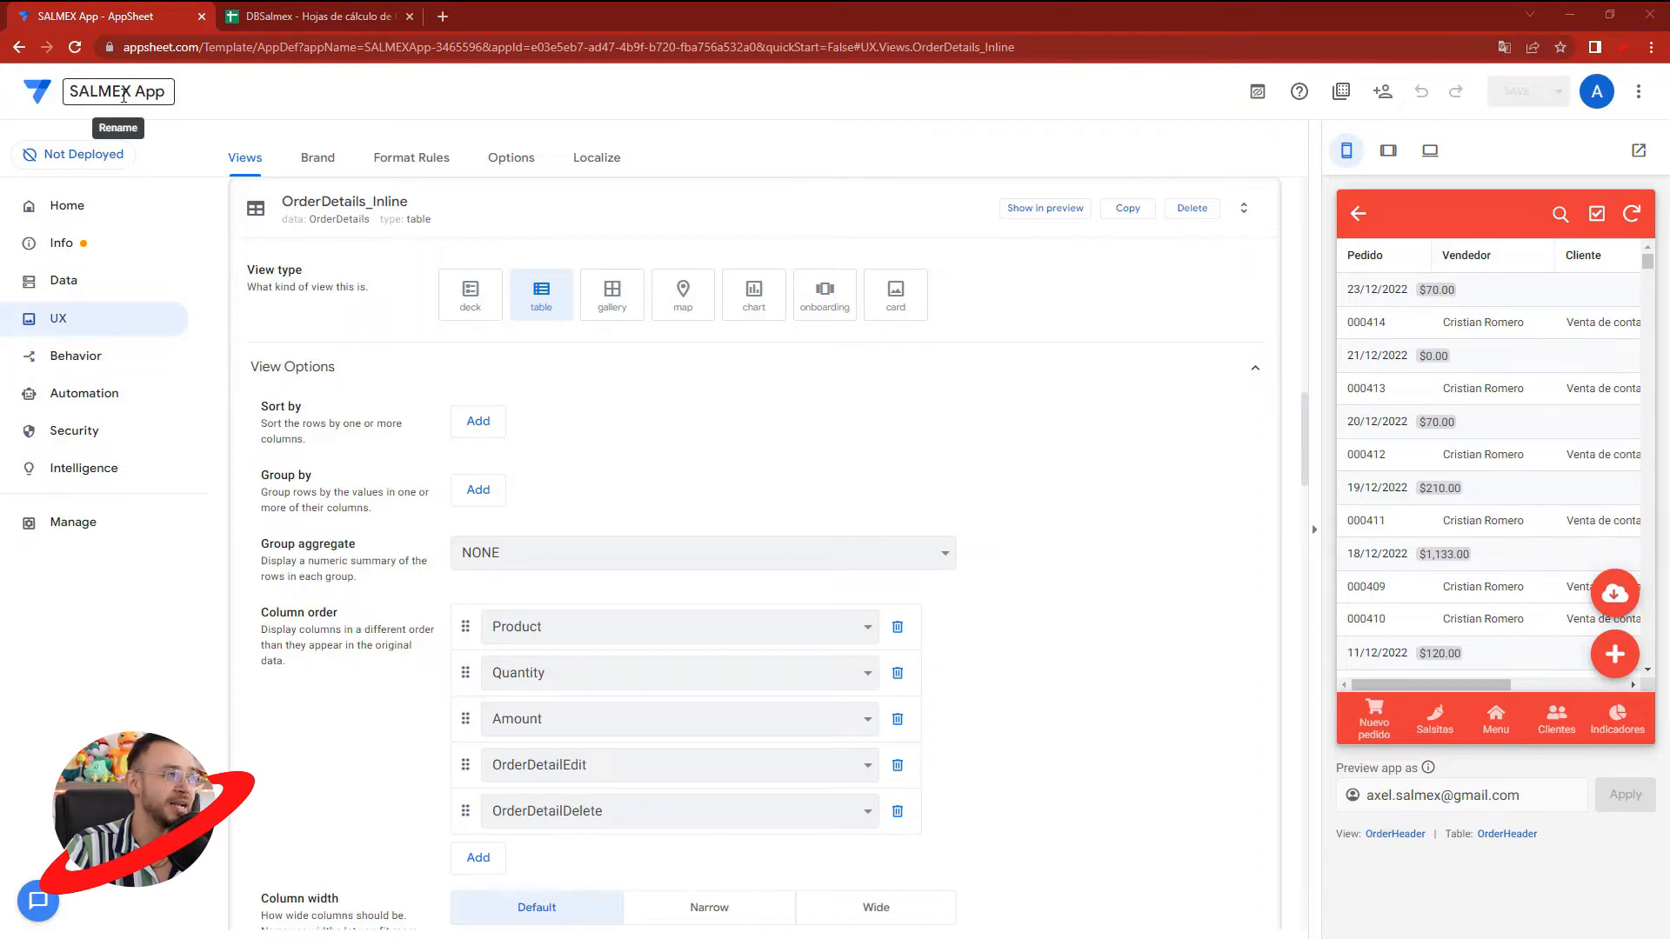
# - Switch to the DBSalmex spreadsheet, open the PurchaseOrder sheet and select the records in A2:G11
pyautogui.click(303, 24)
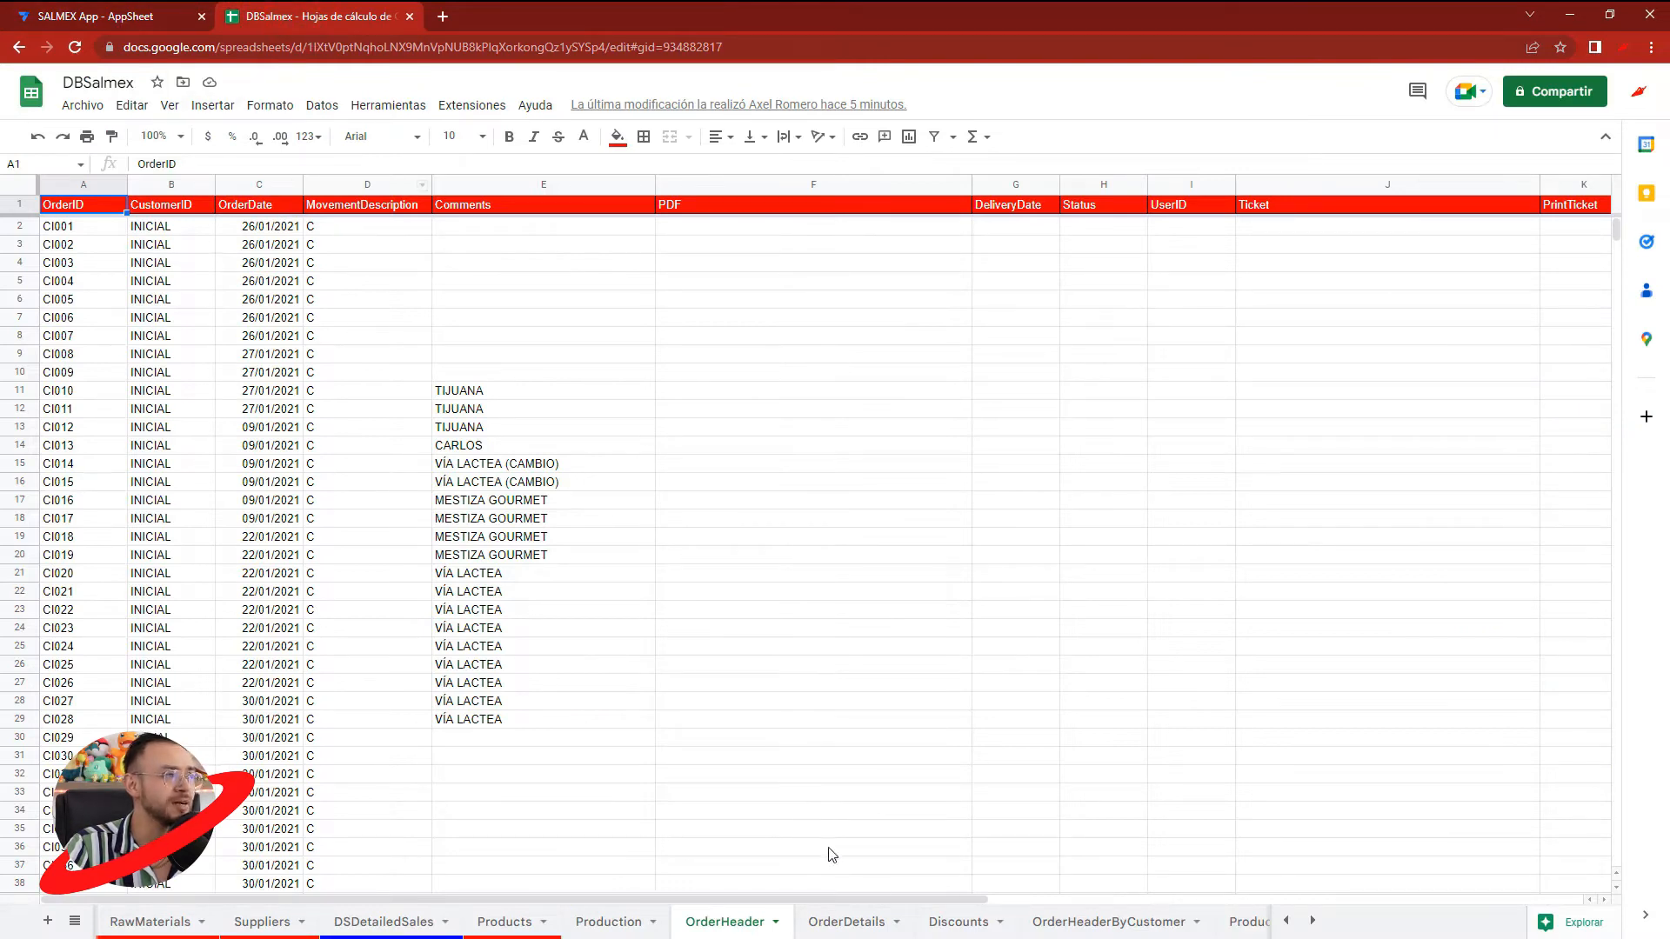
pyautogui.click(1315, 921)
pyautogui.click(1315, 922)
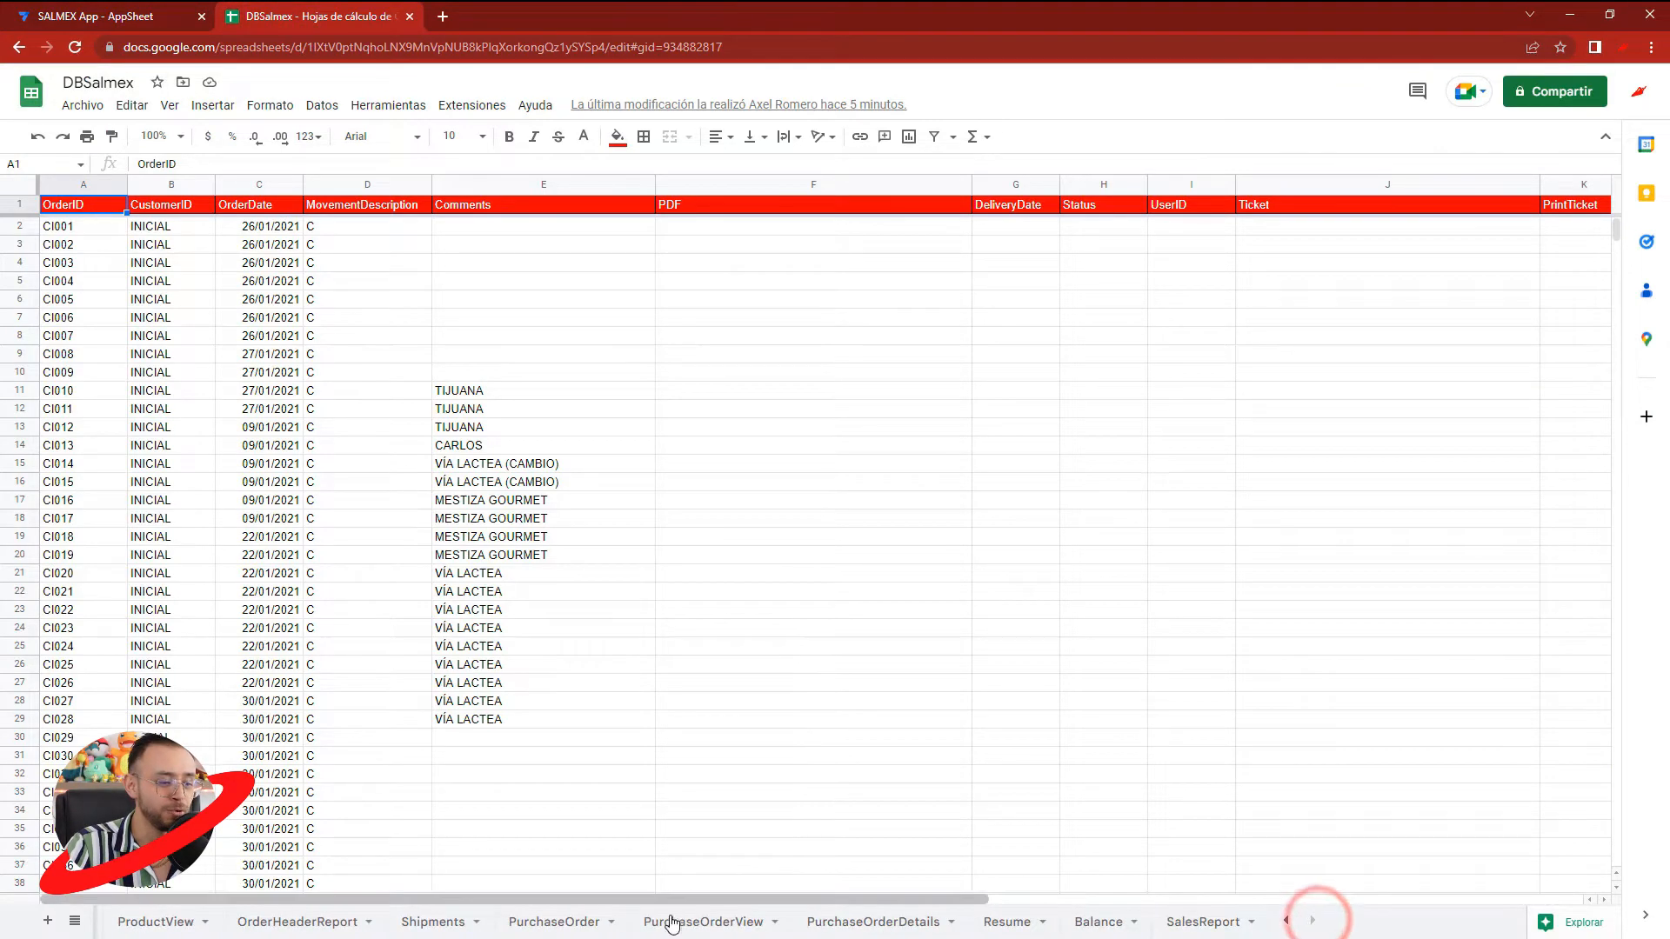
pyautogui.click(553, 924)
pyautogui.moveTo(87, 223); pyautogui.dragTo(783, 387)
# - Return to the AppSheet editor and look at the purchase order list in the app preview
pyautogui.click(165, 24)
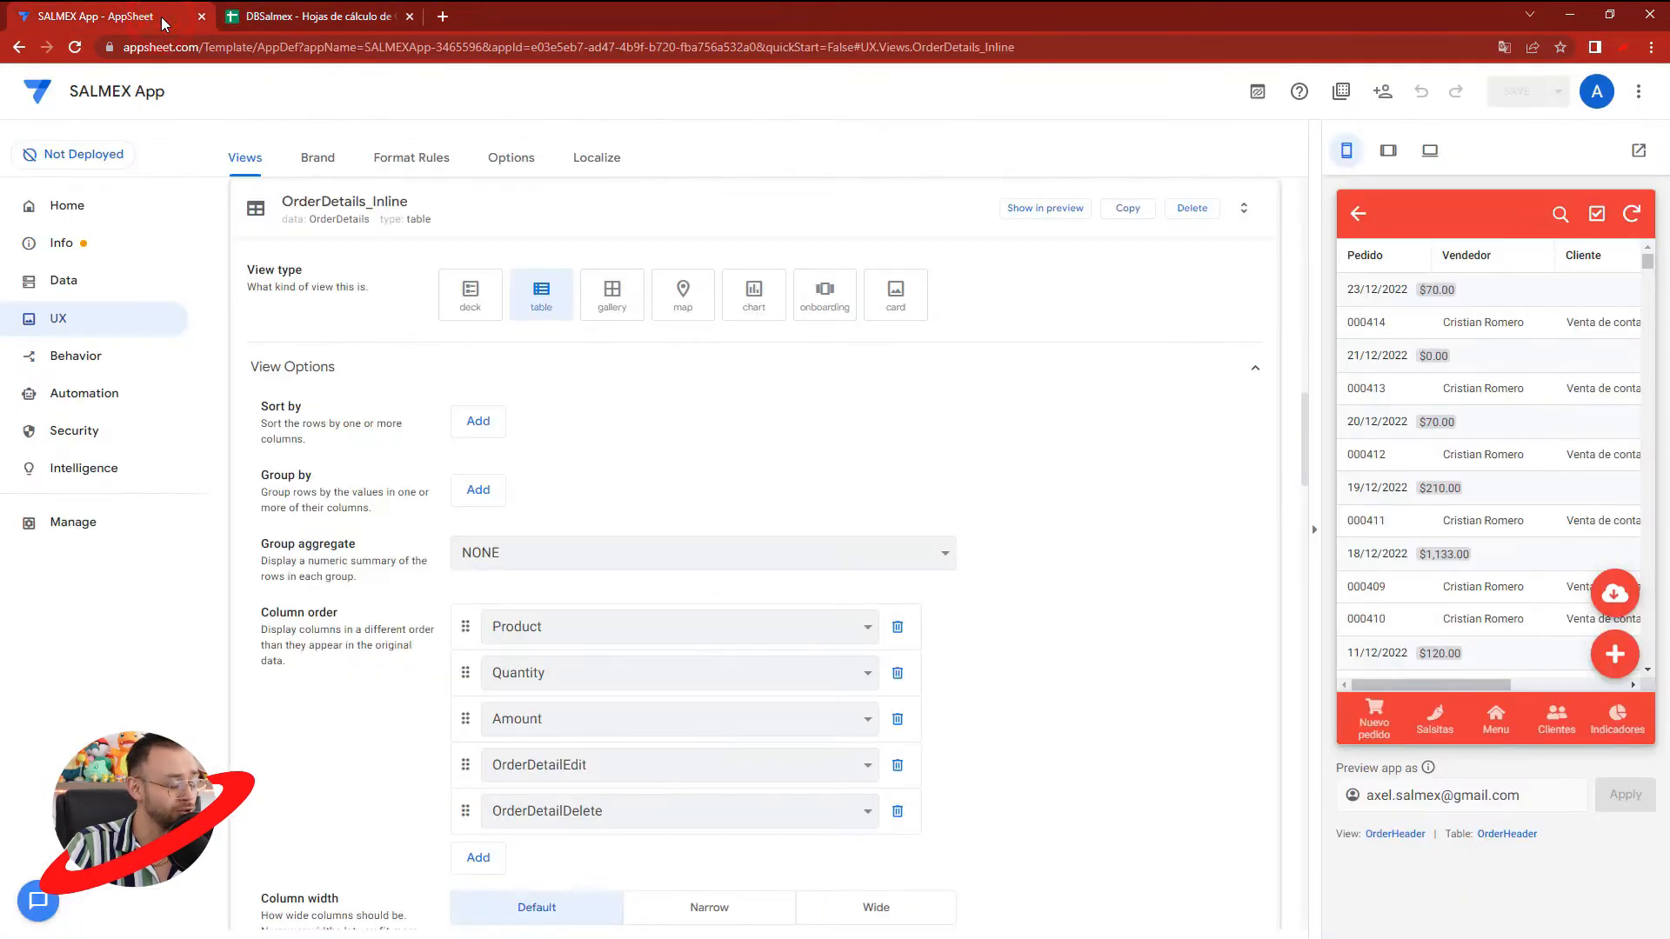
pyautogui.click(1487, 727)
pyautogui.scroll(-2, 1431, 484)
pyautogui.click(1433, 470)
pyautogui.scroll(5, 1446, 484)
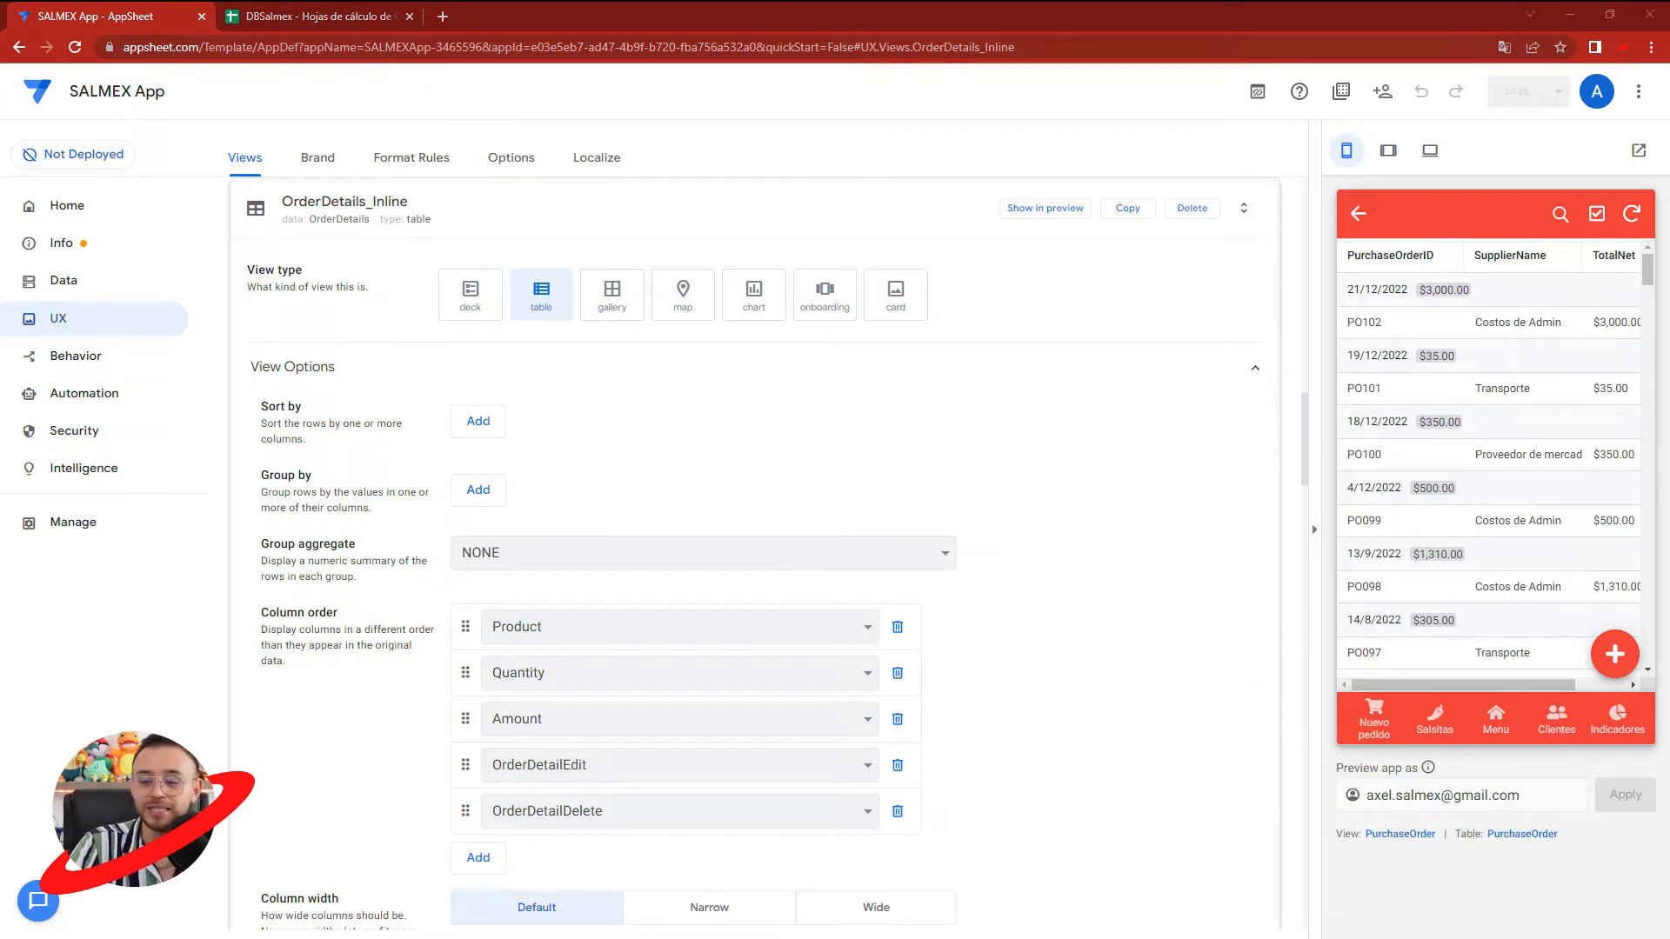
# - Search Google for "numbertext" in a new browser tab and open the add-on's Google Workspace Marketplace page
pyautogui.click(441, 17)
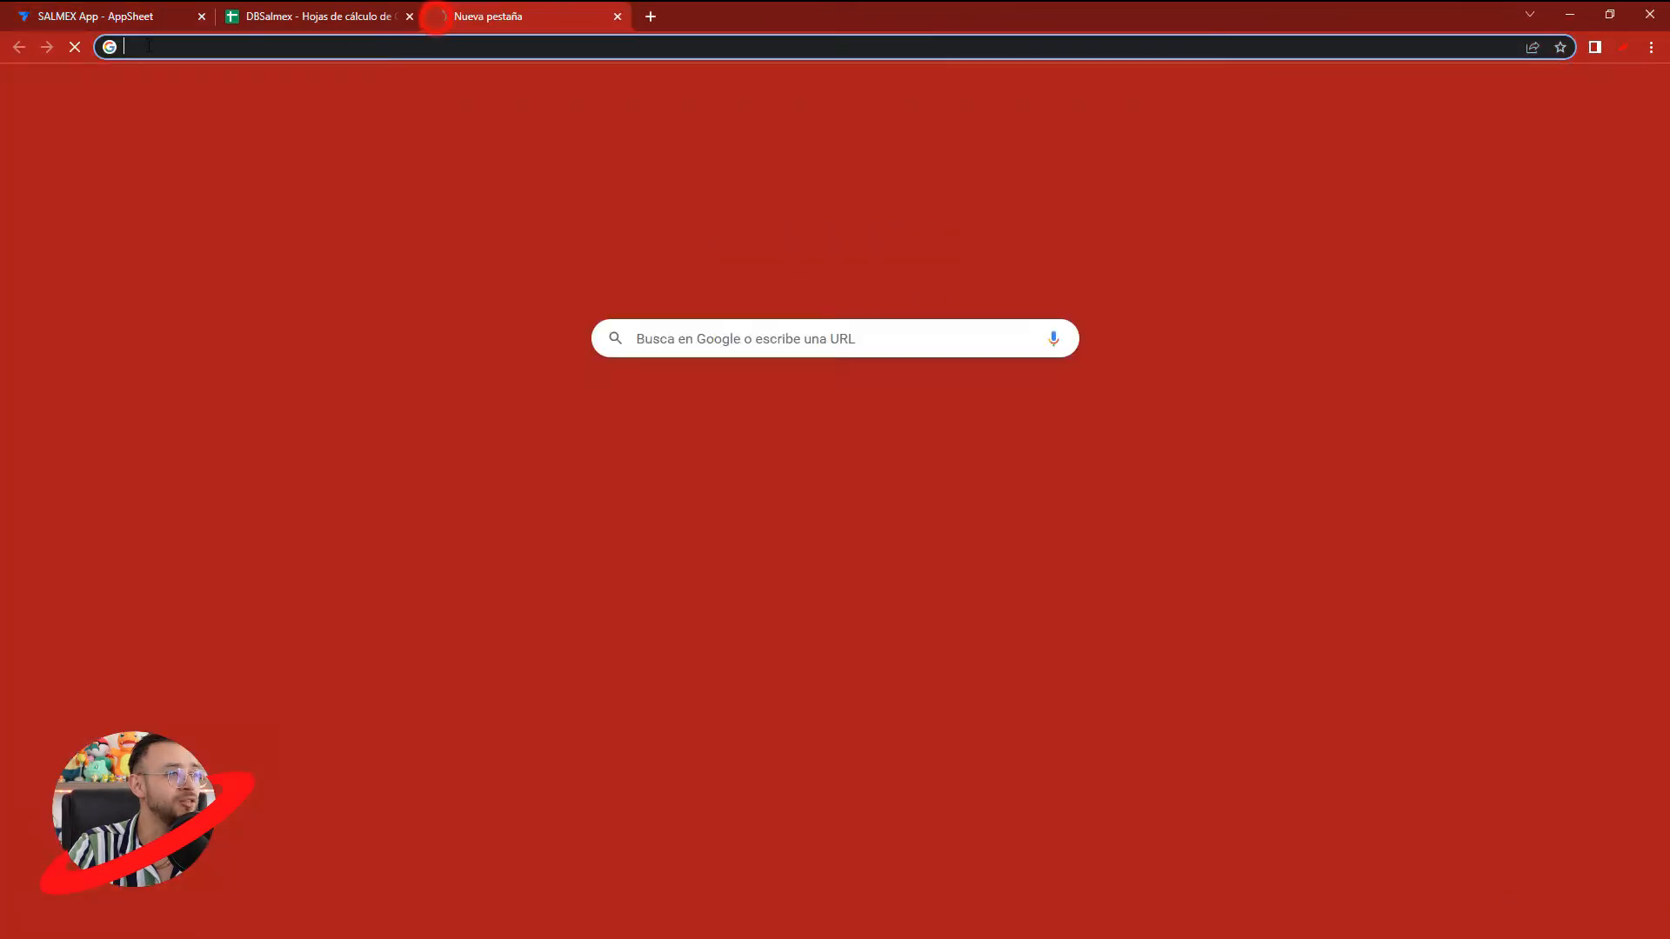
pyautogui.click(692, 345)
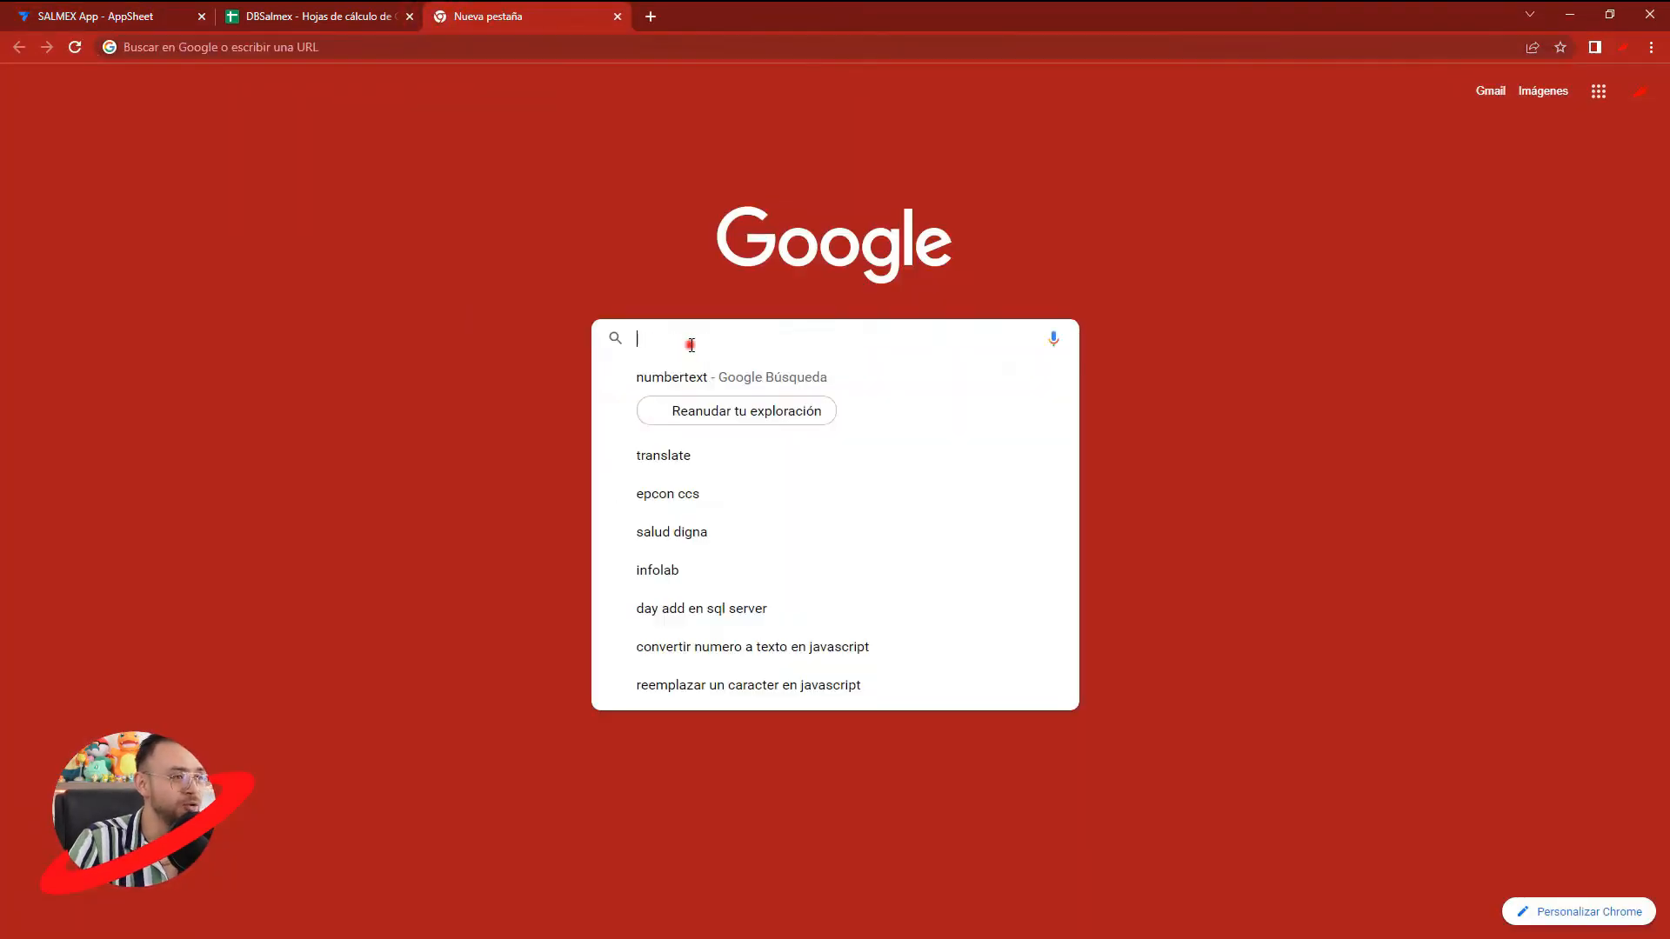
pyautogui.write('number')
pyautogui.press('Return')
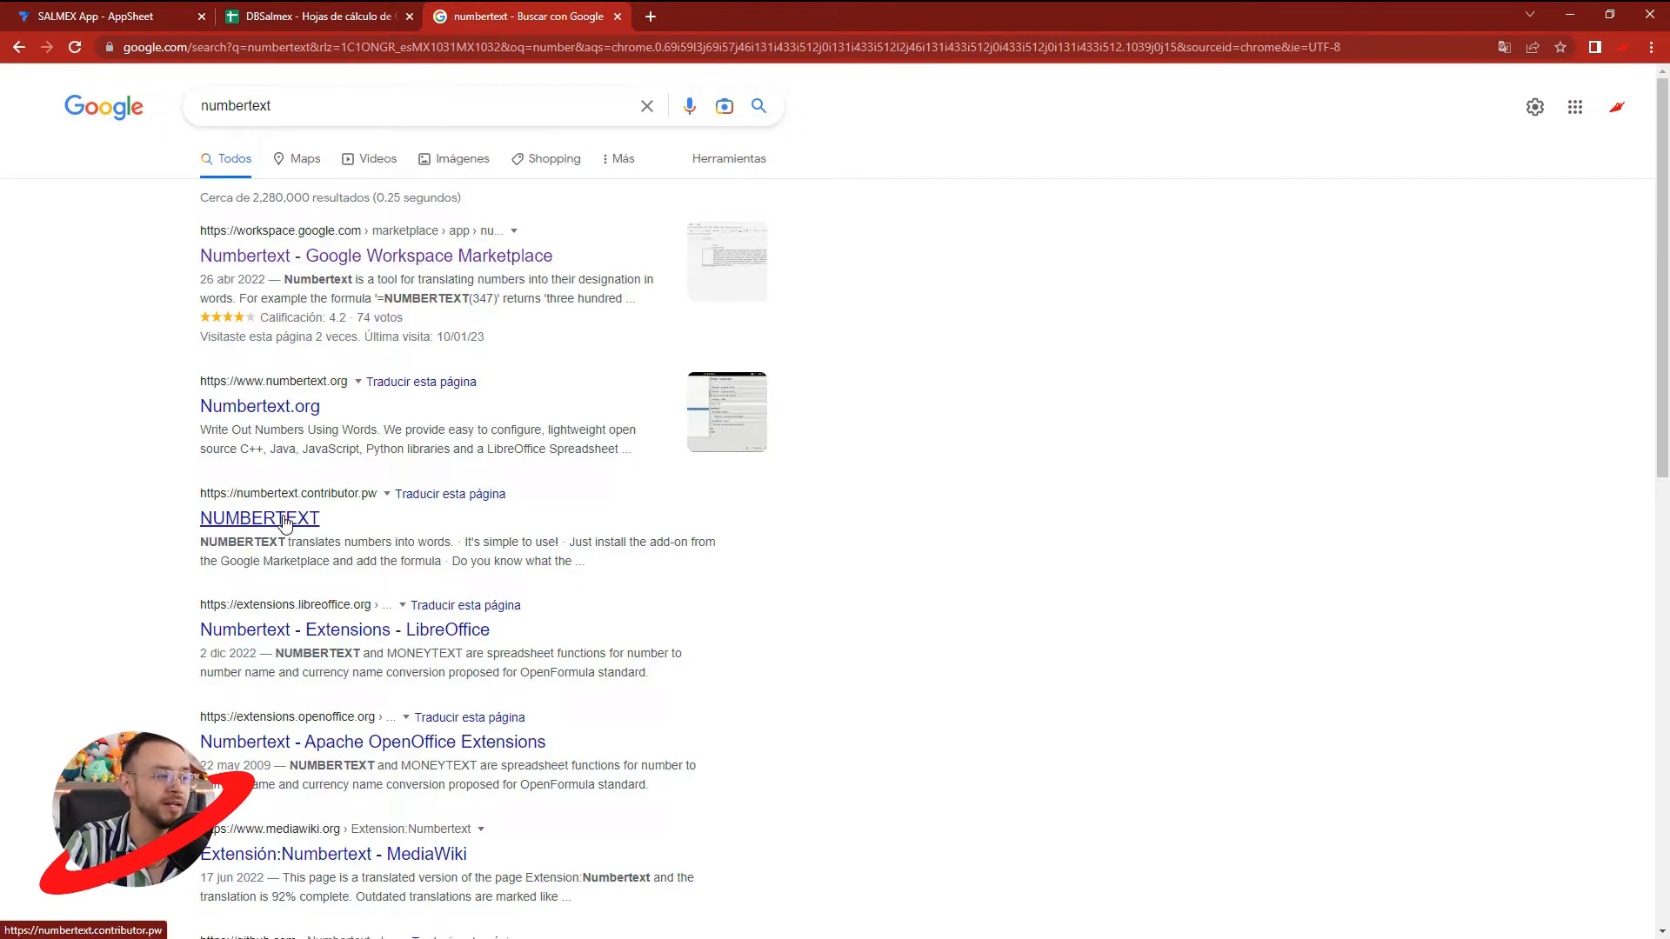
pyautogui.click(372, 255)
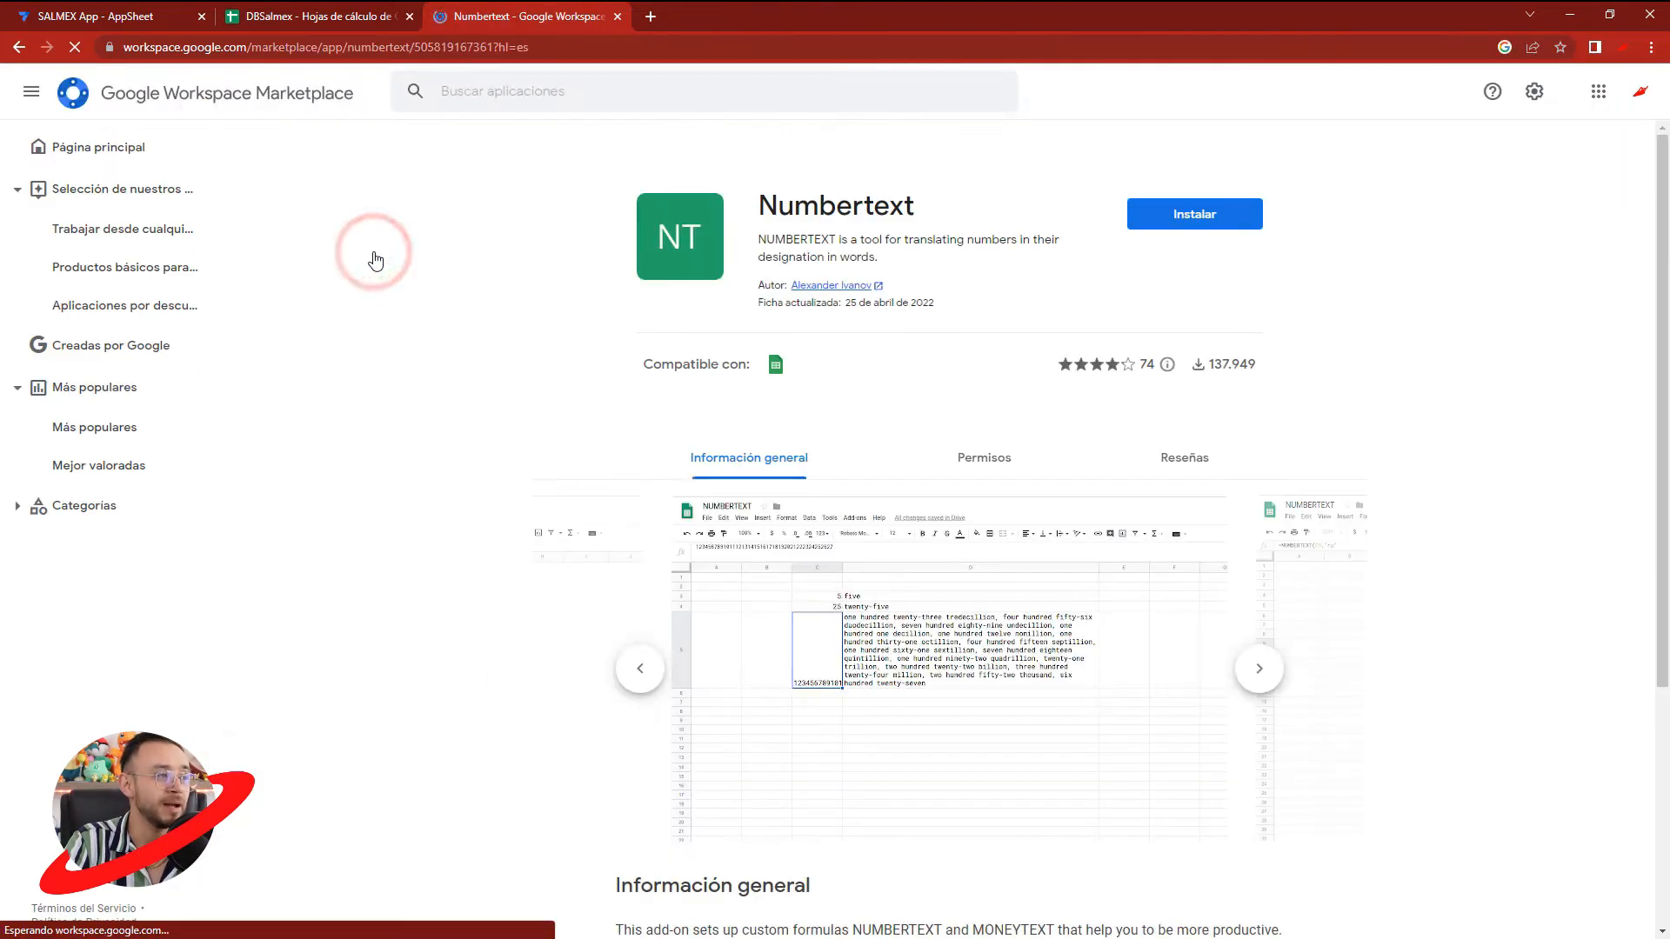
pyautogui.moveTo(756, 208); pyautogui.dragTo(922, 209)
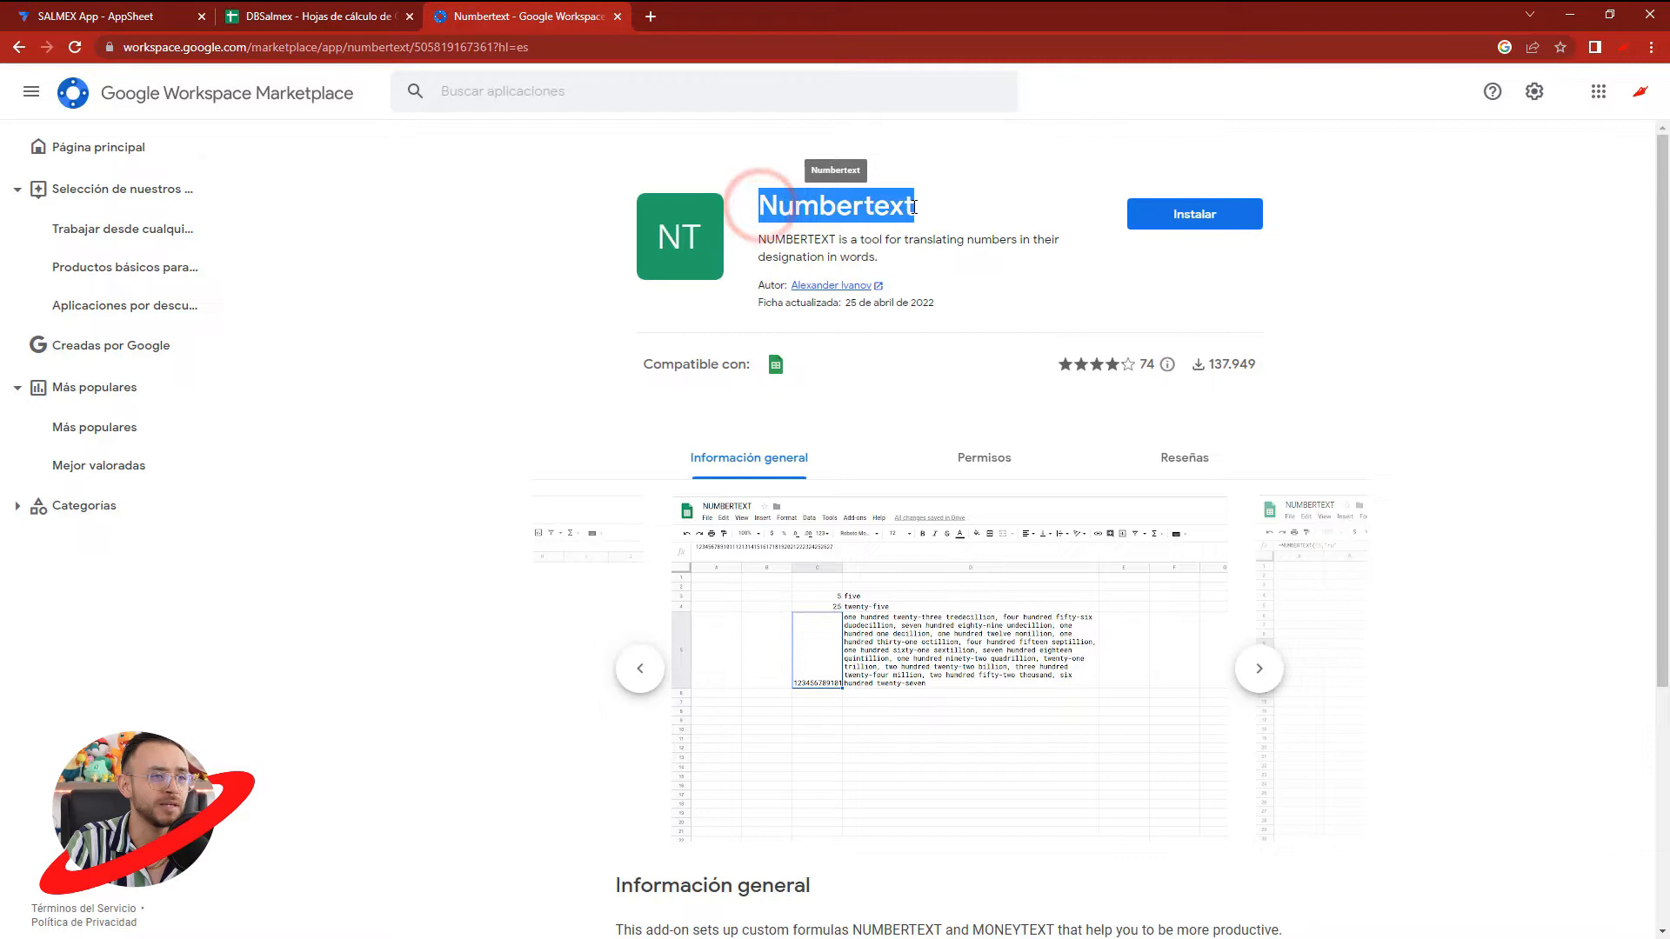
pyautogui.click(940, 213)
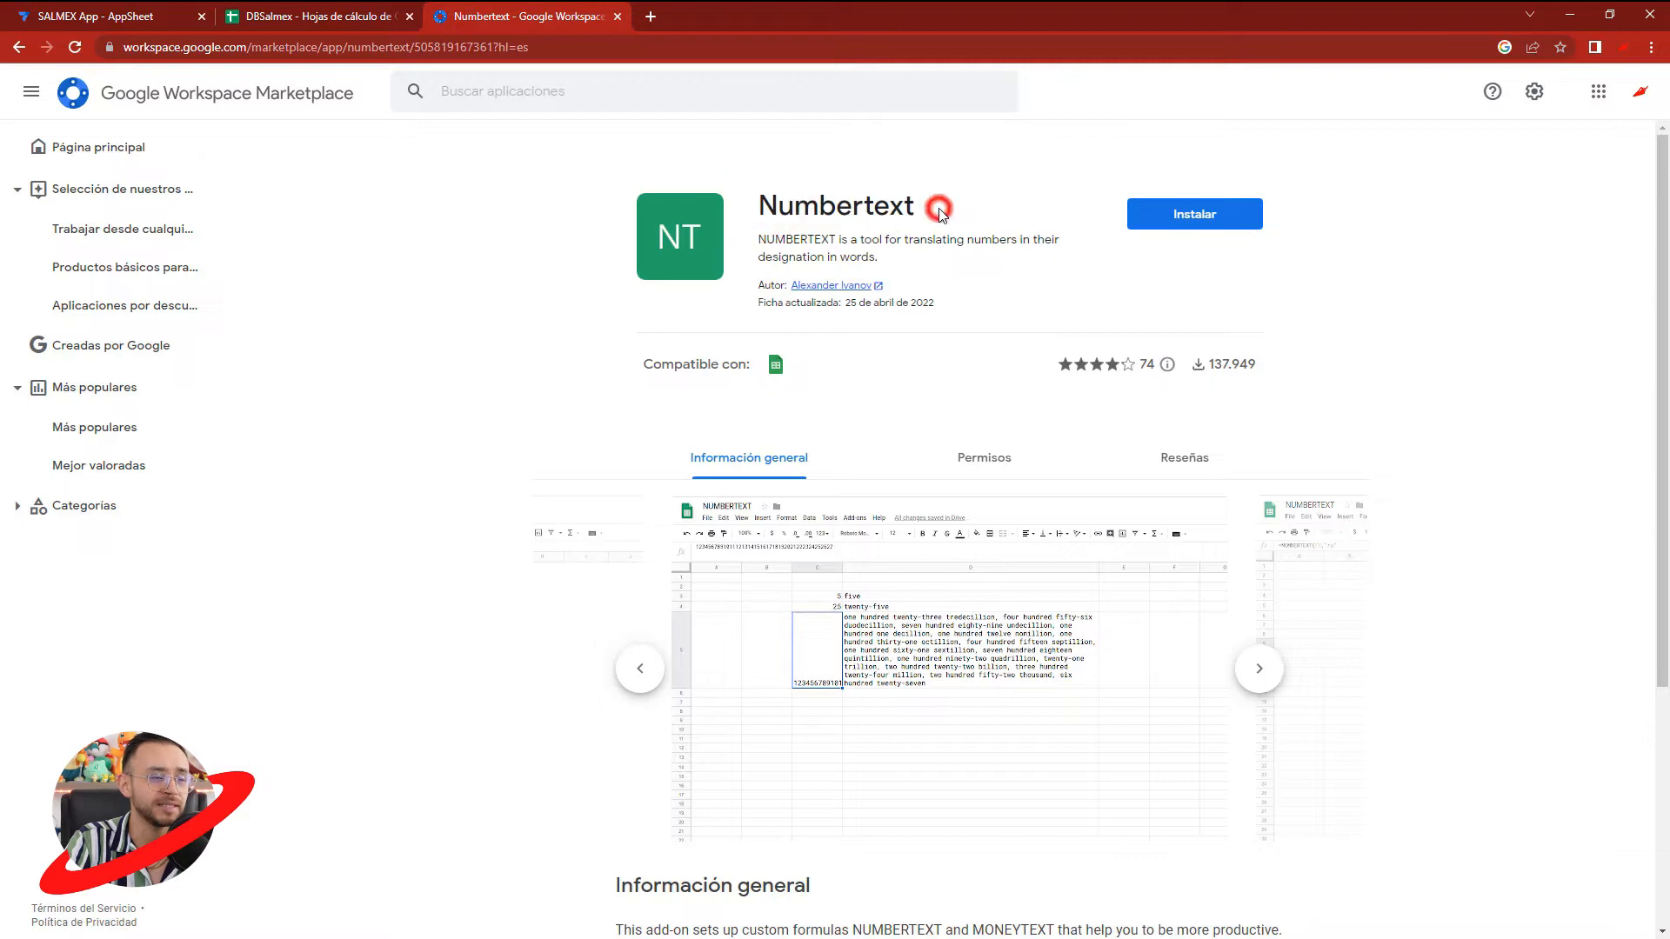
# - Install the Numbertext add-on, choosing the Google account and granting the requested permissions
pyautogui.click(1174, 226)
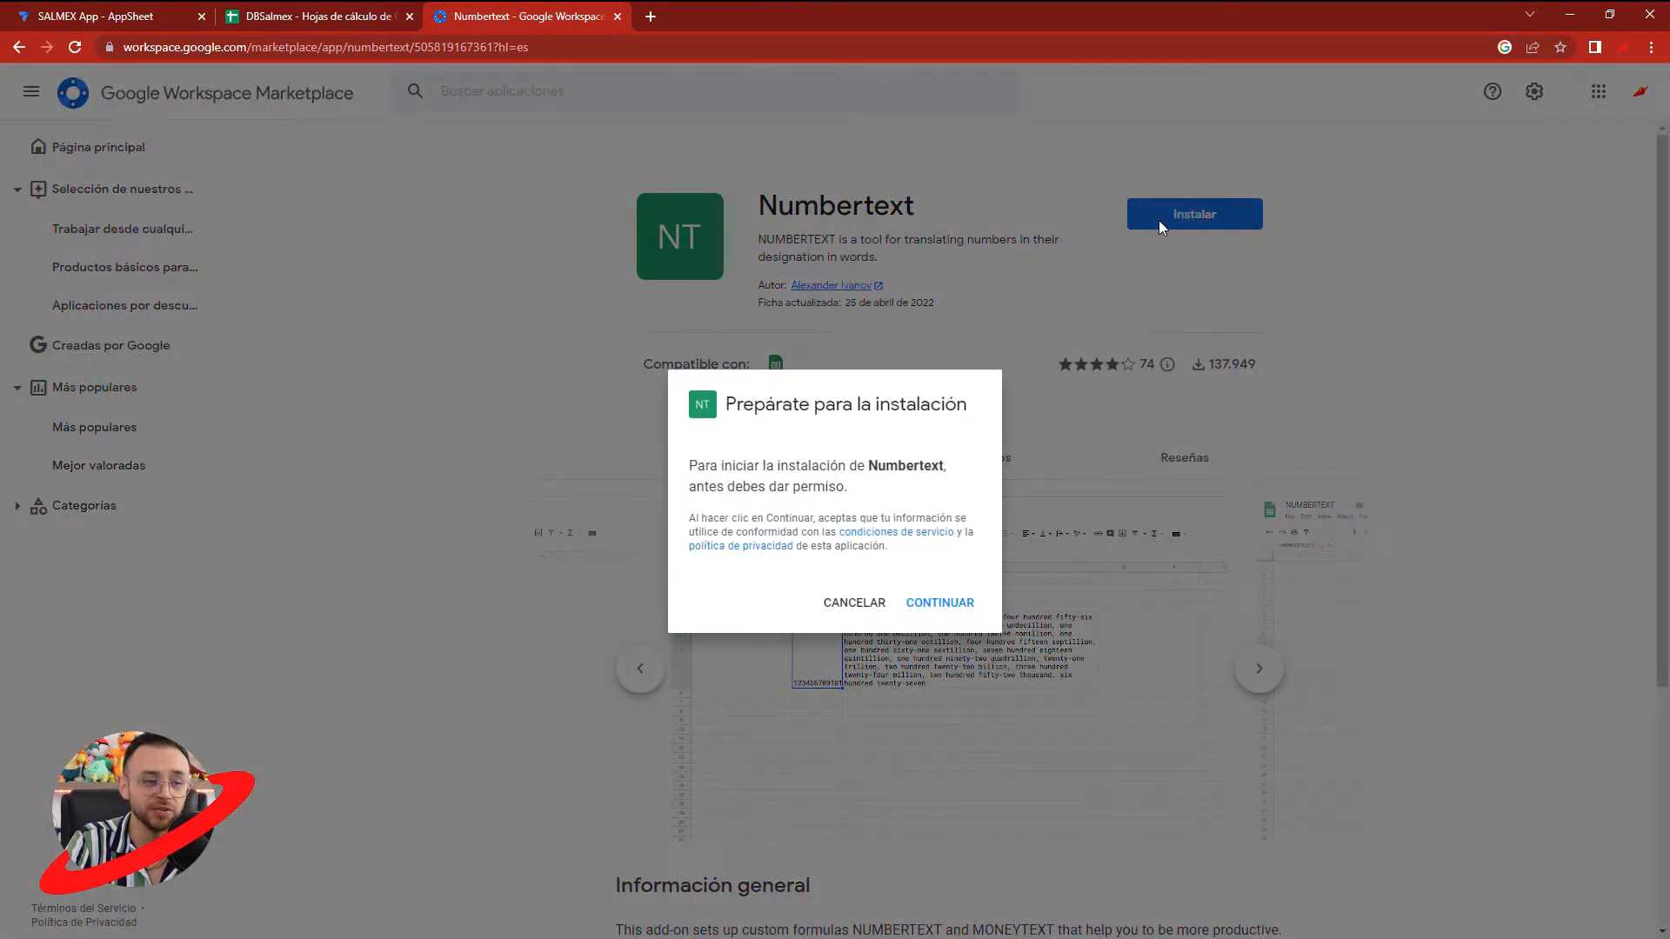
pyautogui.click(935, 605)
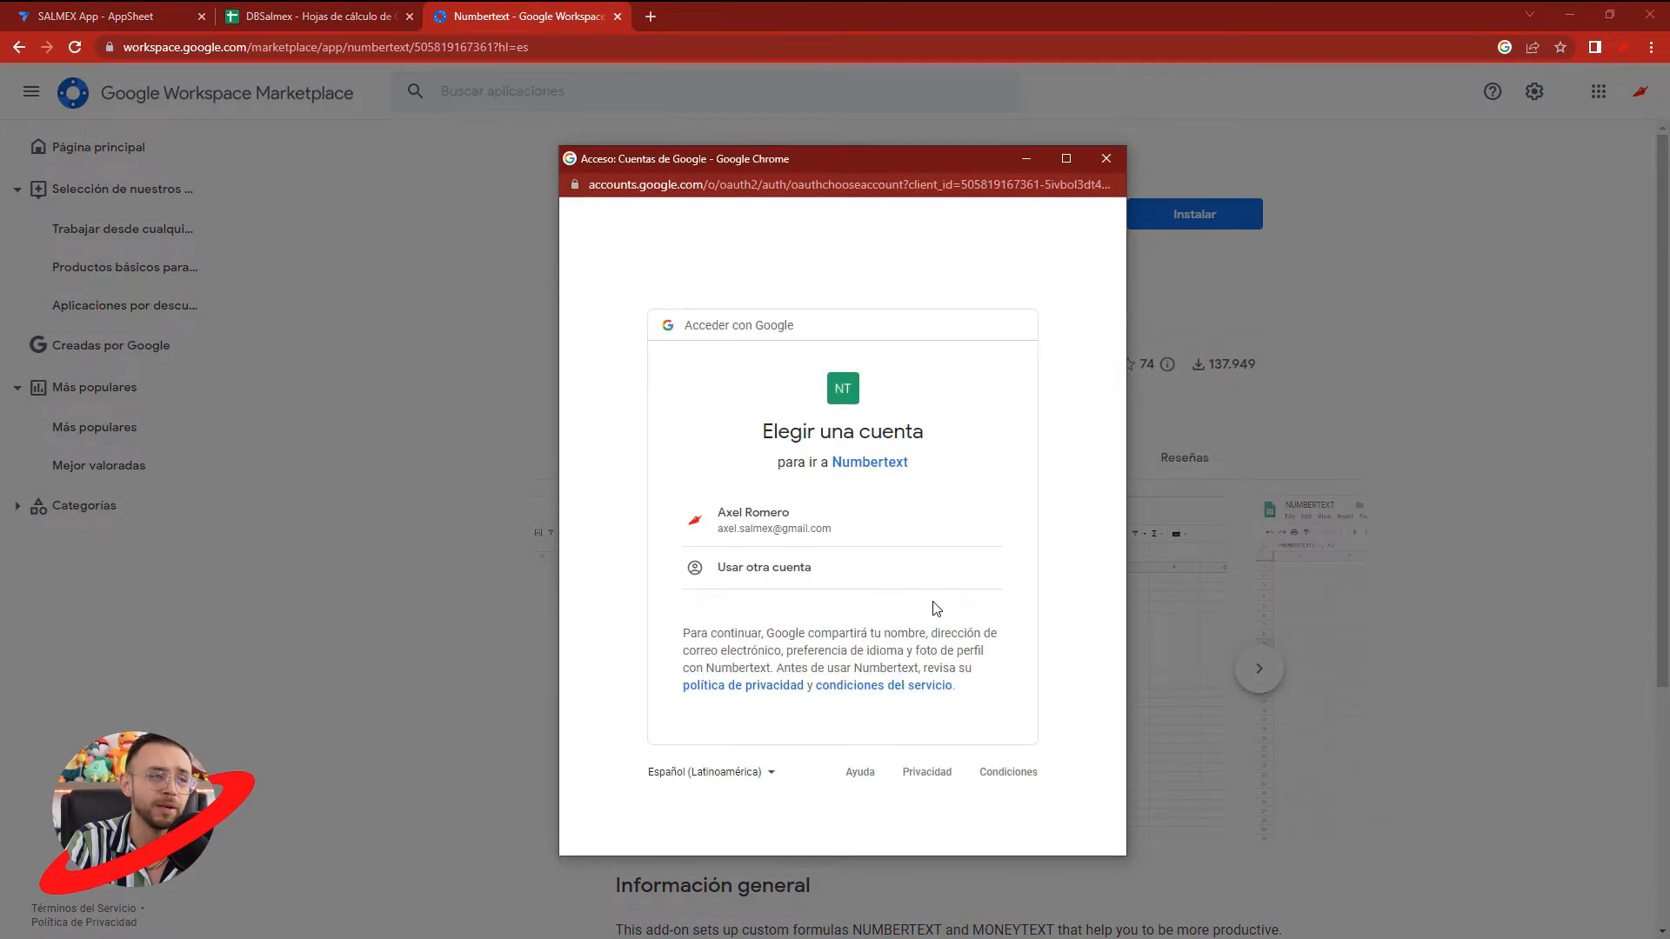
pyautogui.click(770, 532)
pyautogui.scroll(-3, 1002, 623)
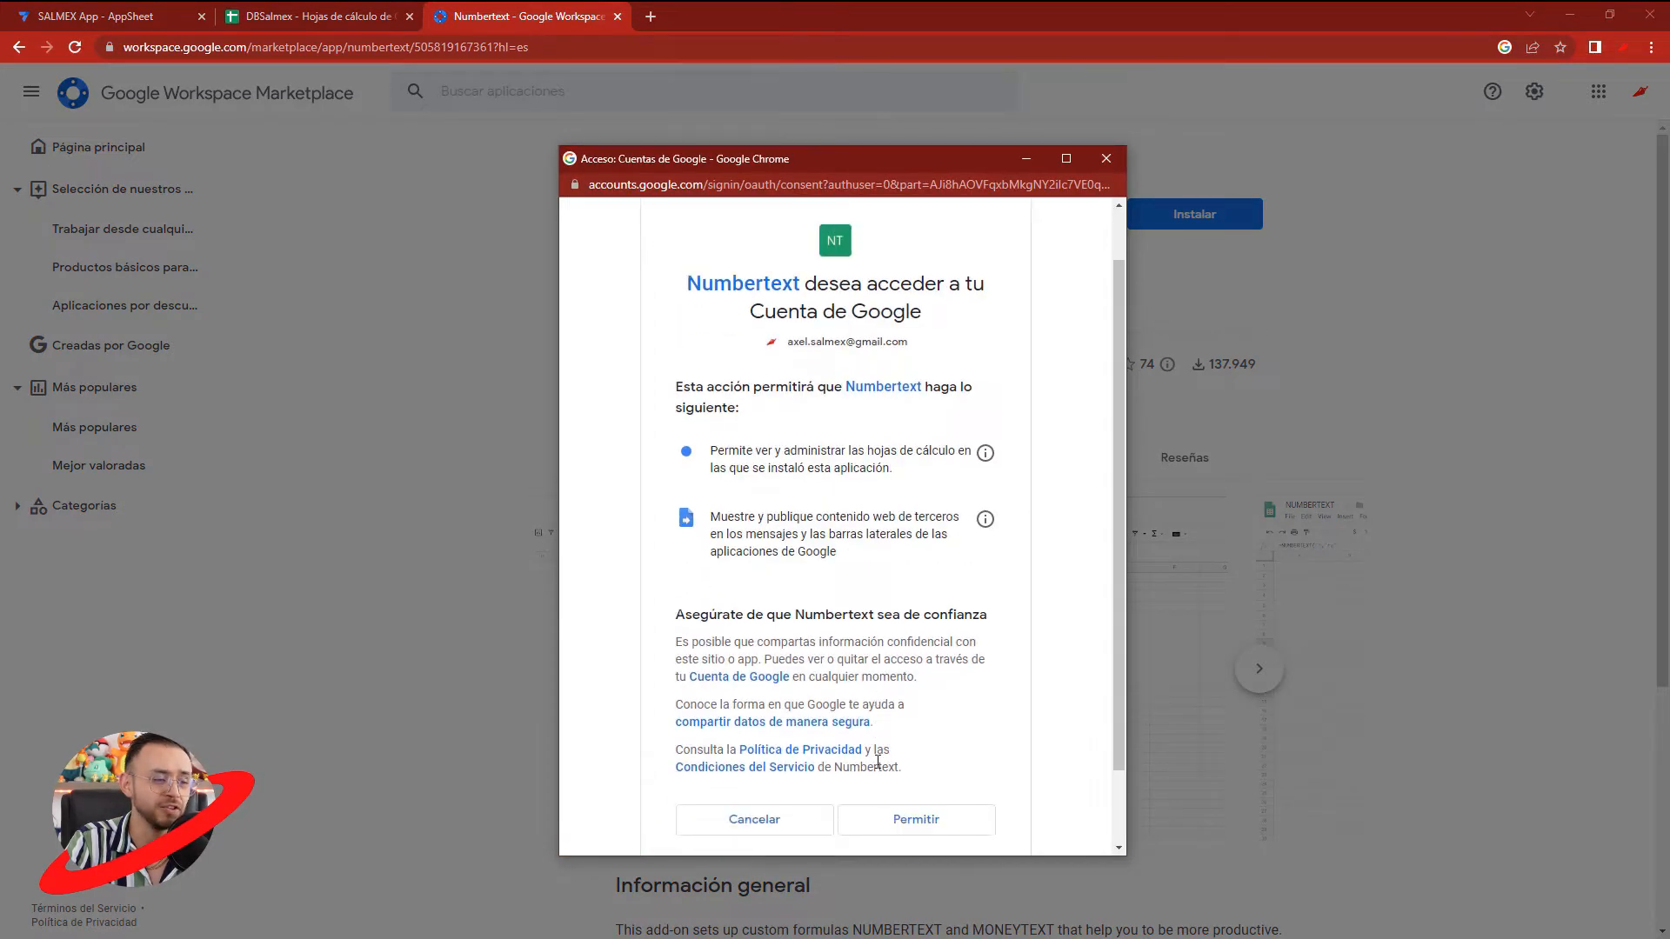
pyautogui.click(927, 740)
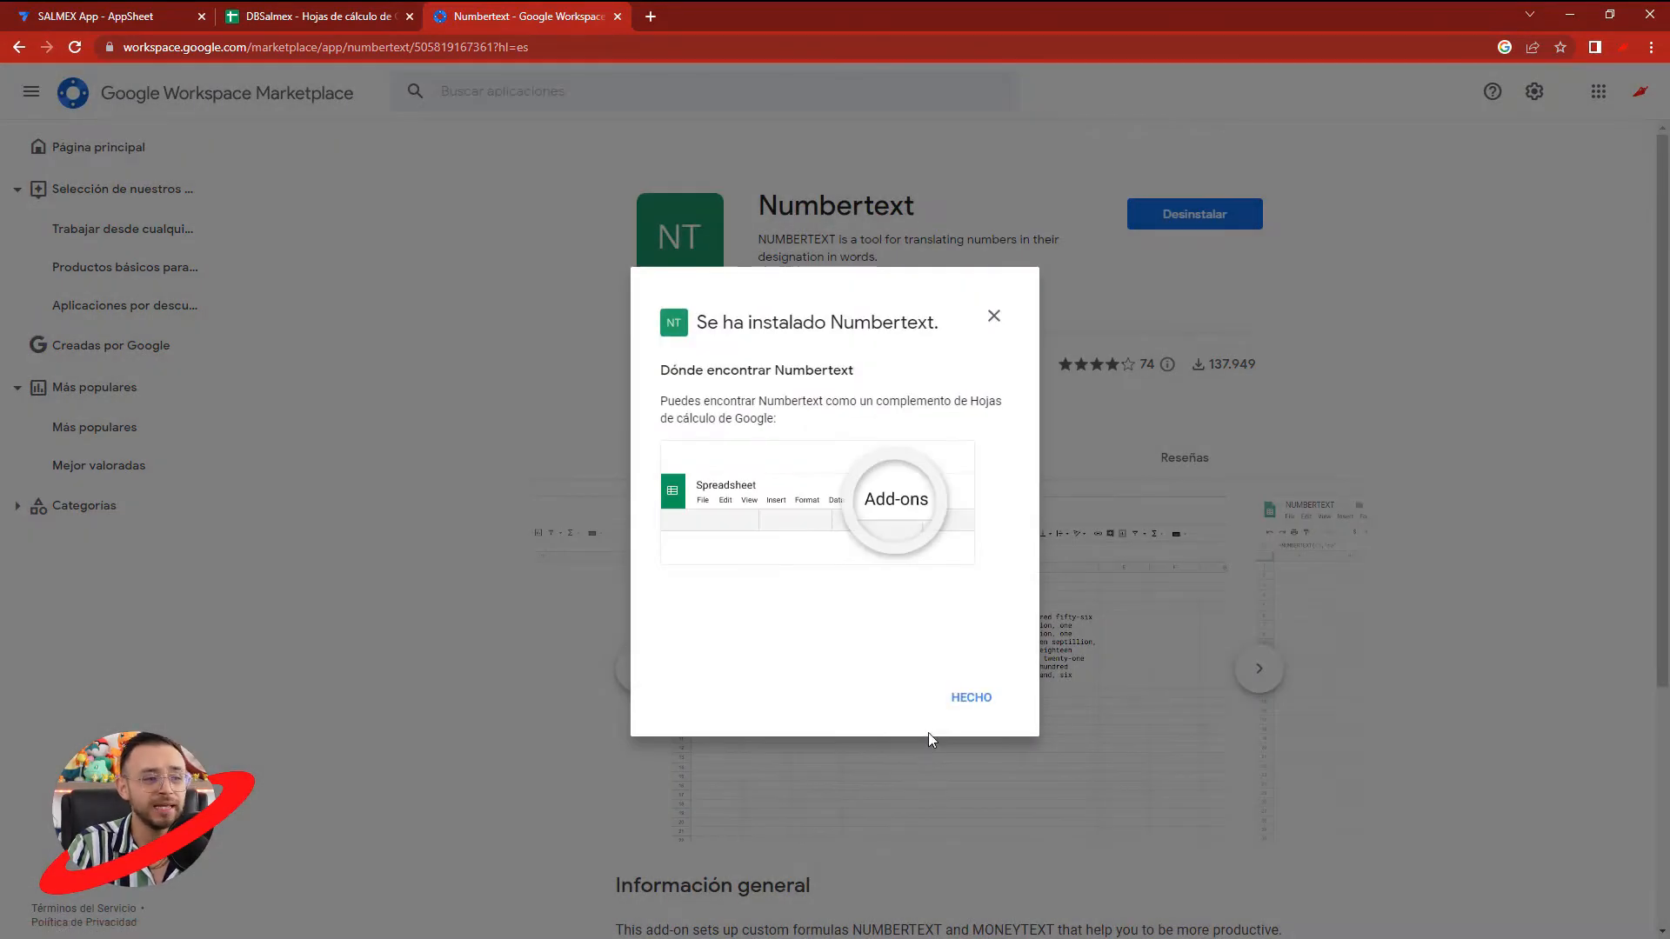
pyautogui.click(974, 698)
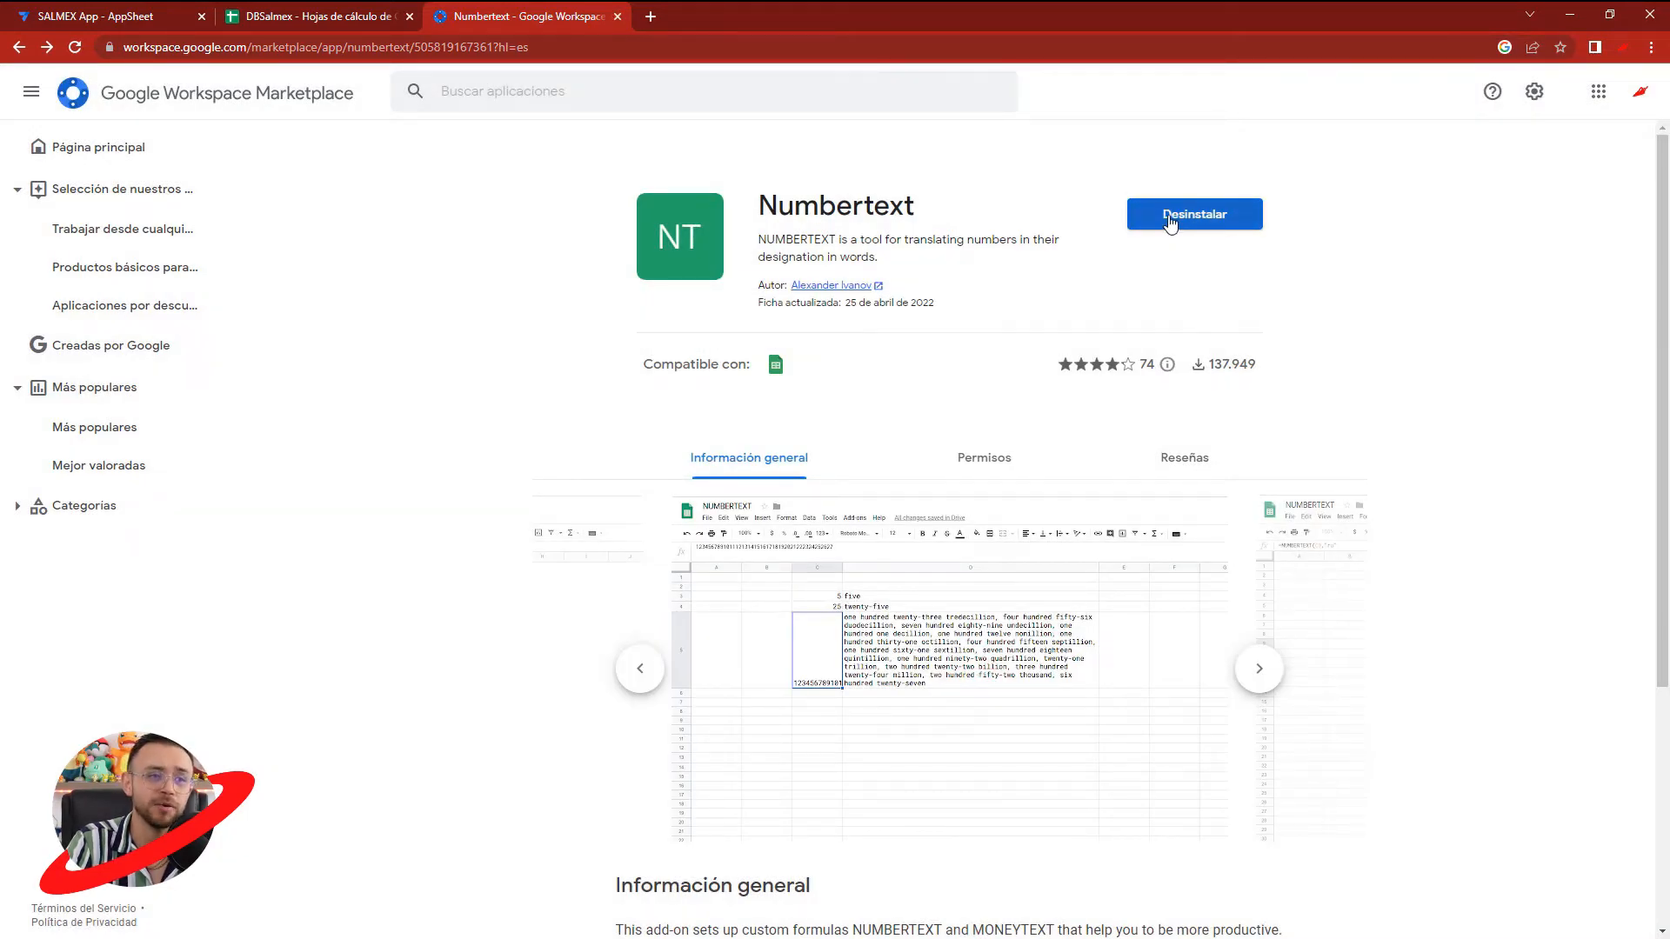
# - Close the marketplace page and reload the DBSalmex spreadsheet
pyautogui.click(617, 17)
pyautogui.click(422, 15)
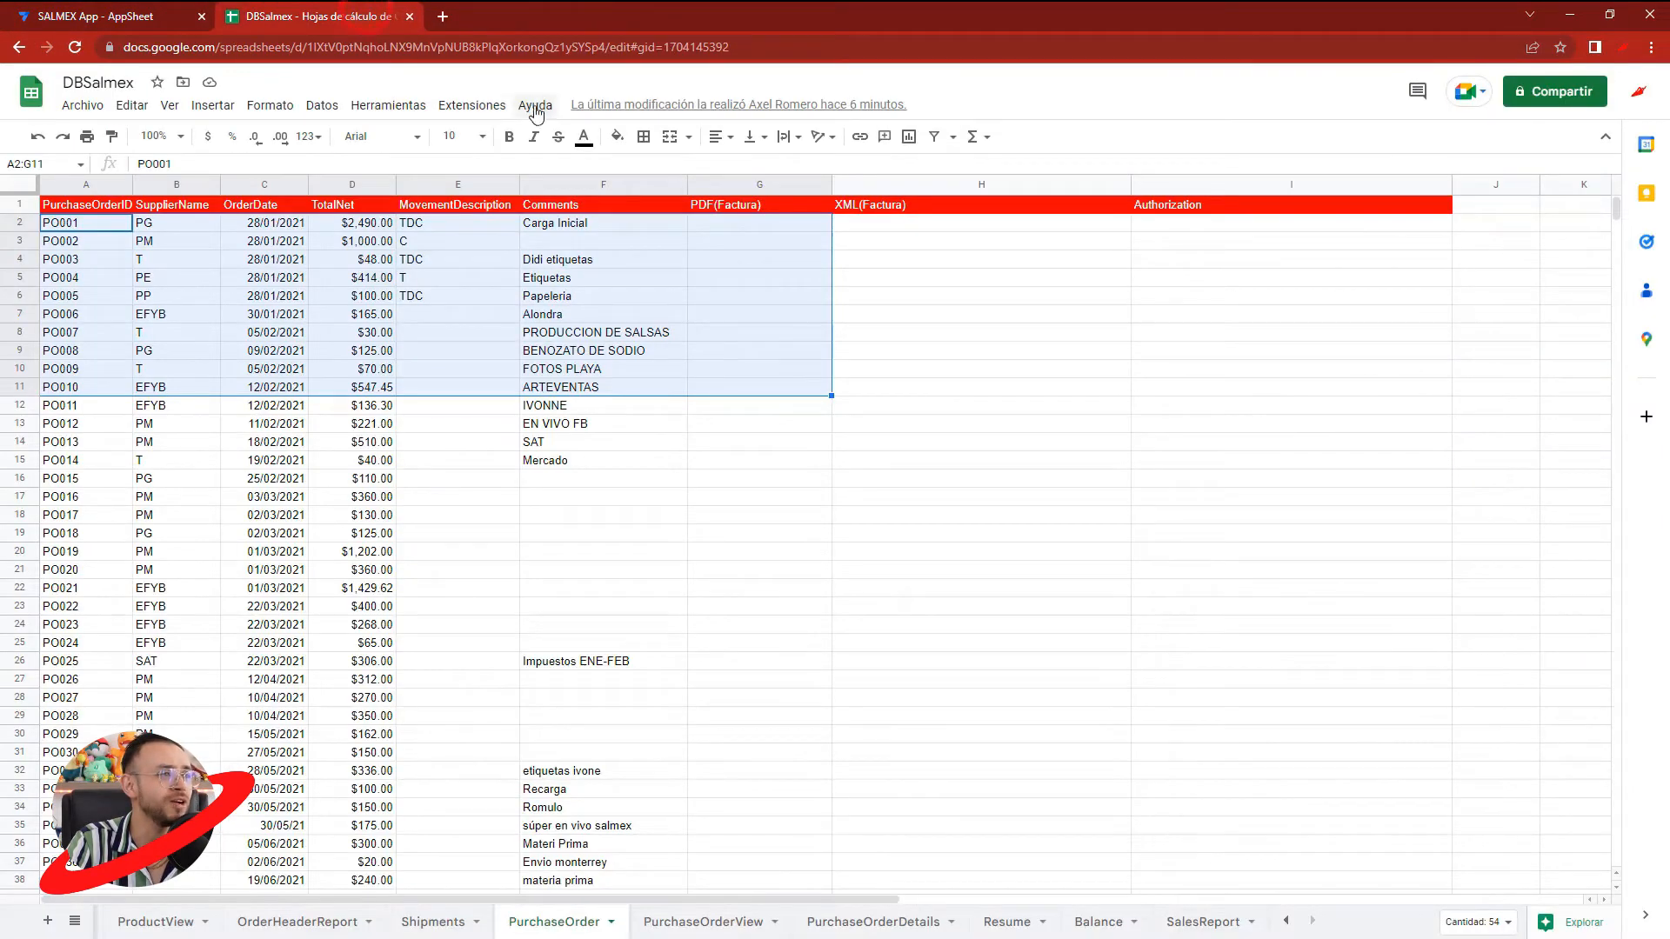
pyautogui.click(474, 105)
pyautogui.moveTo(507, 150)
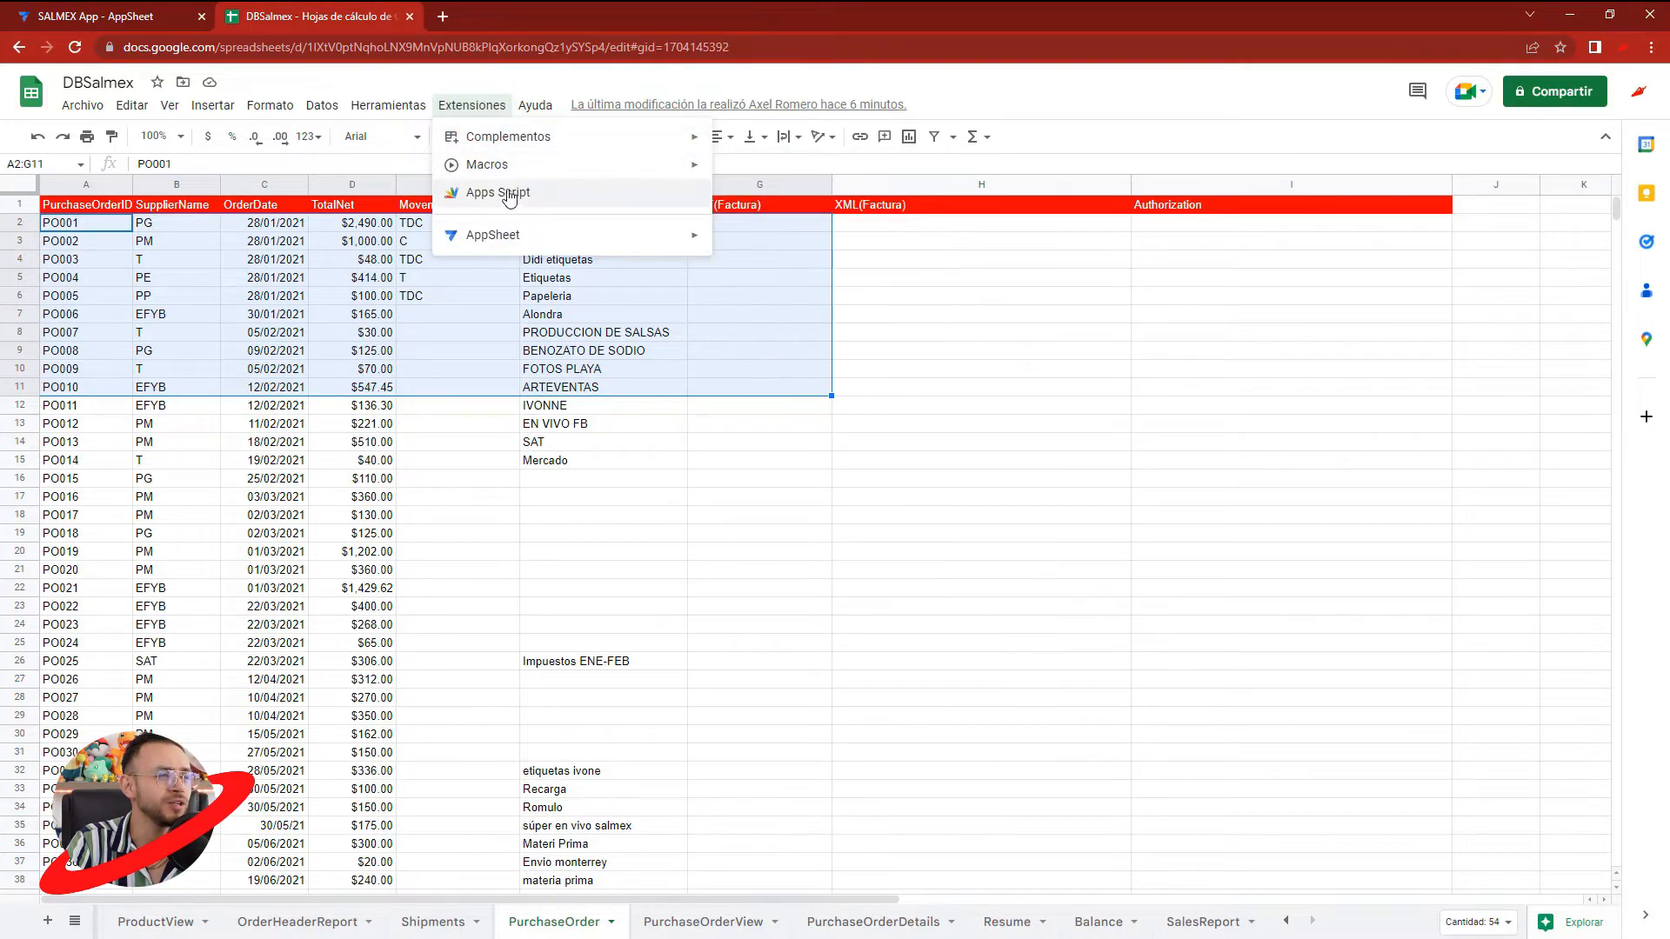
pyautogui.click(891, 512)
pyautogui.press('F5')
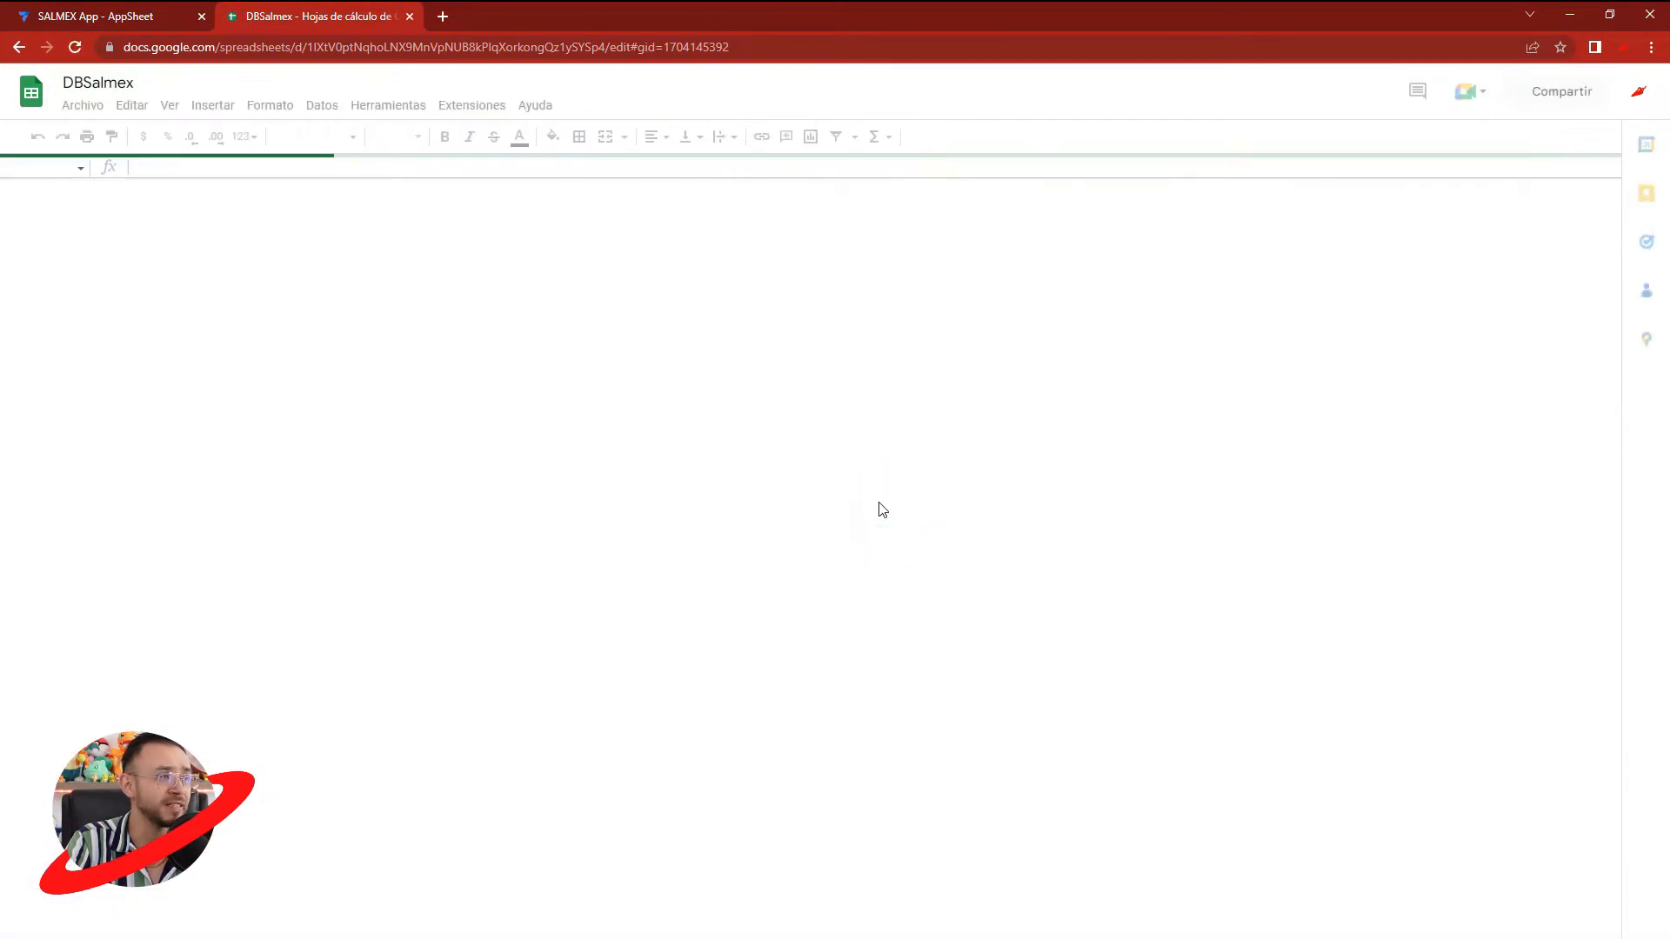
# - Check the spreadsheet's extensions for the Numbertext add-on and its available options
pyautogui.click(472, 106)
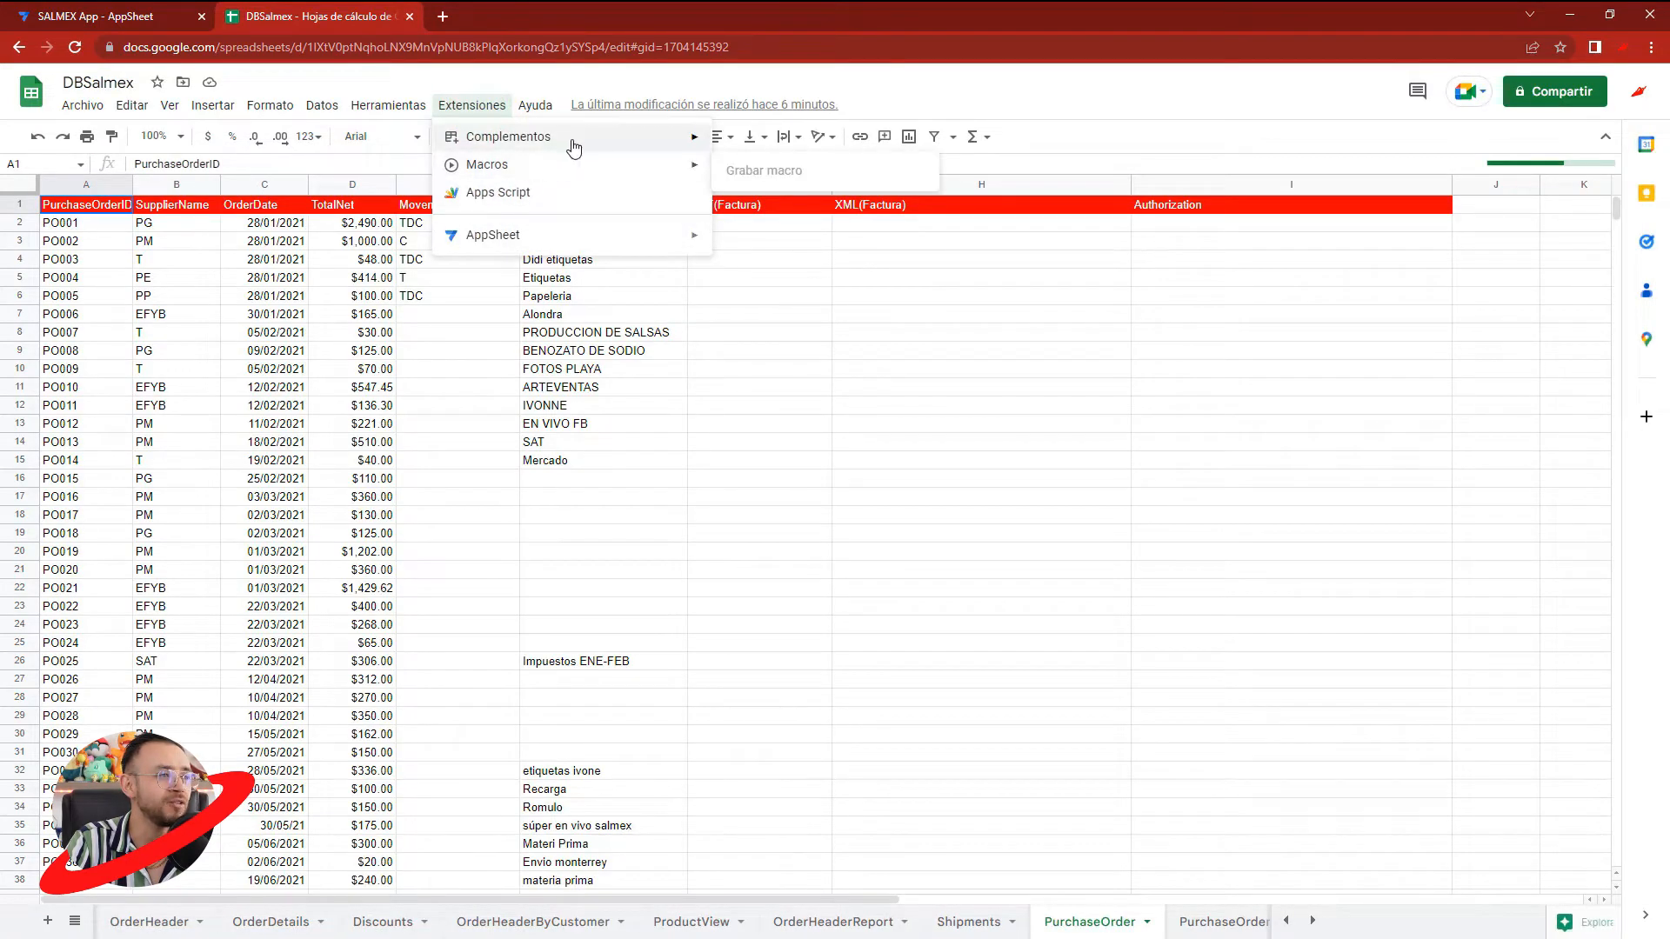
pyautogui.moveTo(576, 146)
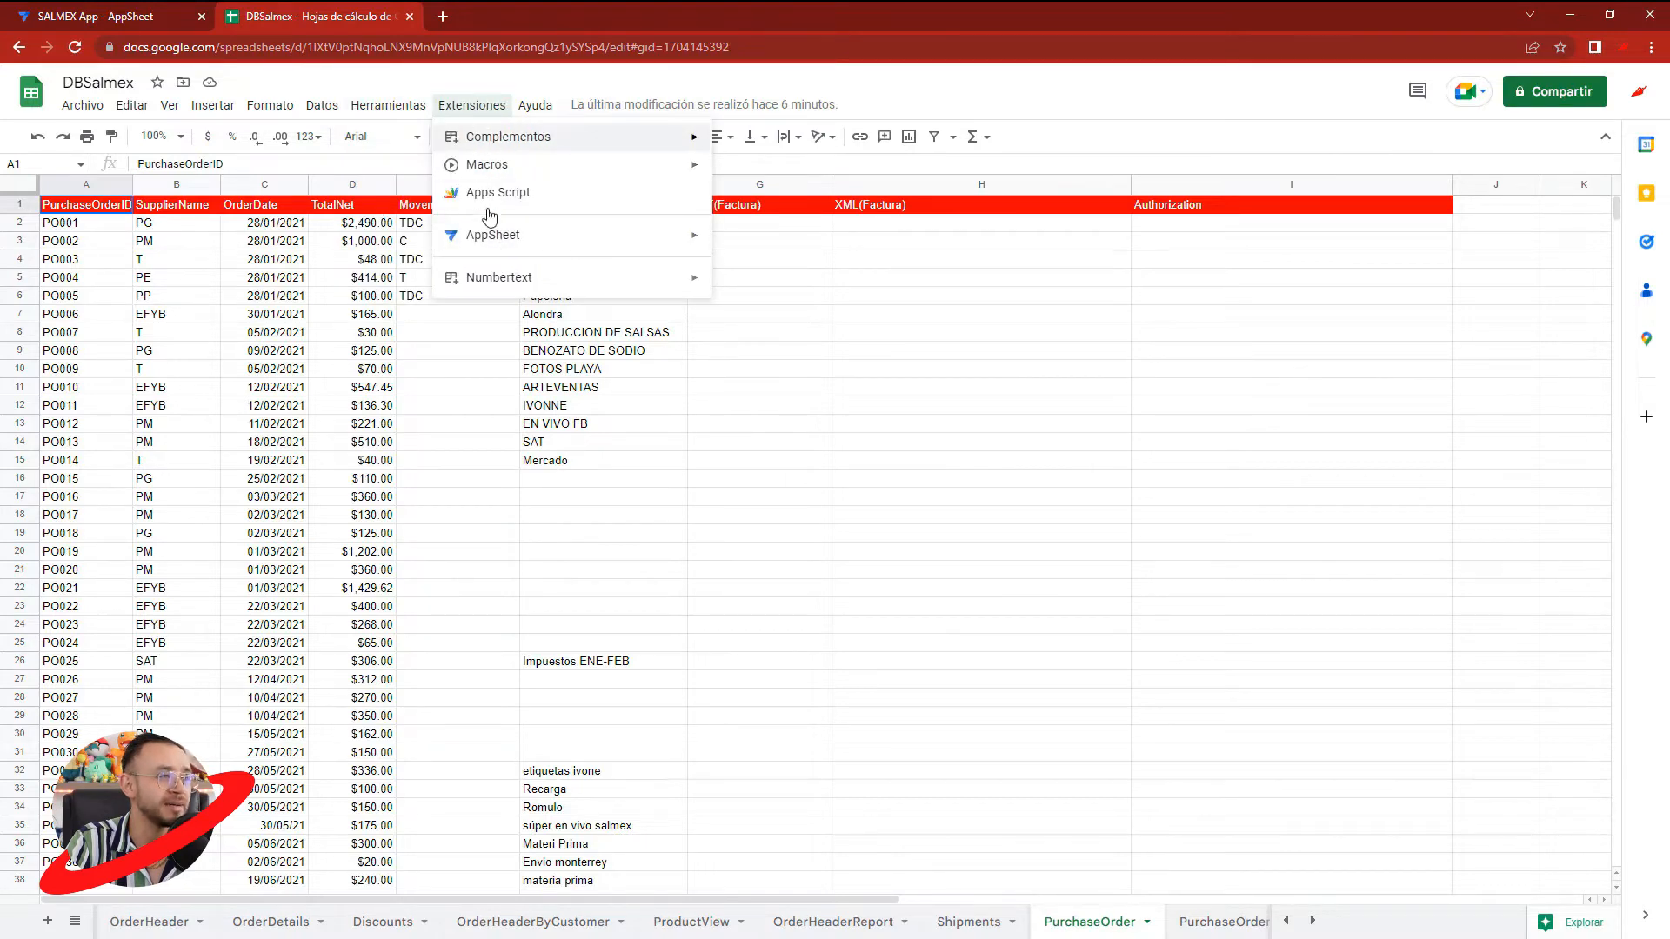
pyautogui.moveTo(491, 282)
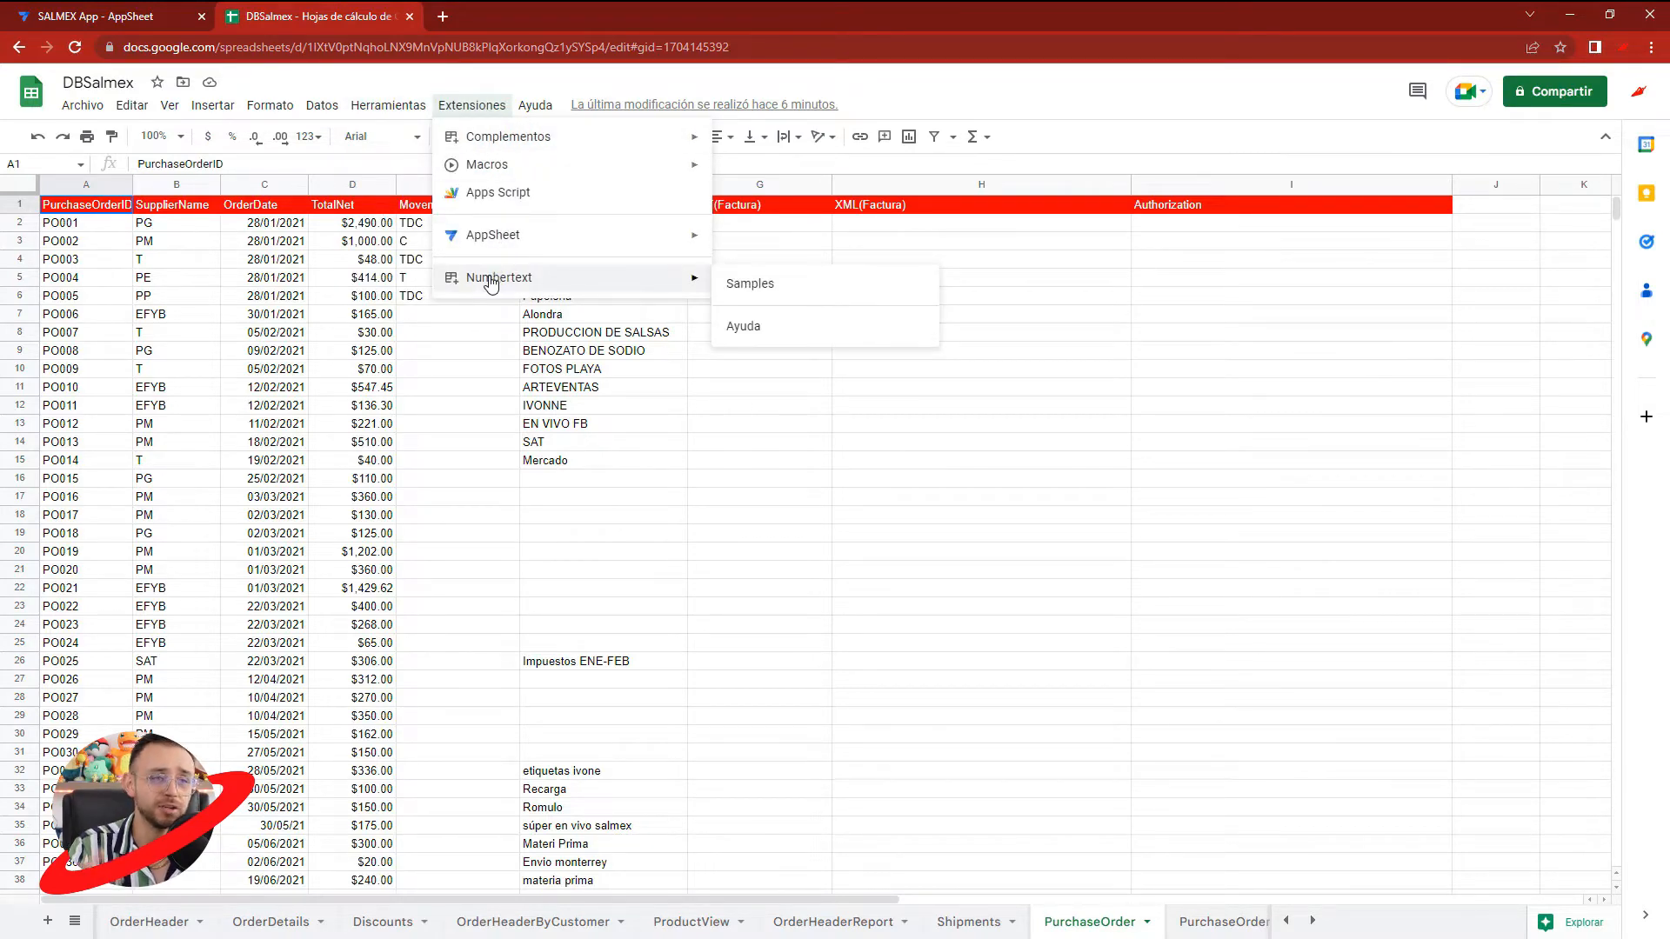
pyautogui.click(633, 405)
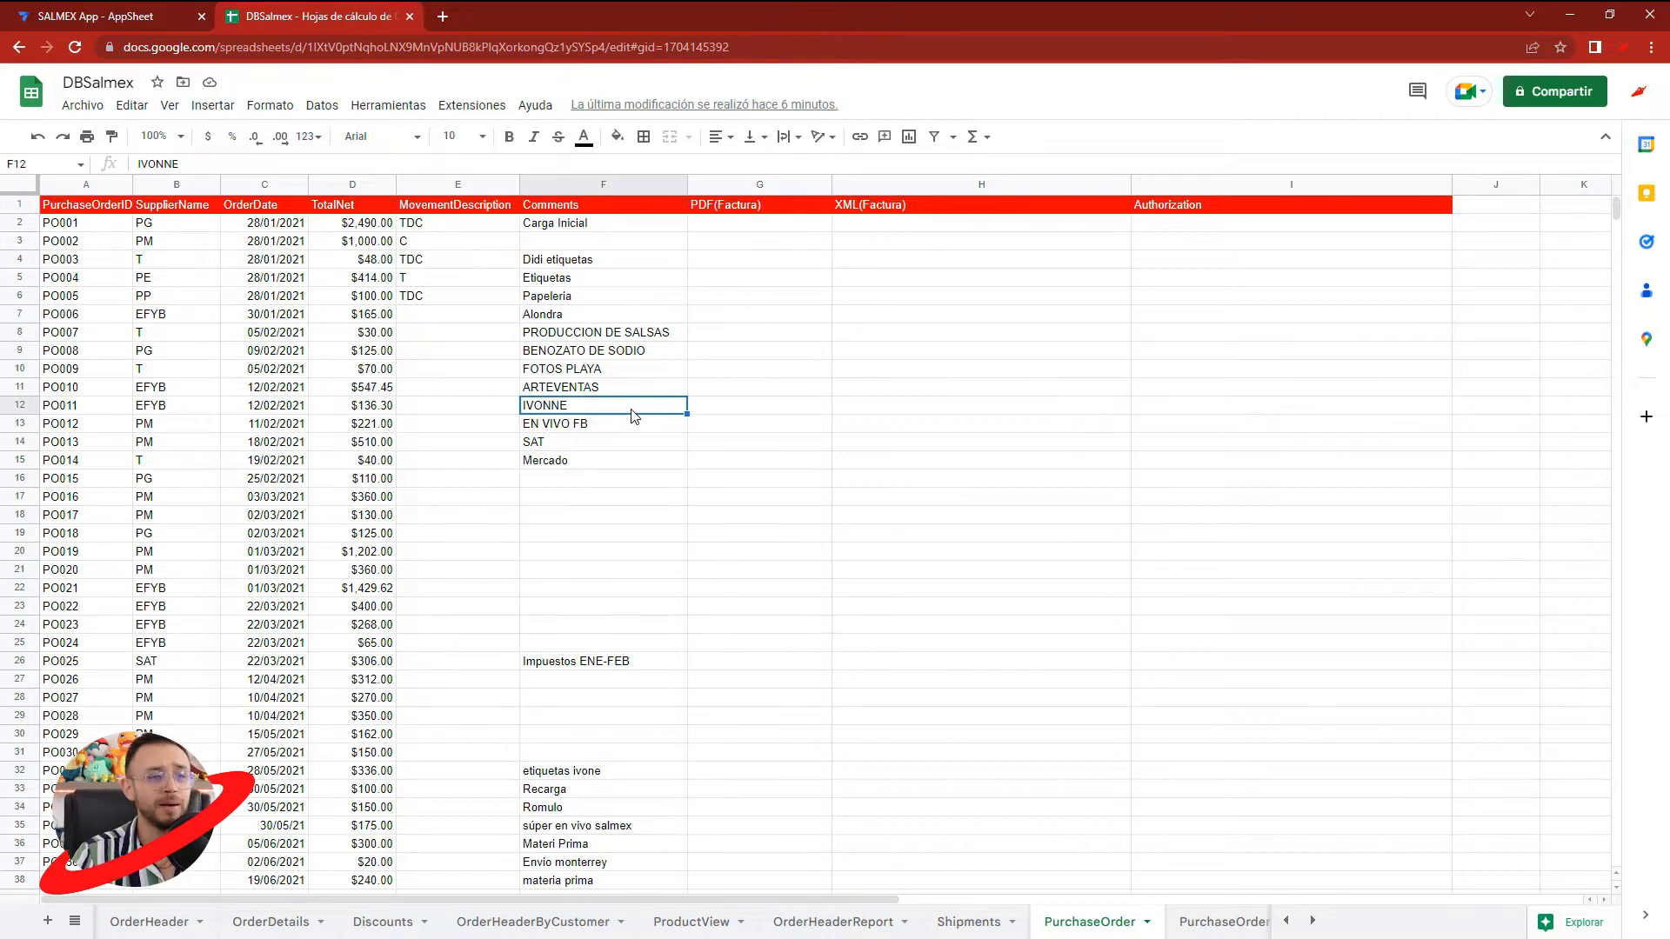
pyautogui.click(1490, 209)
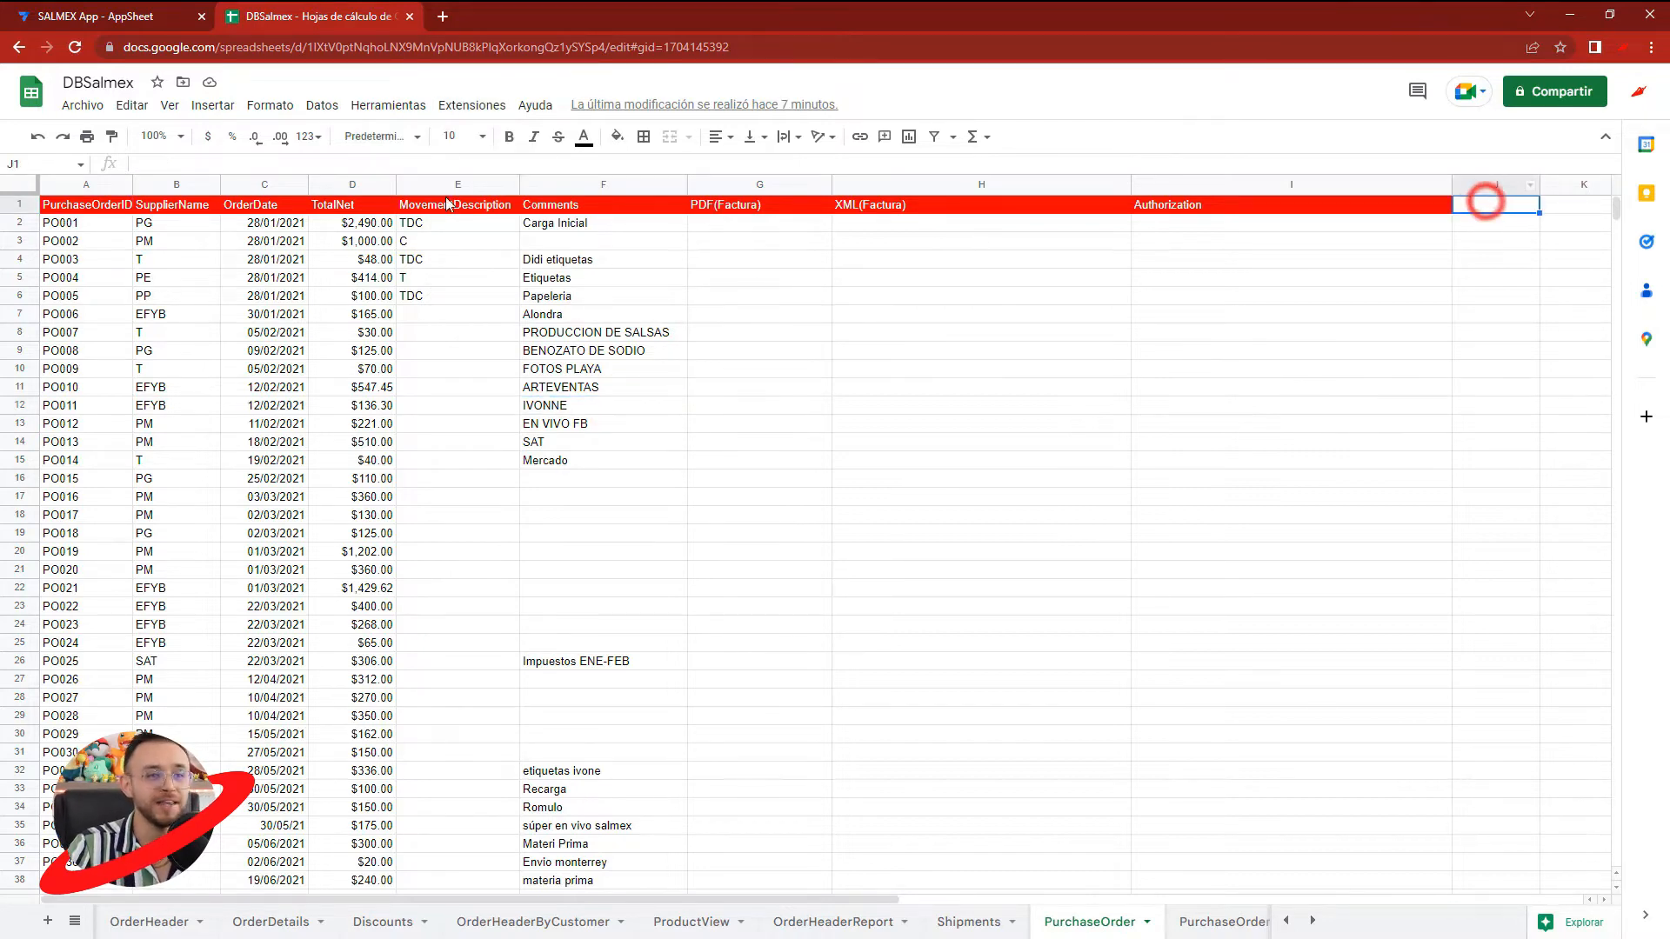
pyautogui.click(322, 215)
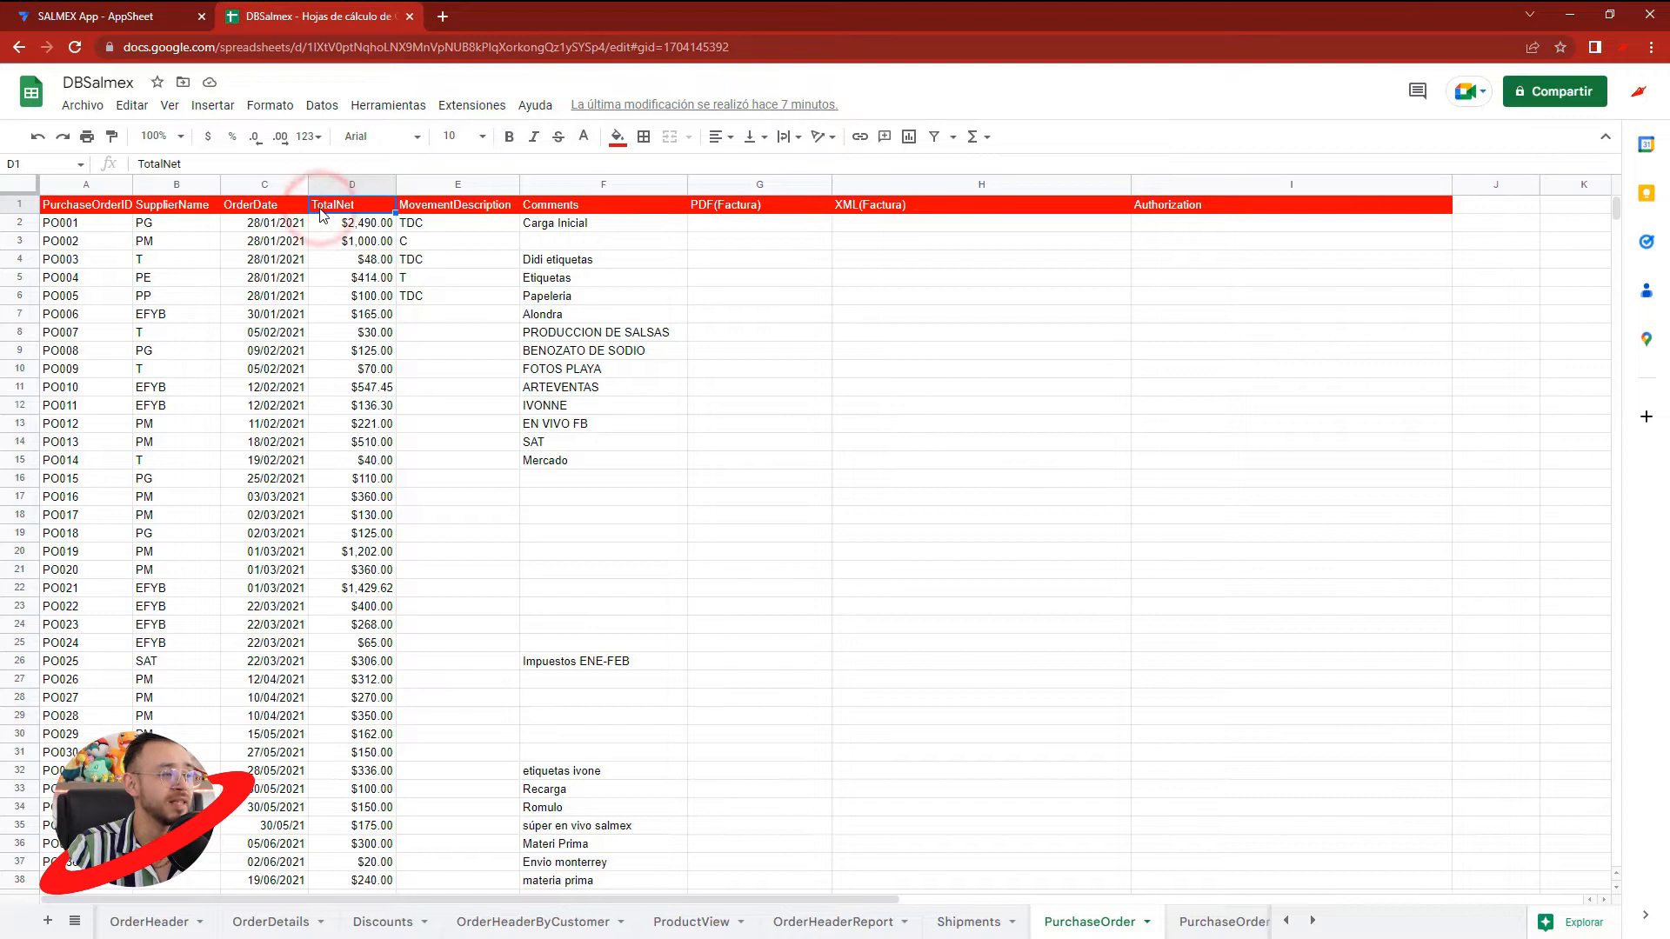
pyautogui.moveTo(1540, 185); pyautogui.dragTo(1591, 185)
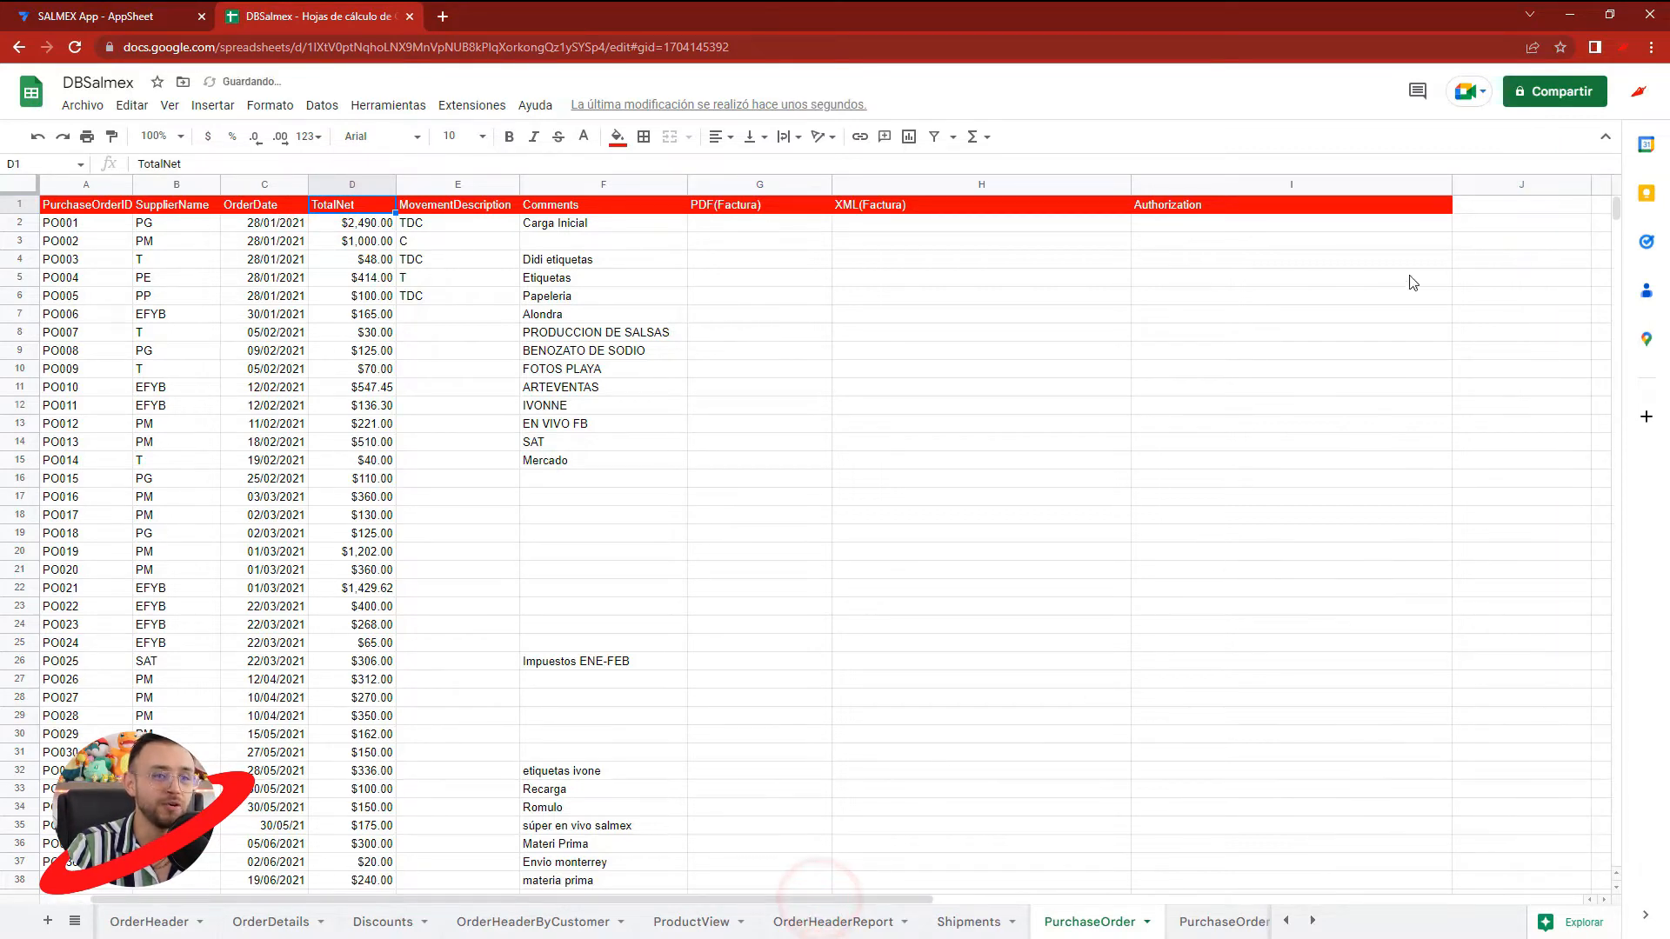
pyautogui.click(1489, 205)
pyautogui.click(842, 921)
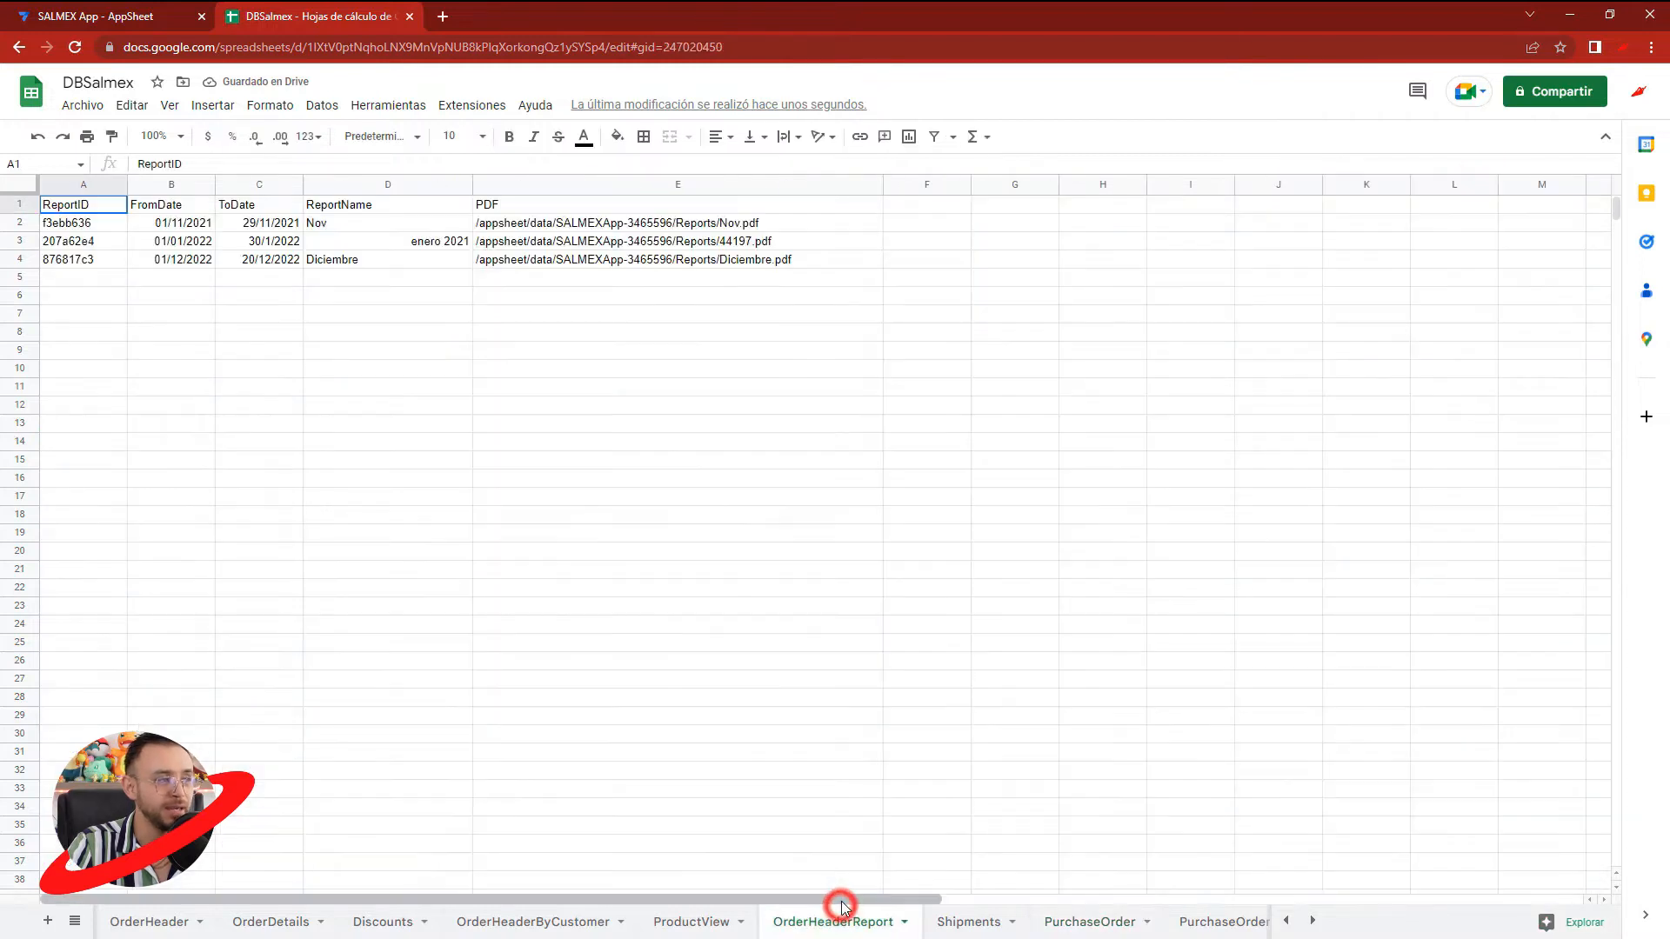
pyautogui.click(947, 811)
pyautogui.hotkey('ctrl', 'z')
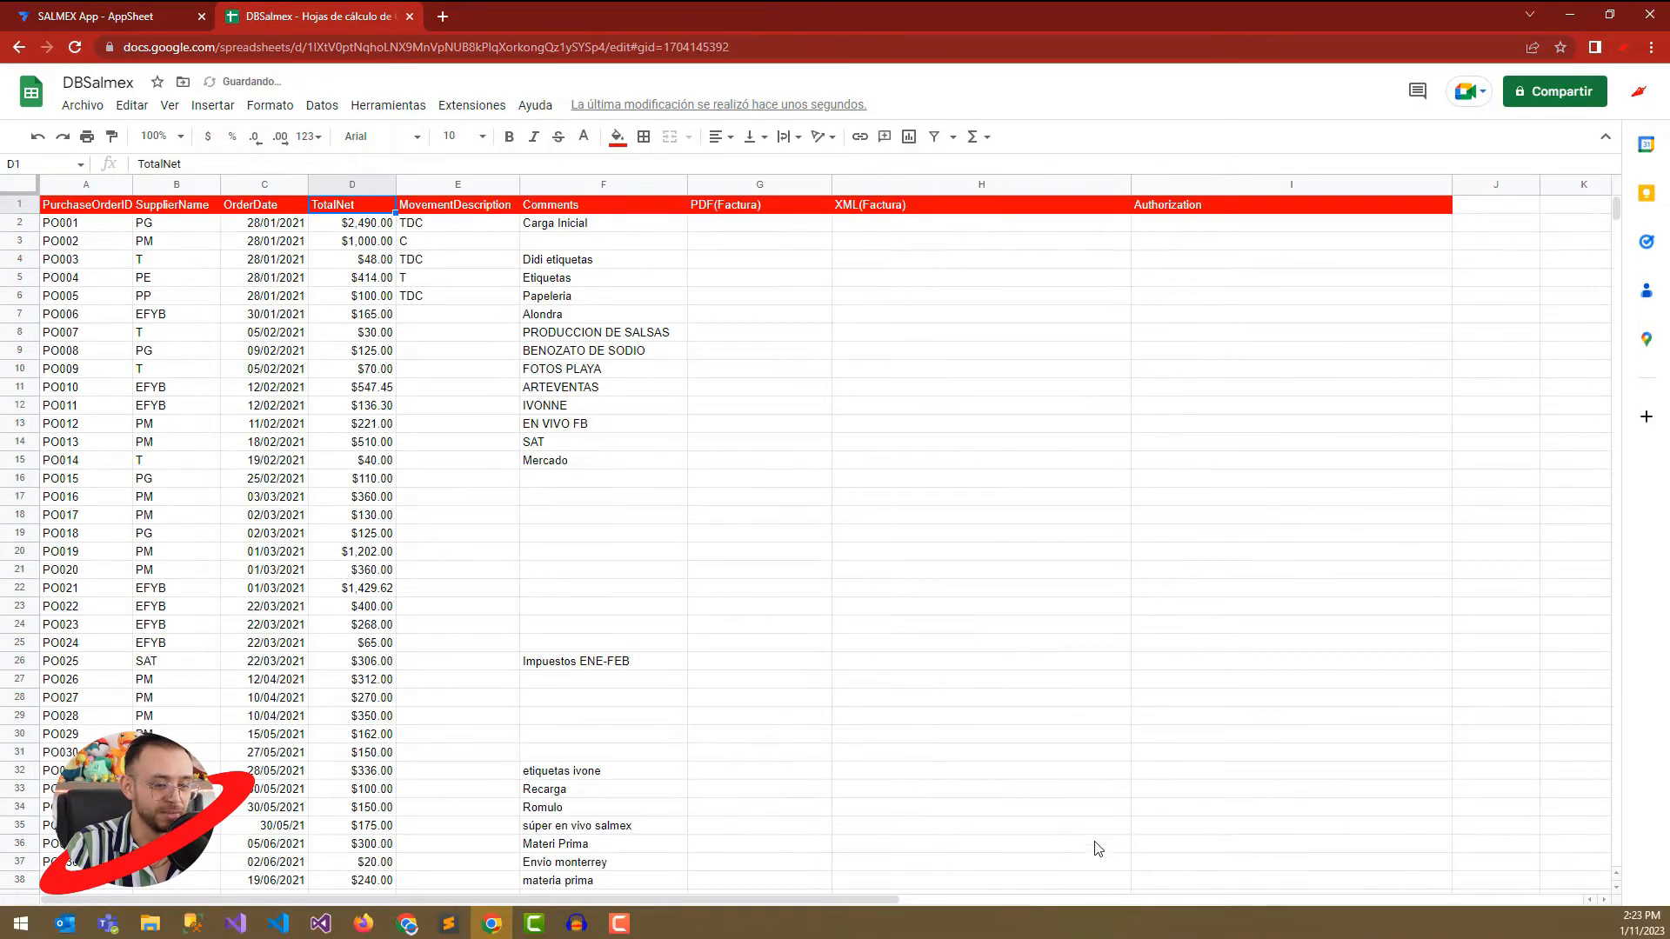
pyautogui.click(1097, 848)
# - Enter the header TotalEnLetra in cell J1 and copy the Authorization header's formatting onto it
pyautogui.click(1470, 209)
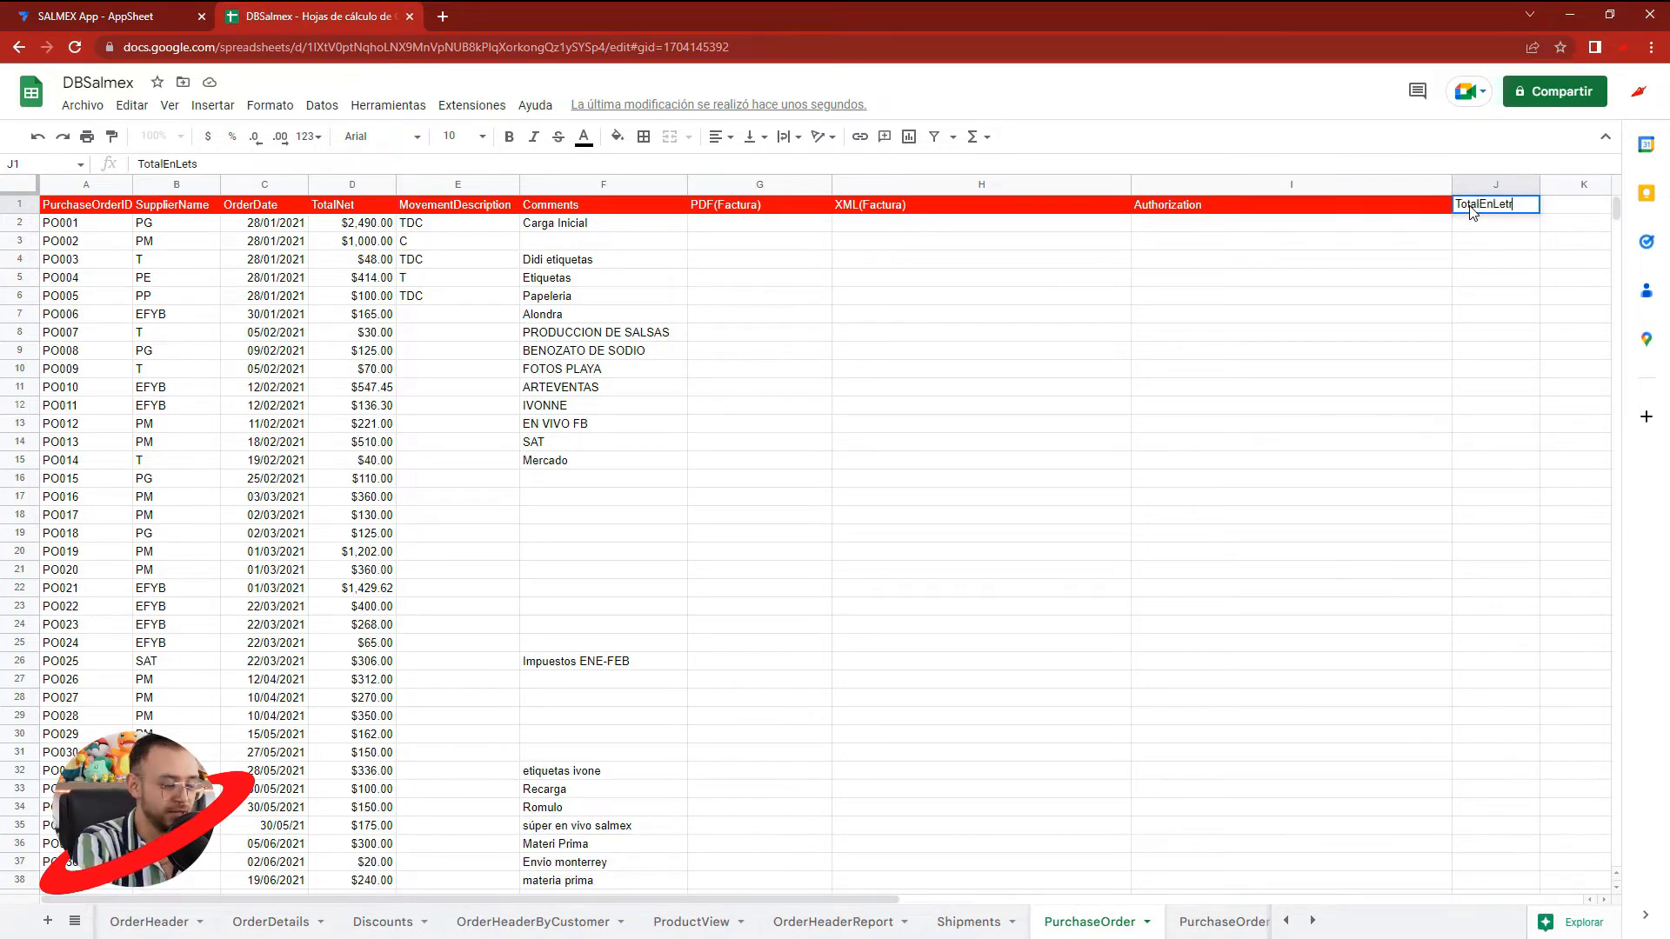
pyautogui.click(1516, 231)
pyautogui.click(1396, 206)
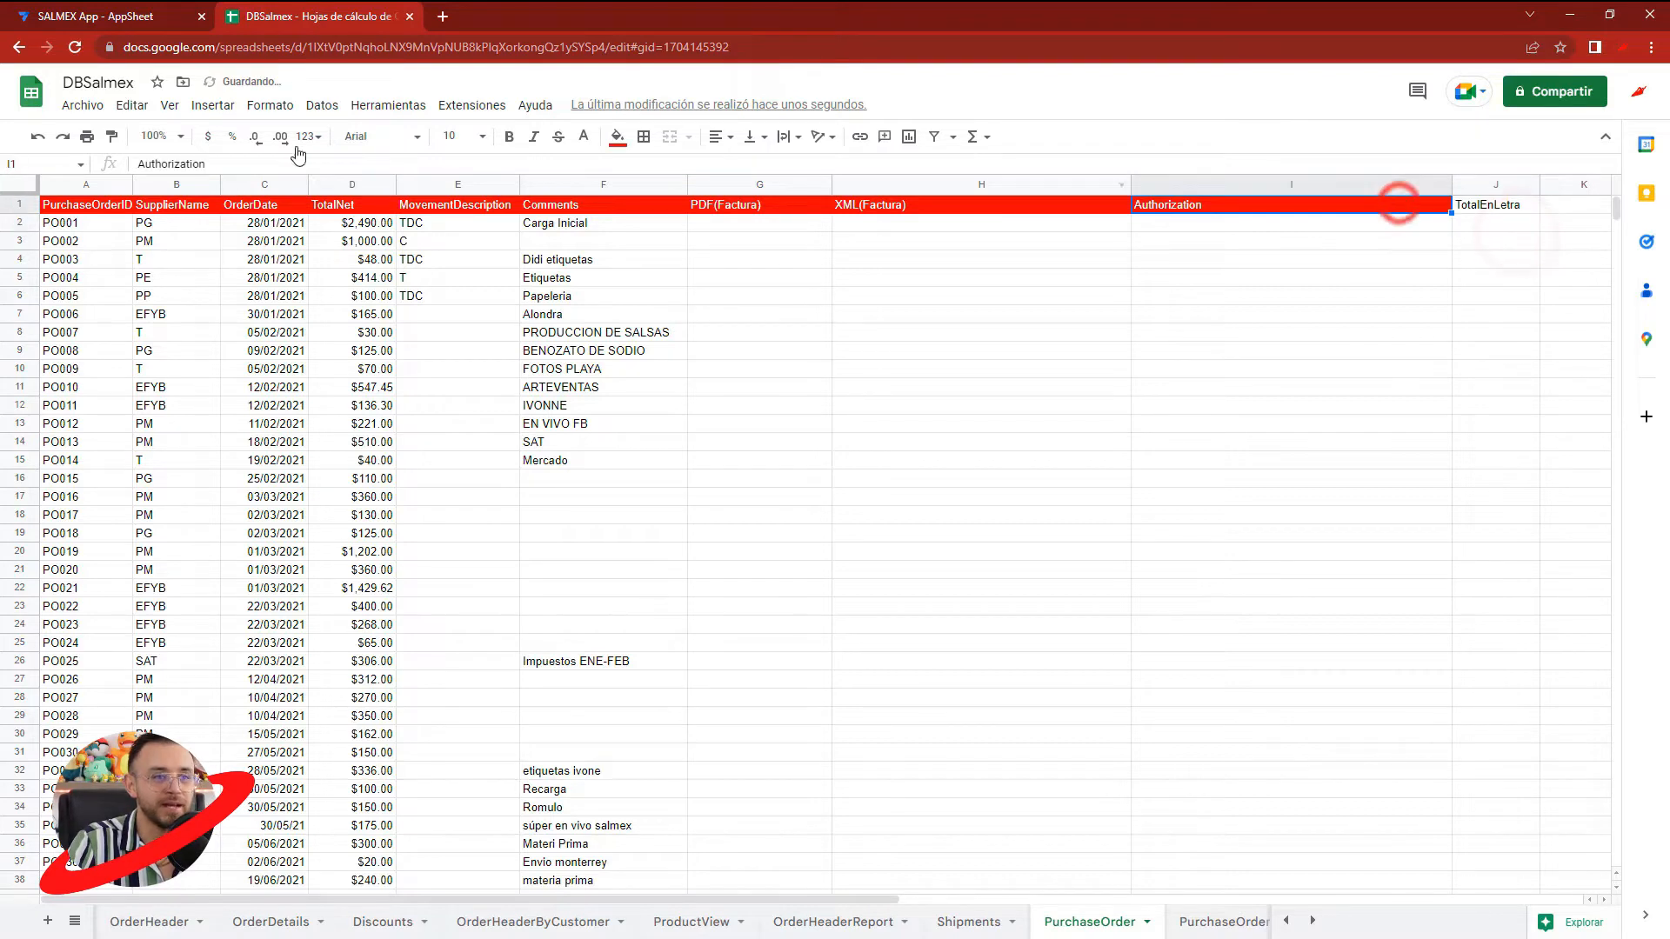
pyautogui.click(111, 136)
pyautogui.click(1481, 207)
pyautogui.click(1469, 258)
# - Widen column J slightly and enter =NUMBERTEXT in cell J2
pyautogui.moveTo(1536, 185); pyautogui.dragTo(1580, 188)
pyautogui.click(1555, 224)
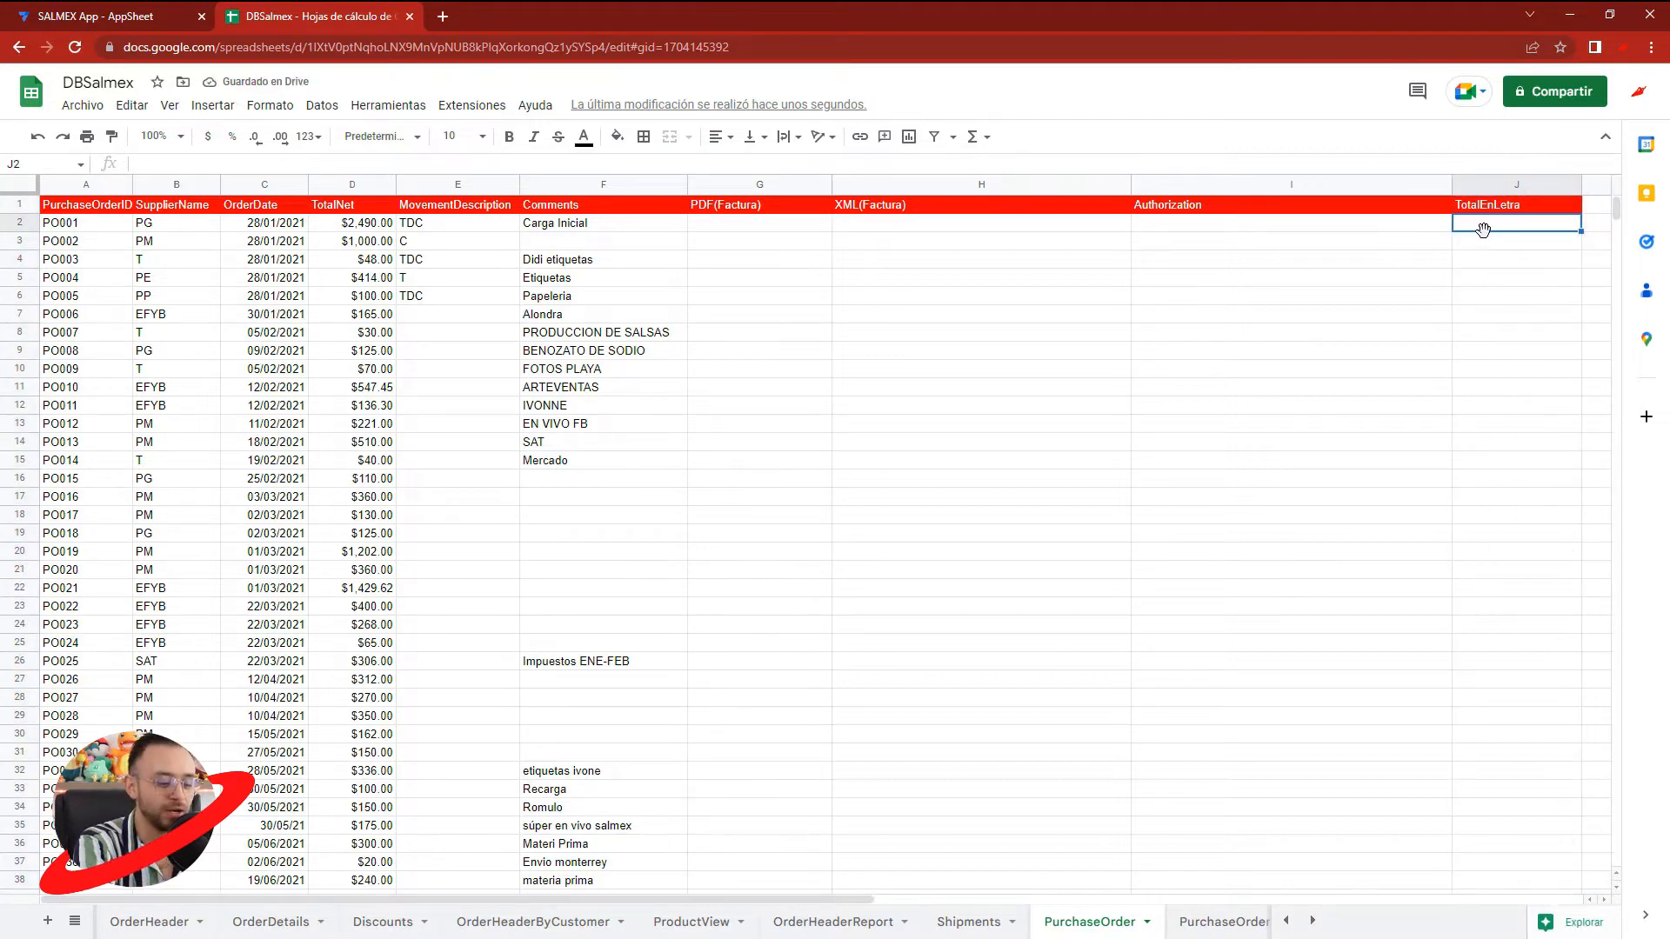
pyautogui.write('=Numb')
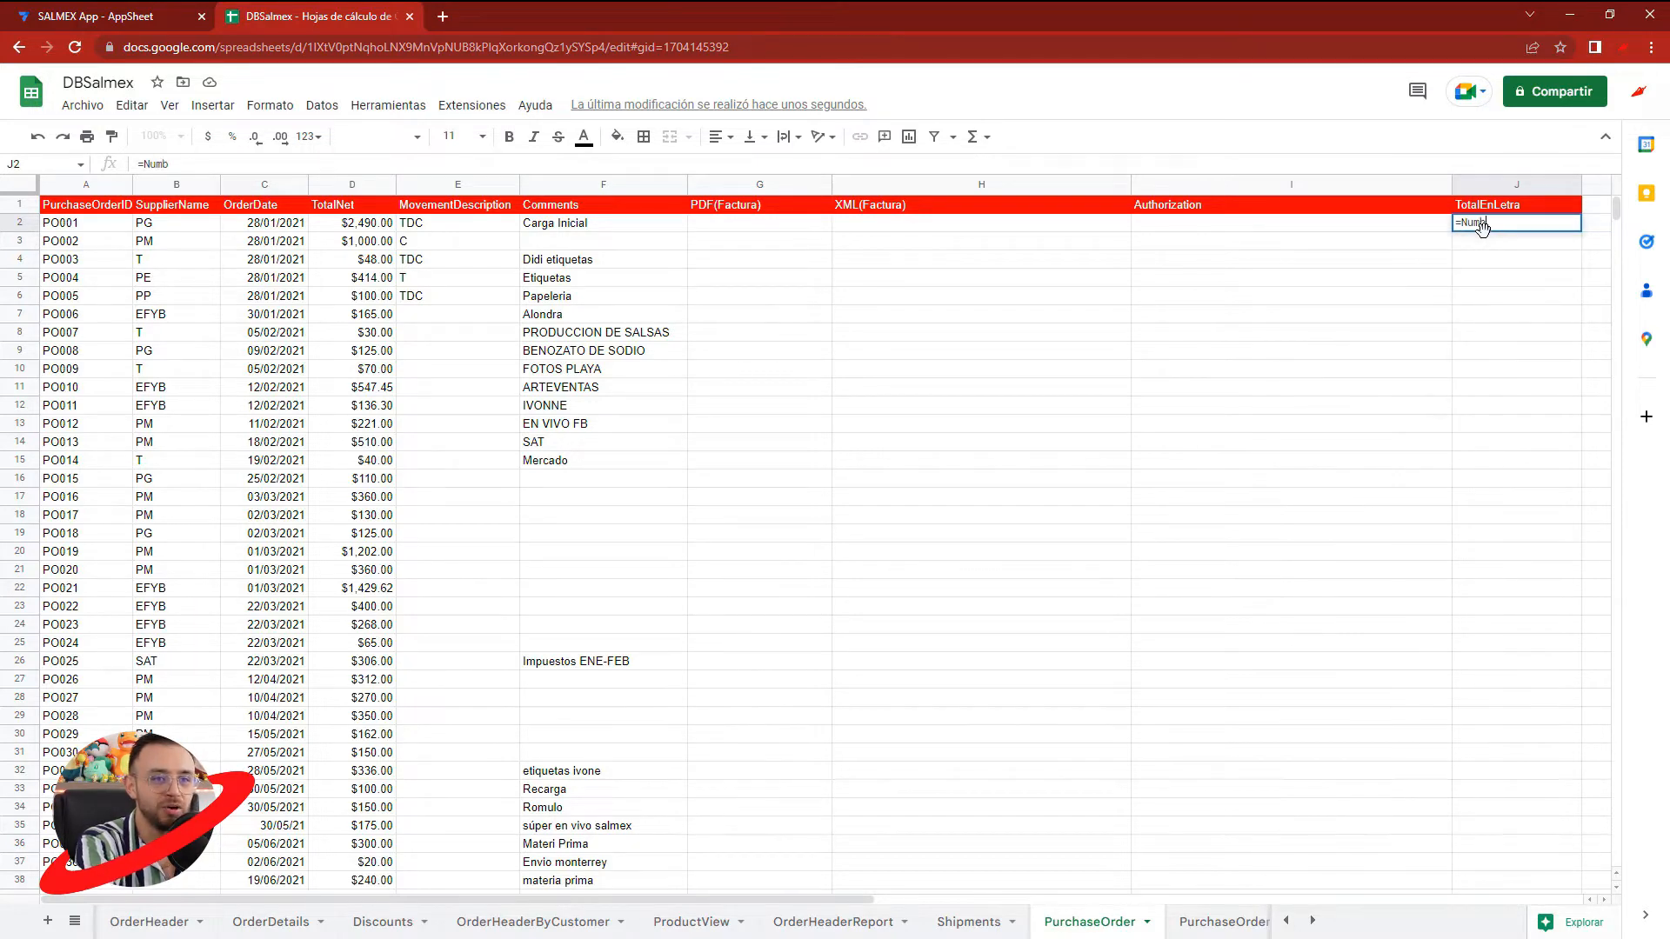
pyautogui.write('er')
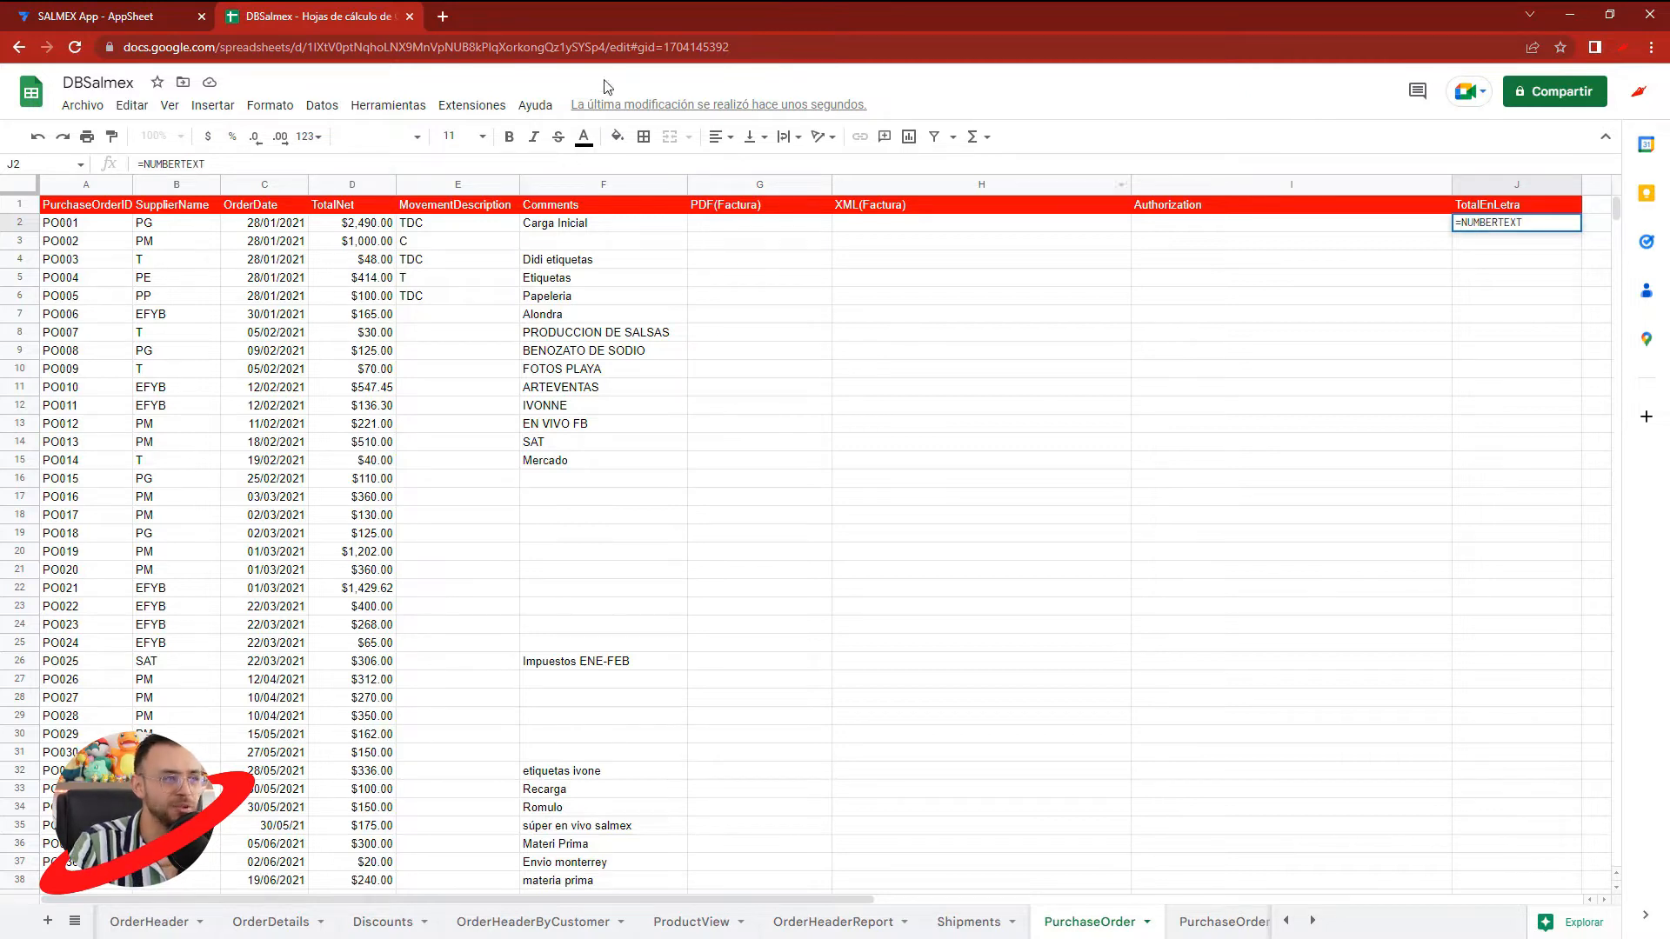
# - Open the Numbertext samples and select the simple use example =NUMBERTEXT(1)
pyautogui.click(475, 103)
pyautogui.moveTo(551, 280)
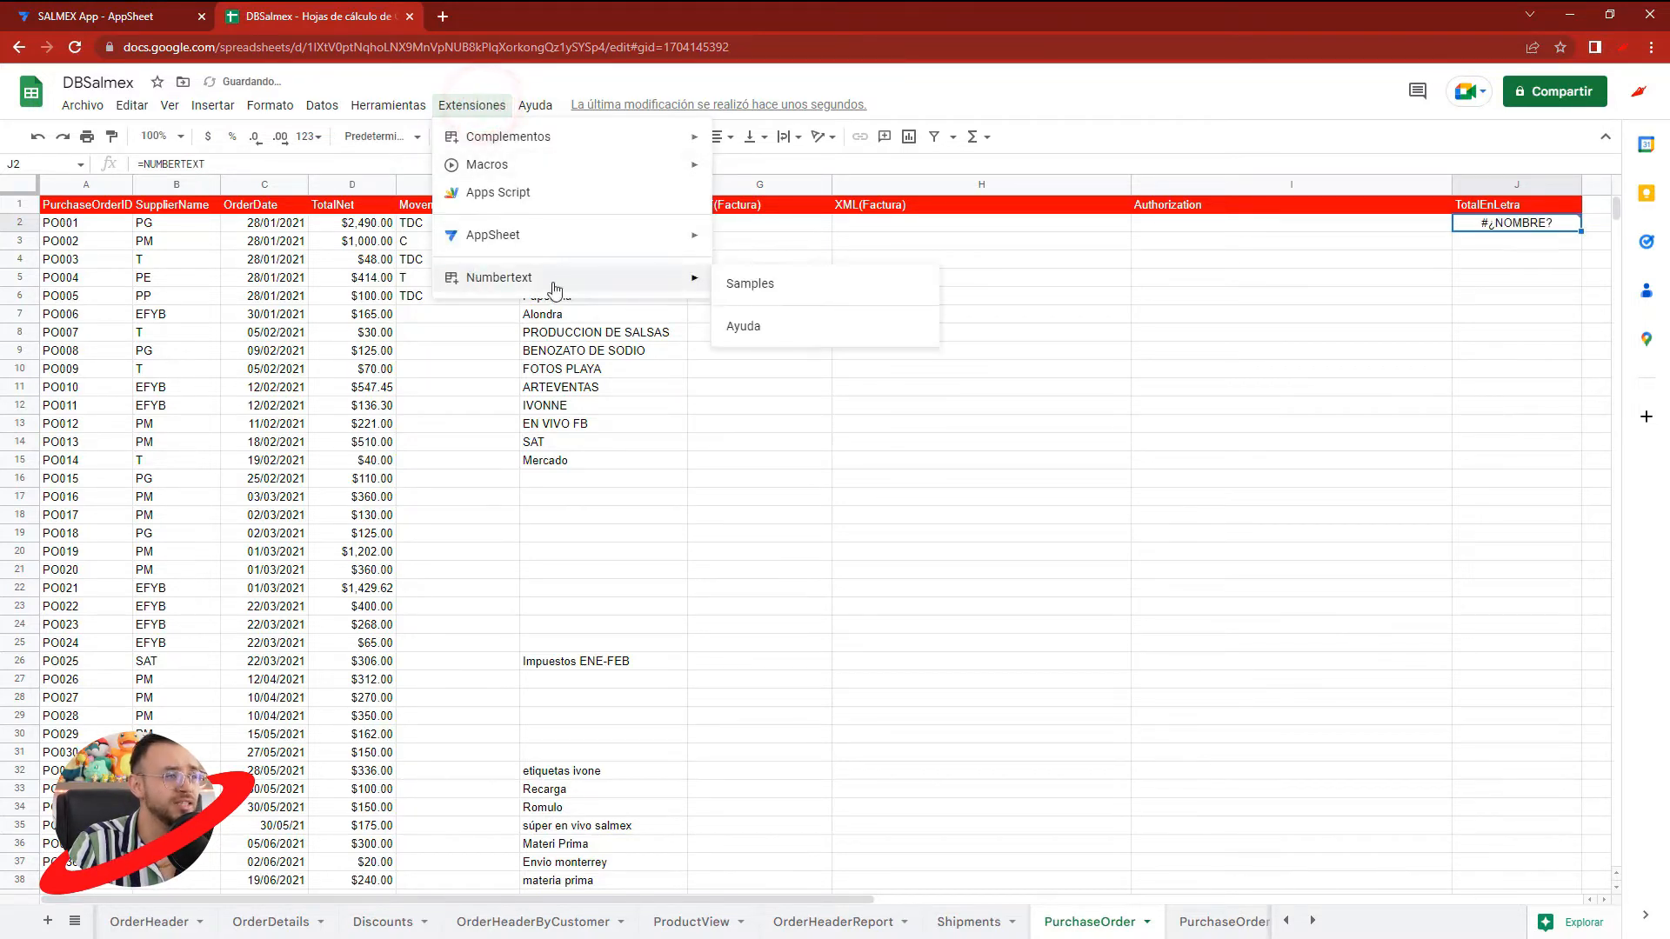
pyautogui.click(756, 290)
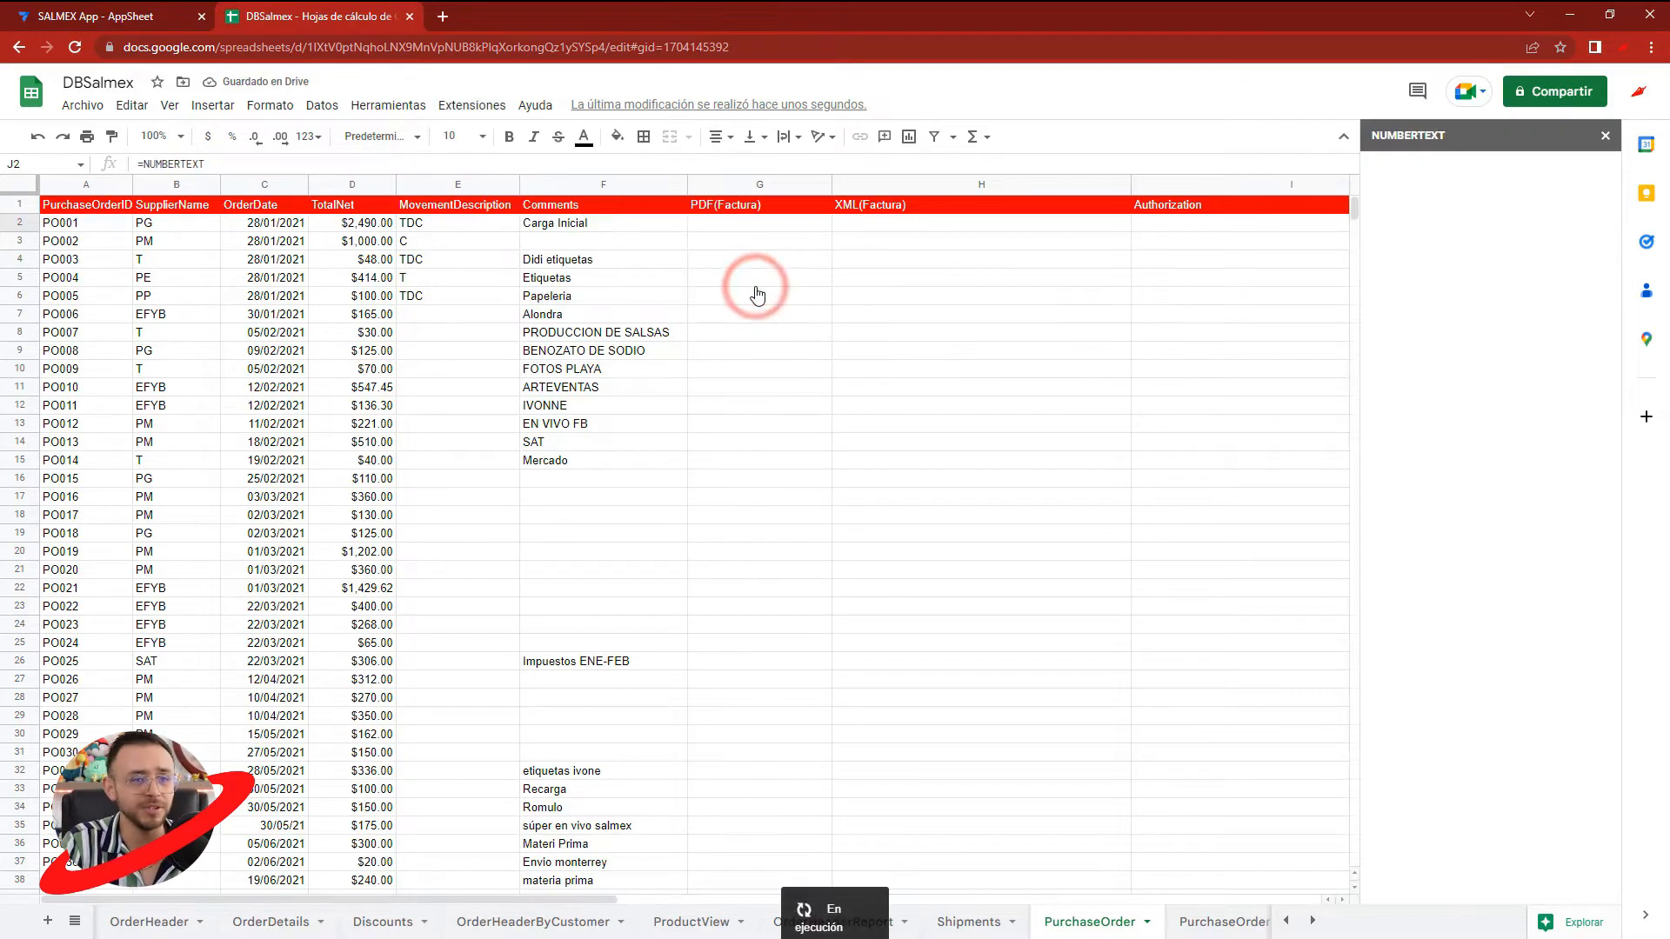
pyautogui.moveTo(1502, 289); pyautogui.dragTo(1374, 296)
pyautogui.rightClick(1483, 304)
pyautogui.click(1424, 316)
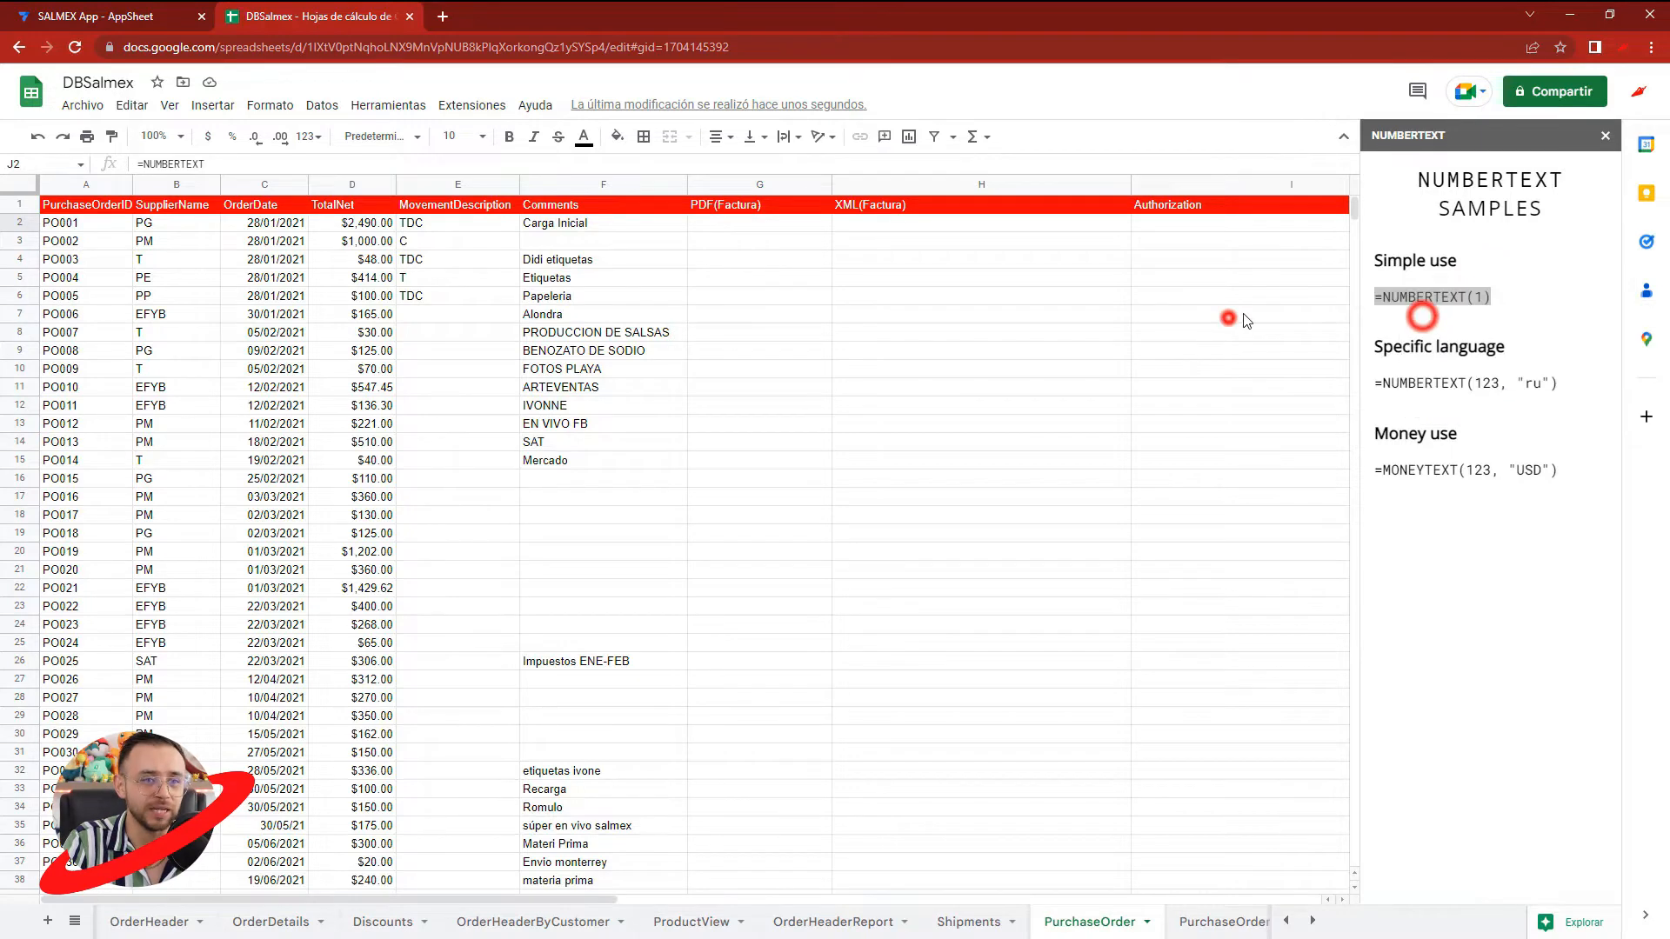
# - Close the Numbertext samples and complete the formula in cell J2 as =NUMBERTEXT(1)
pyautogui.click(1226, 317)
pyautogui.click(1605, 136)
pyautogui.click(1538, 224)
pyautogui.moveTo(253, 164); pyautogui.dragTo(100, 174)
pyautogui.hotkey('ctrl', 'v')
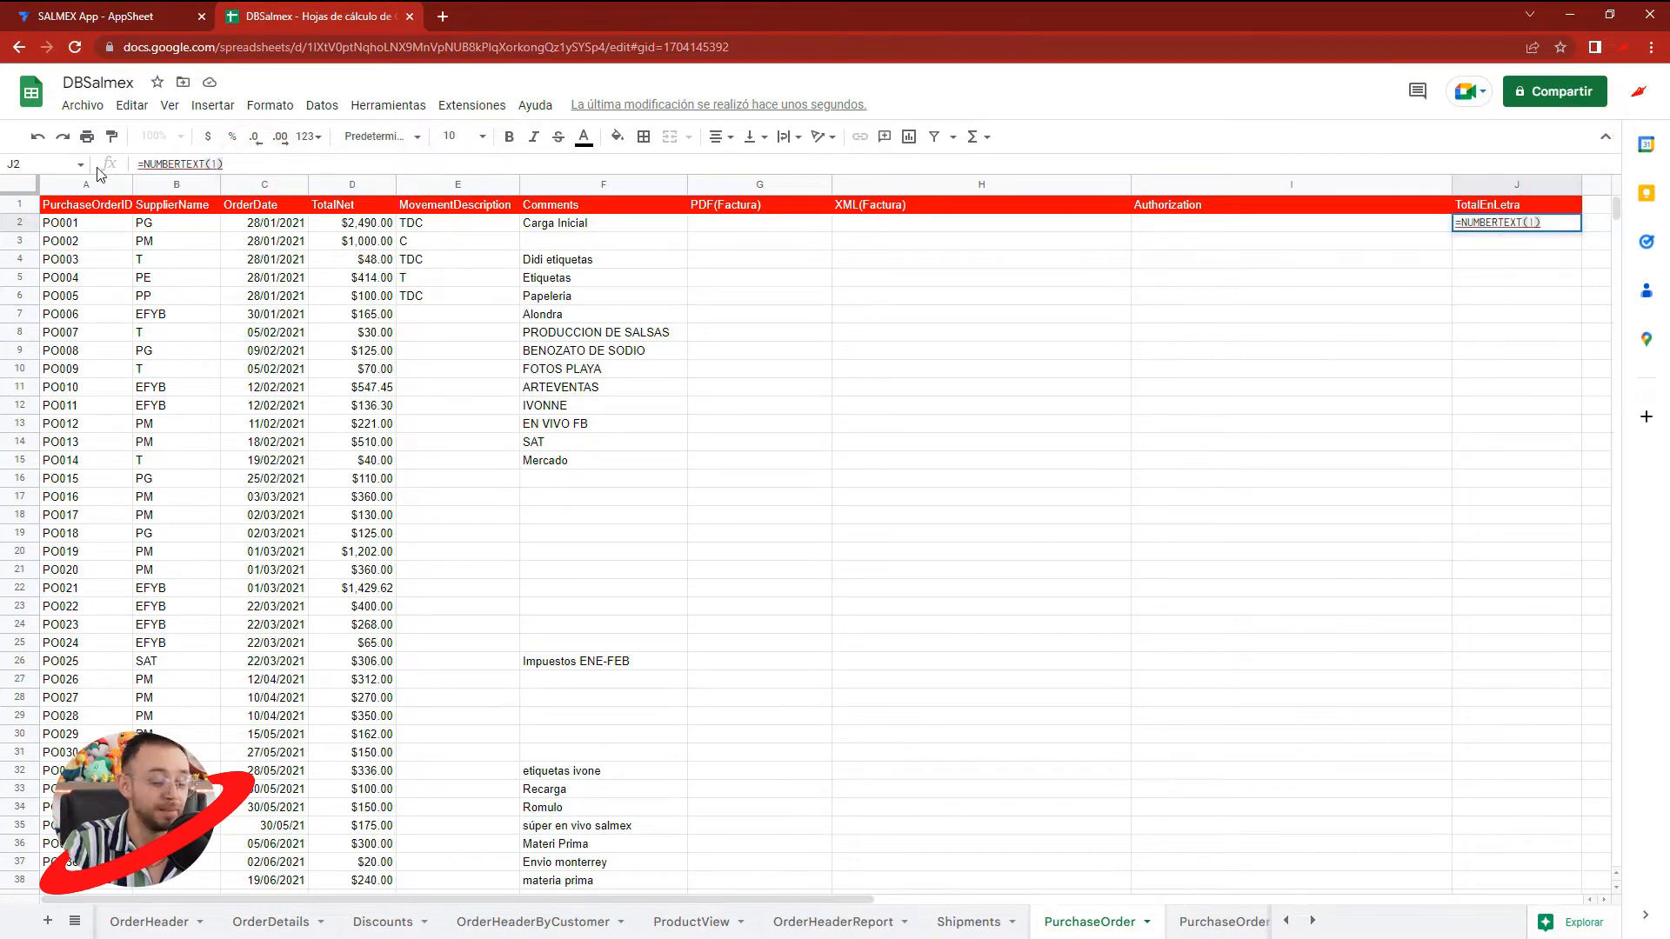
pyautogui.press('Return')
pyautogui.click(1502, 224)
pyautogui.click(1496, 298)
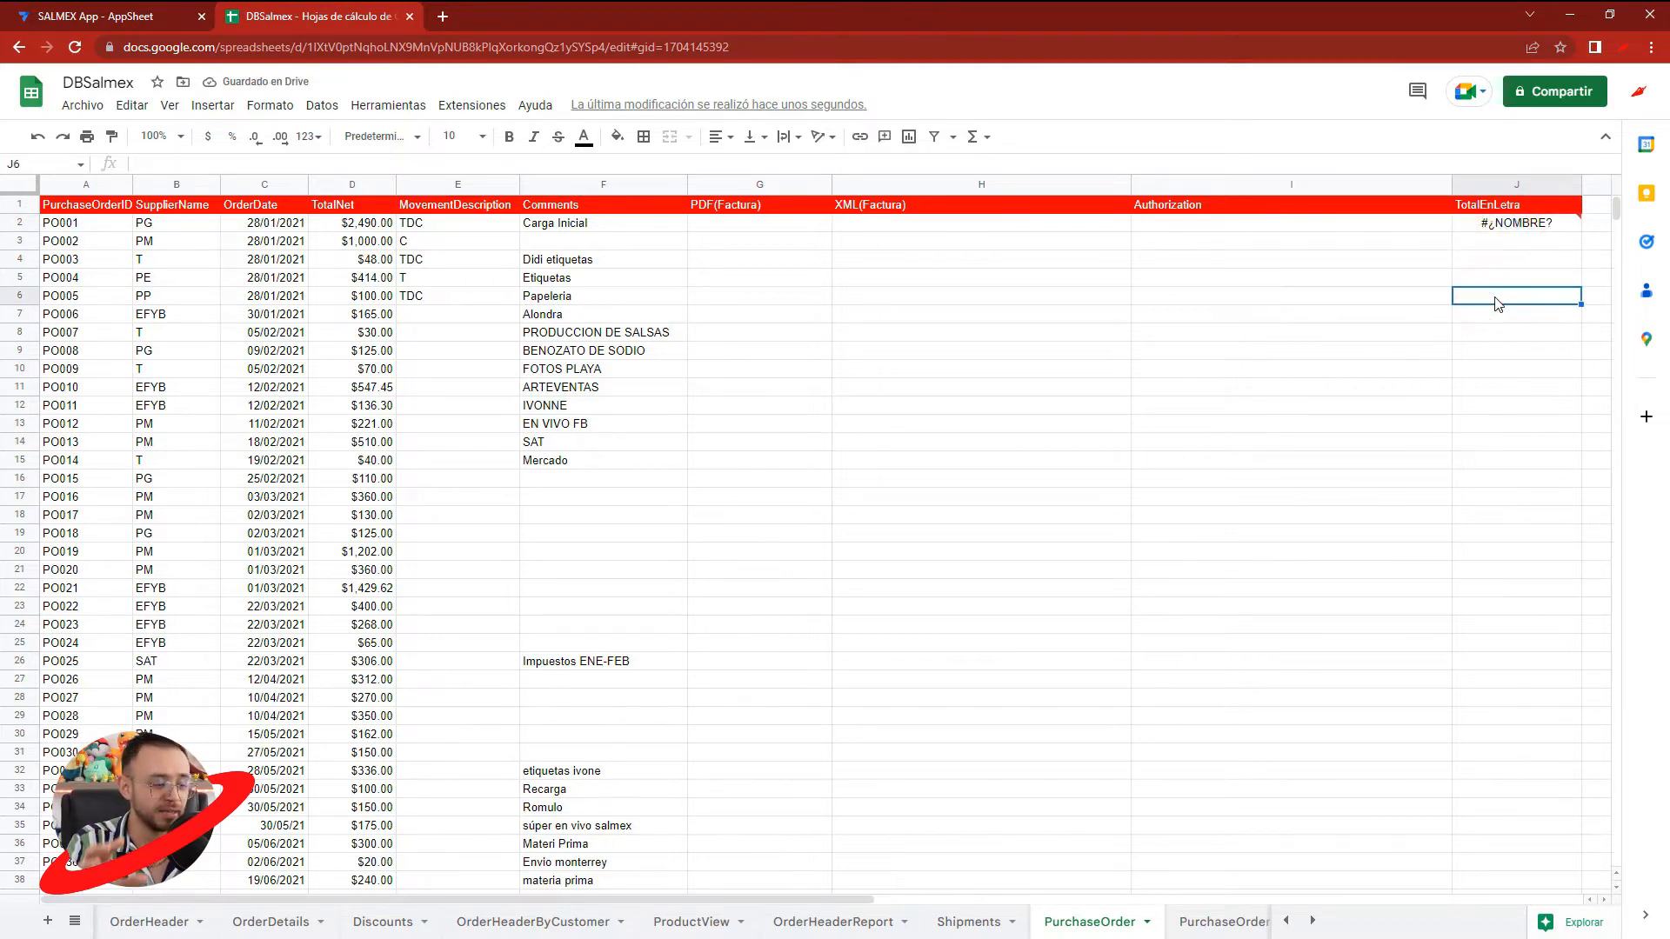
# - Reload the spreadsheet, recheck the formula in cell J2 and clear the cell
pyautogui.press('F5')
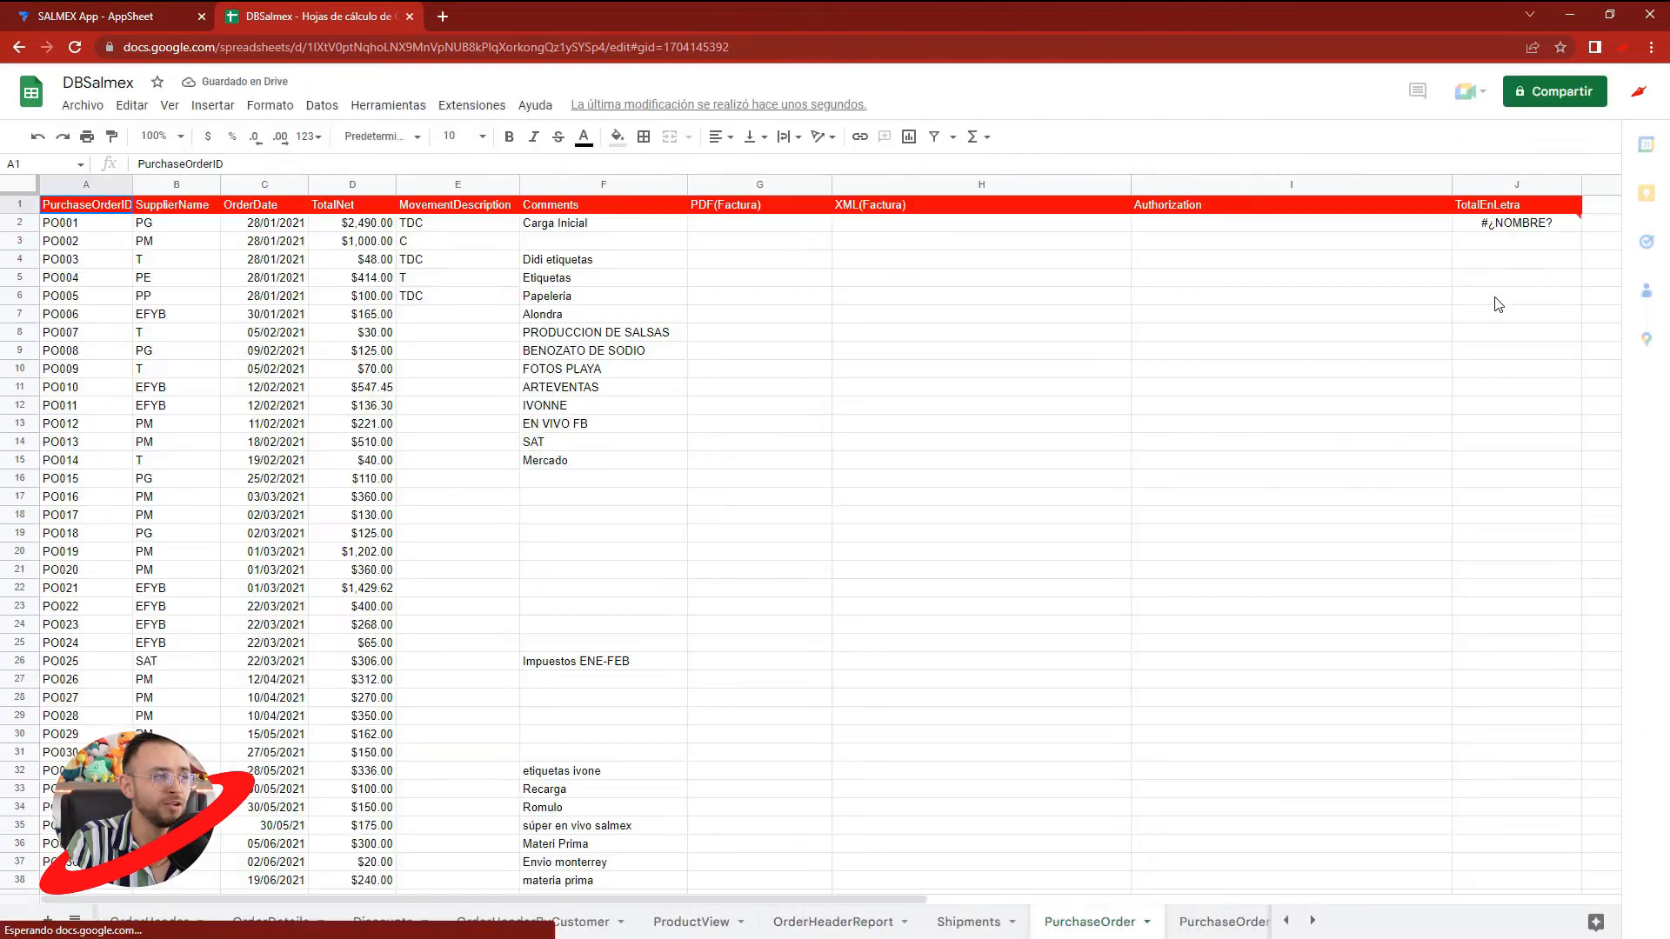
pyautogui.click(1499, 226)
pyautogui.click(1504, 272)
pyautogui.click(1513, 229)
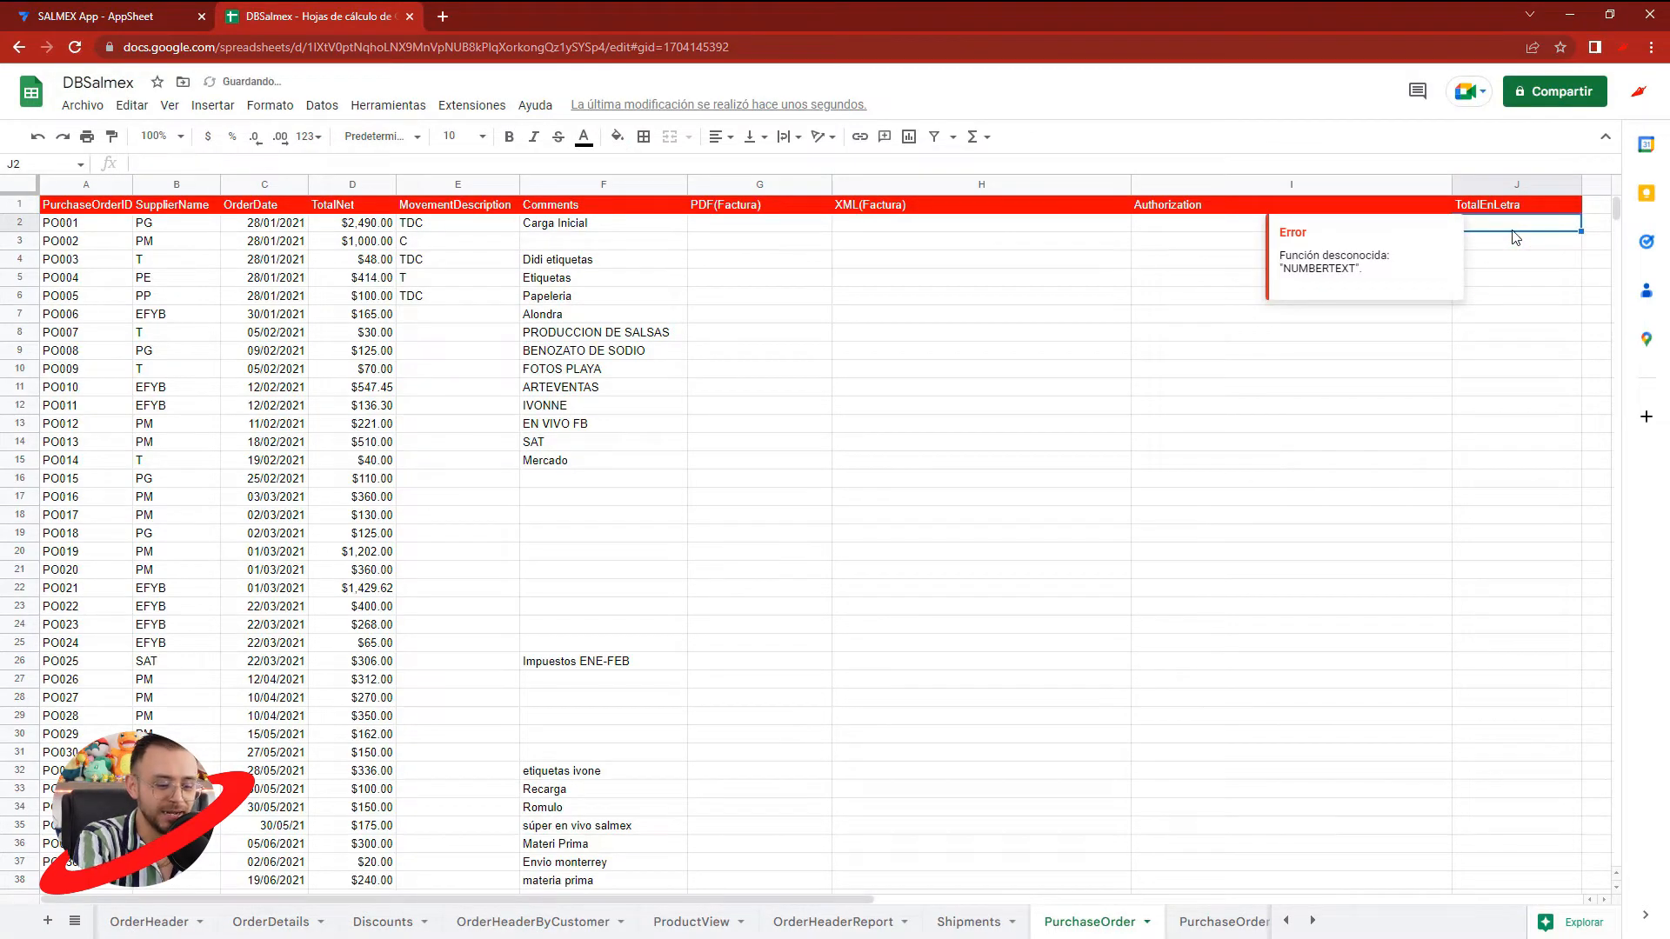
pyautogui.press('Delete')
# - Try opening the Numbertext samples twice more, closing them each time, and reload the spreadsheet
pyautogui.click(1054, 278)
pyautogui.click(481, 104)
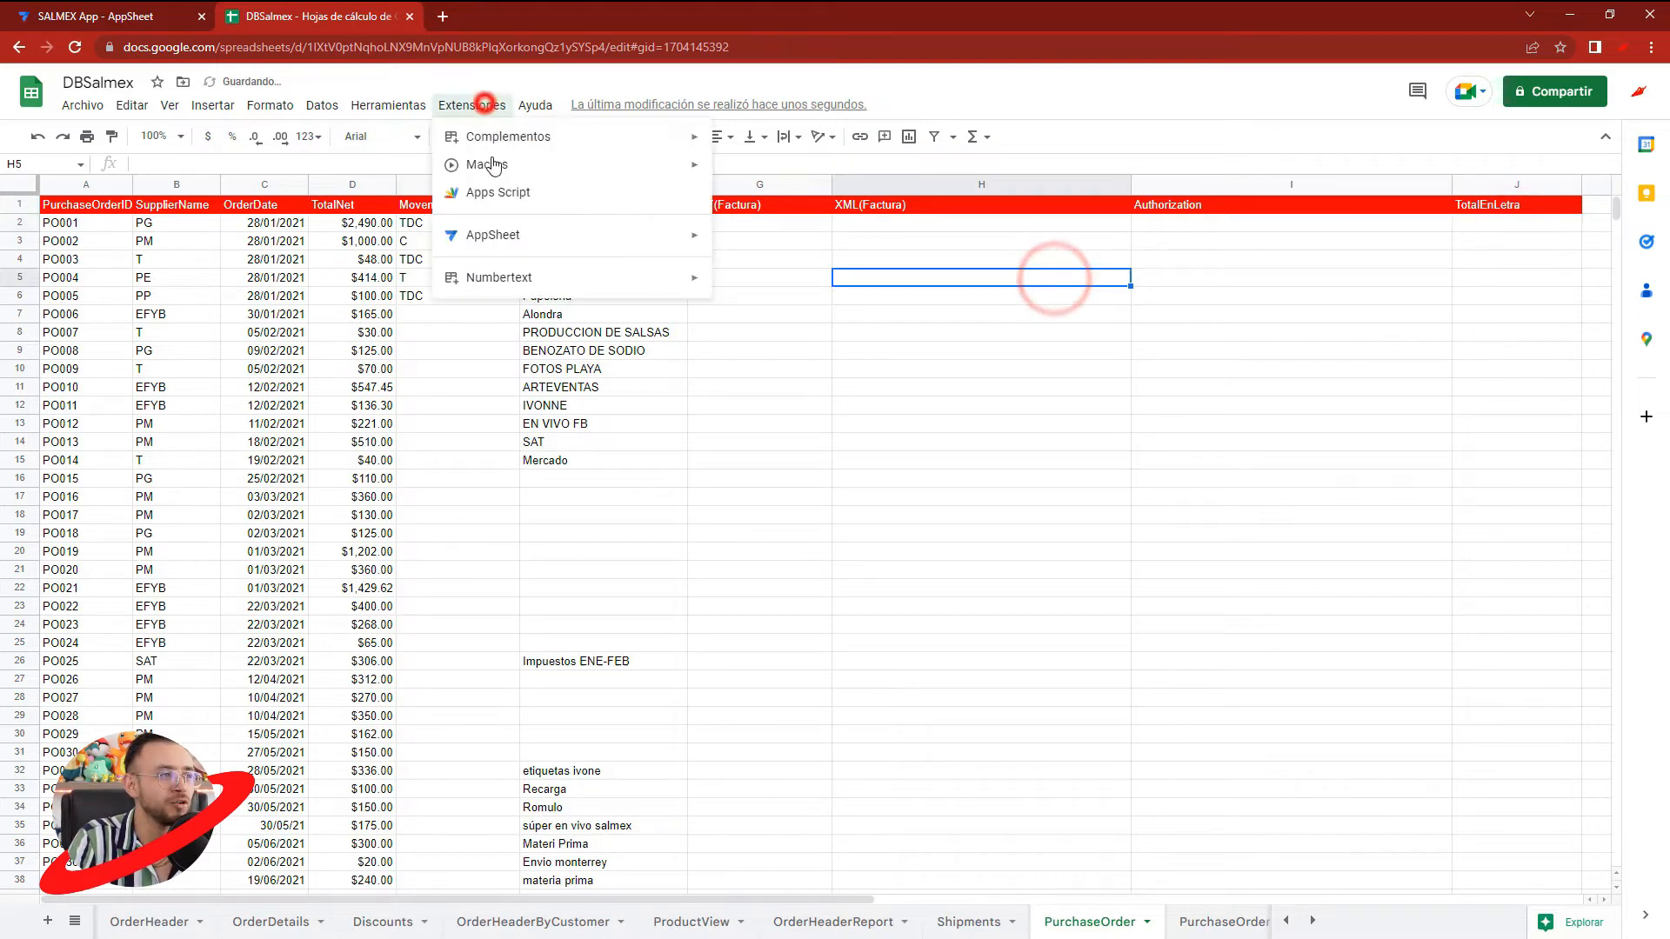
pyautogui.click(489, 275)
pyautogui.click(792, 284)
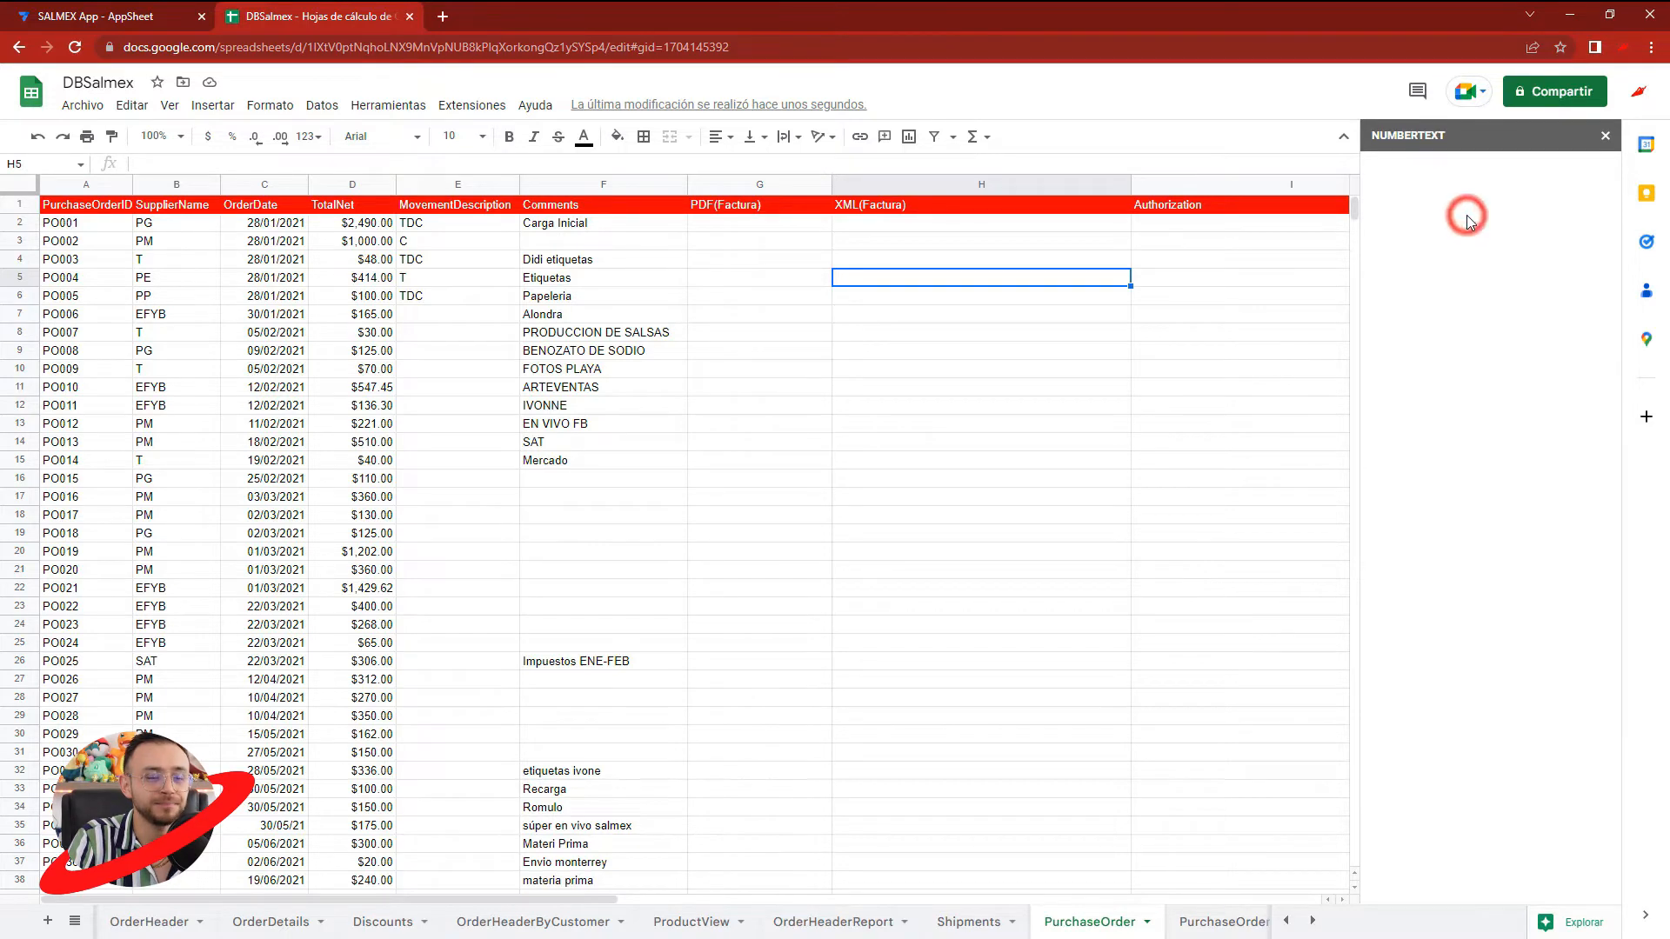
pyautogui.click(1607, 138)
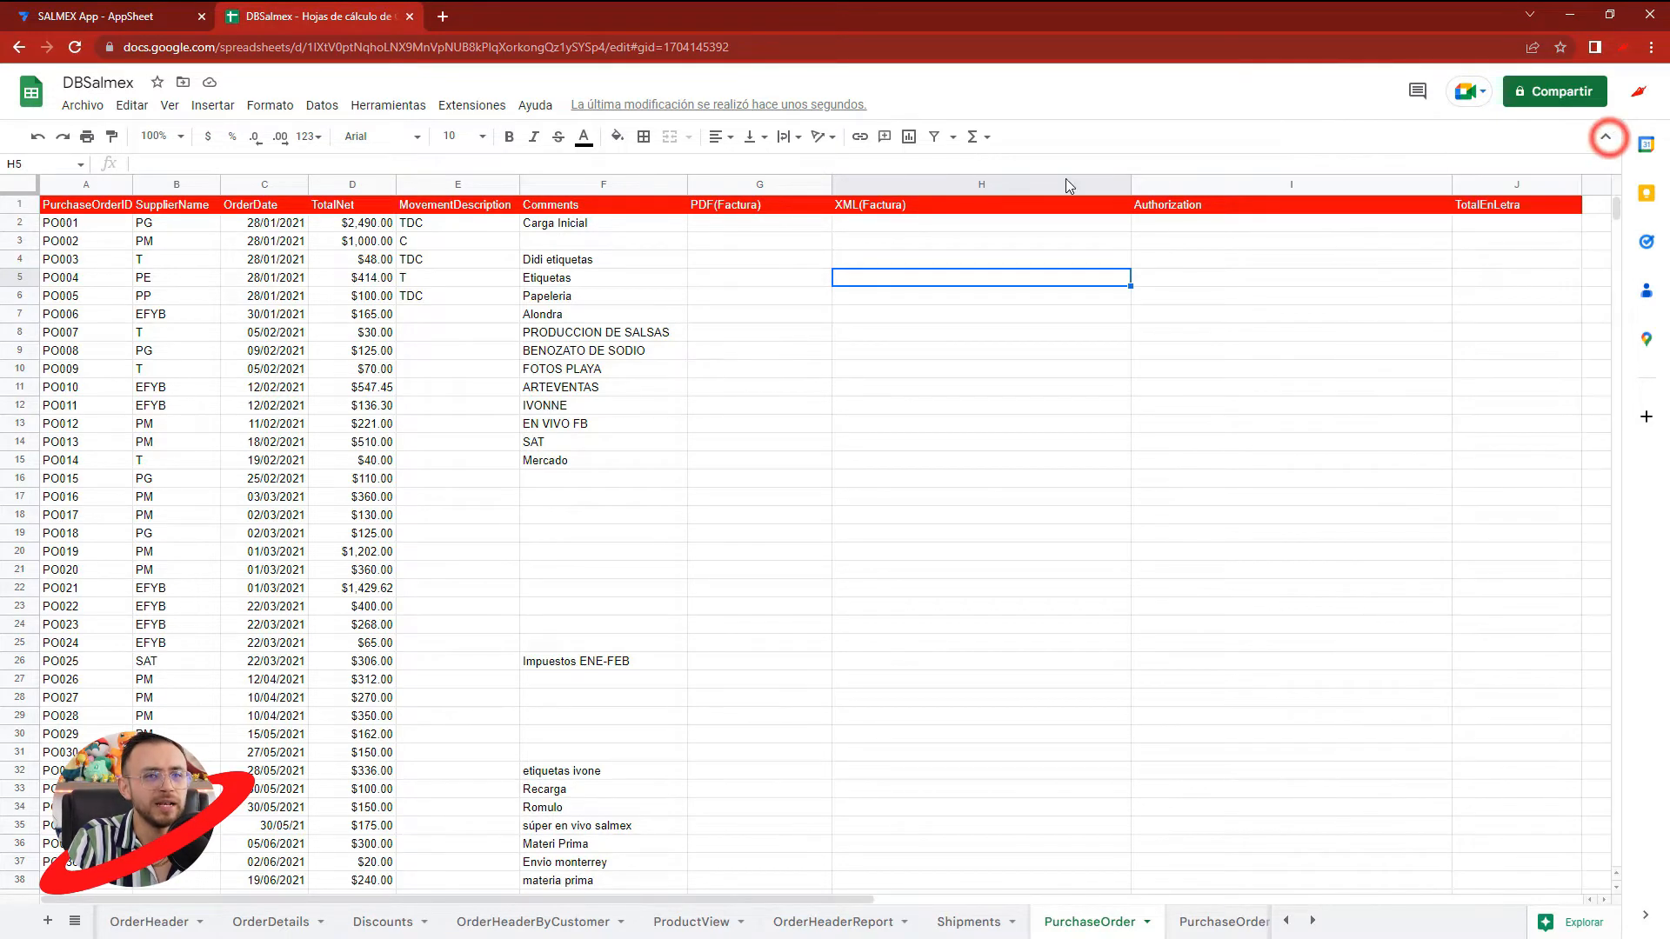
pyautogui.click(481, 104)
pyautogui.click(507, 278)
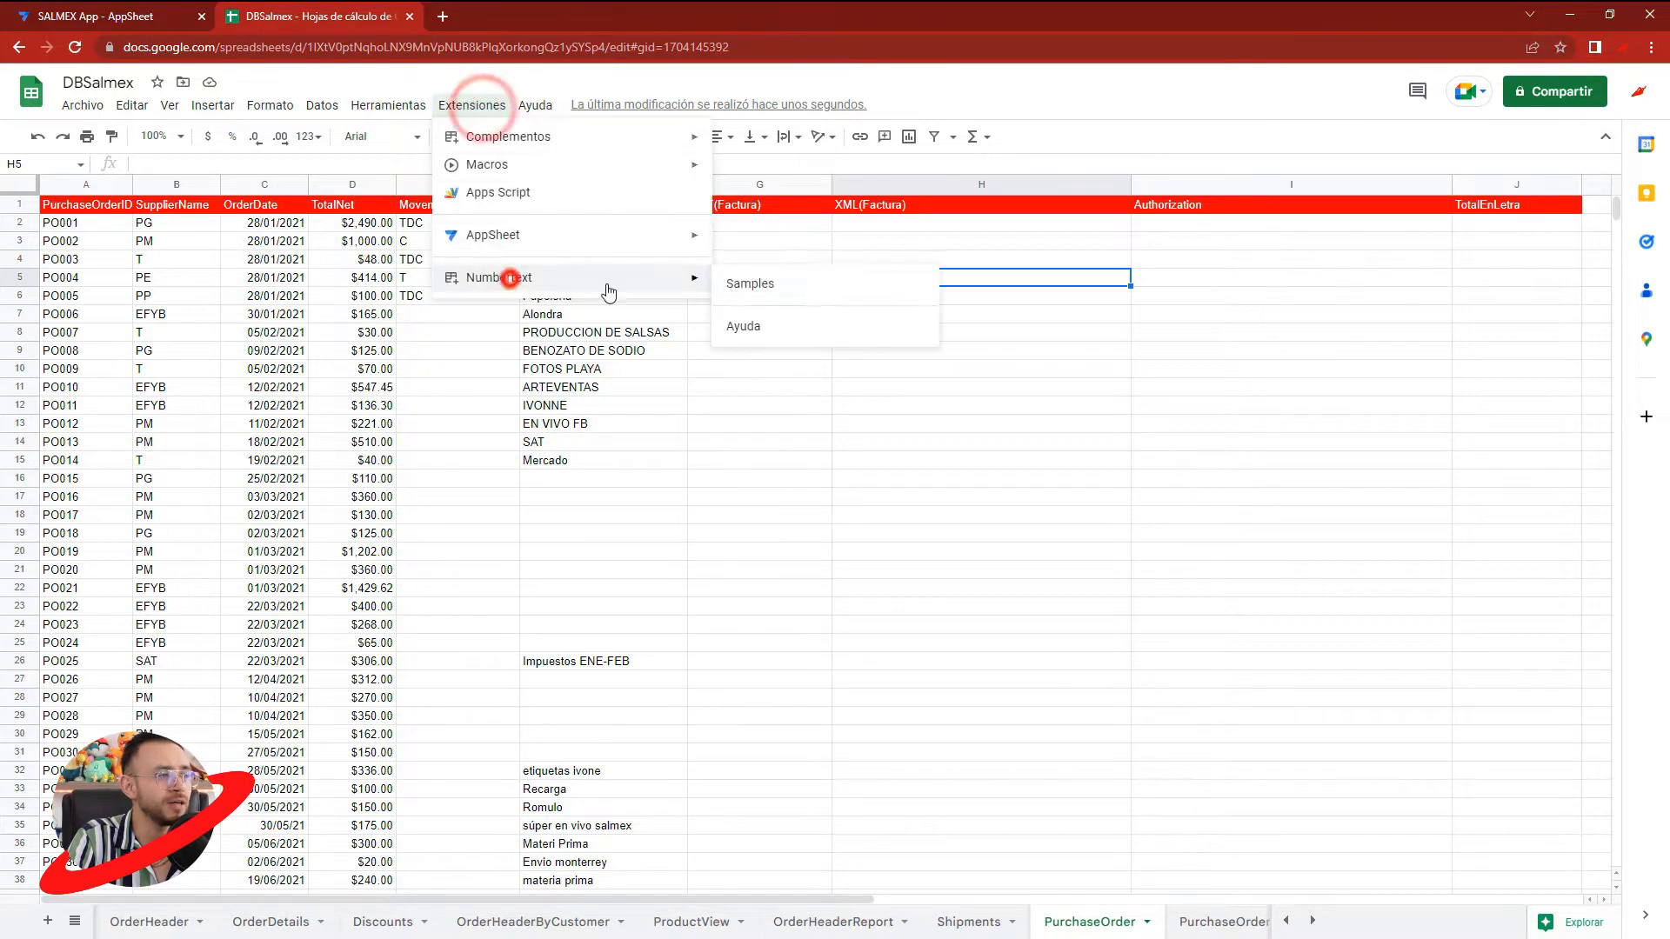
pyautogui.click(742, 283)
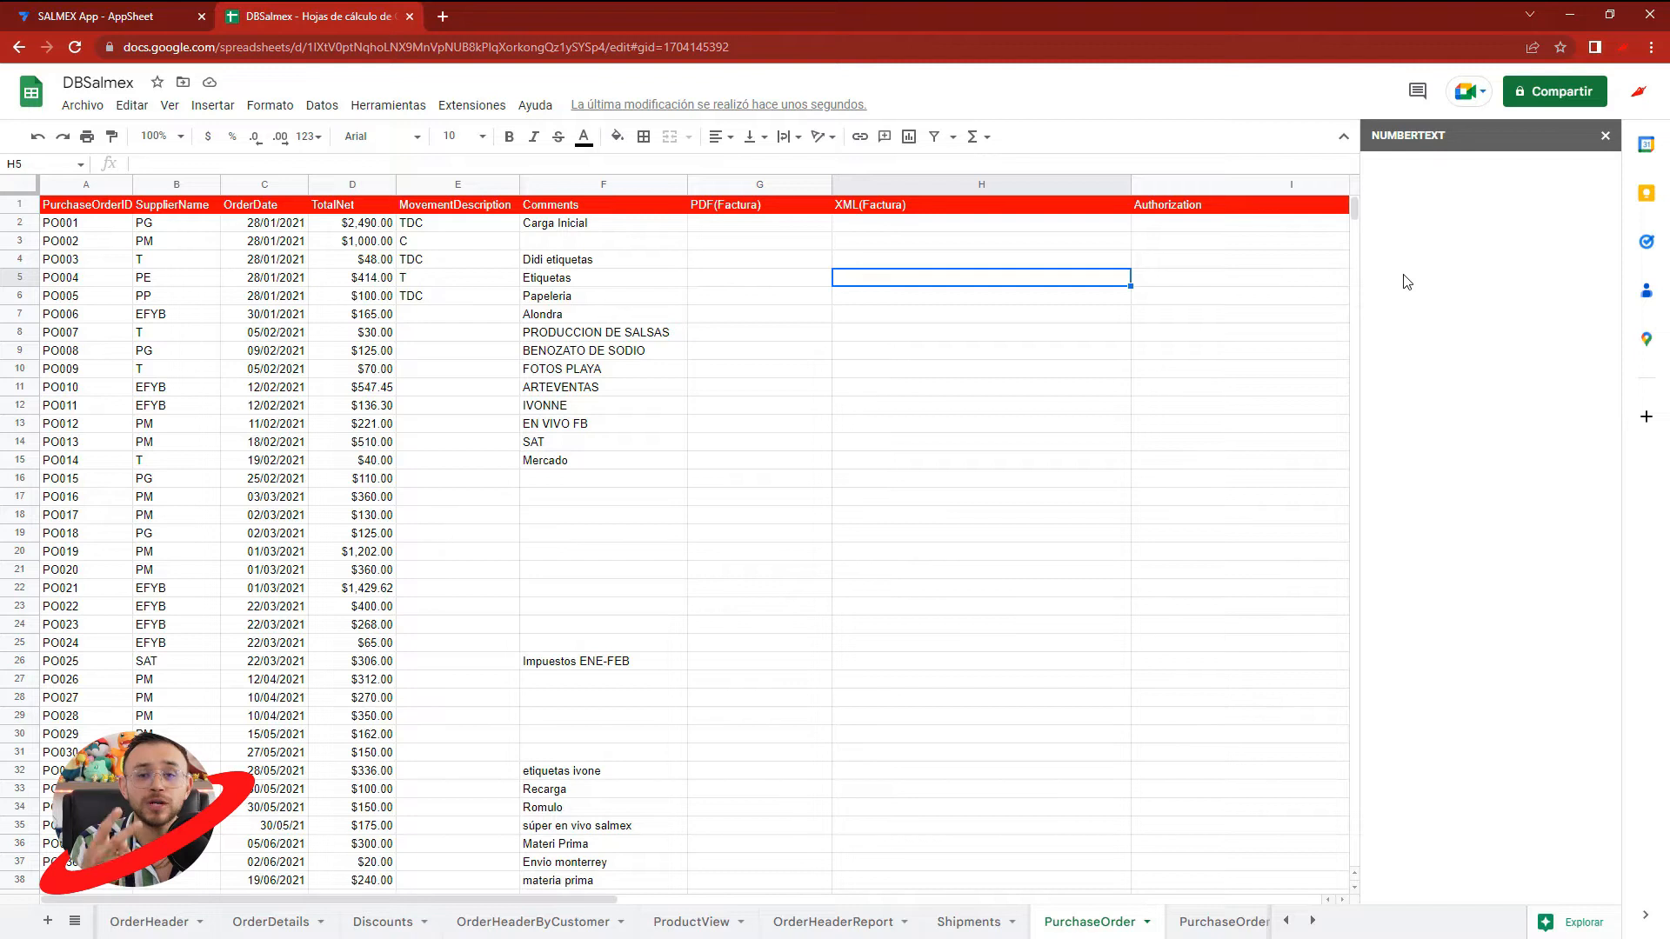
pyautogui.click(1607, 144)
pyautogui.click(1192, 313)
pyautogui.press('F5')
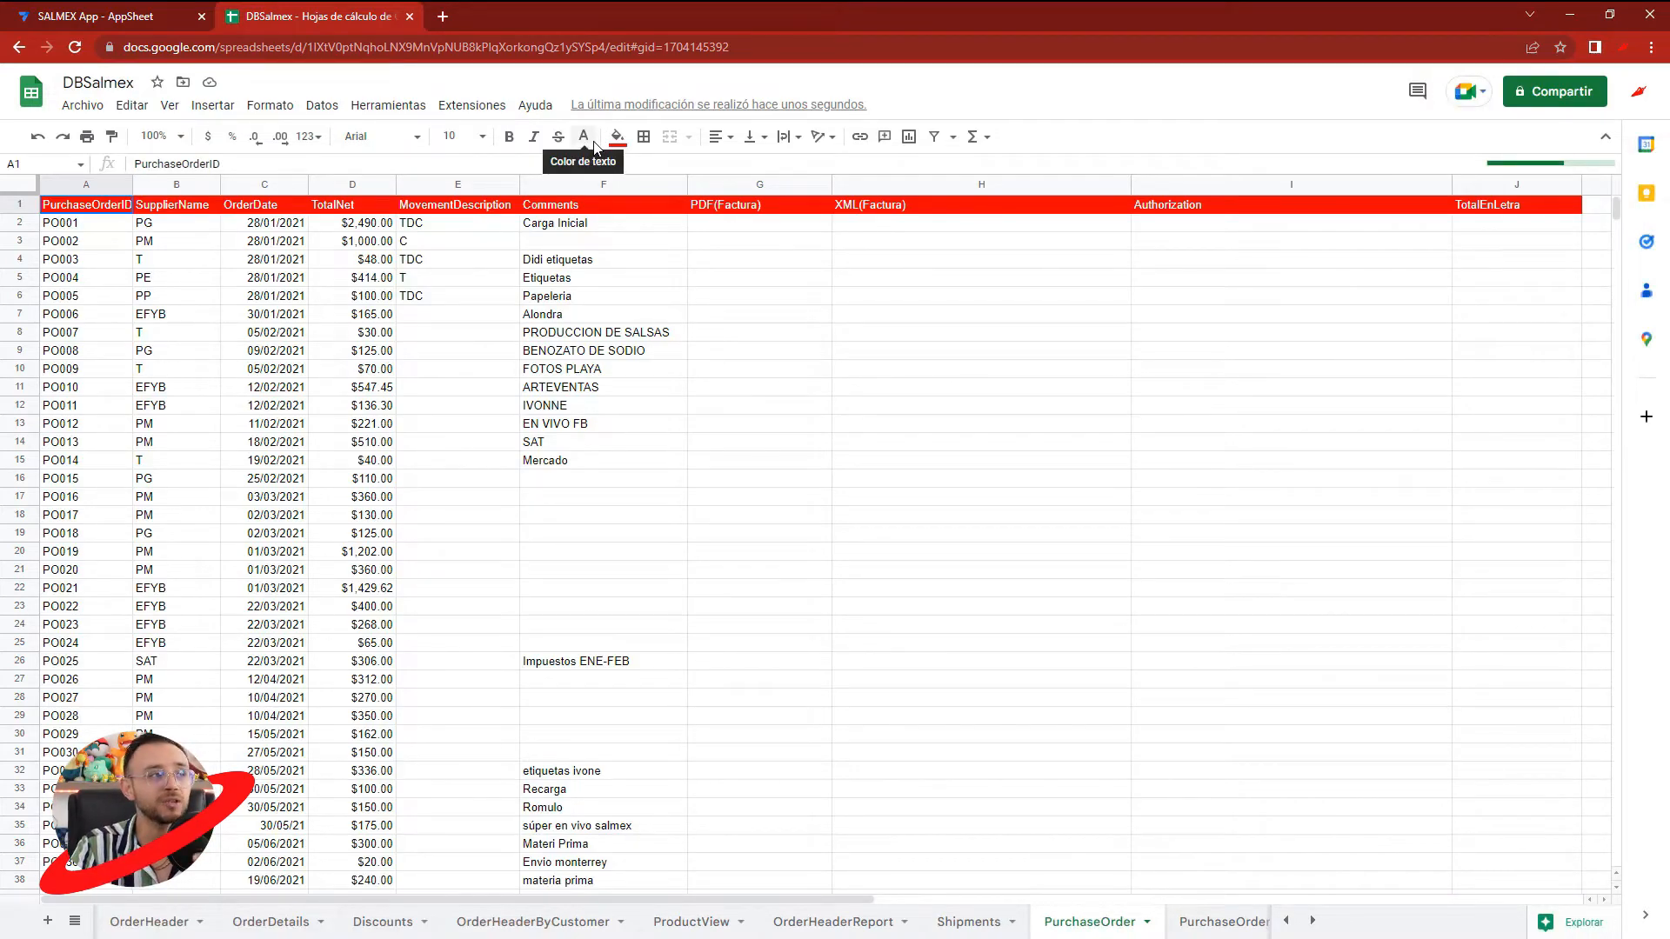
# - Open the spreadsheet's Apps Script project
pyautogui.click(485, 108)
pyautogui.click(503, 196)
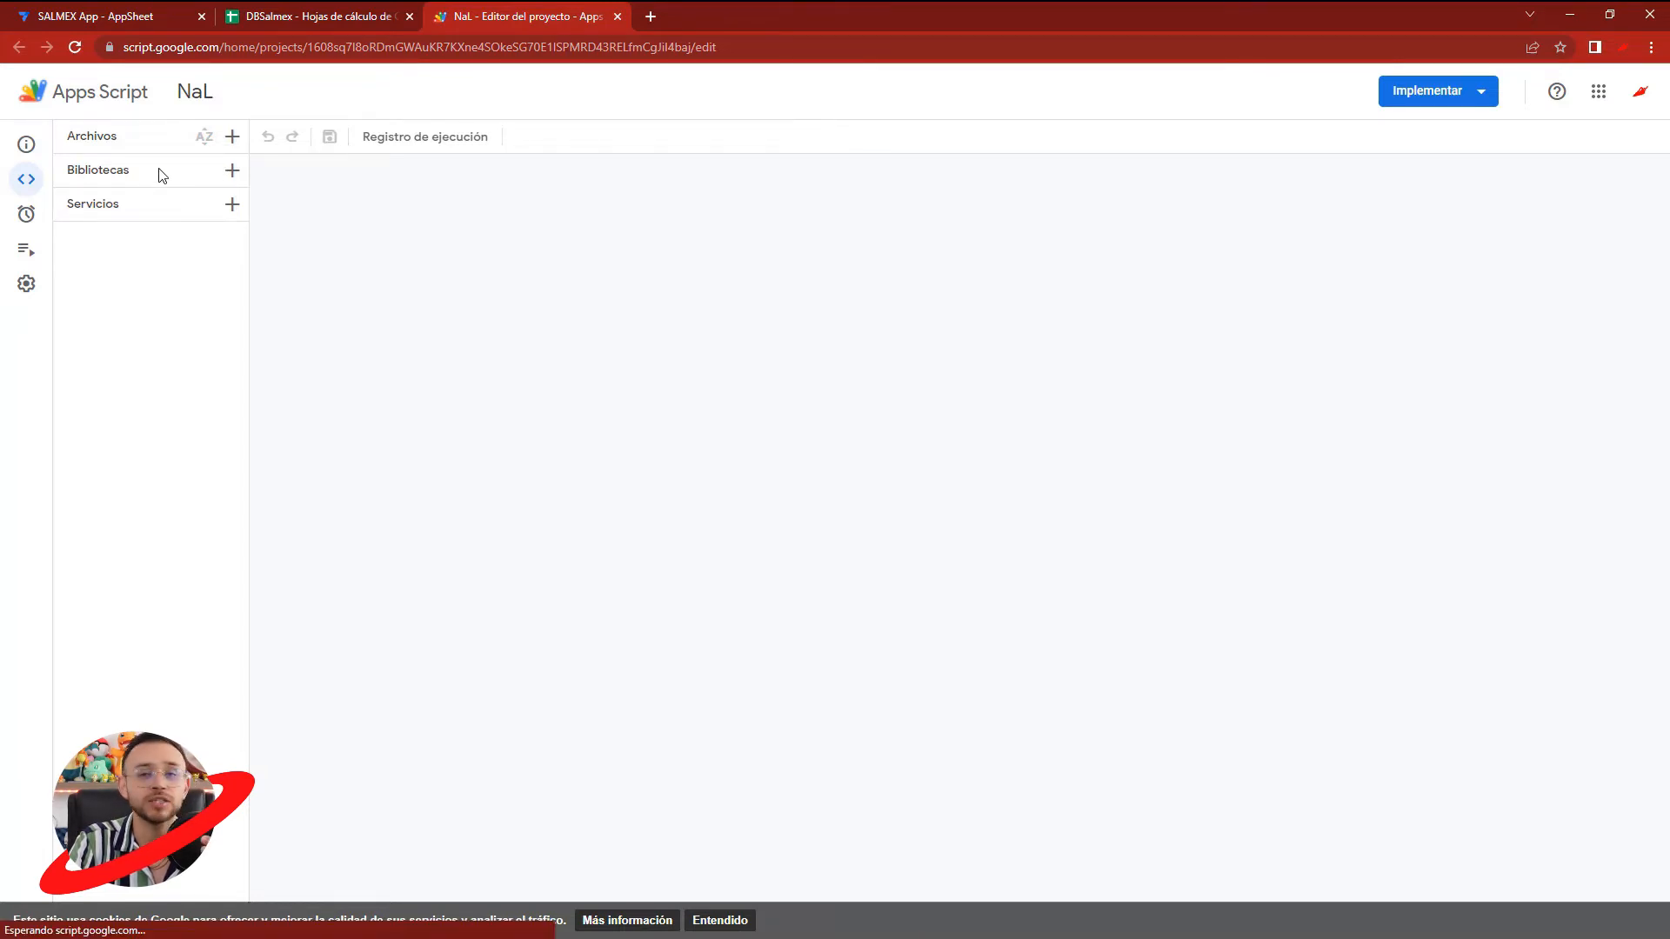
pyautogui.click(195, 91)
pyautogui.click(775, 506)
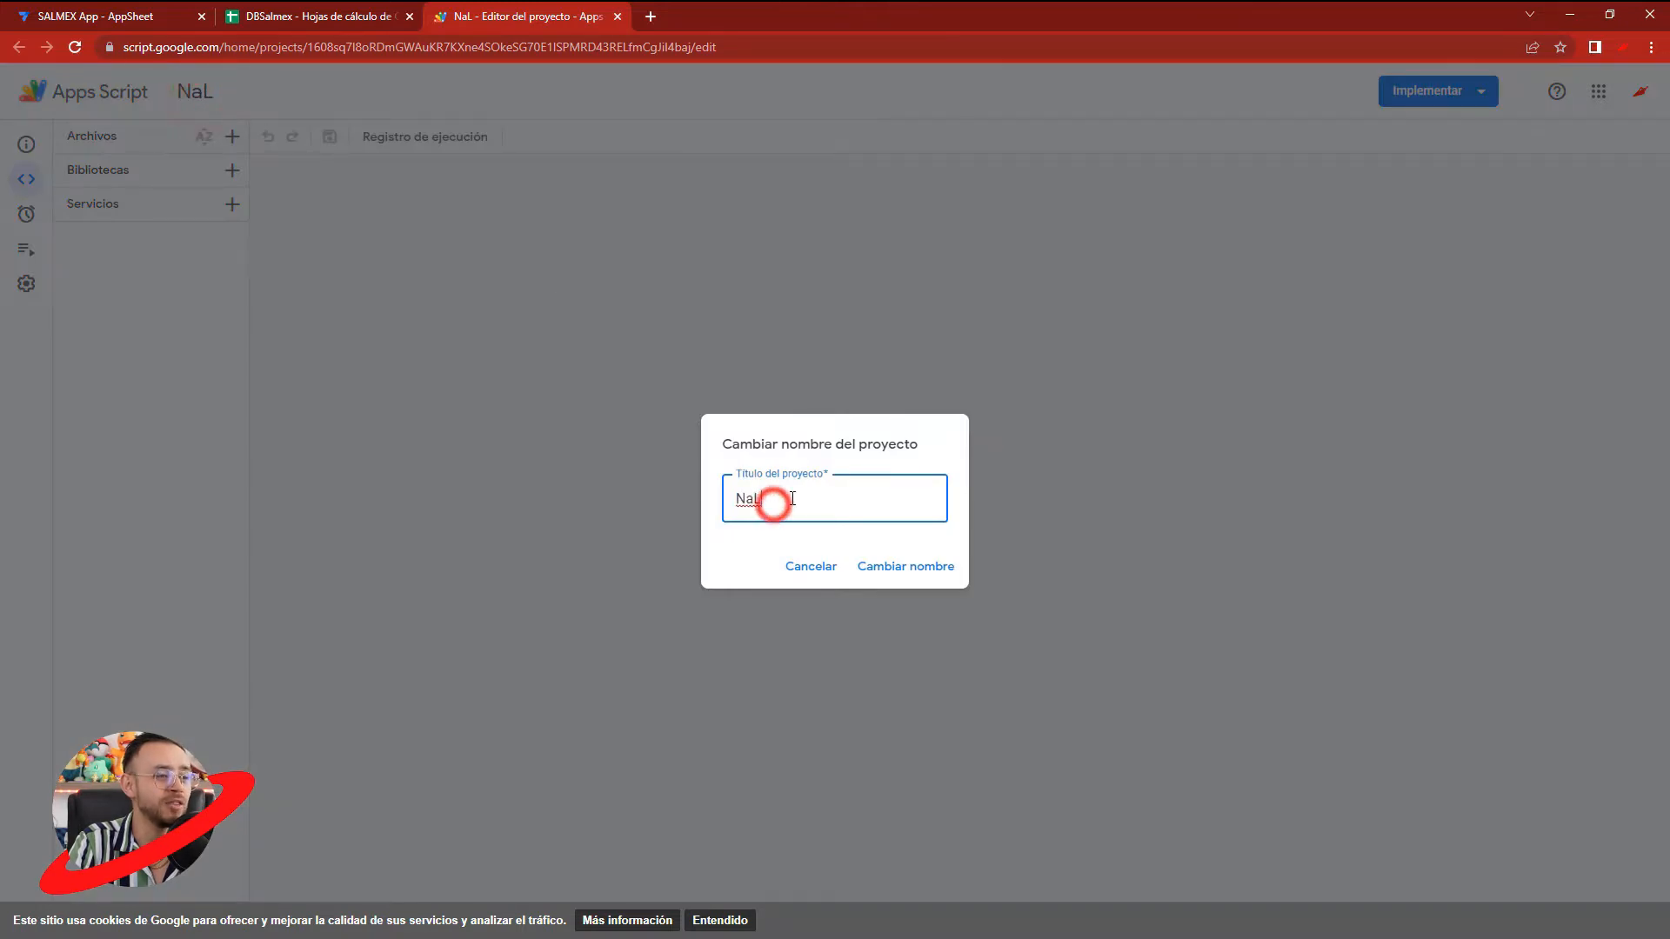
pyautogui.click(737, 498)
pyautogui.click(762, 502)
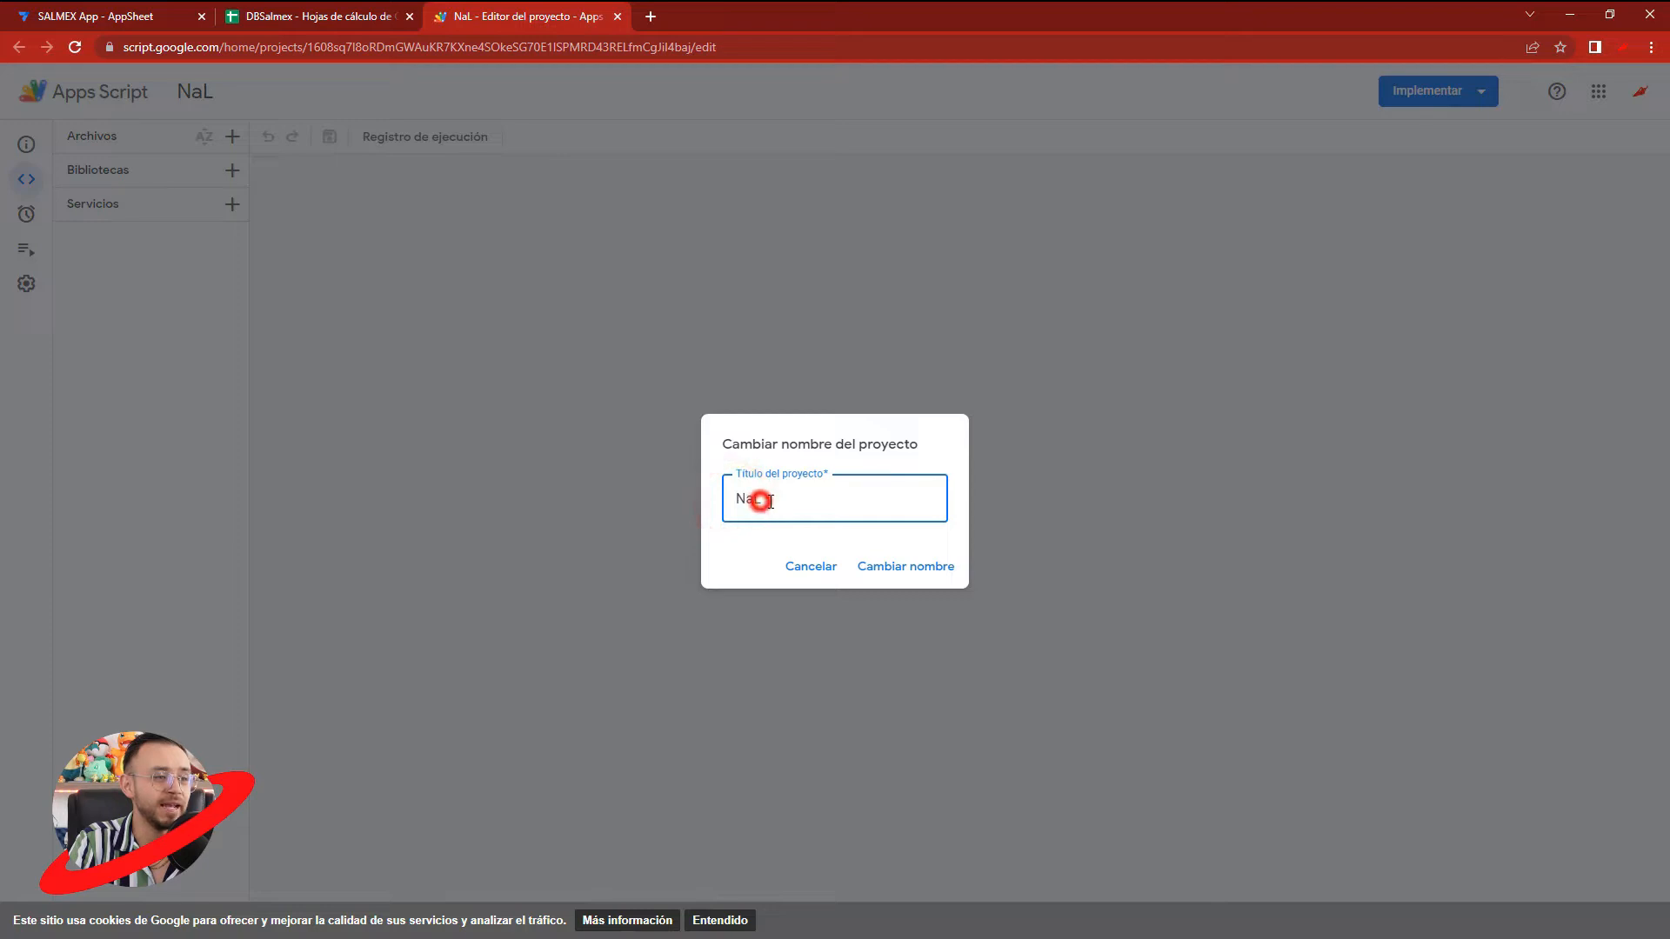
pyautogui.click(813, 567)
pyautogui.click(327, 178)
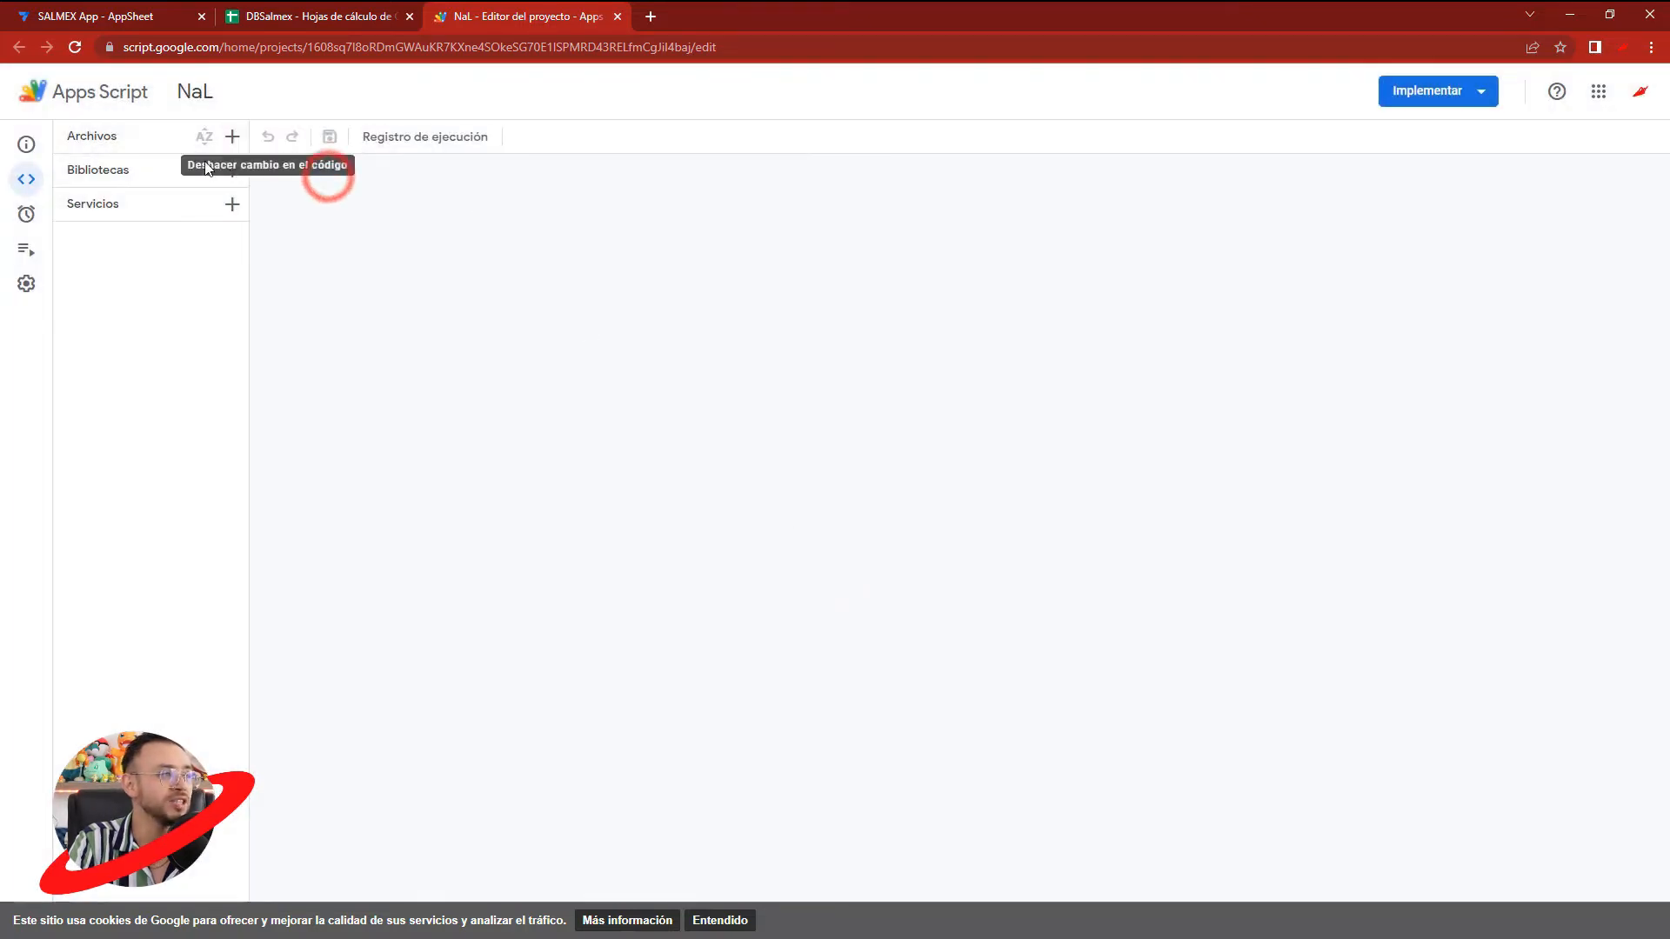
# - Add a new Apps Script file named NaL to the project
pyautogui.click(233, 137)
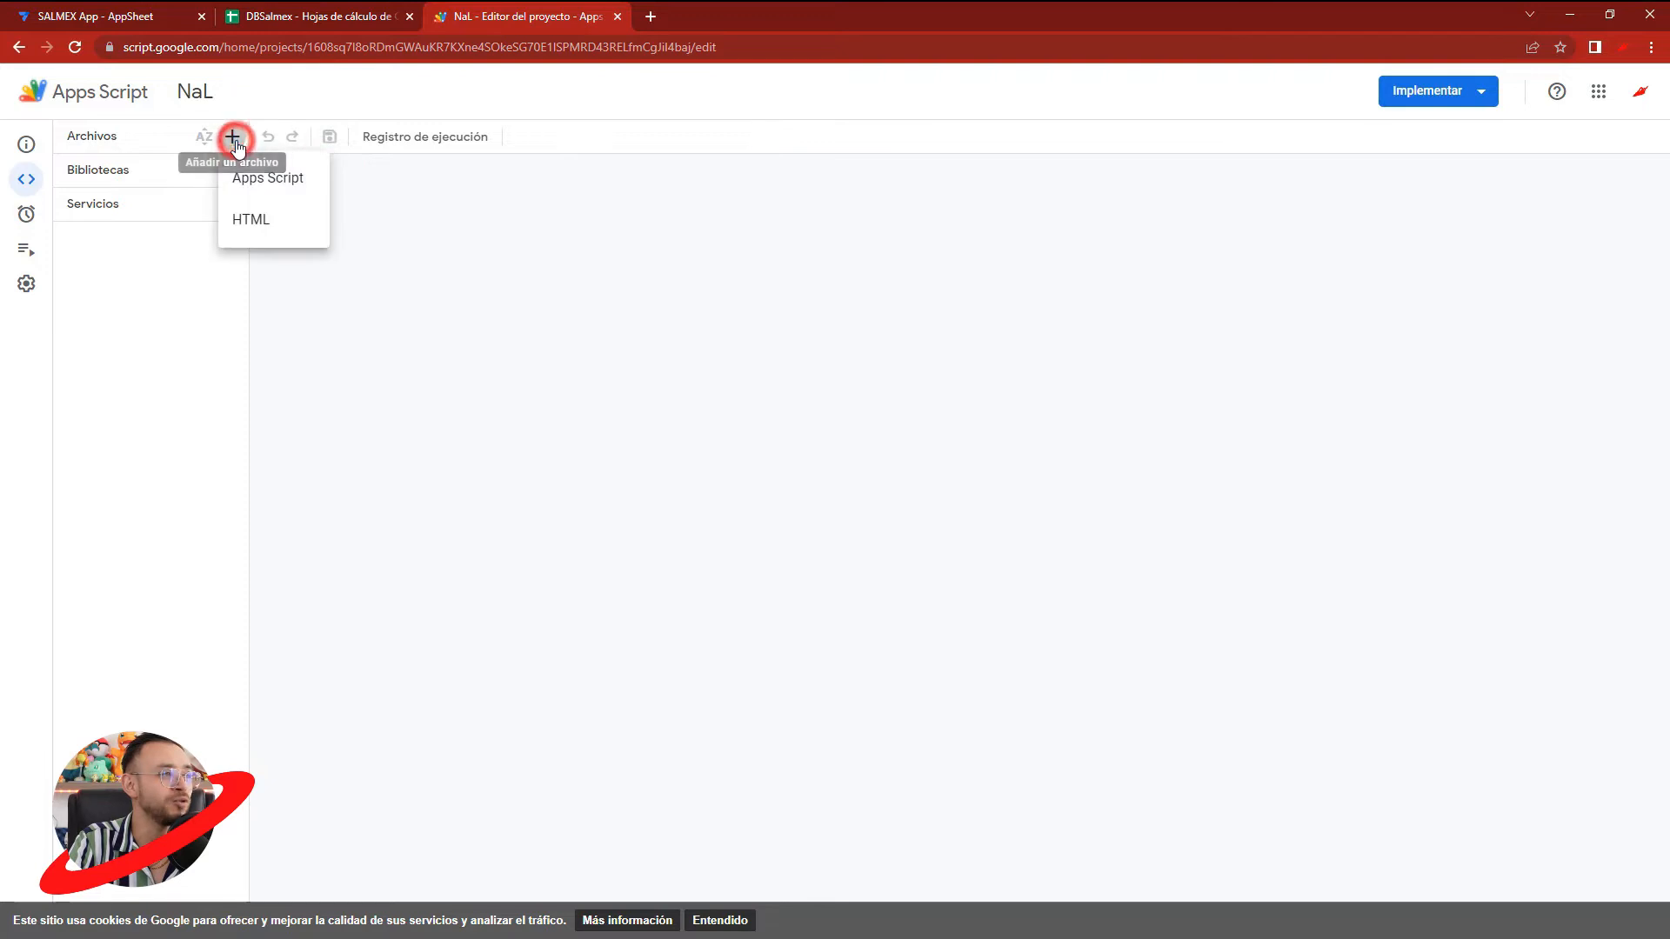
pyautogui.click(271, 183)
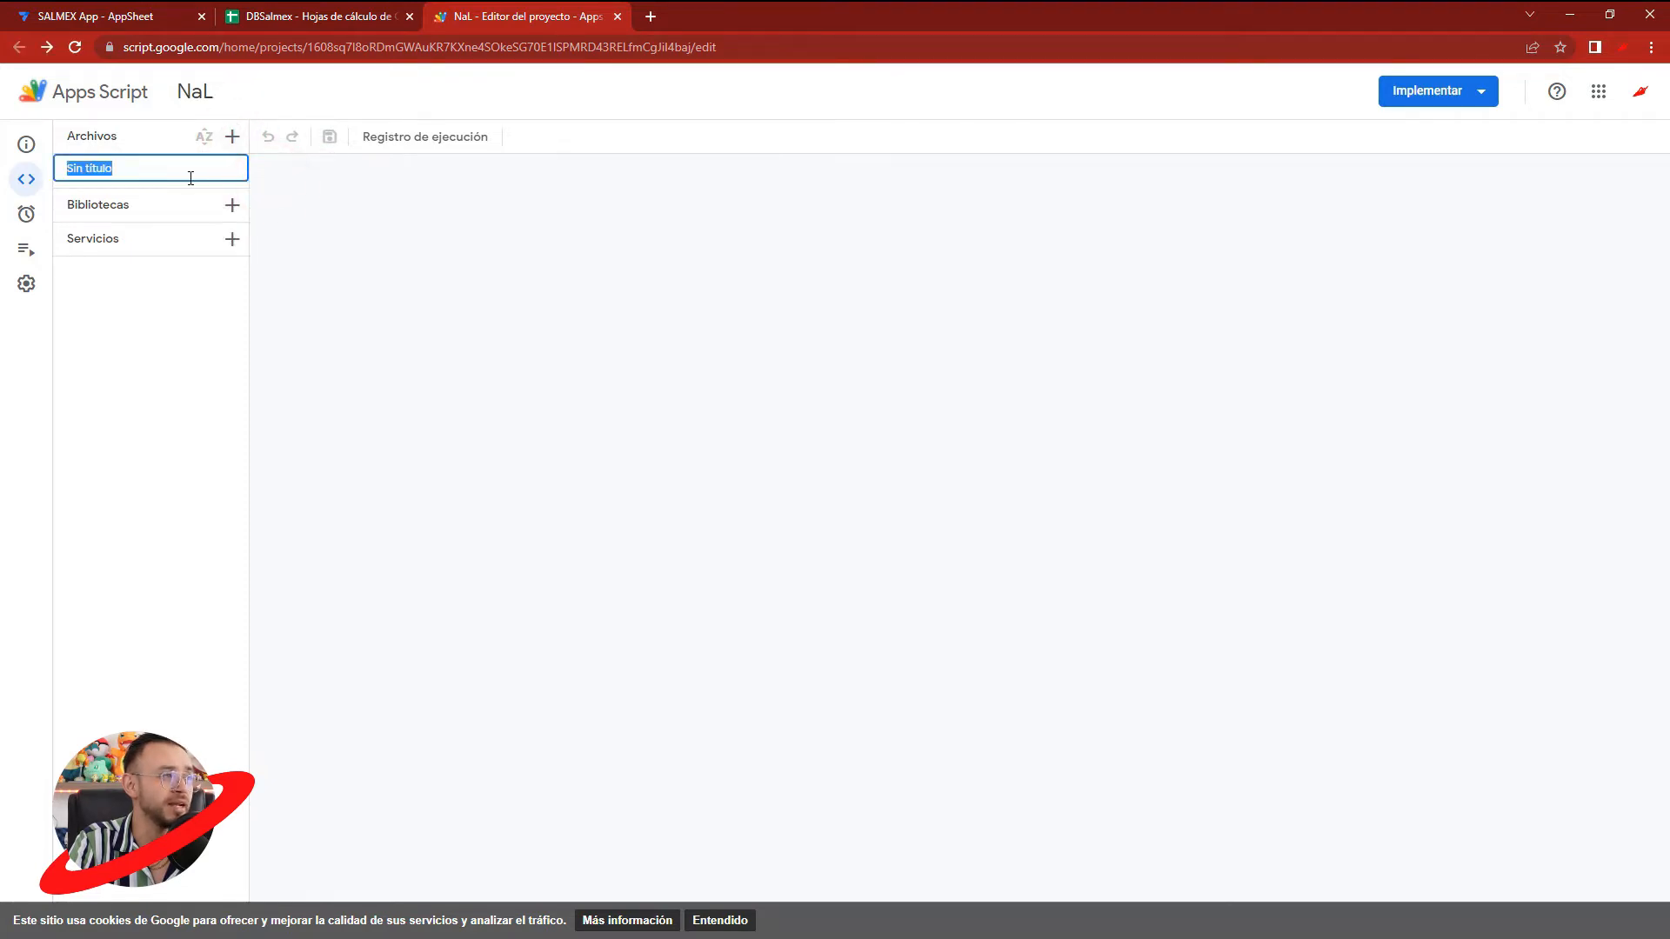
pyautogui.write('n')
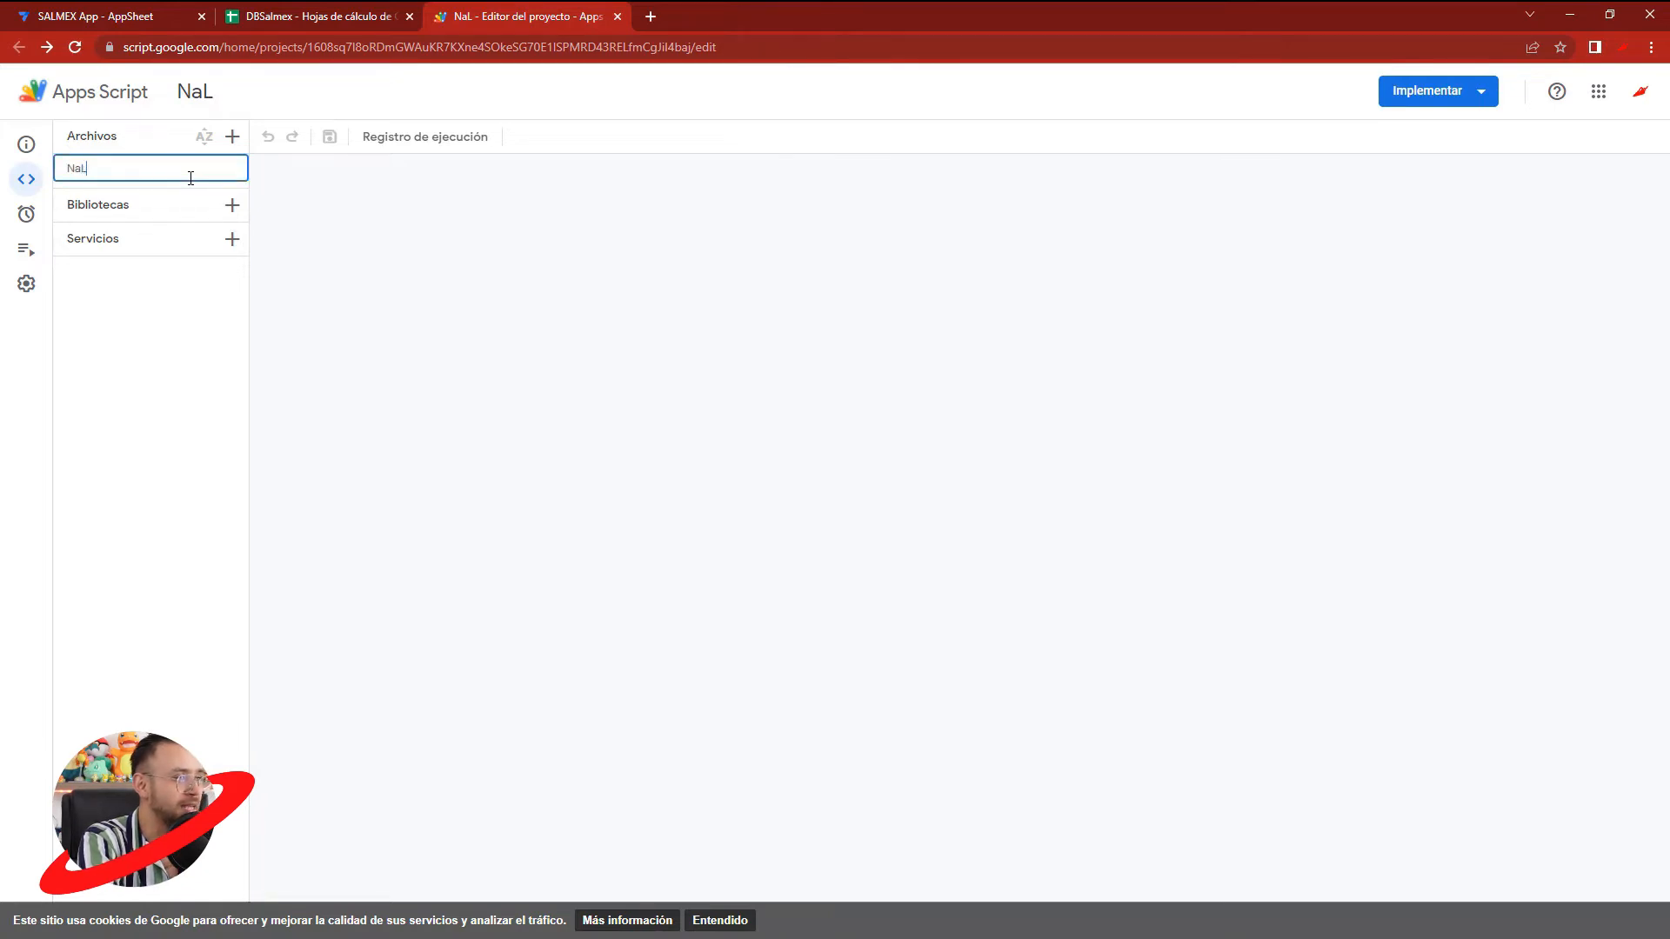
pyautogui.press('Return')
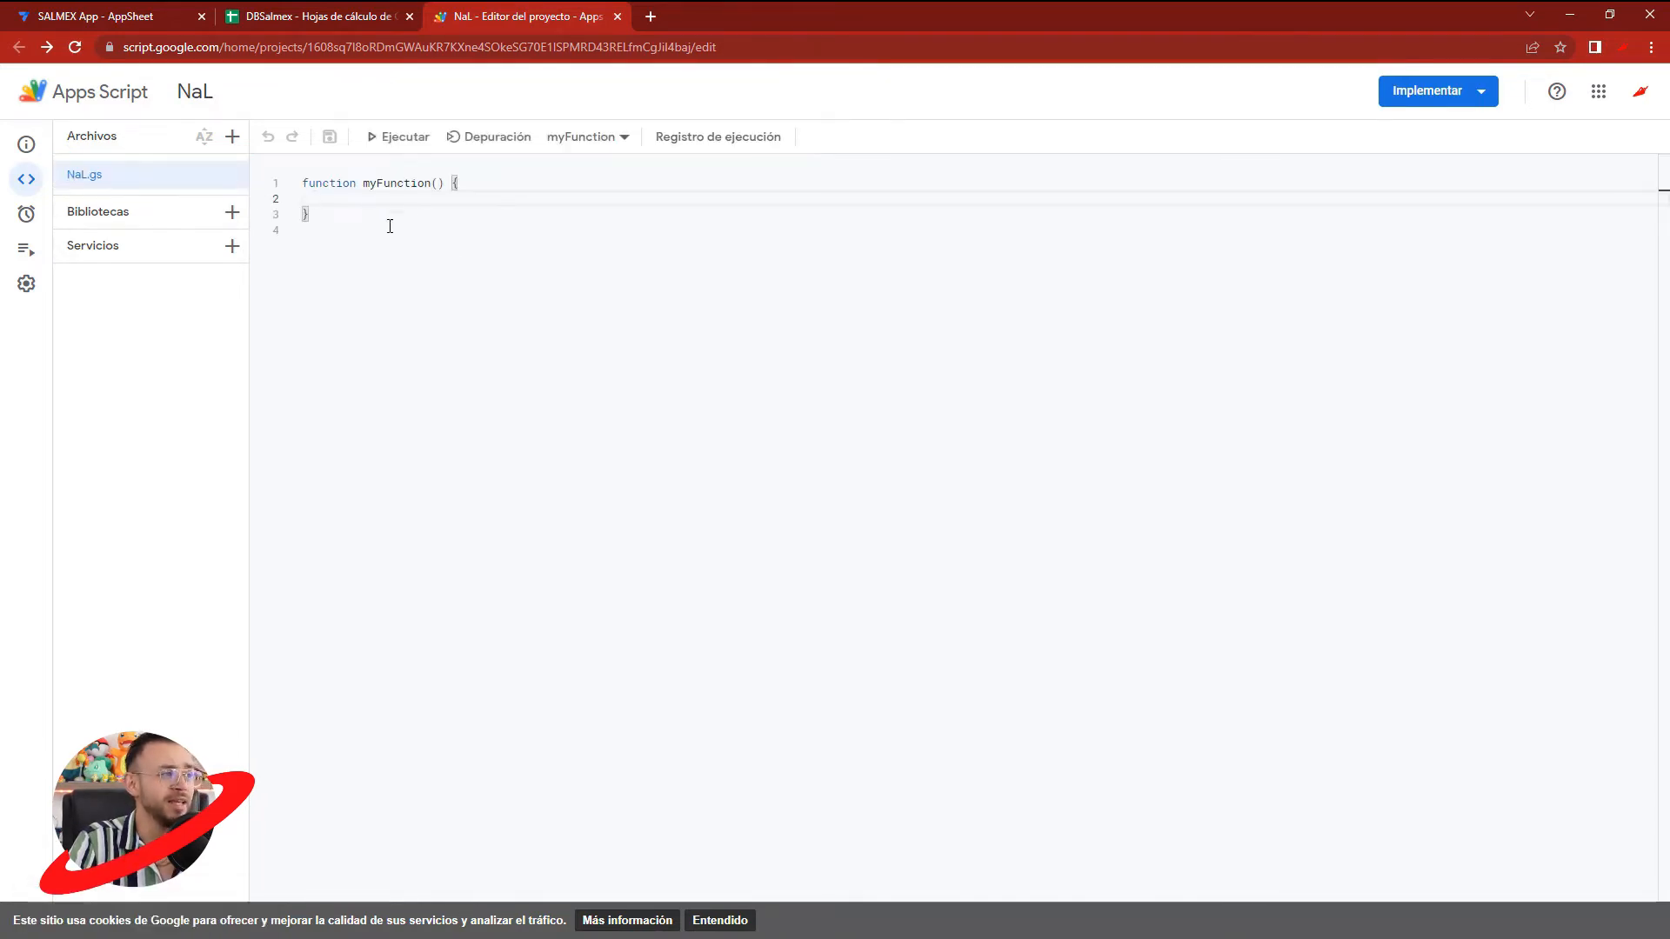
pyautogui.click(390, 227)
pyautogui.hotkey('ctrl', 'a')
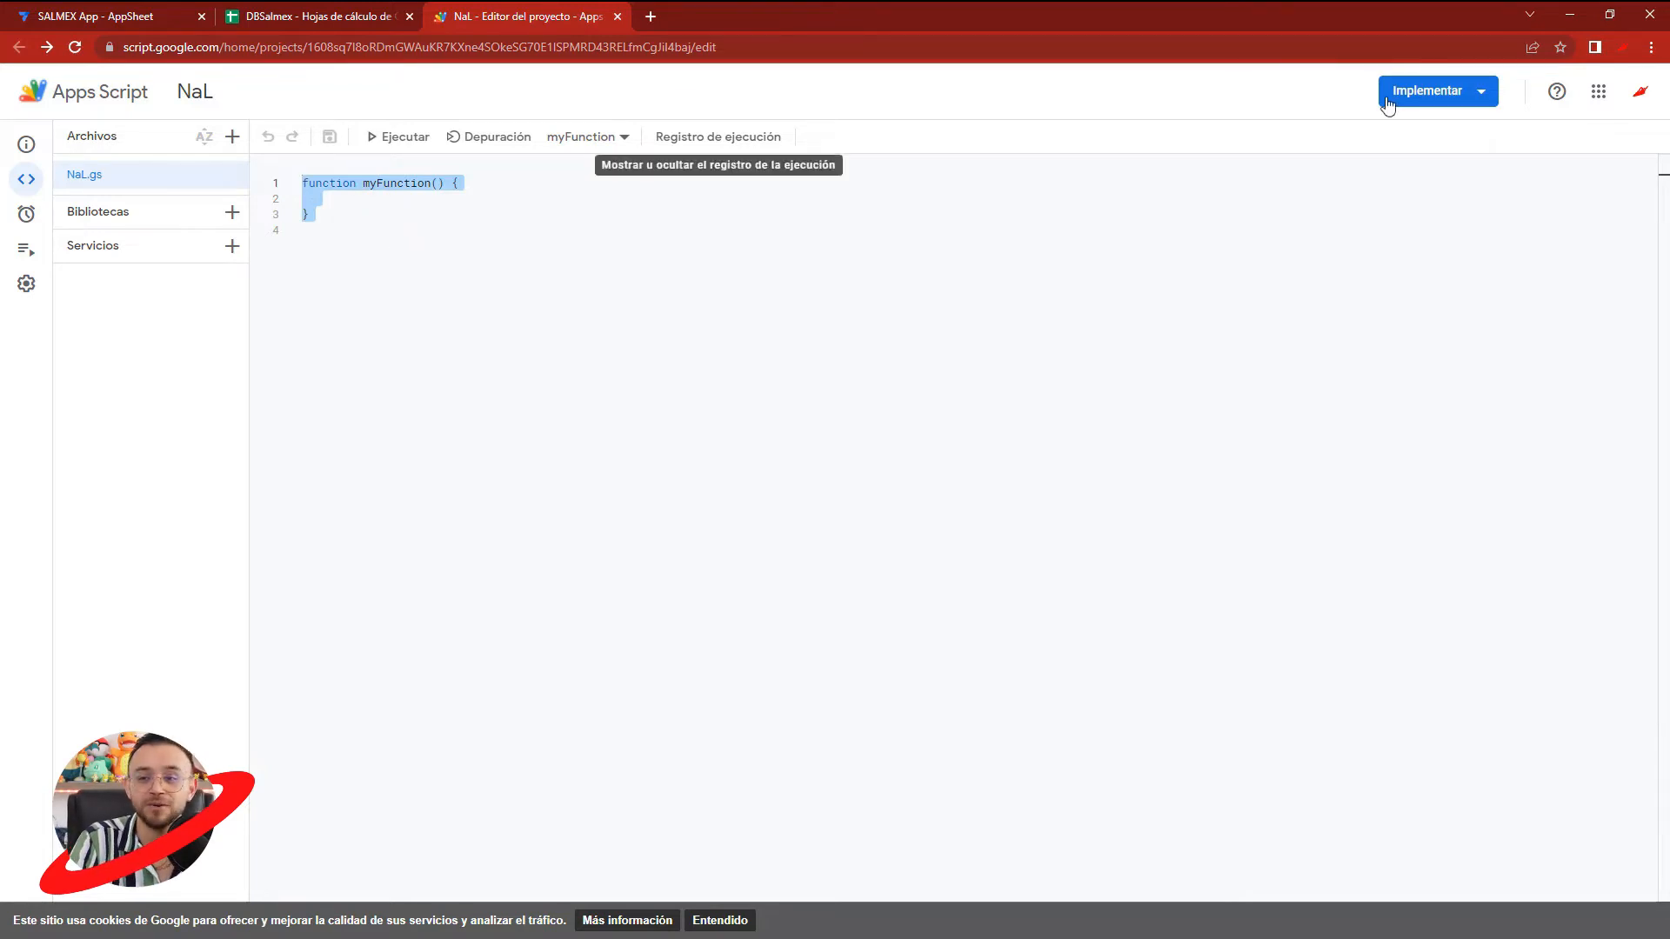
pyautogui.hotkey('alt', 'Tab')
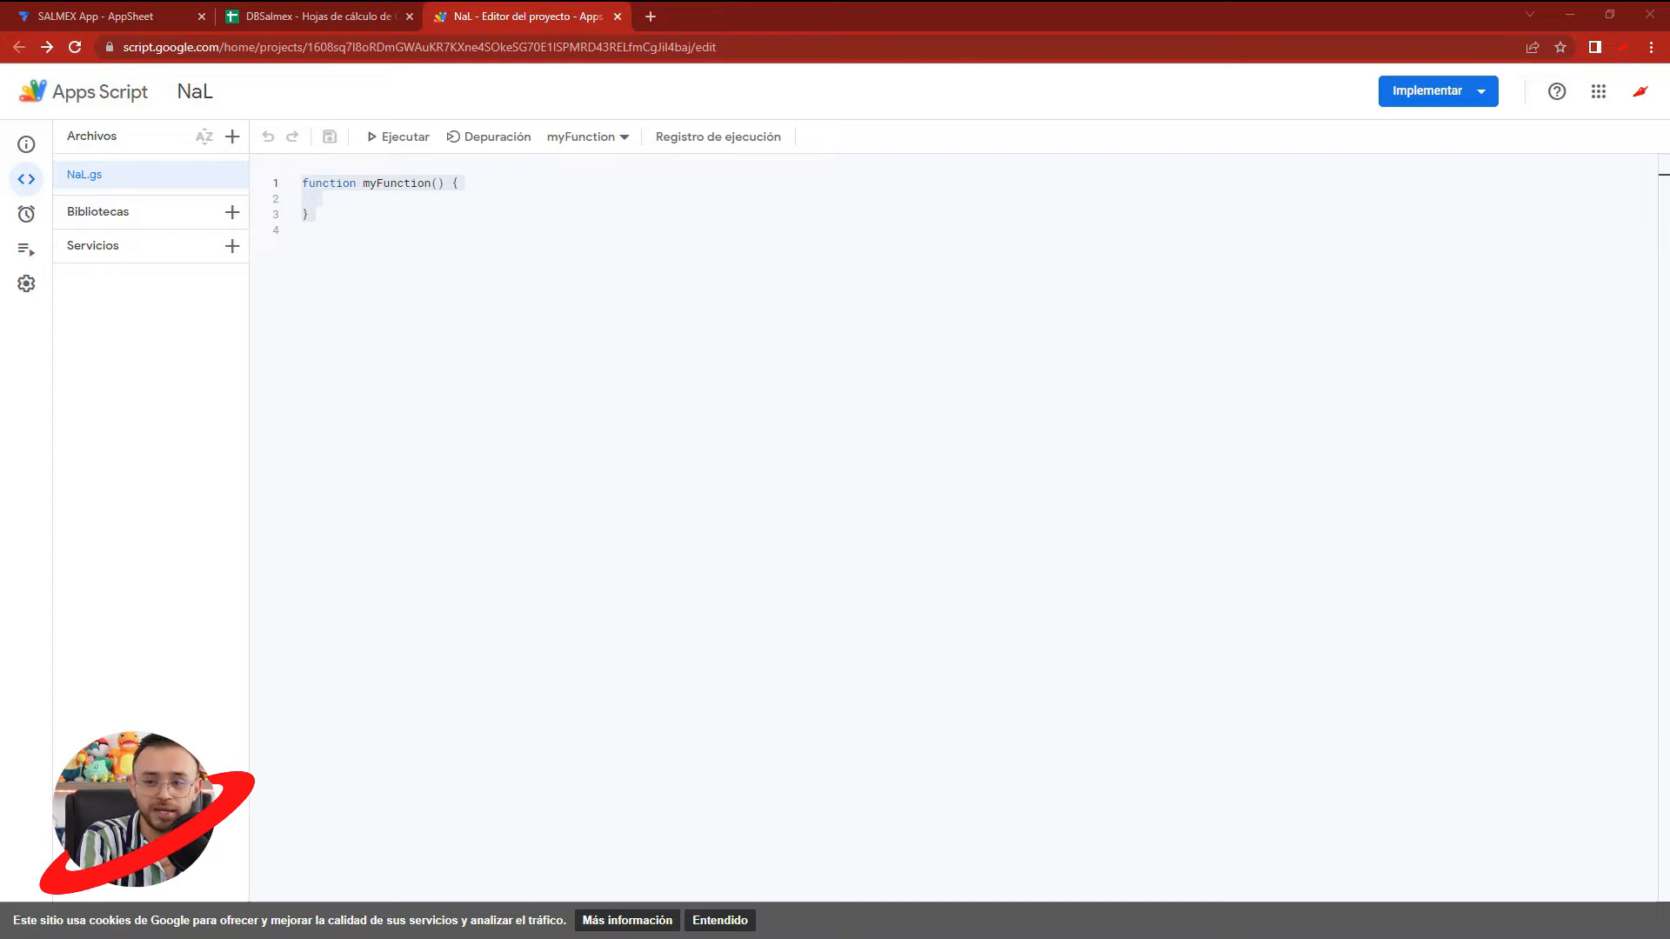
pyautogui.click(346, 261)
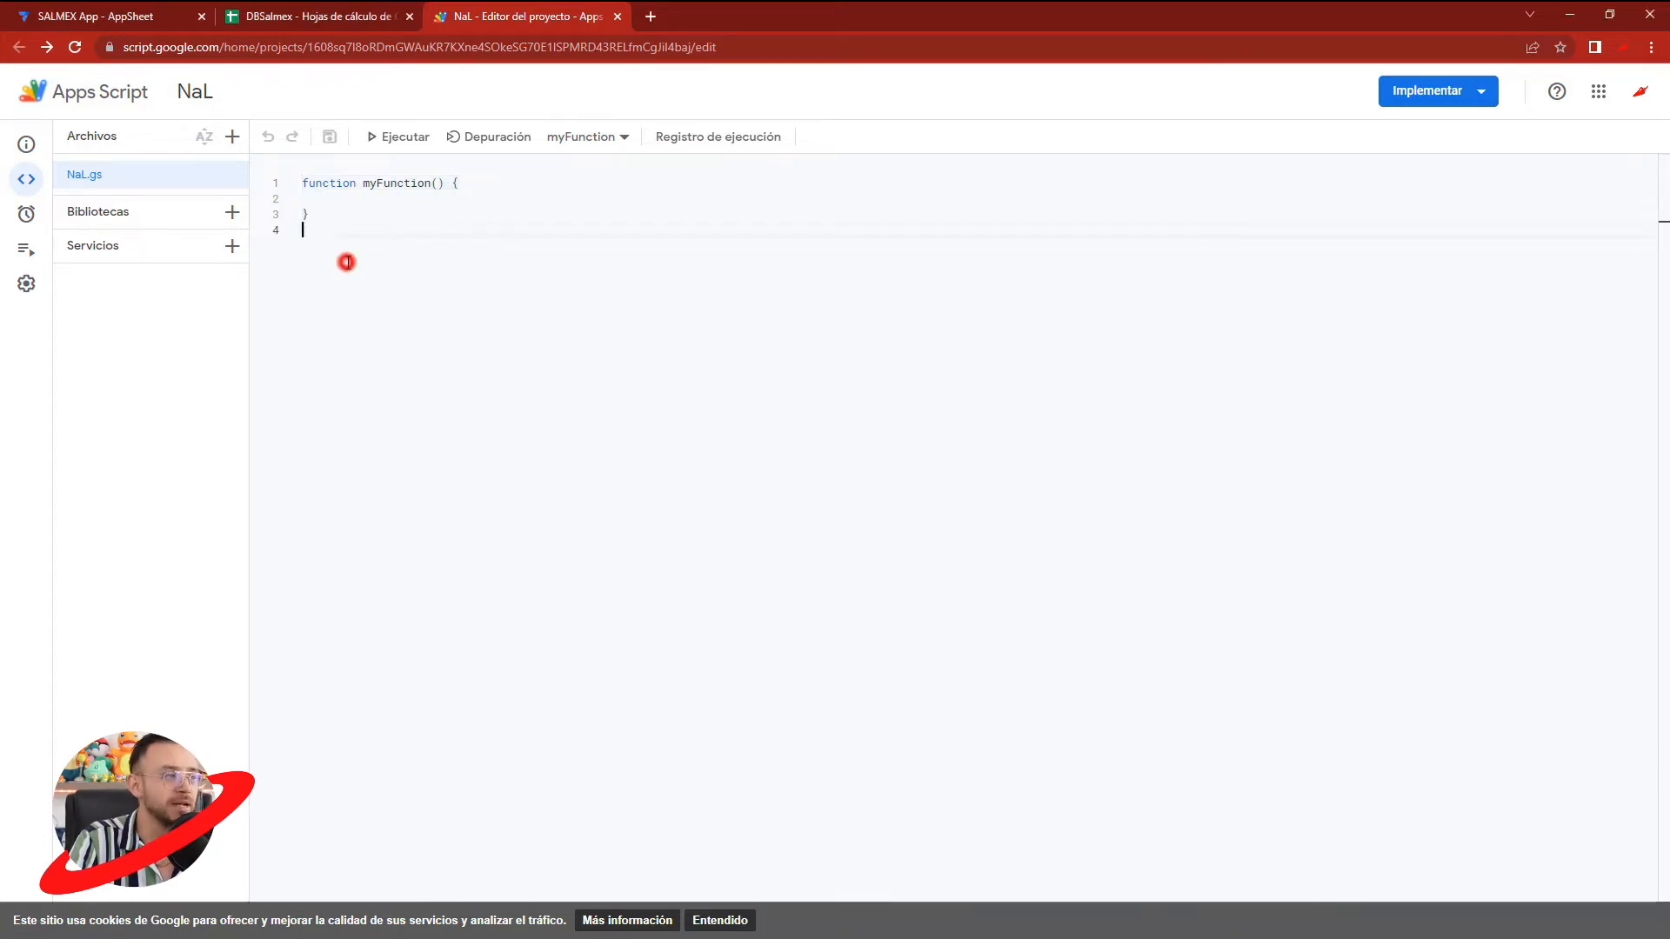
pyautogui.hotkey('ctrl', 'a')
pyautogui.write('https://github.com/epconccs/numeros-a-letras const url = "https://nal.azurewebsites.net/api/NAL?num="  function fnNaL(numero) {   const num = numero.toString().replace(\'$\', \'\')   const urlNaL= url+num   const res = UrlFetchApp.fetch(urlNaL)   const dataAsText = res.getContentText()   const data = JSON.parse(dataAsText)    var texto = data.letras   //var texto=num    return texto  }')
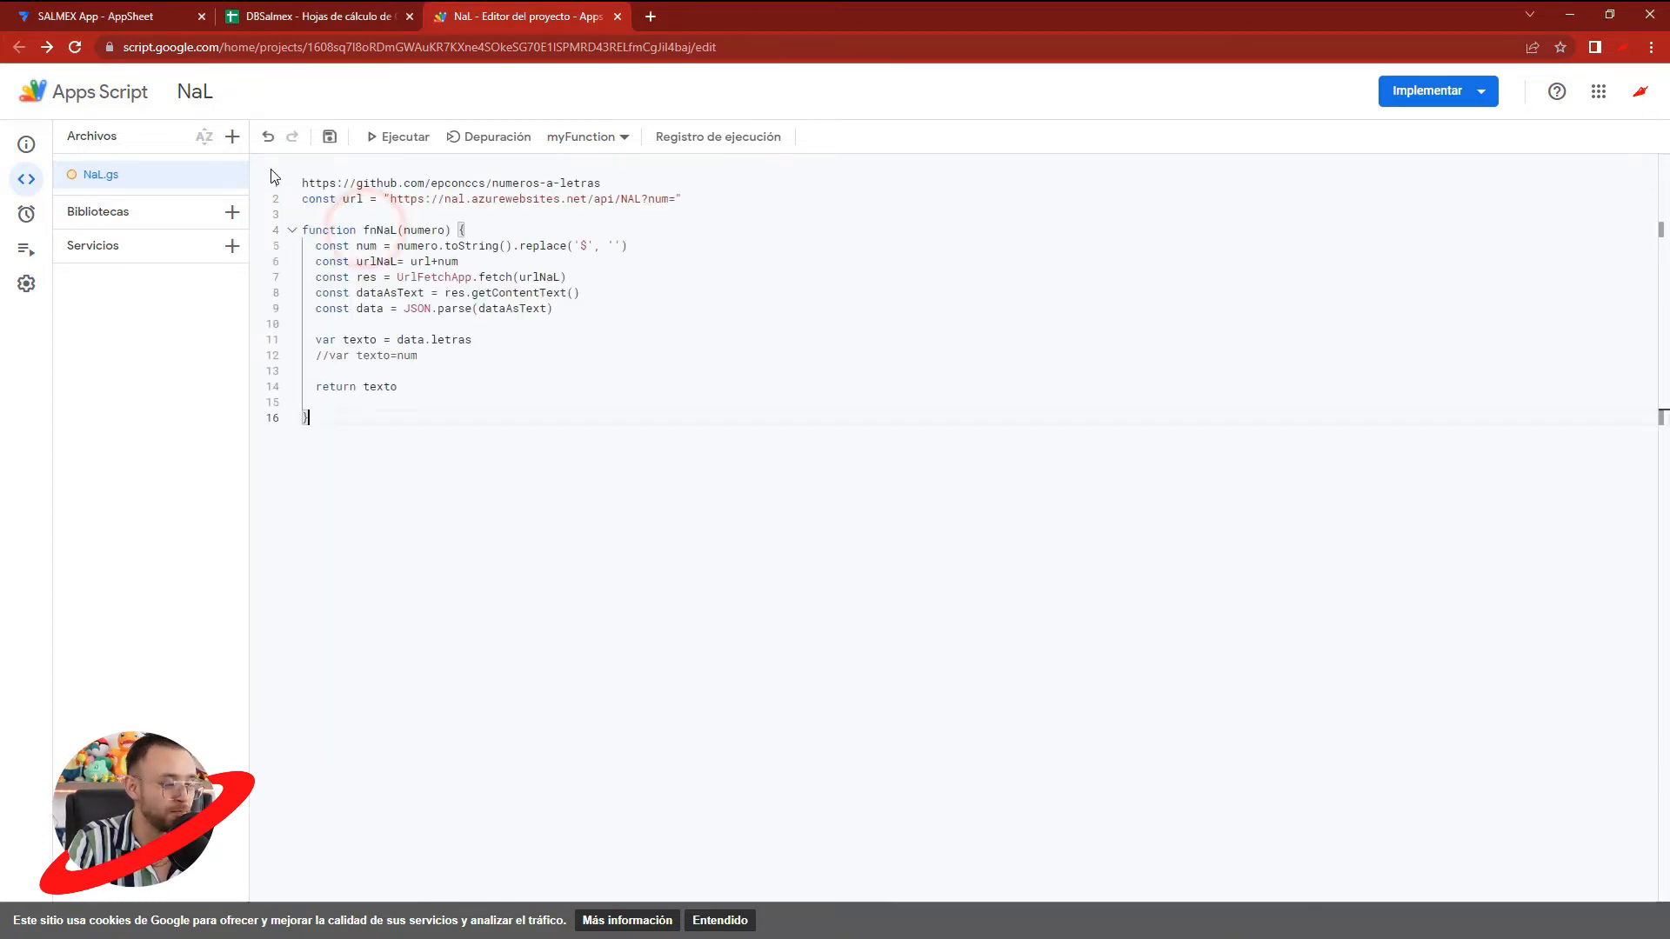
# - Cut the GitHub URL from the script's first line and remove the empty line above const url
pyautogui.click(635, 180)
pyautogui.hotkey('shift', 'Home')
pyautogui.hotkey('ctrl', 'c')
pyautogui.press('Delete')
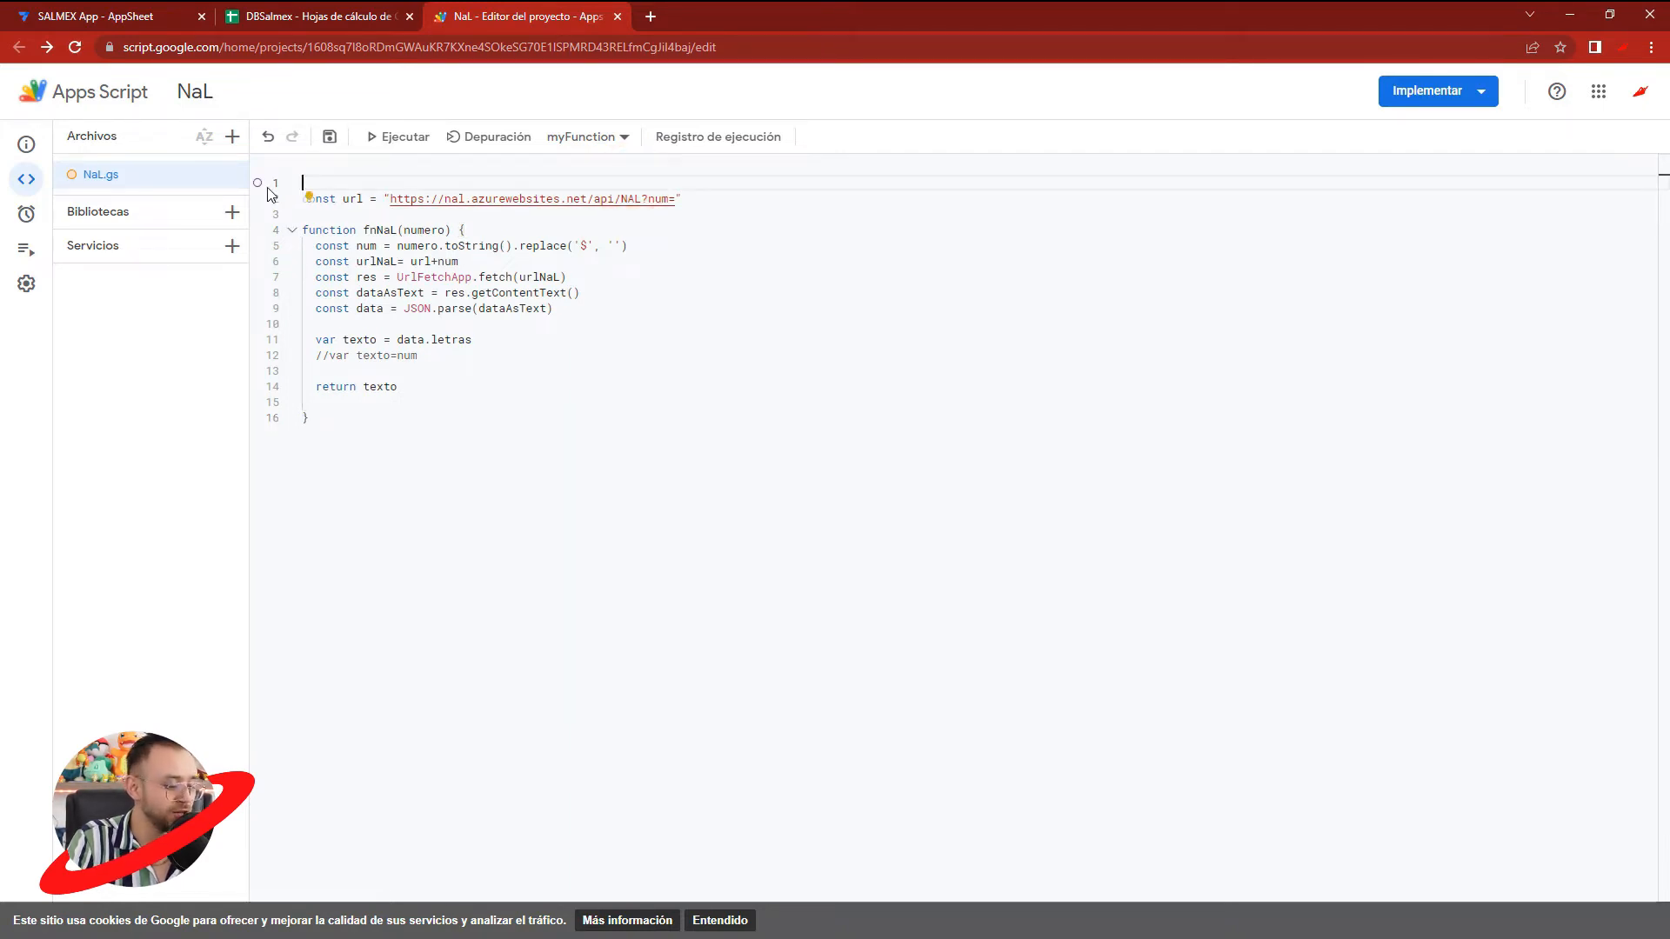
pyautogui.press('Delete')
pyautogui.press('BackSpace')
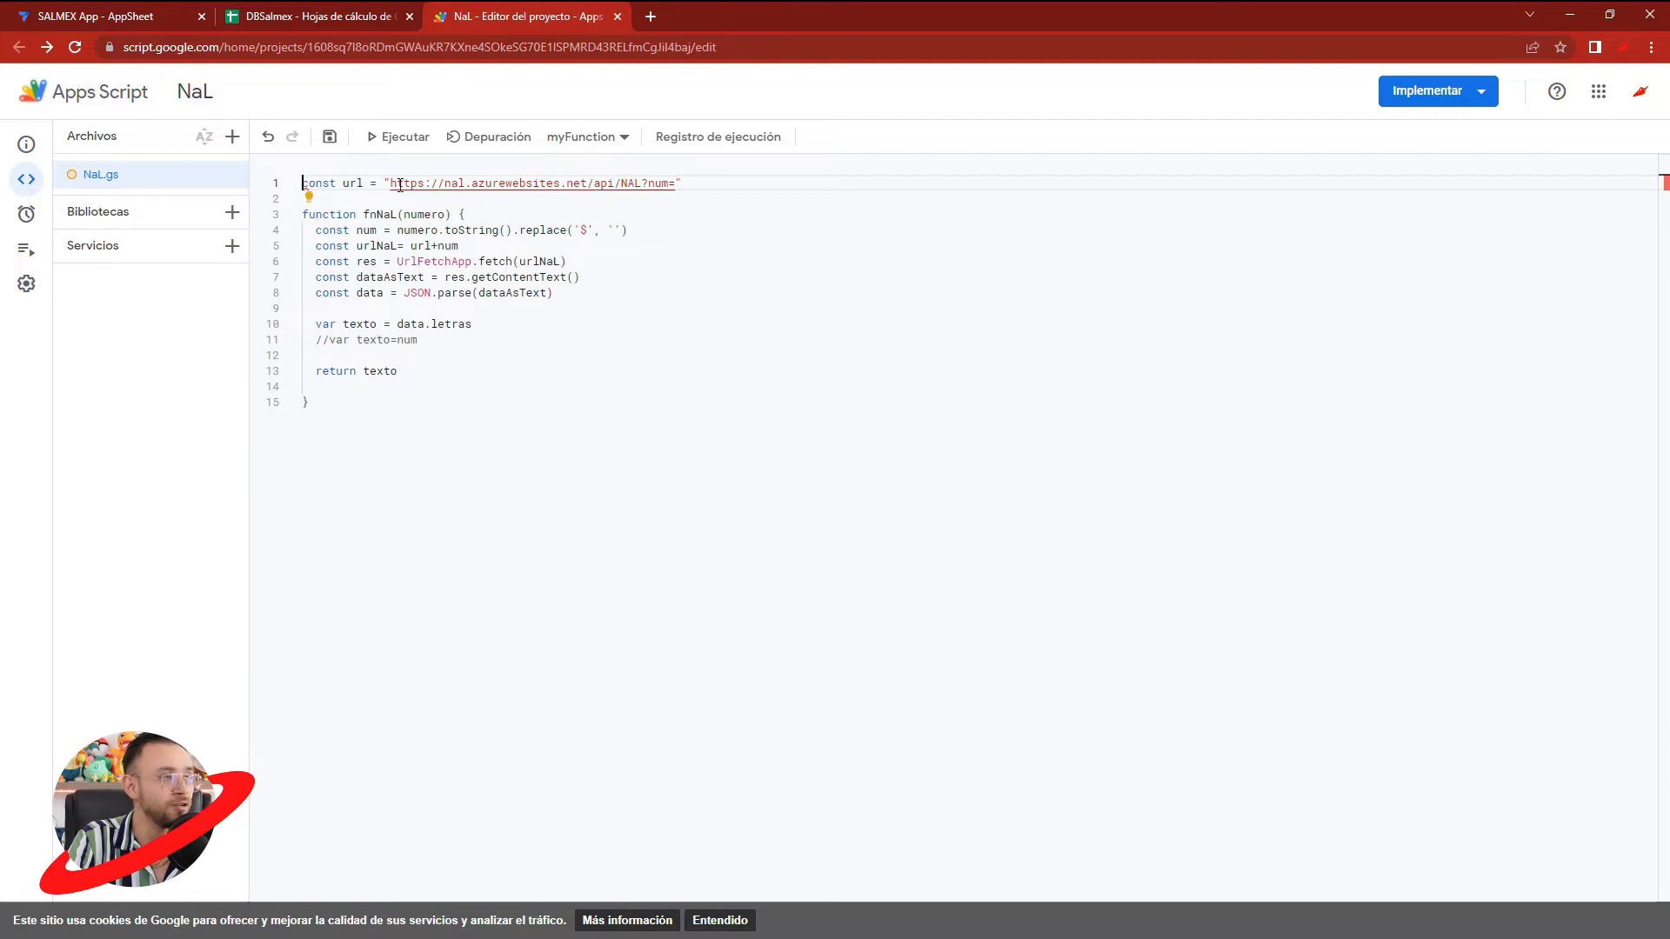
pyautogui.click(650, 16)
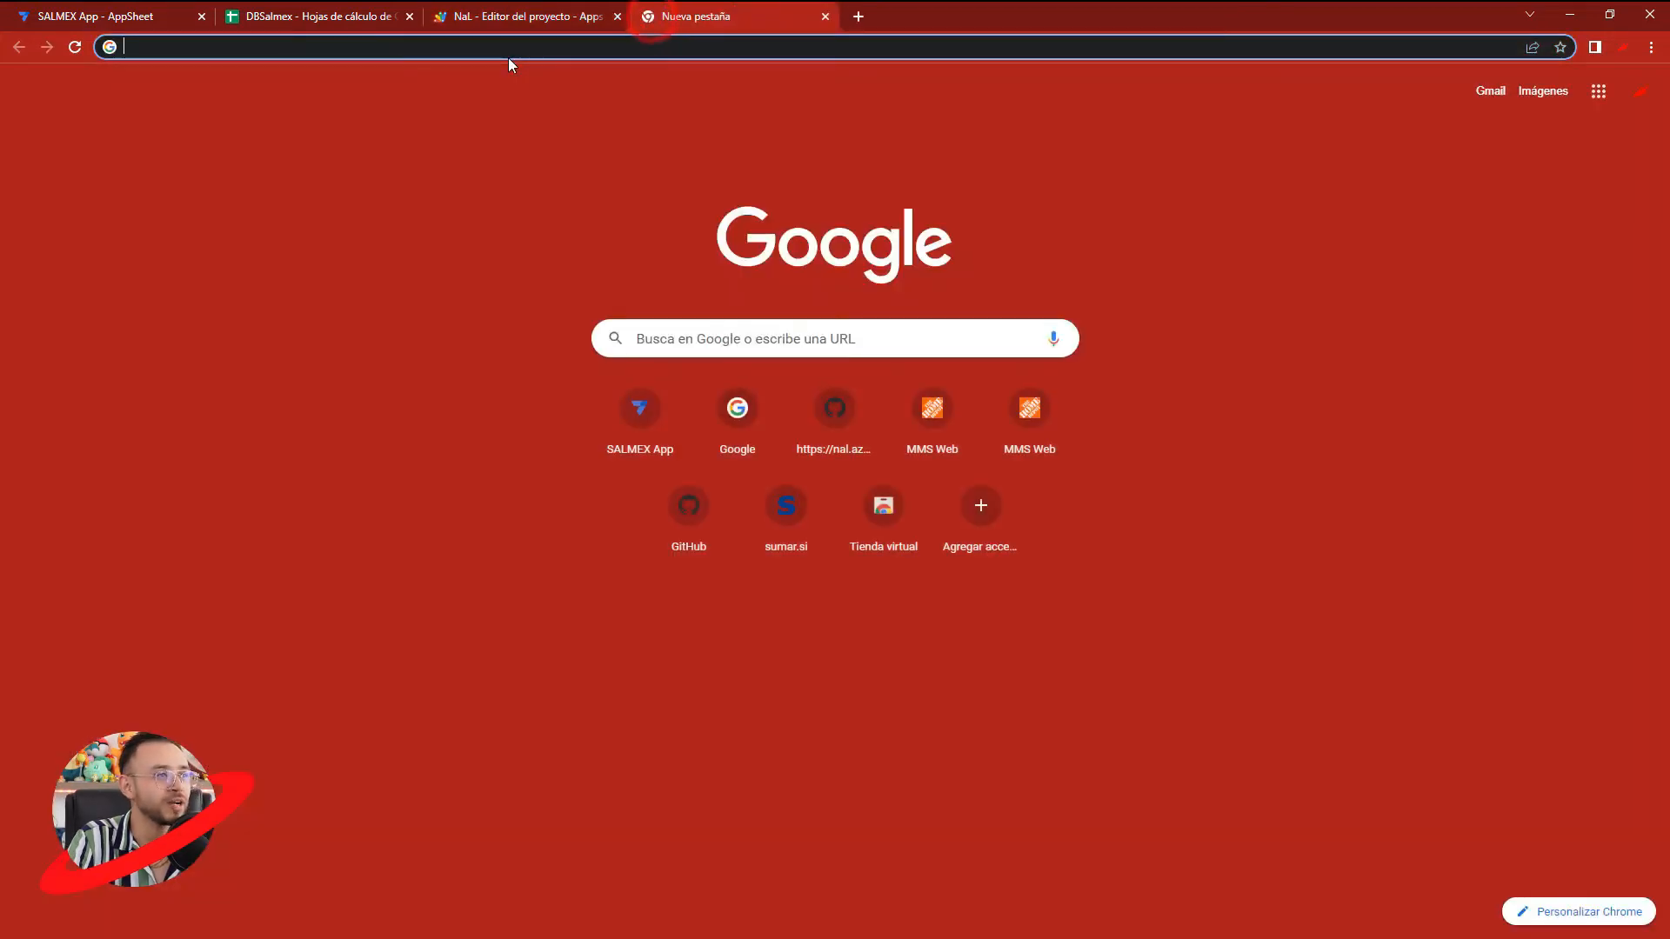
pyautogui.hotkey('ctrl', 'v')
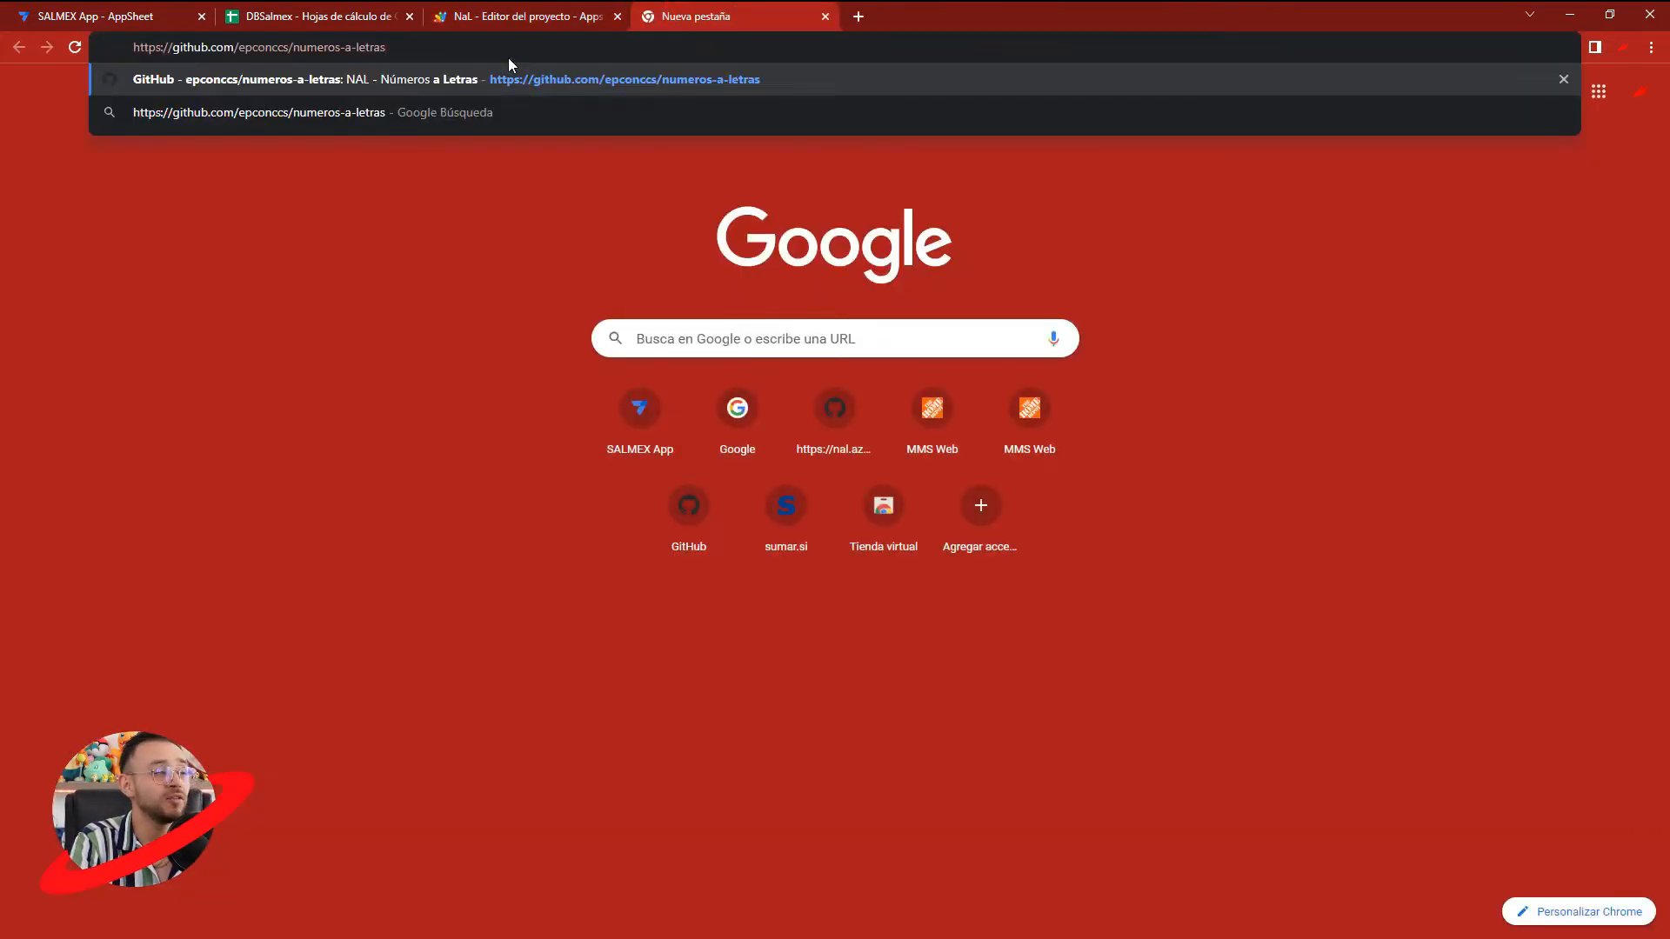
pyautogui.press('Return')
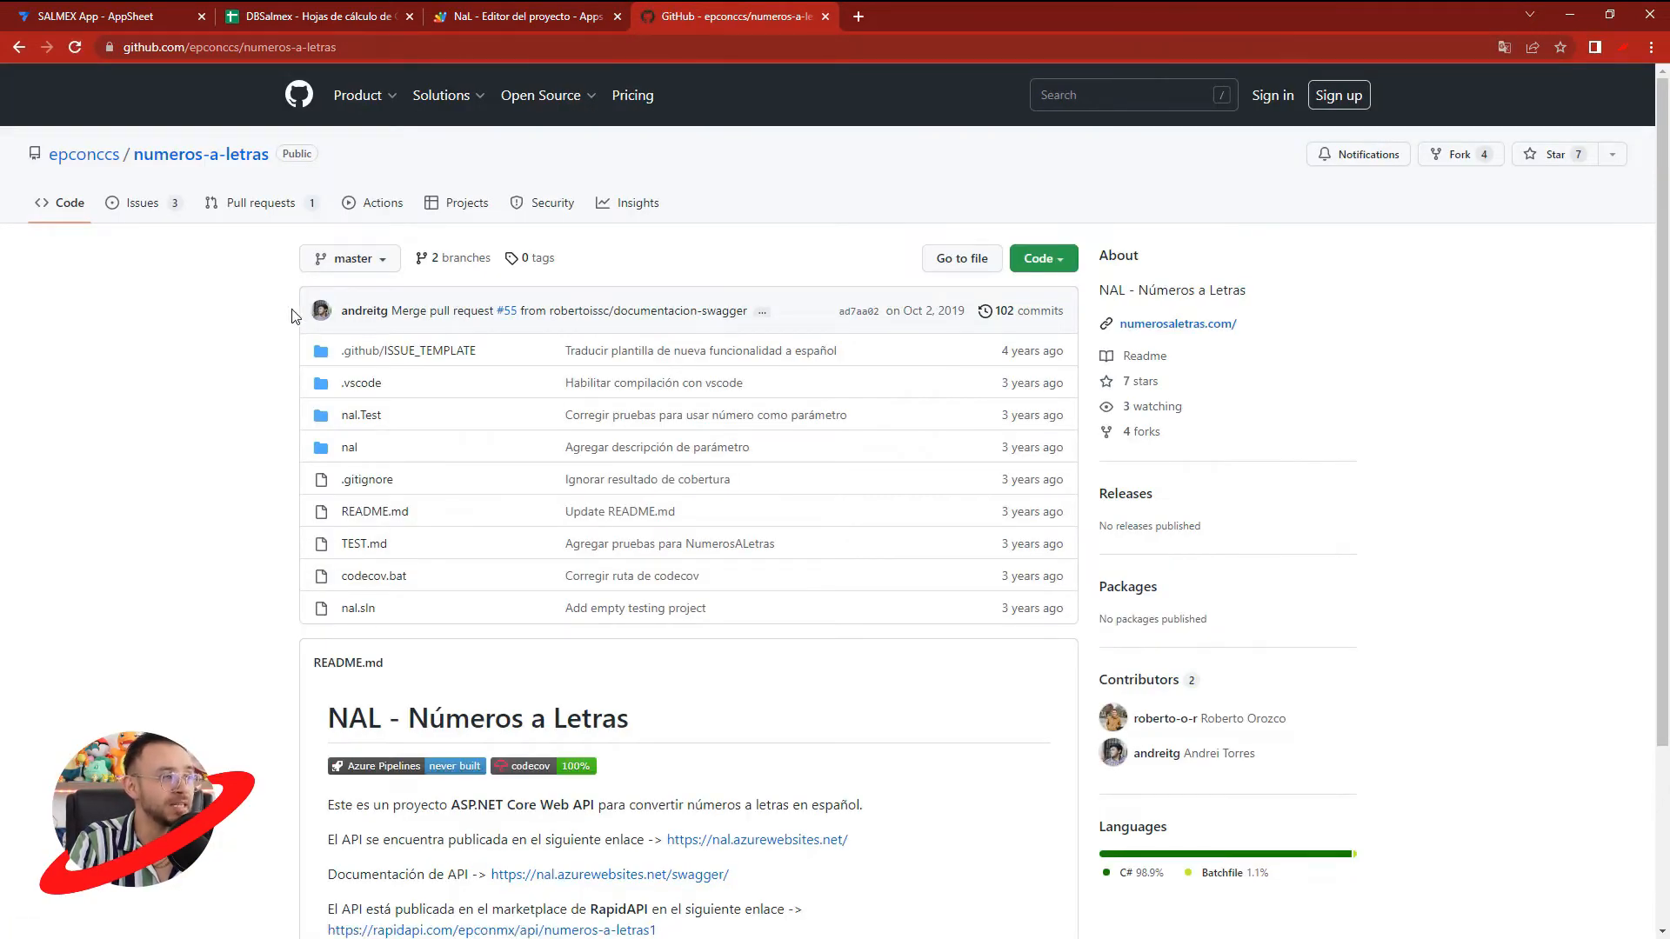
pyautogui.moveTo(62, 167)
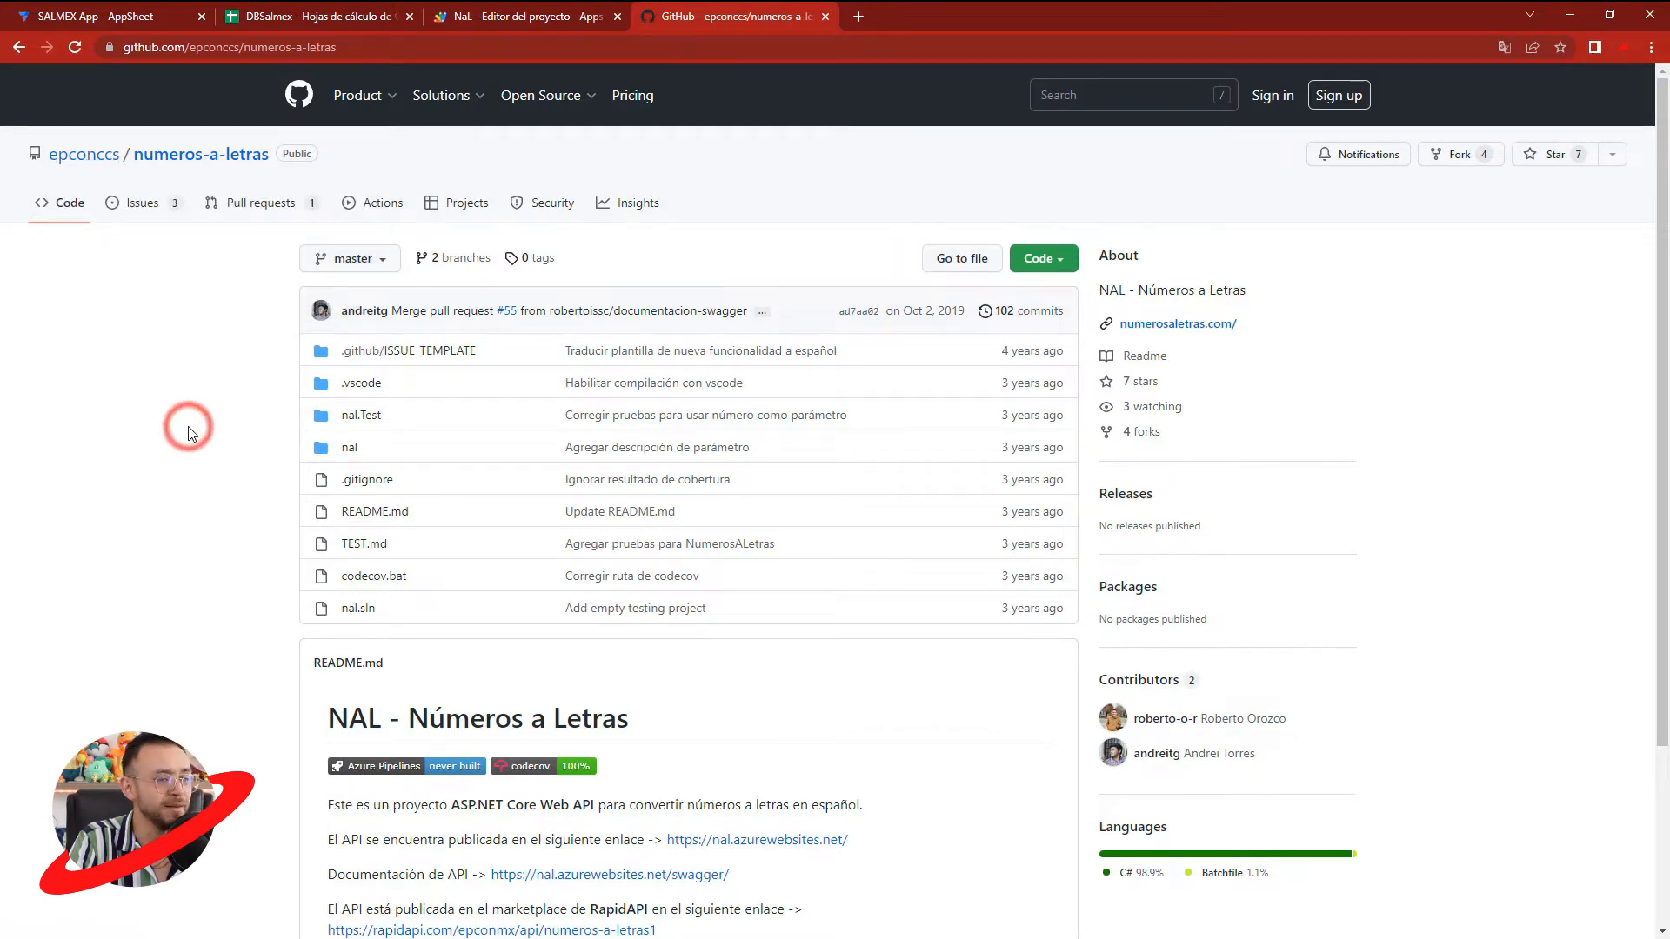
pyautogui.scroll(-3, 356, 498)
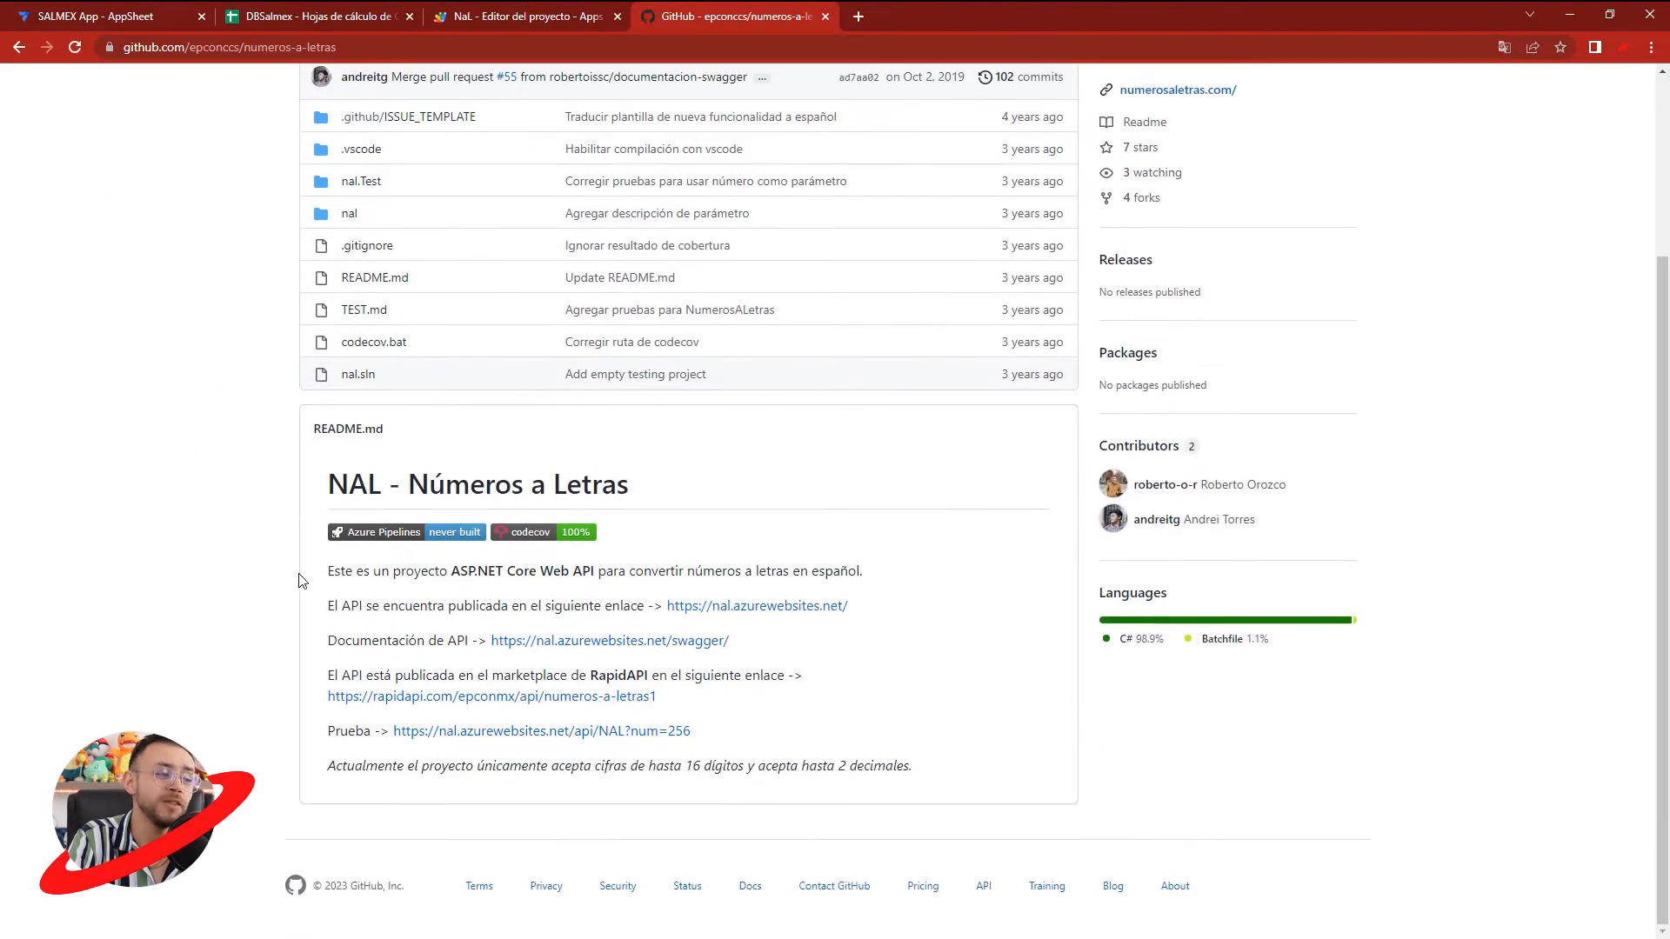
pyautogui.moveTo(337, 484); pyautogui.dragTo(633, 485)
pyautogui.moveTo(345, 567); pyautogui.dragTo(670, 572)
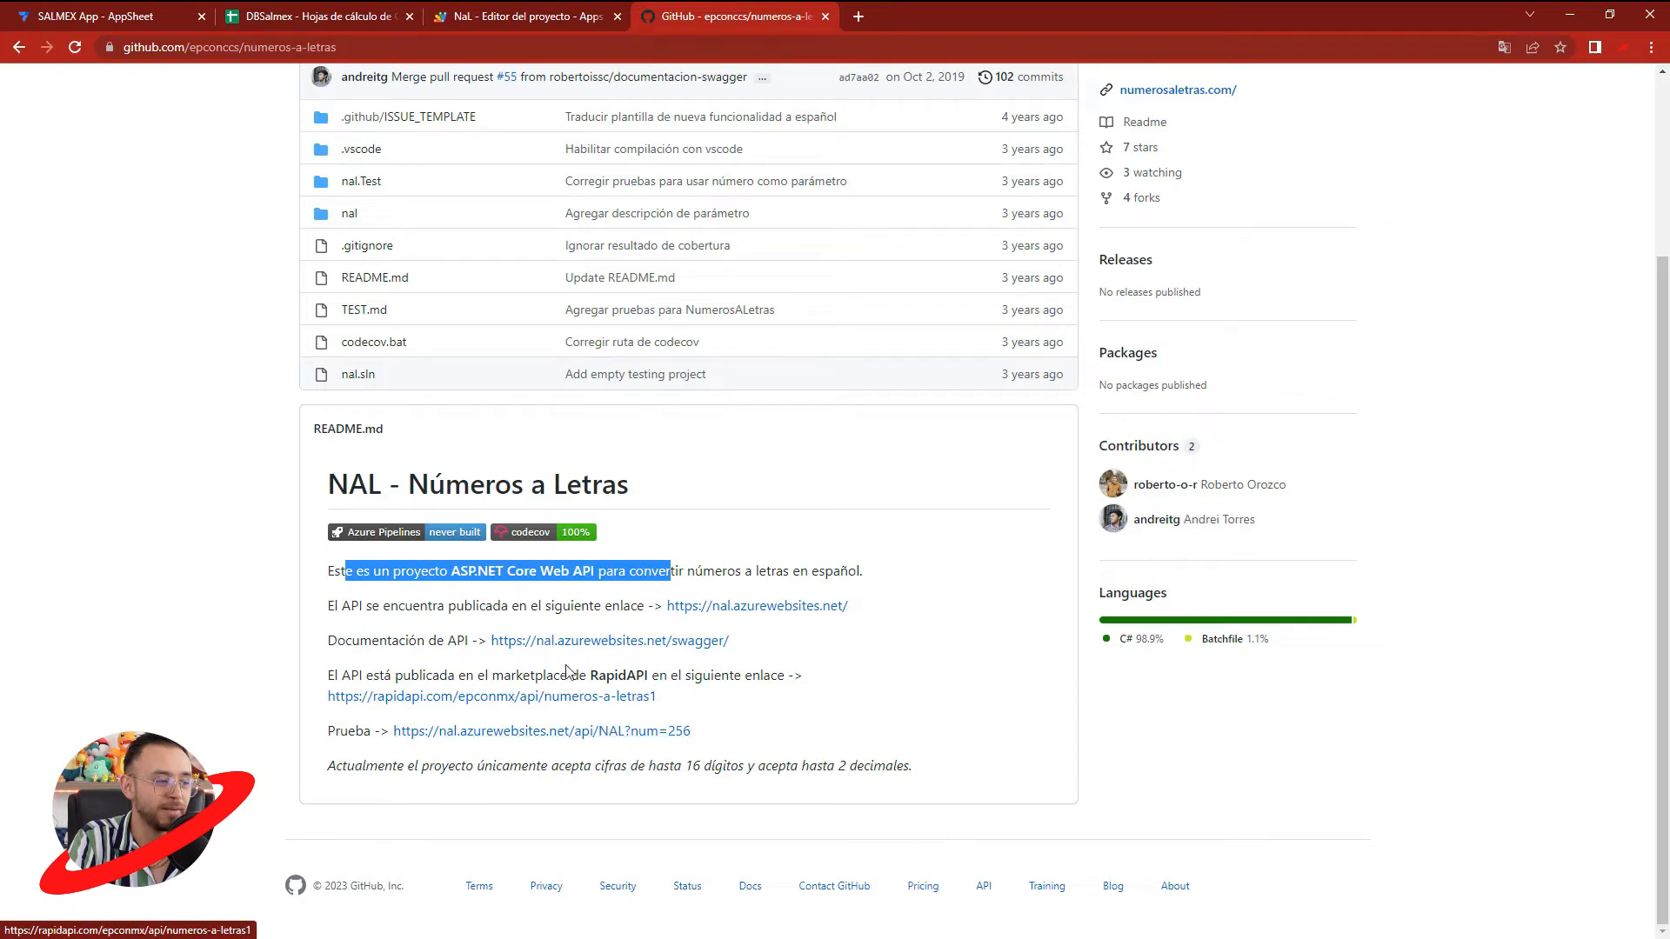
pyautogui.scroll(2, 1139, 548)
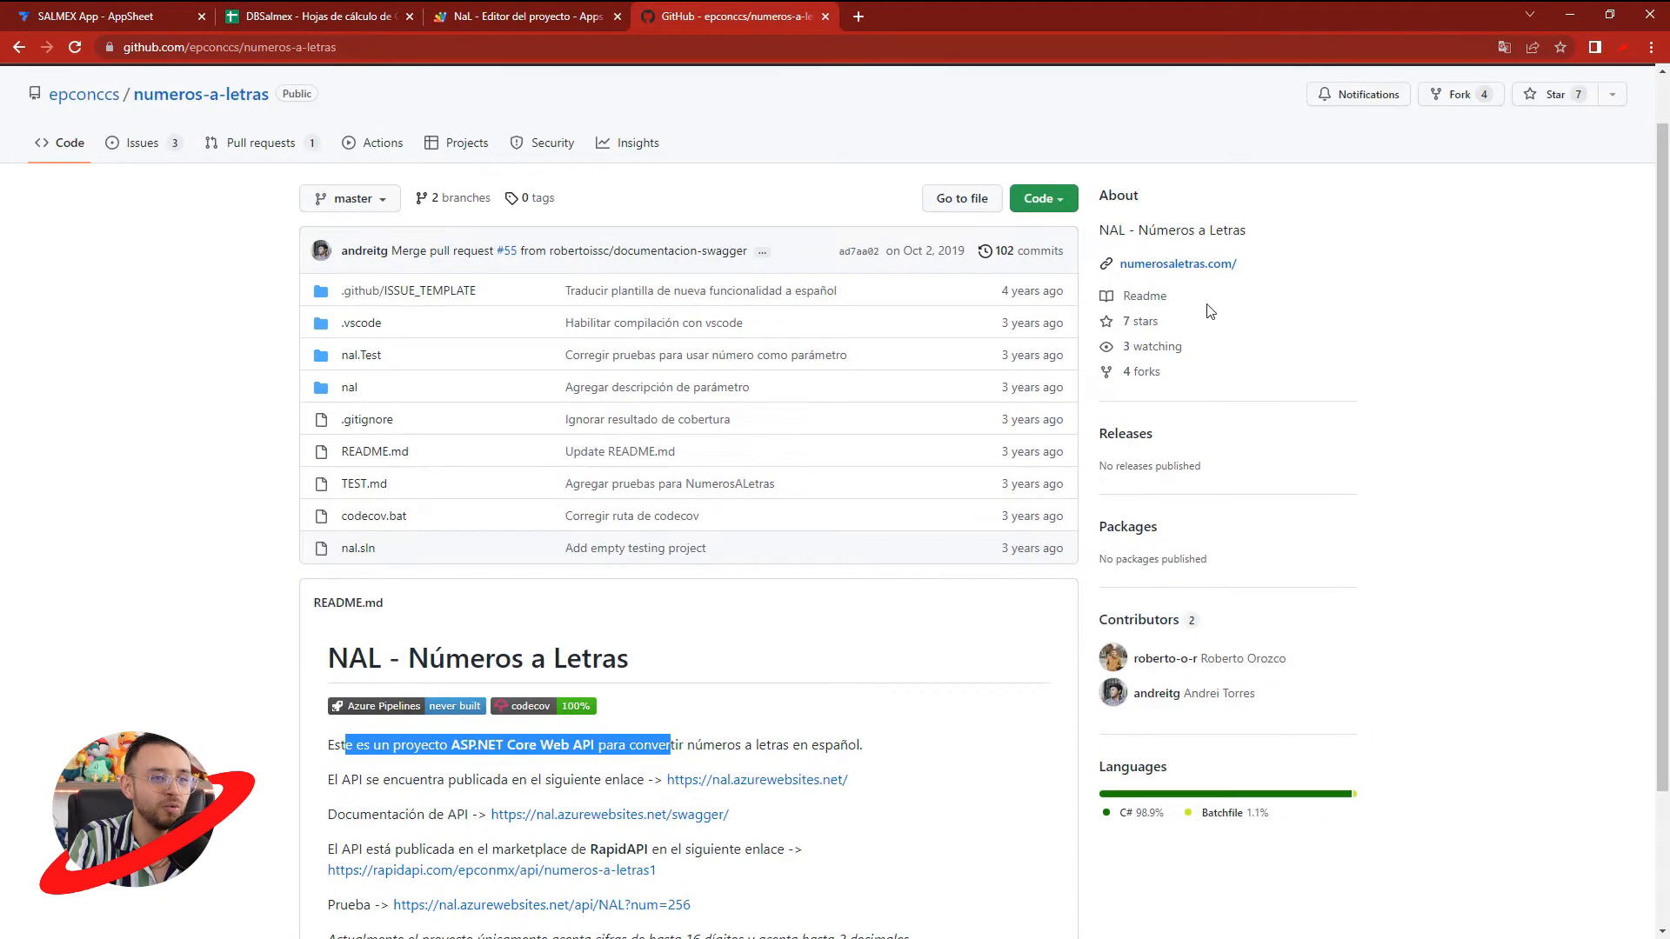
# - Open the project's numerosaletras.com website and test its number-to-words conversion with 5000 and 584
pyautogui.click(1148, 268)
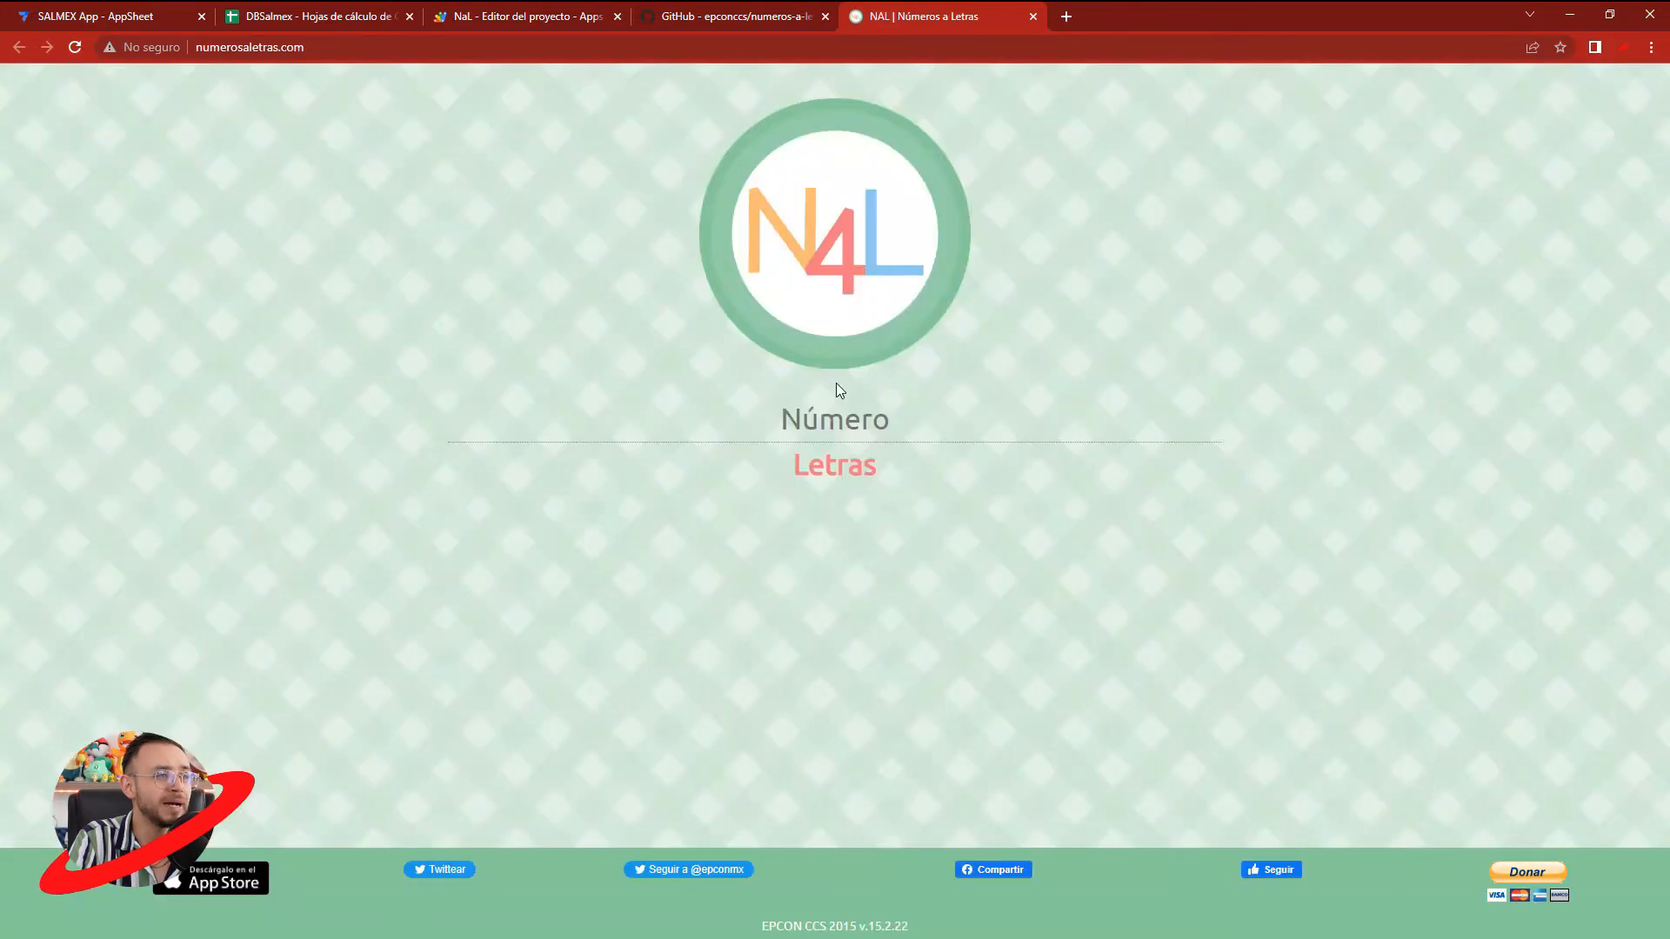
pyautogui.click(835, 421)
pyautogui.write('5000')
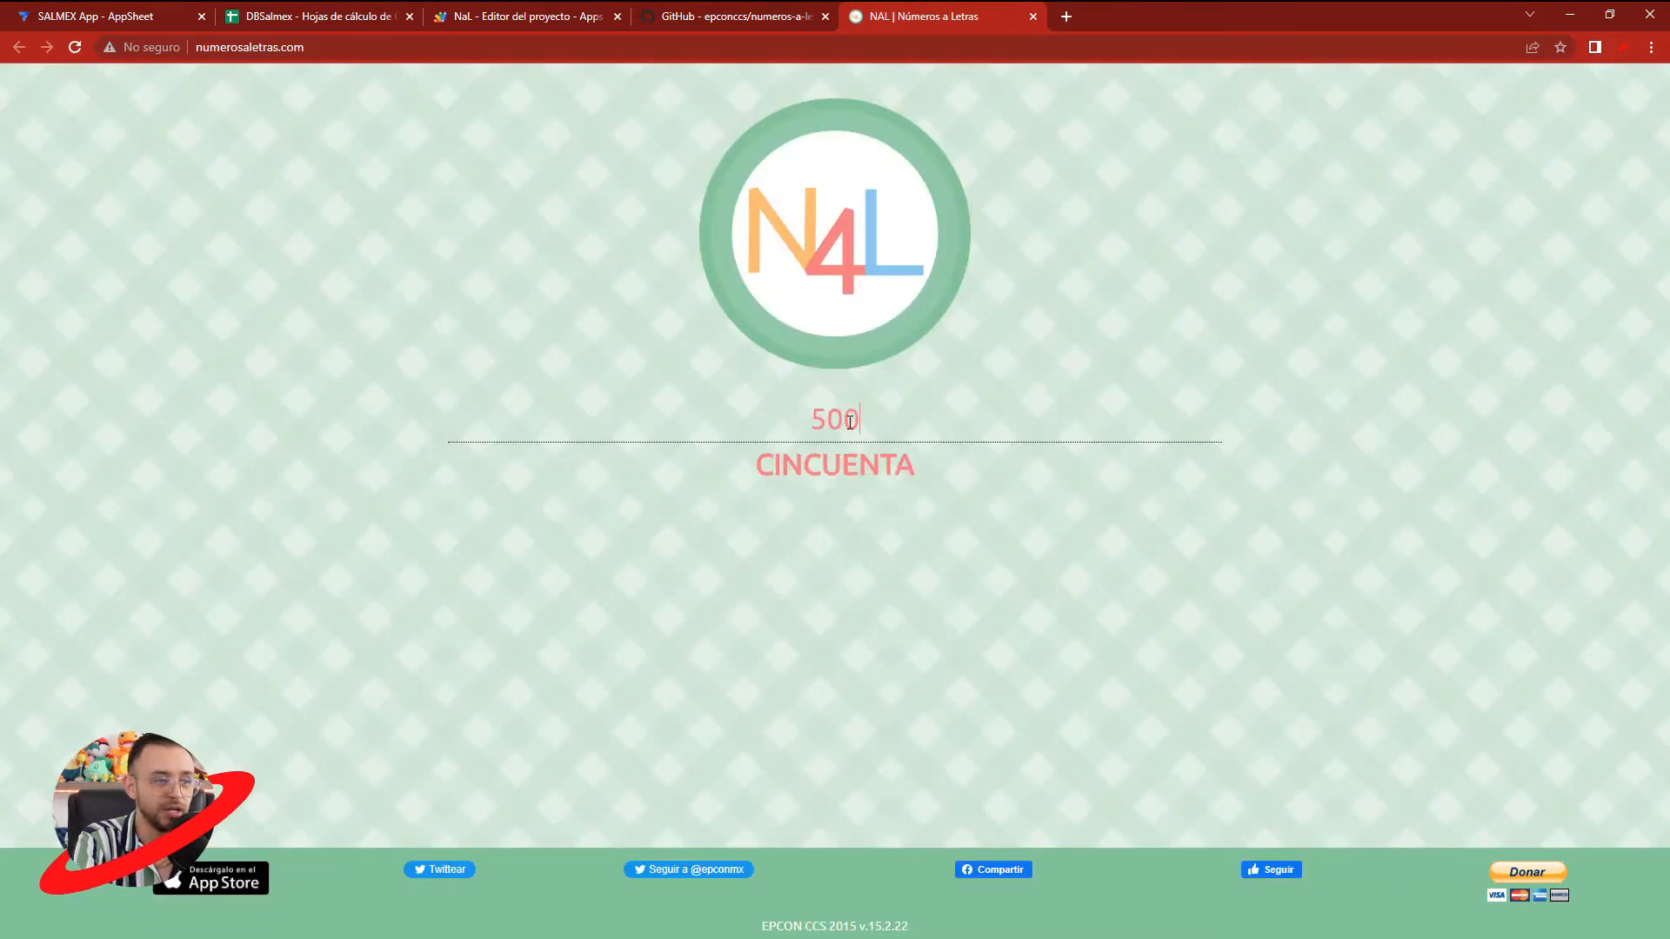
pyautogui.doubleClick(884, 429)
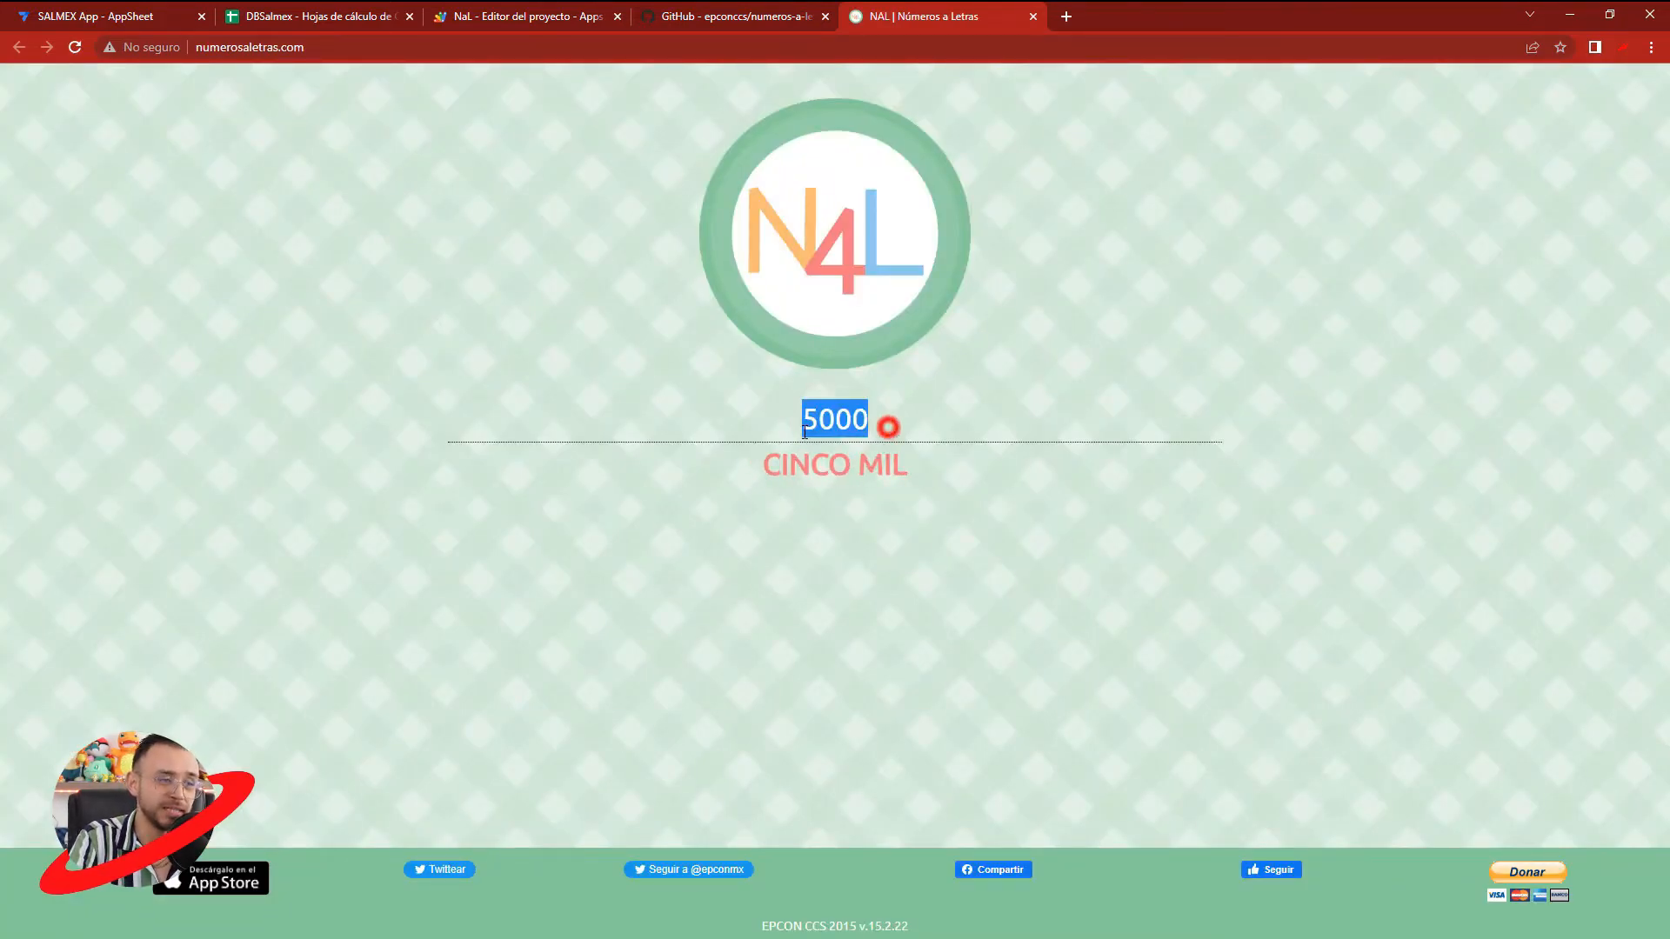
pyautogui.write('584')
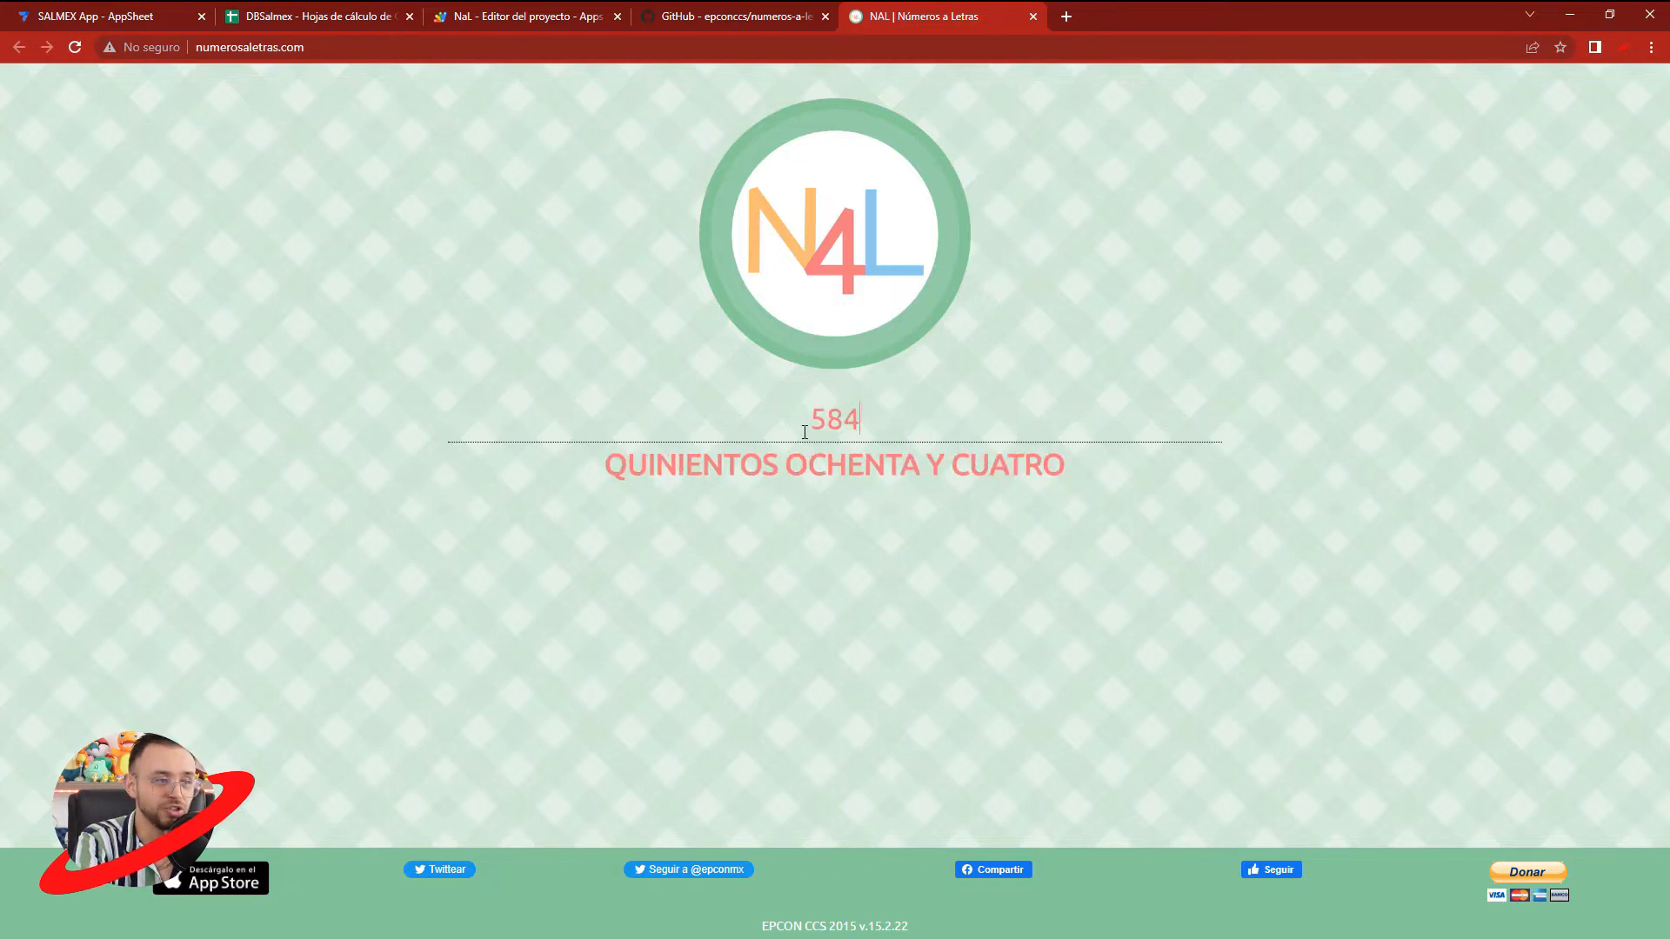
pyautogui.write('3')
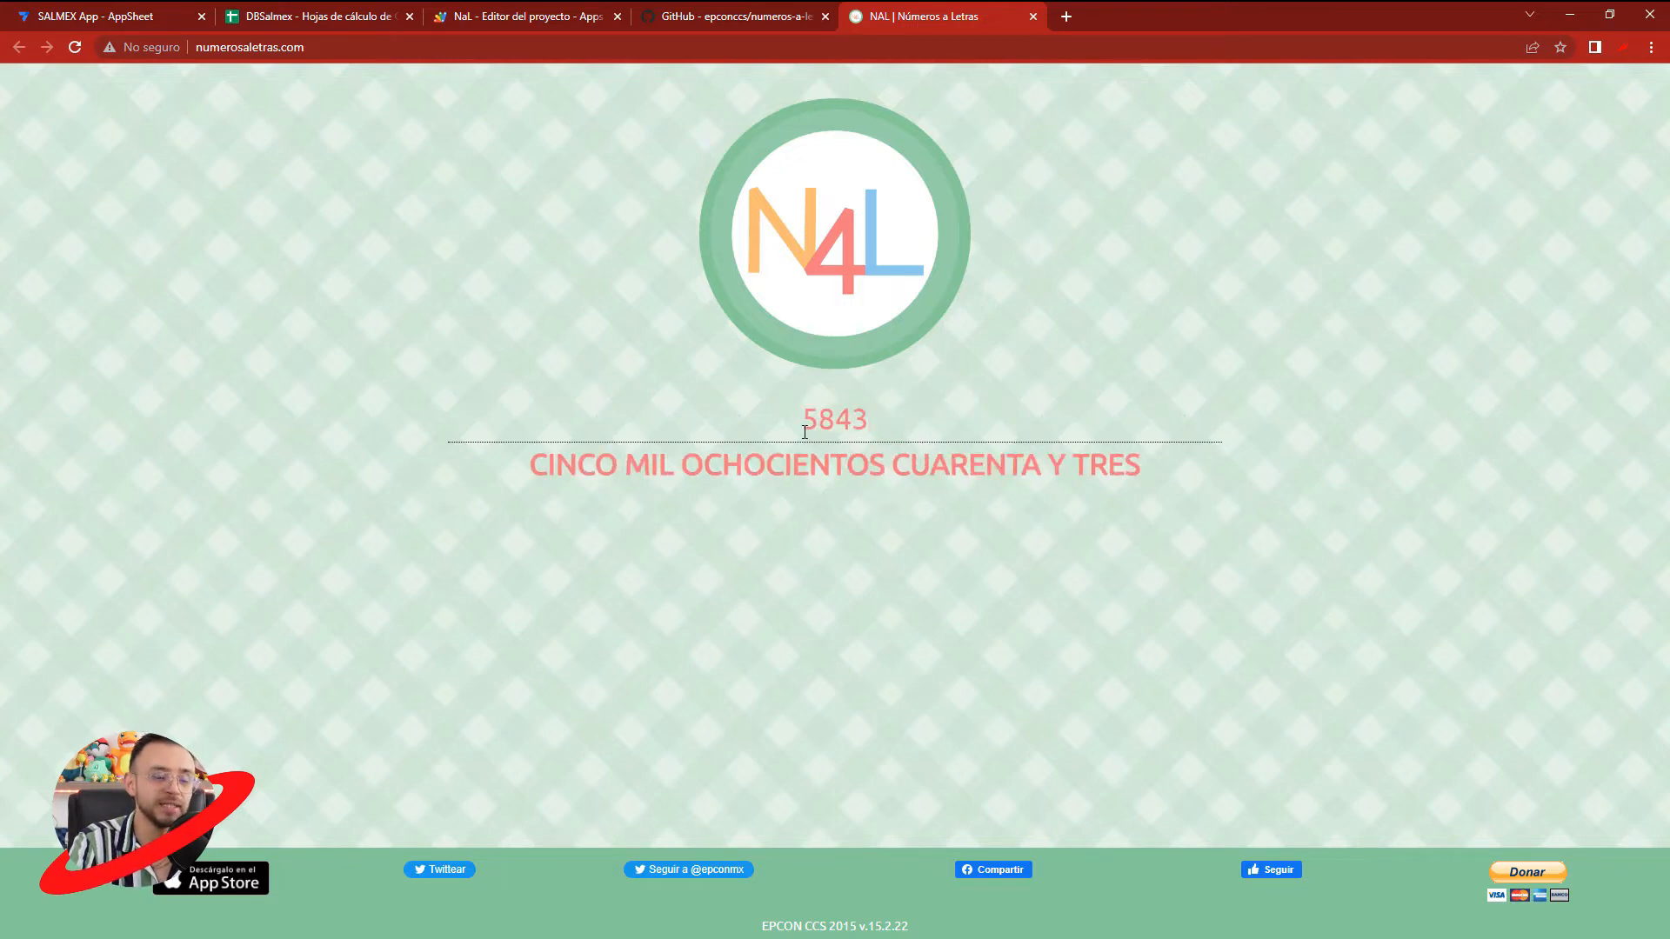
# - Test the conversion website with 5843 and close its tab
pyautogui.click(1031, 18)
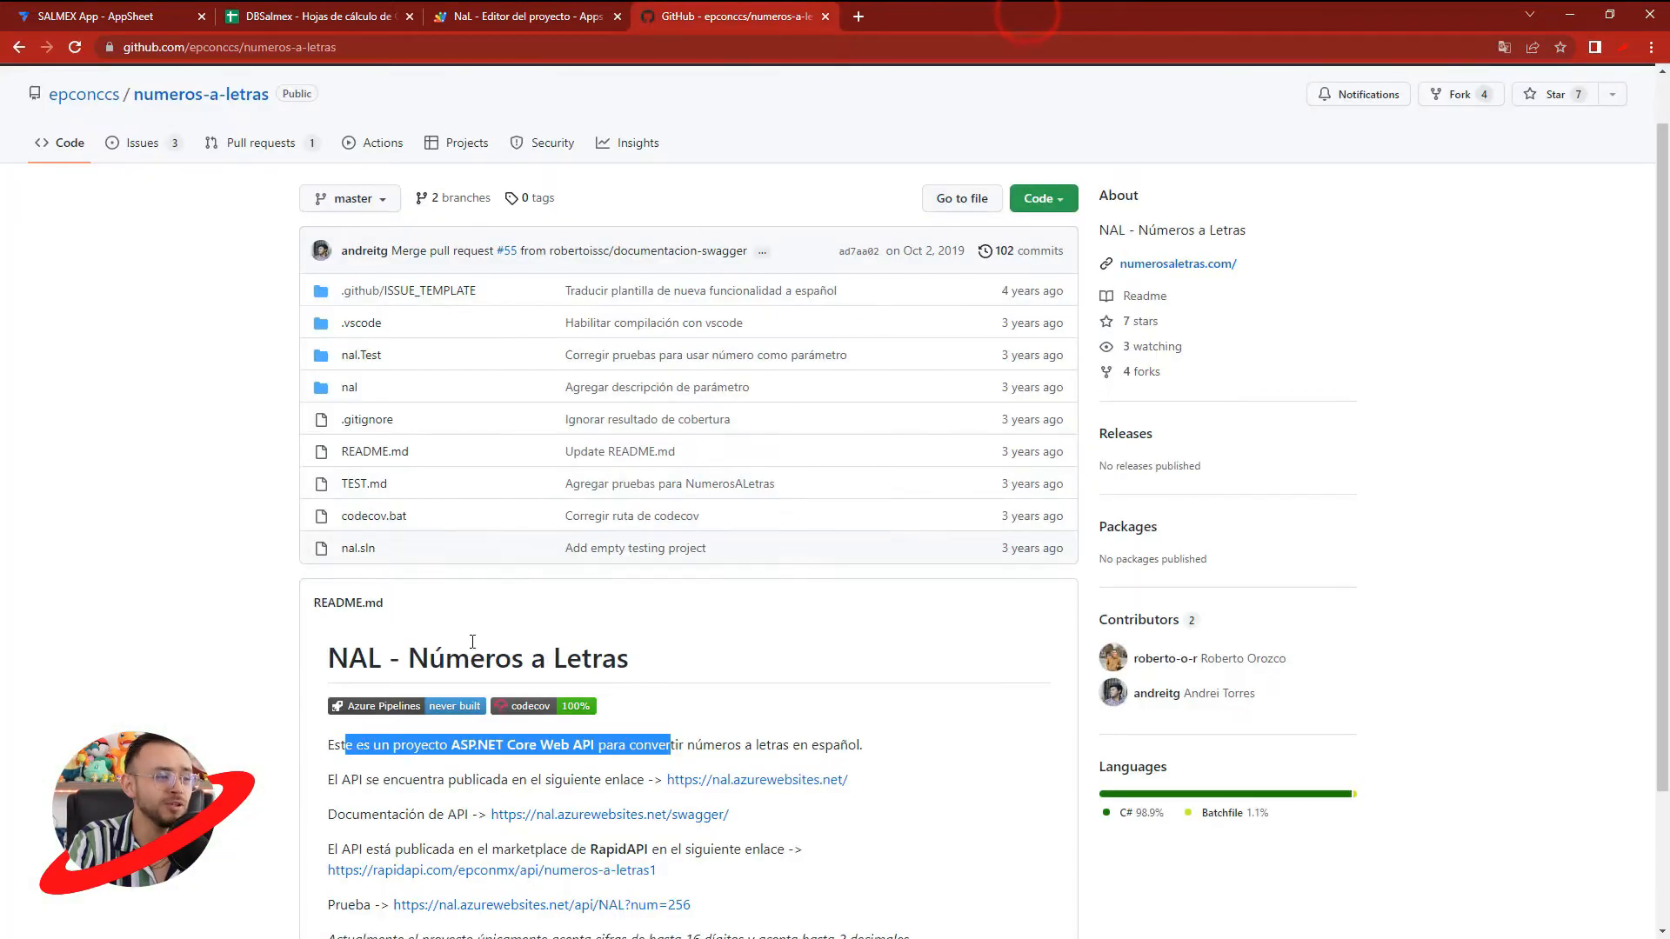
# - Open the README's test link for num=256, request the NAL API with num=14100 instead, and examine the response
pyautogui.scroll(-1, 364, 708)
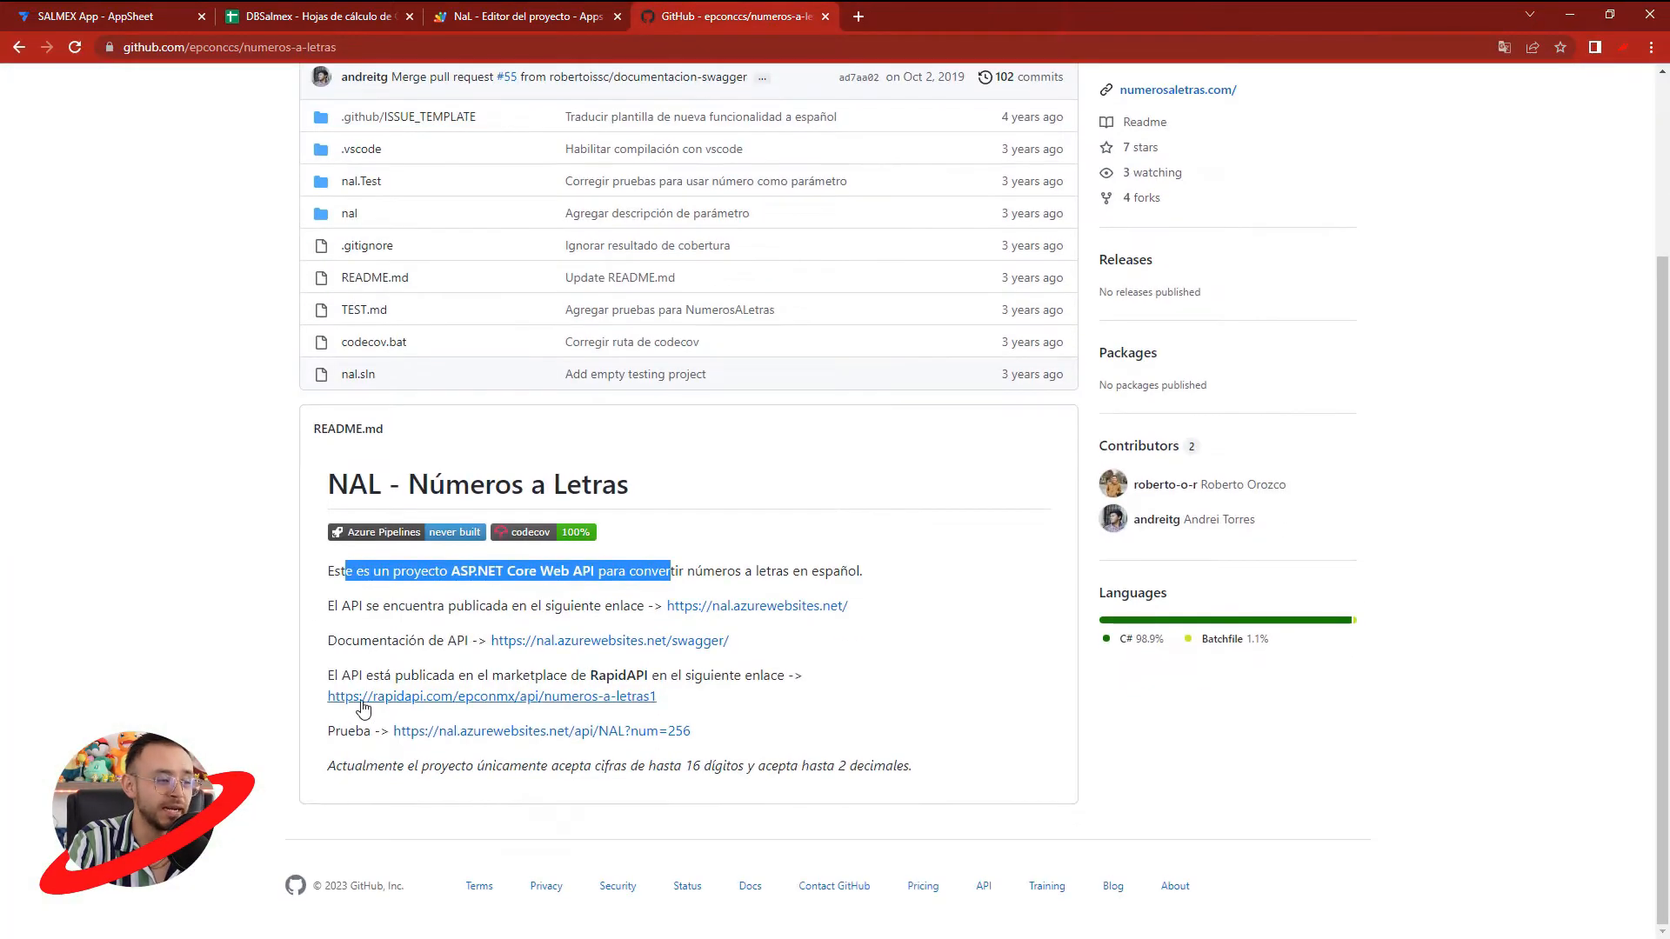
pyautogui.click(510, 738)
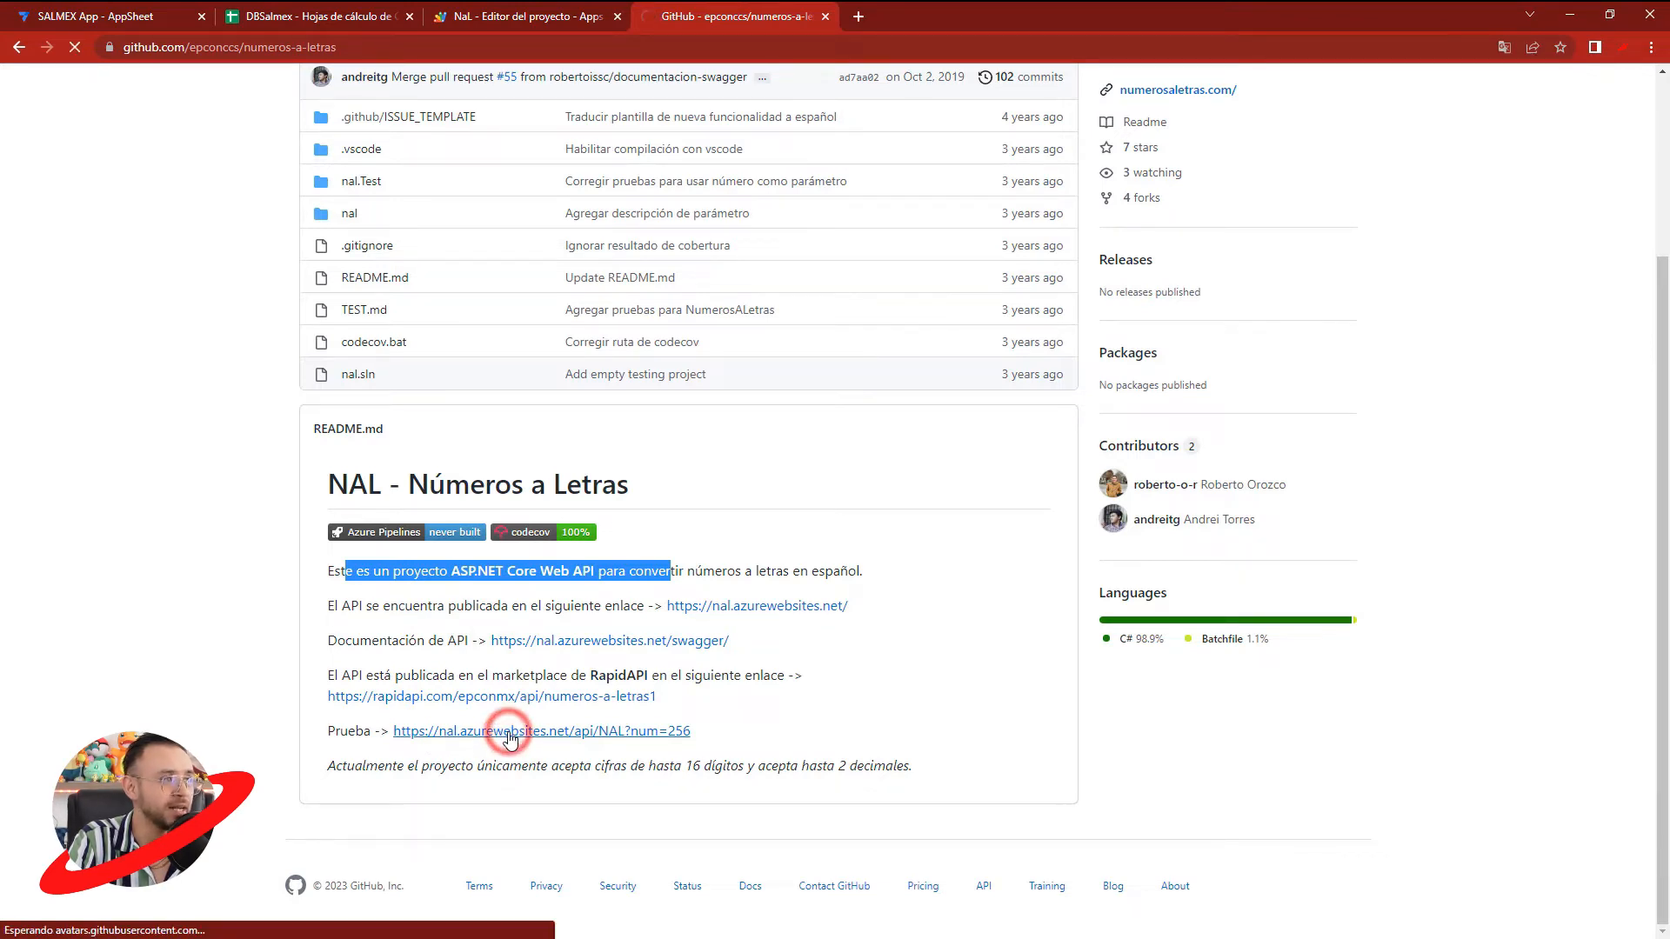
pyautogui.moveTo(76, 81); pyautogui.dragTo(231, 81)
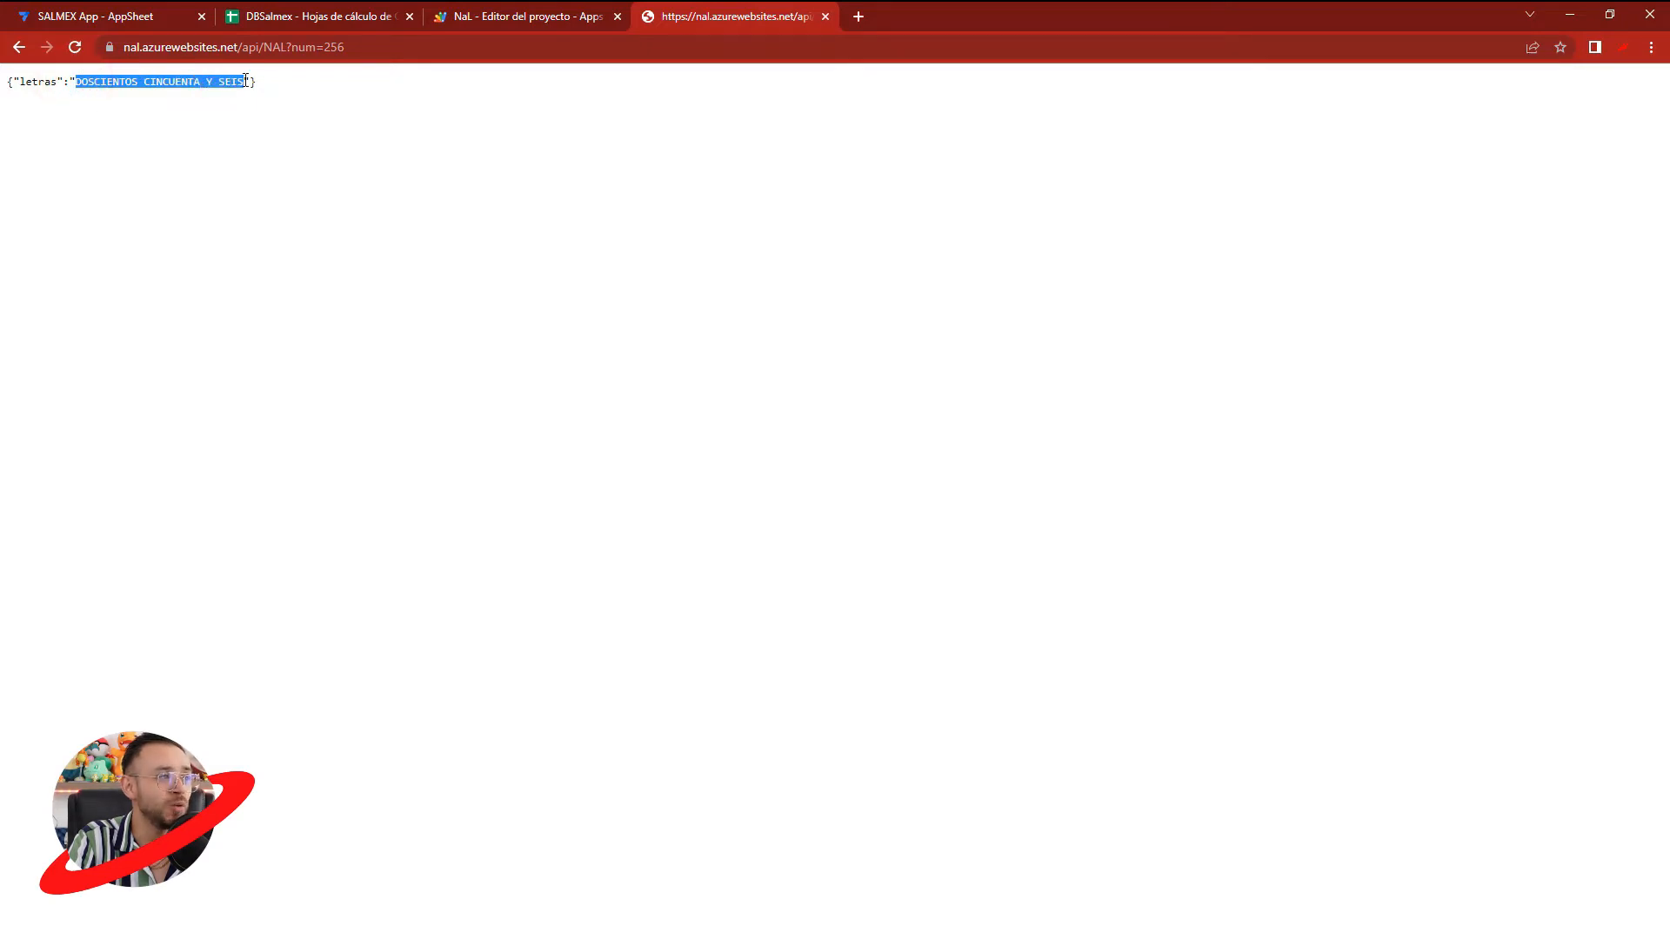
pyautogui.doubleClick(359, 44)
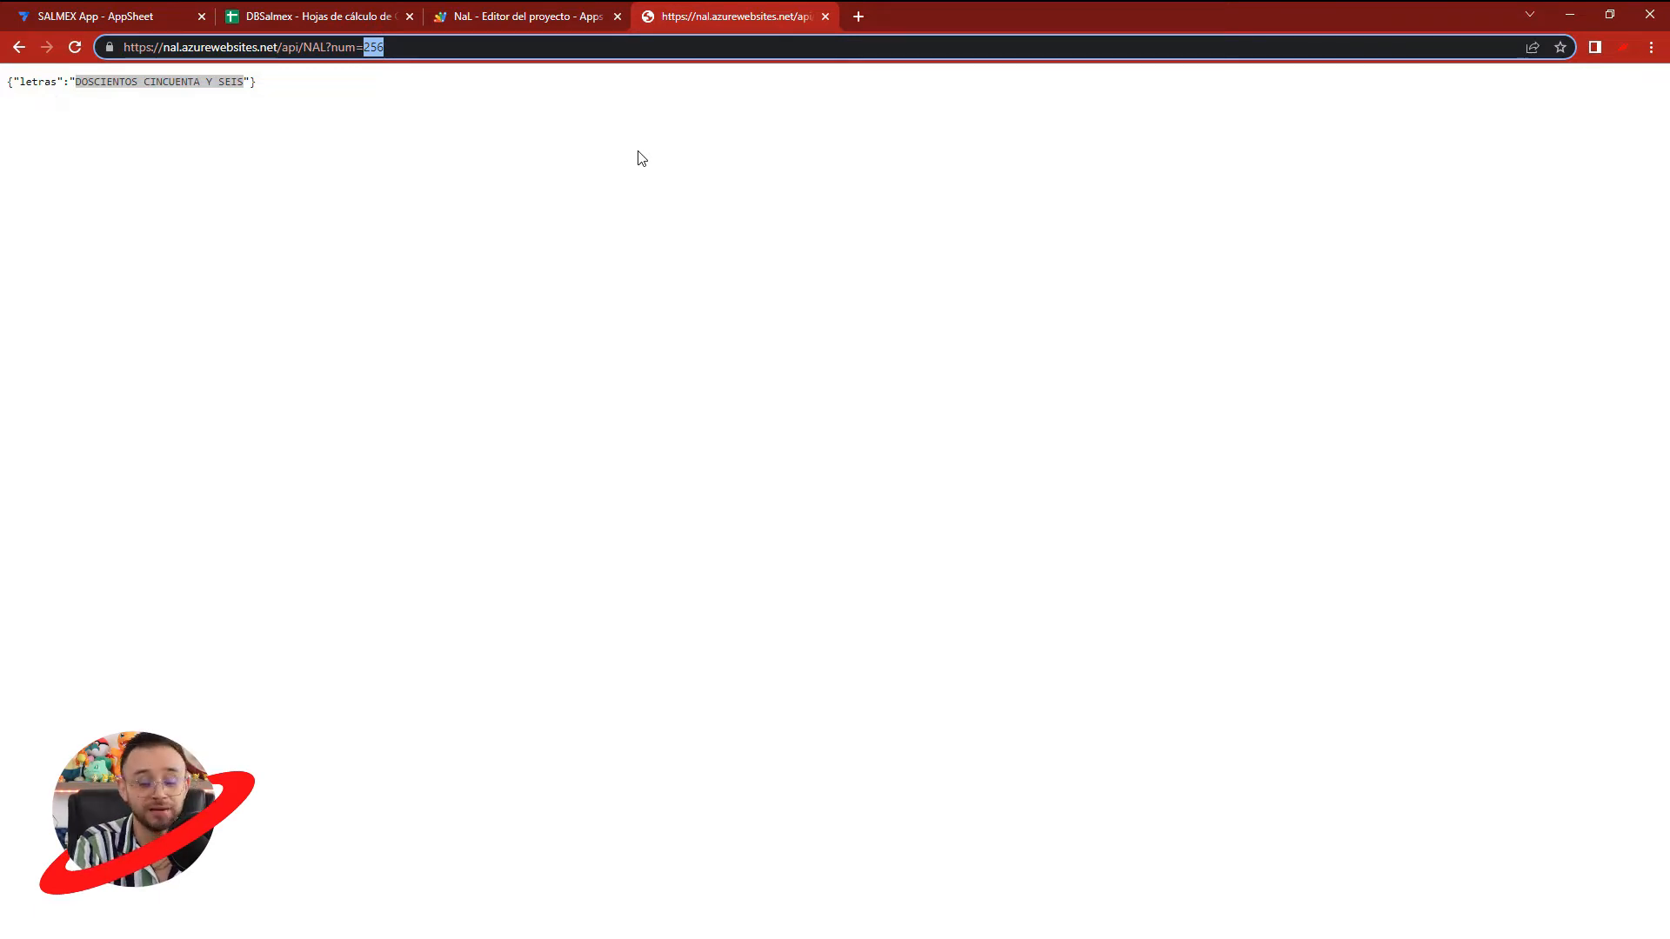
pyautogui.write('14100')
pyautogui.press('Return')
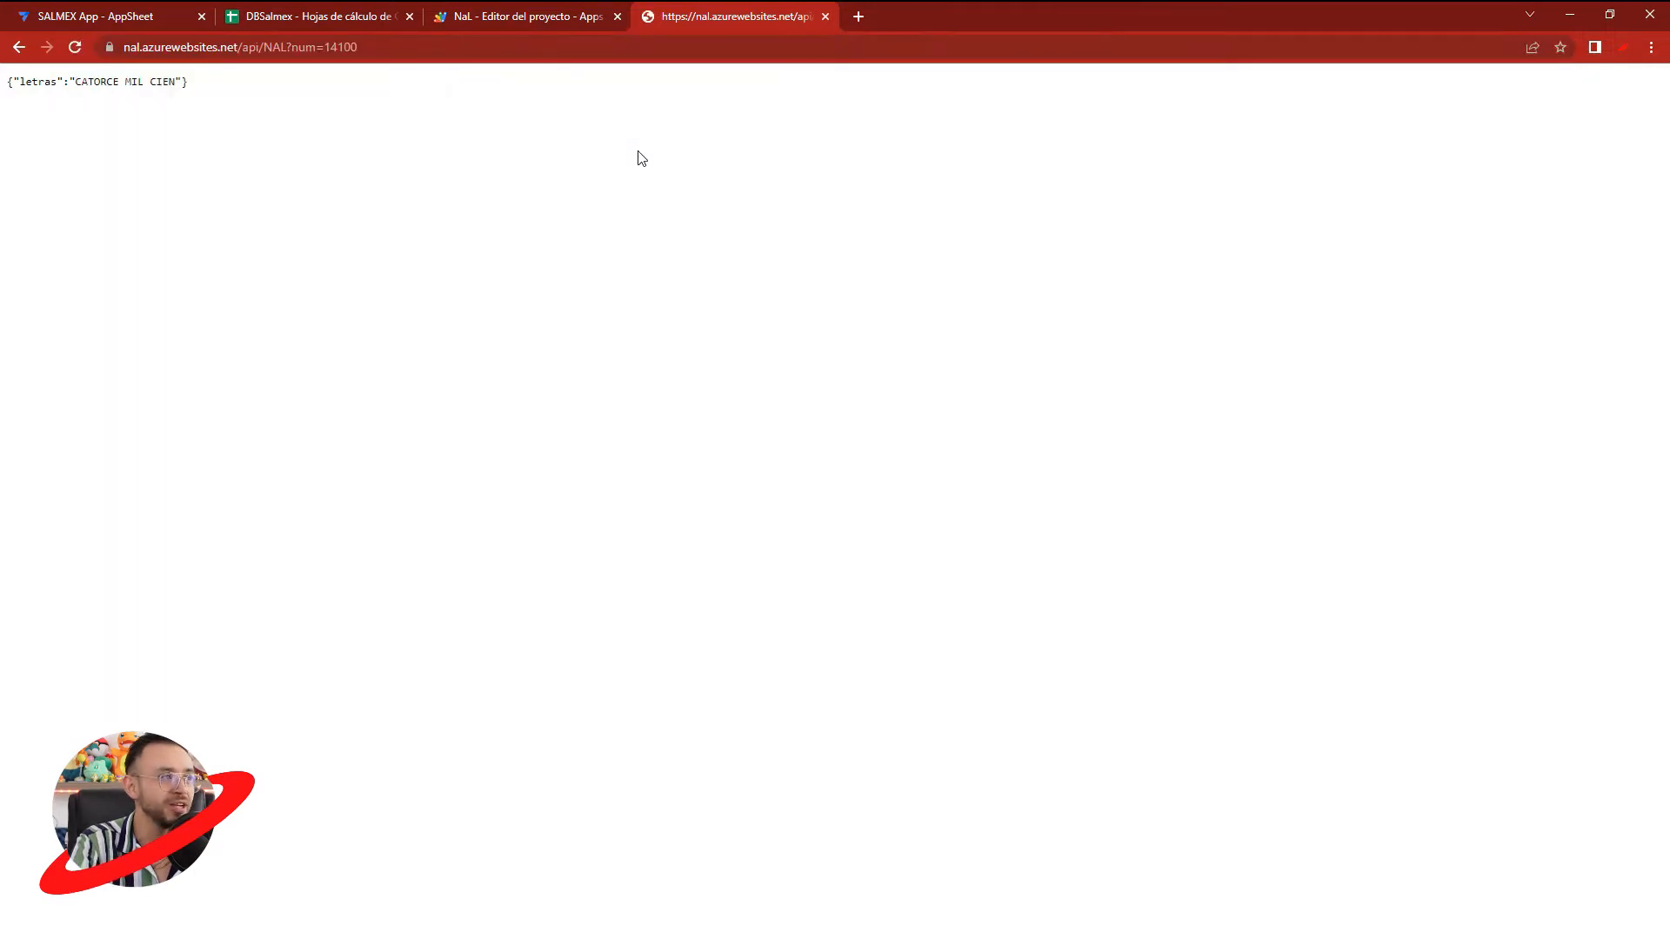
pyautogui.moveTo(78, 78); pyautogui.dragTo(302, 47)
pyautogui.click(357, 106)
pyautogui.click(382, 47)
pyautogui.click(374, 47)
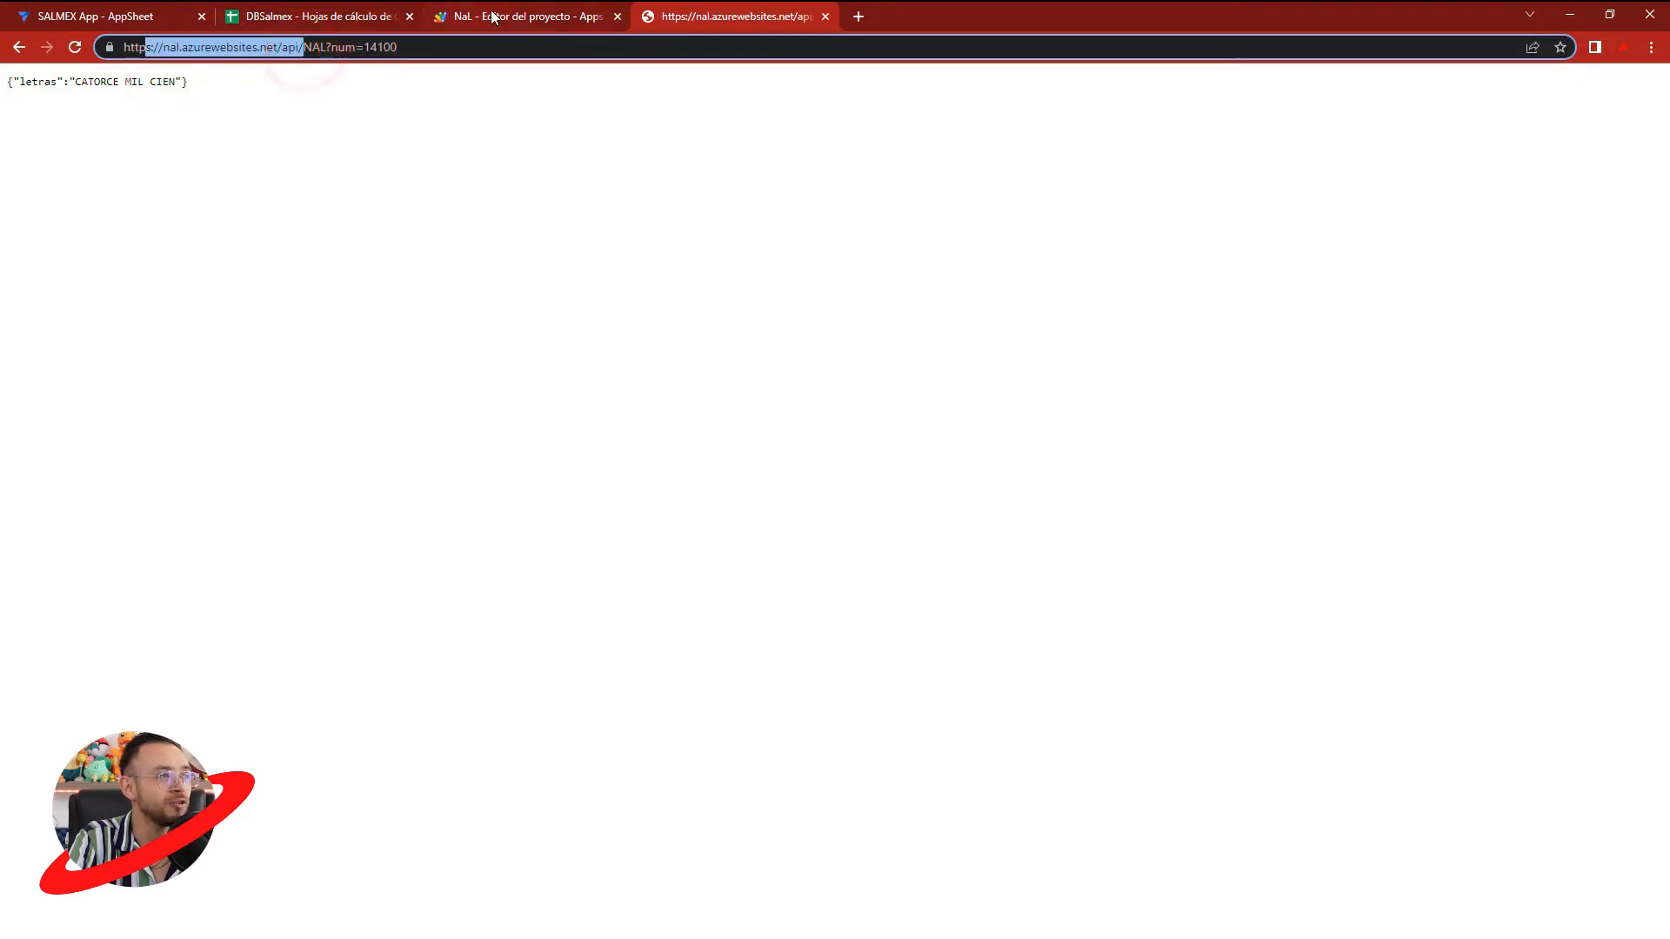
# - Compare the url constant in NaL.gs with the address of the NAL API test page
pyautogui.click(491, 16)
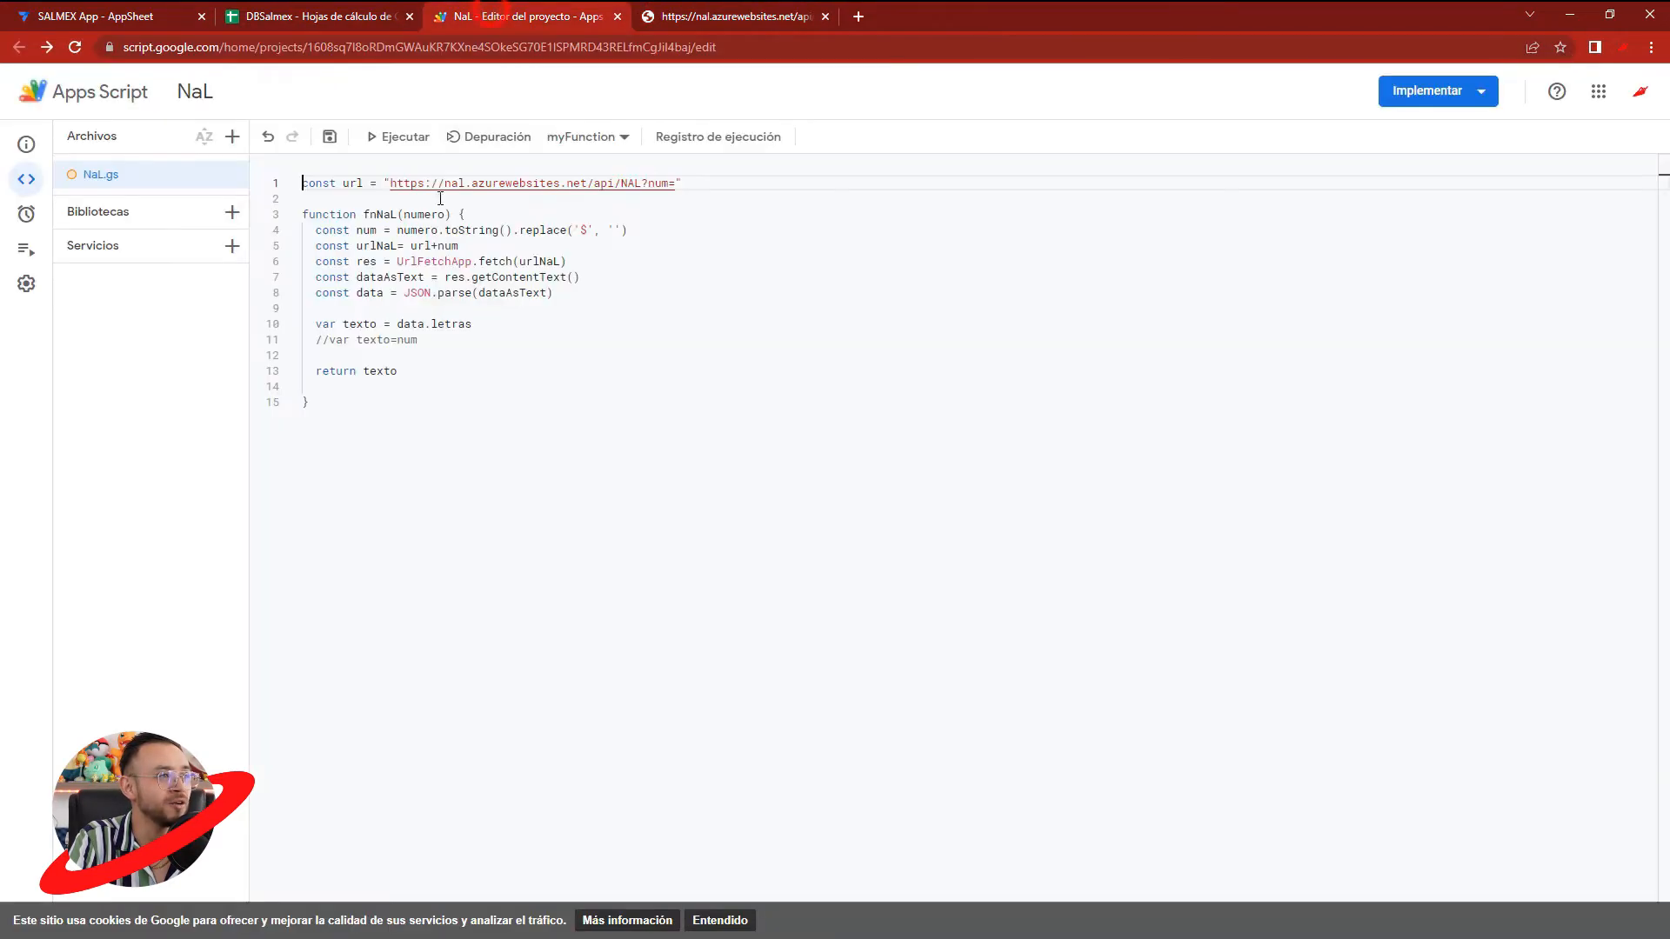
pyautogui.doubleClick(318, 182)
pyautogui.doubleClick(345, 183)
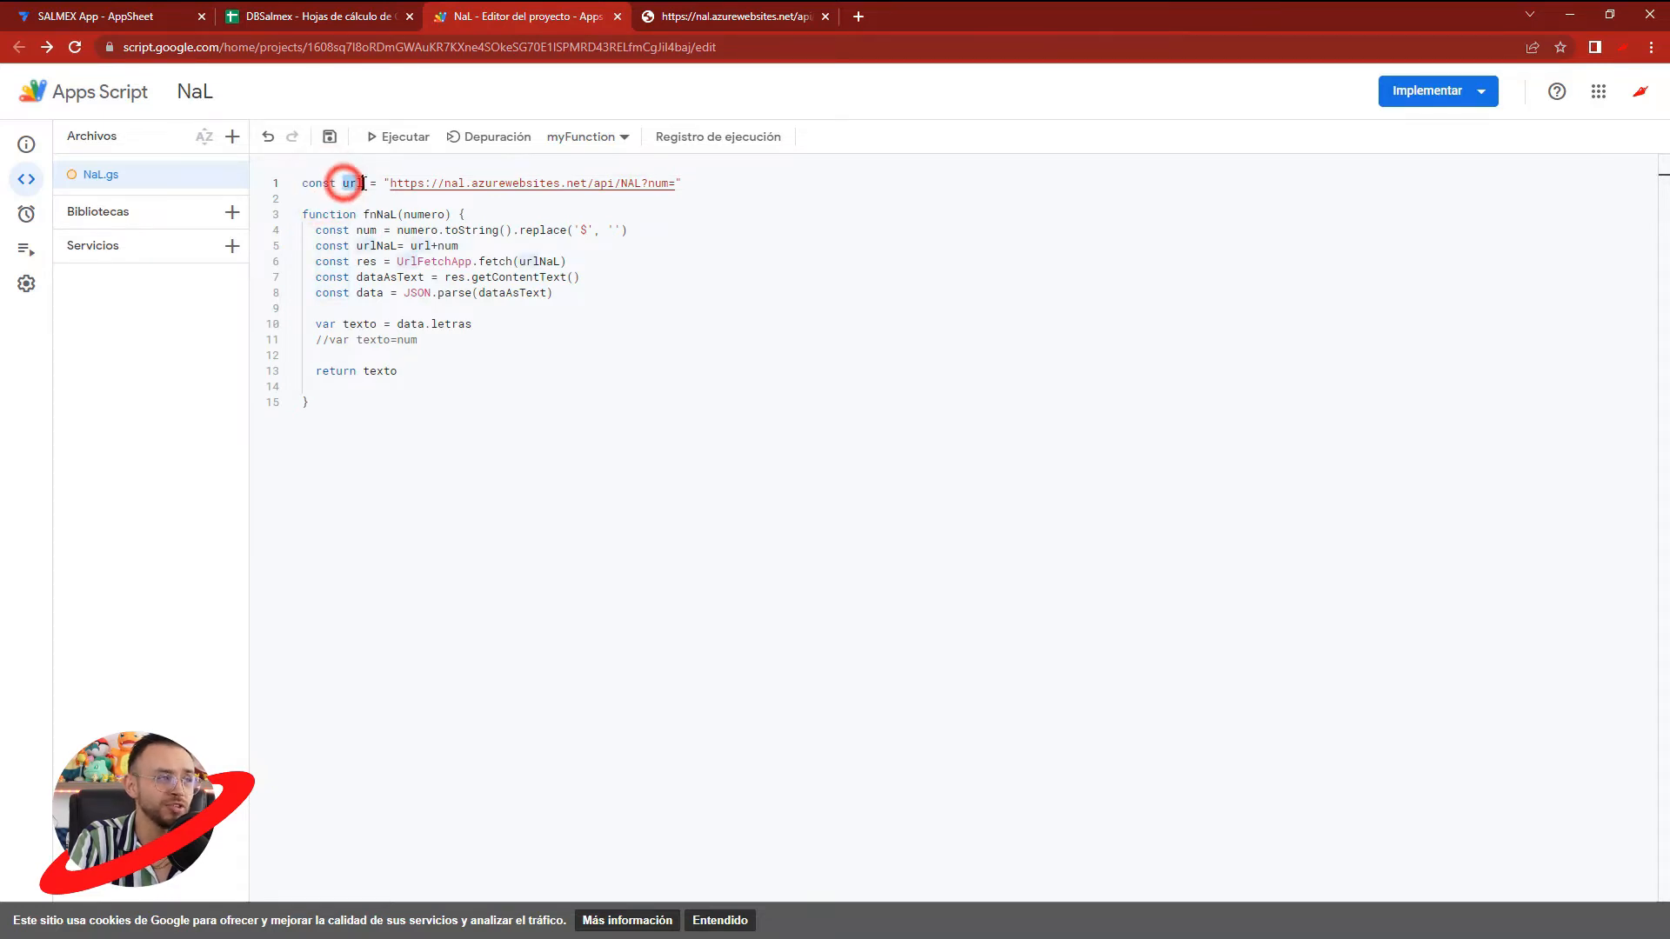
pyautogui.moveTo(389, 183); pyautogui.dragTo(662, 187)
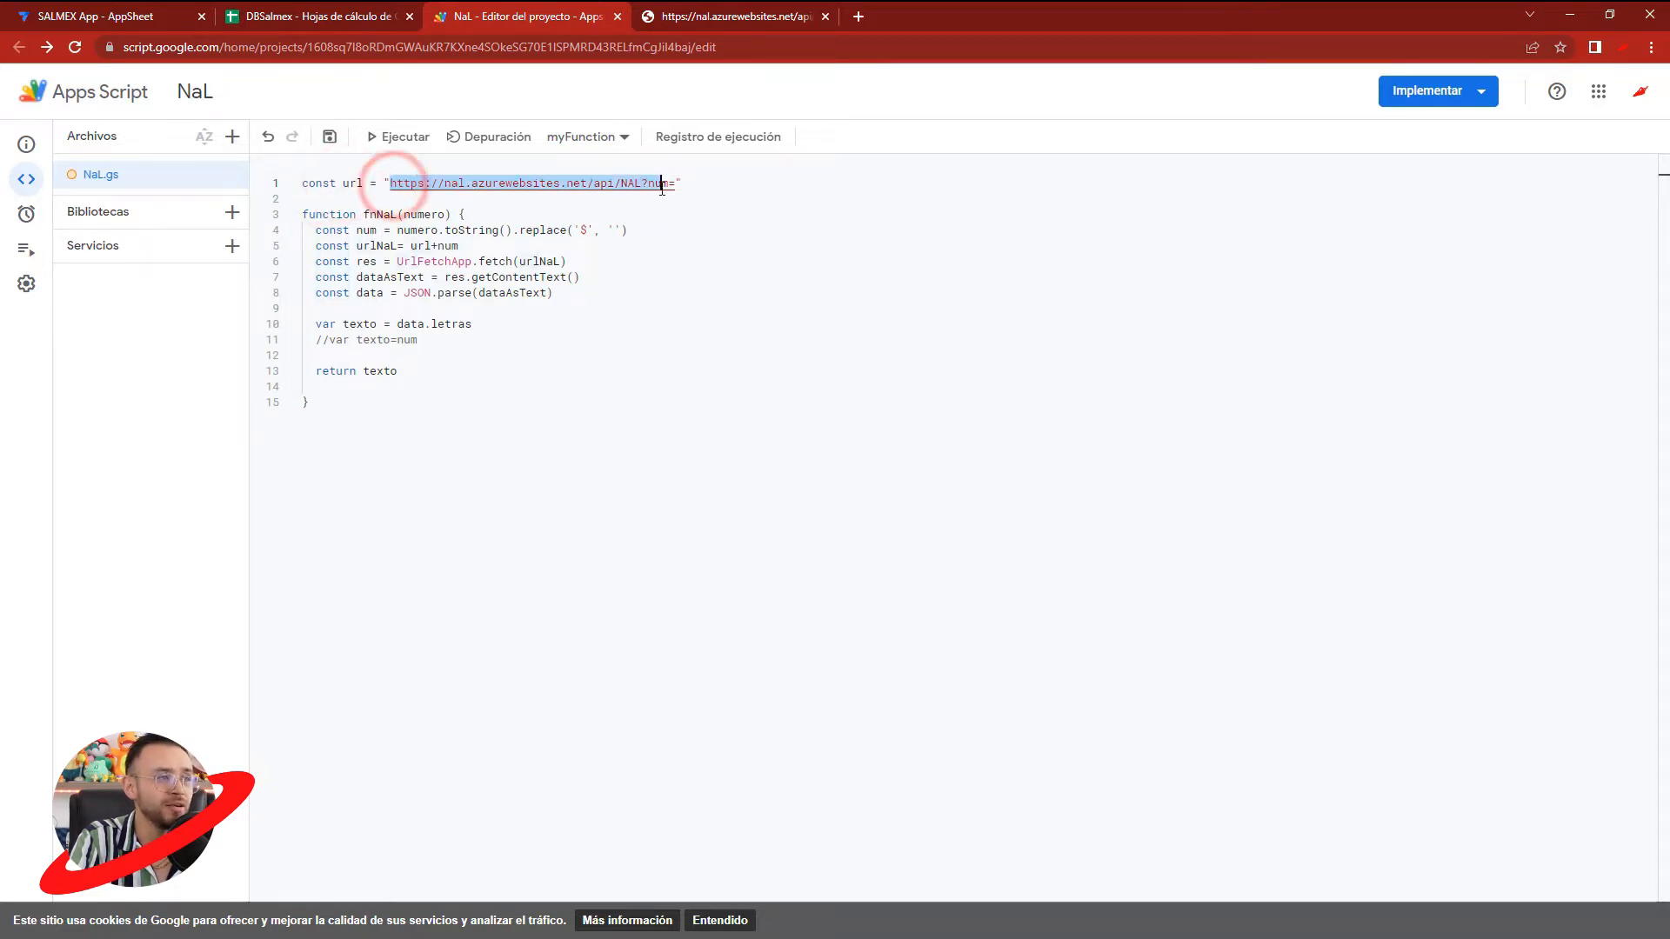
pyautogui.click(678, 16)
pyautogui.moveTo(338, 47); pyautogui.dragTo(122, 49)
pyautogui.click(519, 19)
# - Examine how fnNaL uses the numero parameter and replaces the '$' character in NaL.gs
pyautogui.click(684, 187)
pyautogui.doubleClick(424, 214)
pyautogui.doubleClick(418, 231)
pyautogui.doubleClick(418, 215)
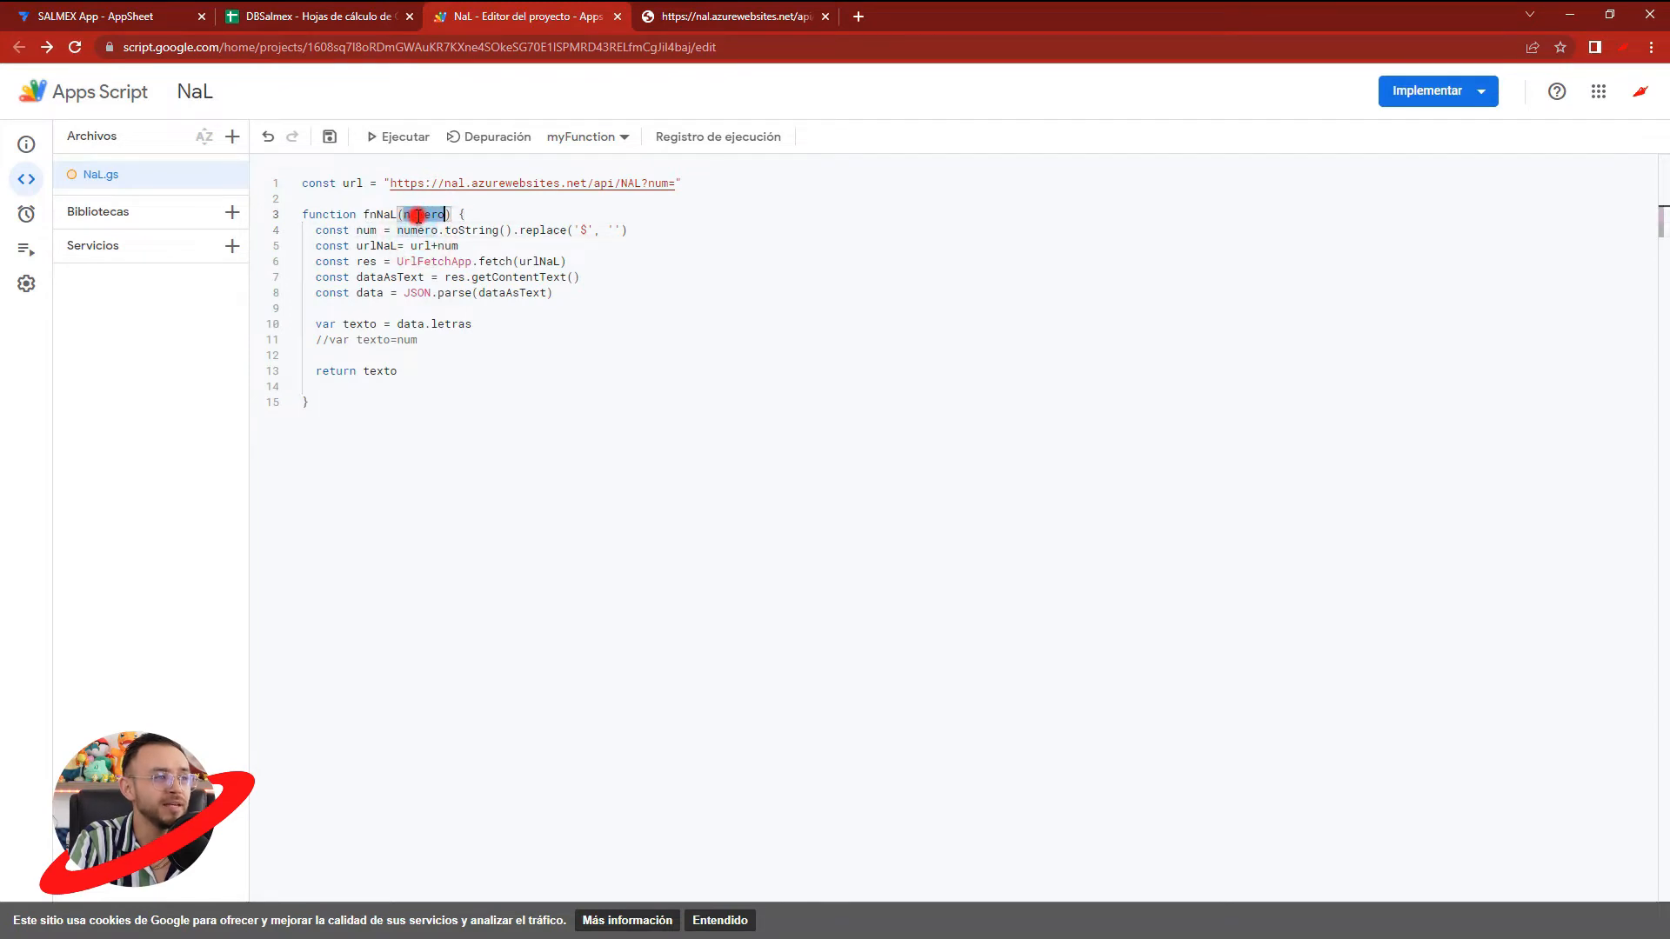
pyautogui.doubleClick(583, 230)
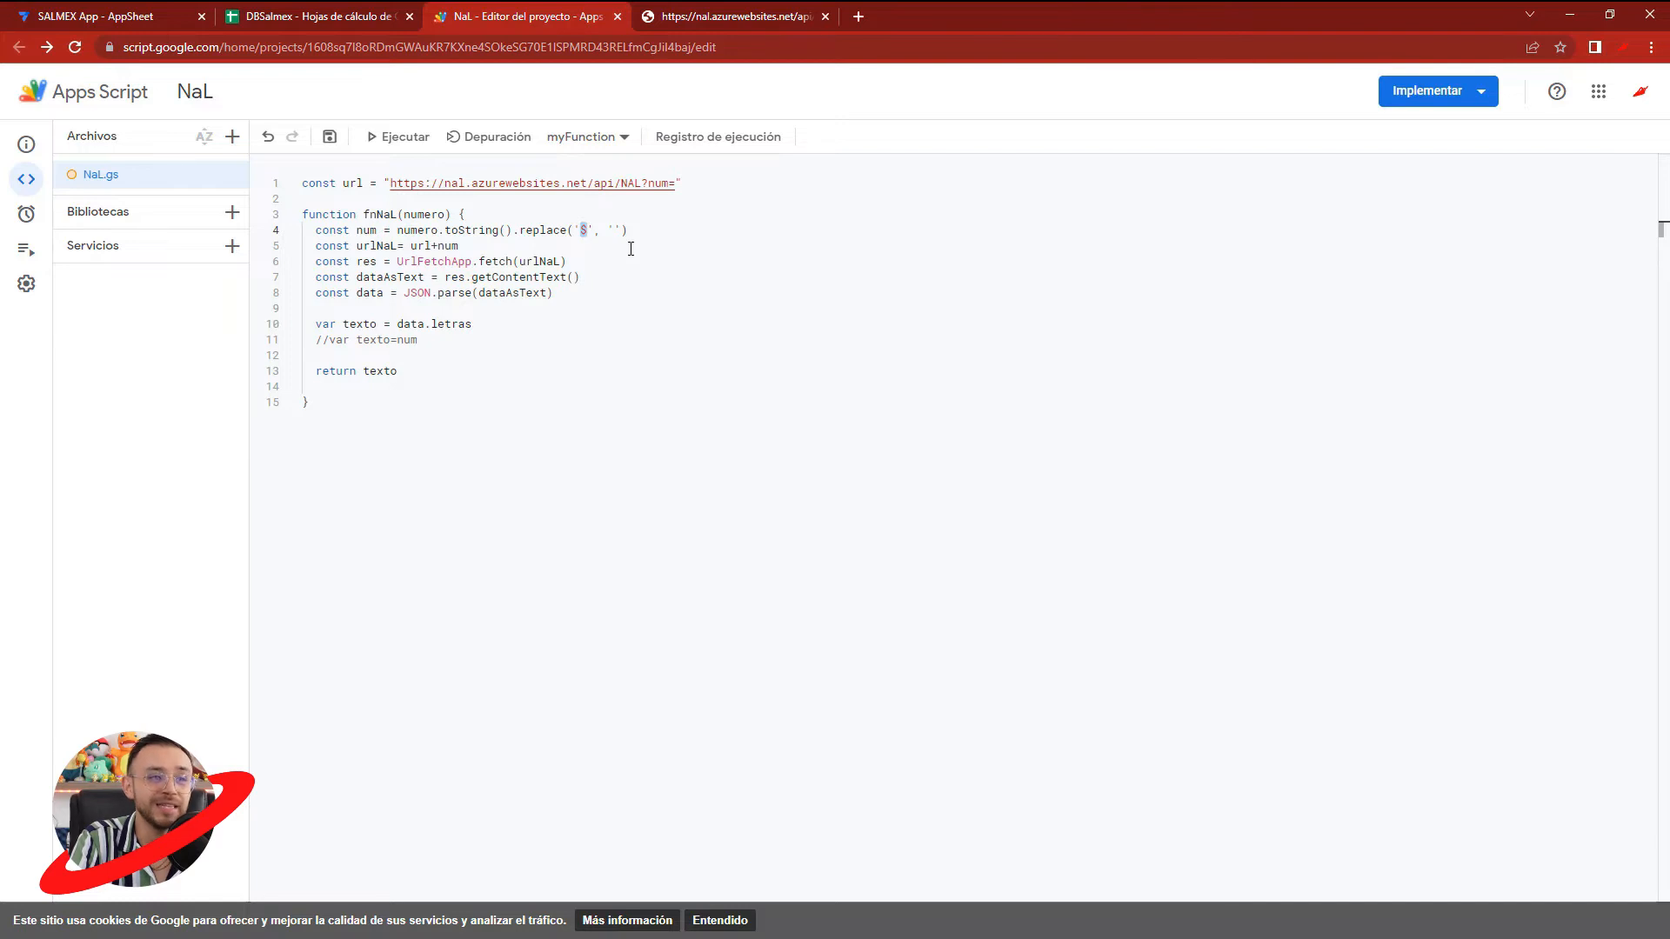
# - Delete the commented-out line //var texto=num from fnNaL and save the Apps Script project
pyautogui.moveTo(417, 342); pyautogui.dragTo(295, 348)
pyautogui.press('BackSpace')
pyautogui.click(327, 139)
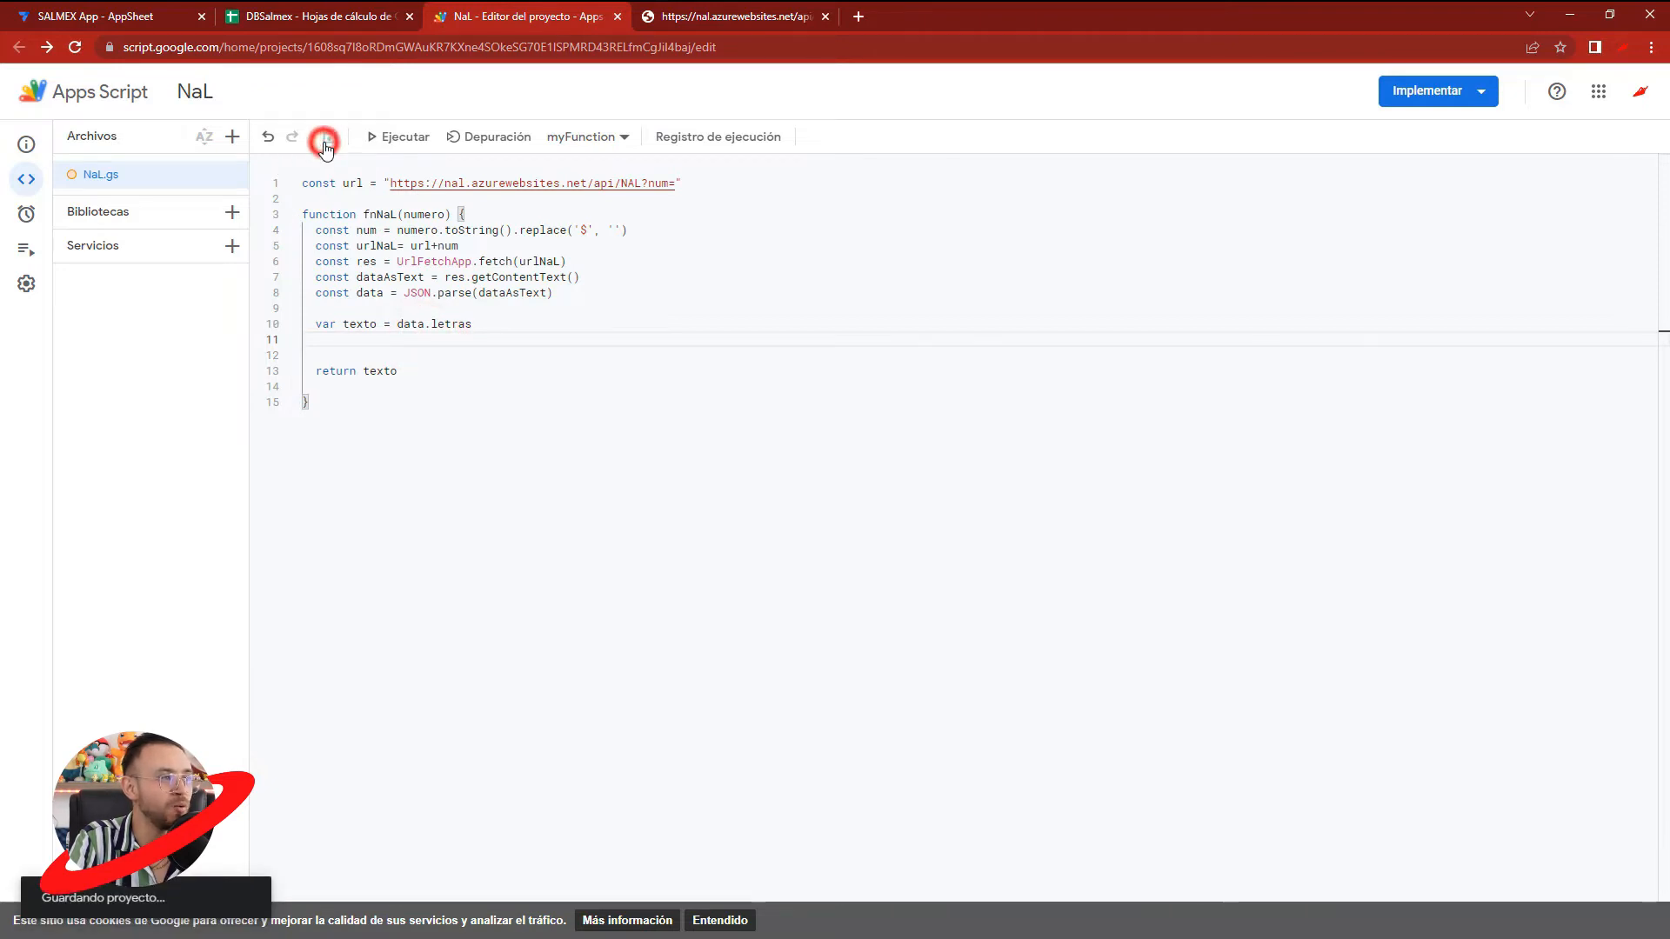
pyautogui.doubleClick(380, 214)
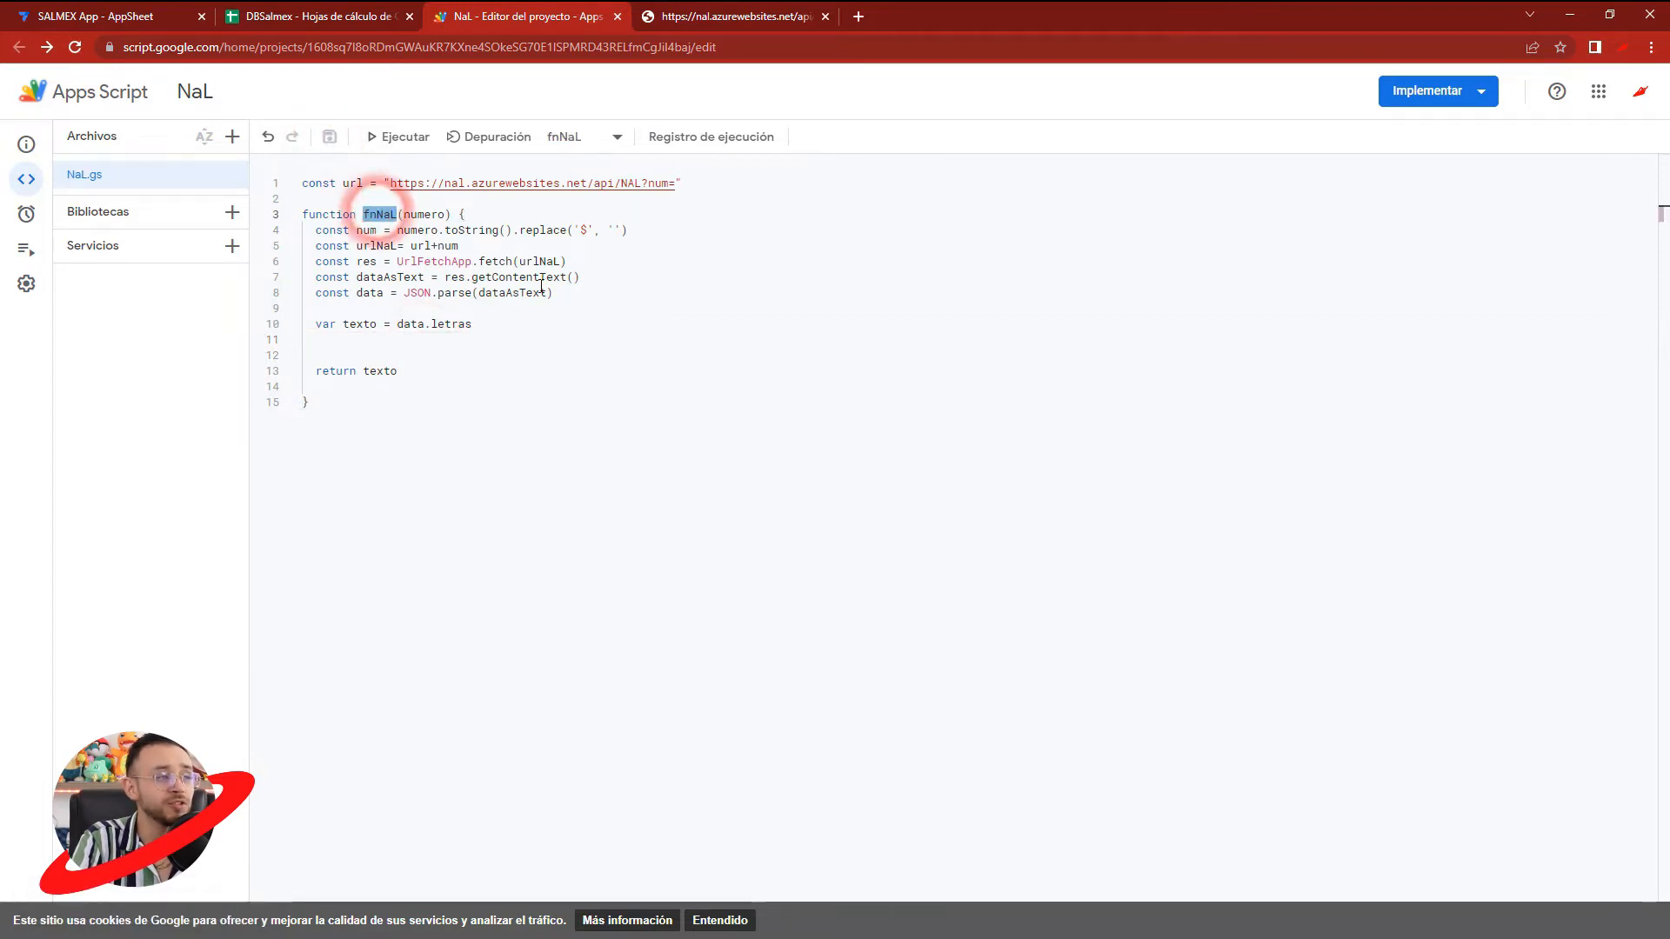
pyautogui.doubleClick(378, 215)
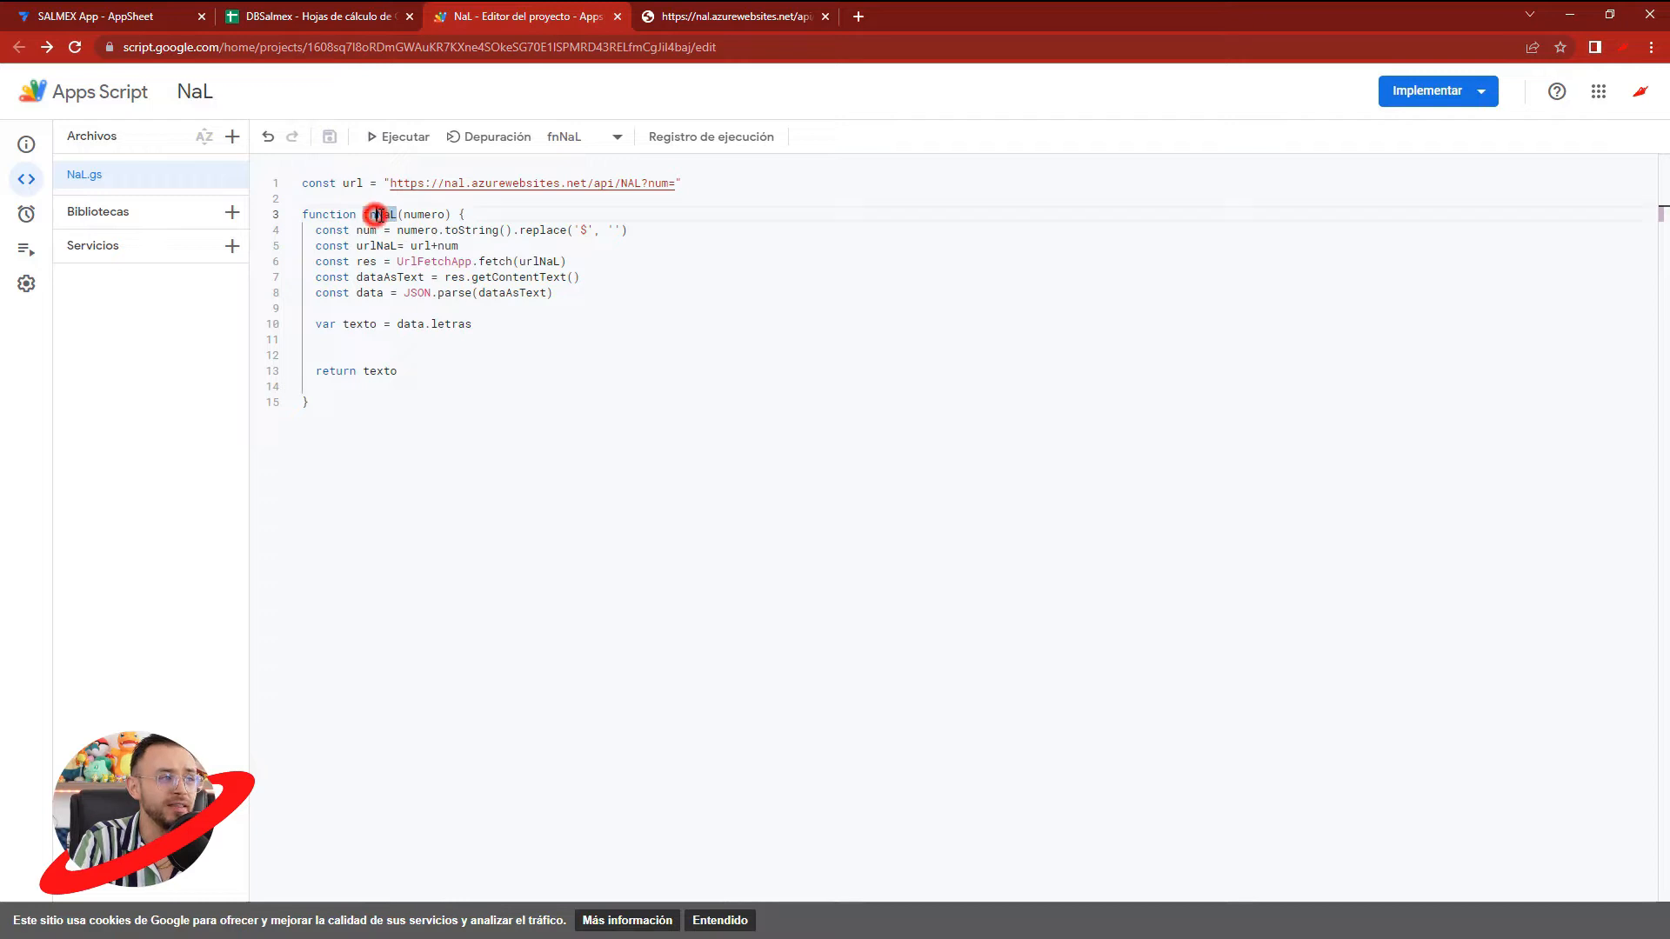
# - Try the formula =TEXTNUMBER(1) in cell J2 of the PurchaseOrder sheet in DBSalmex and clear the cell
pyautogui.click(352, 15)
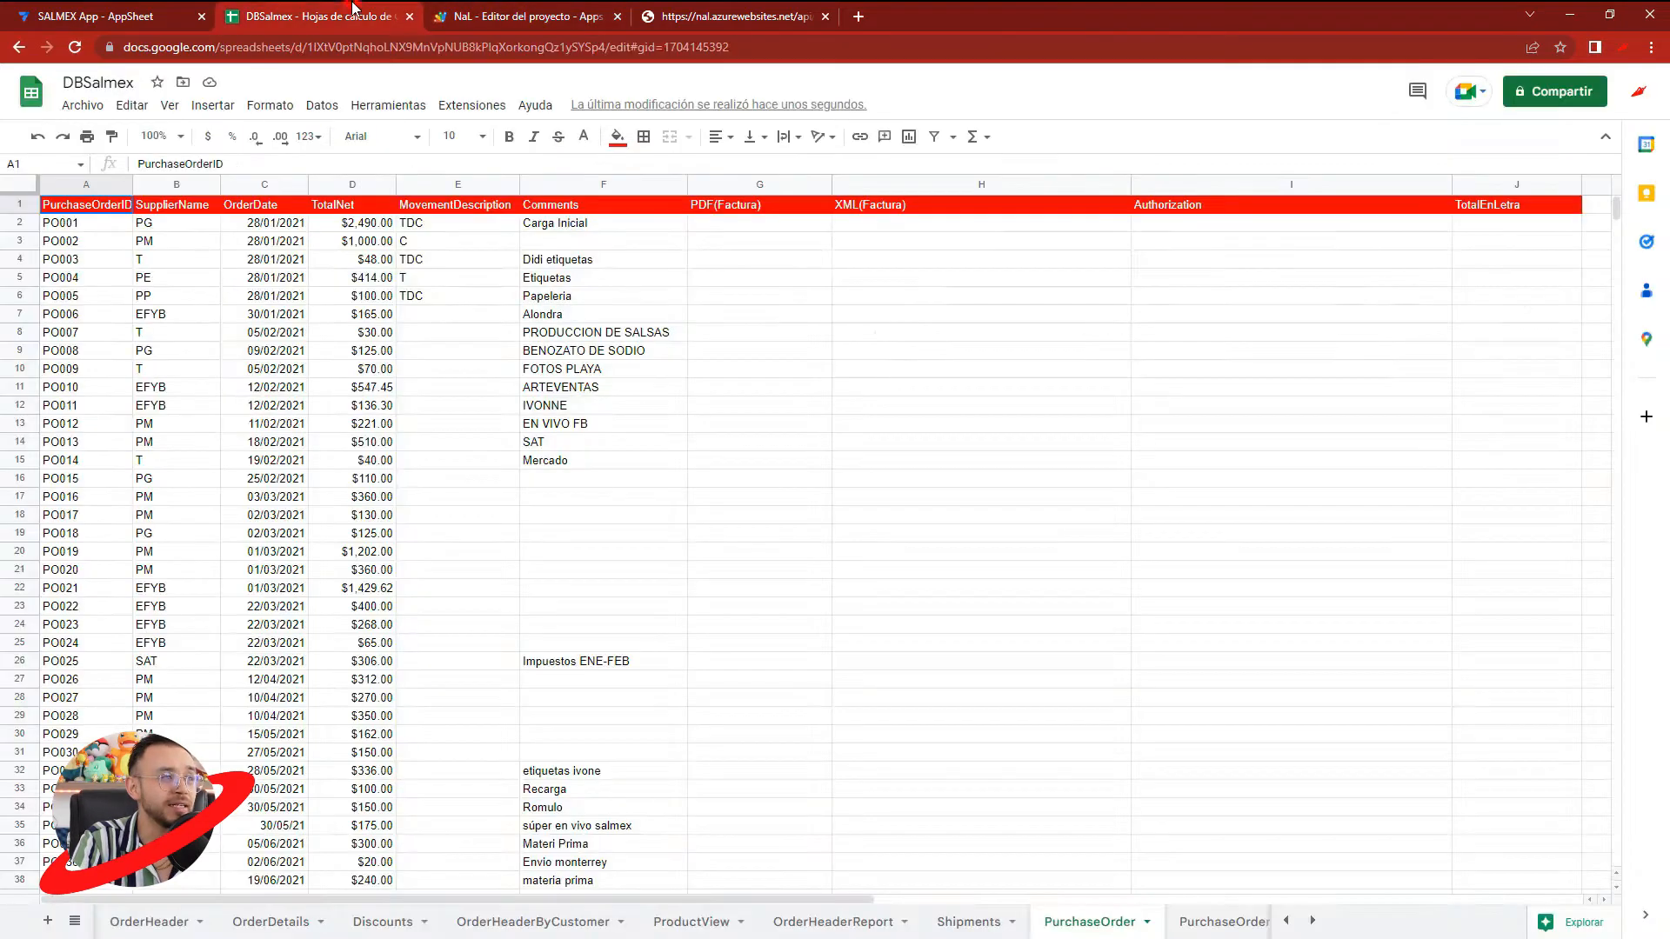
pyautogui.click(894, 275)
pyautogui.click(1496, 228)
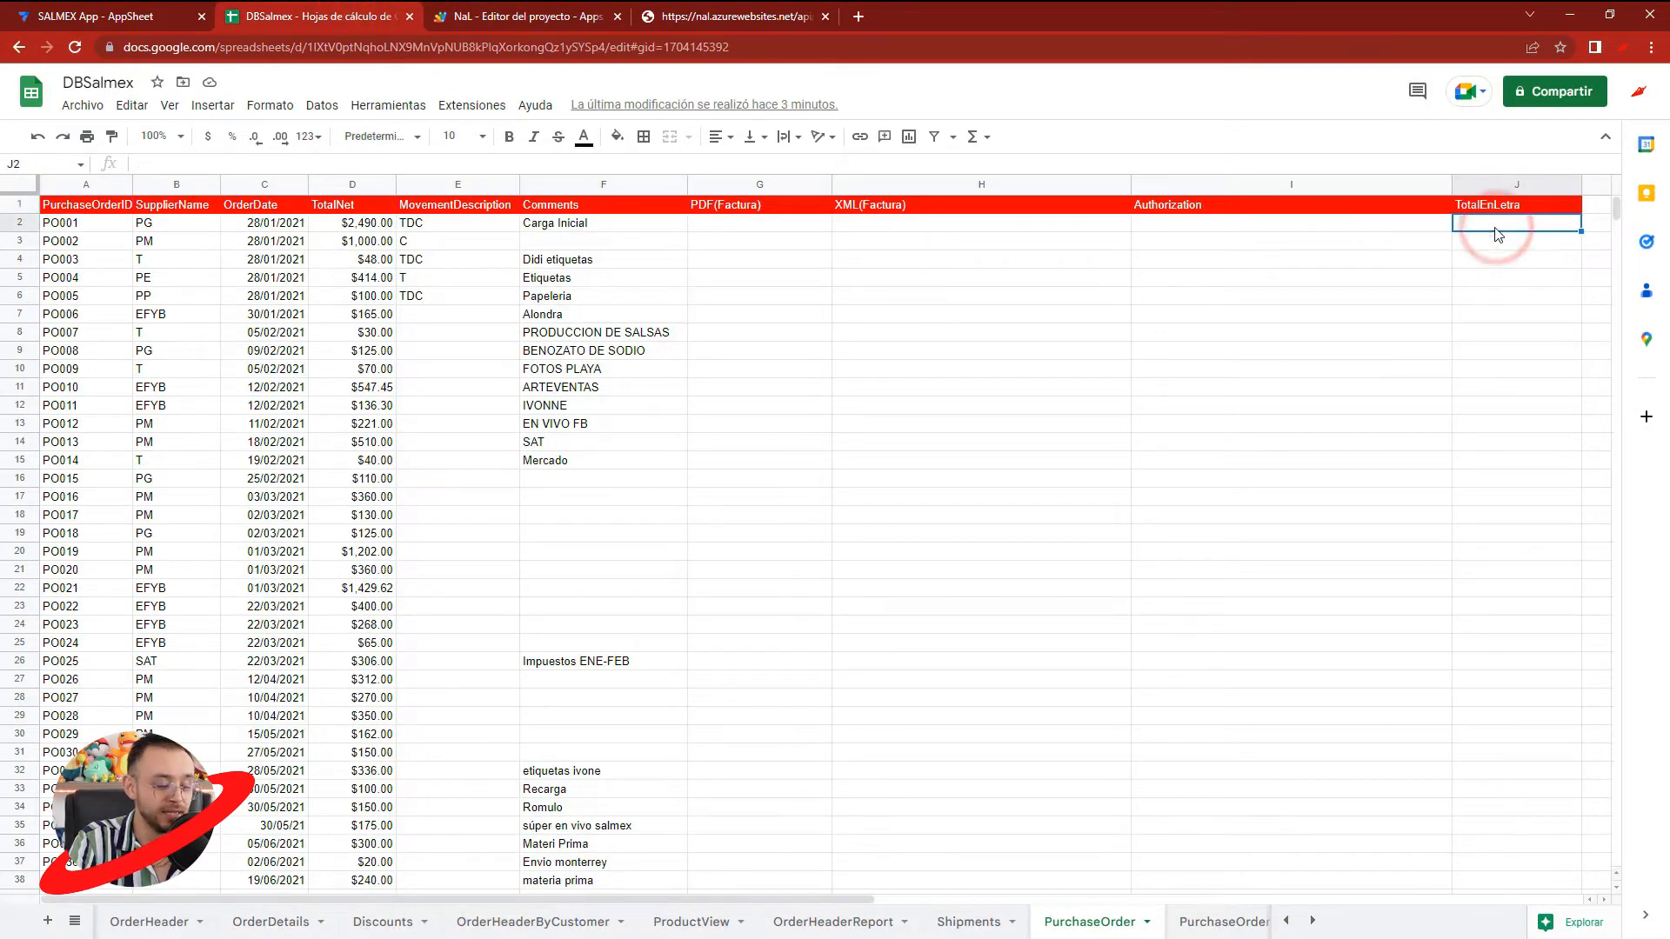
pyautogui.write('=TEX')
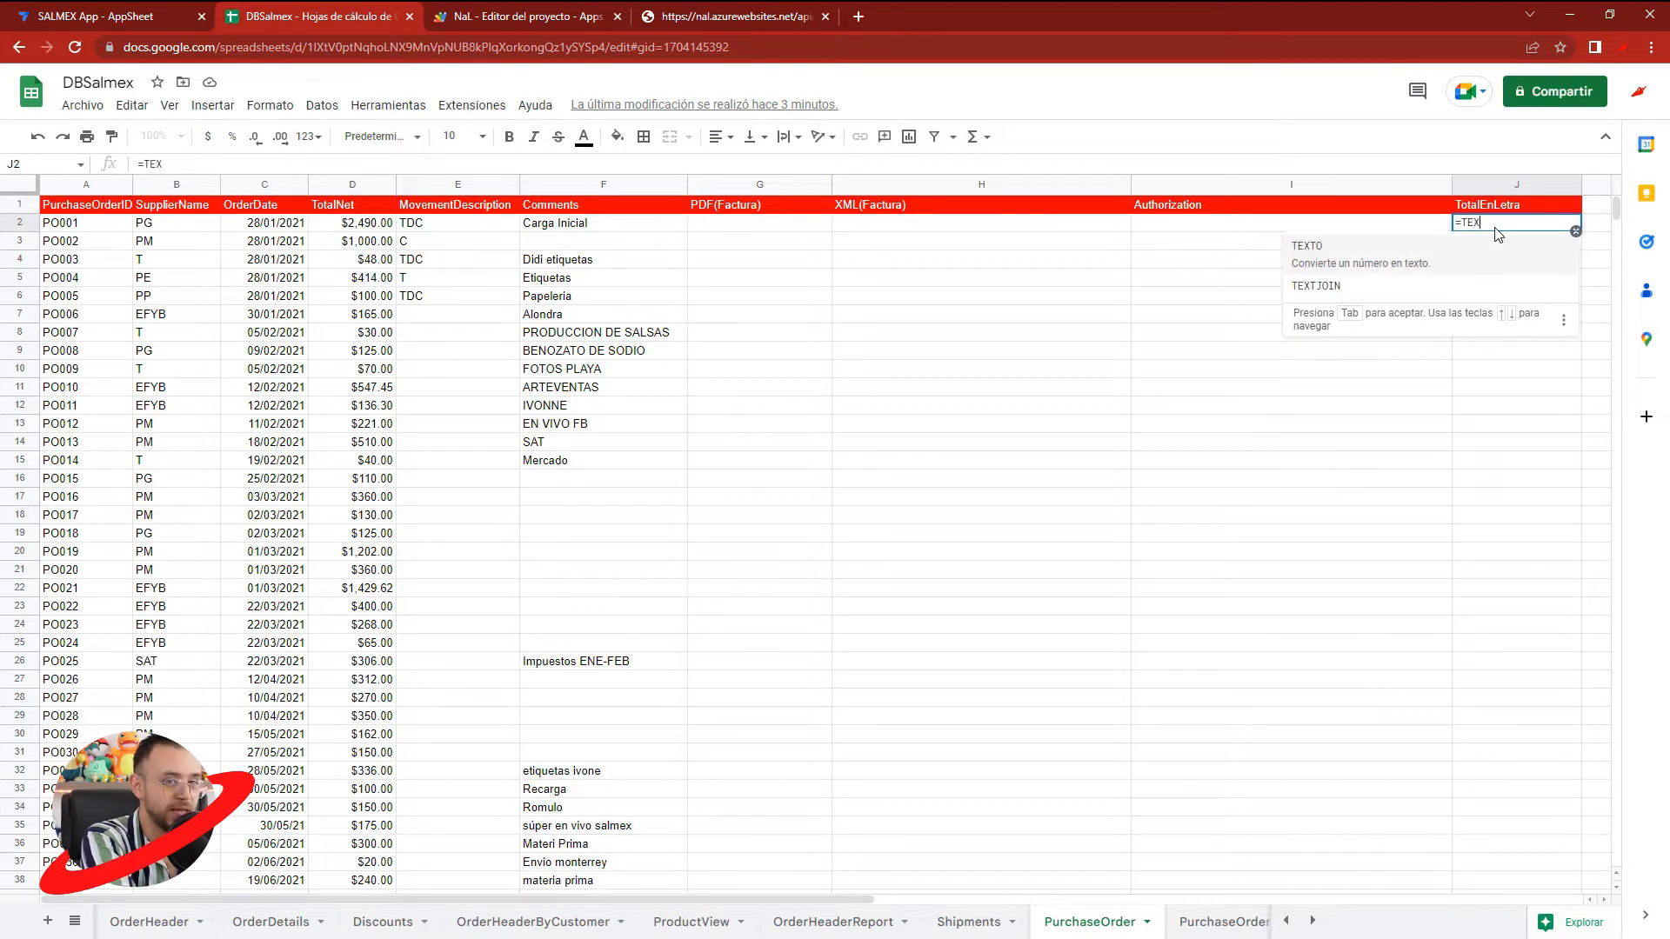
pyautogui.write('TNUMBER(1')
pyautogui.press('Return')
pyautogui.click(1496, 228)
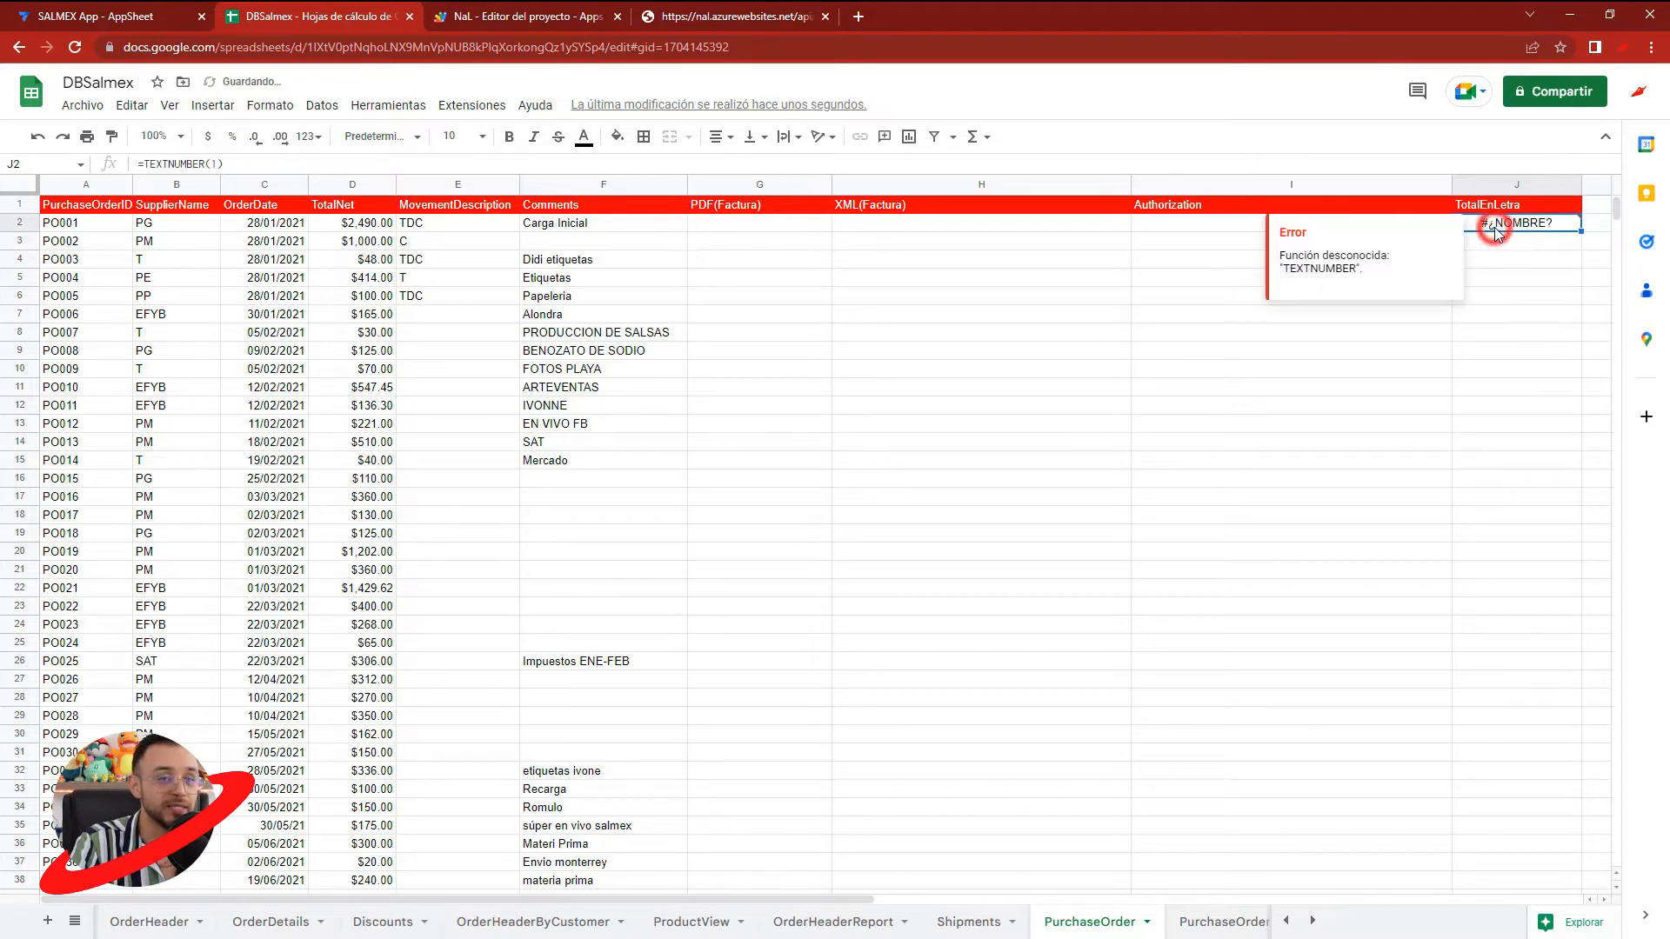
pyautogui.press('Delete')
pyautogui.click(1480, 285)
# - Check the function's name in the script and enter =fnNaL(D2) in cell J2 of the PurchaseOrder sheet
pyautogui.click(1495, 228)
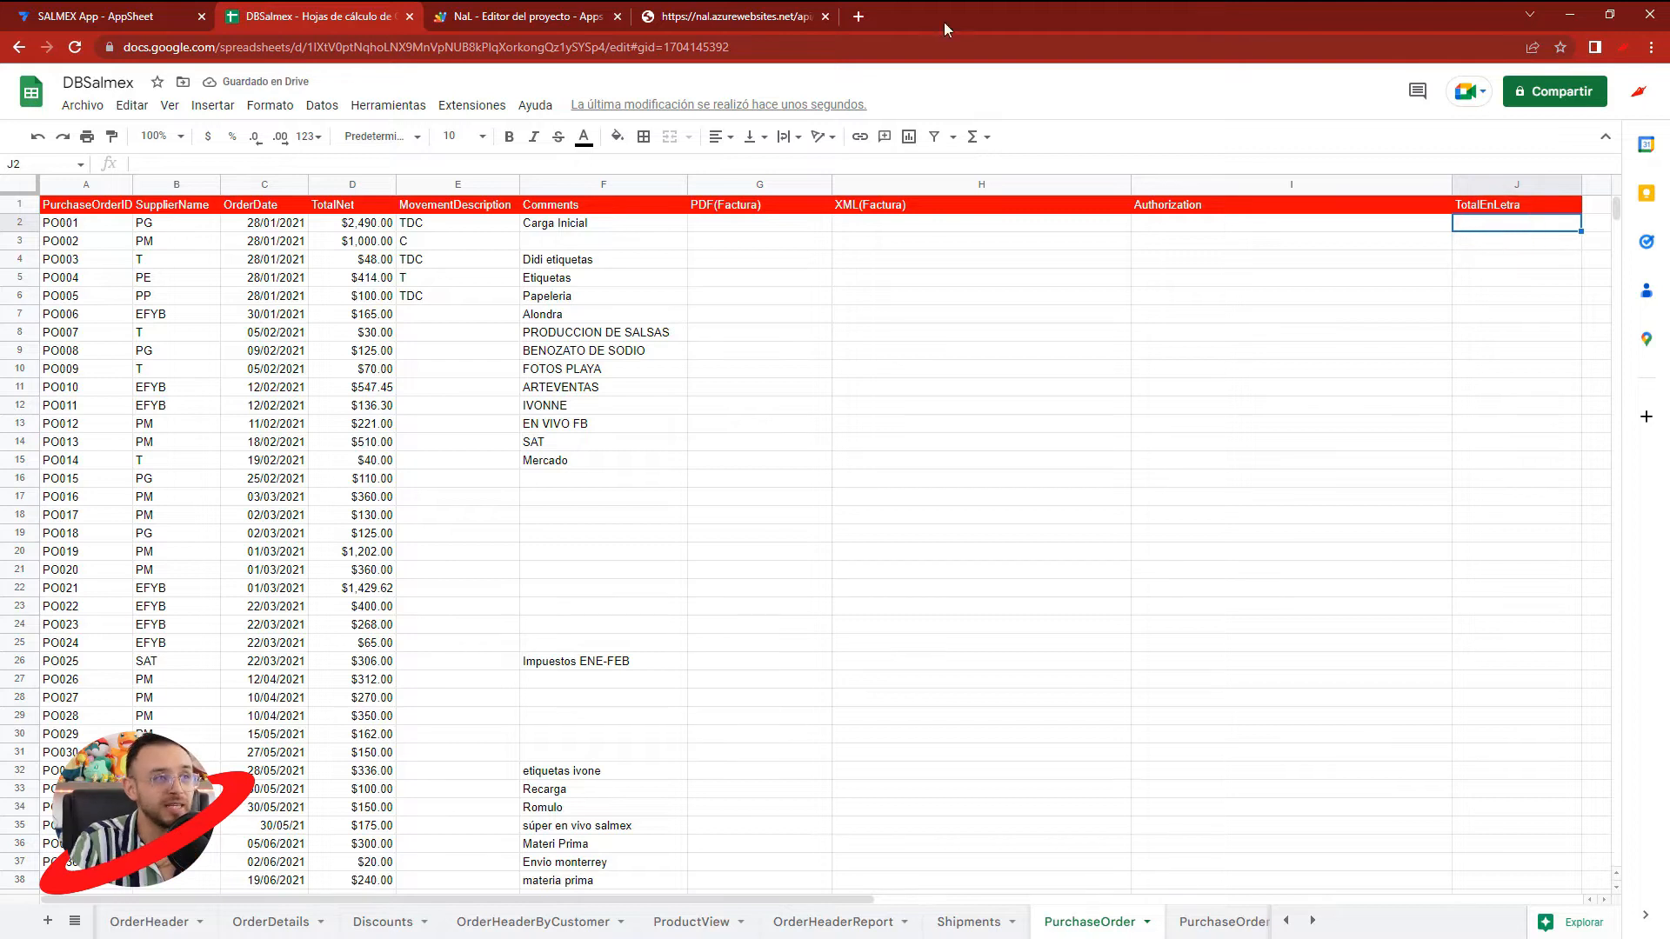
pyautogui.click(745, 9)
pyautogui.click(513, 16)
pyautogui.doubleClick(383, 214)
pyautogui.click(321, 16)
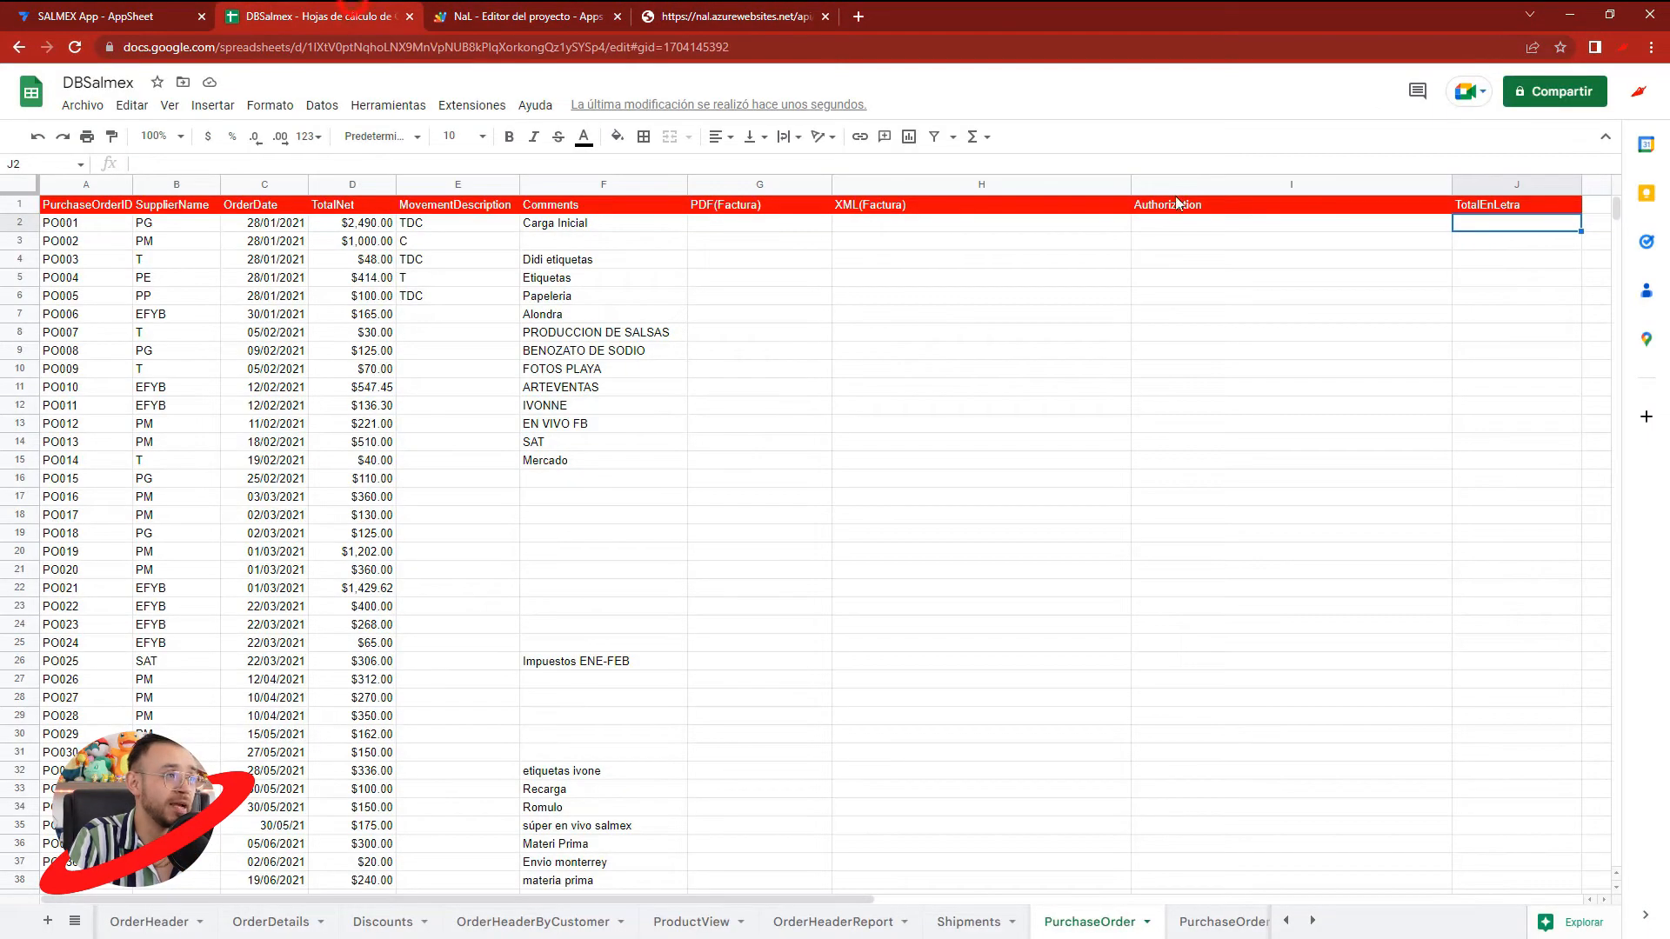
pyautogui.write('?')
pyautogui.write('=')
pyautogui.write('fnNaL')
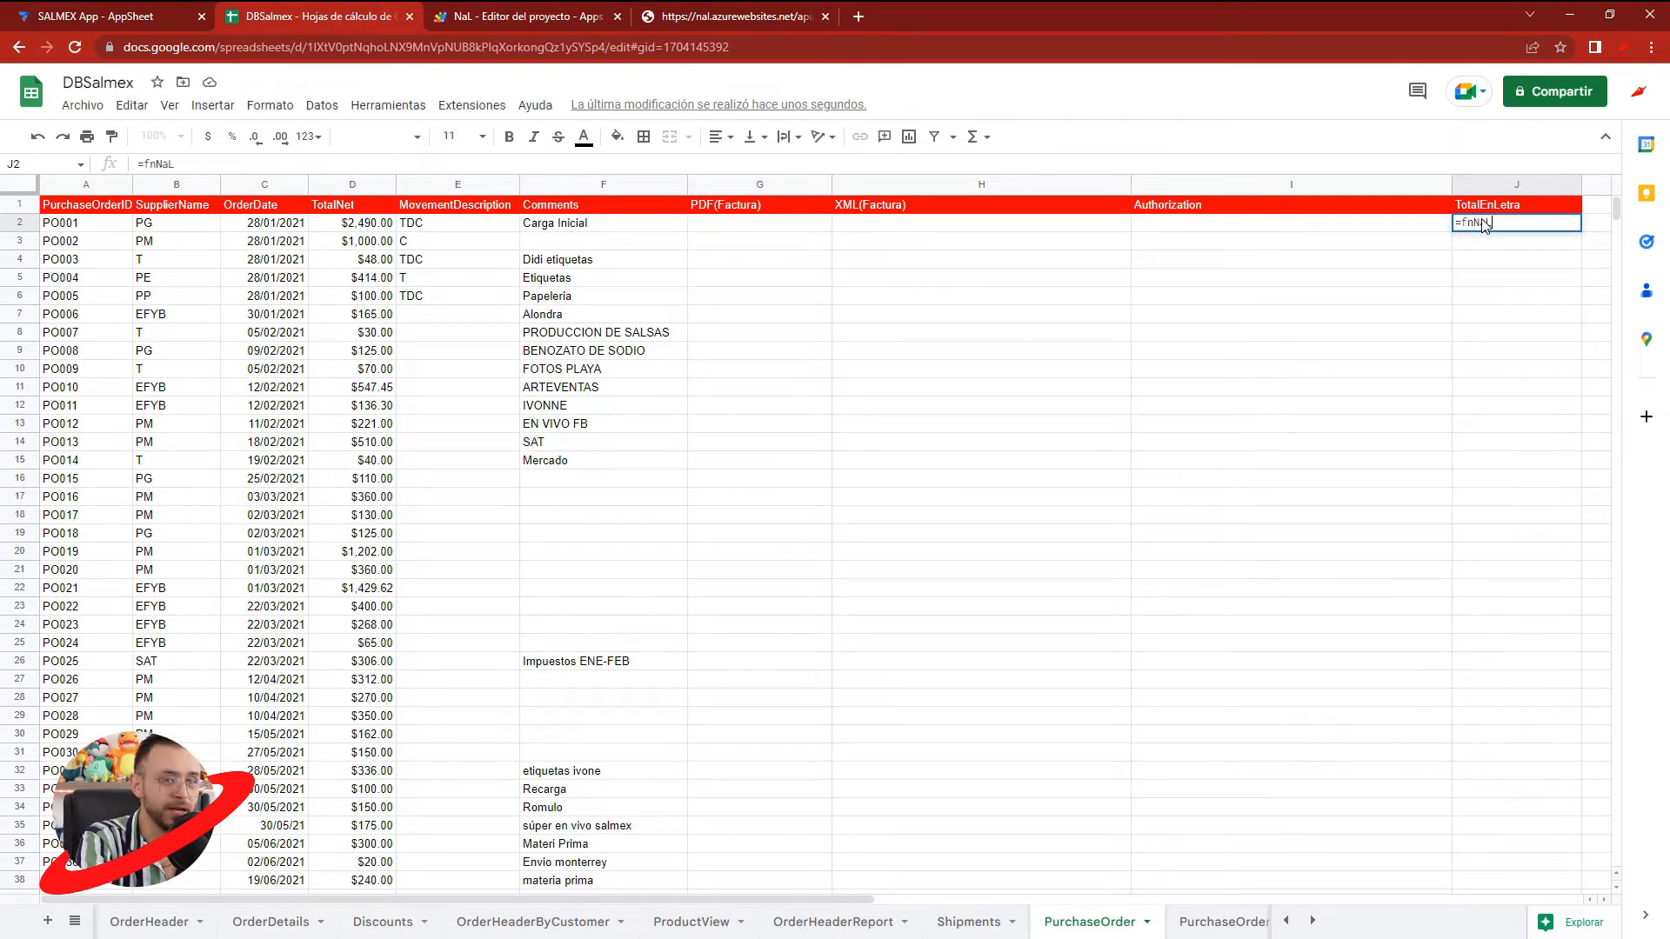
pyautogui.write('(')
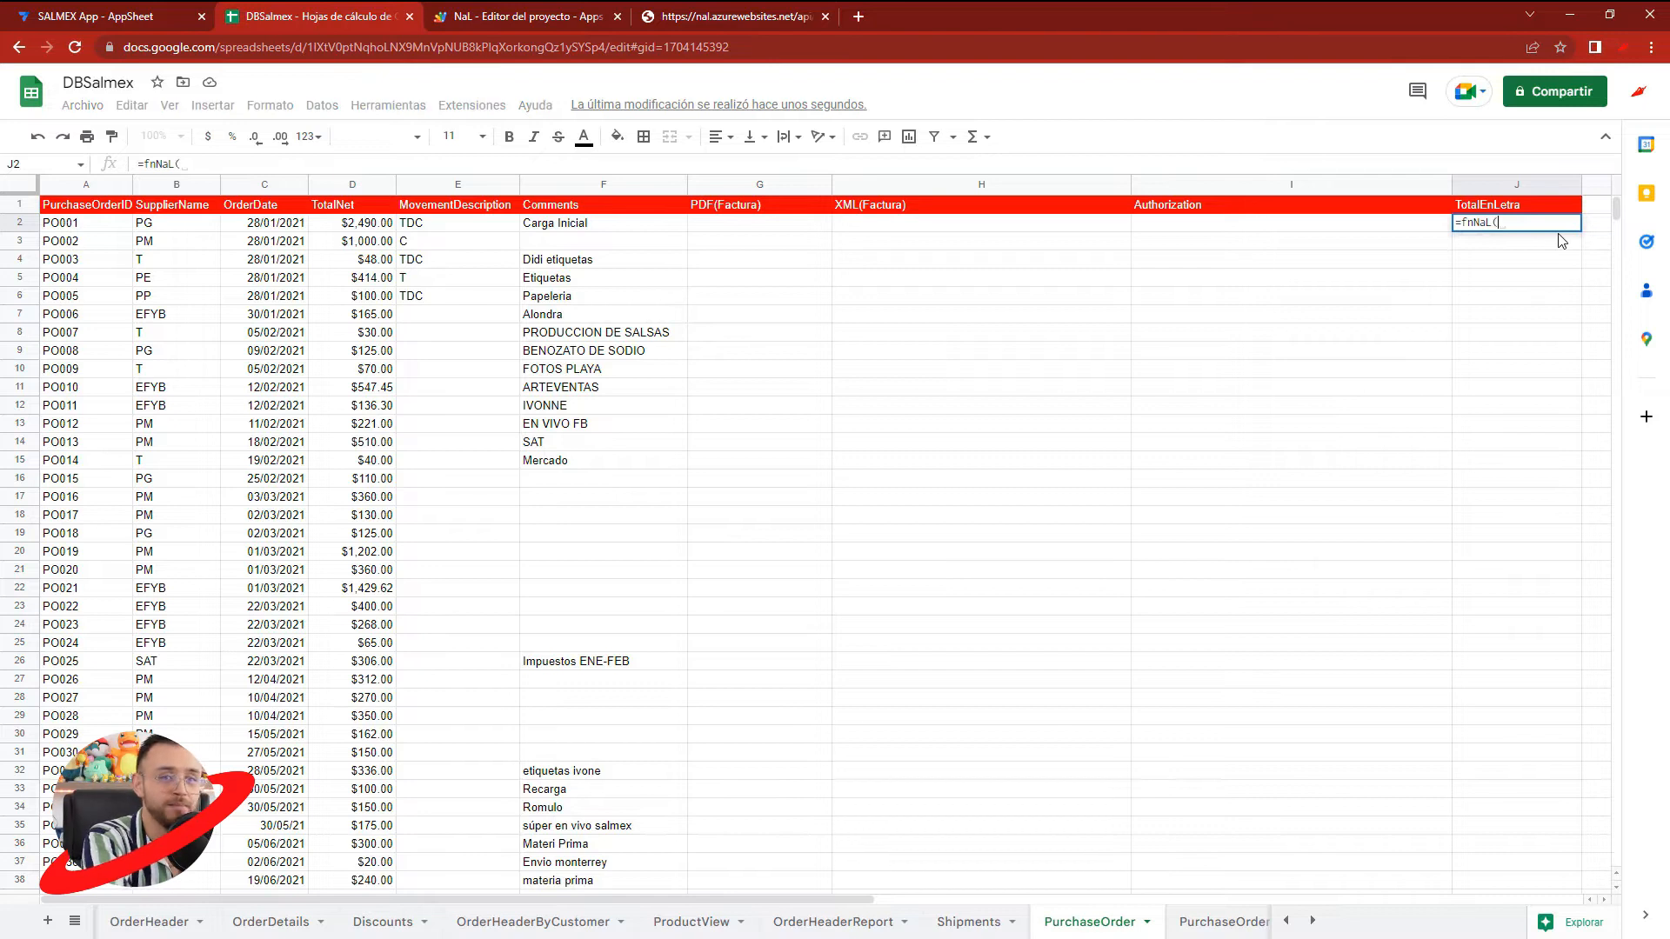
pyautogui.click(357, 226)
pyautogui.write(')')
pyautogui.press('Return')
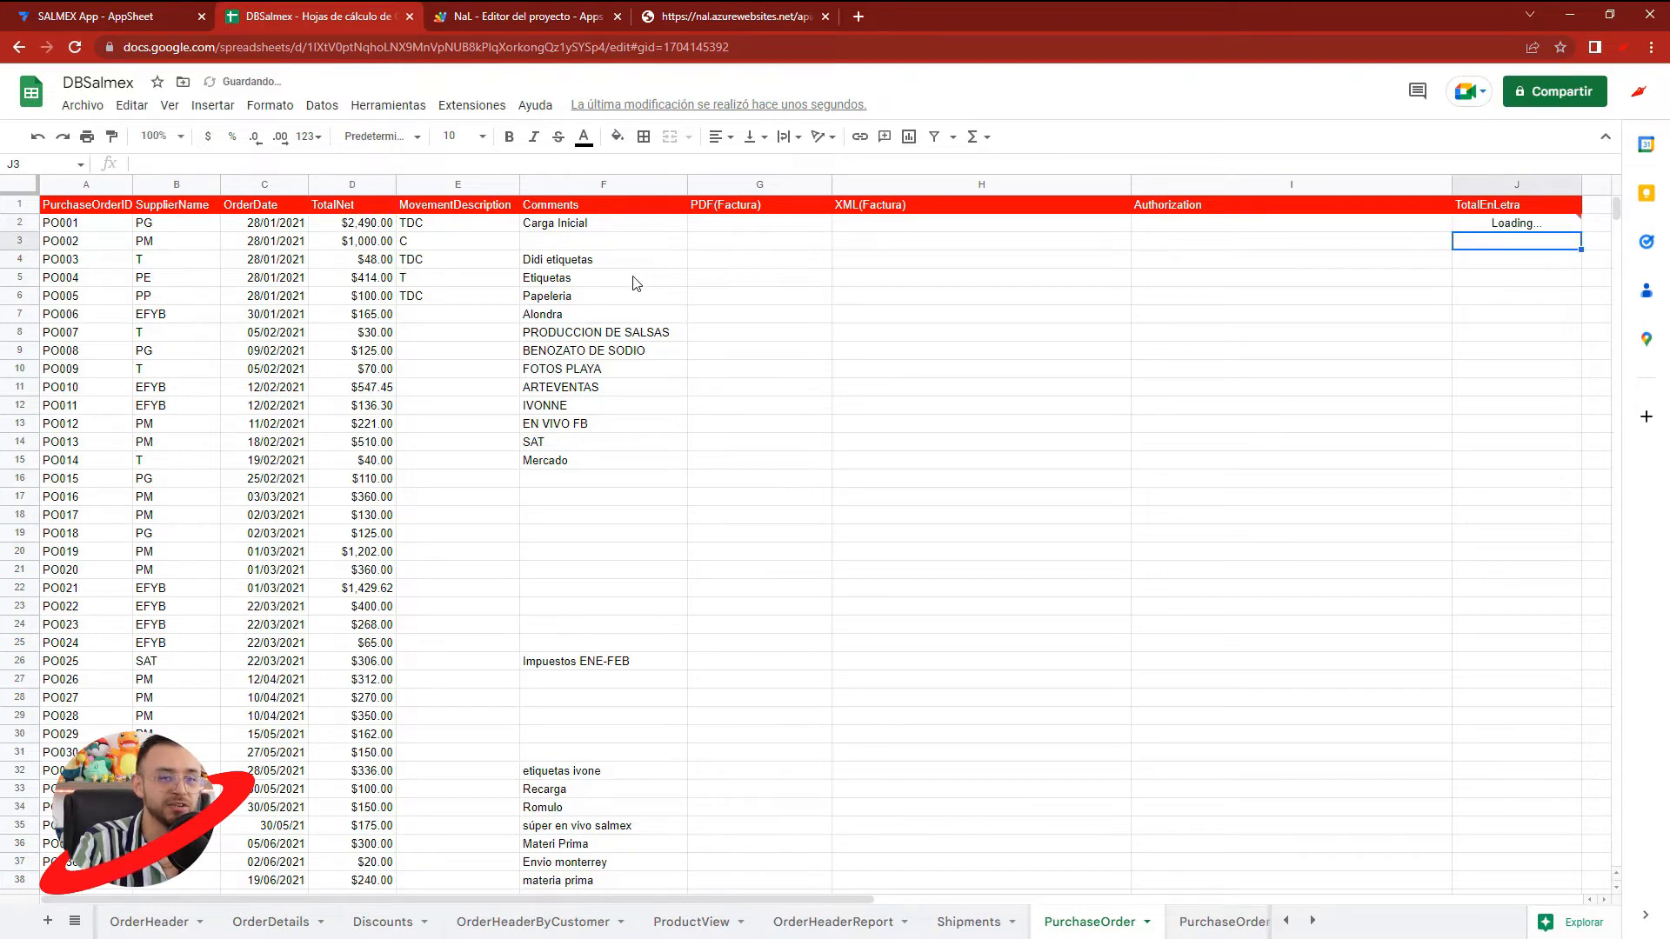
# - Fit column J's width to its contents and compare the words in J2 with the TotalNet value in D2
pyautogui.doubleClick(1580, 184)
pyautogui.moveTo(815, 896); pyautogui.dragTo(875, 893)
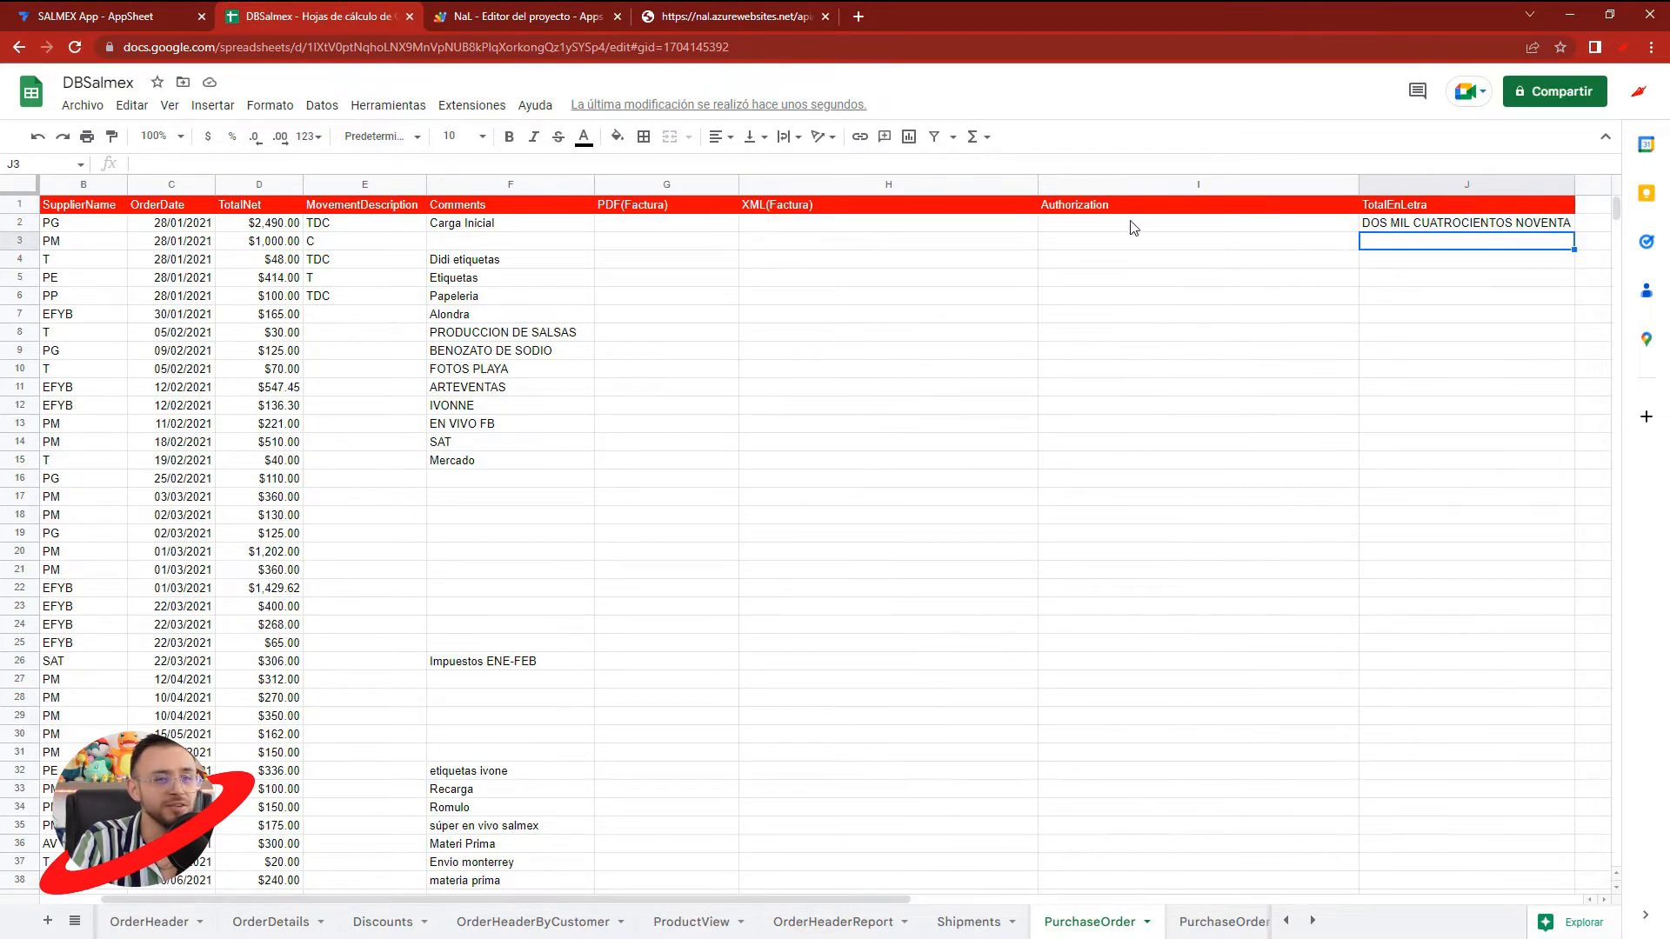
pyautogui.click(238, 226)
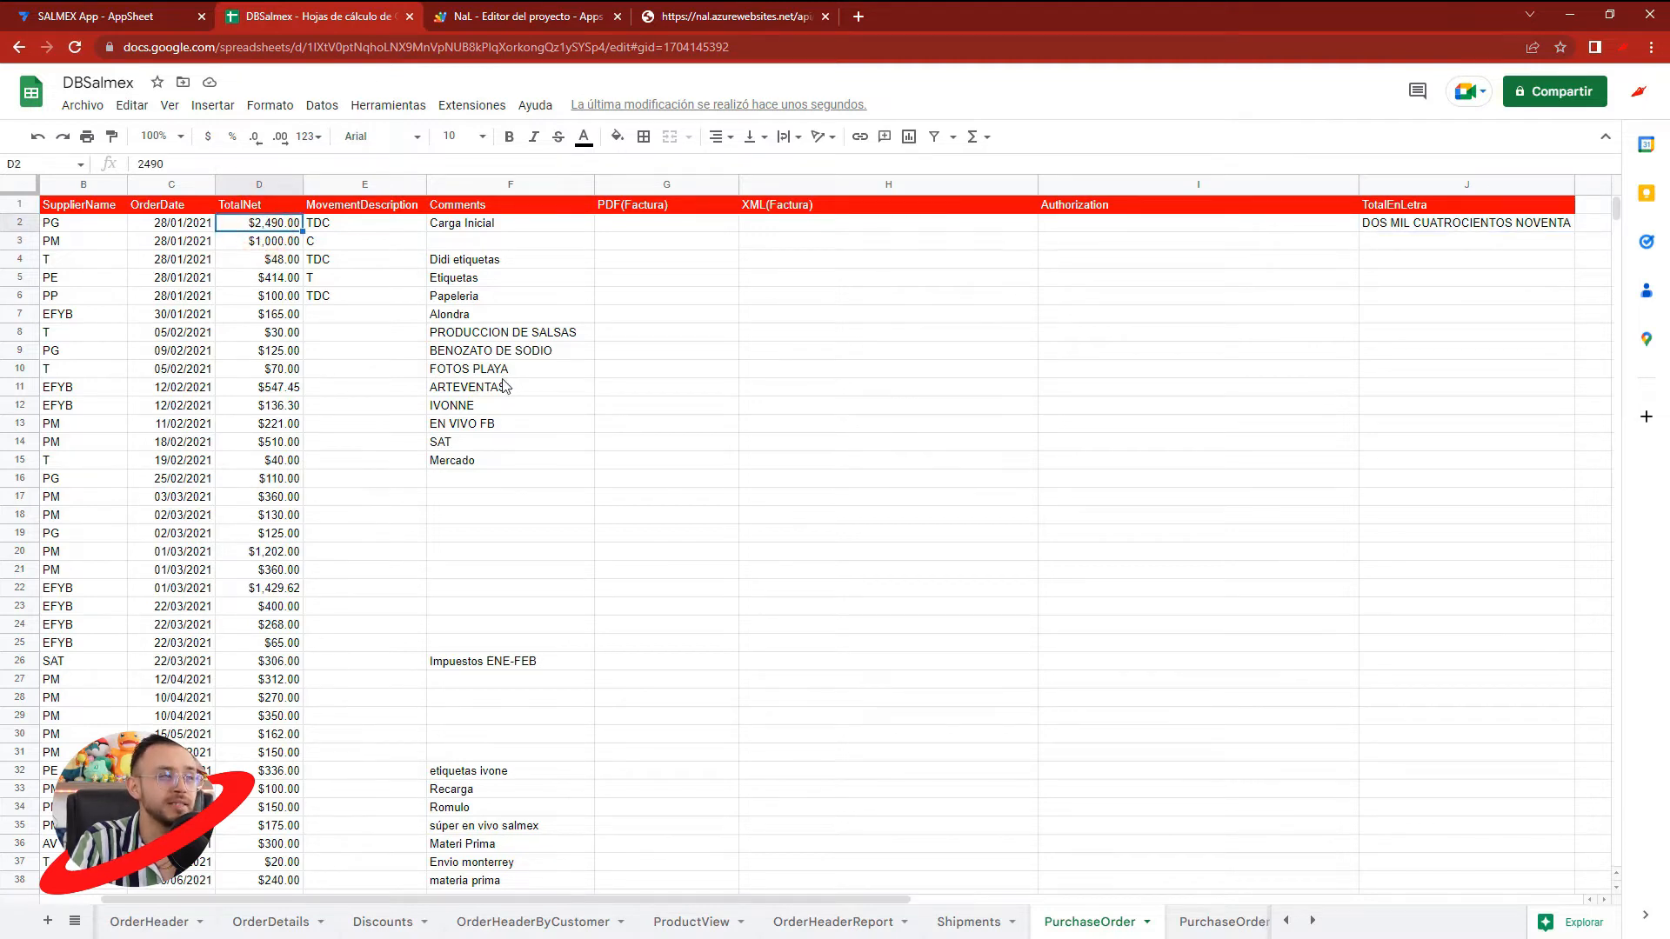
pyautogui.click(1472, 227)
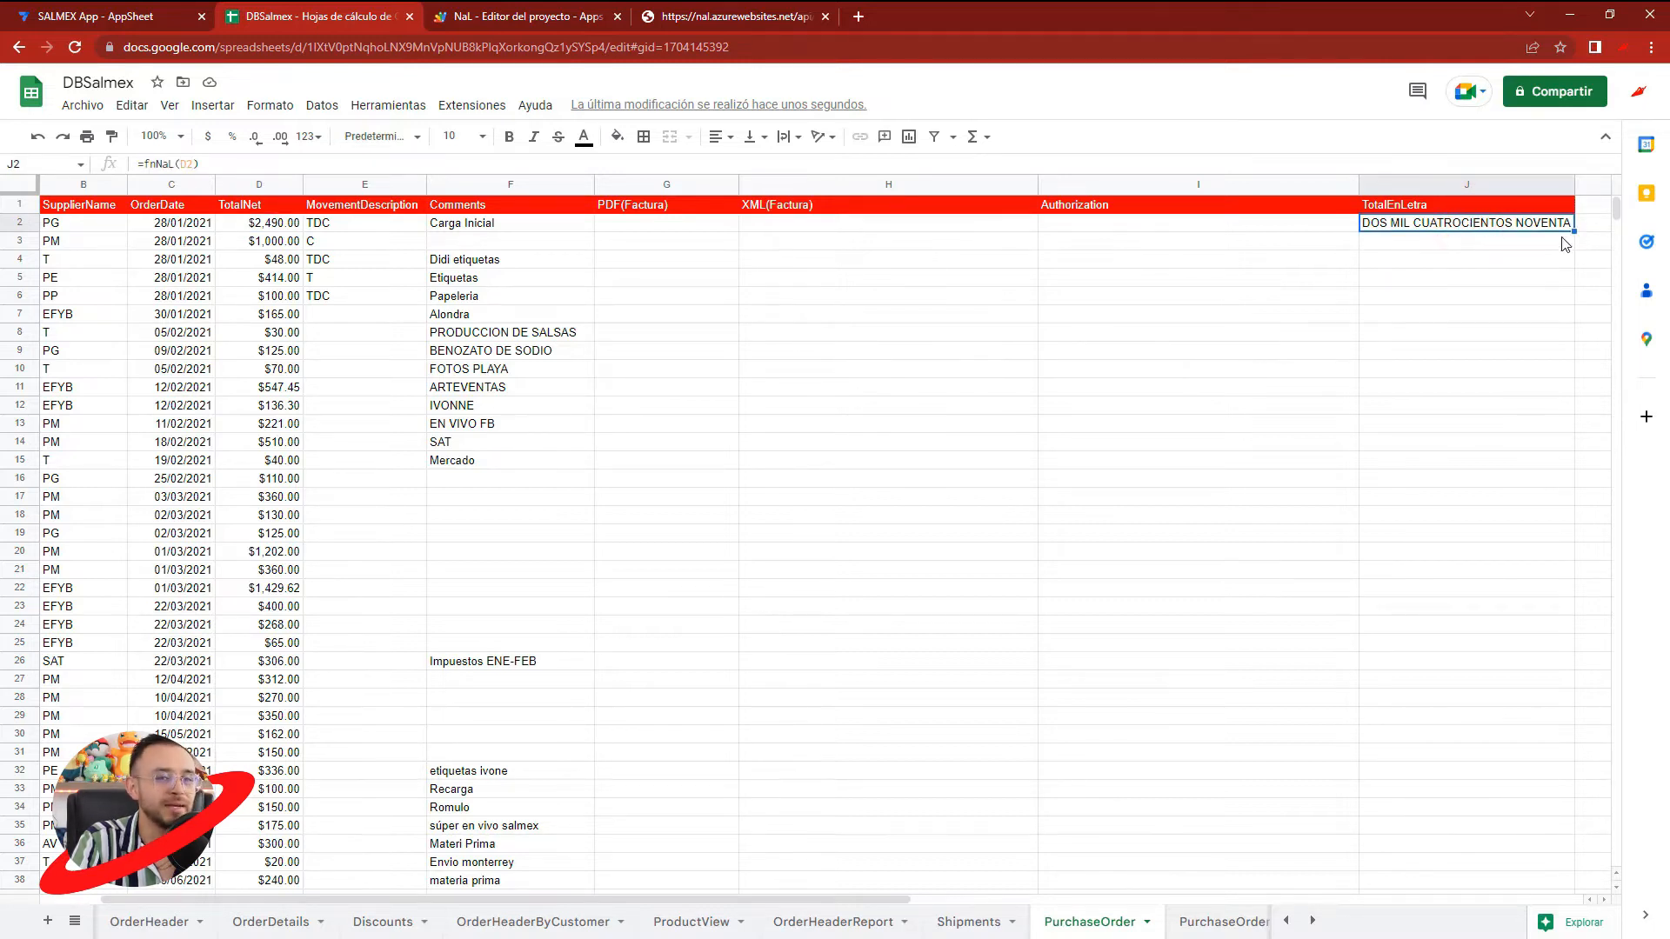
# - Copy the fnNaL formula from cell J2 to the whole of column J
pyautogui.click(1537, 227)
pyautogui.hotkey('ctrl', 'c')
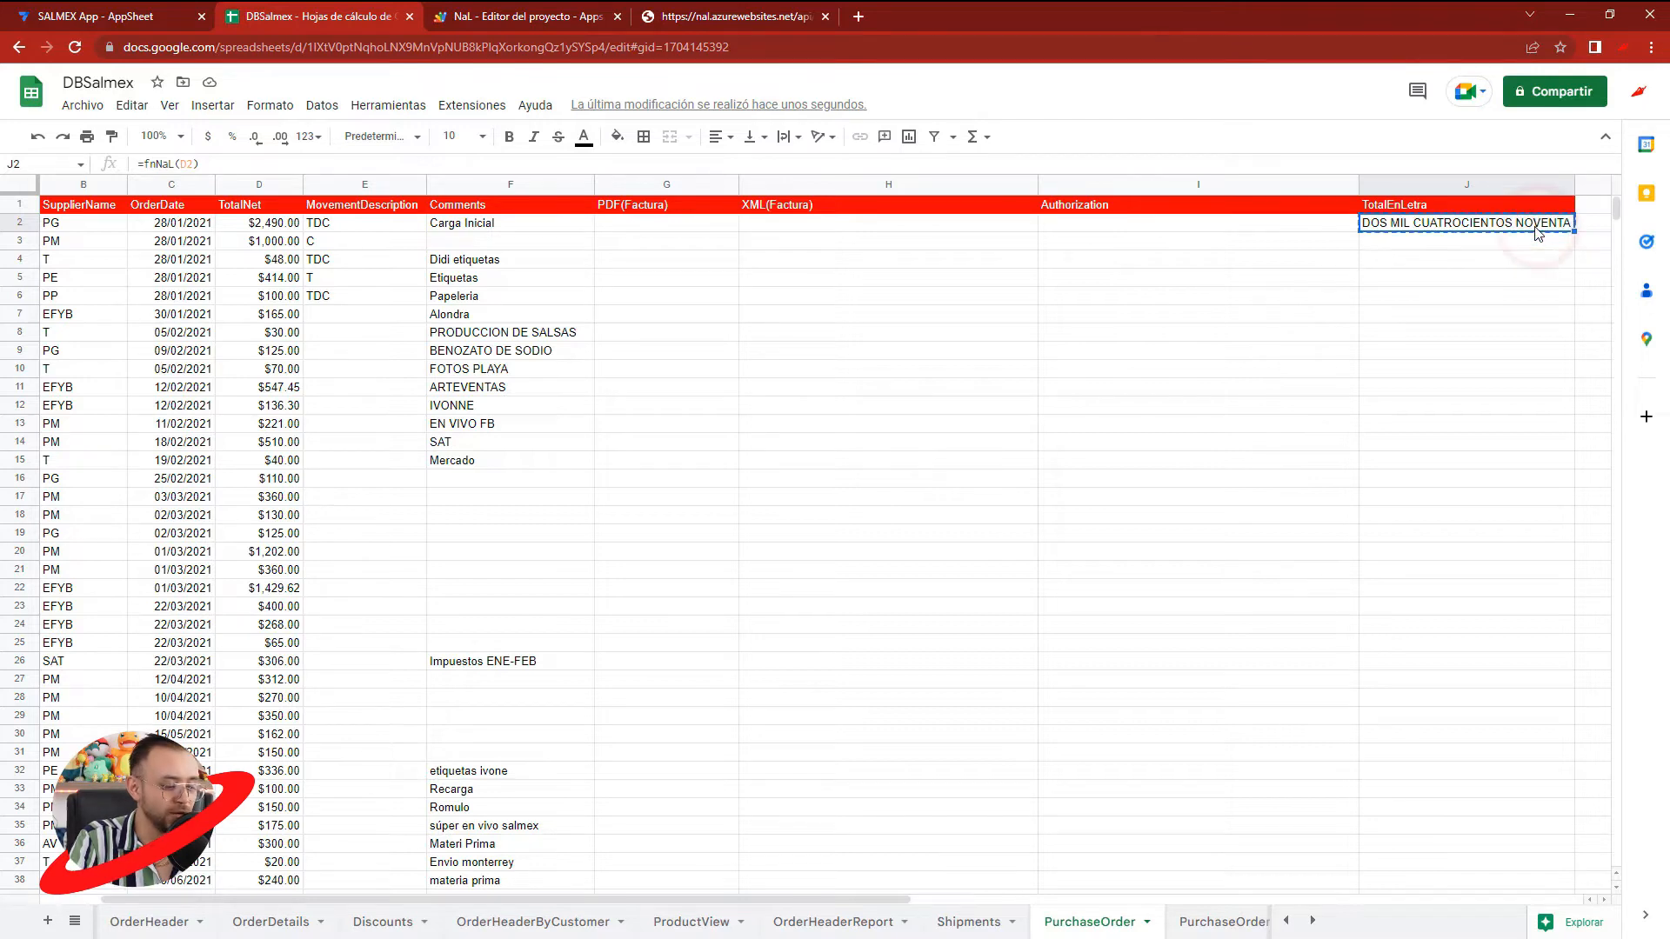
pyautogui.click(1440, 182)
pyautogui.hotkey('ctrl', 'v')
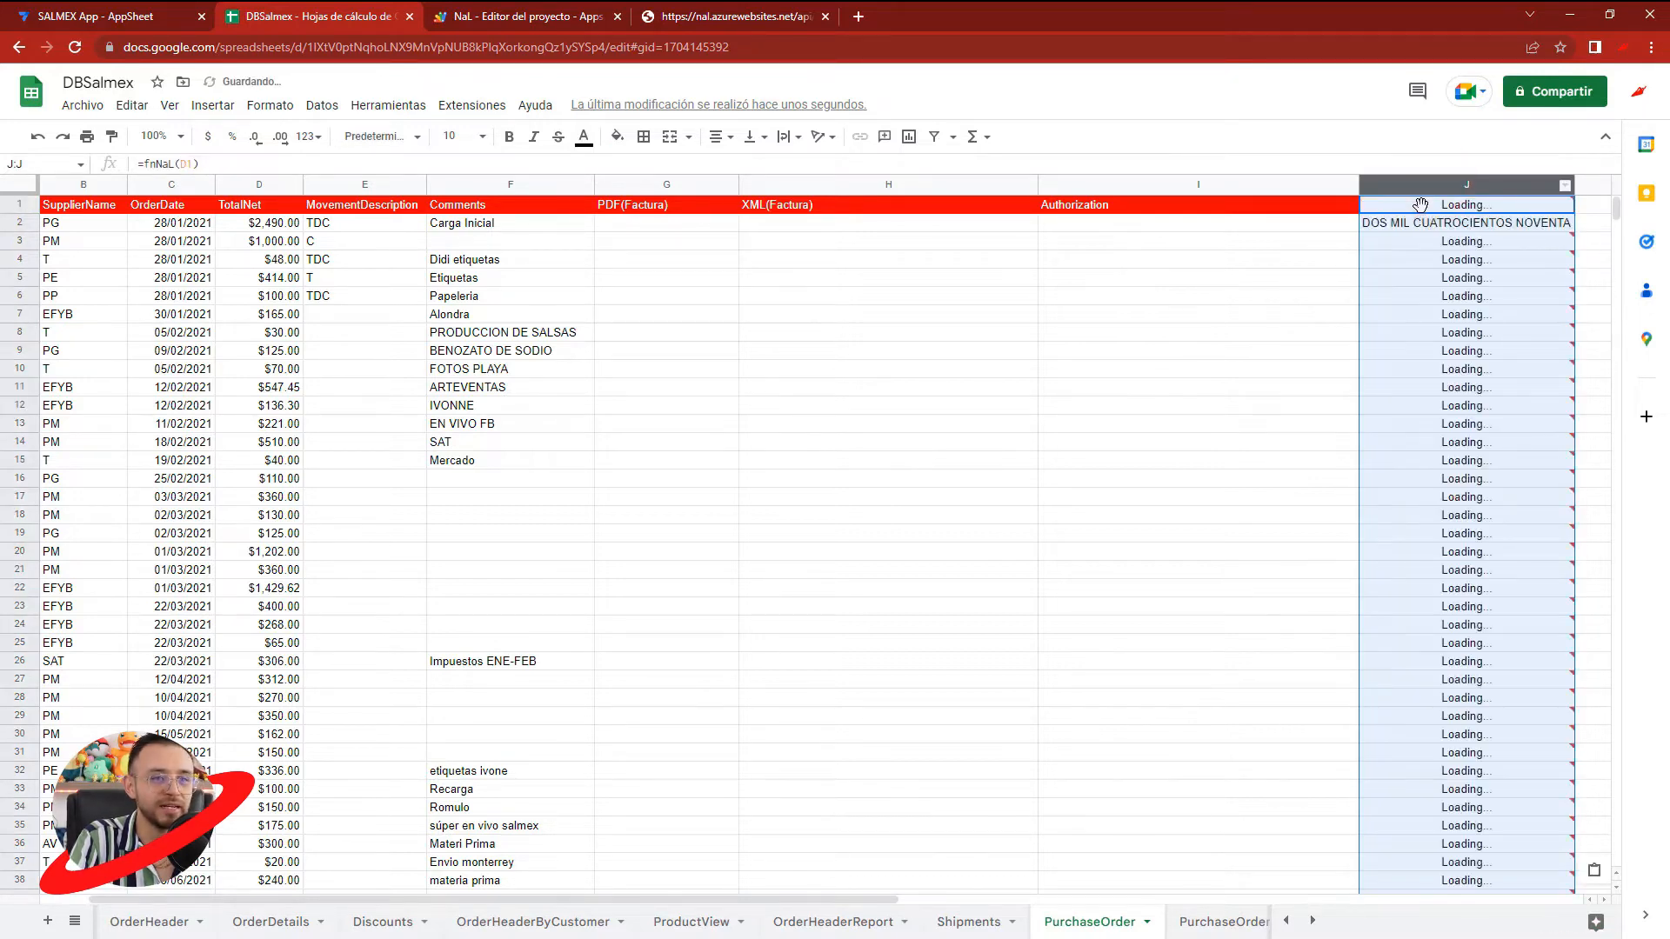
# - Replace the formula in header cell J1 with the text TotalEnLetaAS
pyautogui.click(1450, 207)
pyautogui.write('TotalE')
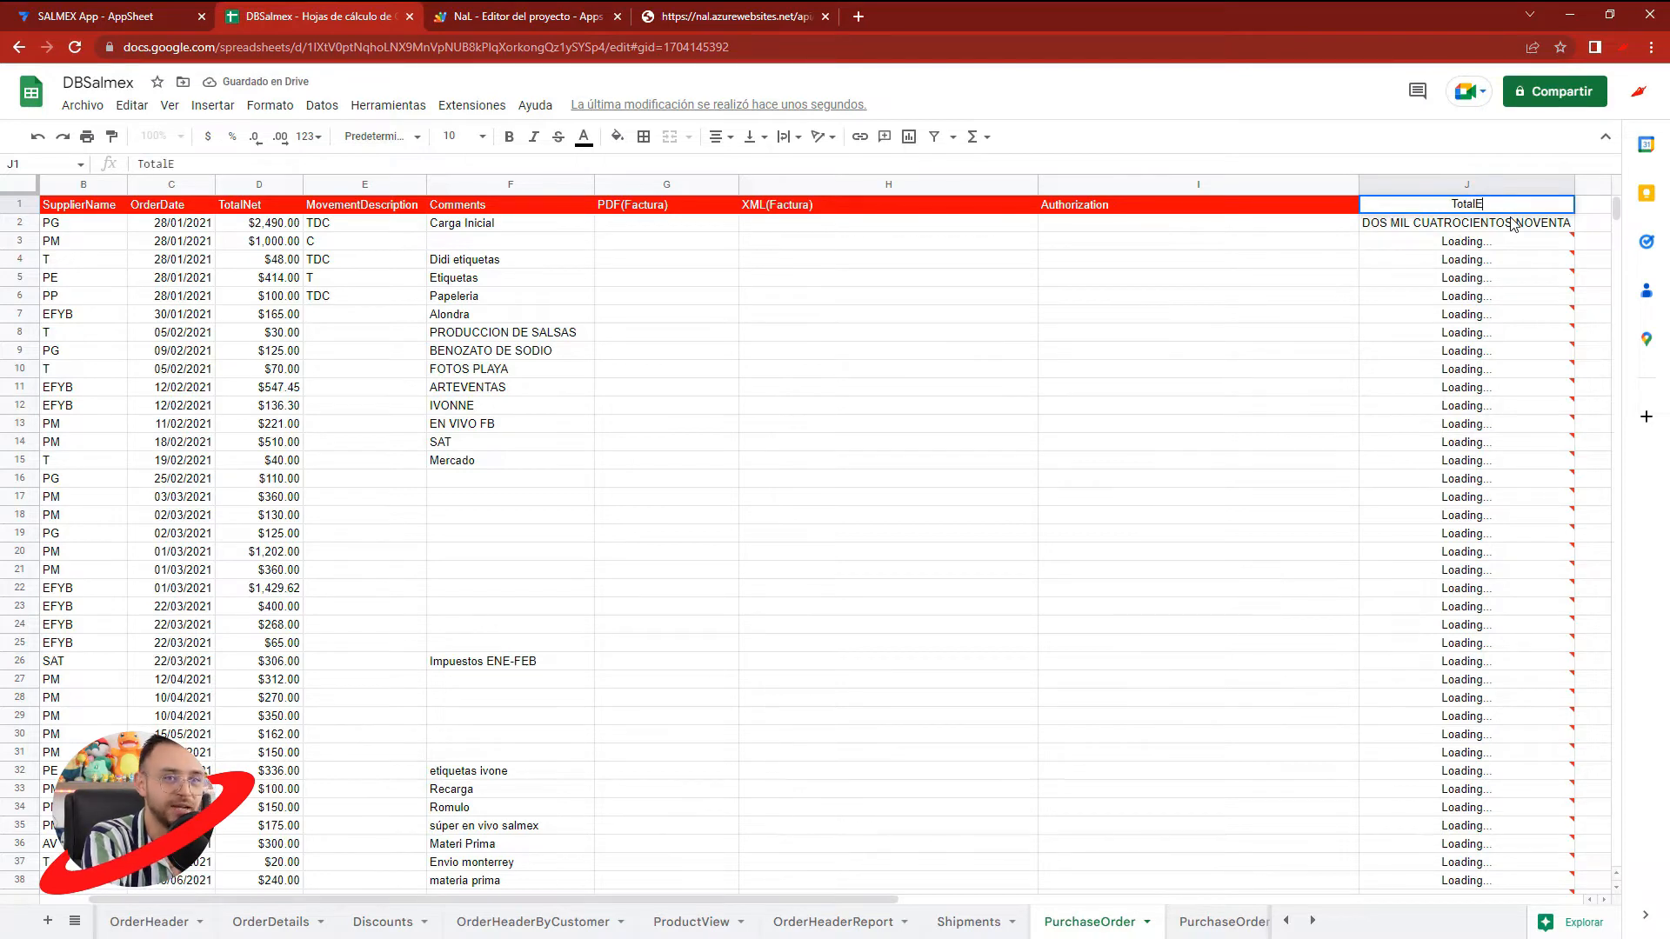
pyautogui.write('nLetaAS')
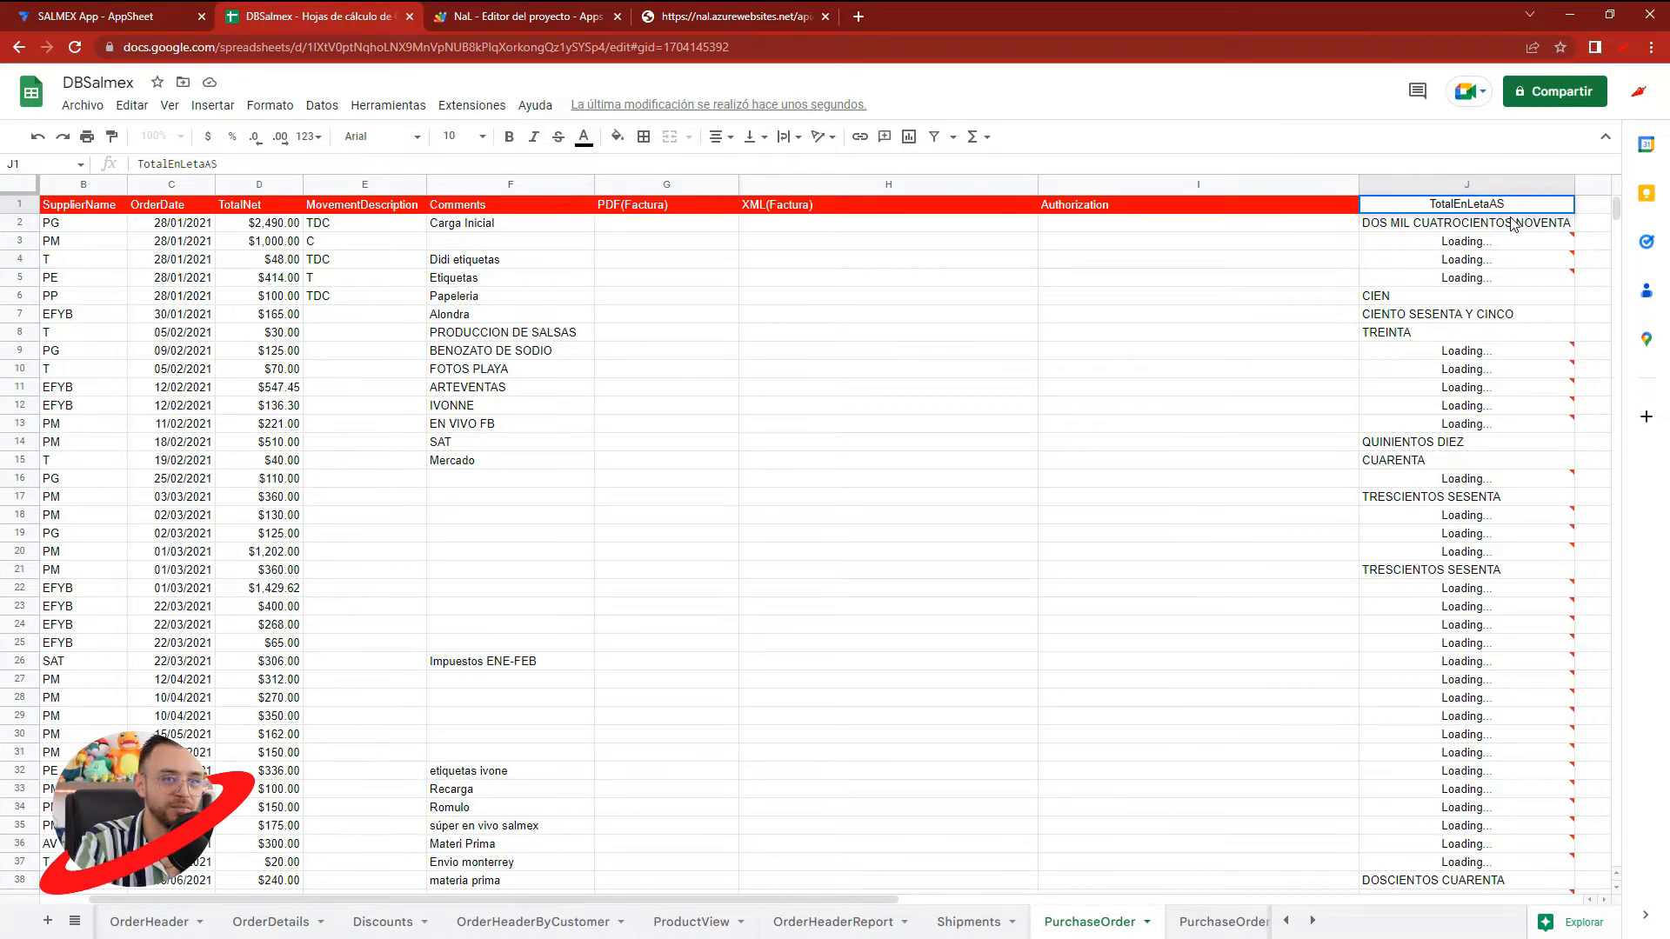
pyautogui.click(1484, 244)
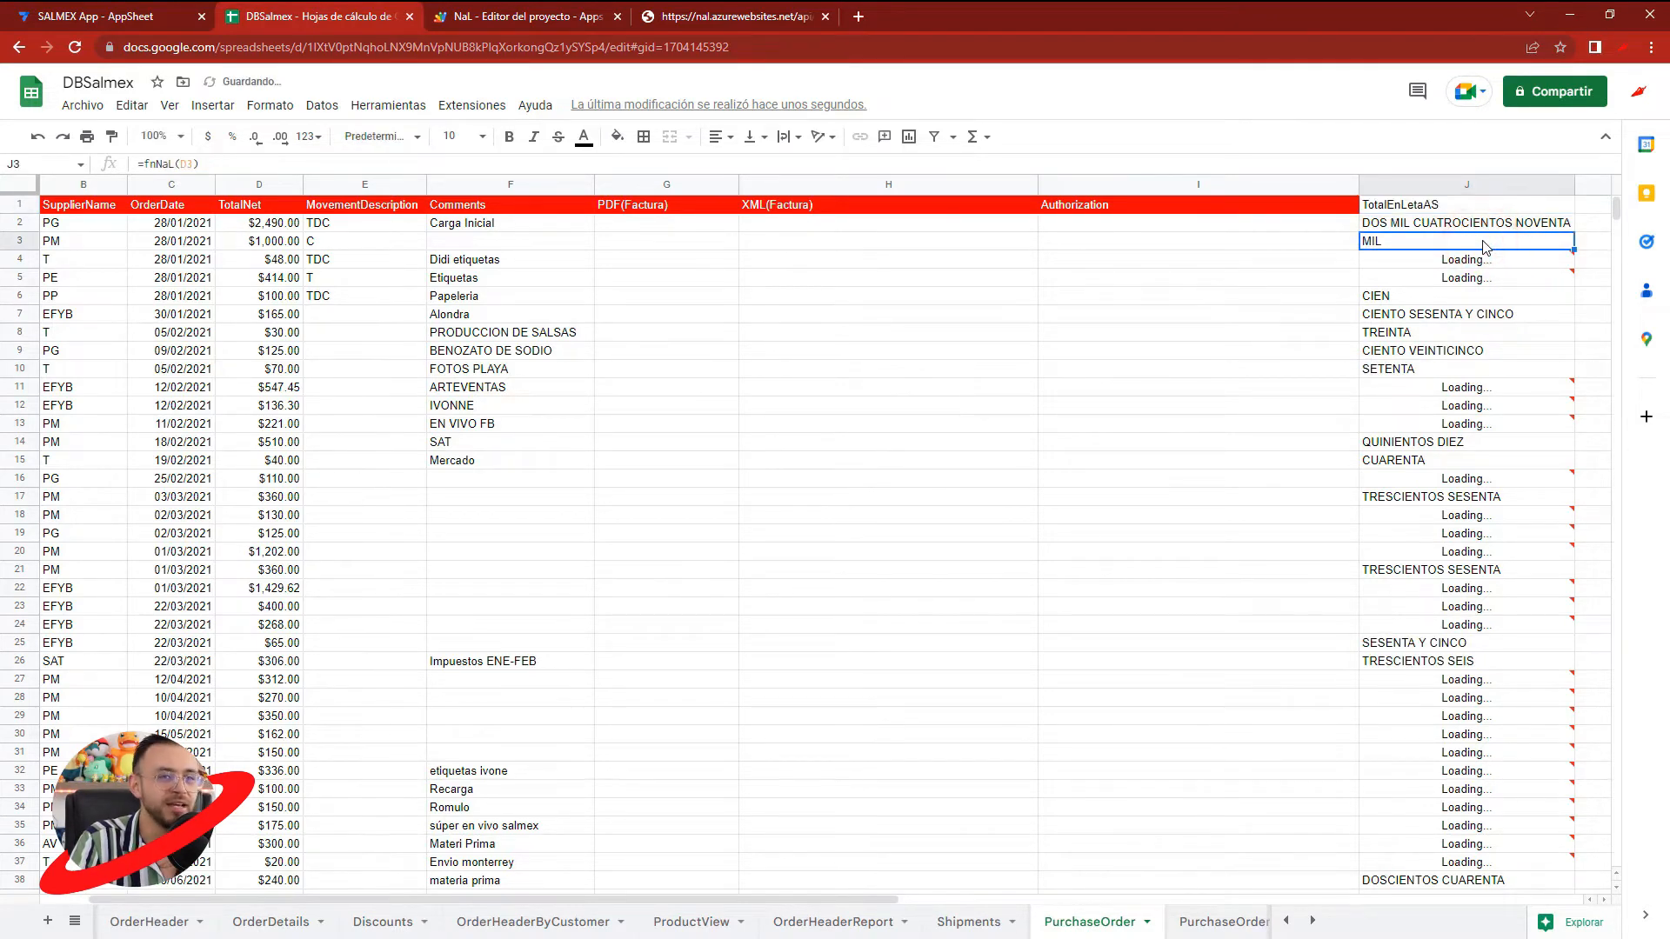
# - Copy the red header formatting from the Authorization header cell to header cell J1
pyautogui.click(1432, 206)
pyautogui.click(1260, 203)
pyautogui.click(112, 137)
pyautogui.click(1426, 205)
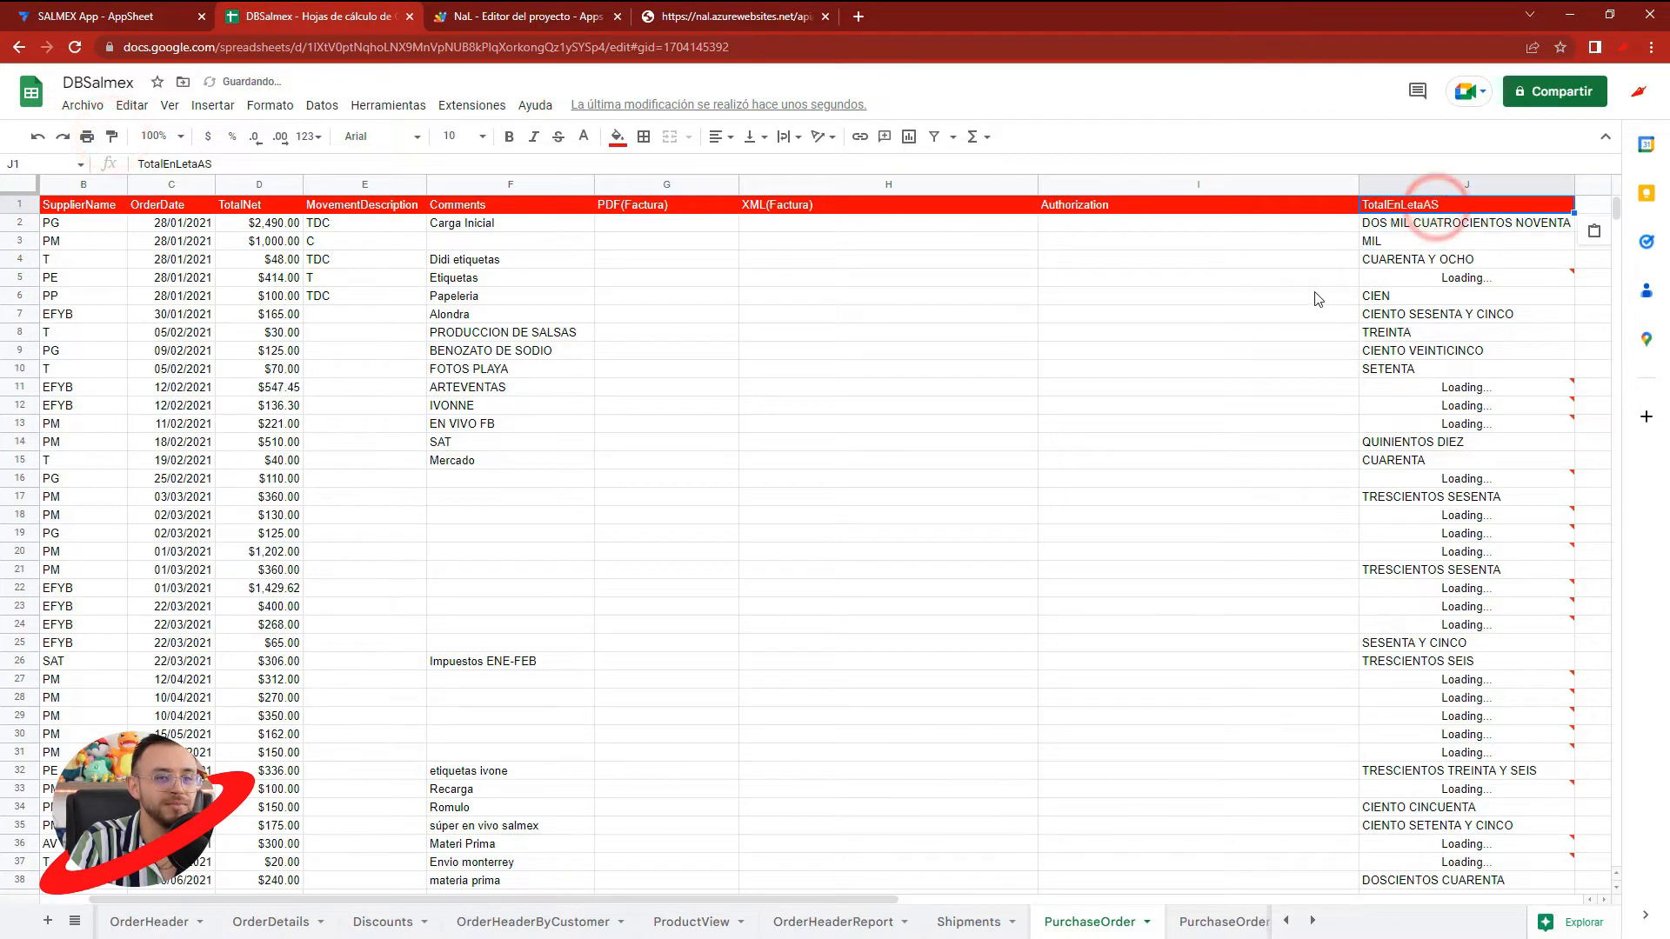
pyautogui.click(1383, 261)
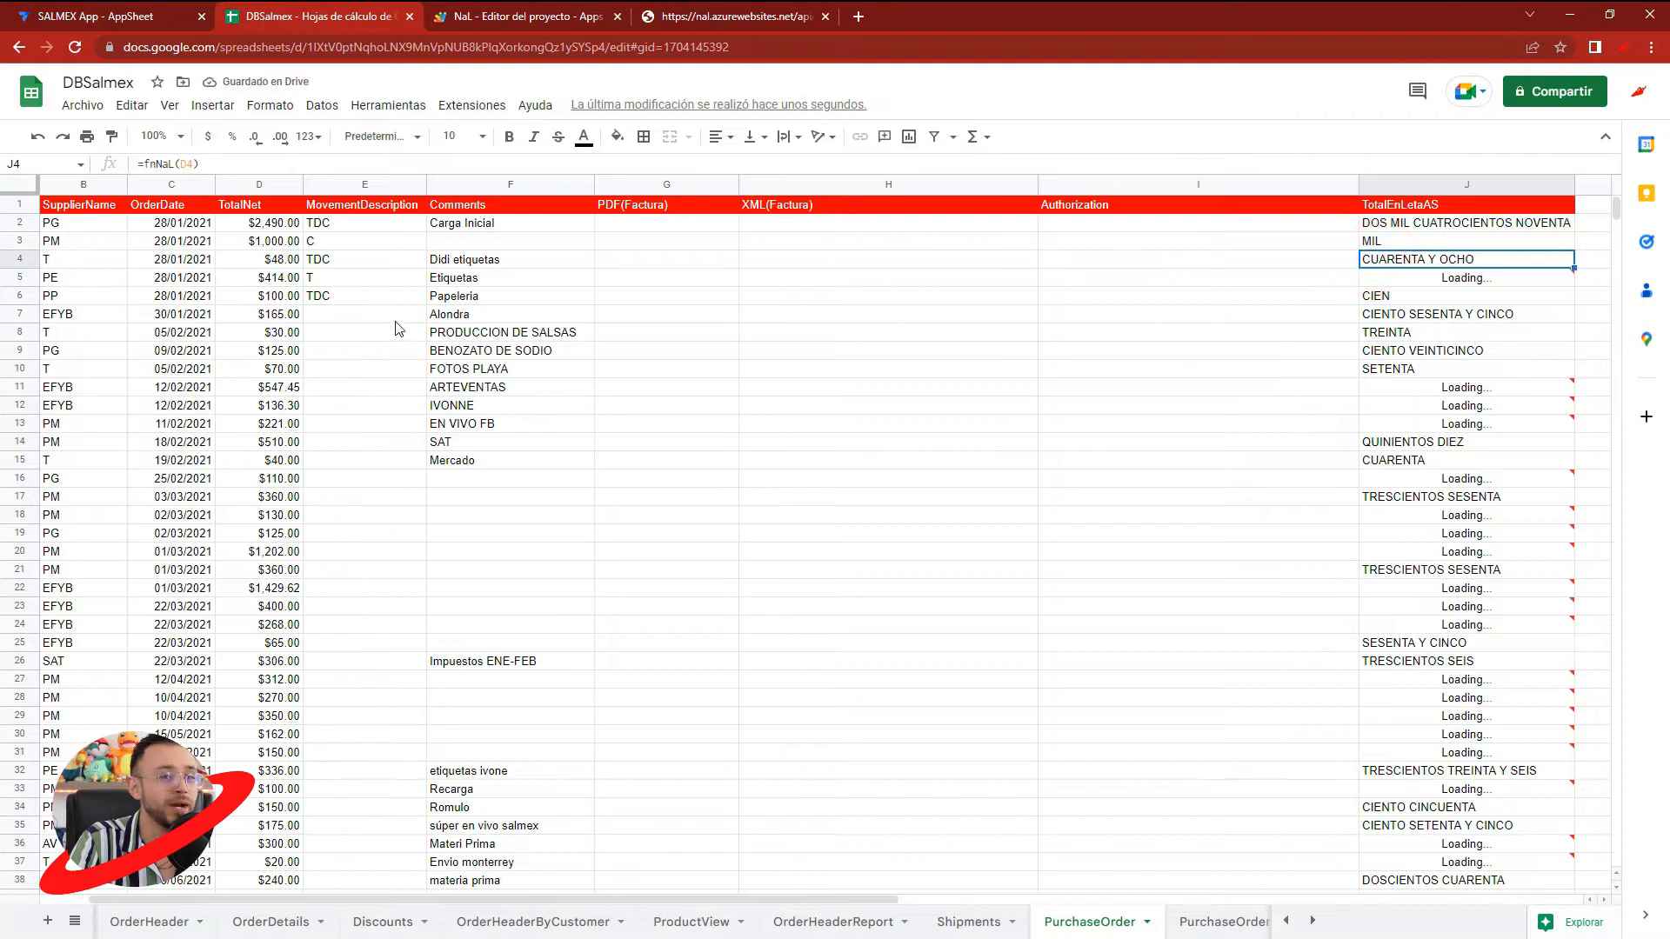
# - Compare the TotalNet amounts in D4 and D5 with the words returned by the formula in J5
pyautogui.click(275, 263)
pyautogui.click(278, 281)
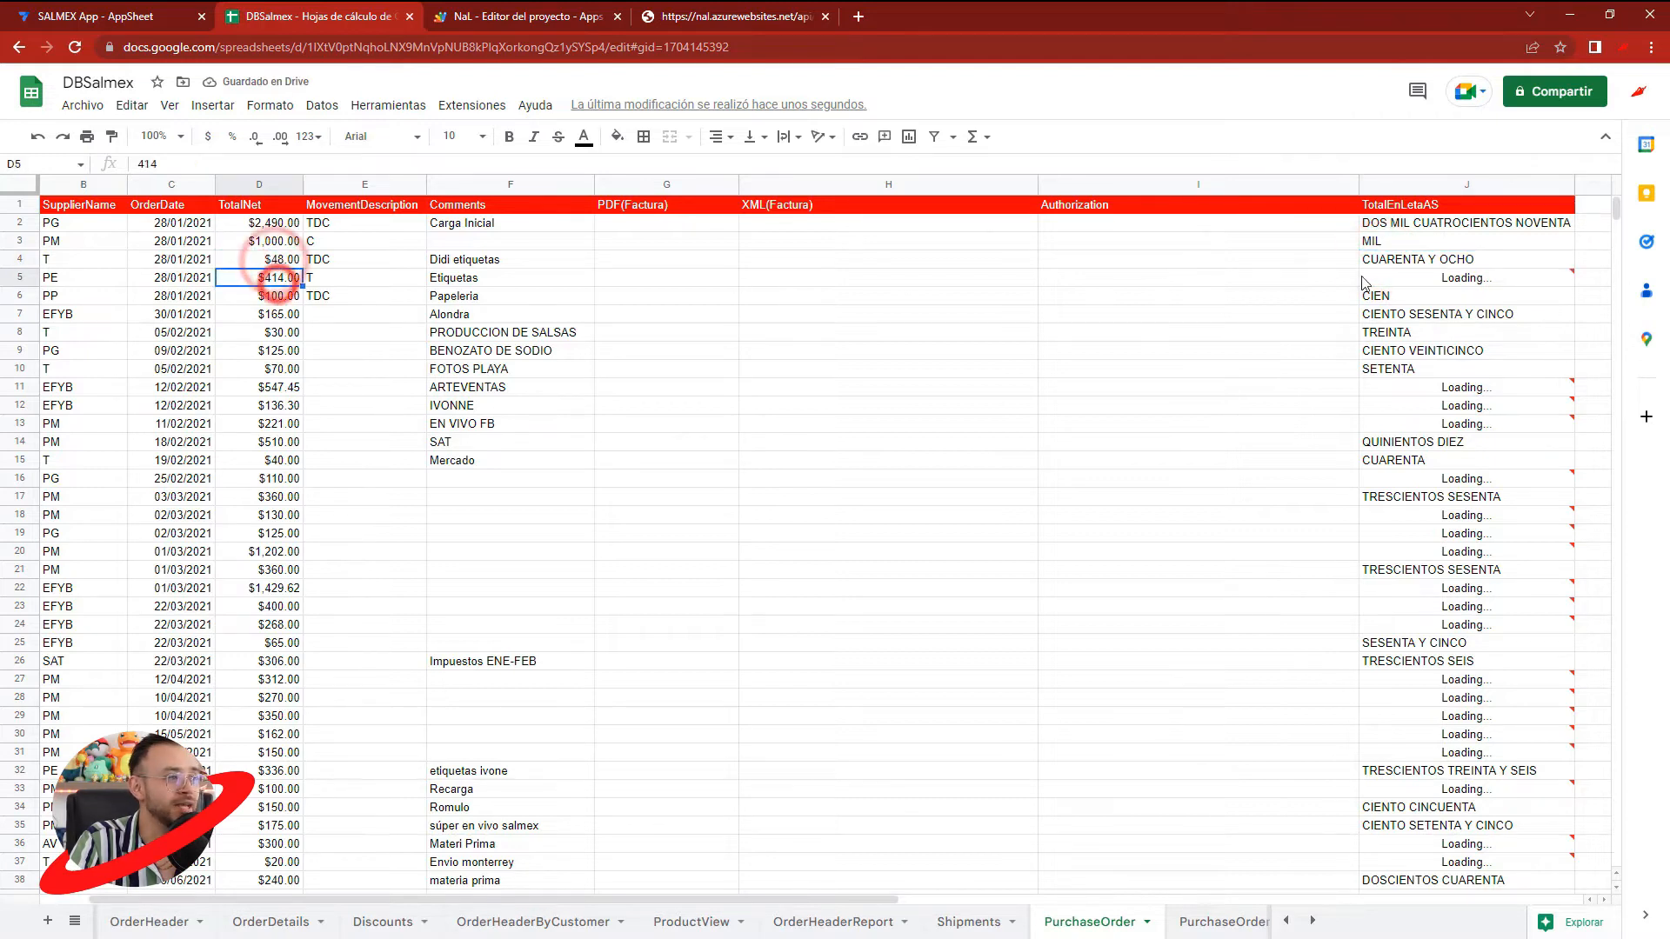
pyautogui.click(1440, 279)
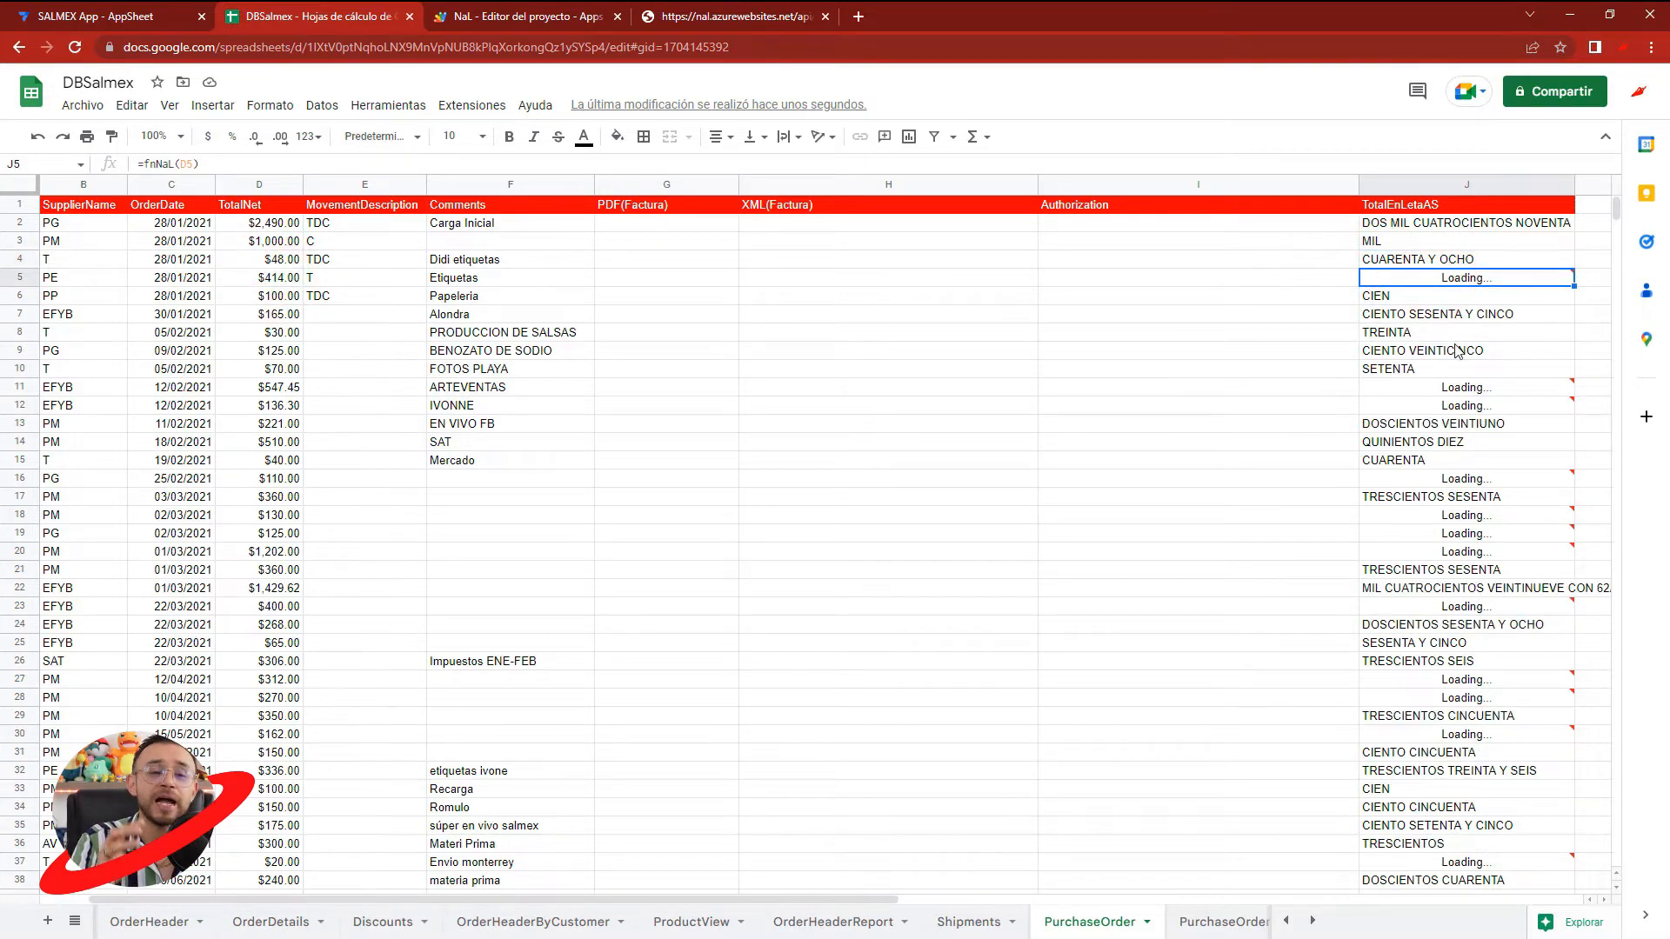
# - Review the NAL API request URL ending in num=14100 and return to the PurchaseOrder sheet
pyautogui.click(763, 13)
pyautogui.moveTo(458, 47); pyautogui.dragTo(123, 49)
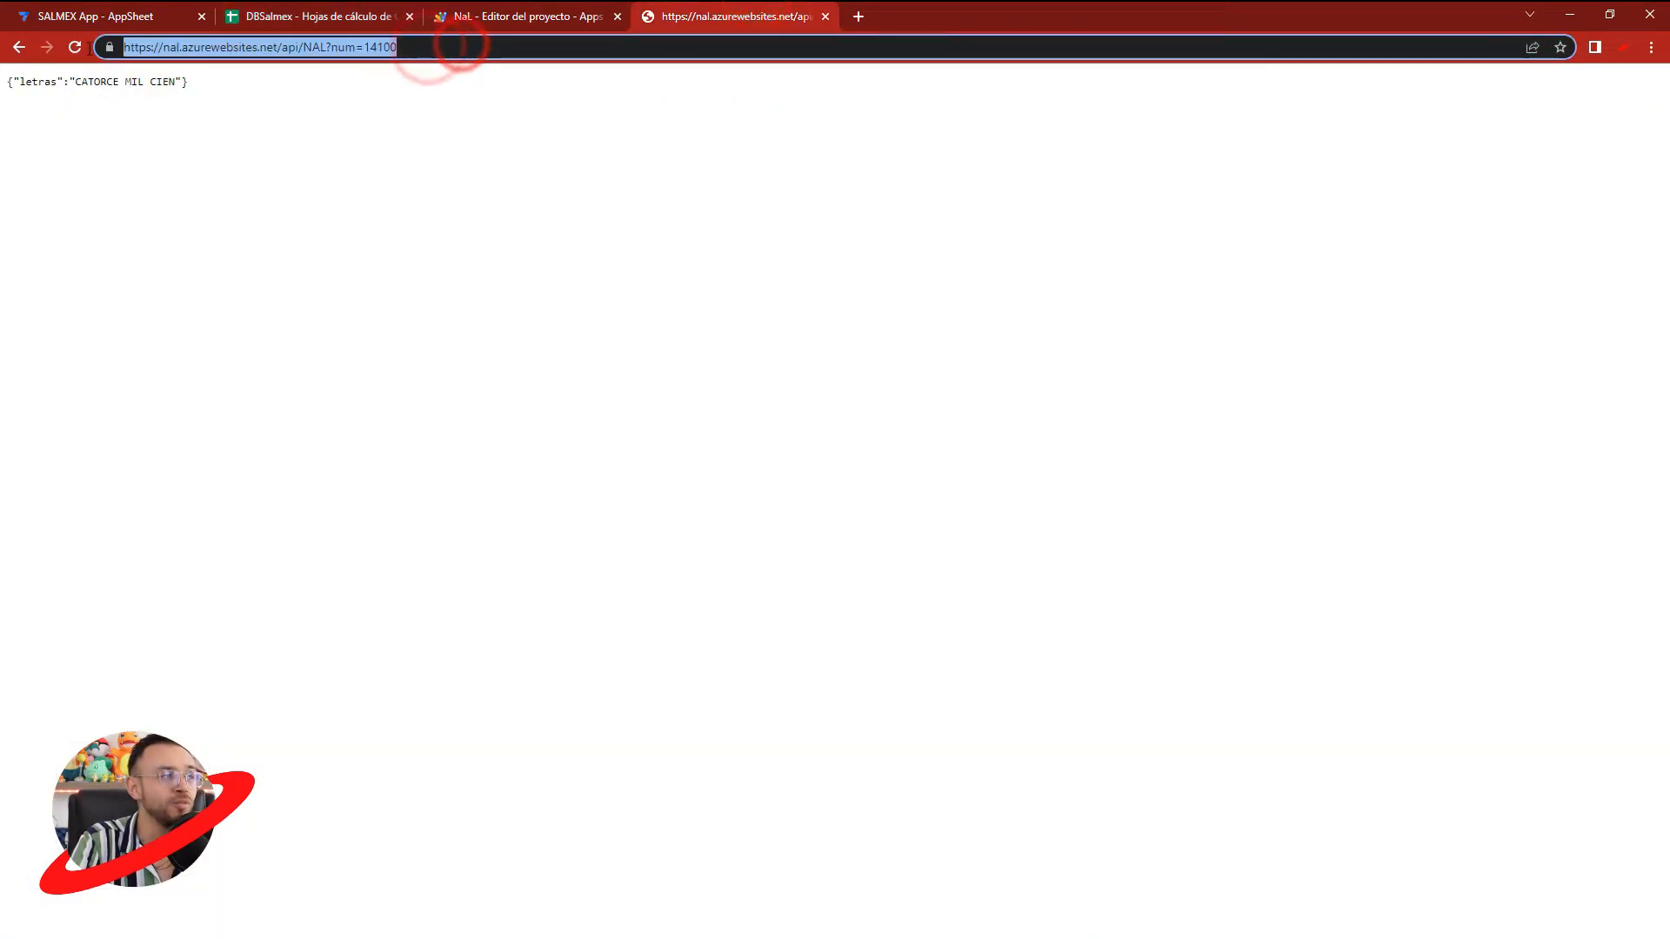
pyautogui.click(408, 42)
pyautogui.moveTo(421, 45); pyautogui.dragTo(123, 49)
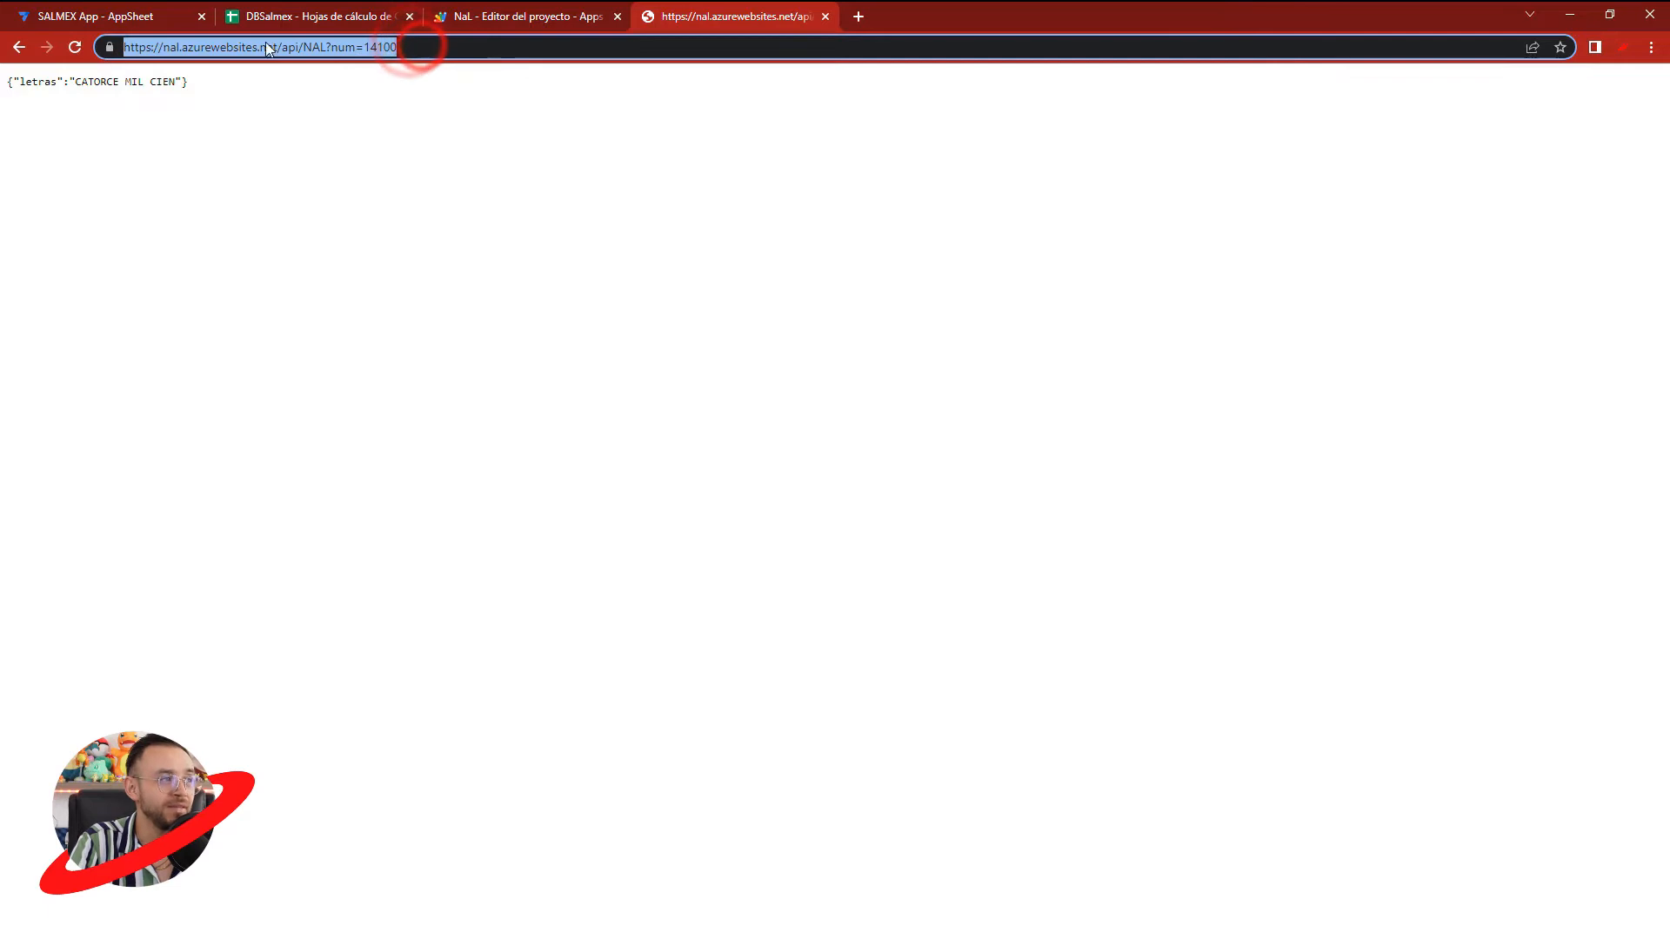
pyautogui.click(502, 12)
pyautogui.click(345, 15)
pyautogui.click(1126, 336)
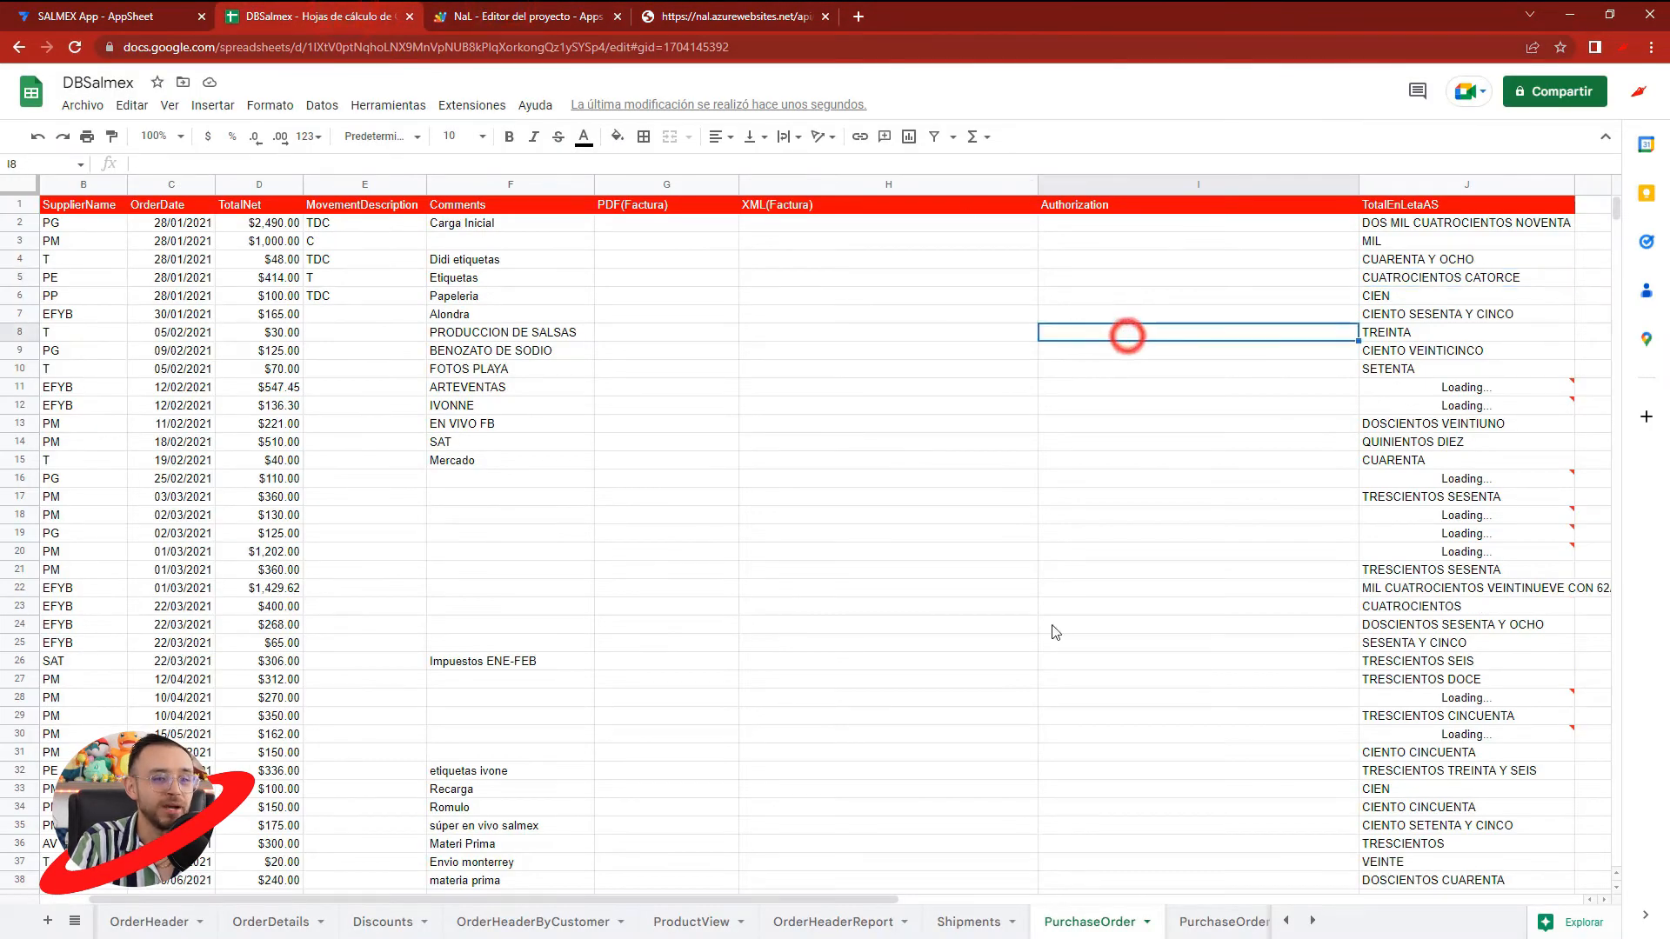
# - Switch to the SALMEX App in AppSheet, change to the other editor version, and regenerate the PurchaseOrder table's schema
pyautogui.click(95, 19)
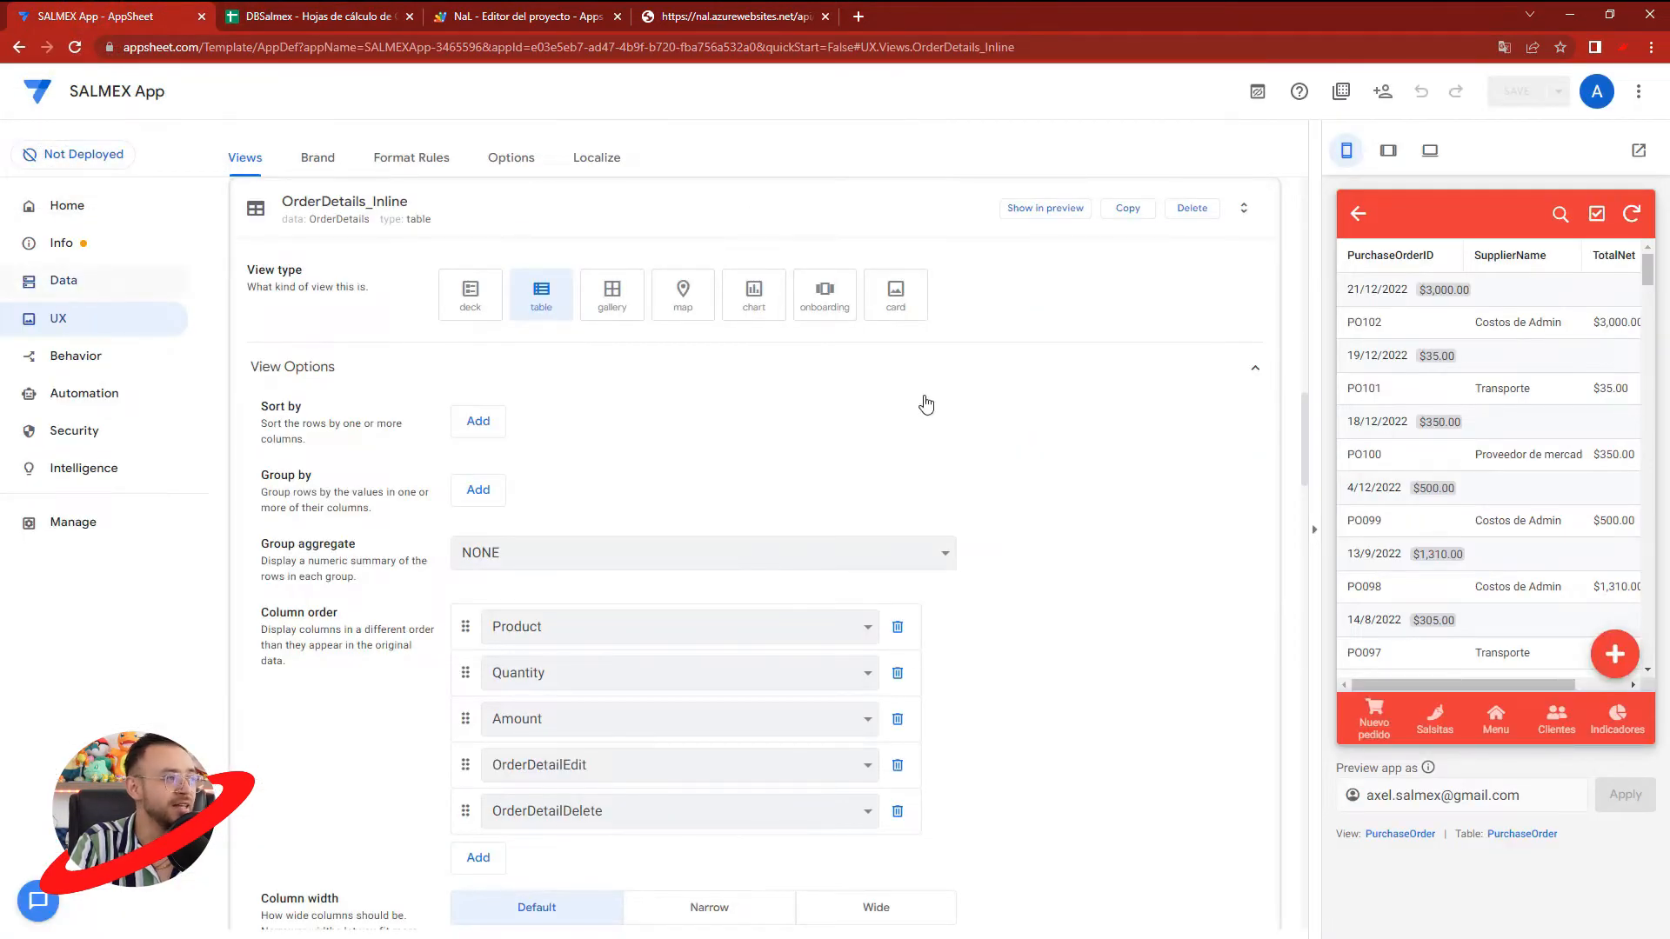
pyautogui.click(90, 289)
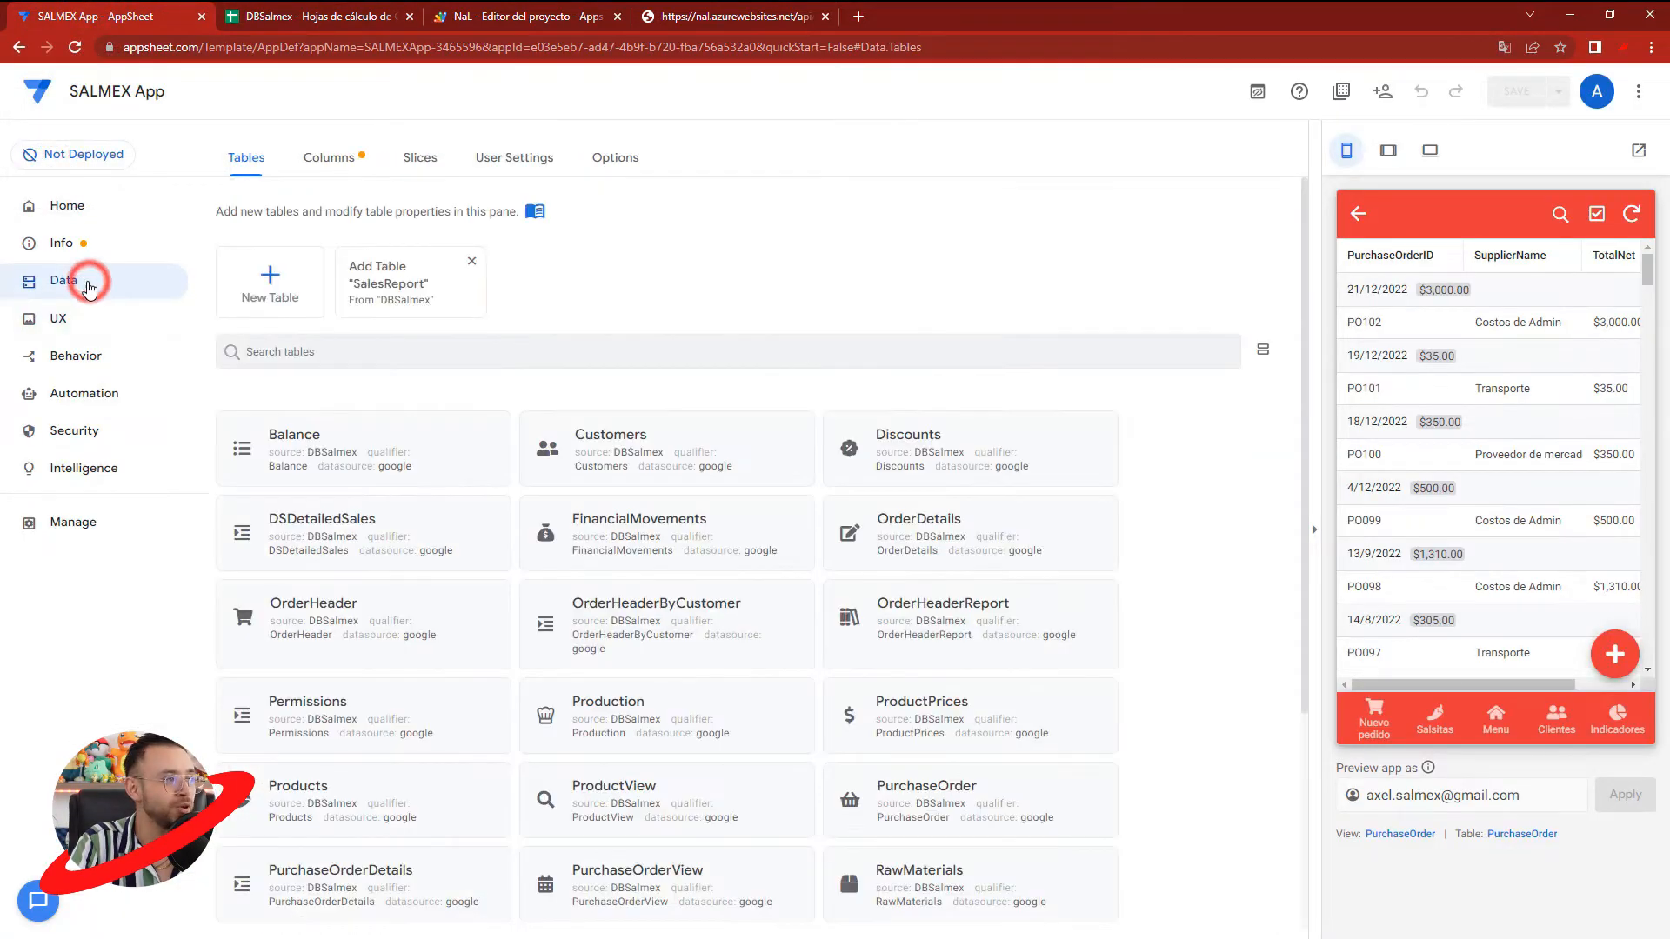
pyautogui.click(1257, 92)
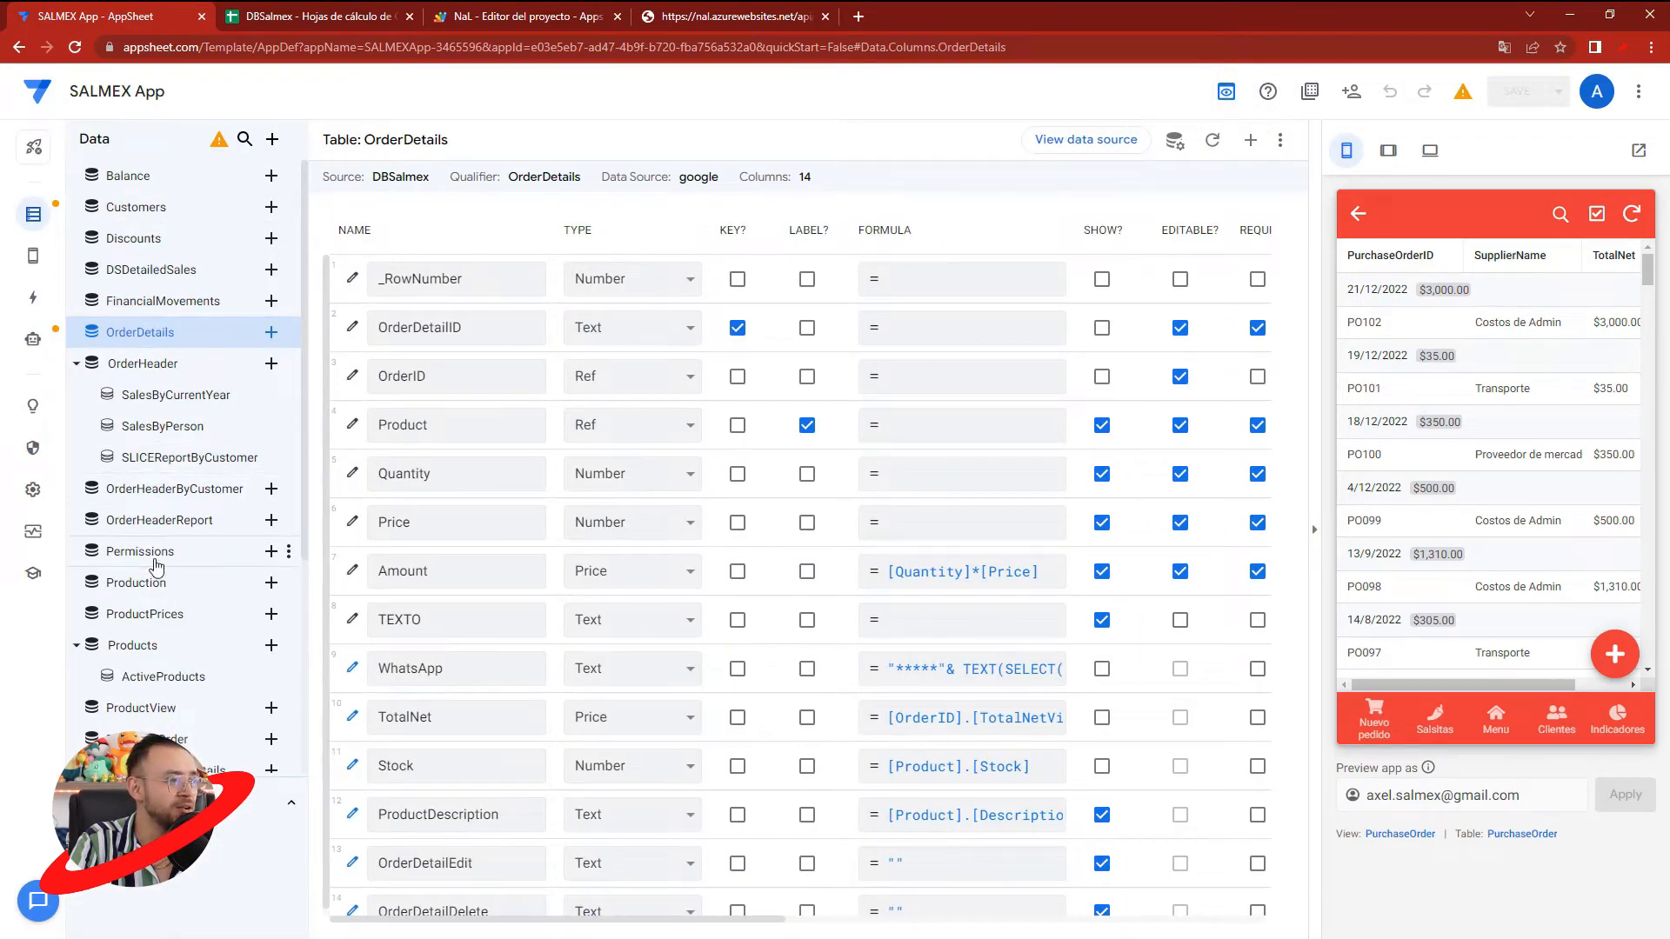
pyautogui.click(163, 736)
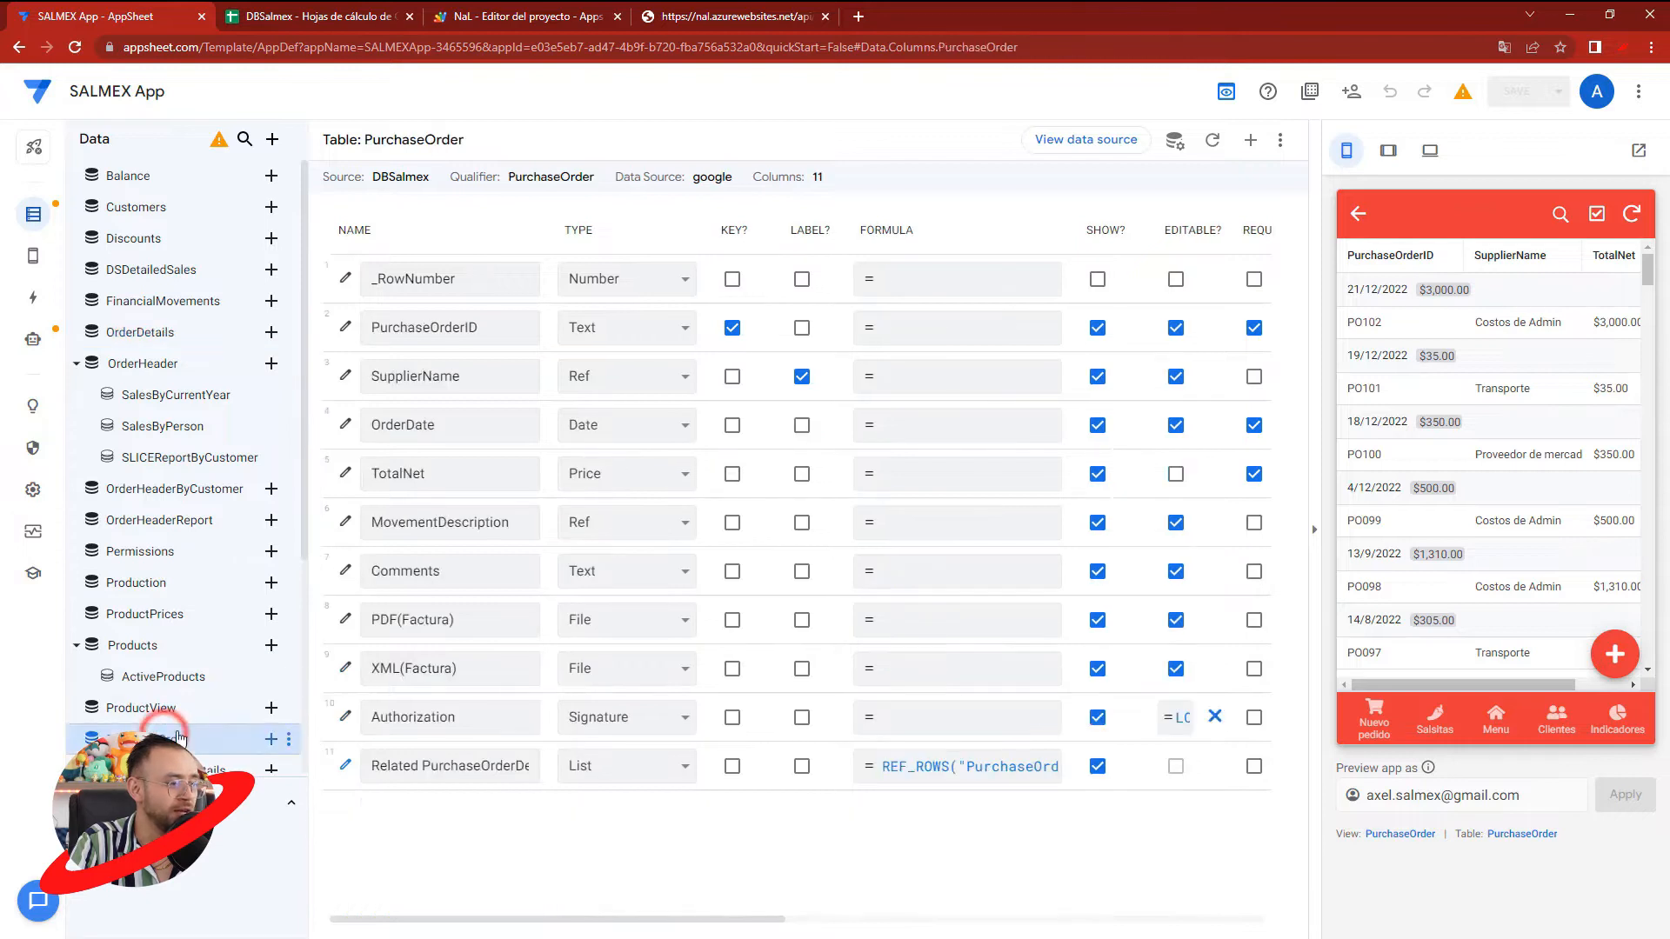
pyautogui.click(1211, 142)
pyautogui.click(1057, 233)
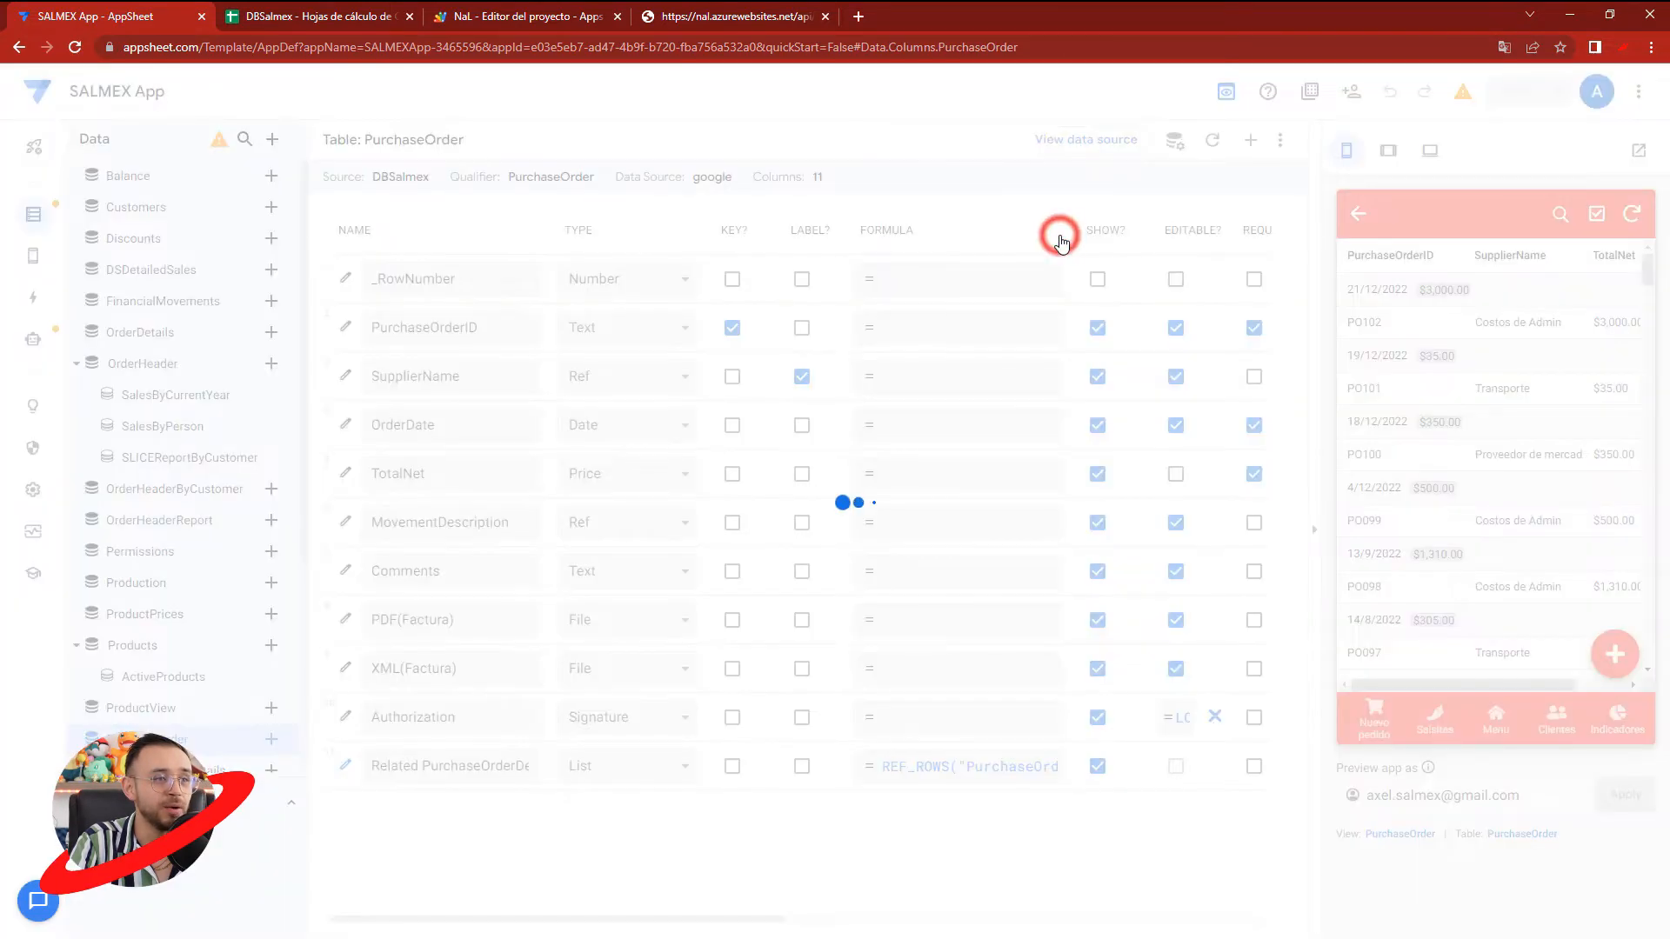
# - Review the amounts in words down column J of the DBSalmex PurchaseOrder sheet while the schema regenerates
pyautogui.click(400, 17)
pyautogui.scroll(-5, 1478, 556)
pyautogui.scroll(-12, 1484, 561)
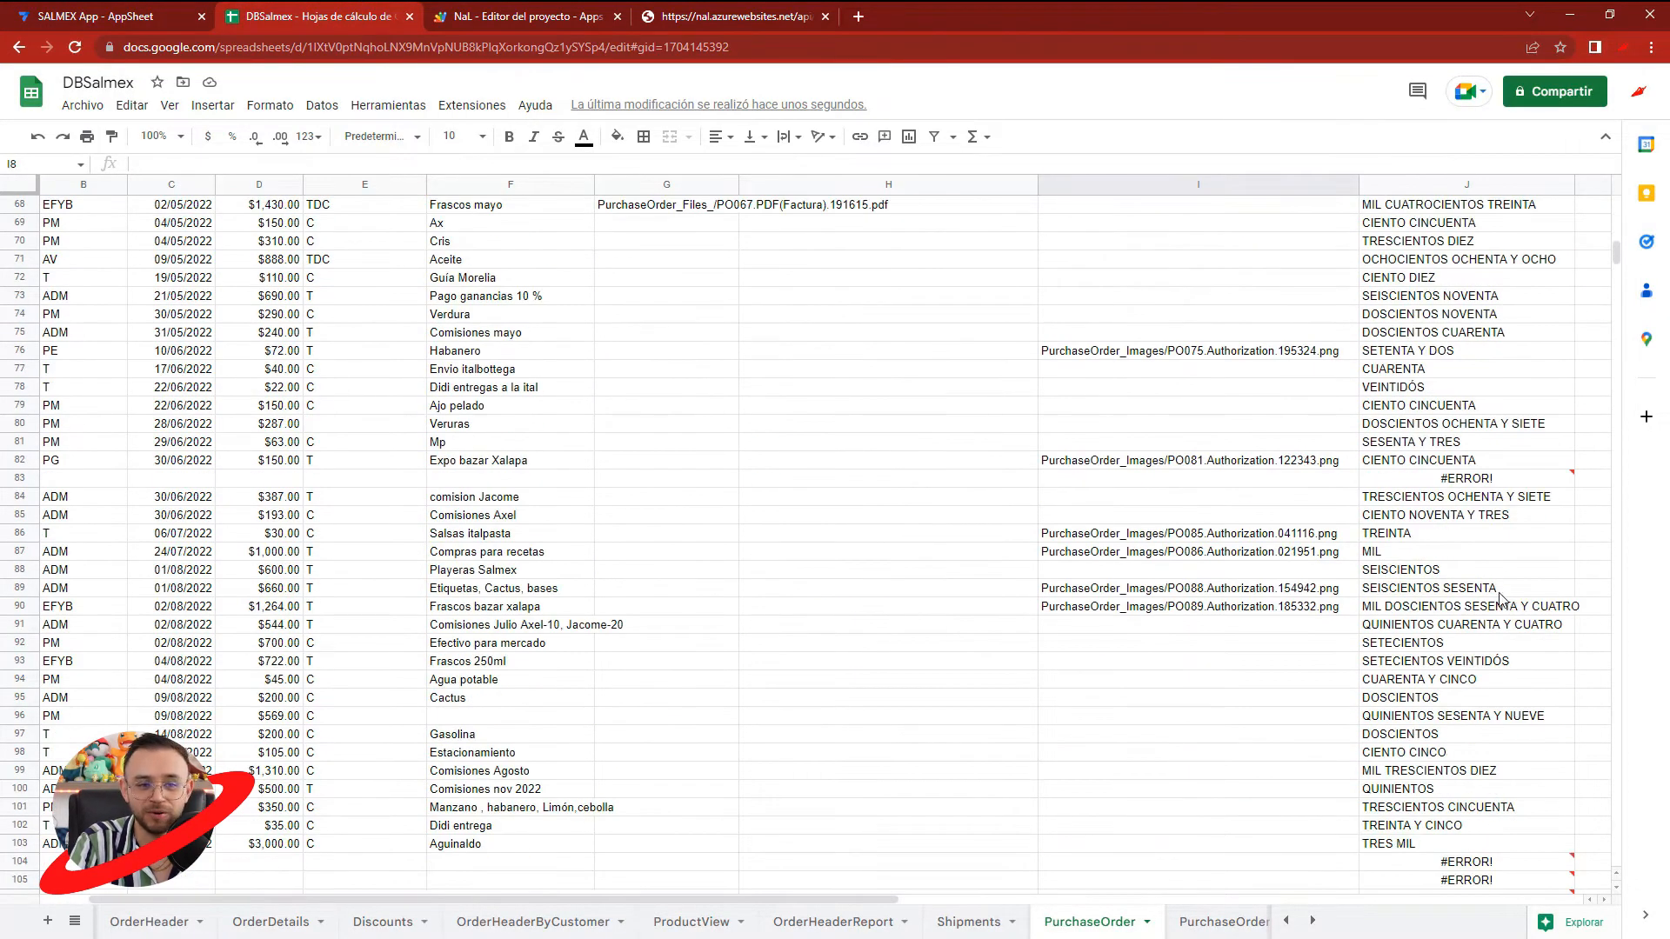
pyautogui.scroll(17, 1496, 574)
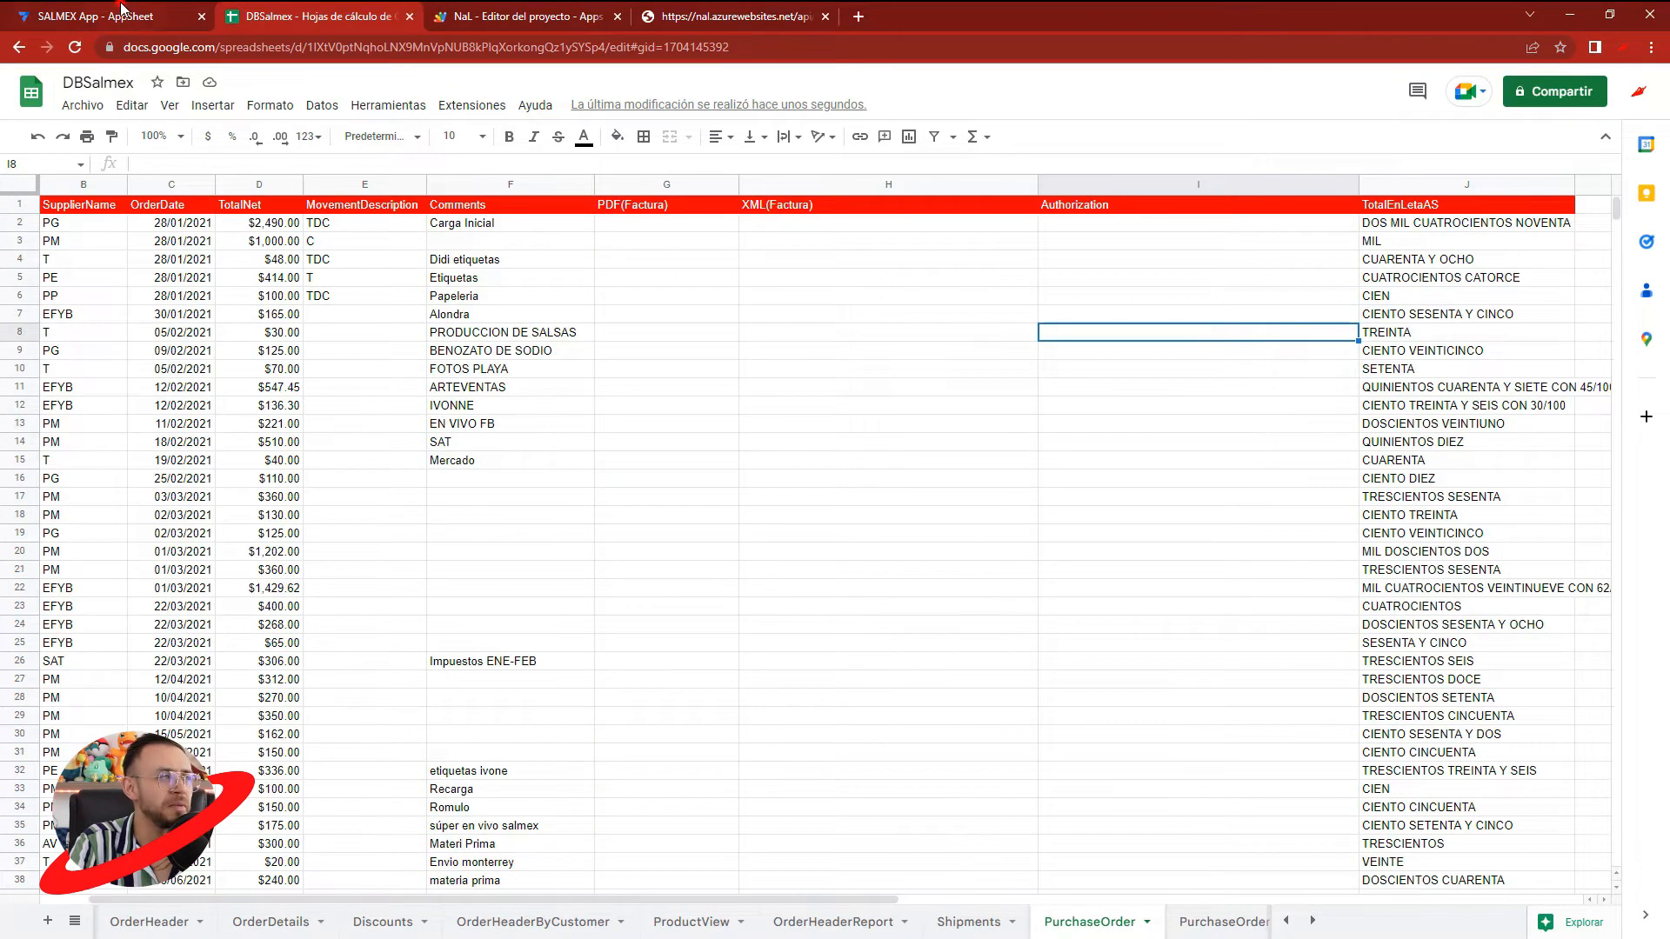
pyautogui.click(121, 12)
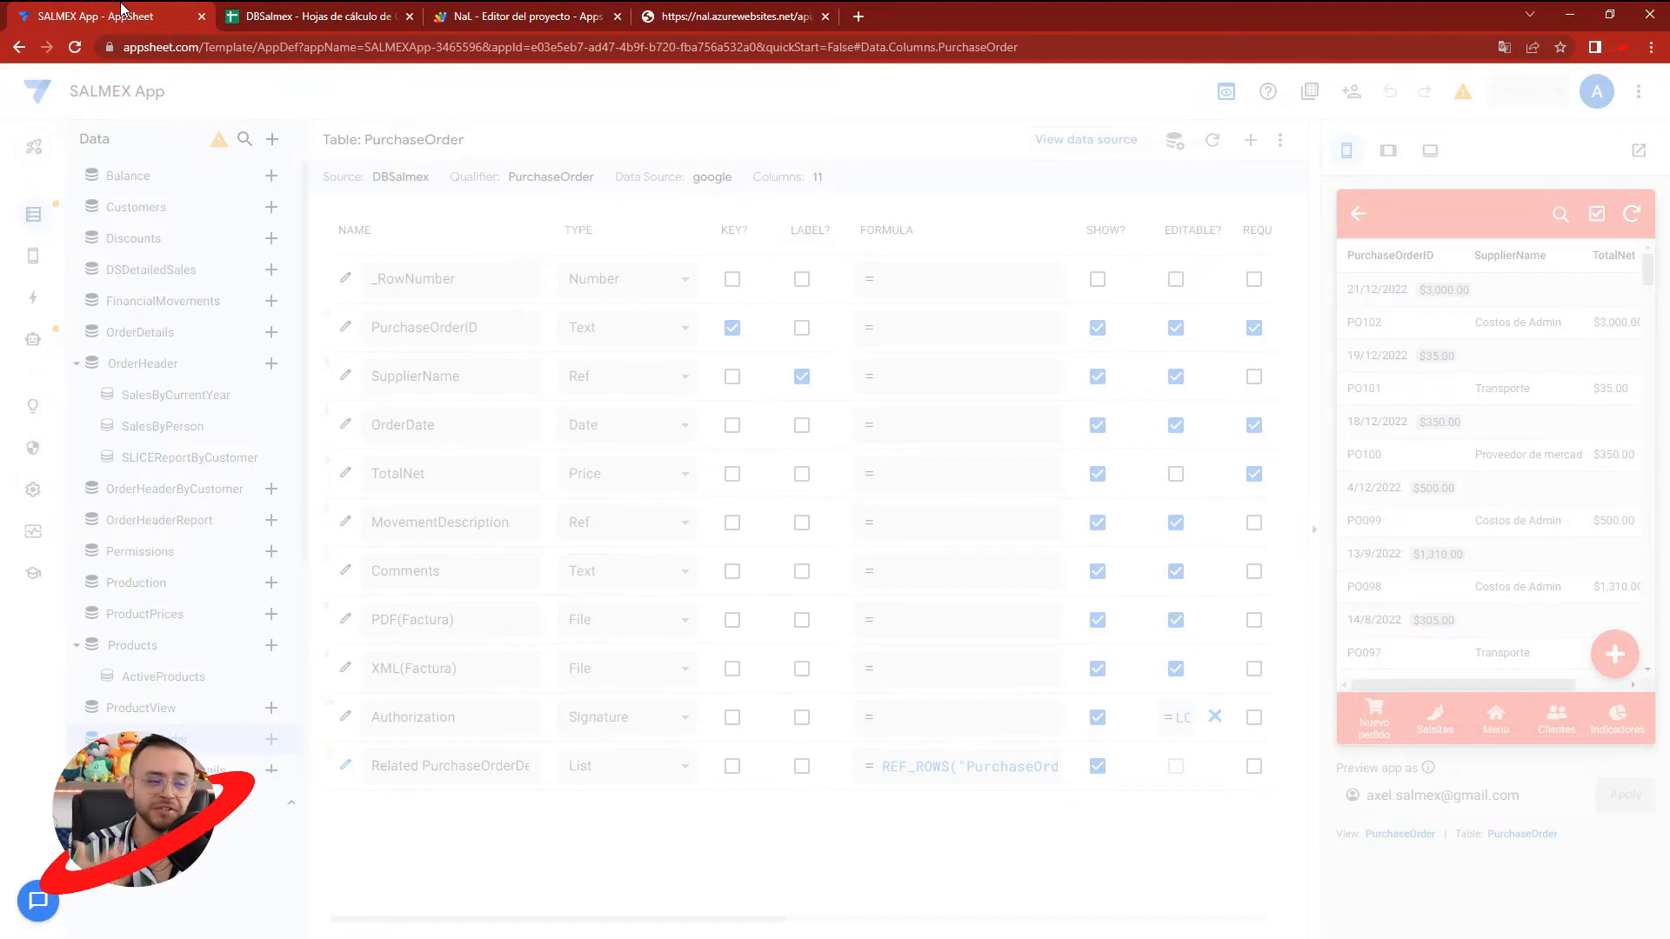
pyautogui.click(313, 12)
pyautogui.click(515, 12)
pyautogui.click(330, 14)
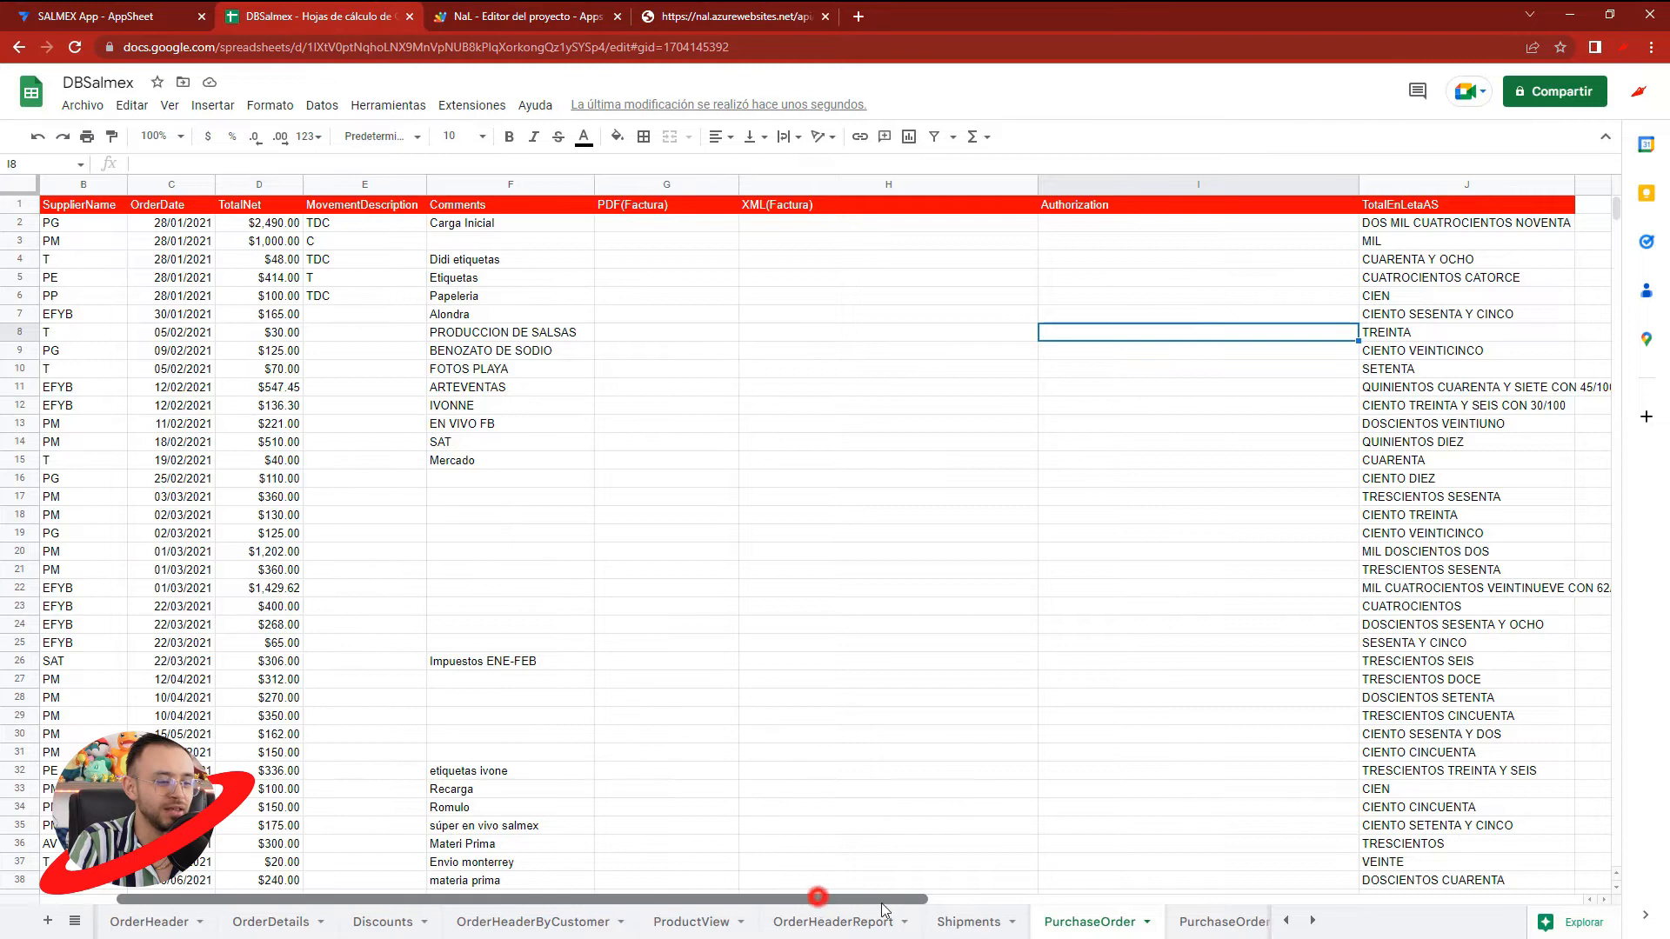
# - Widen column J of the PurchaseOrder sheet to fit its longest text
pyautogui.moveTo(818, 896); pyautogui.dragTo(1016, 895)
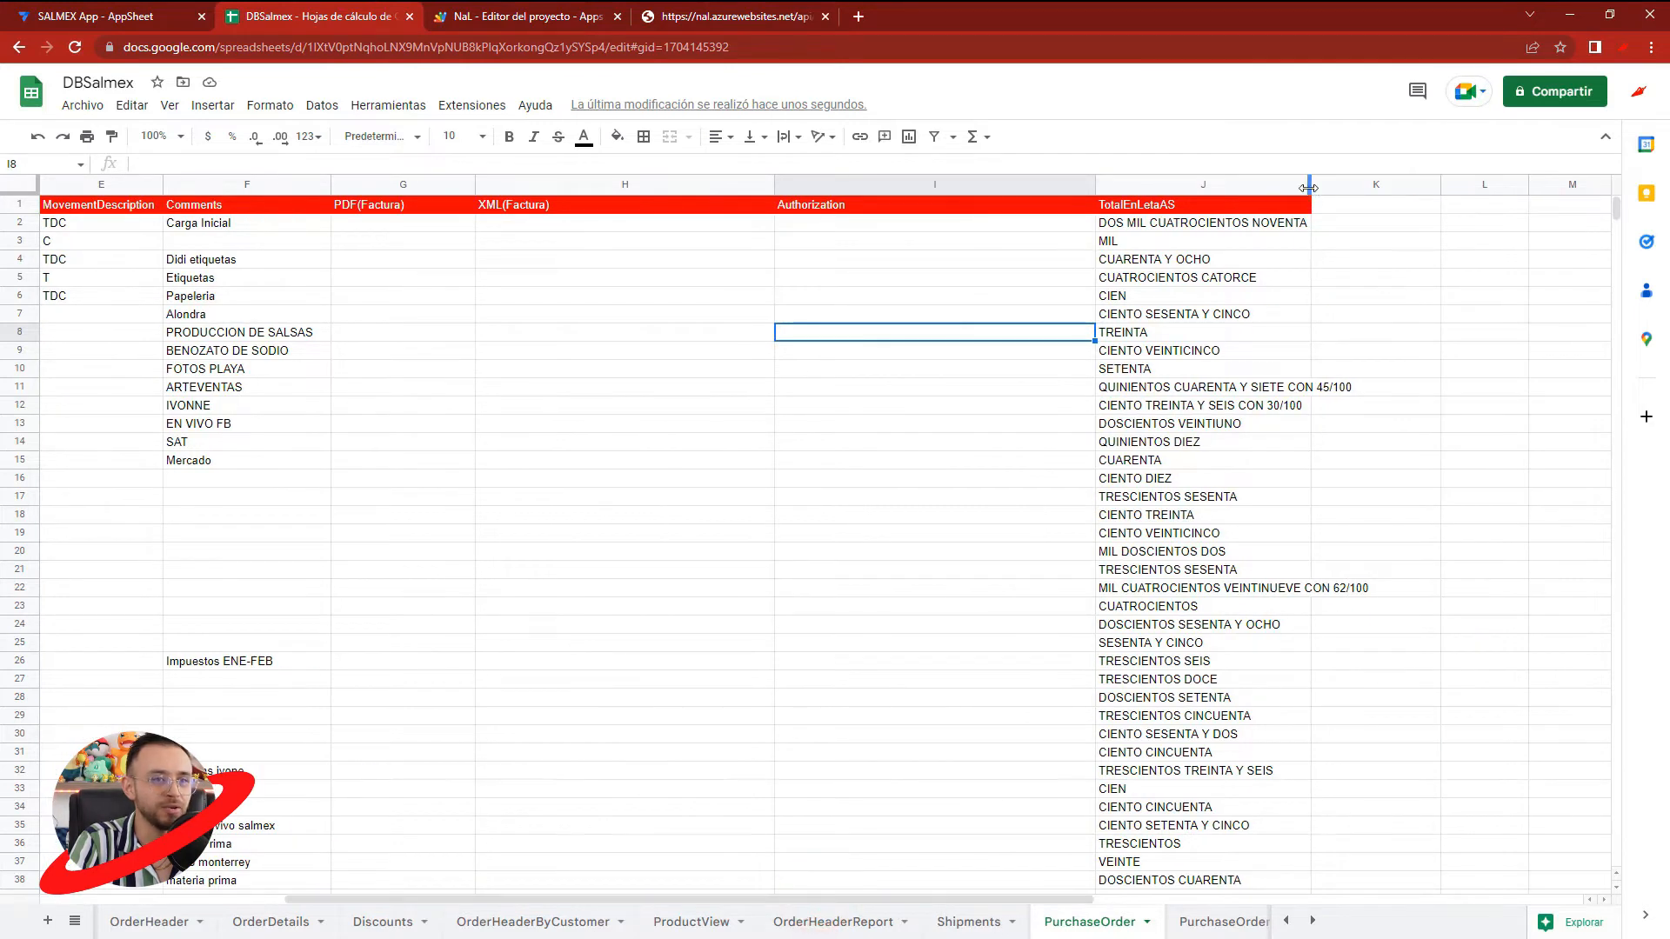
pyautogui.click(87, 10)
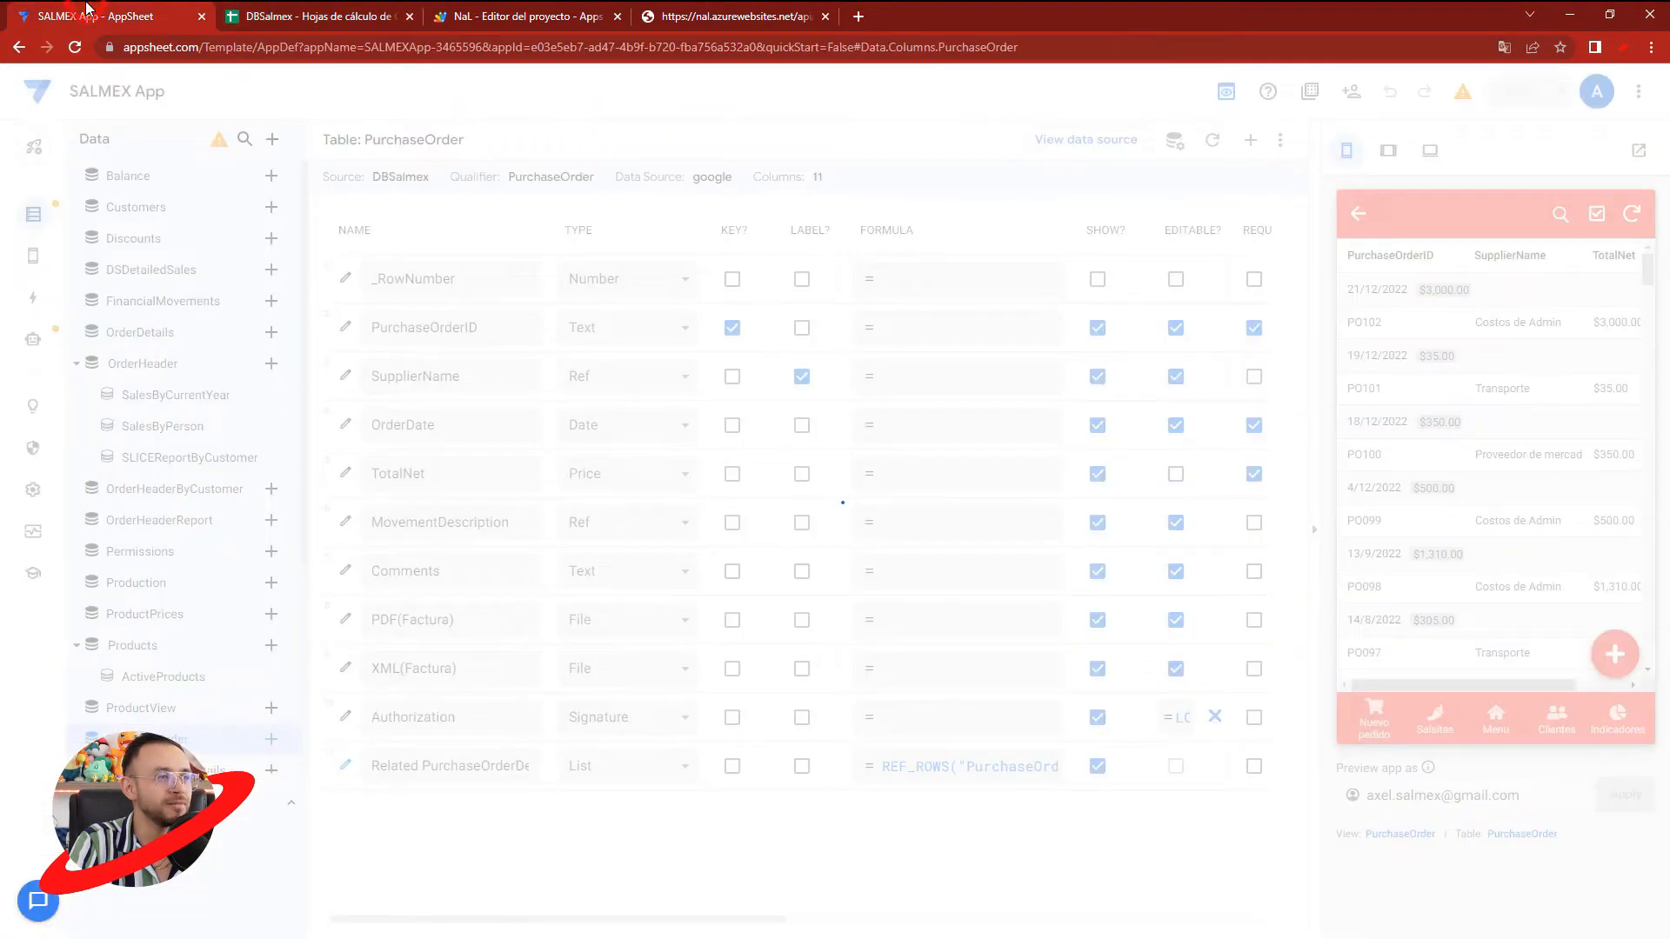
pyautogui.click(376, 17)
# - Enter the header TotalEnLetraNT in cell K1 and correct the header in J1 to TotalEnLetraAS
pyautogui.click(1410, 209)
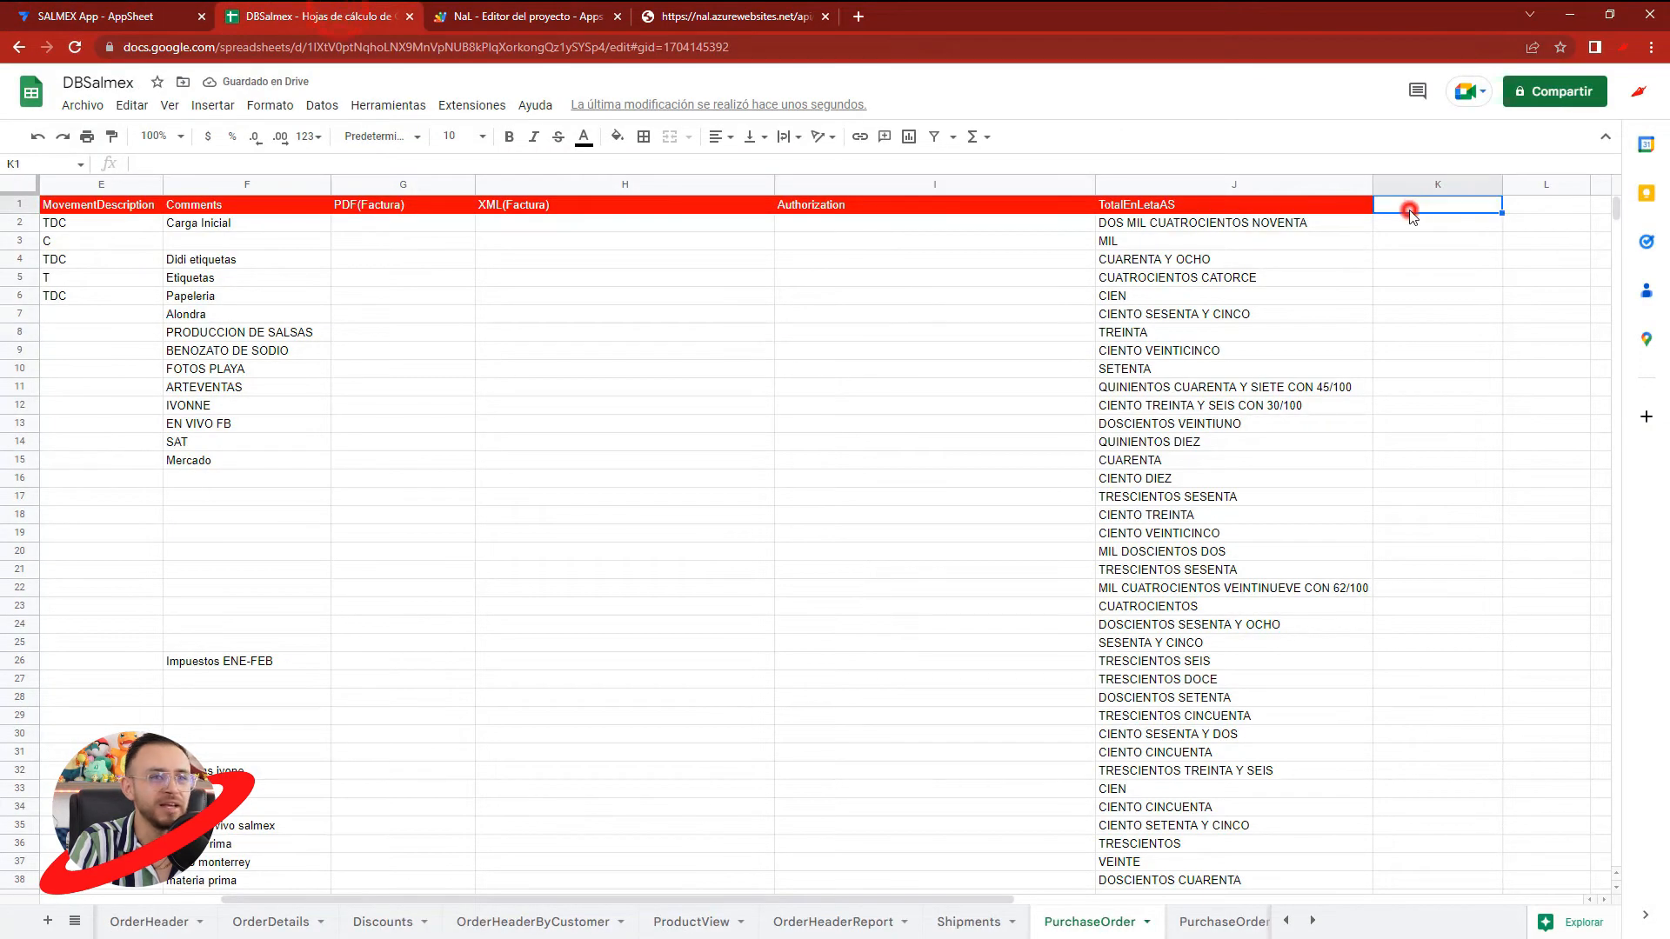
pyautogui.write('TotalEnLetraNT')
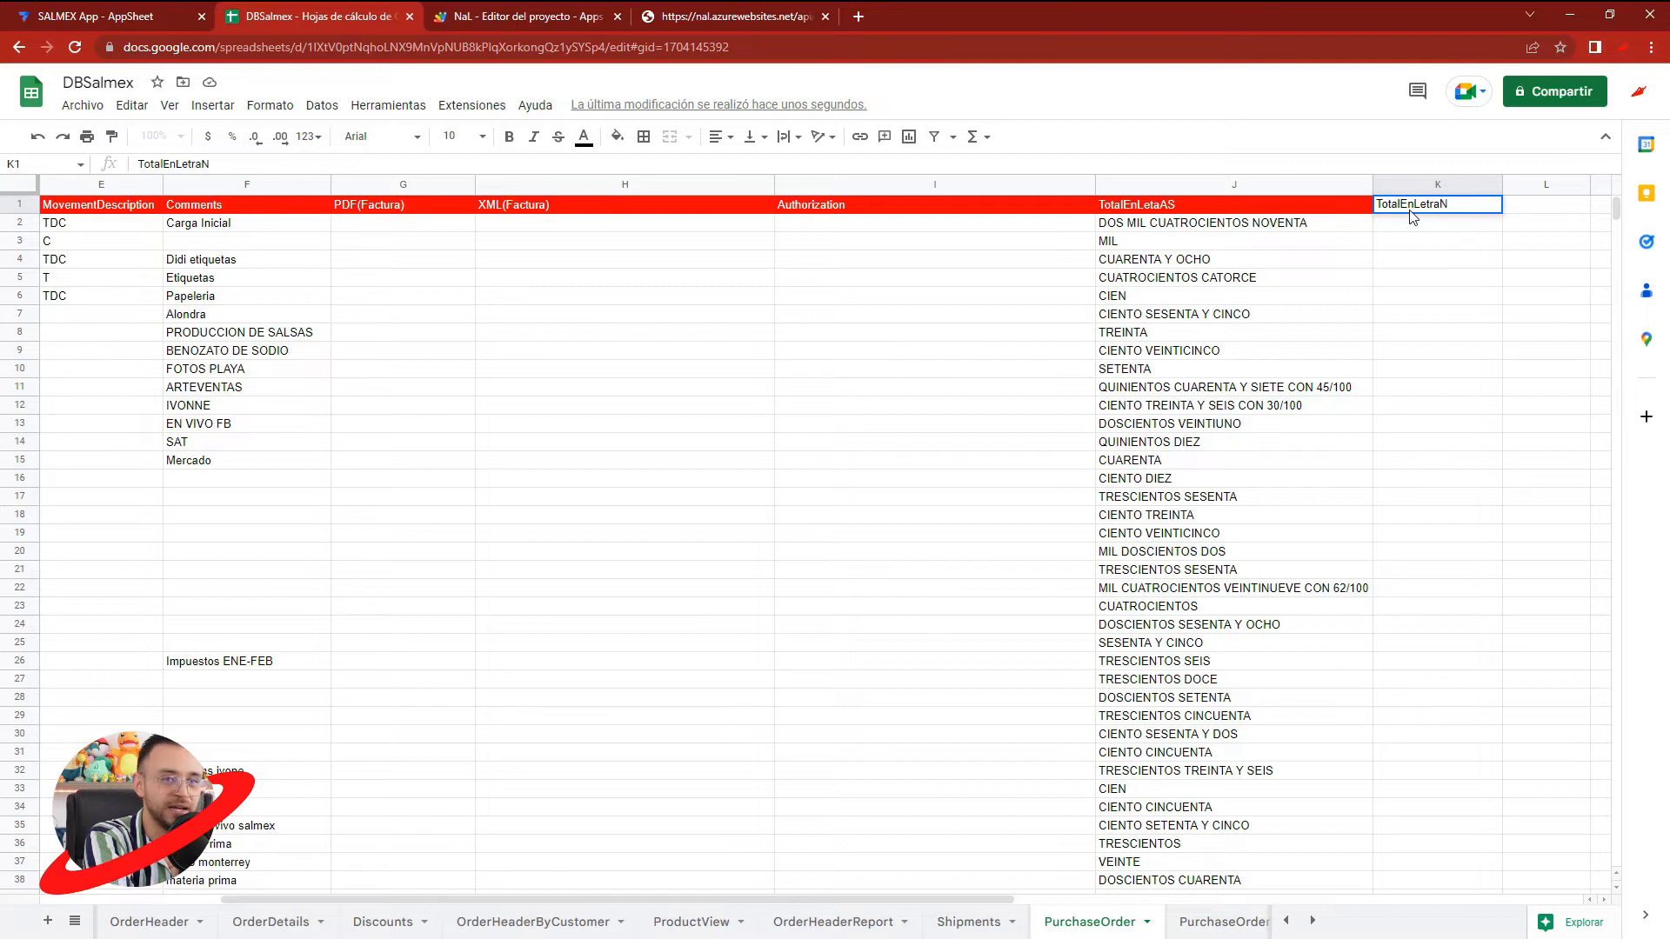
pyautogui.click(1148, 209)
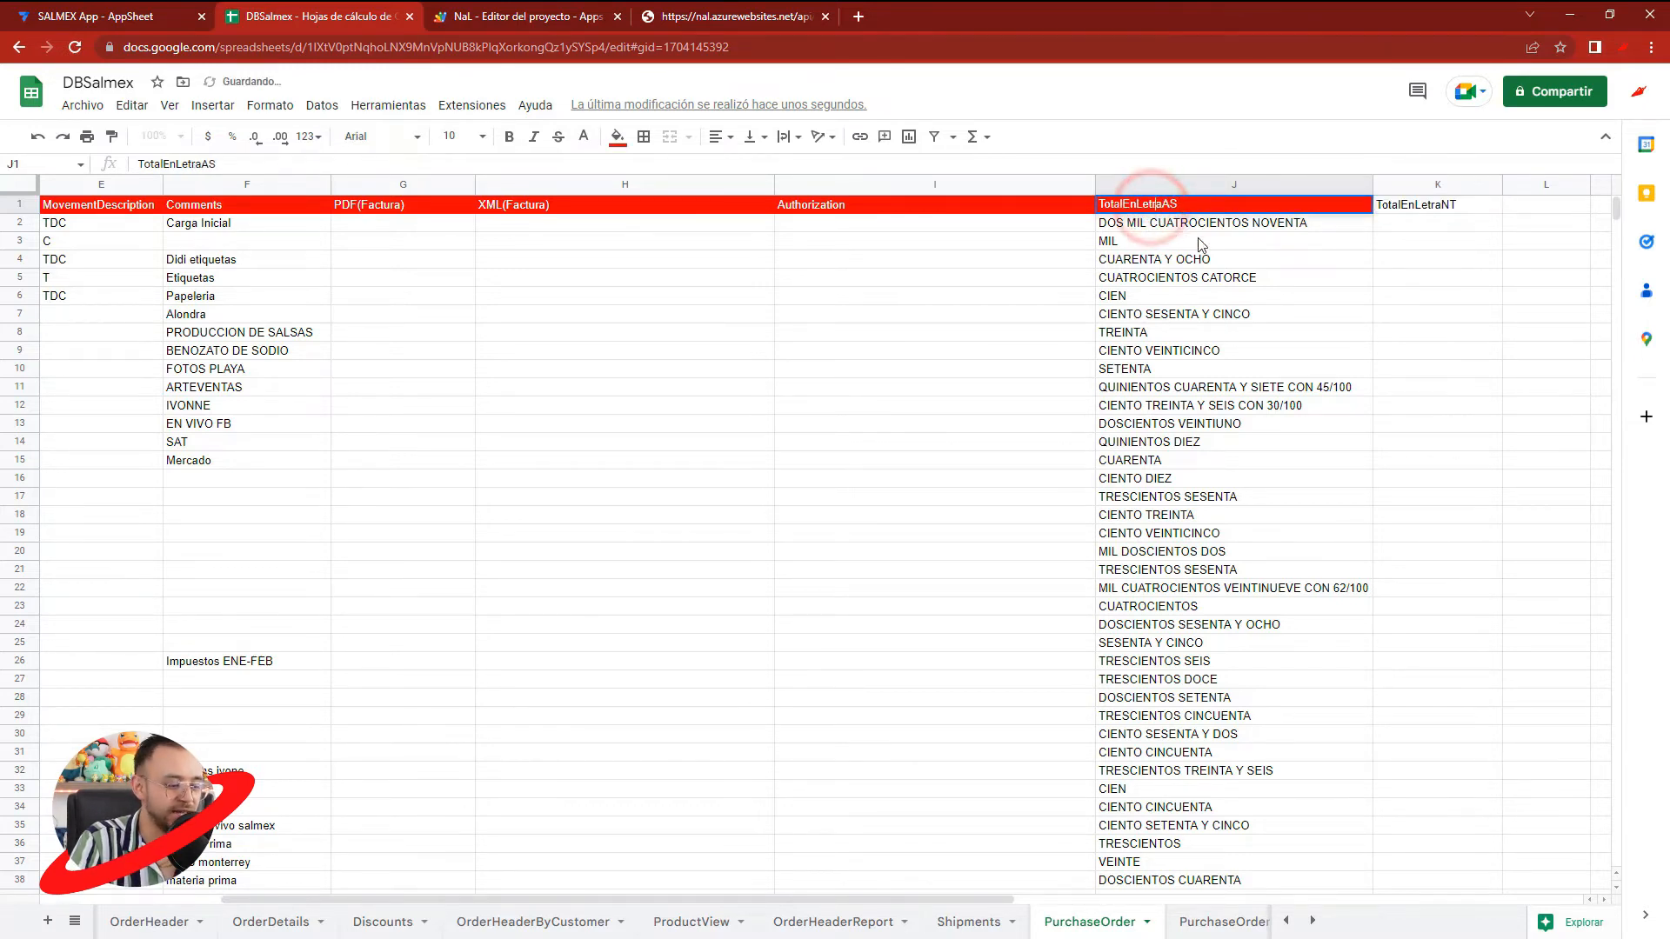
pyautogui.click(1208, 265)
# - Regenerate the PurchaseOrder table's schema in AppSheet again to pick up the changed sheet headers
pyautogui.click(97, 14)
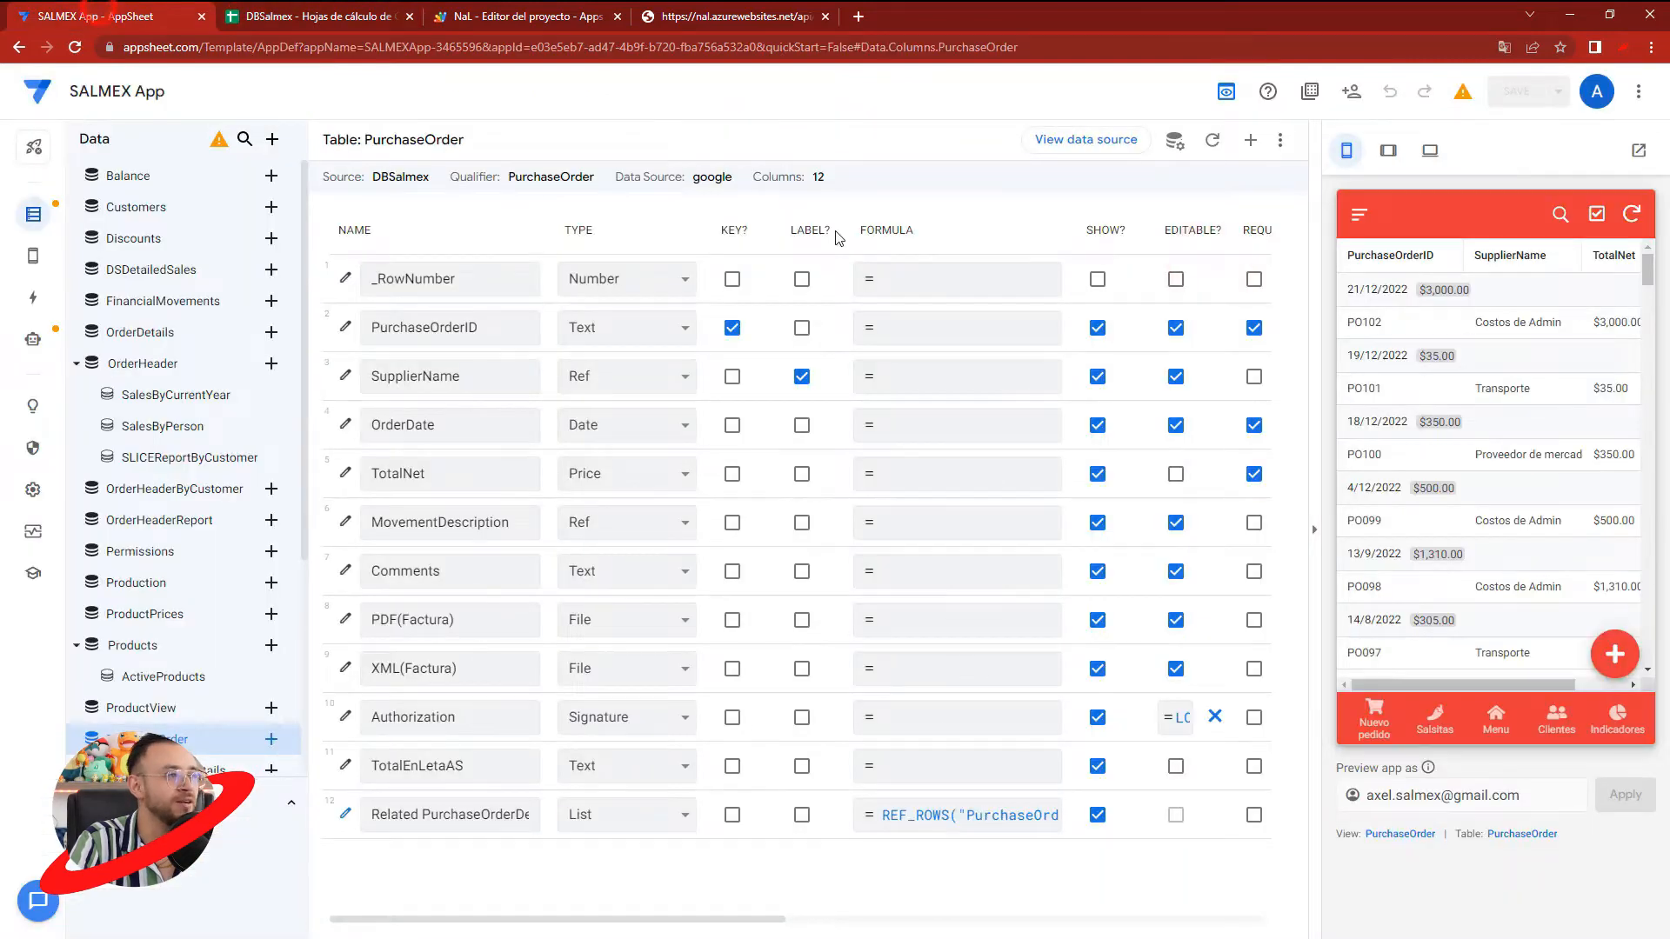
pyautogui.click(1212, 148)
pyautogui.click(1048, 235)
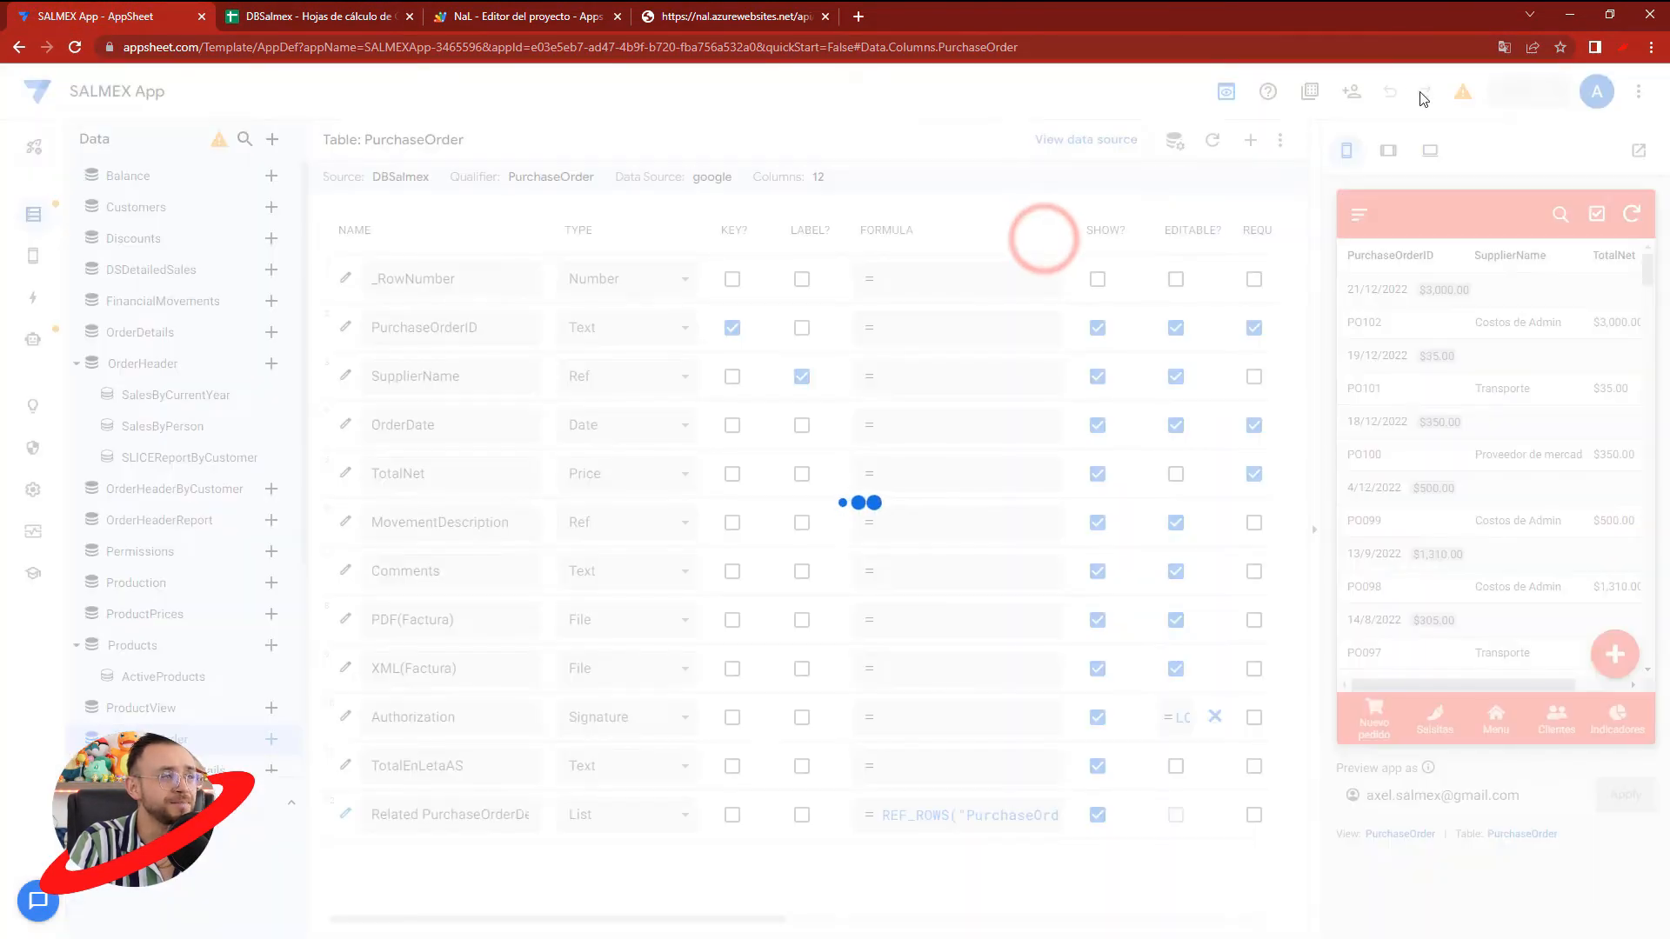
# - Copy the red header formatting from cell J1 of the DBSalmex sheet to cell K1
pyautogui.click(356, 19)
pyautogui.click(1421, 227)
pyautogui.click(1302, 200)
pyautogui.click(112, 141)
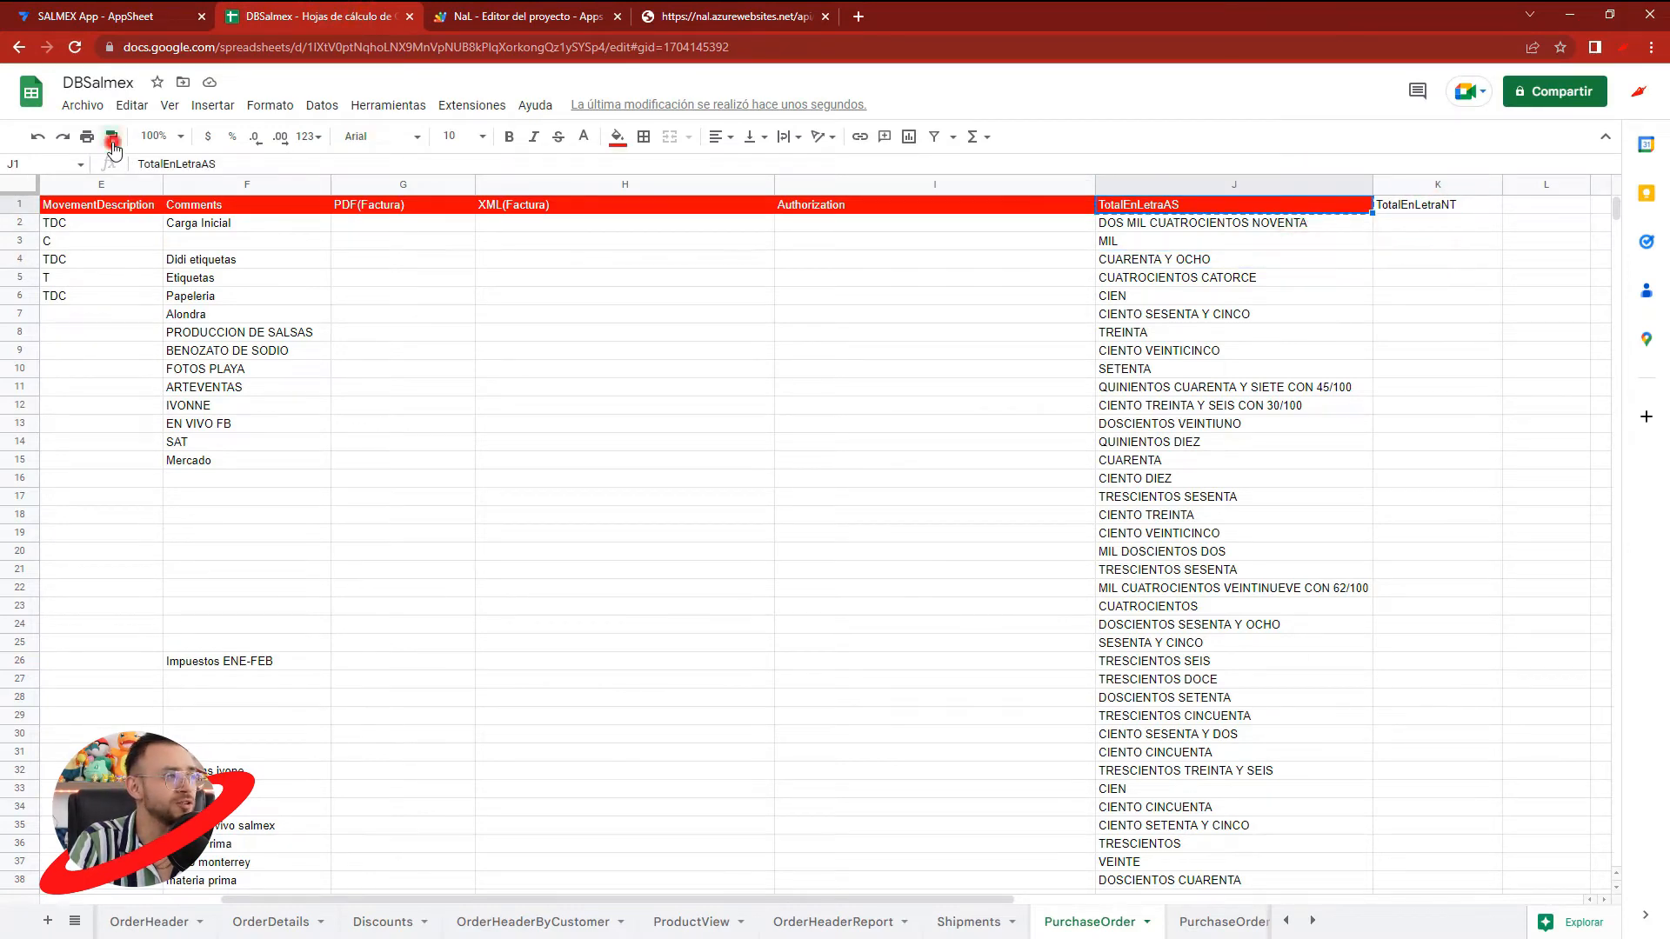
pyautogui.click(1400, 205)
pyautogui.click(1405, 224)
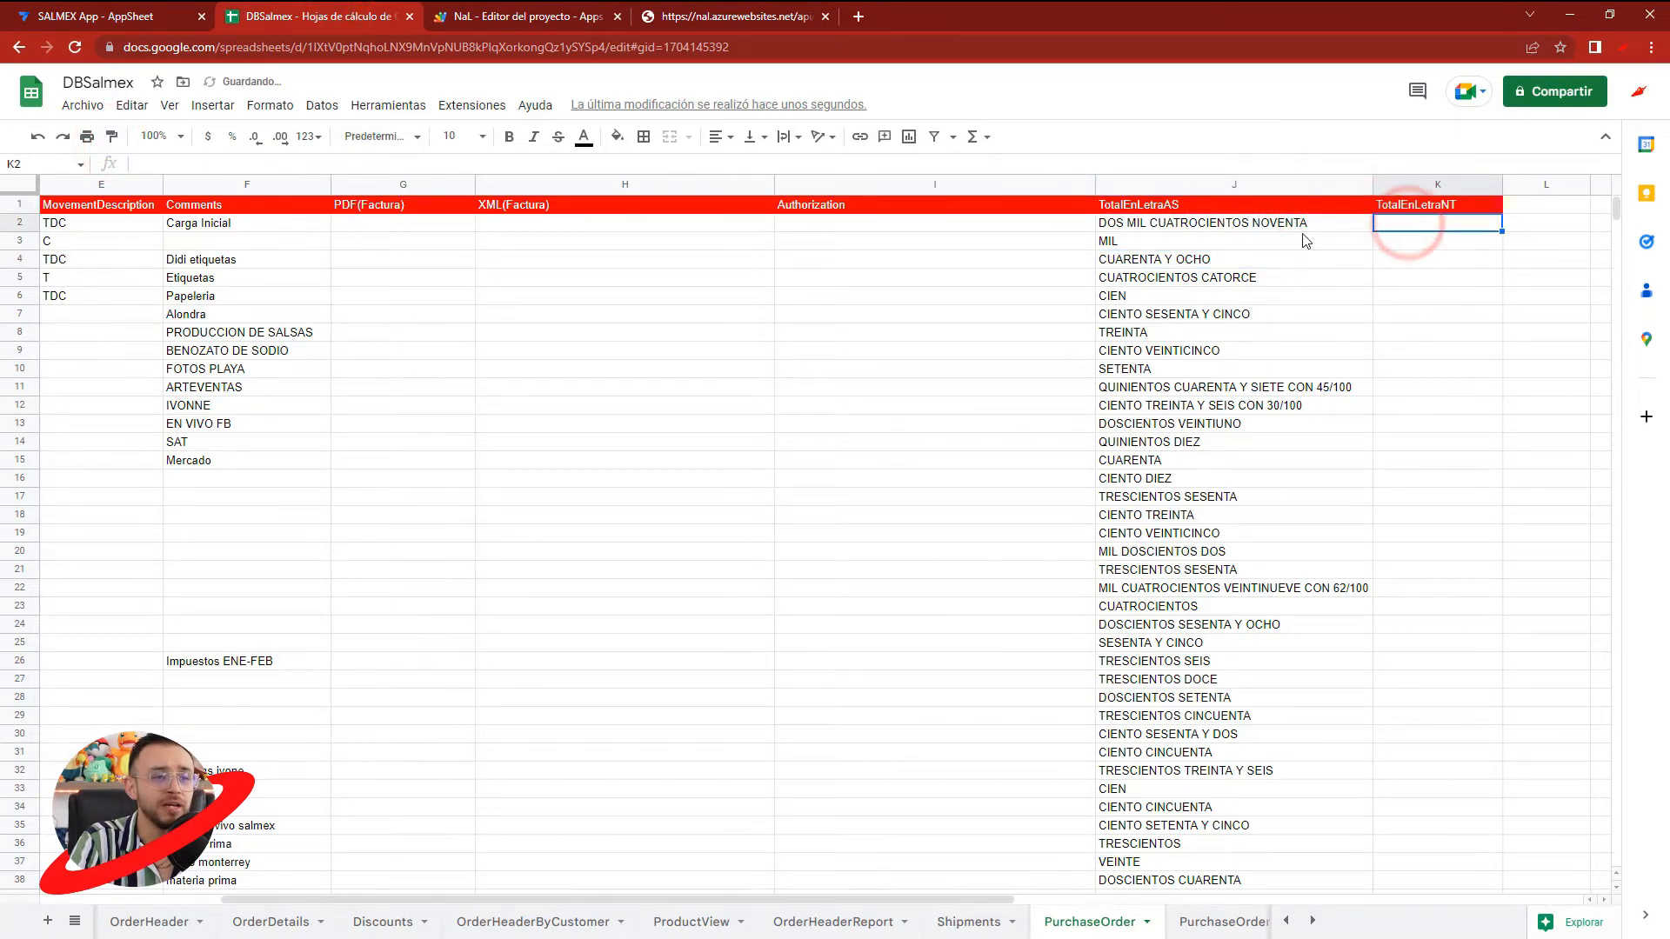
# - Examine the AS and NT suffixes of the headers in J1 and K1
pyautogui.click(1164, 202)
pyautogui.doubleClick(1165, 202)
pyautogui.moveTo(1165, 202); pyautogui.dragTo(1435, 206)
pyautogui.doubleClick(1444, 205)
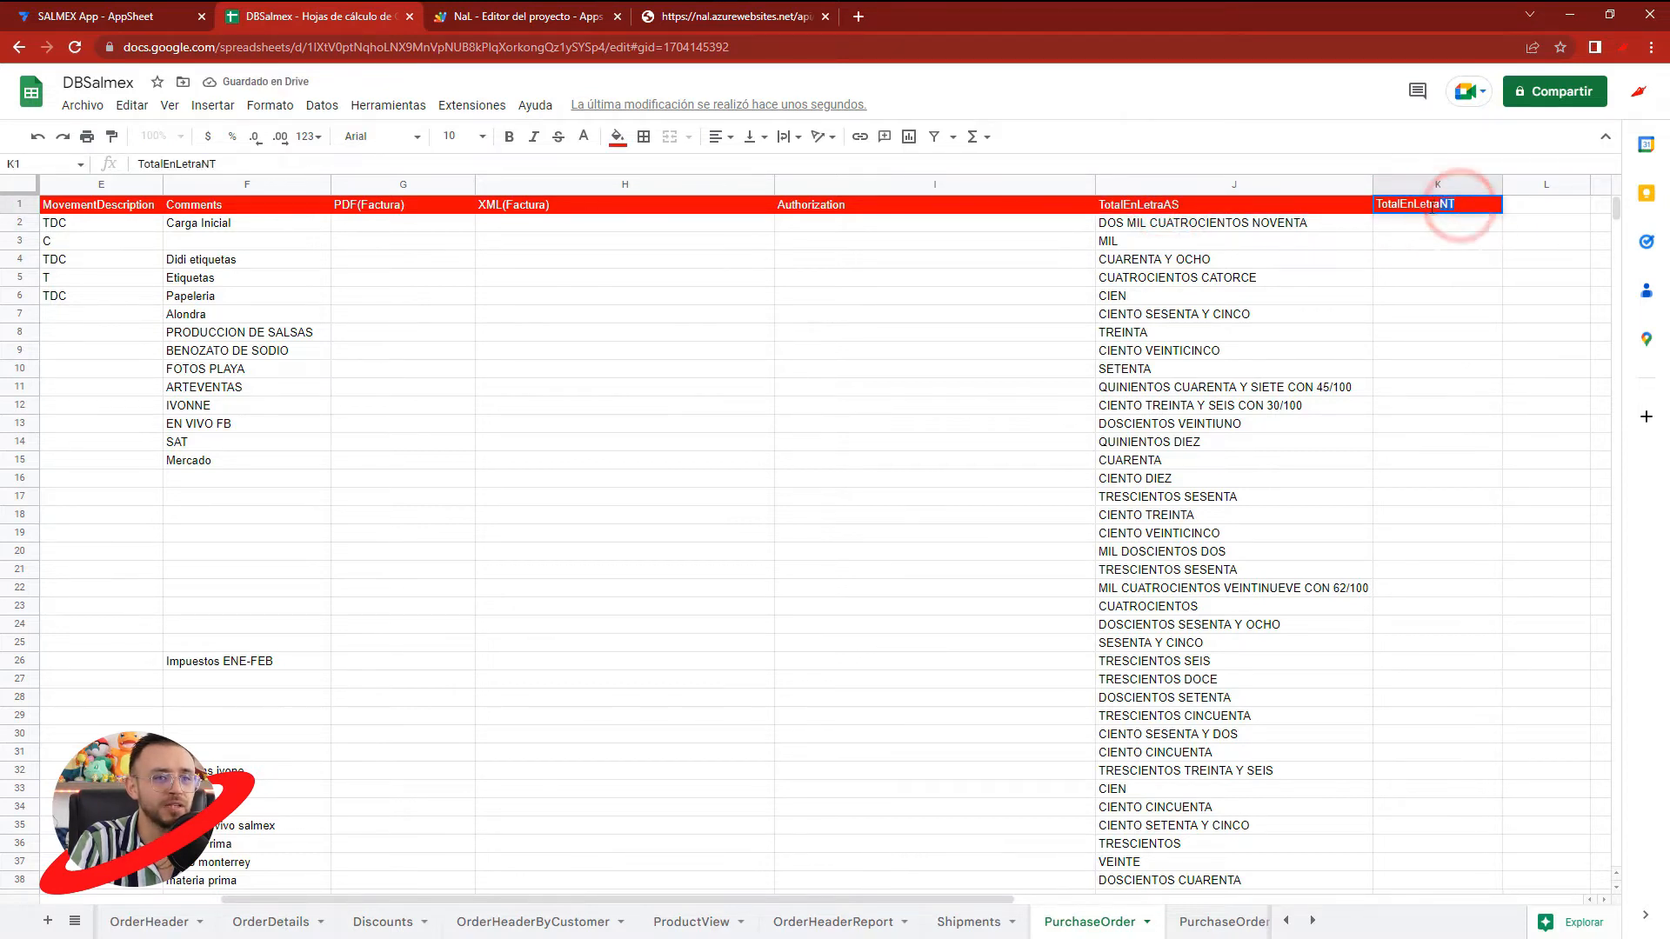
# - Return to AppSheet and examine the spreadsheet formula in the TotalEnLetraAS column's Auto Compute settings
pyautogui.click(74, 9)
pyautogui.click(300, 24)
pyautogui.click(183, 17)
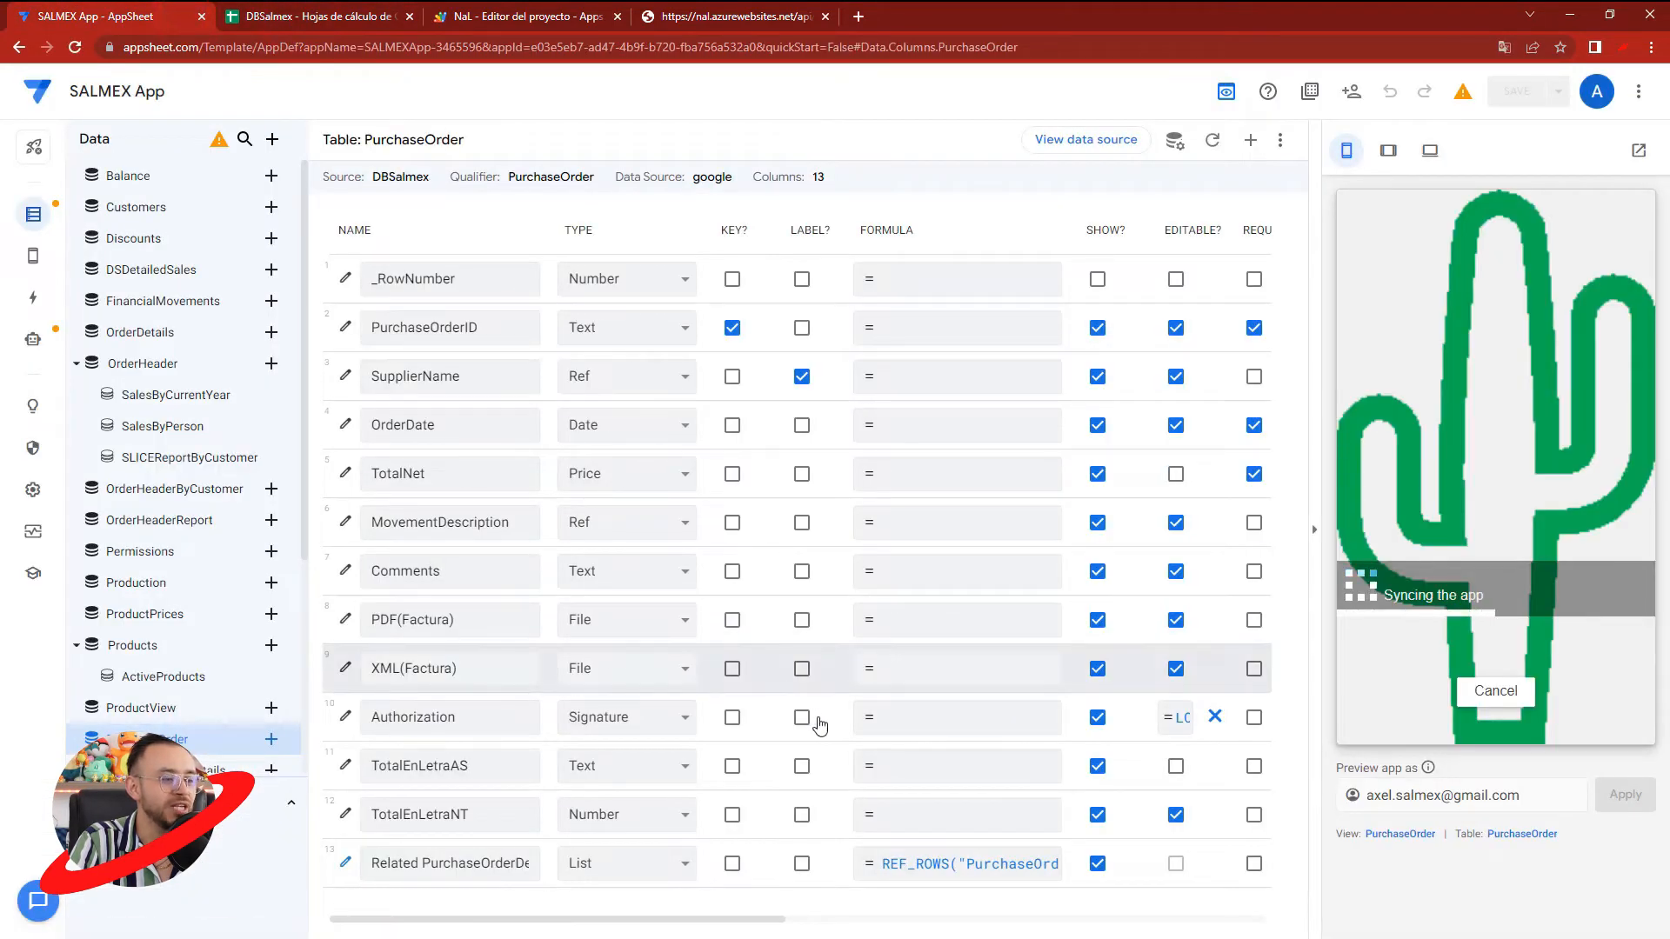
pyautogui.moveTo(471, 767); pyautogui.dragTo(432, 766)
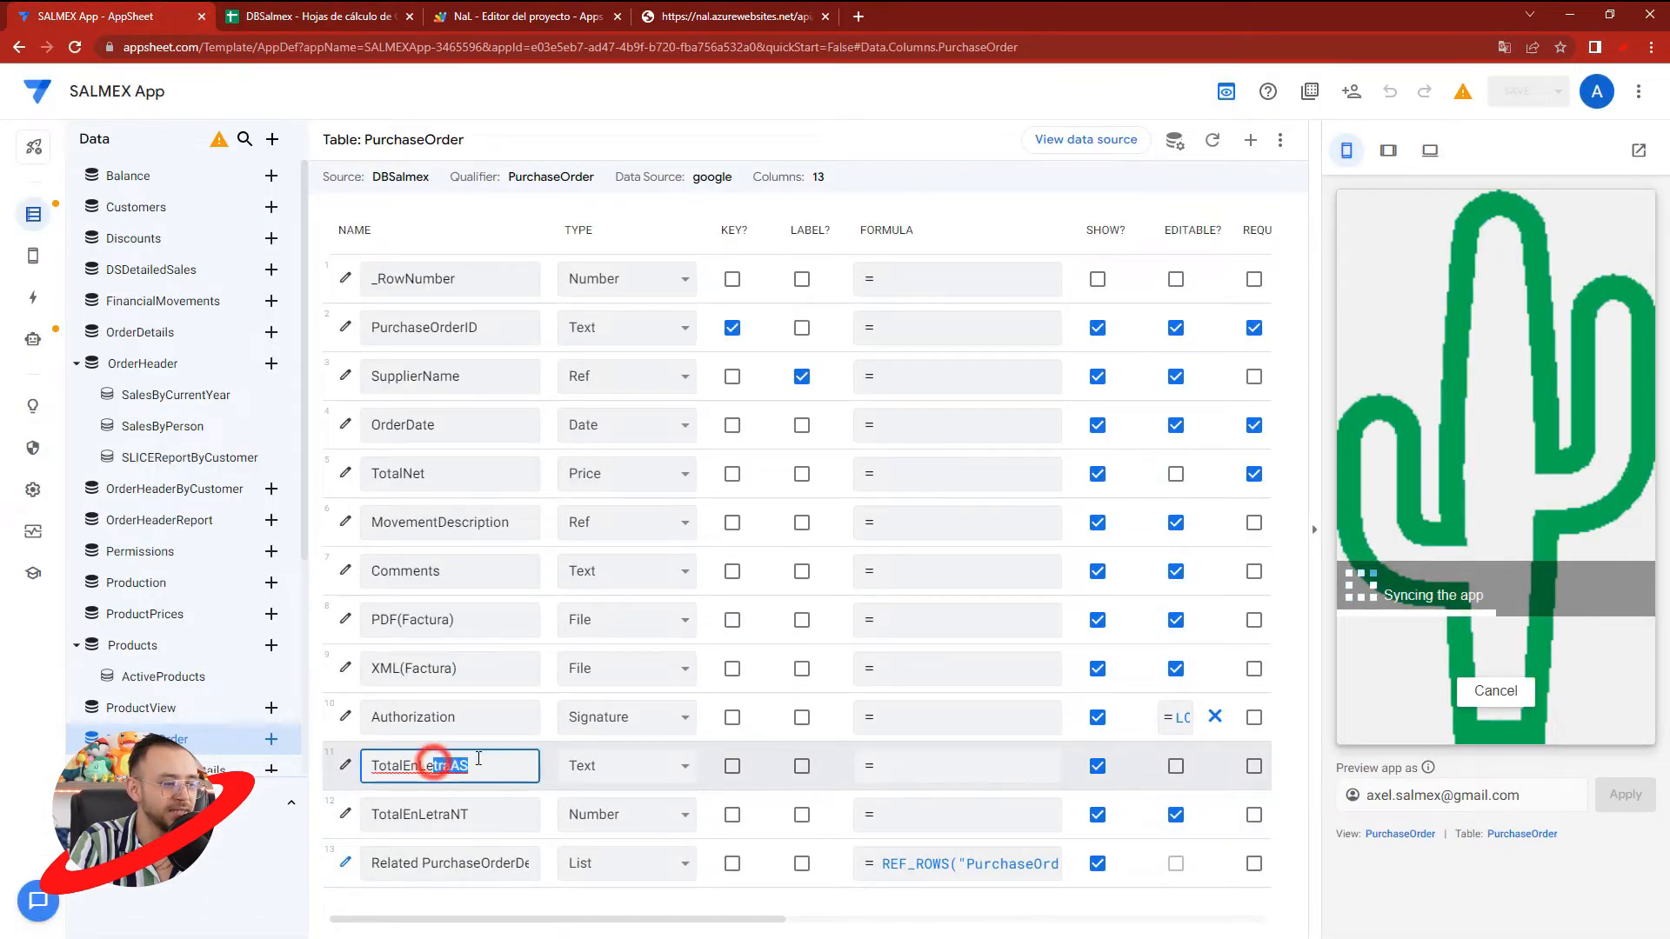
pyautogui.click(345, 765)
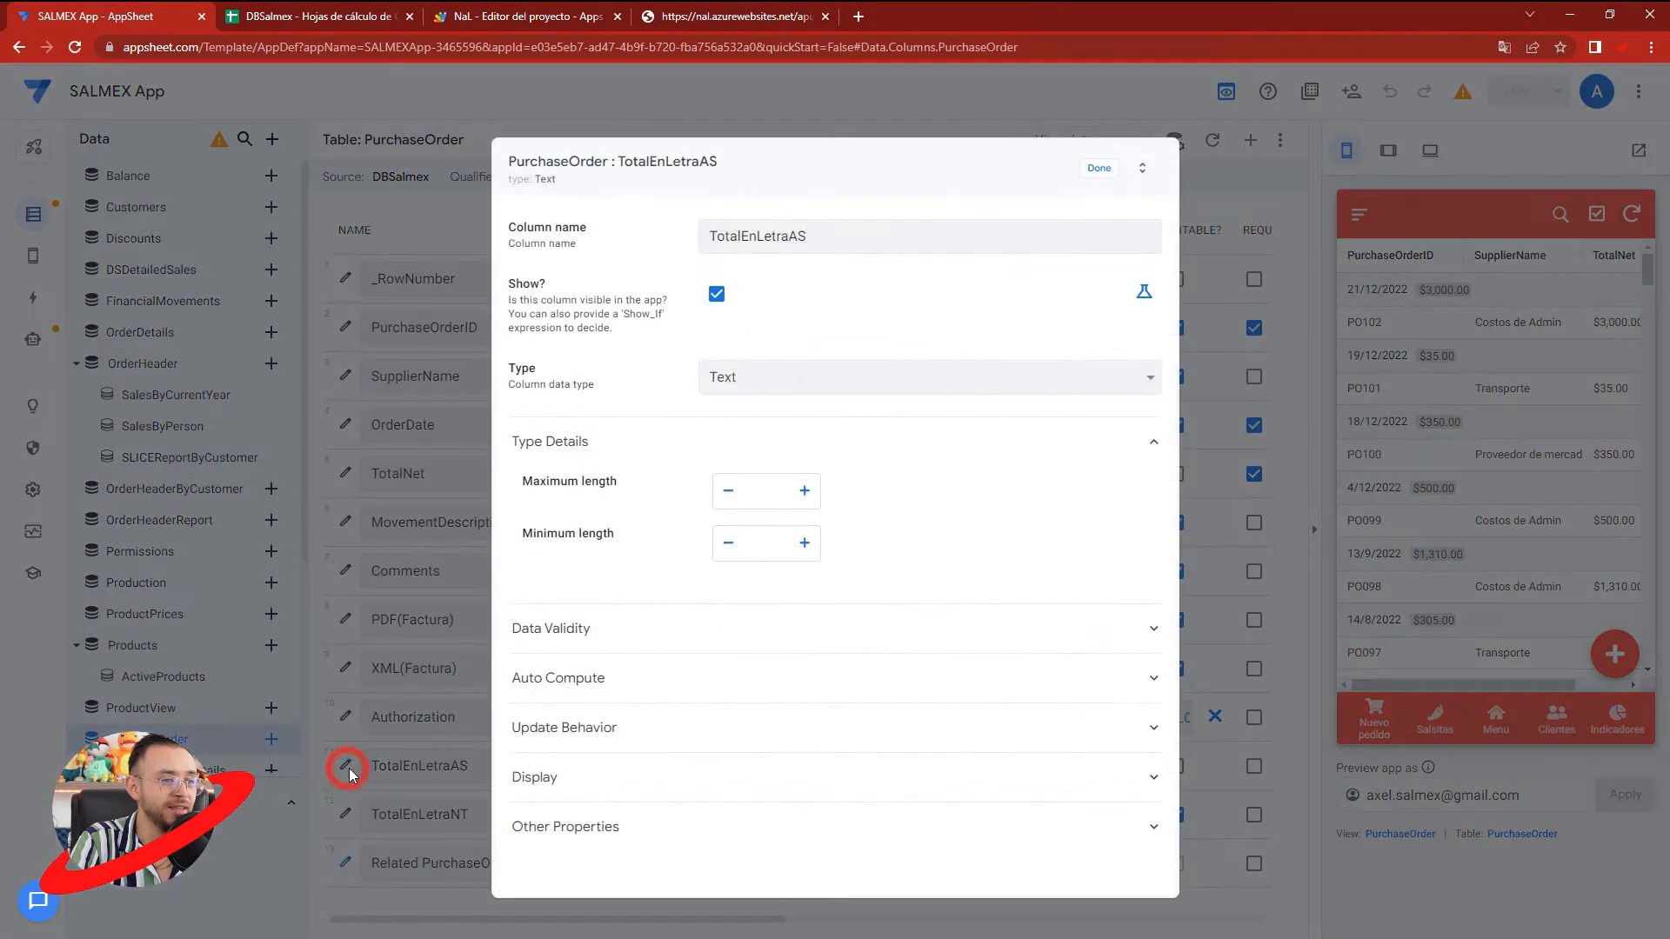
pyautogui.click(585, 633)
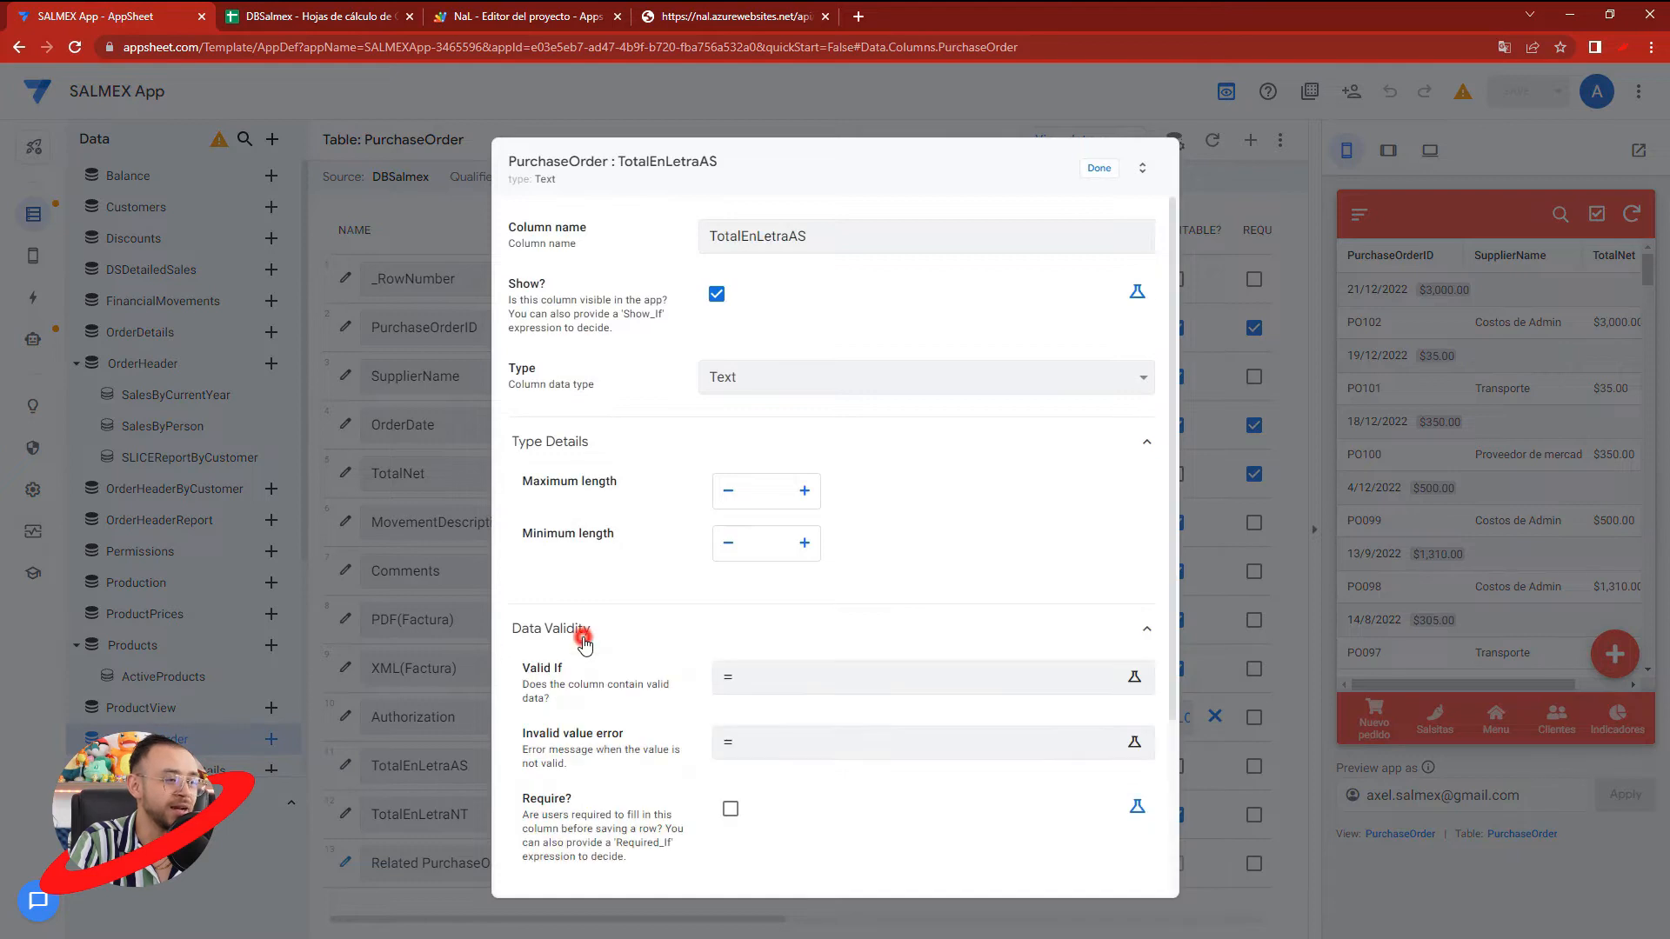
pyautogui.click(583, 629)
pyautogui.click(569, 680)
pyautogui.scroll(-2, 759, 686)
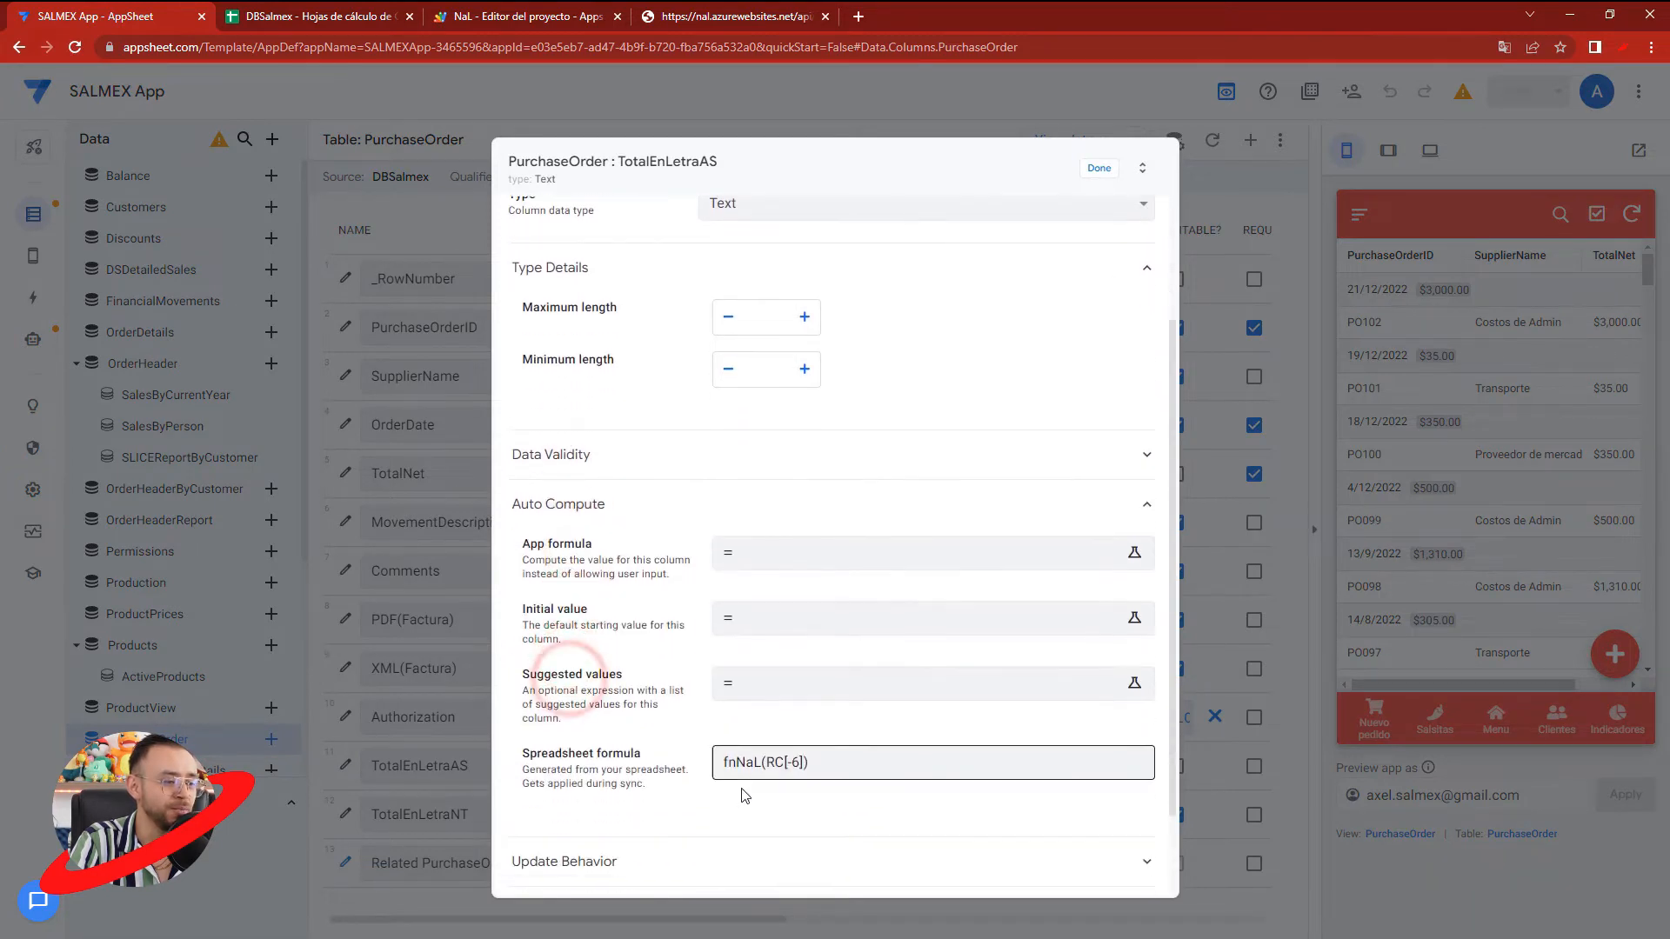
pyautogui.moveTo(722, 763); pyautogui.dragTo(754, 762)
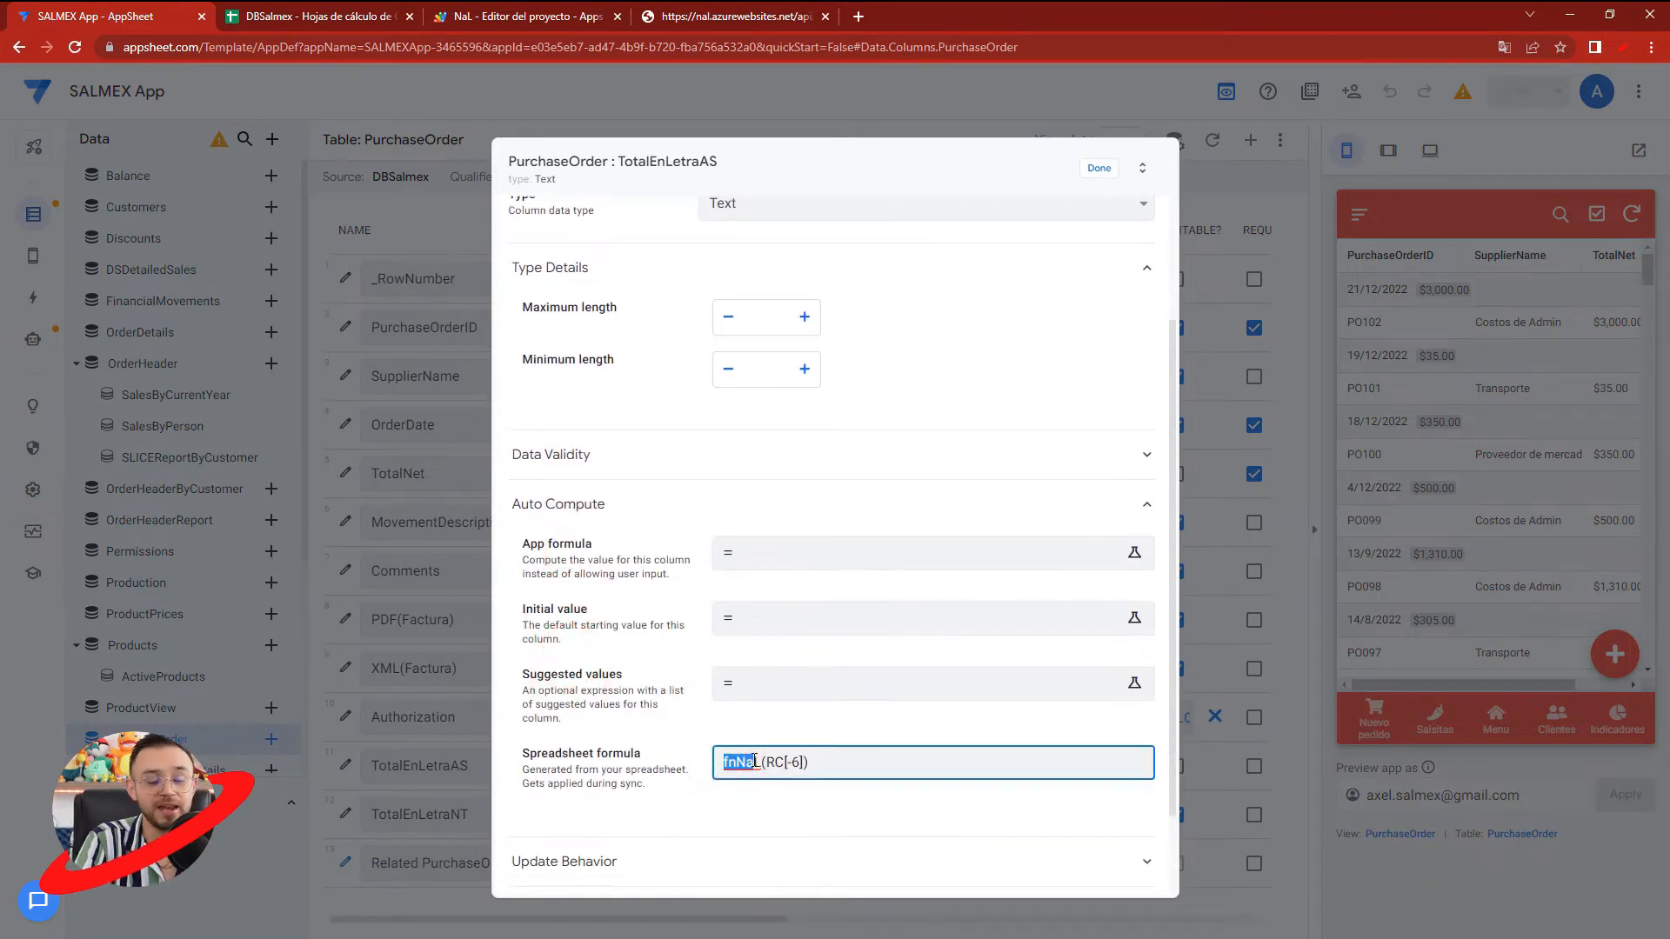
pyautogui.click(1097, 168)
# - Open purchase order PO102 in the app preview and check its TotalEnLetraAS value
pyautogui.click(1429, 336)
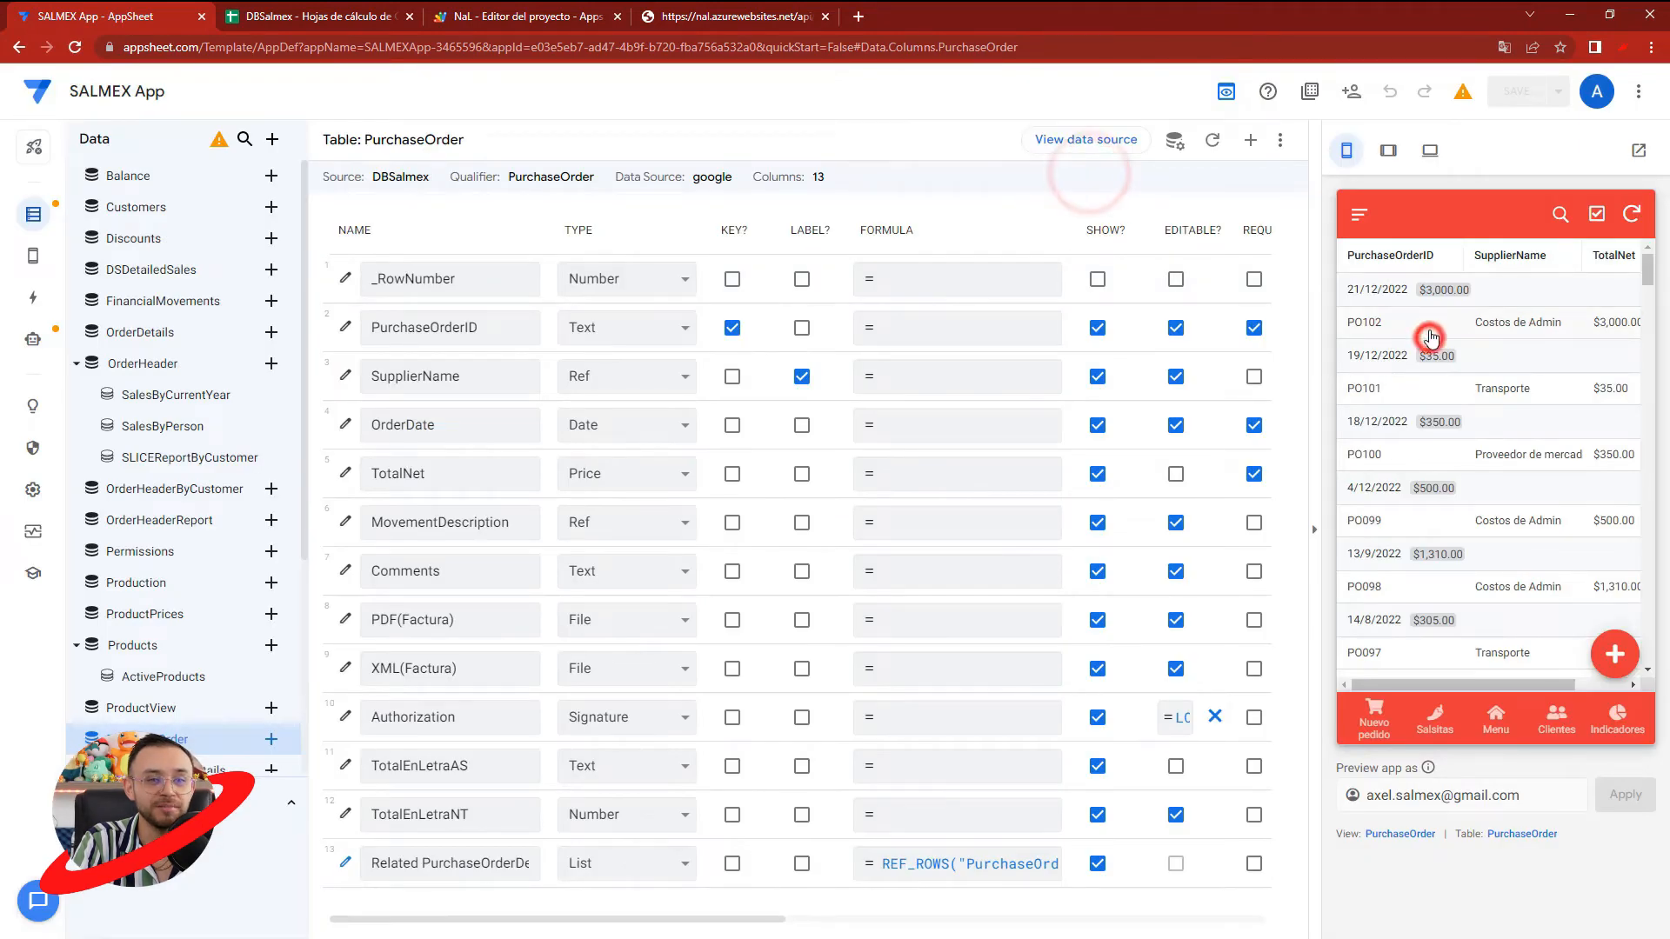
pyautogui.scroll(-3, 1430, 331)
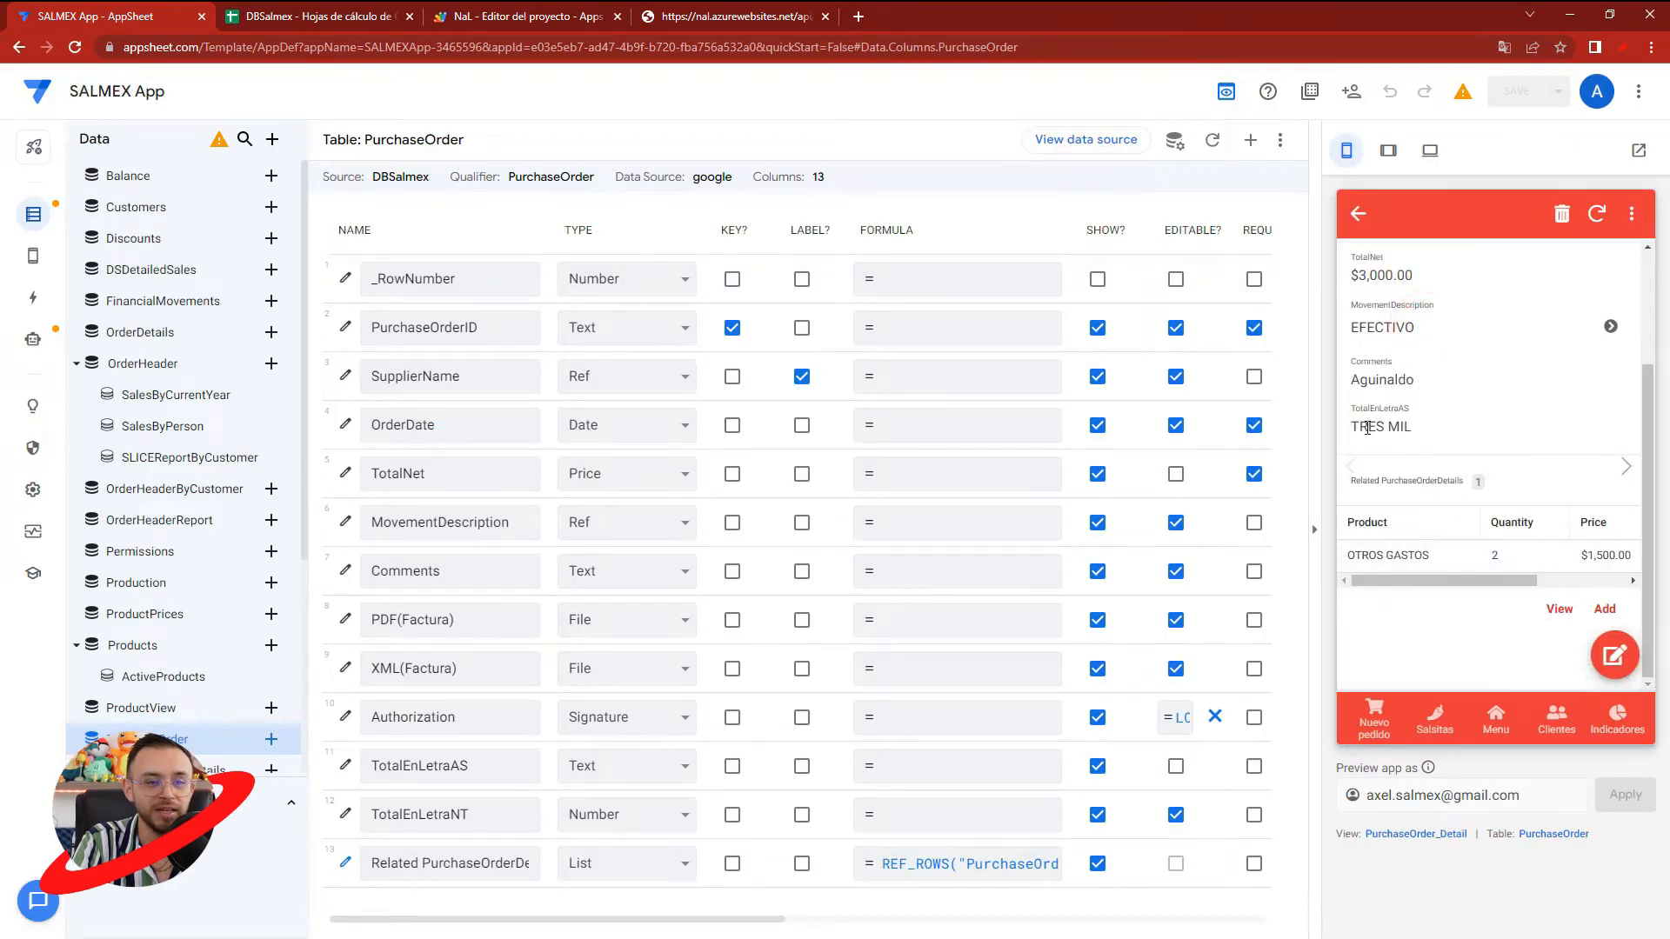
pyautogui.moveTo(1364, 423); pyautogui.dragTo(1415, 425)
pyautogui.click(1421, 426)
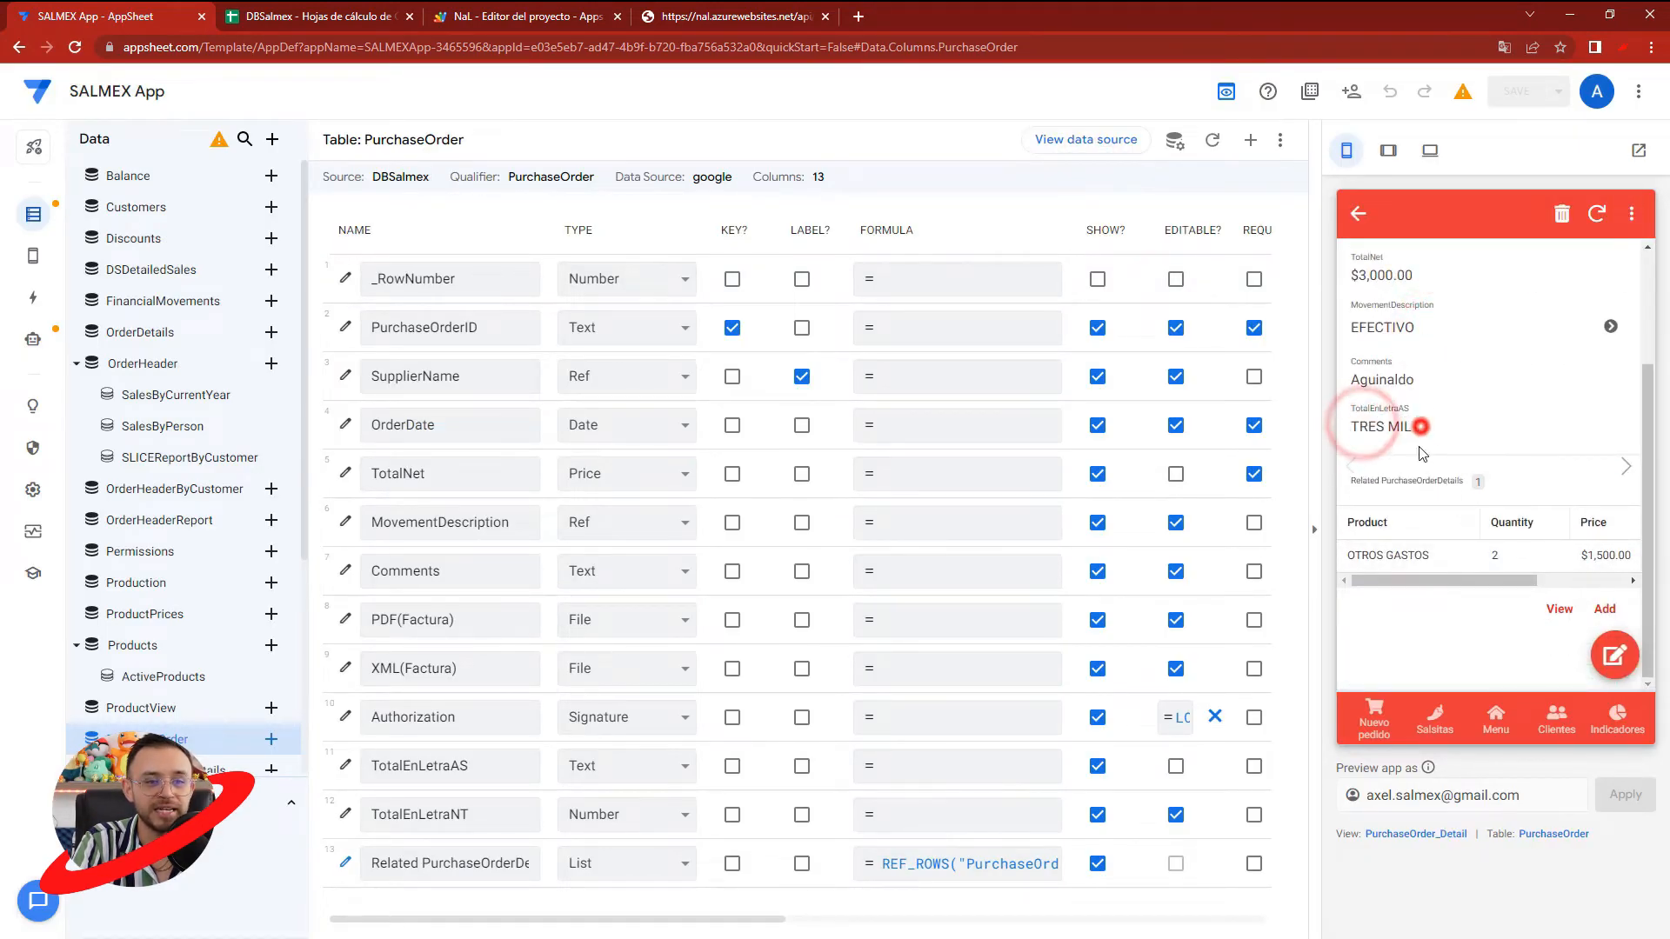
# - Start a new purchase order from the purchase order list in the app preview
pyautogui.click(1490, 717)
pyautogui.click(1409, 503)
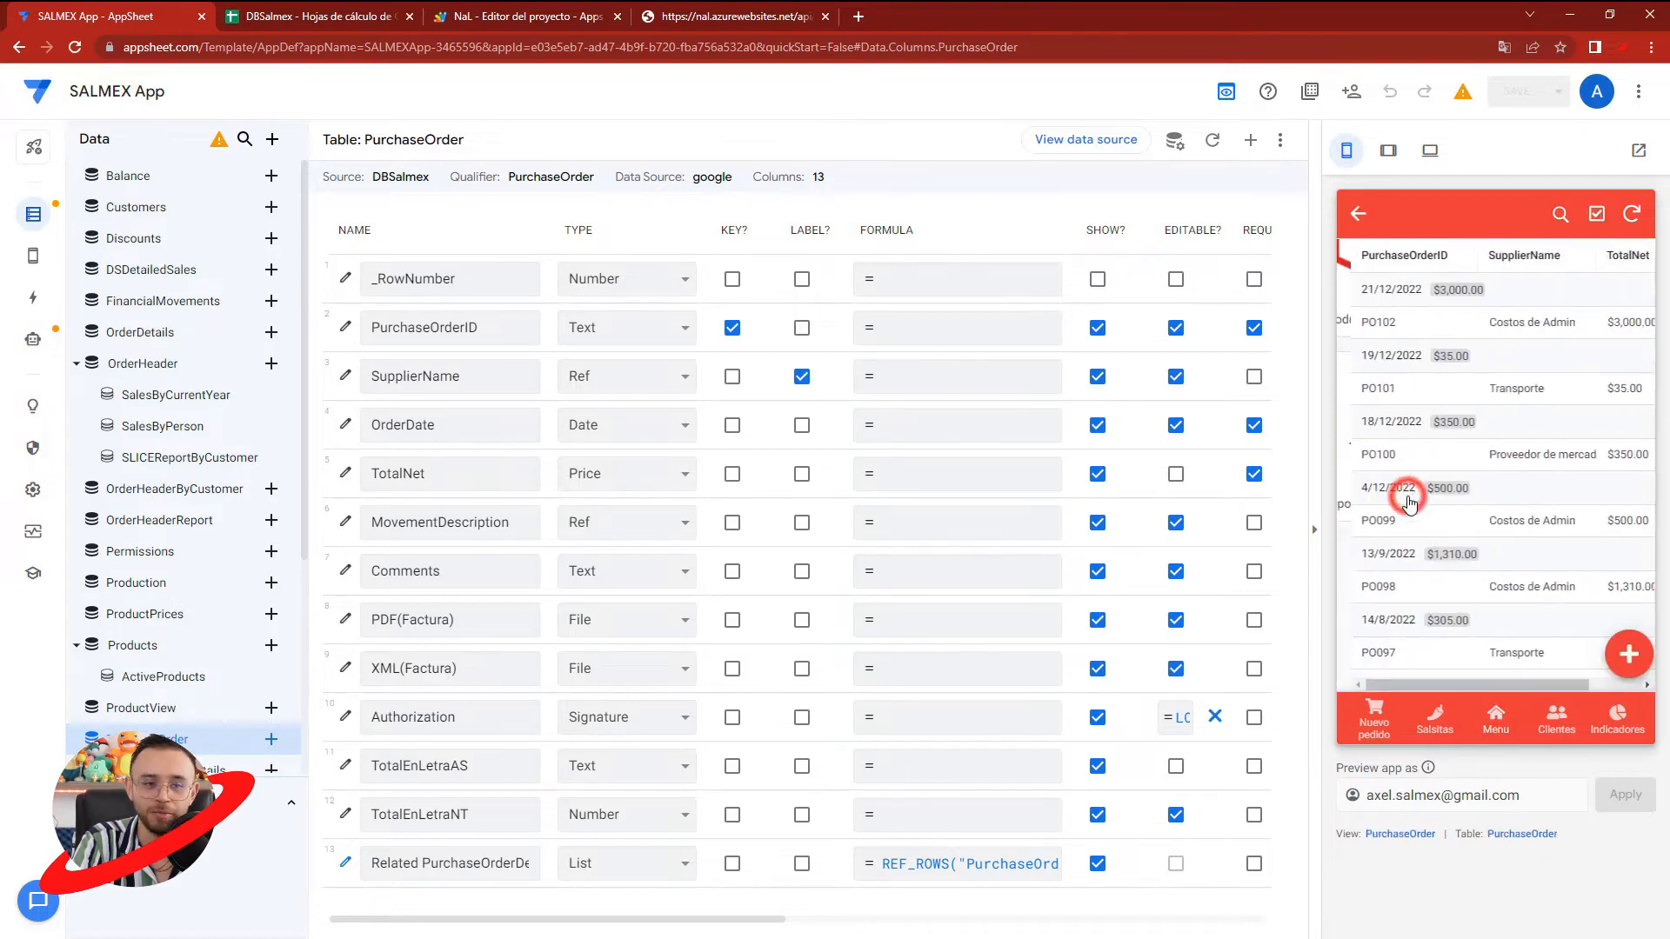
pyautogui.click(1610, 659)
# - Choose Proveedor de etiquetas as supplier and TRANSFERENCIA as movement description, and check the form's TotalEnLetraNT field
pyautogui.click(1383, 385)
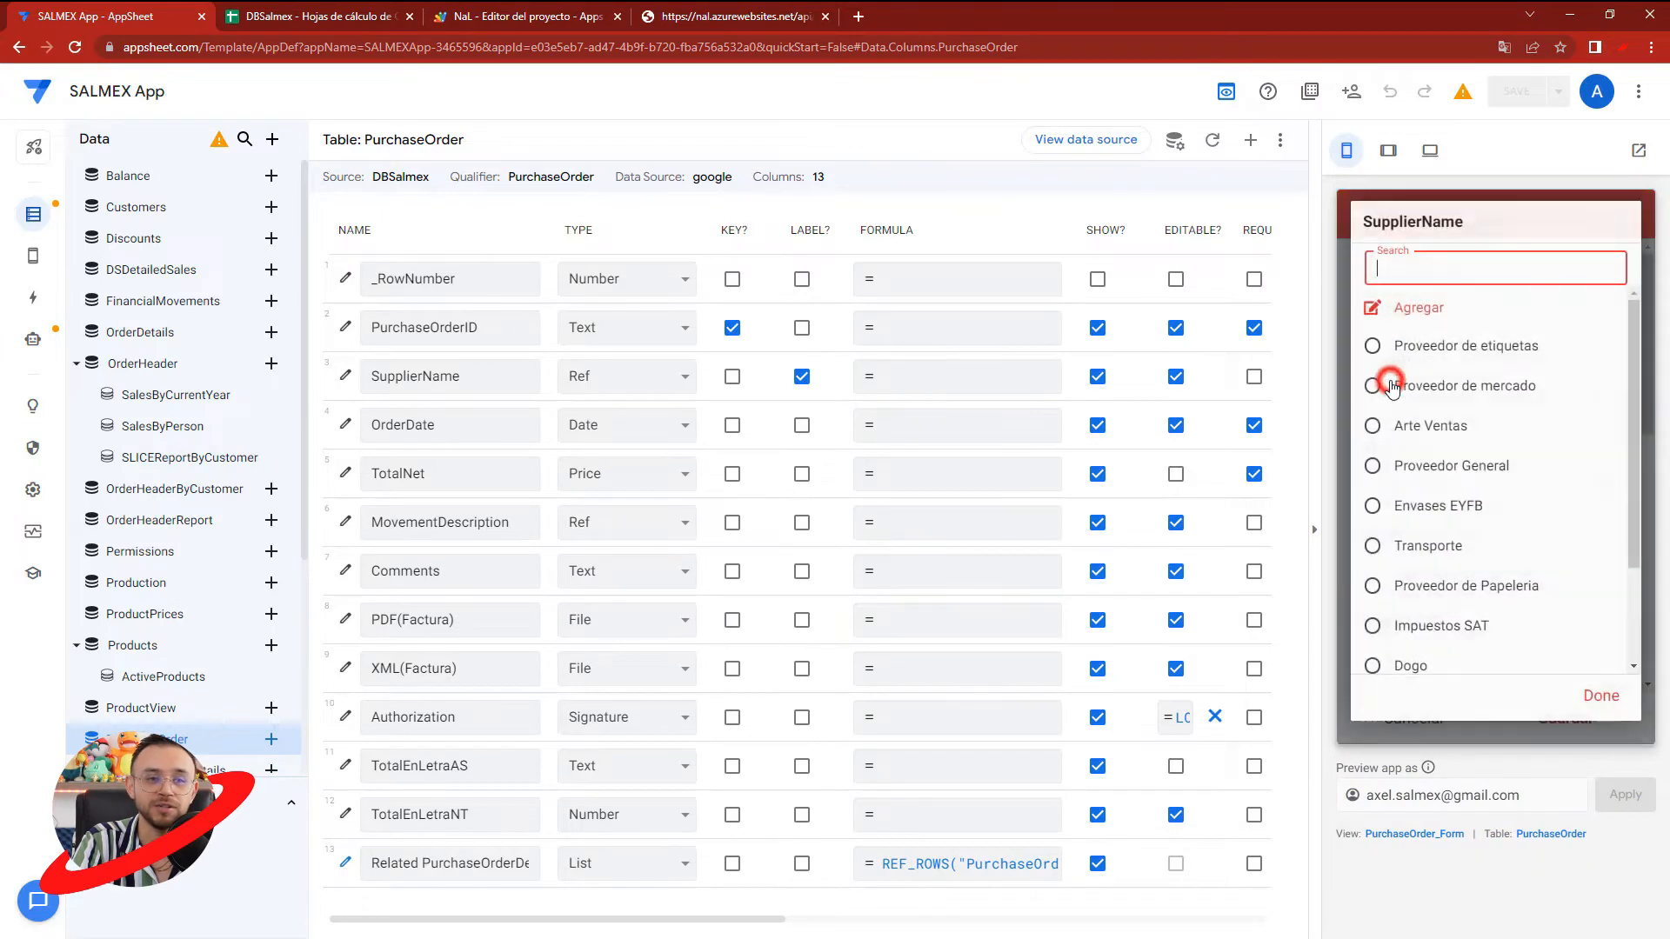
pyautogui.click(1426, 354)
pyautogui.click(1418, 468)
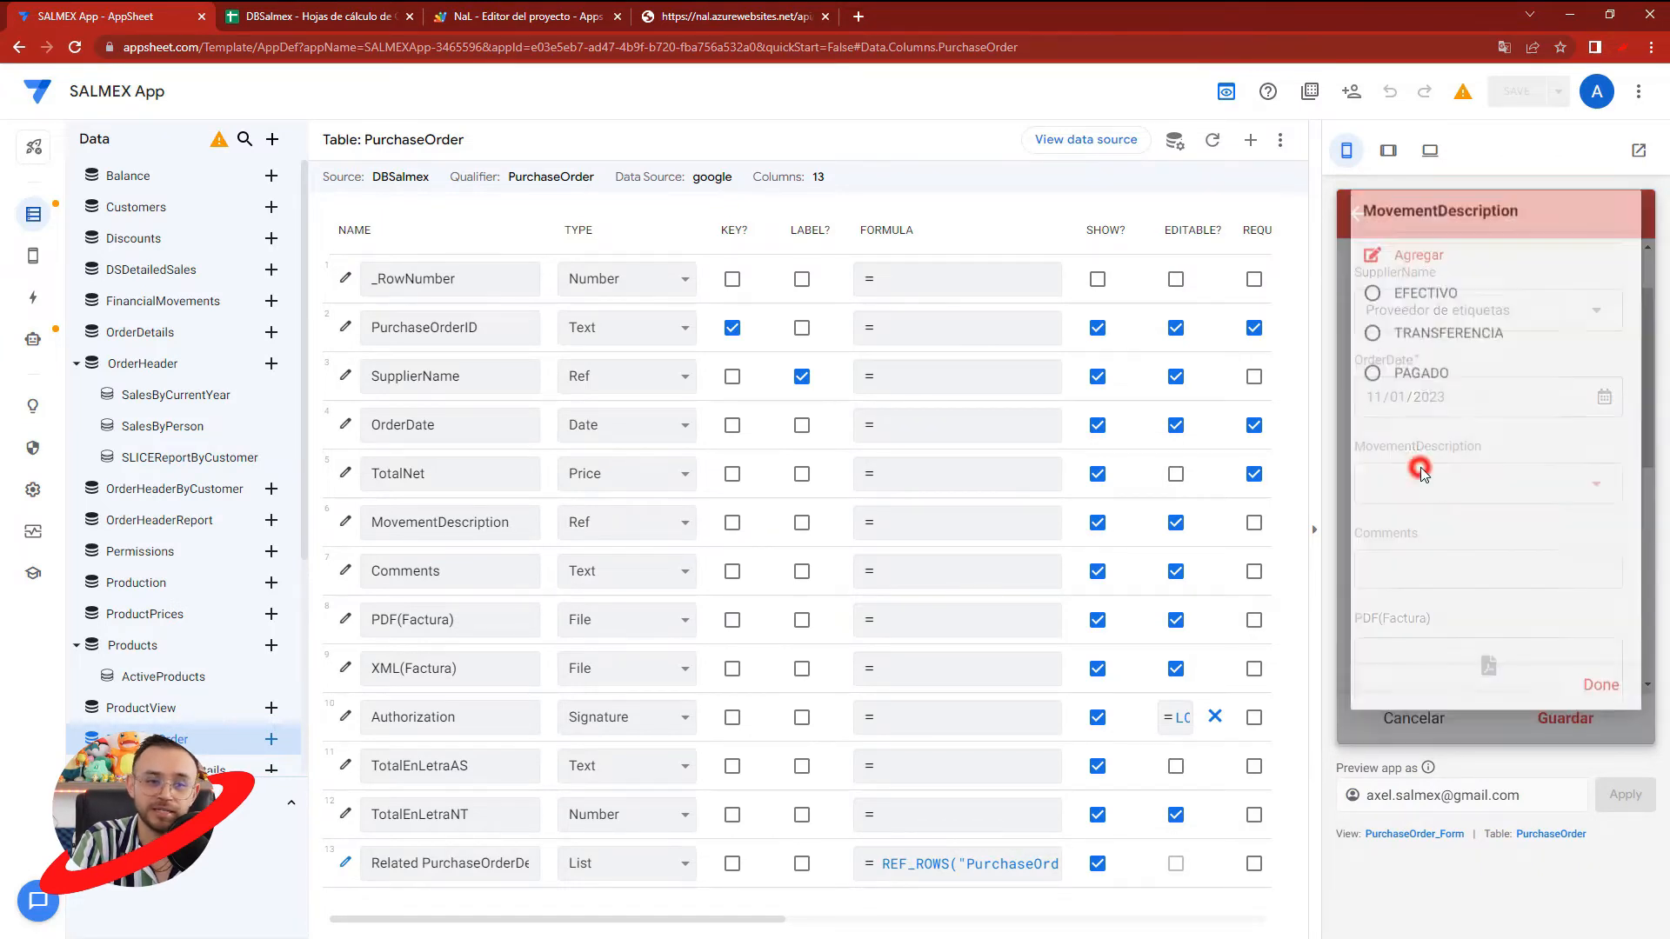
pyautogui.click(1420, 348)
pyautogui.scroll(-5, 1420, 488)
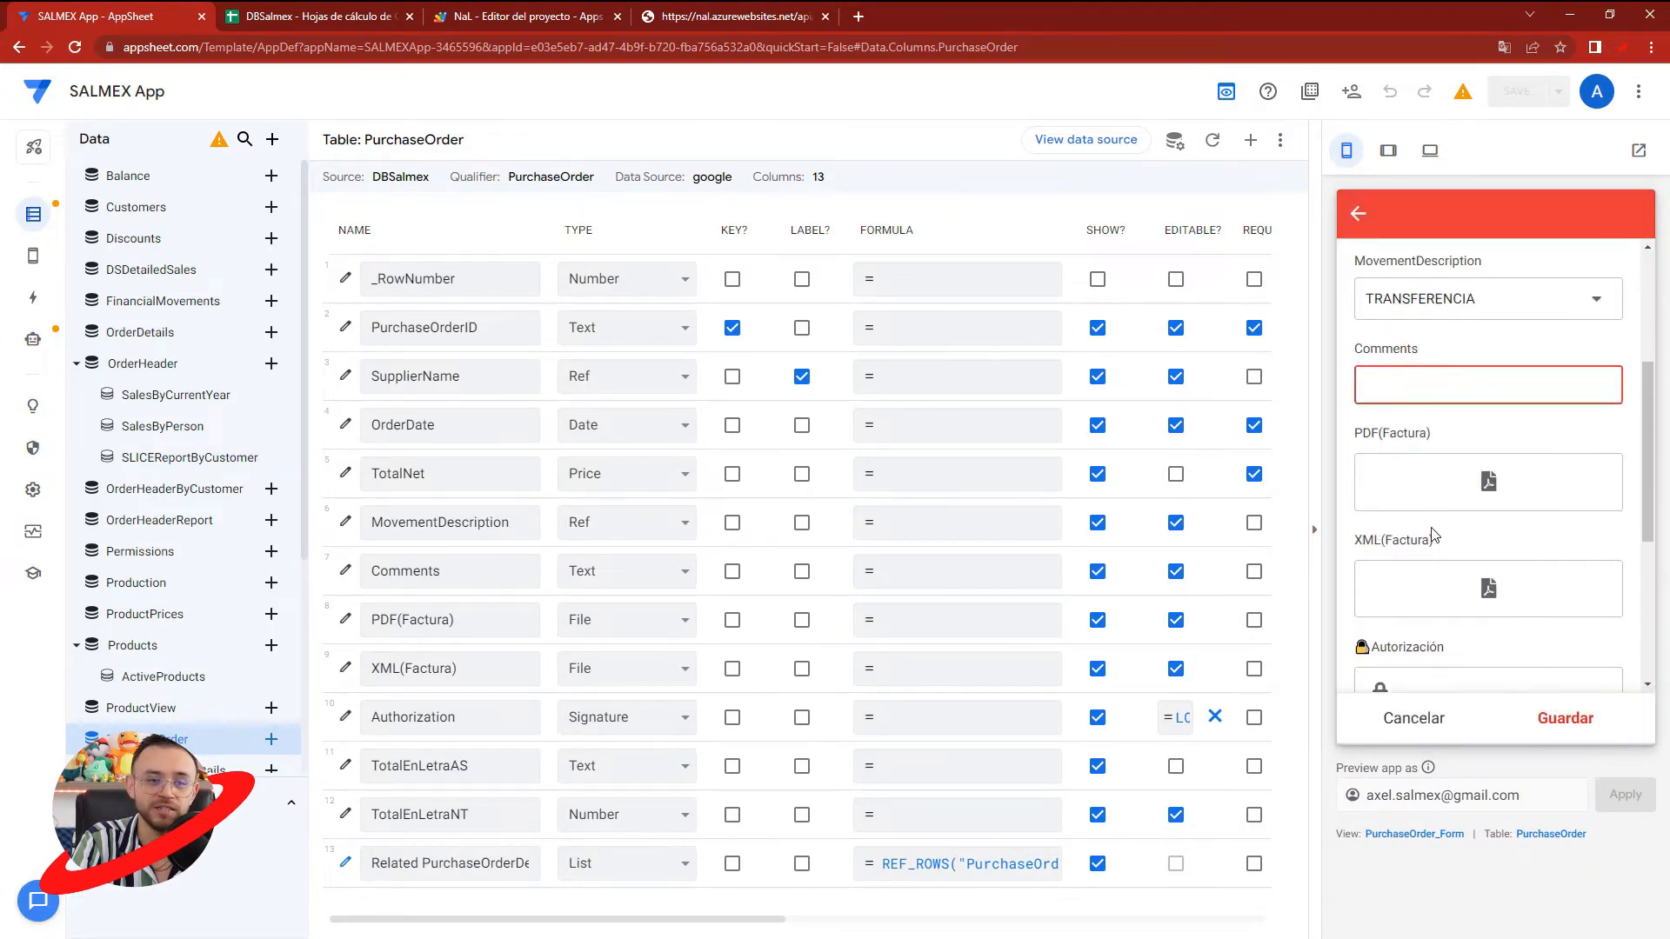
pyautogui.scroll(-2, 1432, 589)
pyautogui.click(1411, 543)
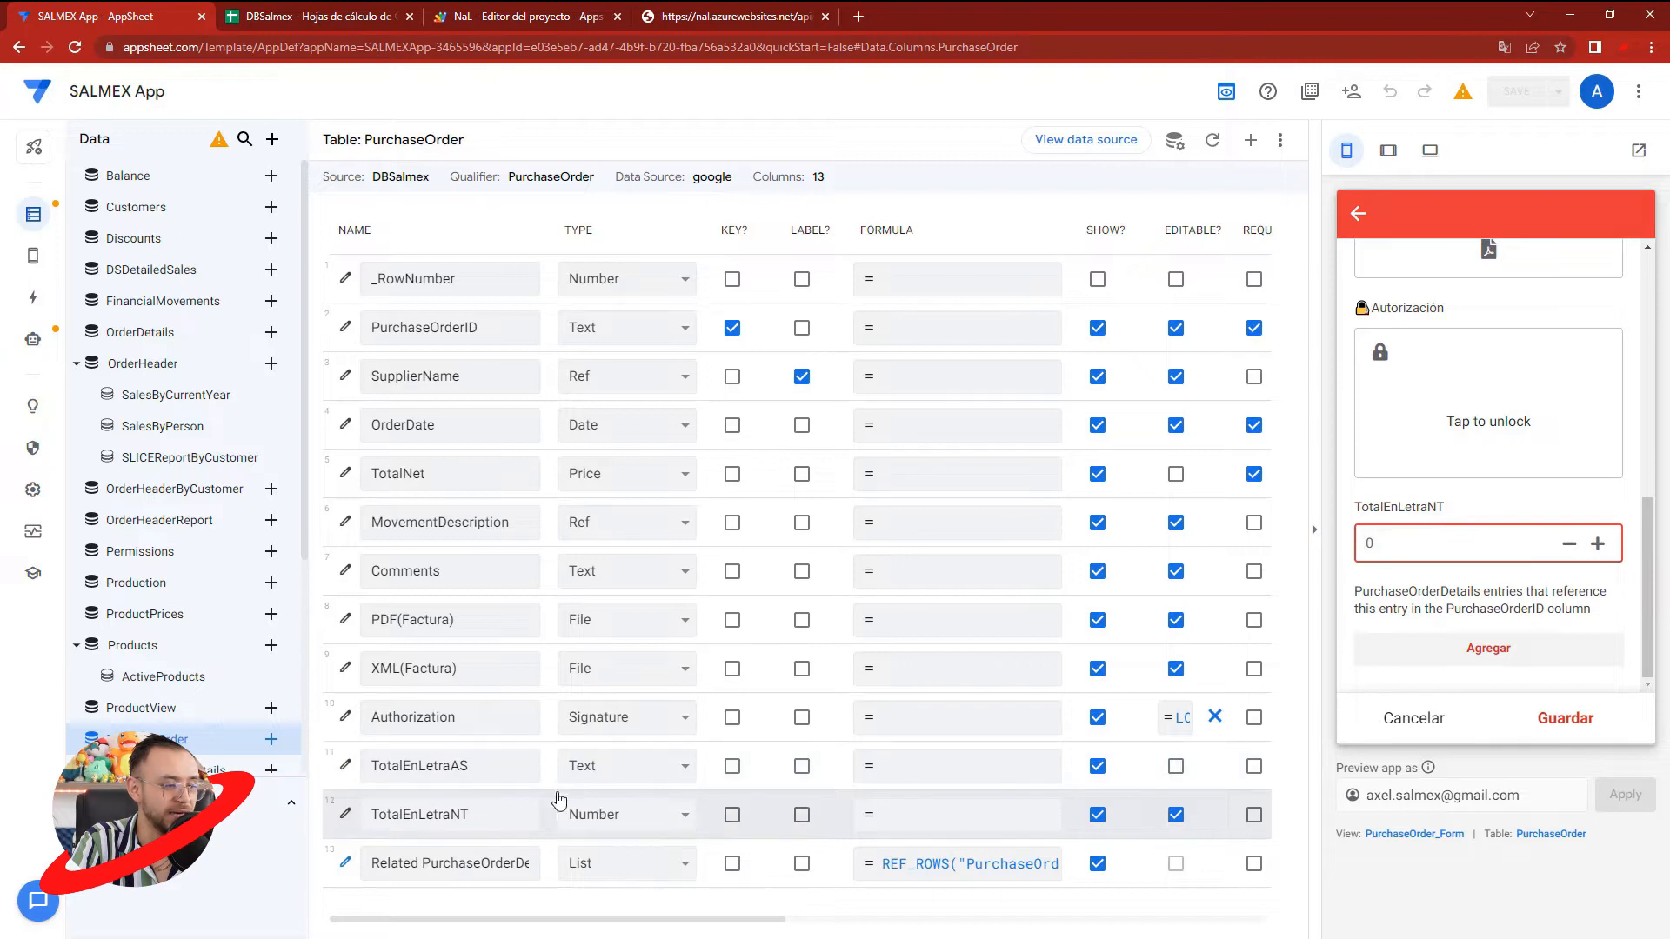
# - Change the TotalEnLetraNT column's type to Text in the PurchaseOrder table and save the app
pyautogui.click(599, 810)
pyautogui.press('t')
pyautogui.click(599, 810)
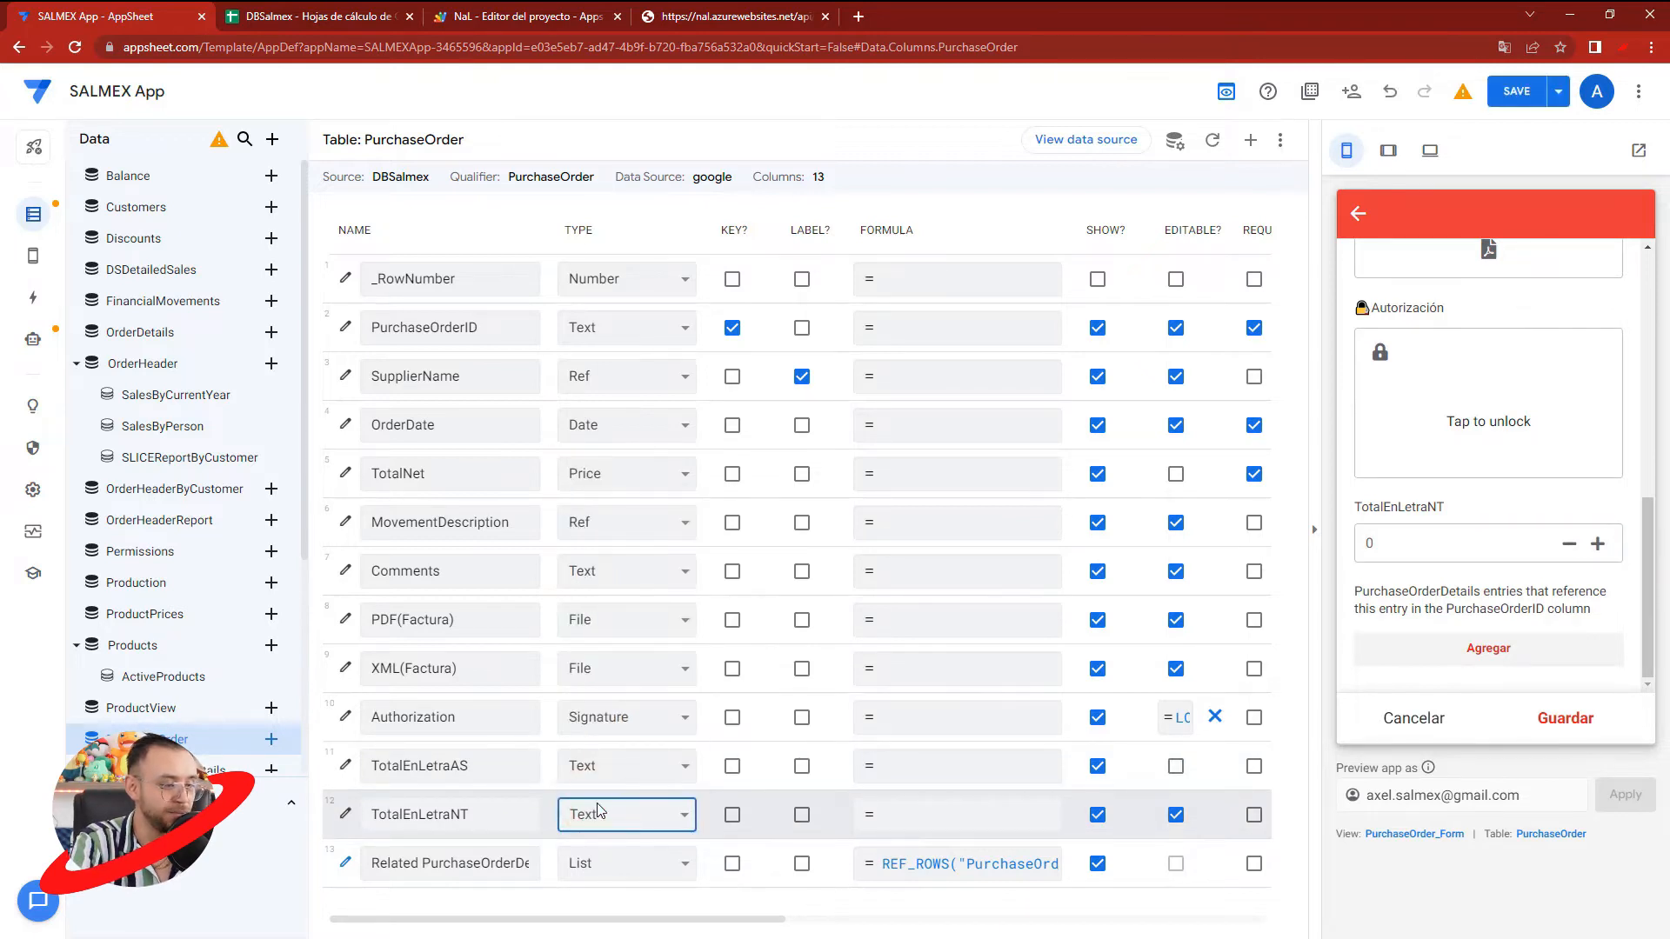
pyautogui.click(1523, 92)
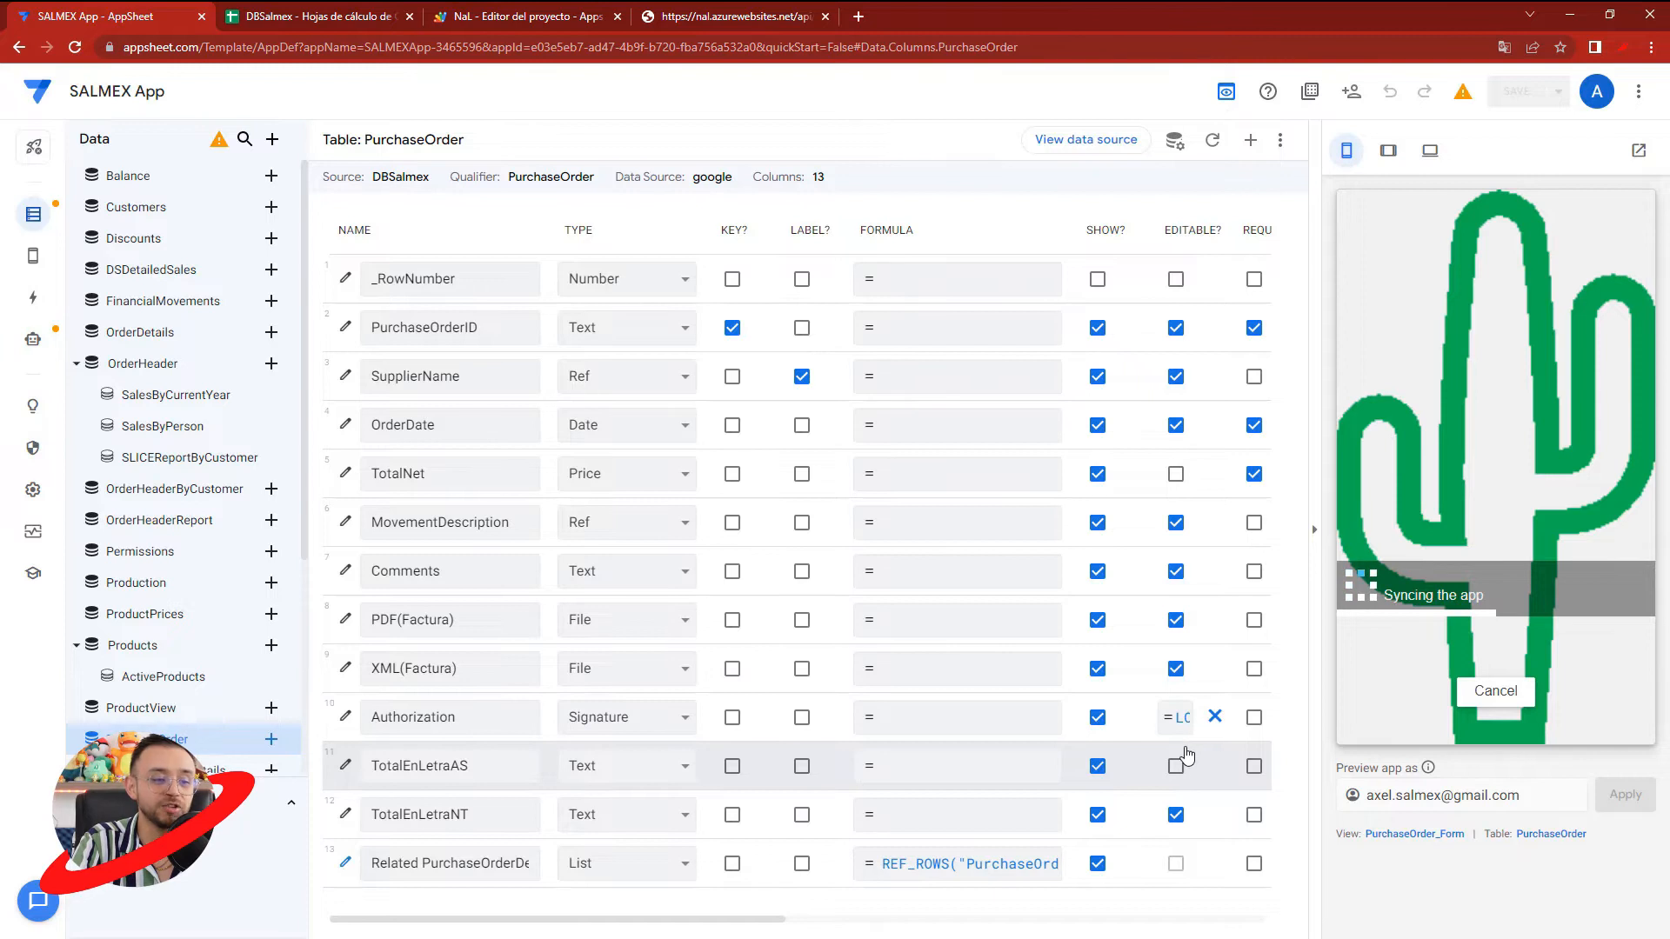
pyautogui.moveTo(476, 815); pyautogui.dragTo(454, 815)
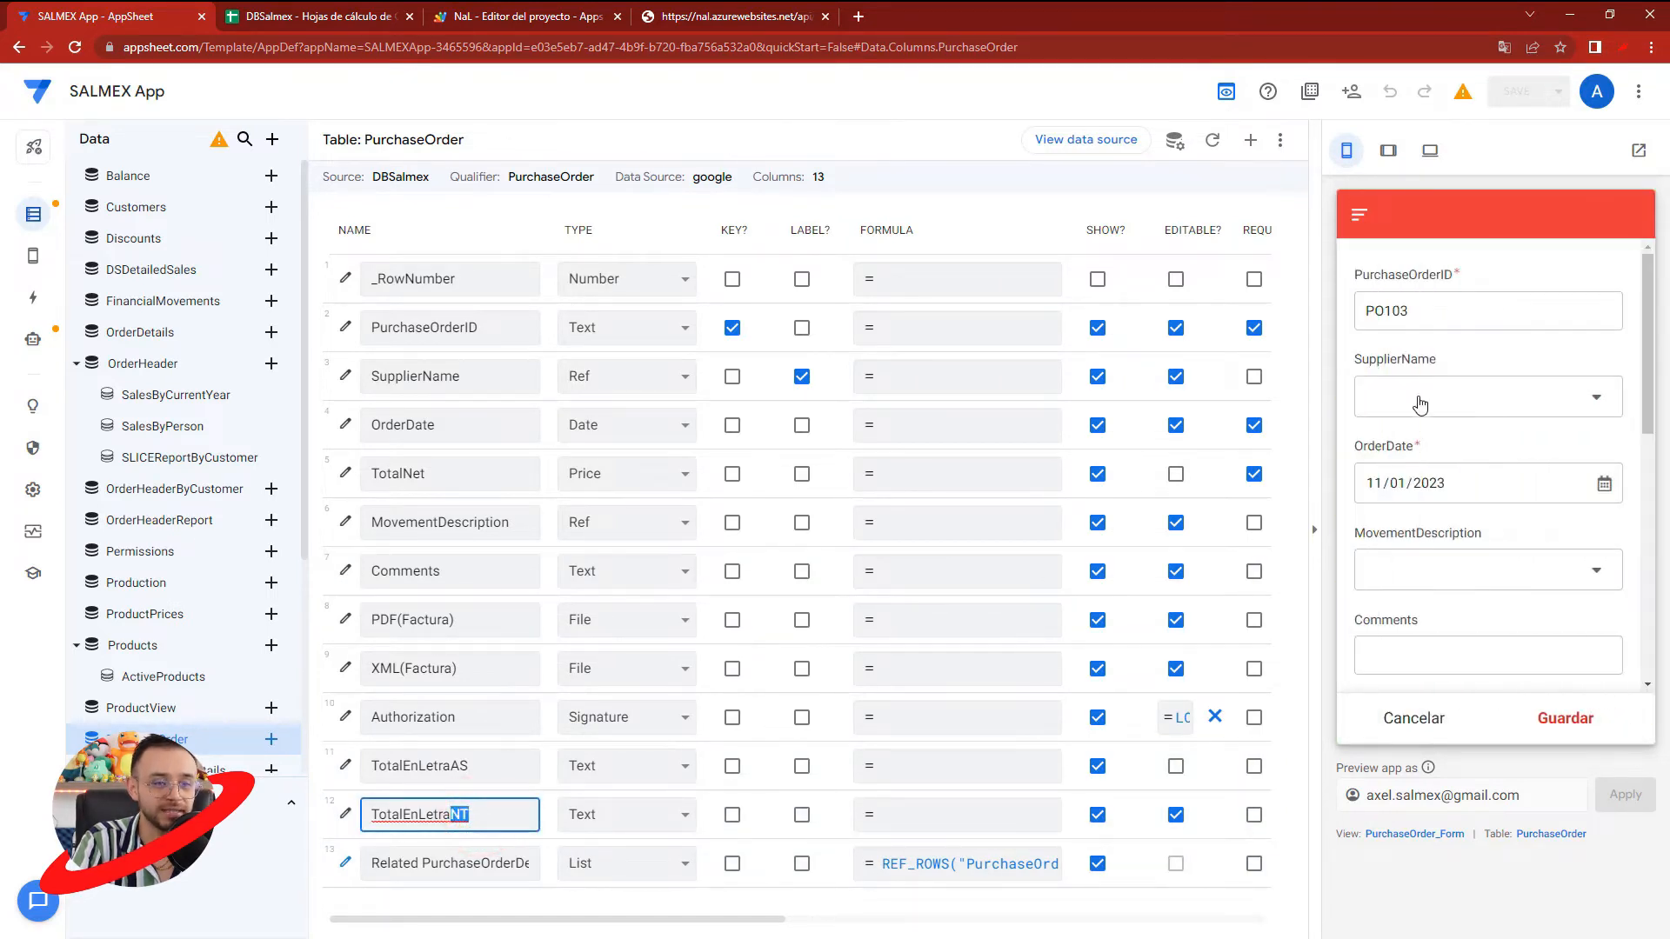
# - Choose Proveedor de etiquetas as supplier and EFECTIVO as movement description for purchase order PO103
pyautogui.click(1423, 397)
pyautogui.click(1421, 353)
pyautogui.click(1412, 567)
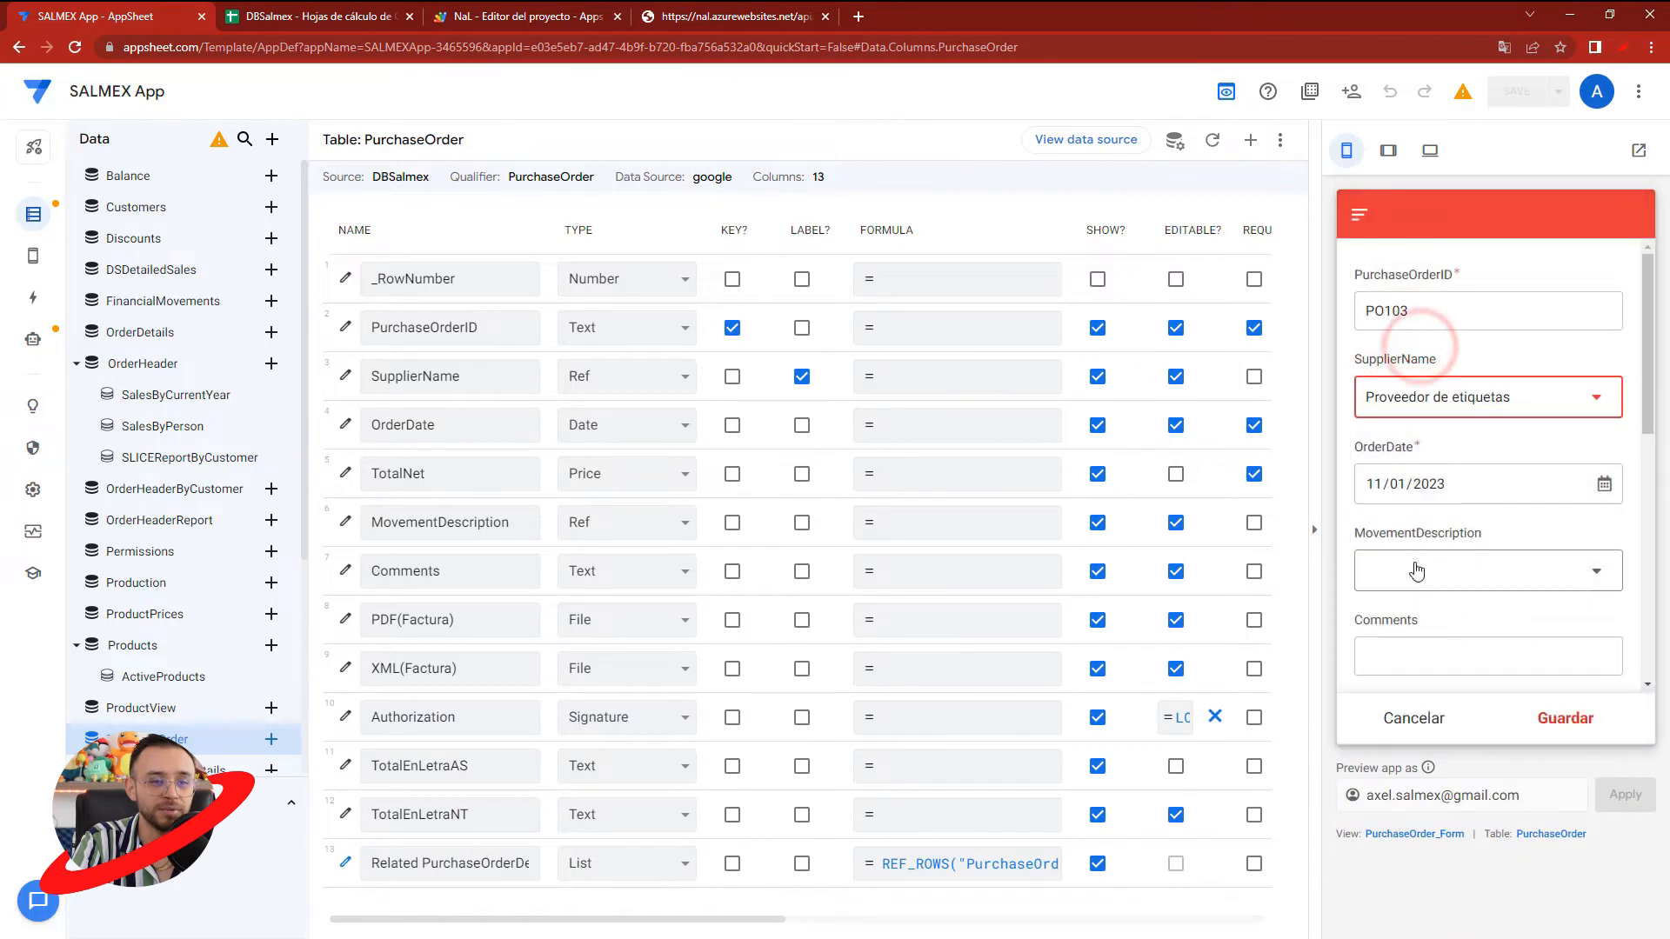
pyautogui.click(1427, 309)
pyautogui.scroll(-5, 1456, 588)
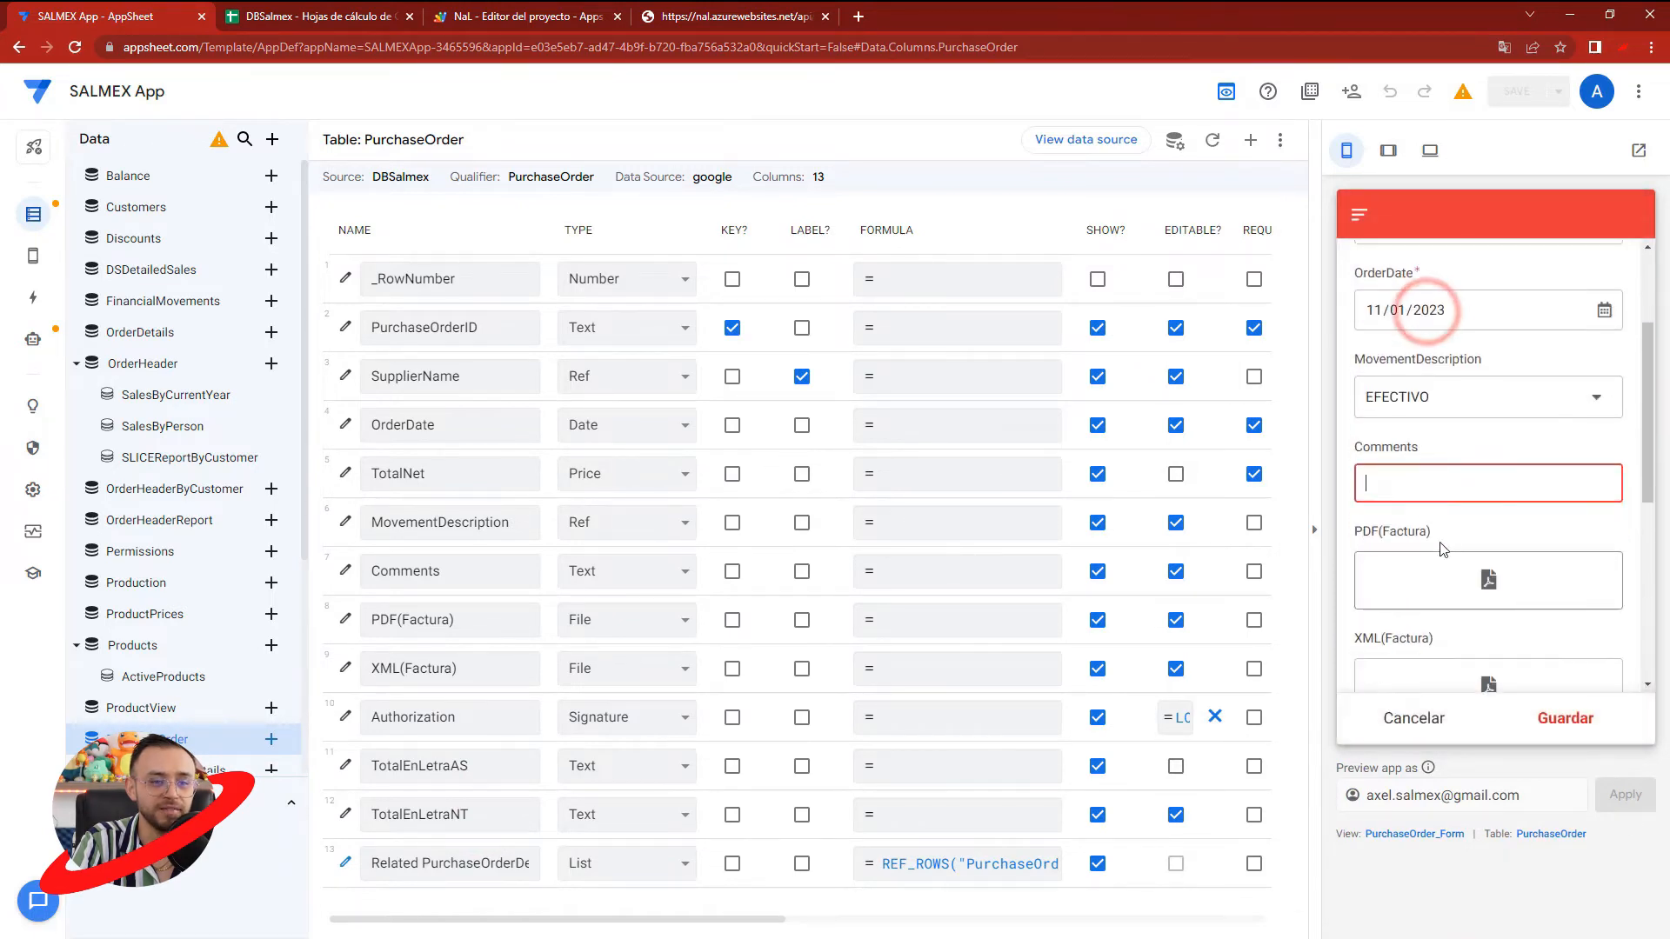
pyautogui.scroll(-2, 1455, 588)
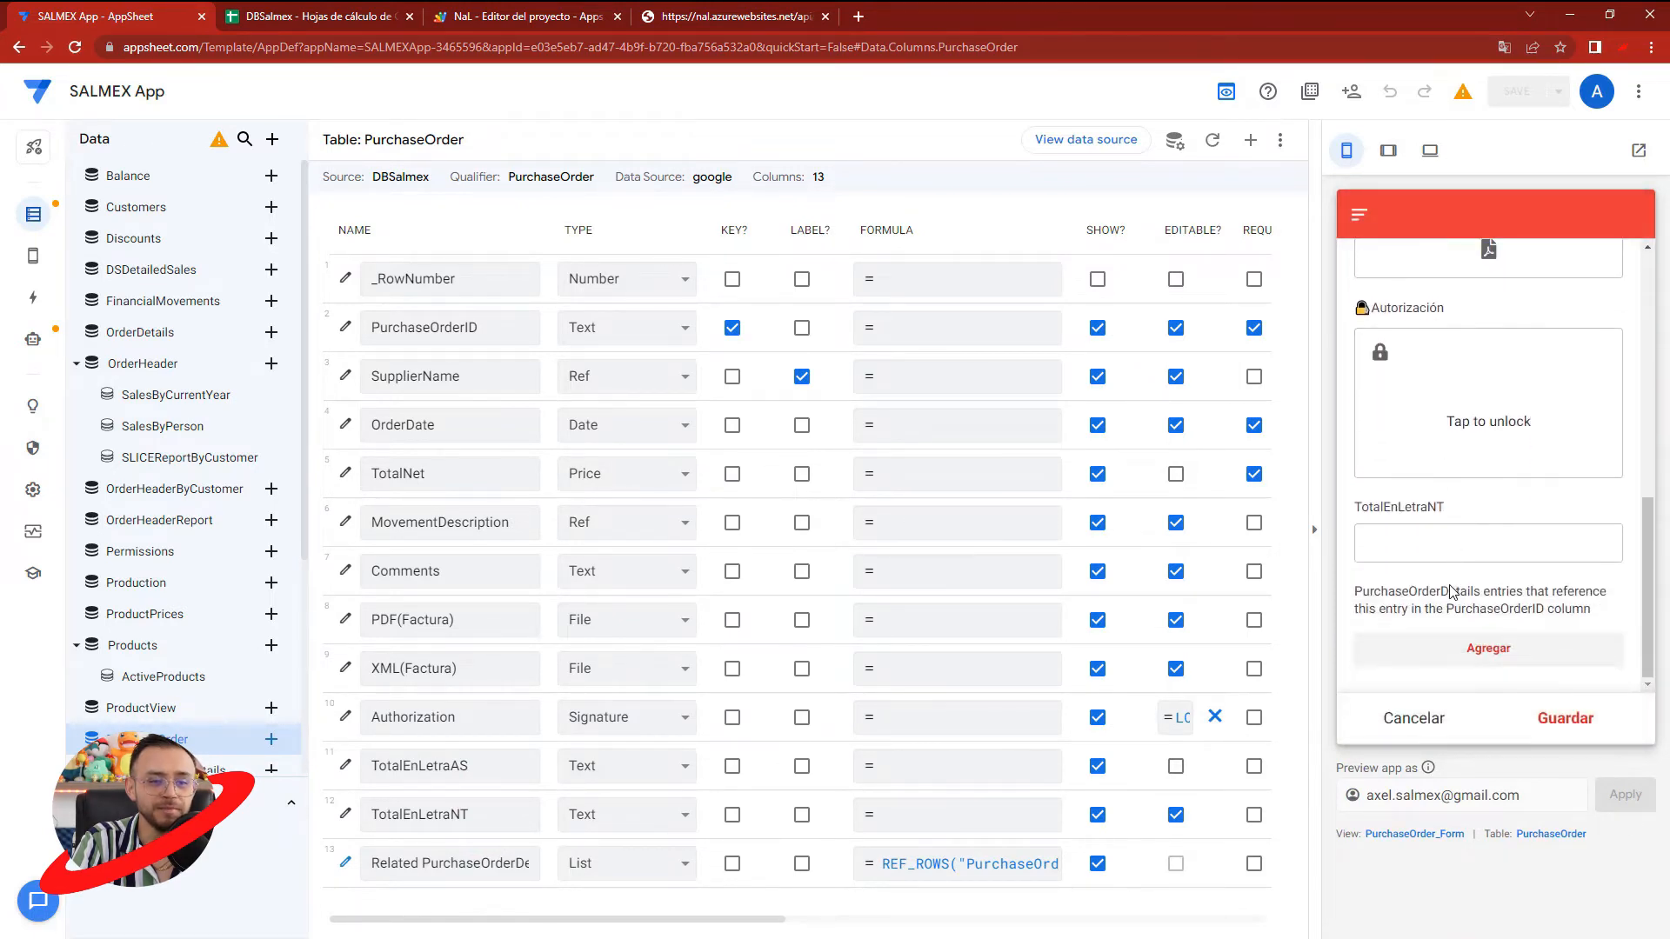
# - Add a PurchaseOrderDetails entry to PO103 with ETIQUETAS as the product
pyautogui.click(1467, 651)
pyautogui.click(1427, 331)
pyautogui.click(1429, 349)
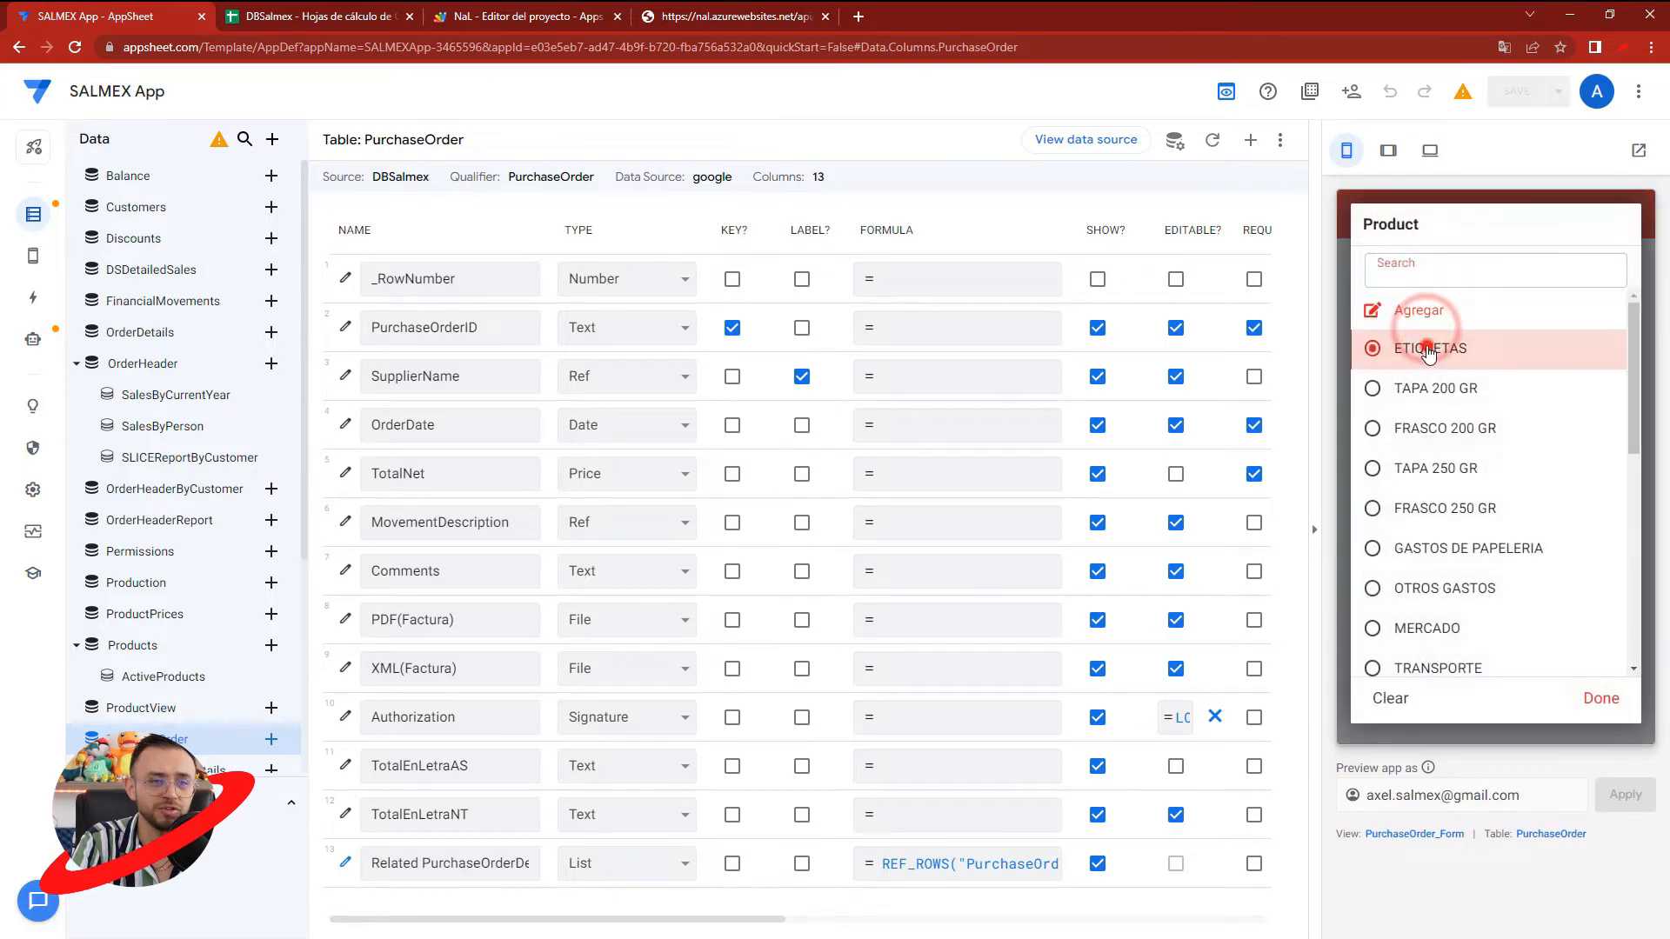
# - Enter a quantity of 100 and a price of 2 for the ETIQUETAS entry
pyautogui.click(1410, 400)
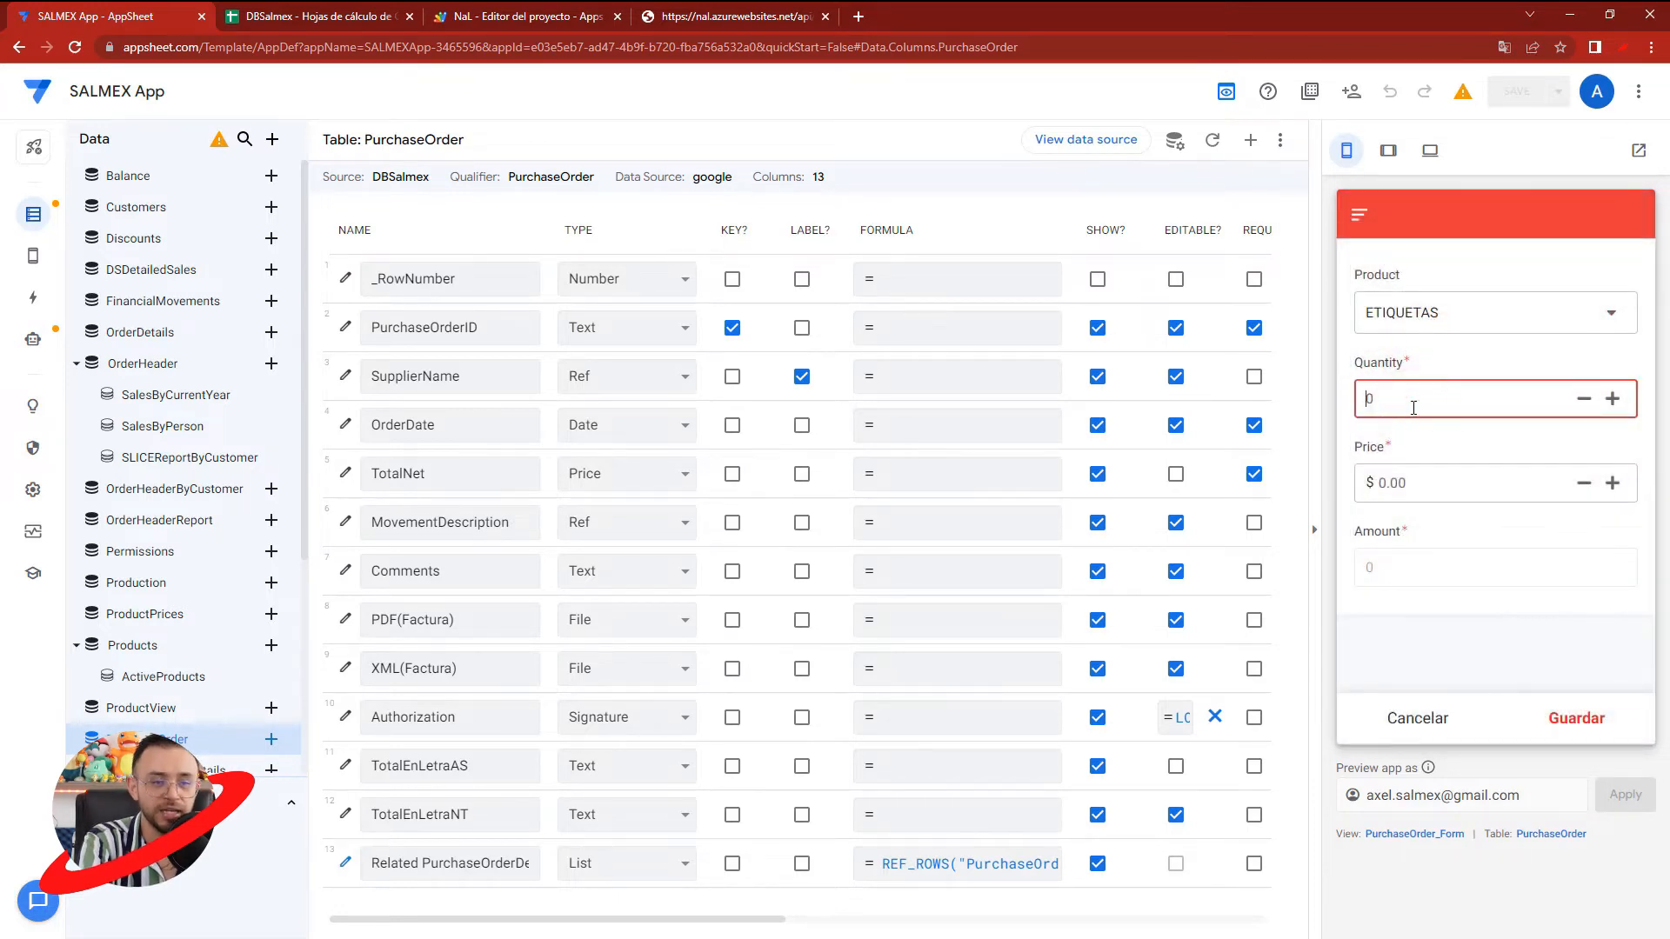
pyautogui.click(1423, 501)
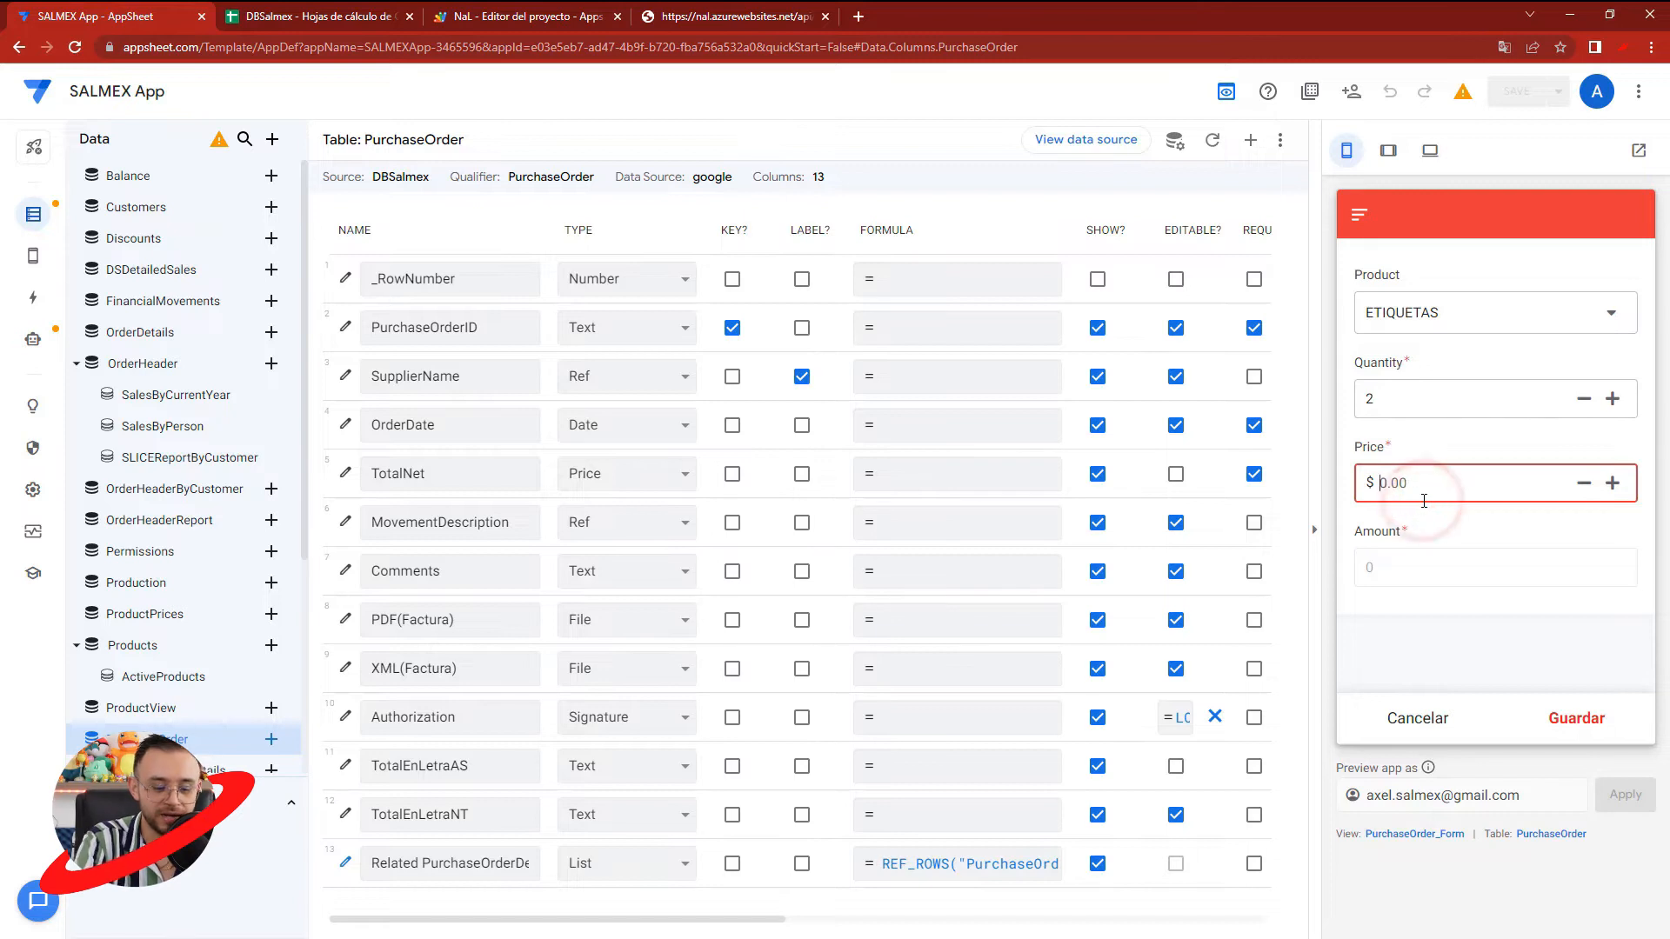
pyautogui.doubleClick(1395, 398)
pyautogui.write('100')
pyautogui.click(1393, 487)
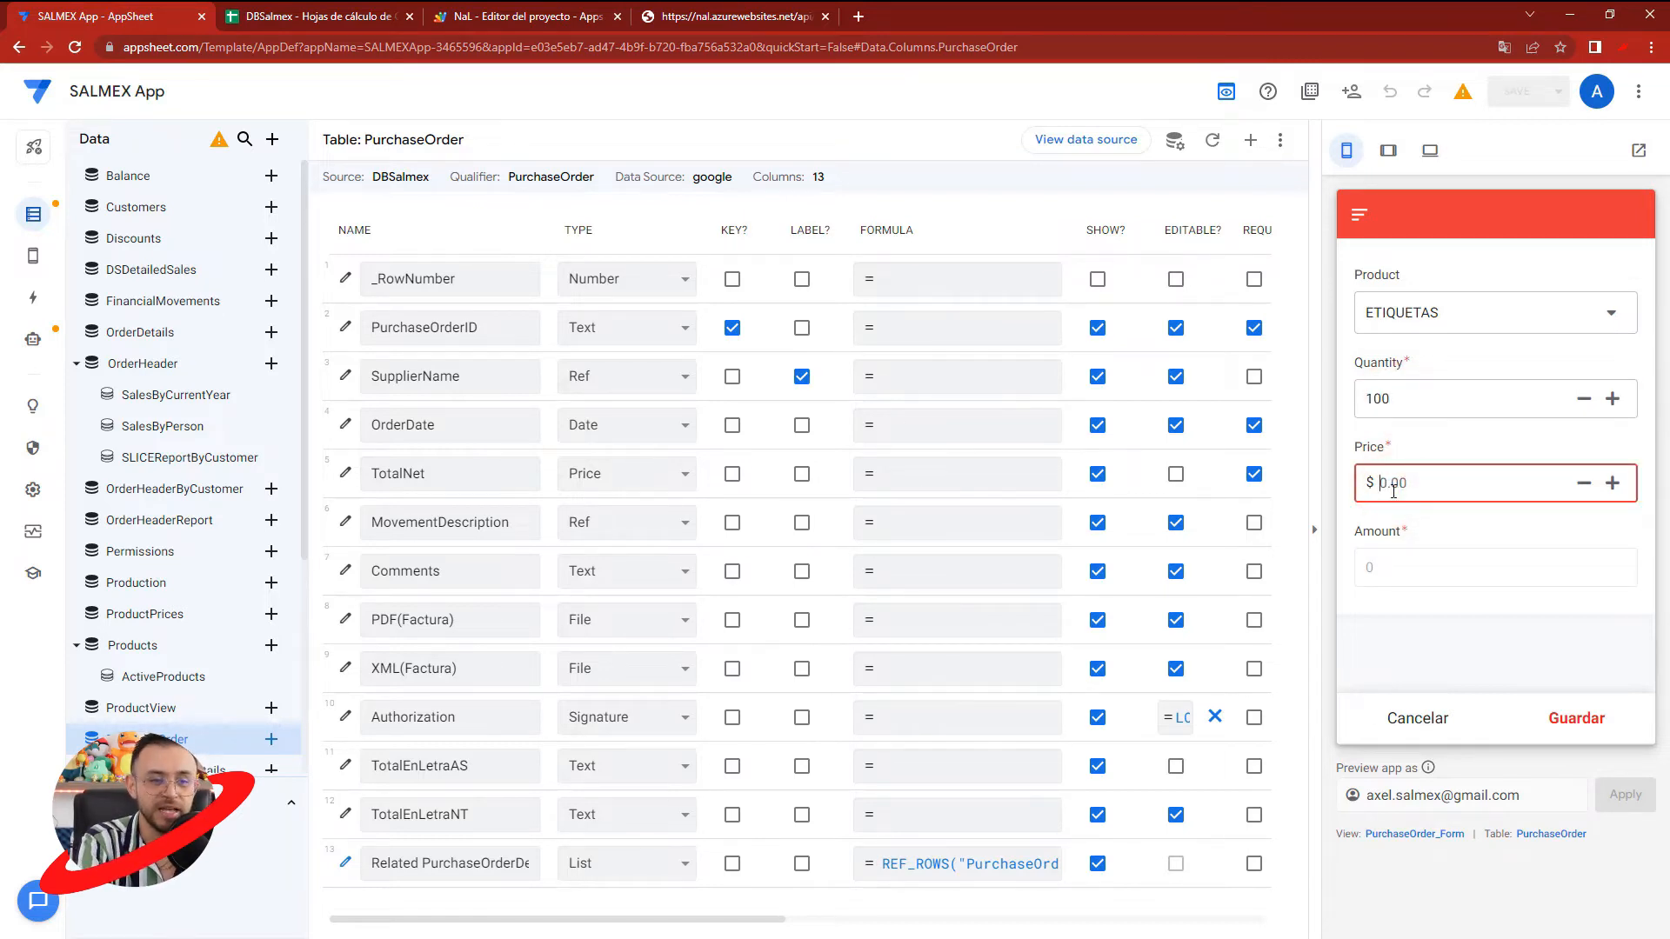
pyautogui.click(1491, 519)
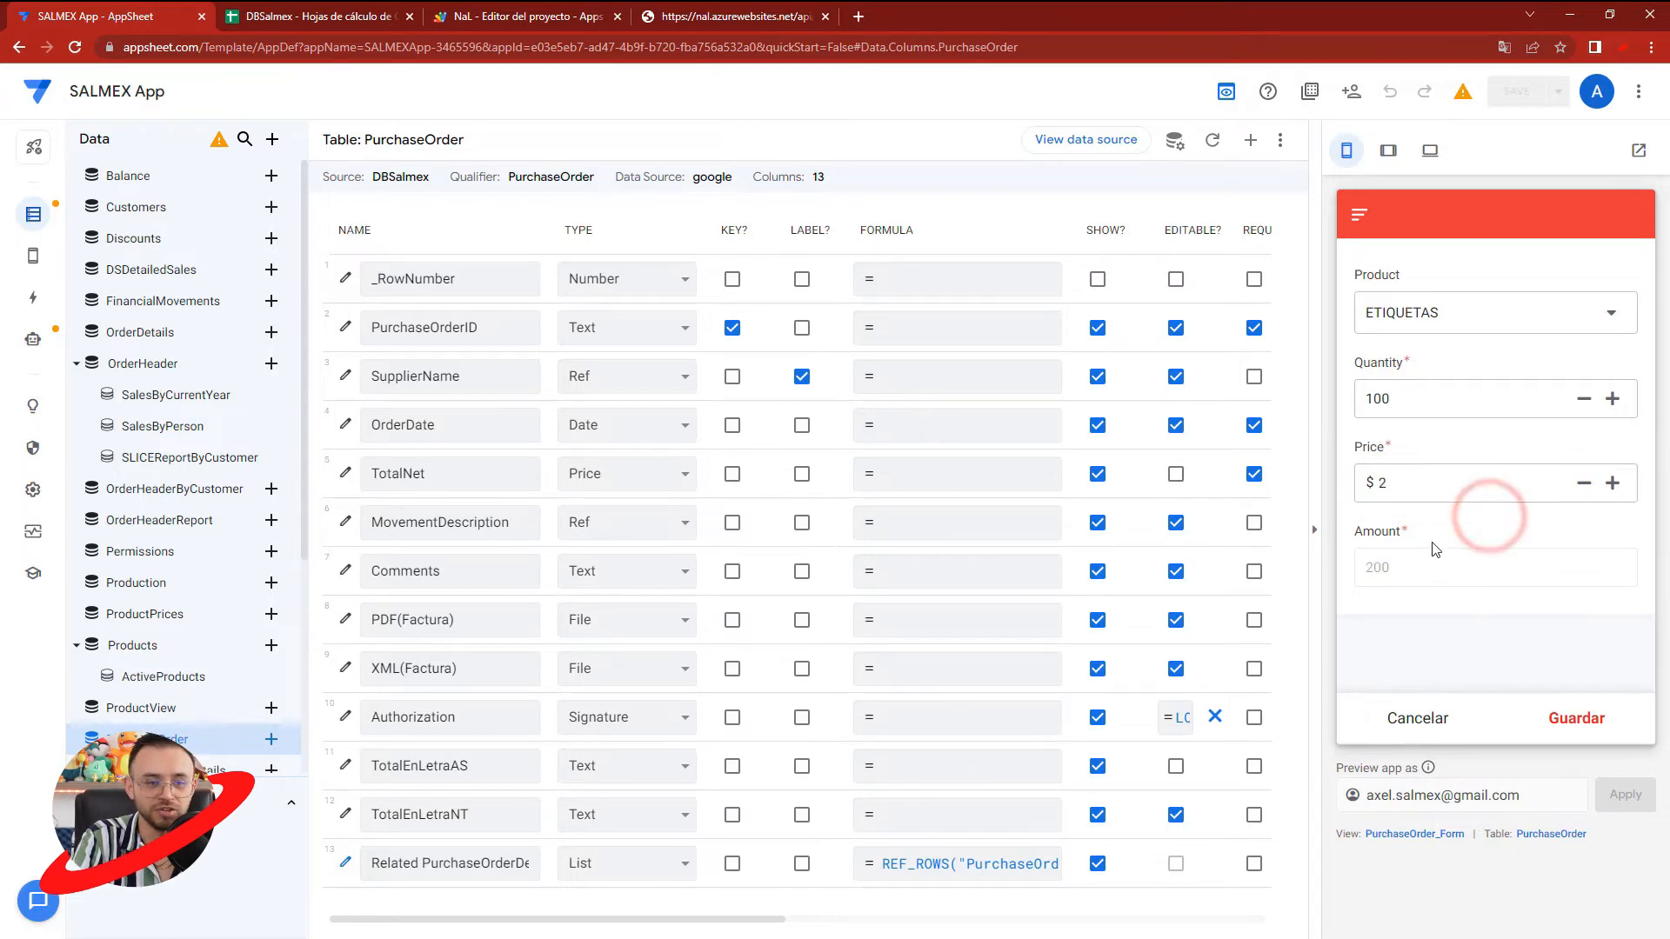
# - Try a price of 2.4 and a quantity of 101 for the ETIQUETAS entry
pyautogui.click(1400, 480)
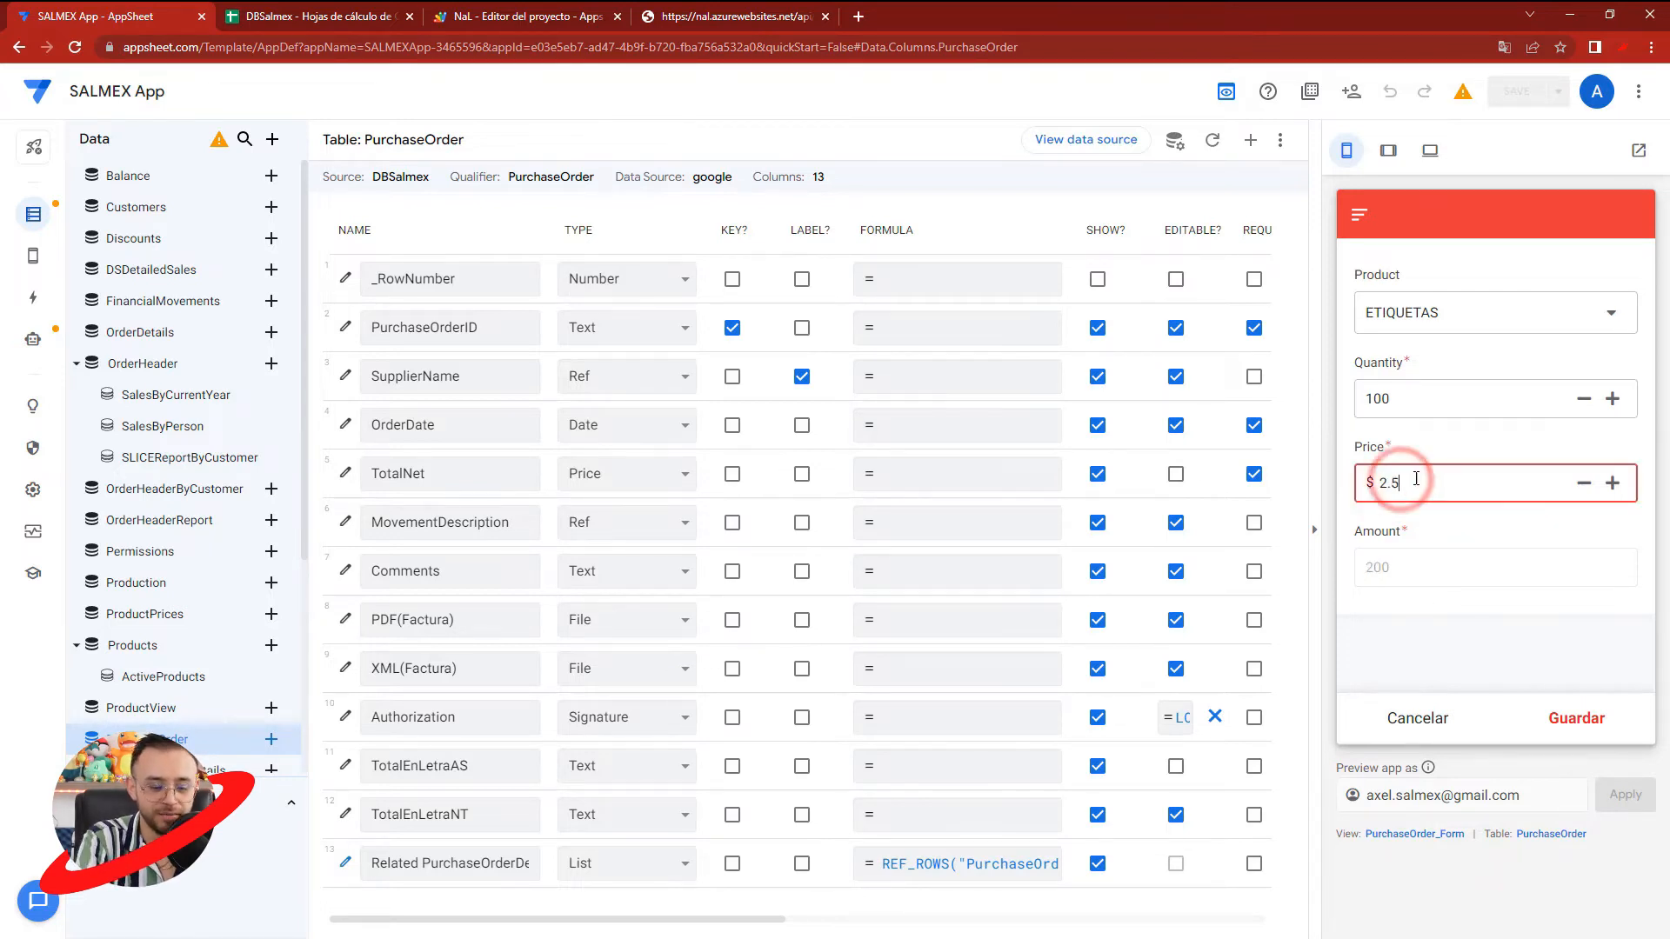
pyautogui.click(1417, 524)
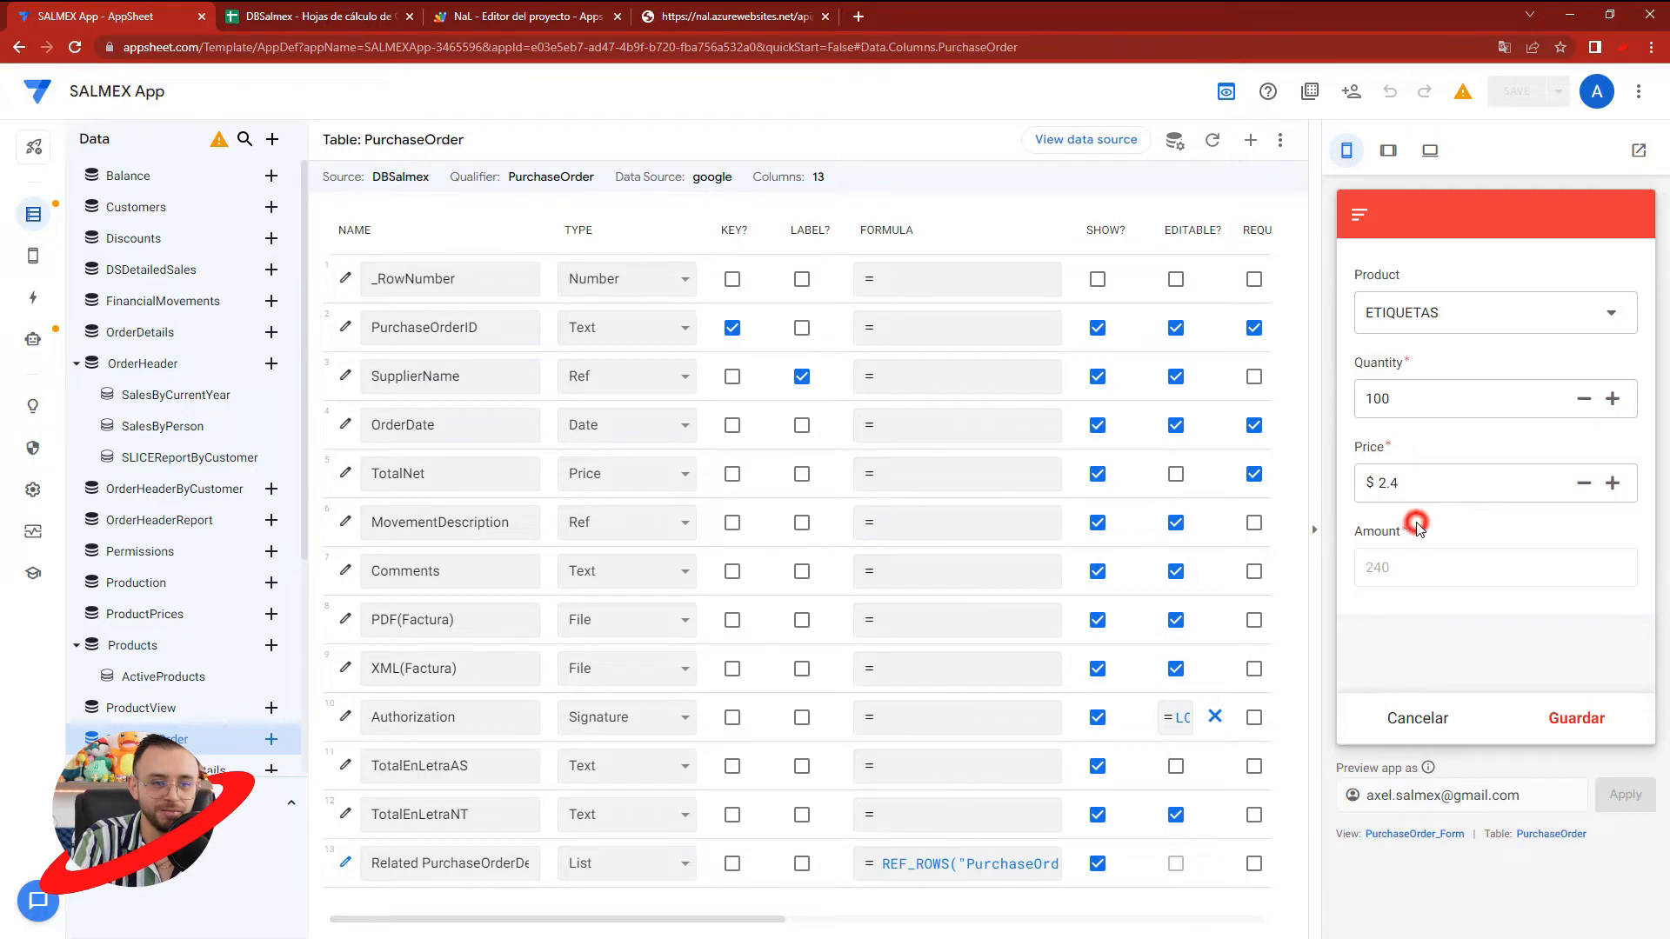
pyautogui.click(1427, 484)
pyautogui.click(1420, 401)
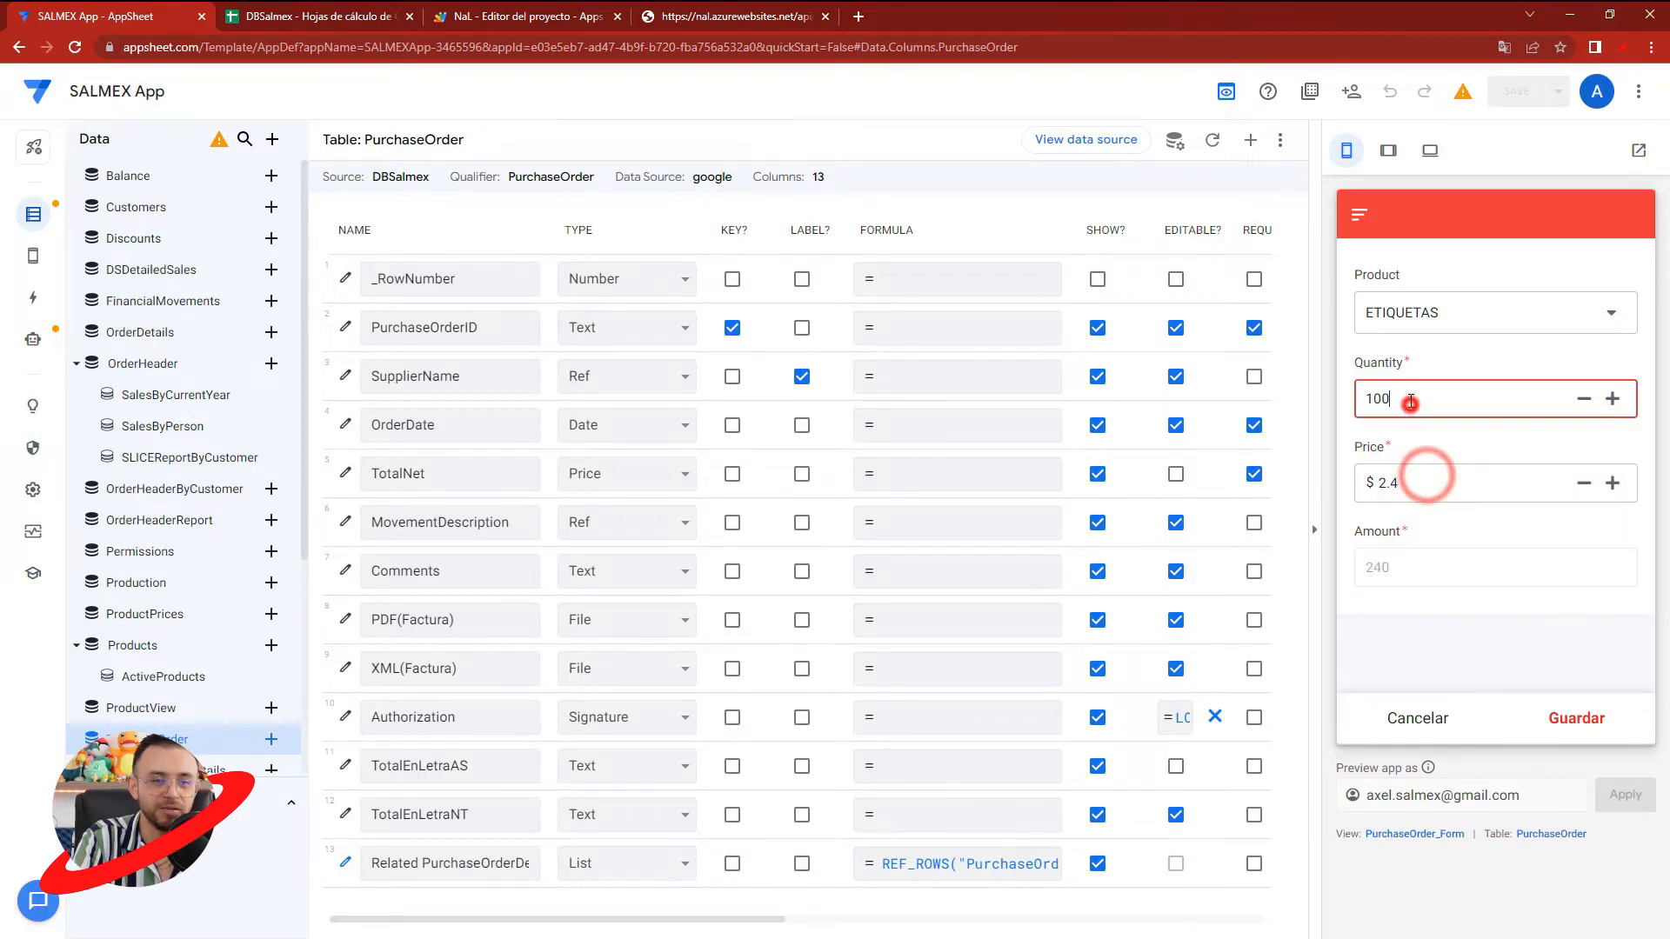
pyautogui.press('BackSpace')
pyautogui.write('1')
pyautogui.click(1392, 440)
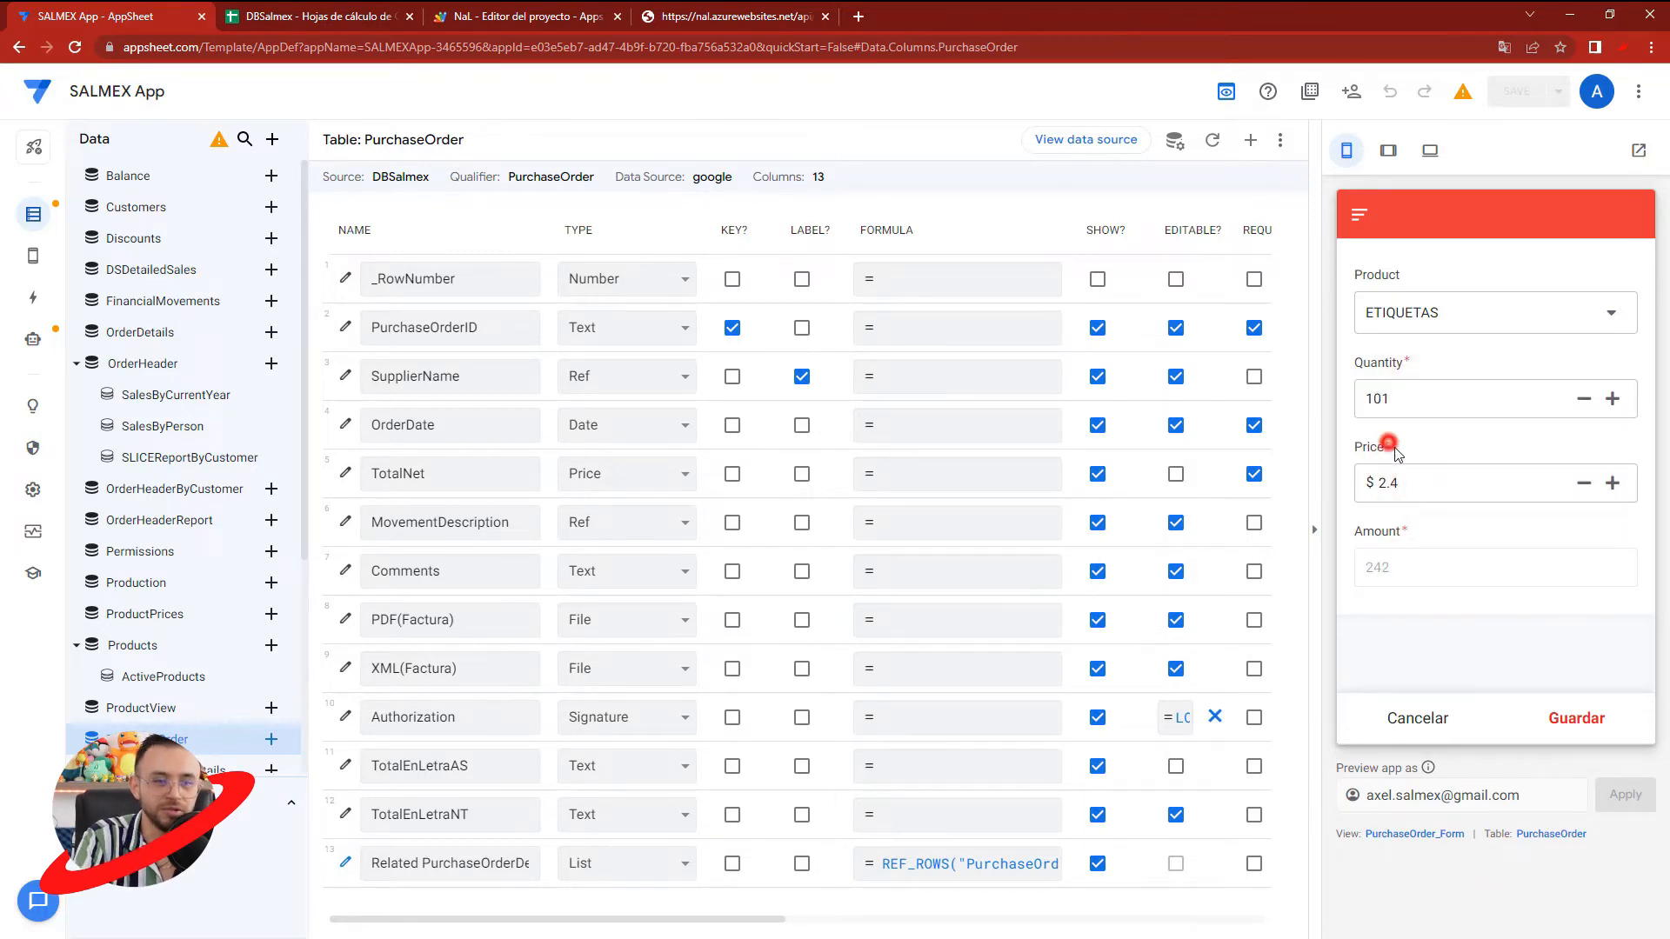
# - Set the ETIQUETAS quantity to 120 and the price to 3.4, and save the detail entry
pyautogui.moveTo(1427, 484); pyautogui.dragTo(1338, 487)
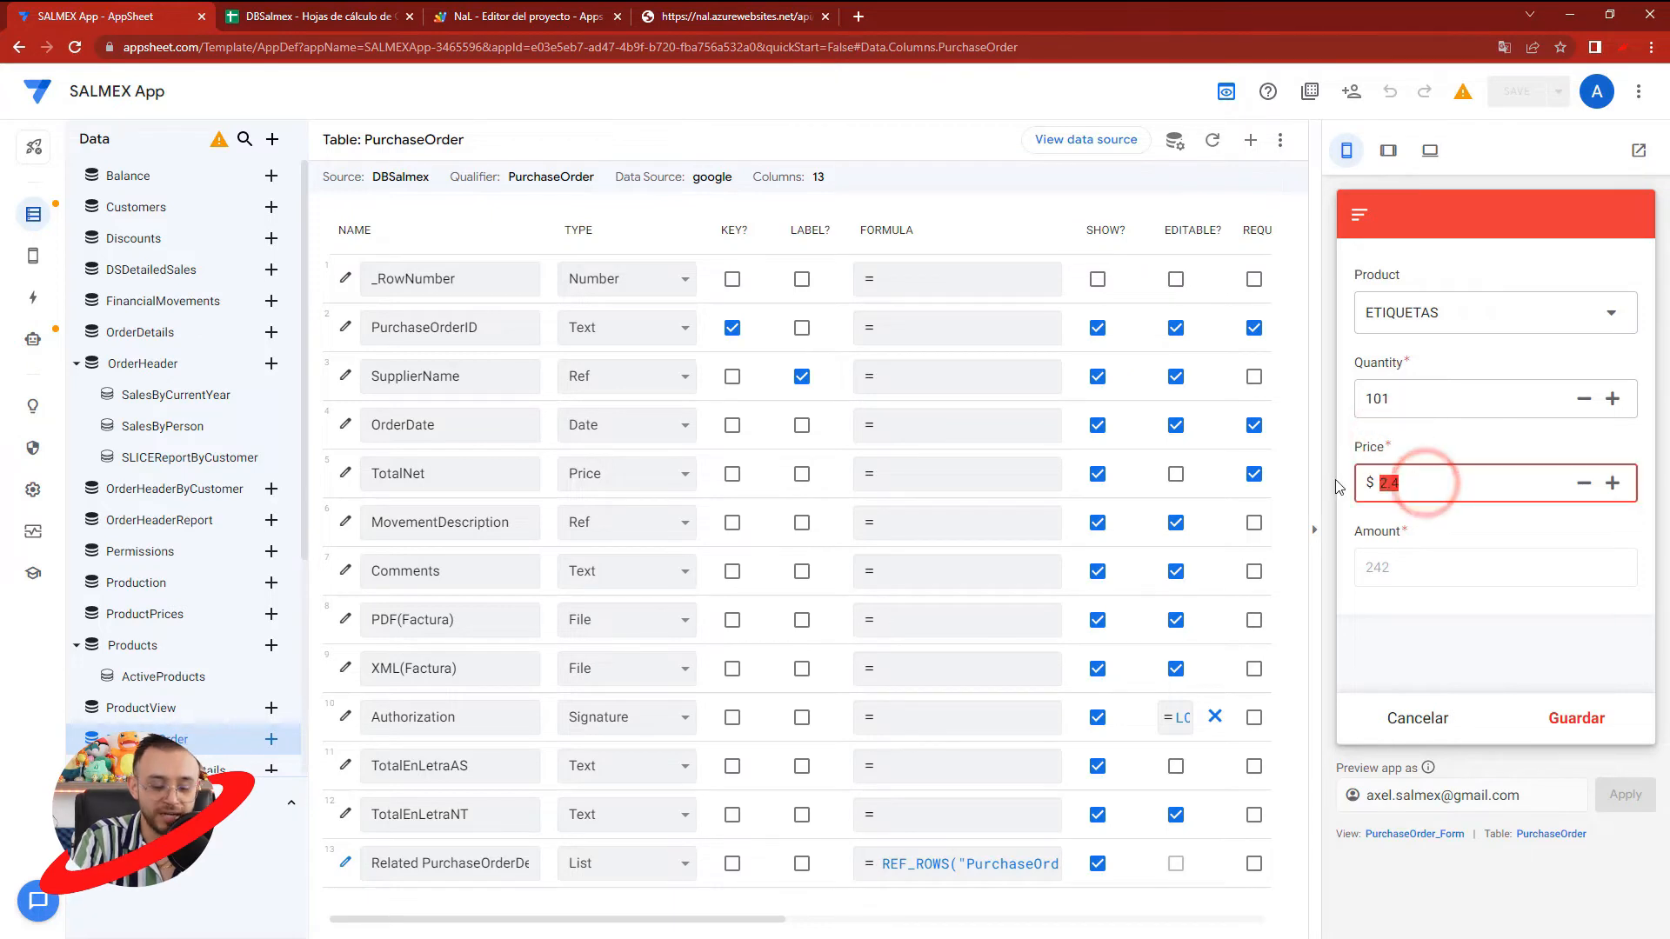
pyautogui.moveTo(1427, 398); pyautogui.dragTo(1416, 398)
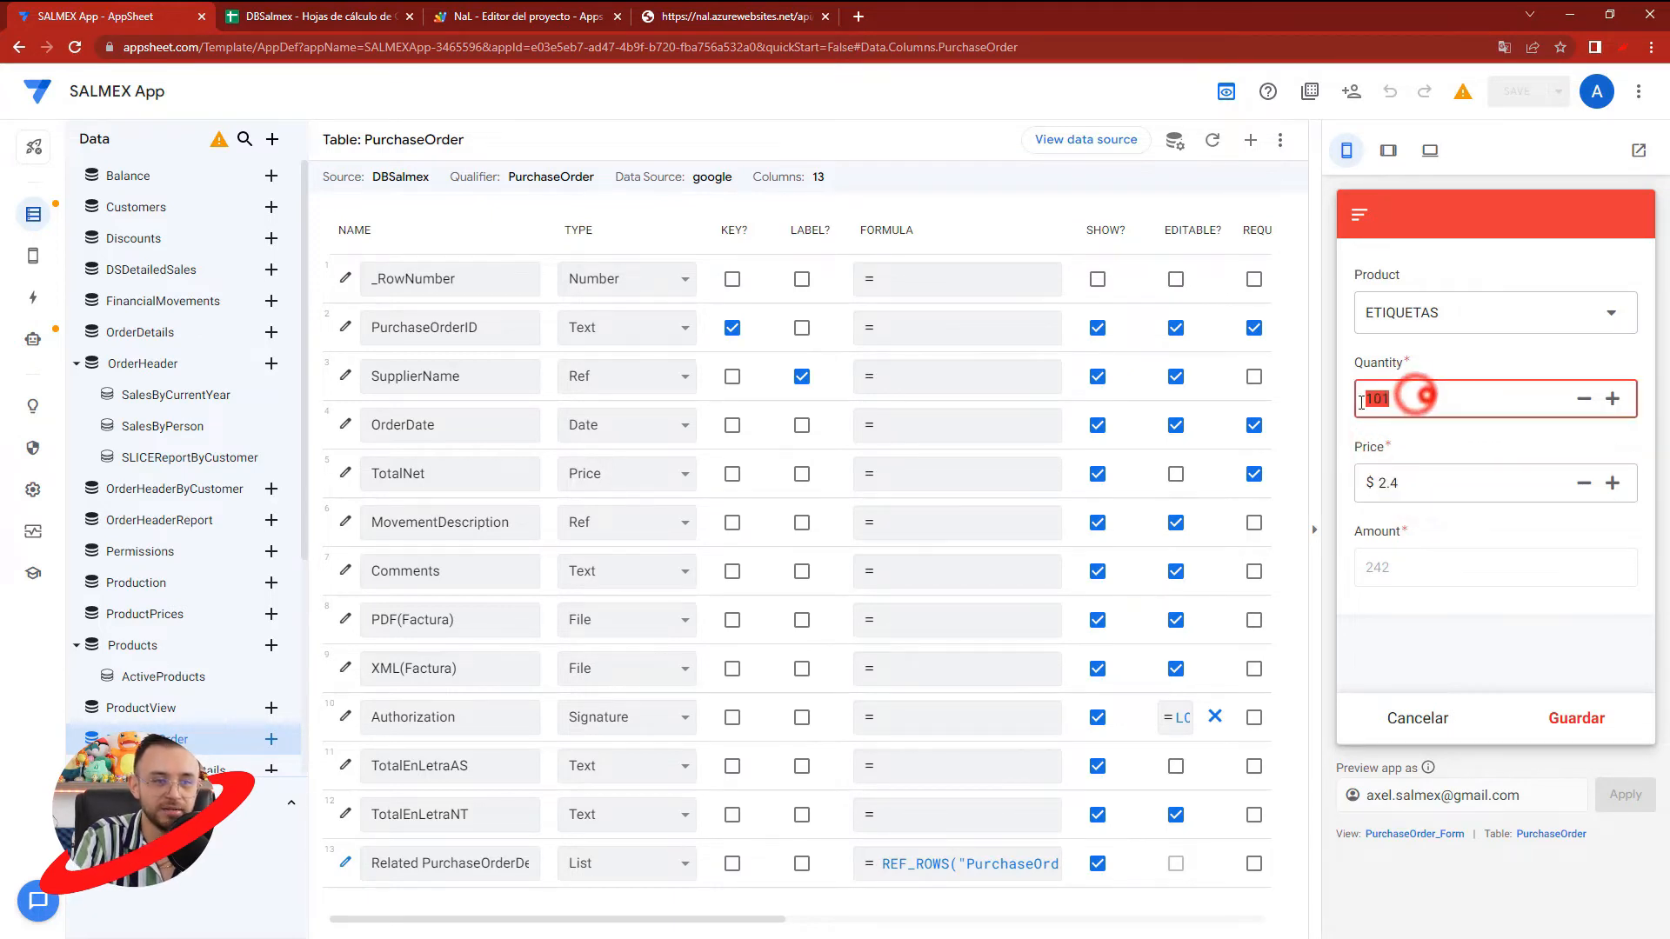
pyautogui.write('120')
pyautogui.click(1431, 485)
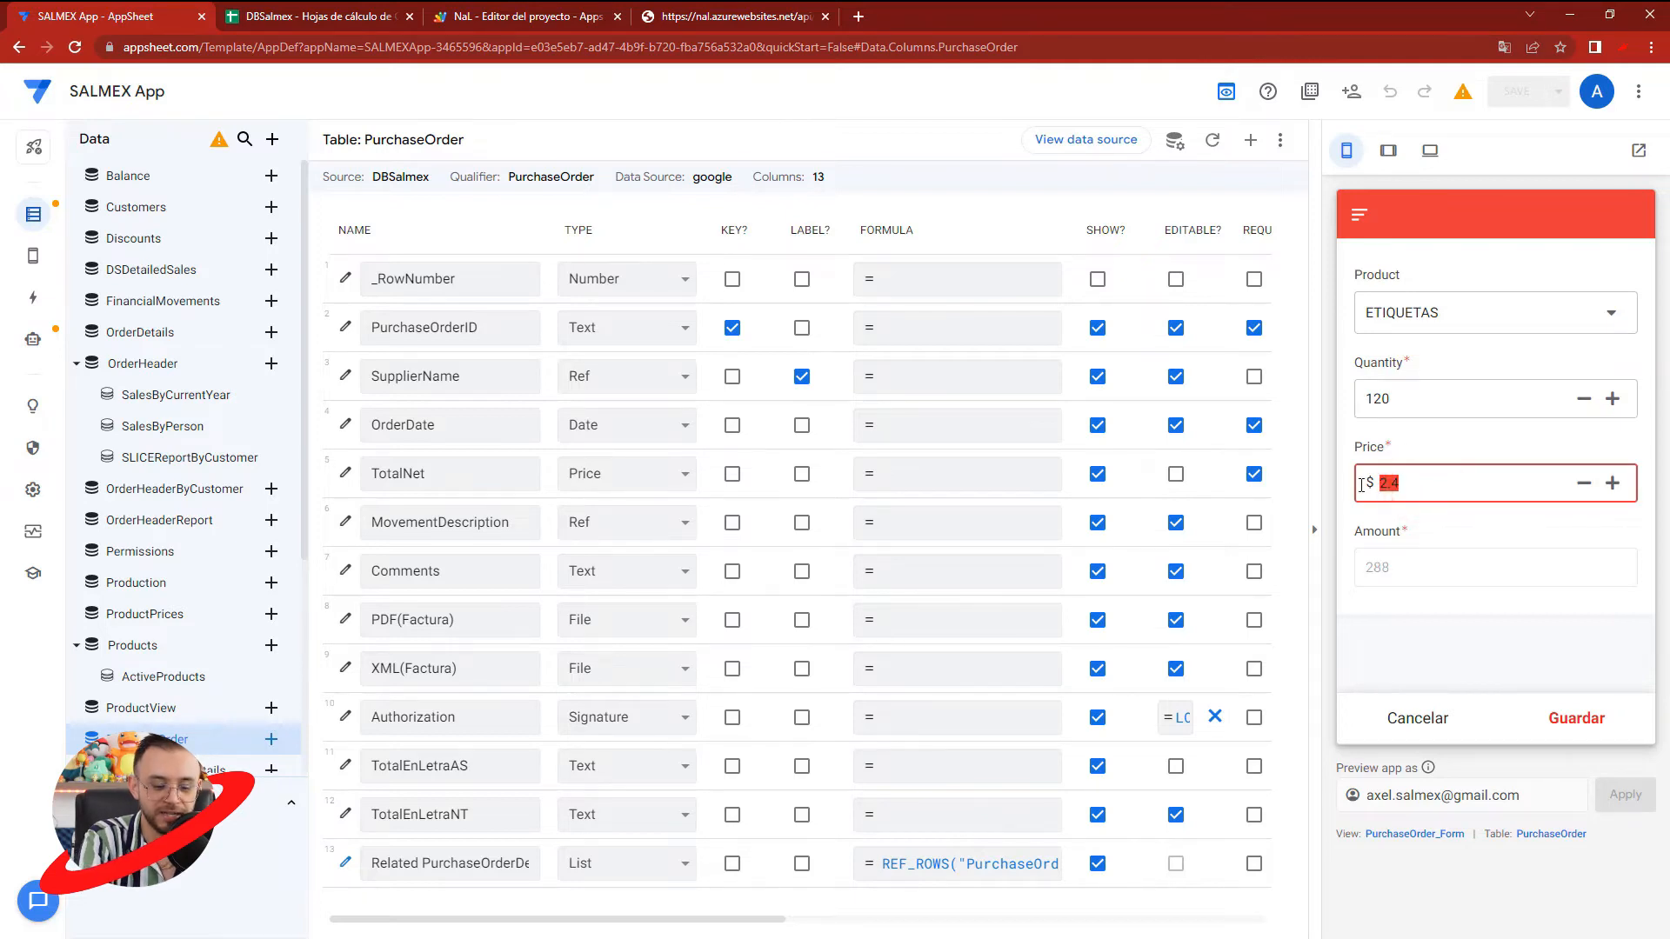
pyautogui.write('3.3')
pyautogui.click(1386, 533)
pyautogui.moveTo(1413, 476); pyautogui.dragTo(1368, 478)
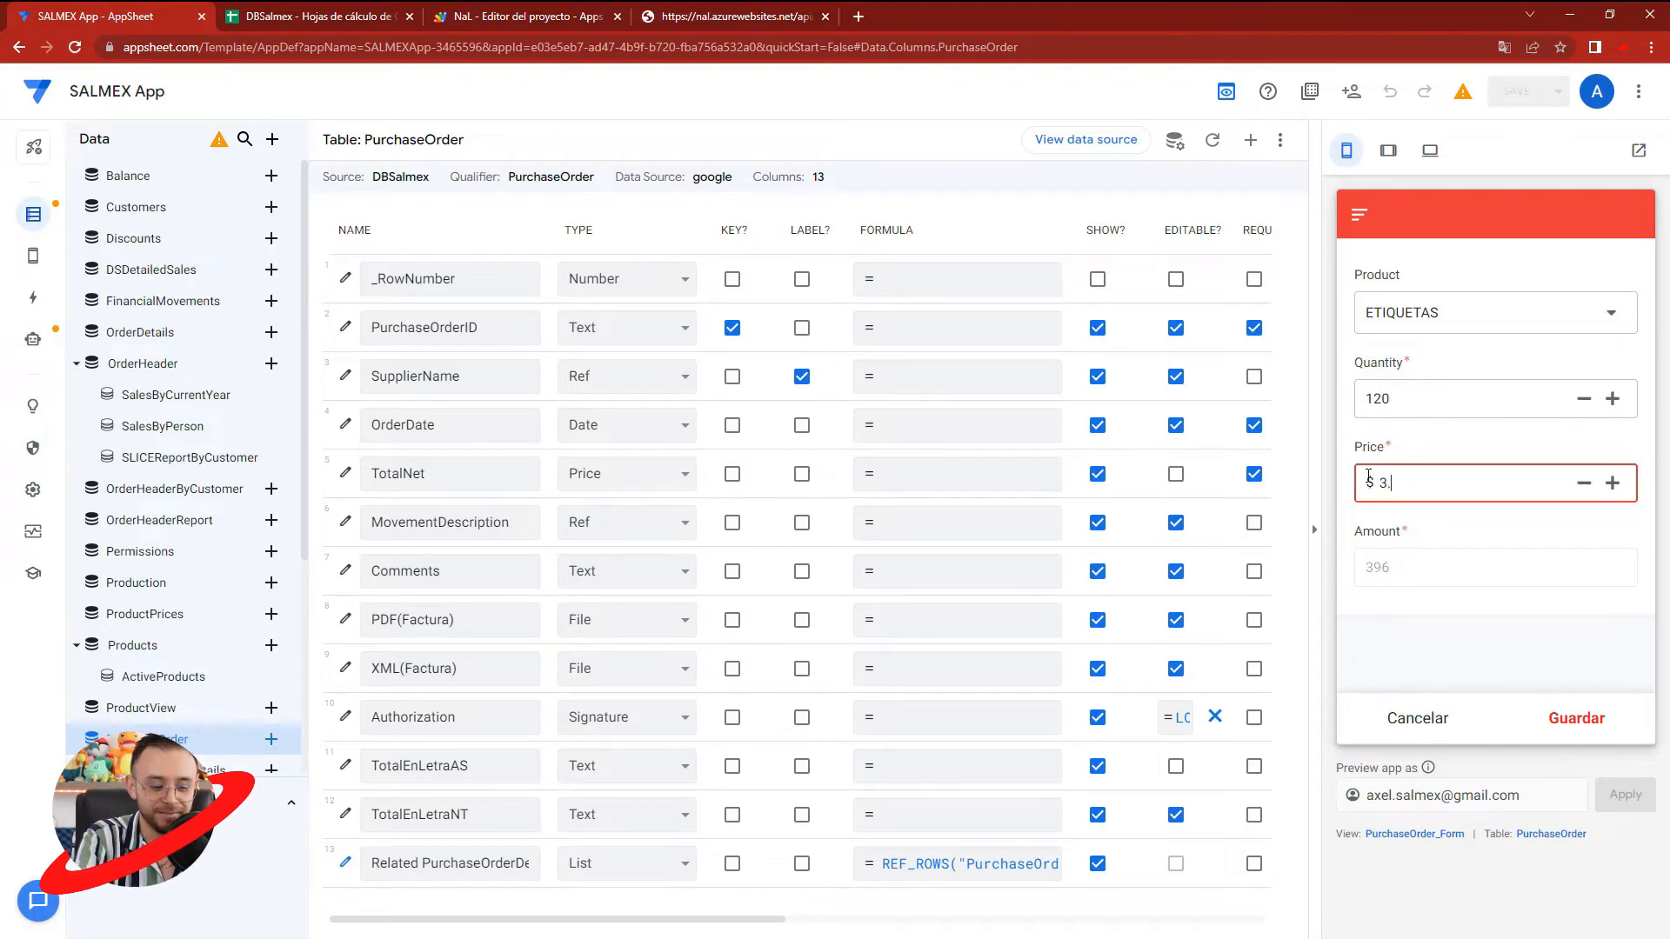
pyautogui.click(1483, 513)
pyautogui.click(1579, 722)
# - Review the new purchase order PO103 with its ETIQUETAS entry and save it
pyautogui.scroll(-2, 1516, 608)
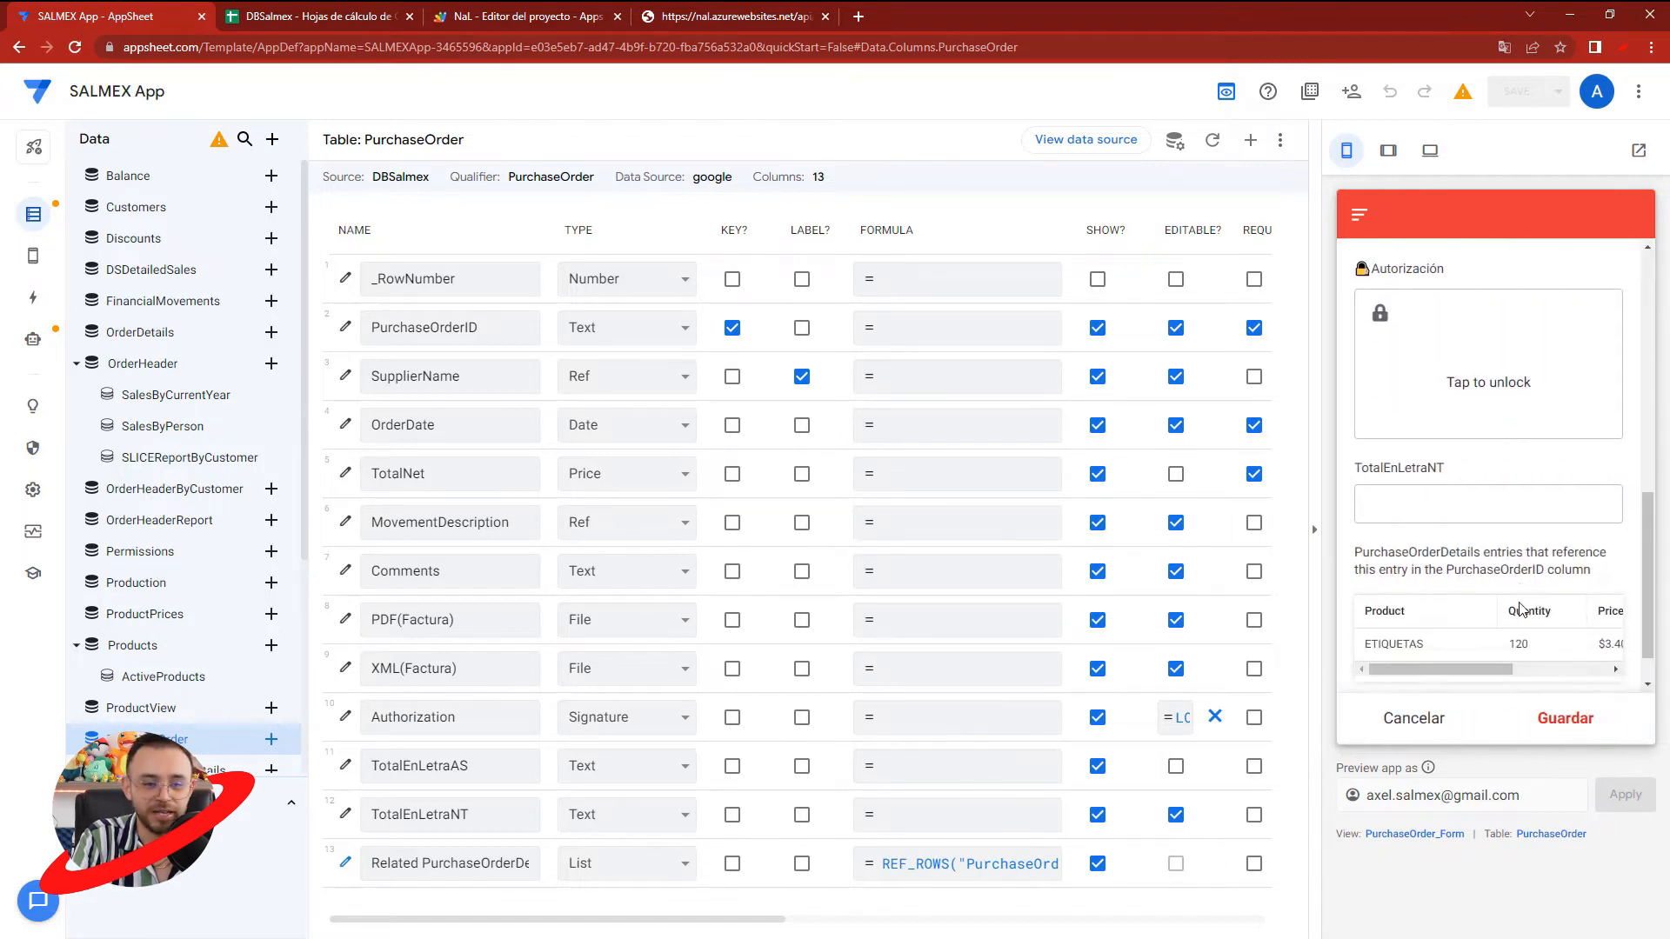
pyautogui.scroll(3, 1490, 596)
pyautogui.scroll(-3, 1505, 609)
pyautogui.click(1557, 717)
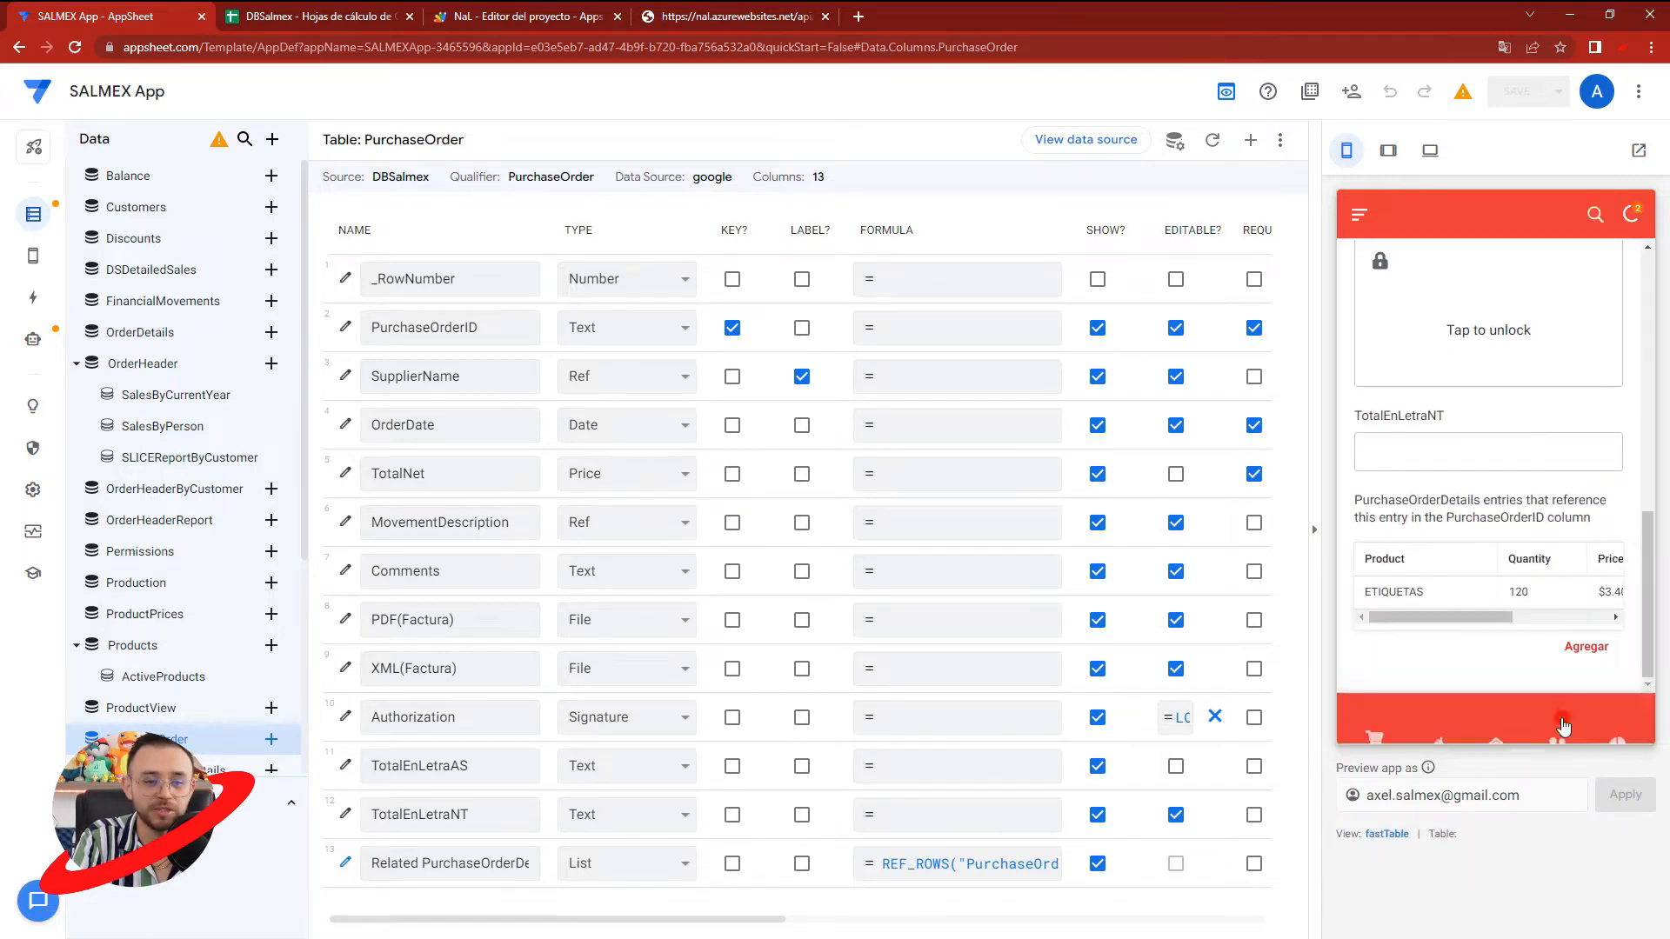
# - Open purchase order PO103 from the list and check its TotalEnLetraAS value once the app has synced
pyautogui.click(1503, 718)
pyautogui.click(1418, 532)
pyautogui.click(1458, 335)
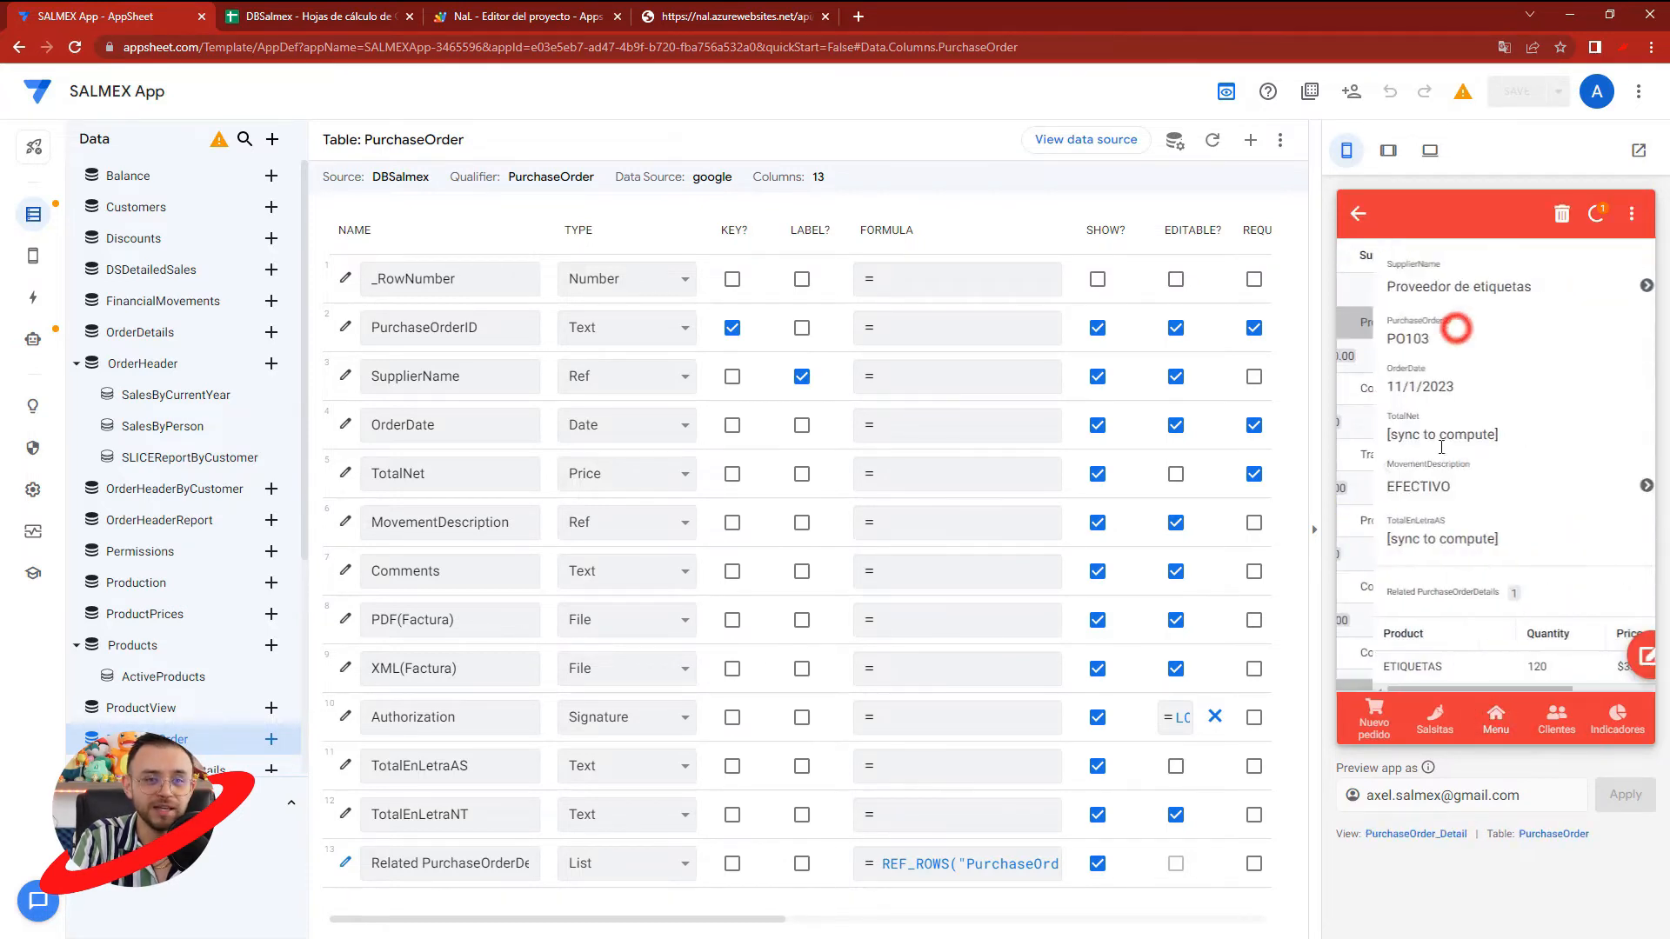
pyautogui.scroll(-1, 1458, 335)
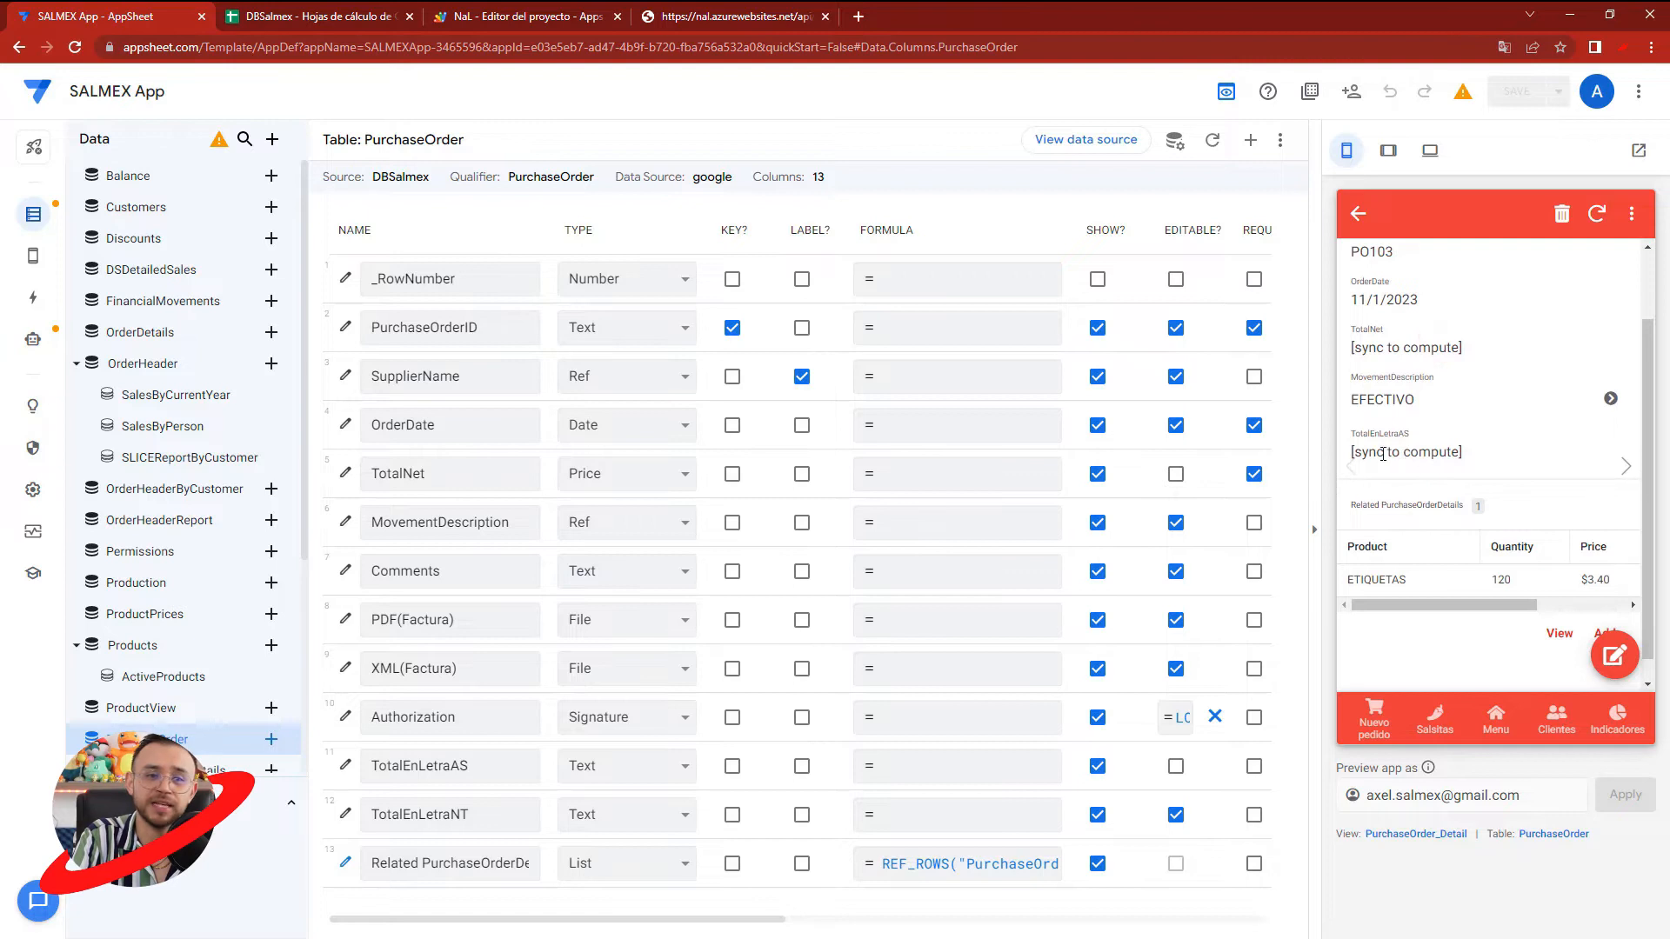
pyautogui.moveTo(1441, 452); pyautogui.dragTo(1450, 452)
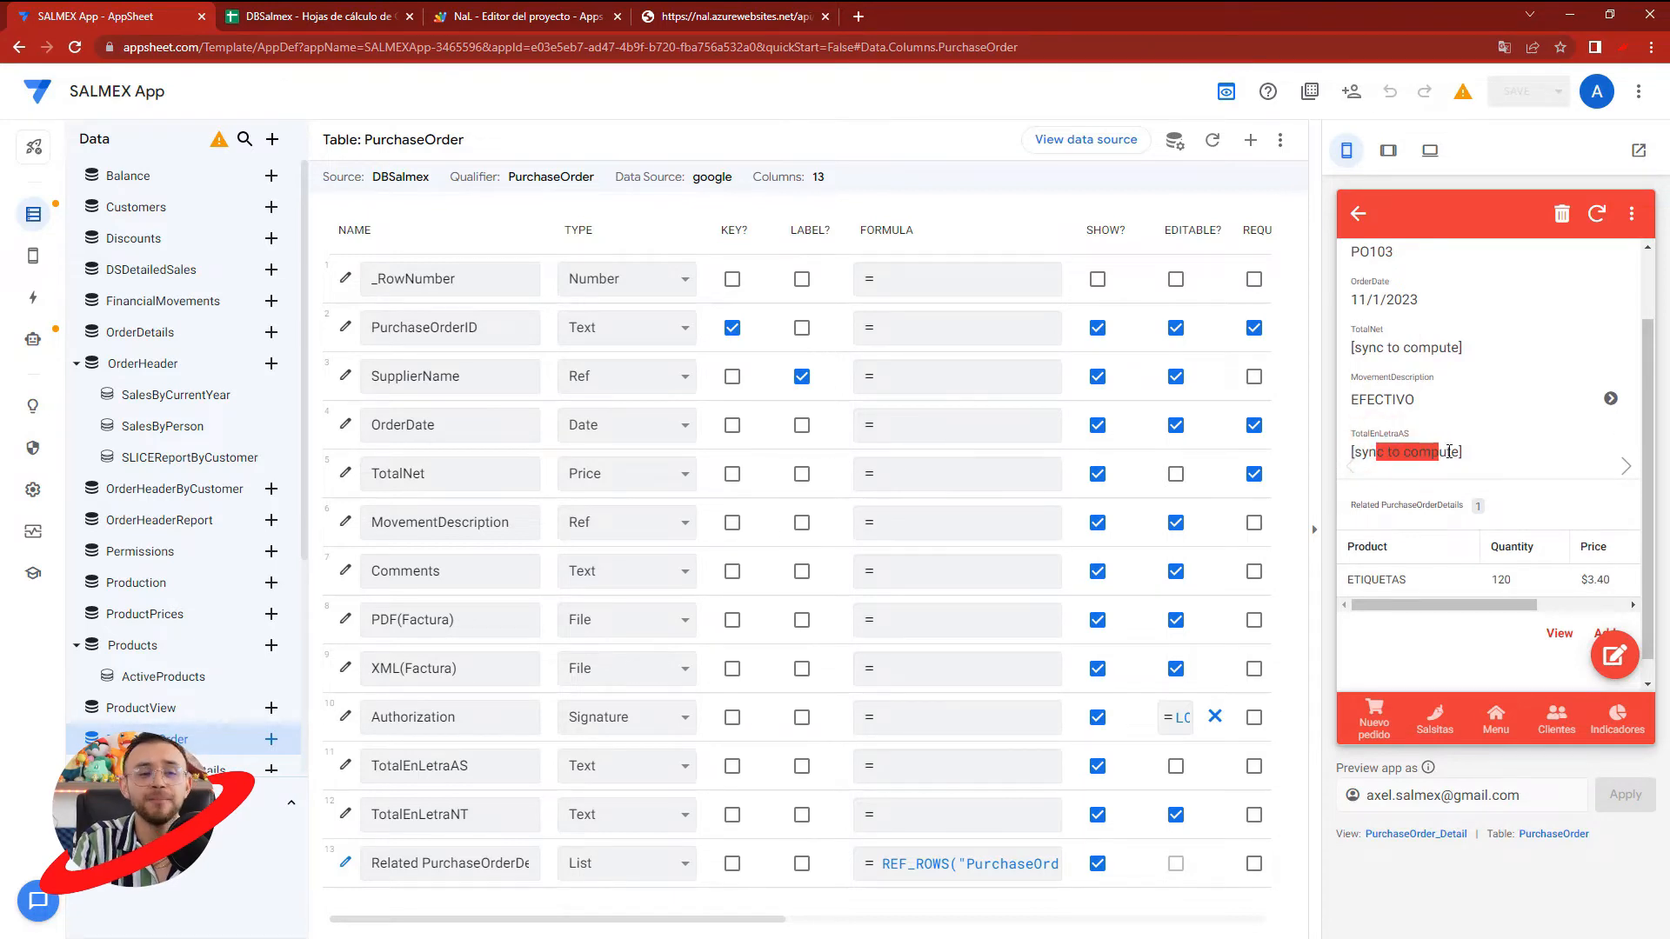
pyautogui.click(1450, 452)
pyautogui.click(1487, 448)
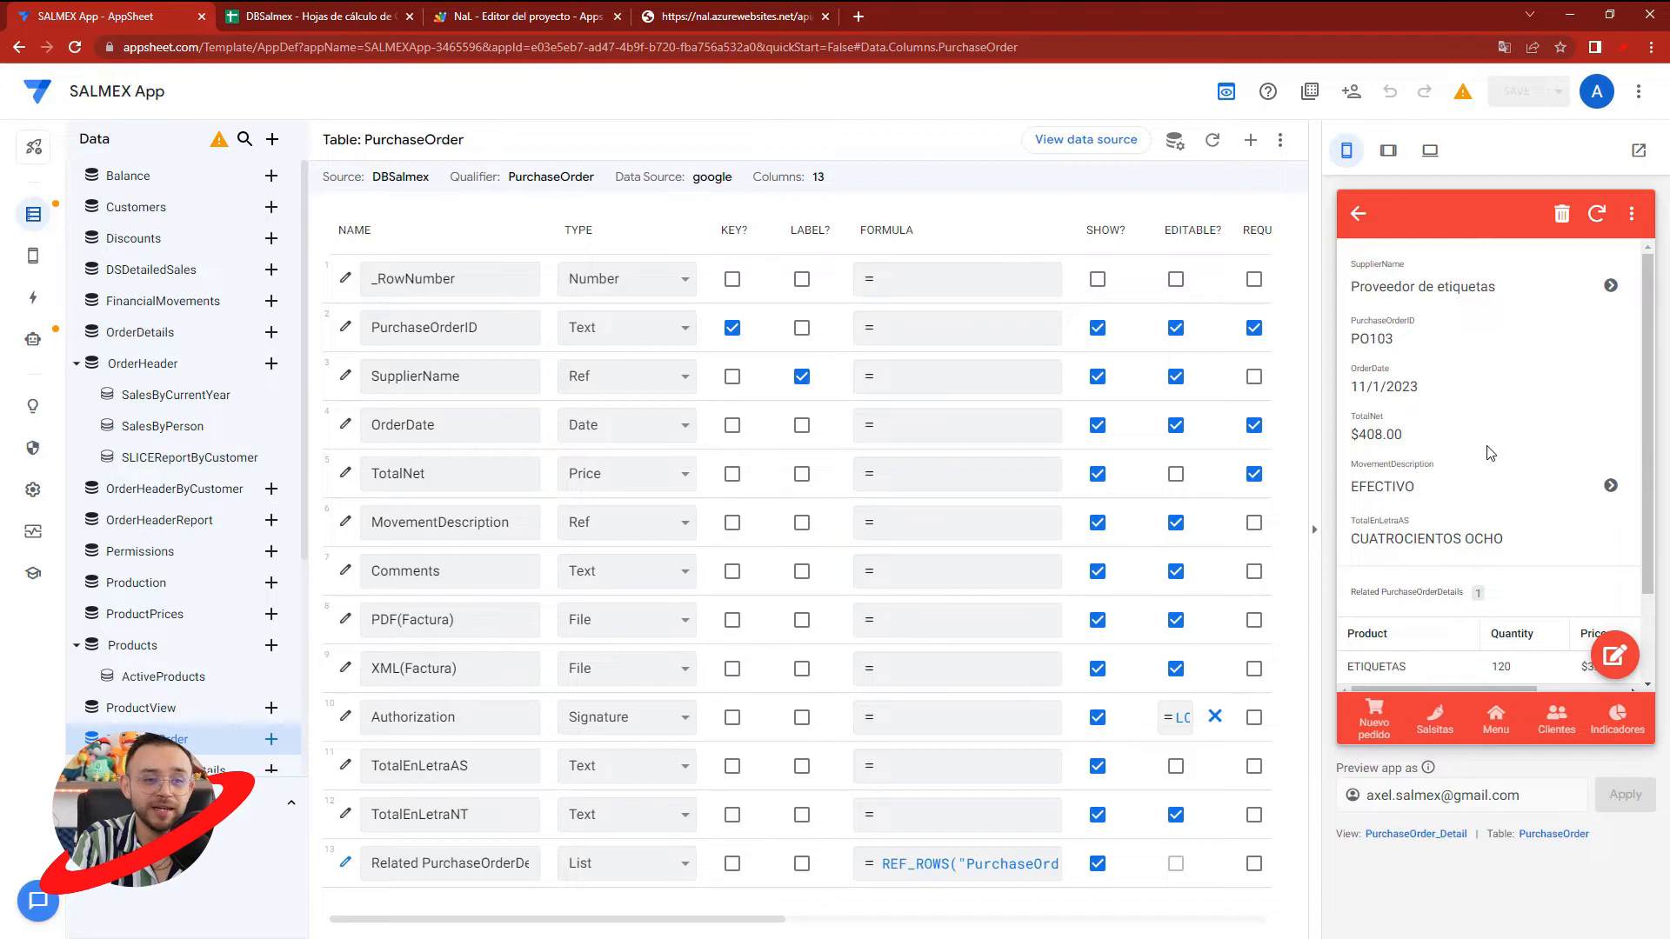
pyautogui.moveTo(1366, 539); pyautogui.dragTo(1515, 539)
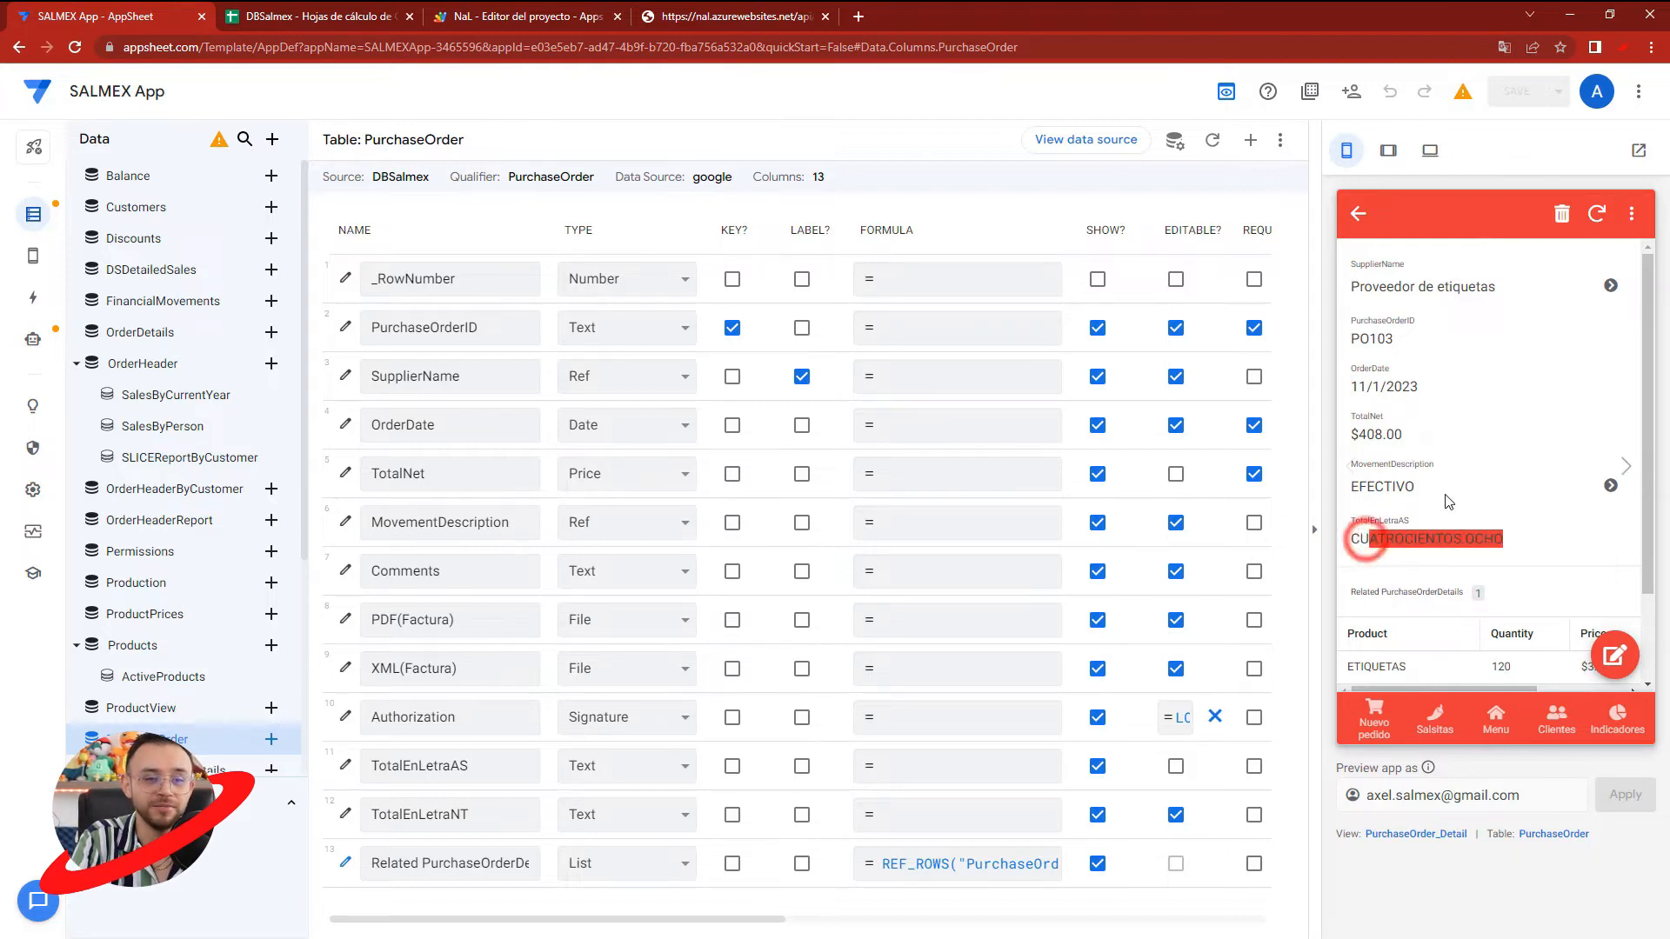
# - Compare the NAL API response and the TotalEnLetraAS column in DBSalmex with PO103's TotalEnLetraAS value in AppSheet
pyautogui.click(704, 9)
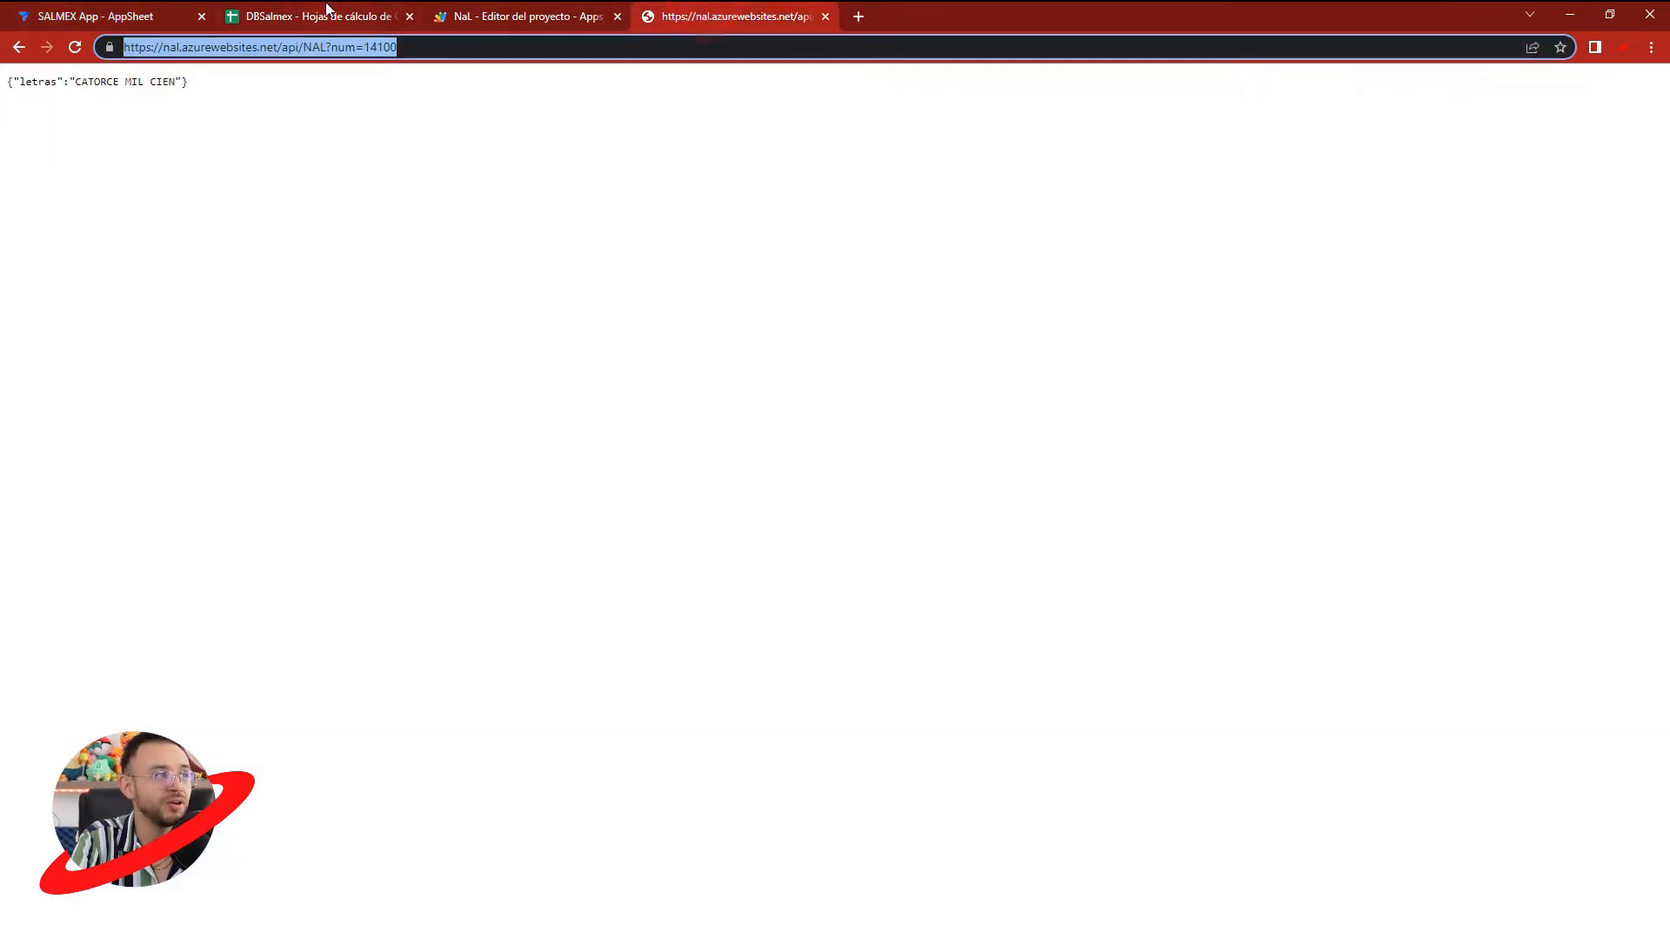
pyautogui.moveTo(99, 82); pyautogui.dragTo(150, 82)
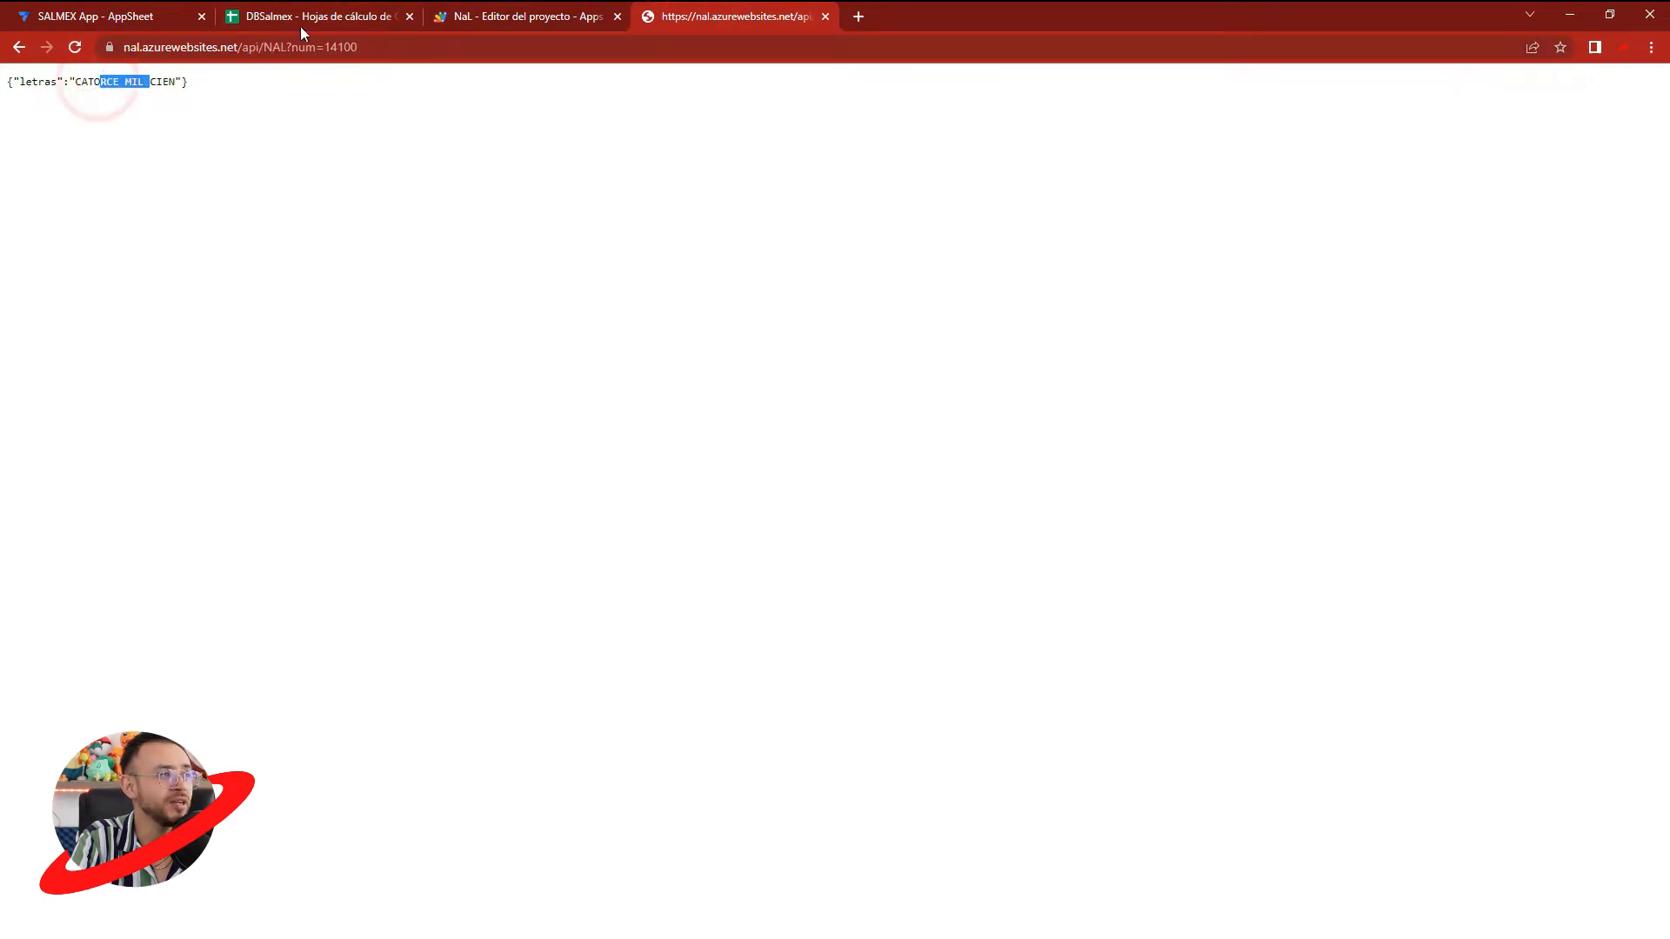
pyautogui.click(461, 19)
pyautogui.click(341, 12)
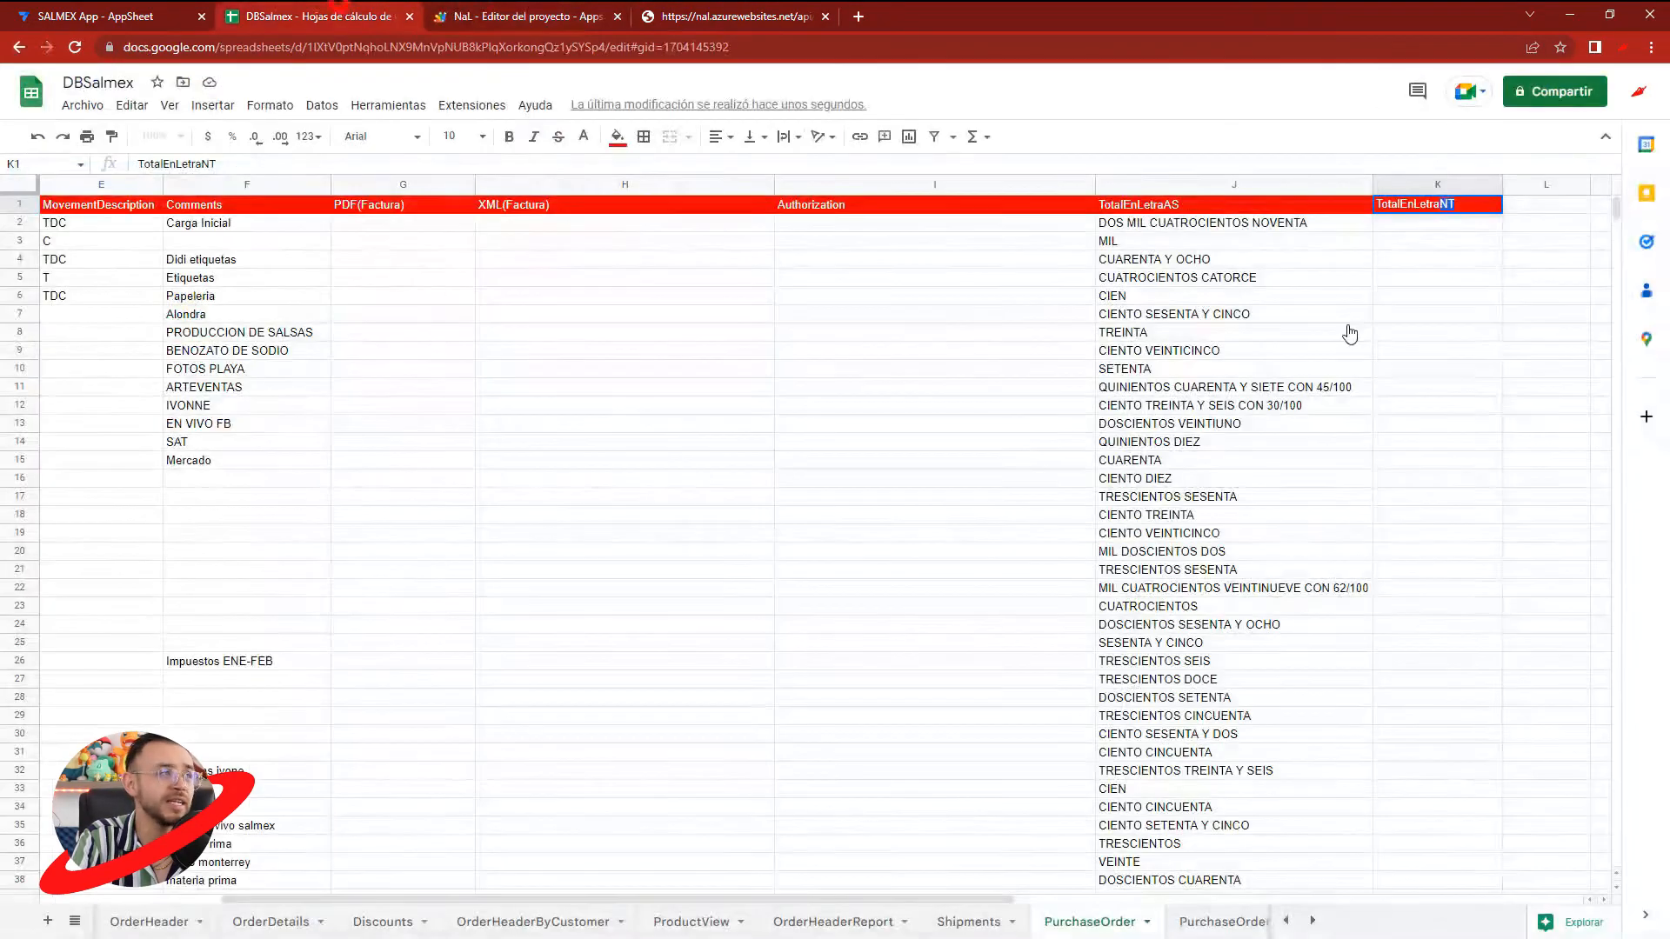
pyautogui.click(120, 14)
pyautogui.moveTo(1375, 540); pyautogui.dragTo(1350, 539)
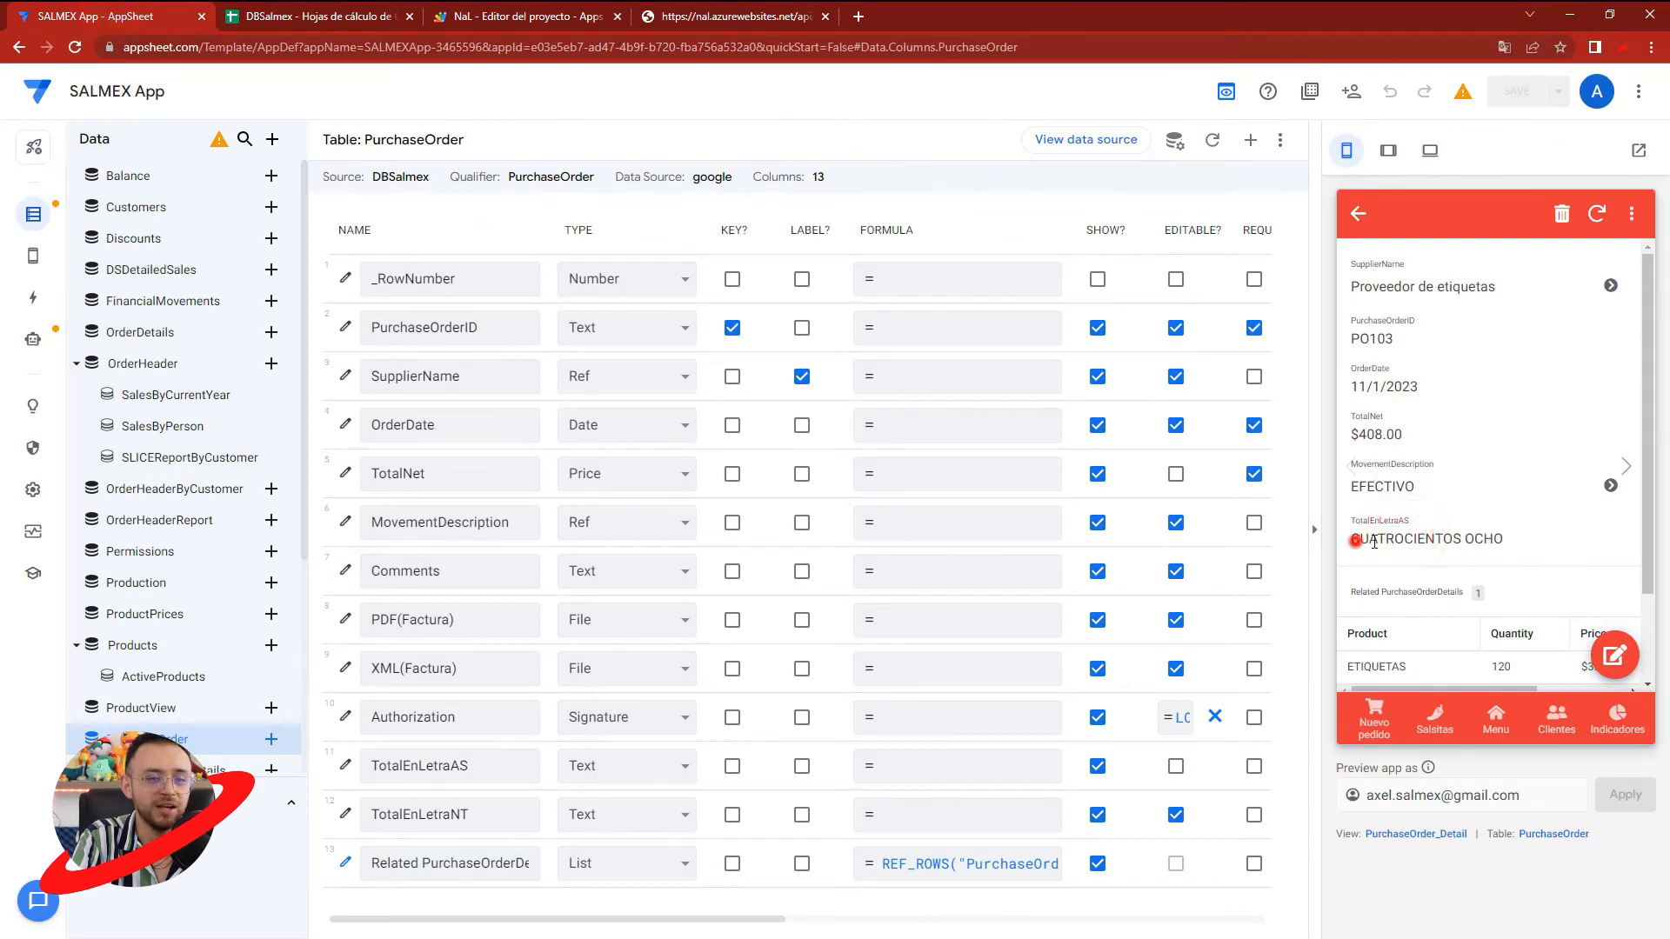
# - Switch to DBSalmex, enter =NUMBERTEXT(D2, "ES") in K2 of the PurchaseOrder sheet, and fit column K to its content
pyautogui.click(1536, 551)
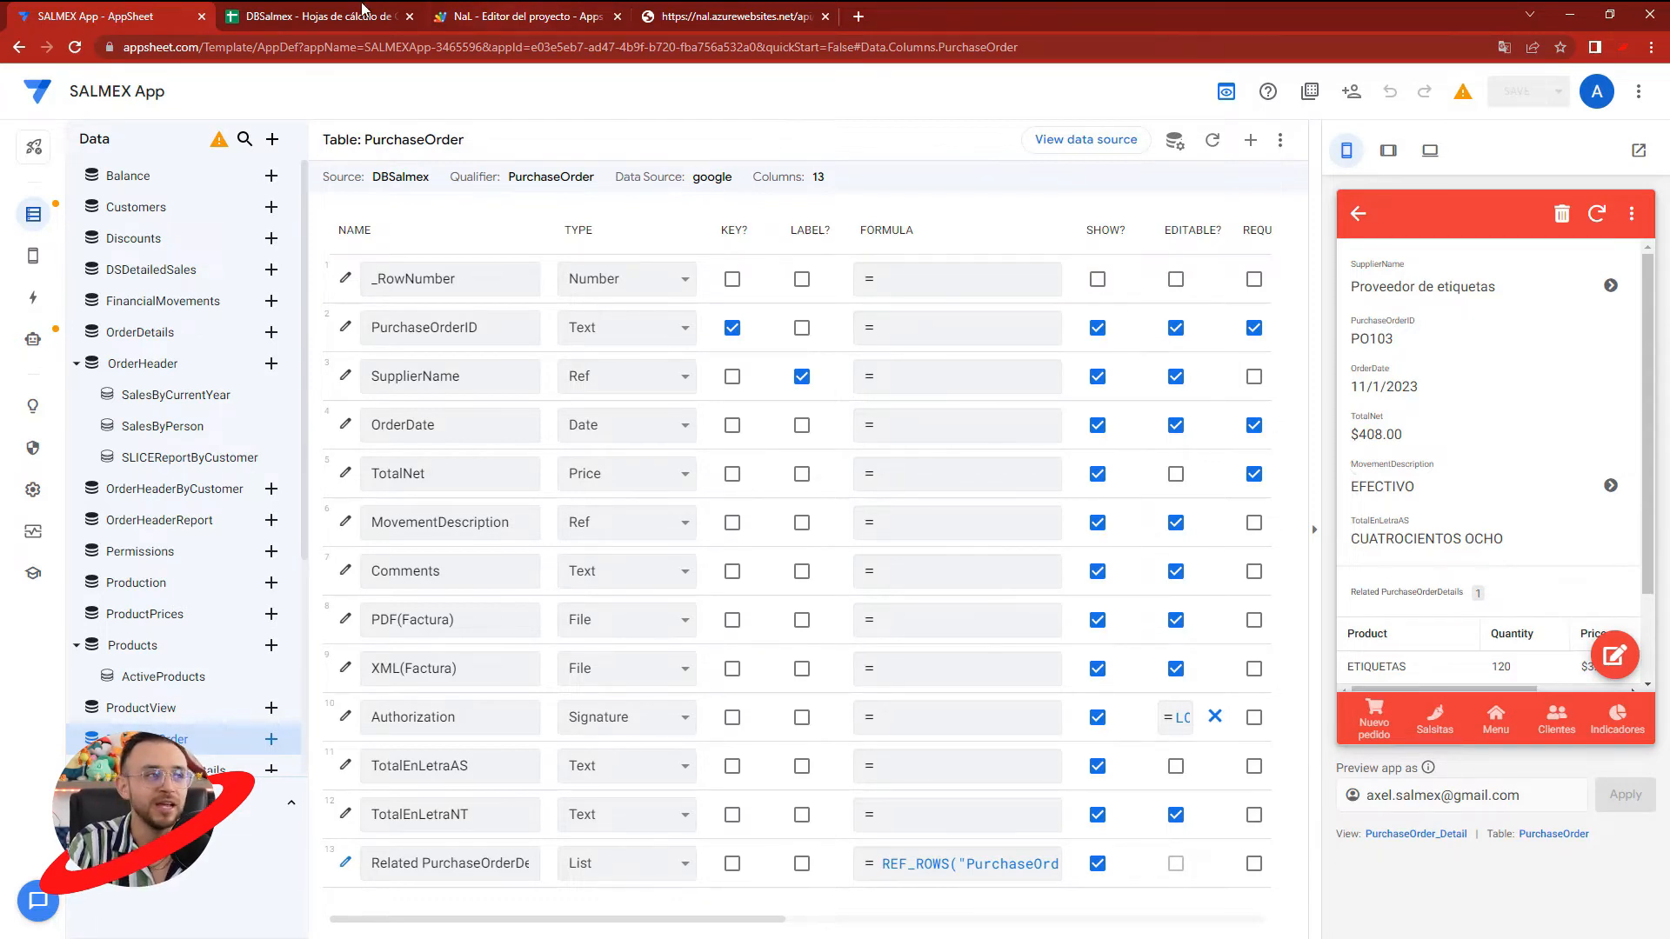
pyautogui.click(298, 9)
pyautogui.click(1518, 244)
pyautogui.click(1422, 225)
pyautogui.write('=NUMBE')
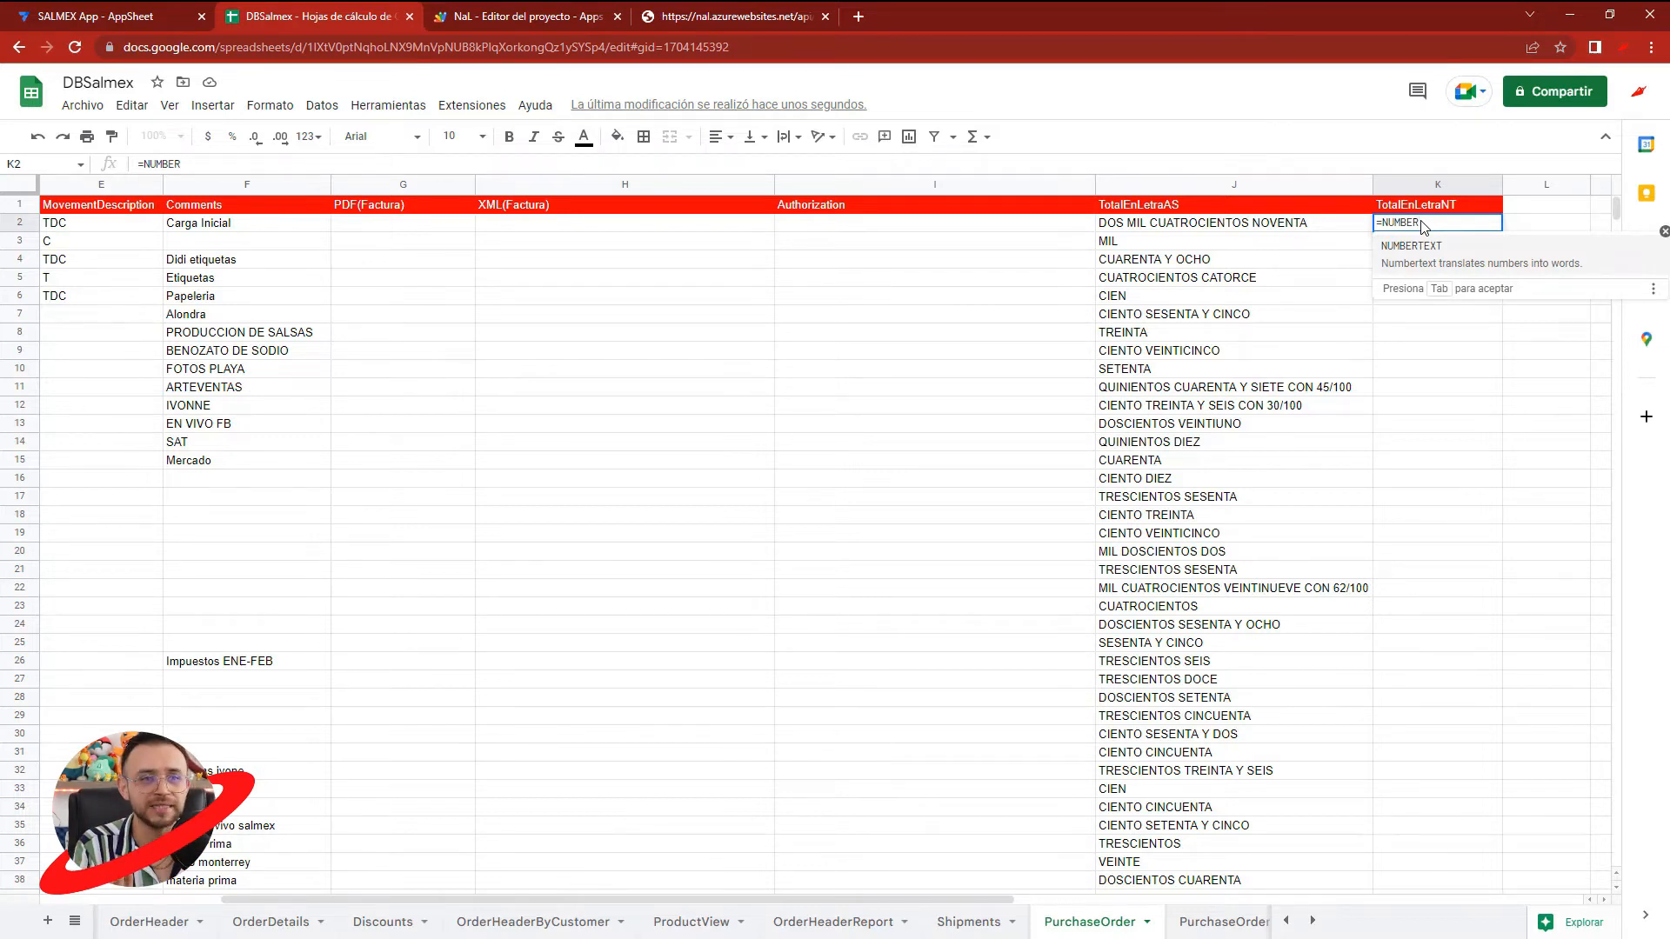
pyautogui.write('R')
pyautogui.press('Tab')
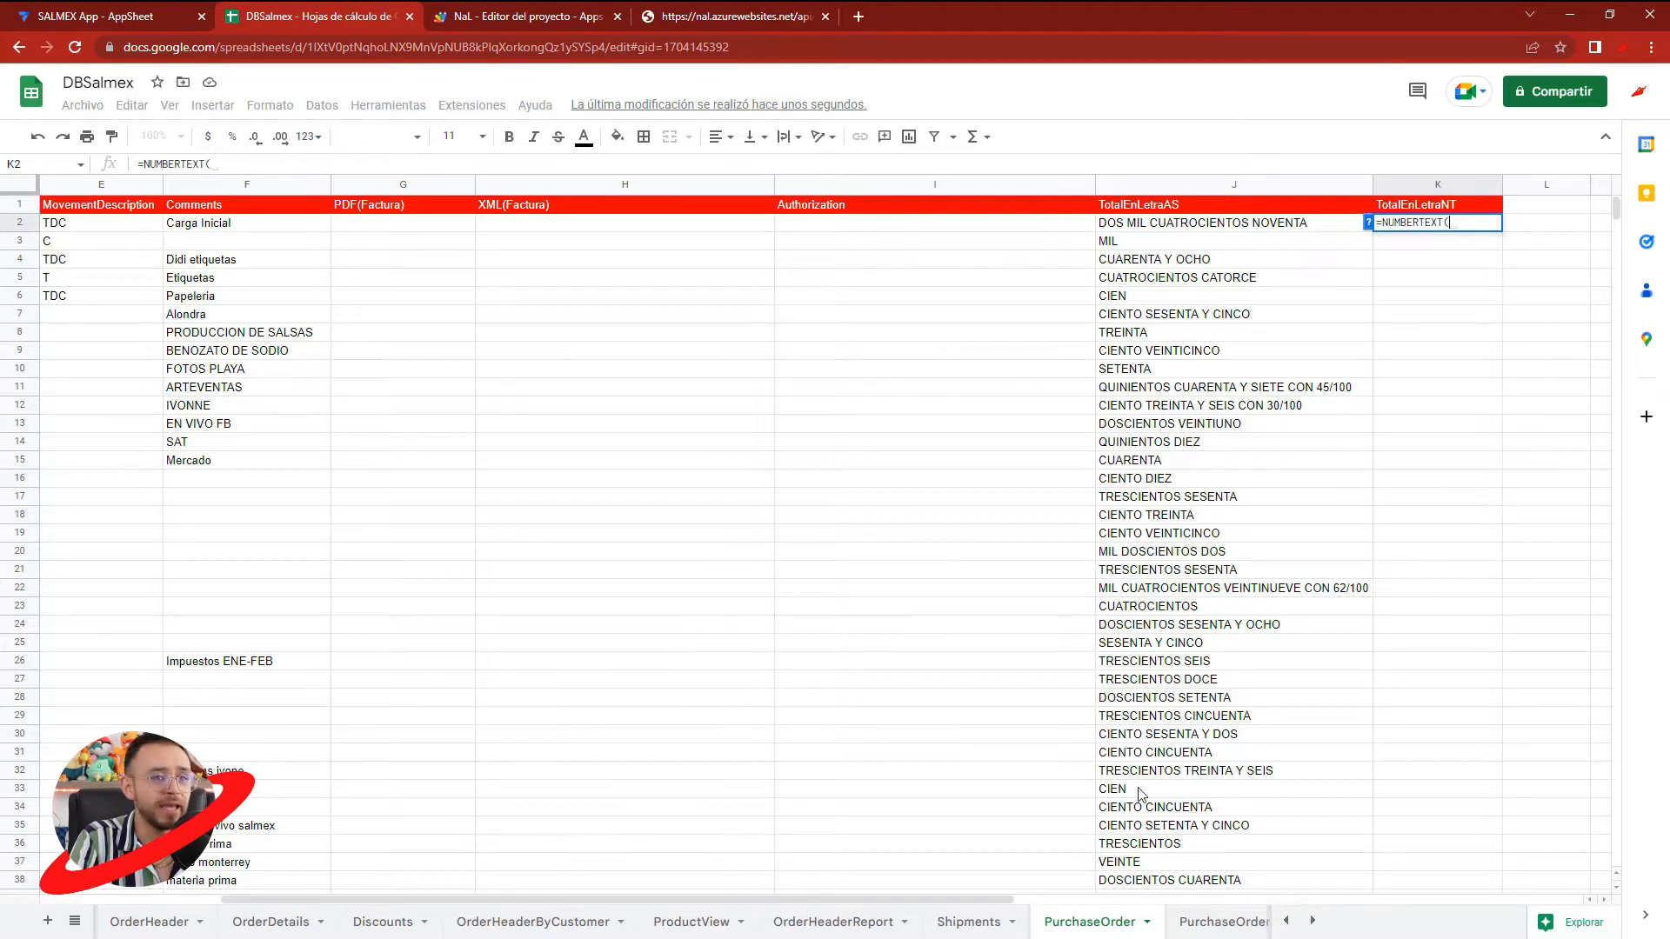
pyautogui.hscroll(-5, 954, 905)
pyautogui.click(357, 225)
pyautogui.hscroll(5, 742, 905)
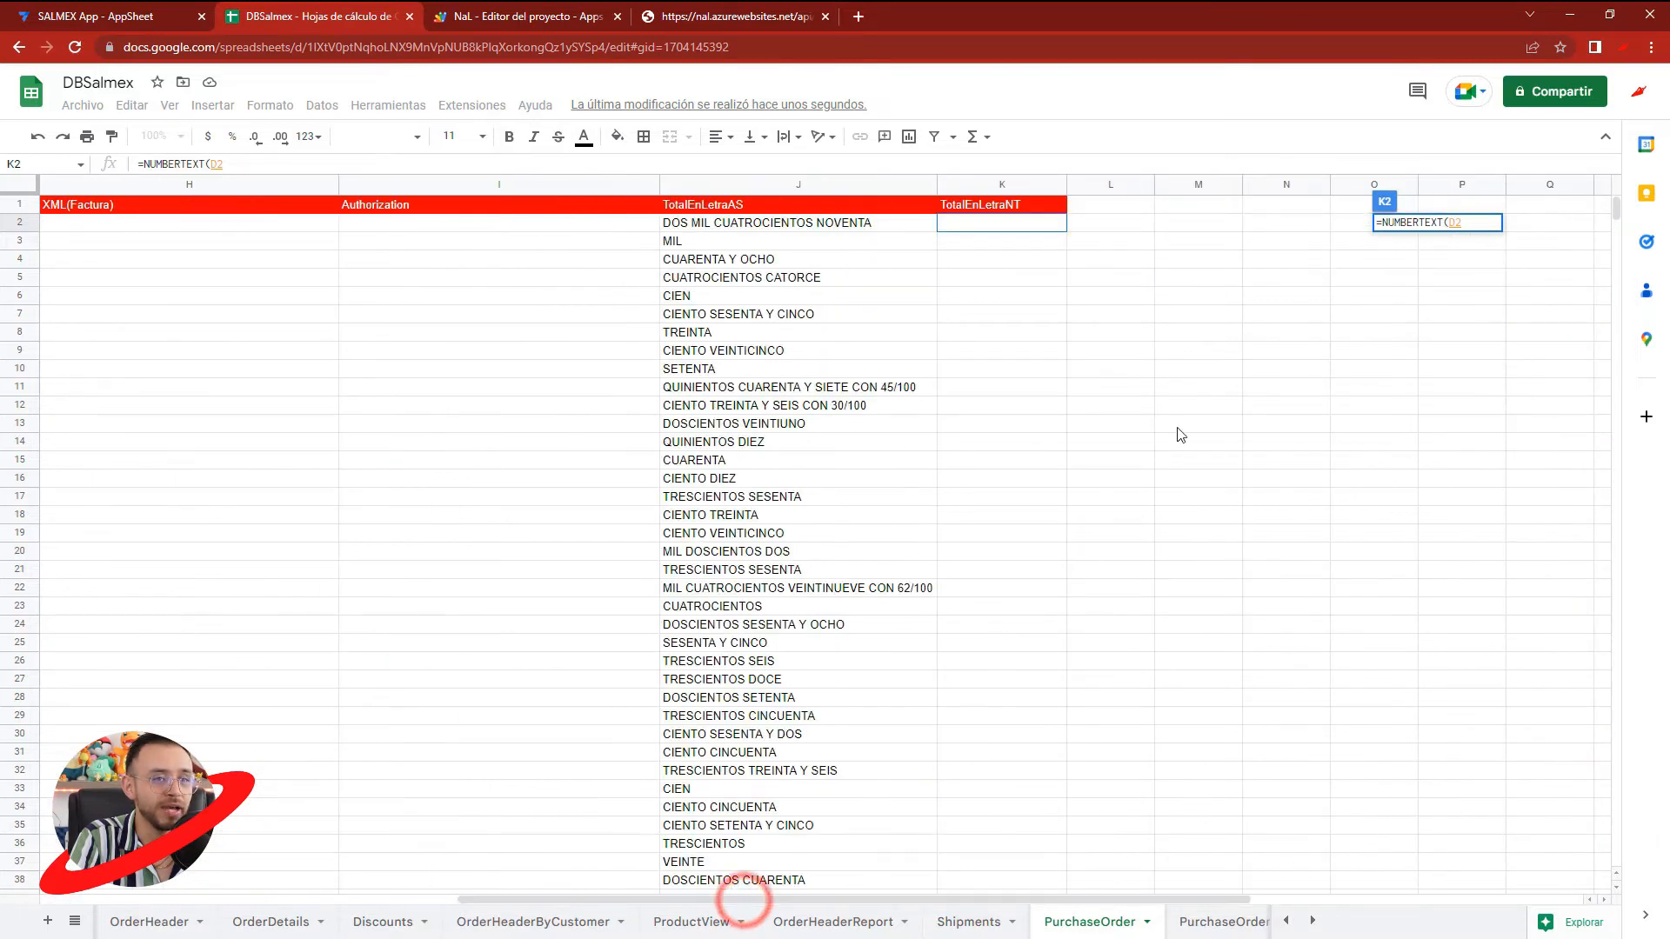
pyautogui.click(1472, 221)
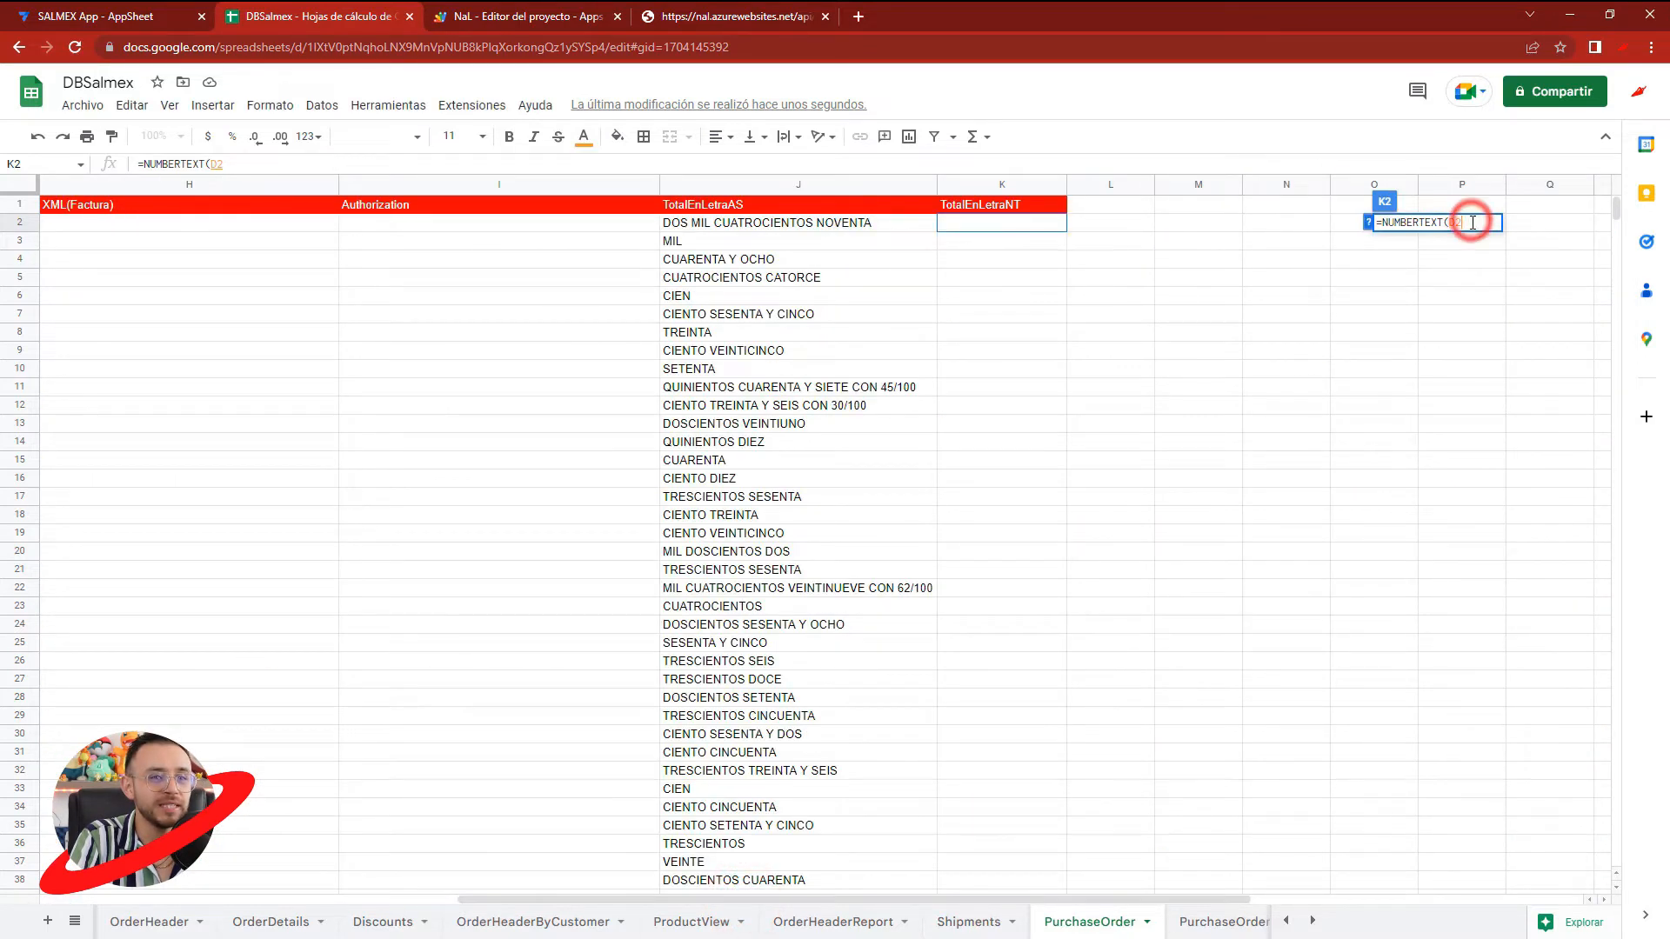
pyautogui.write(', "')
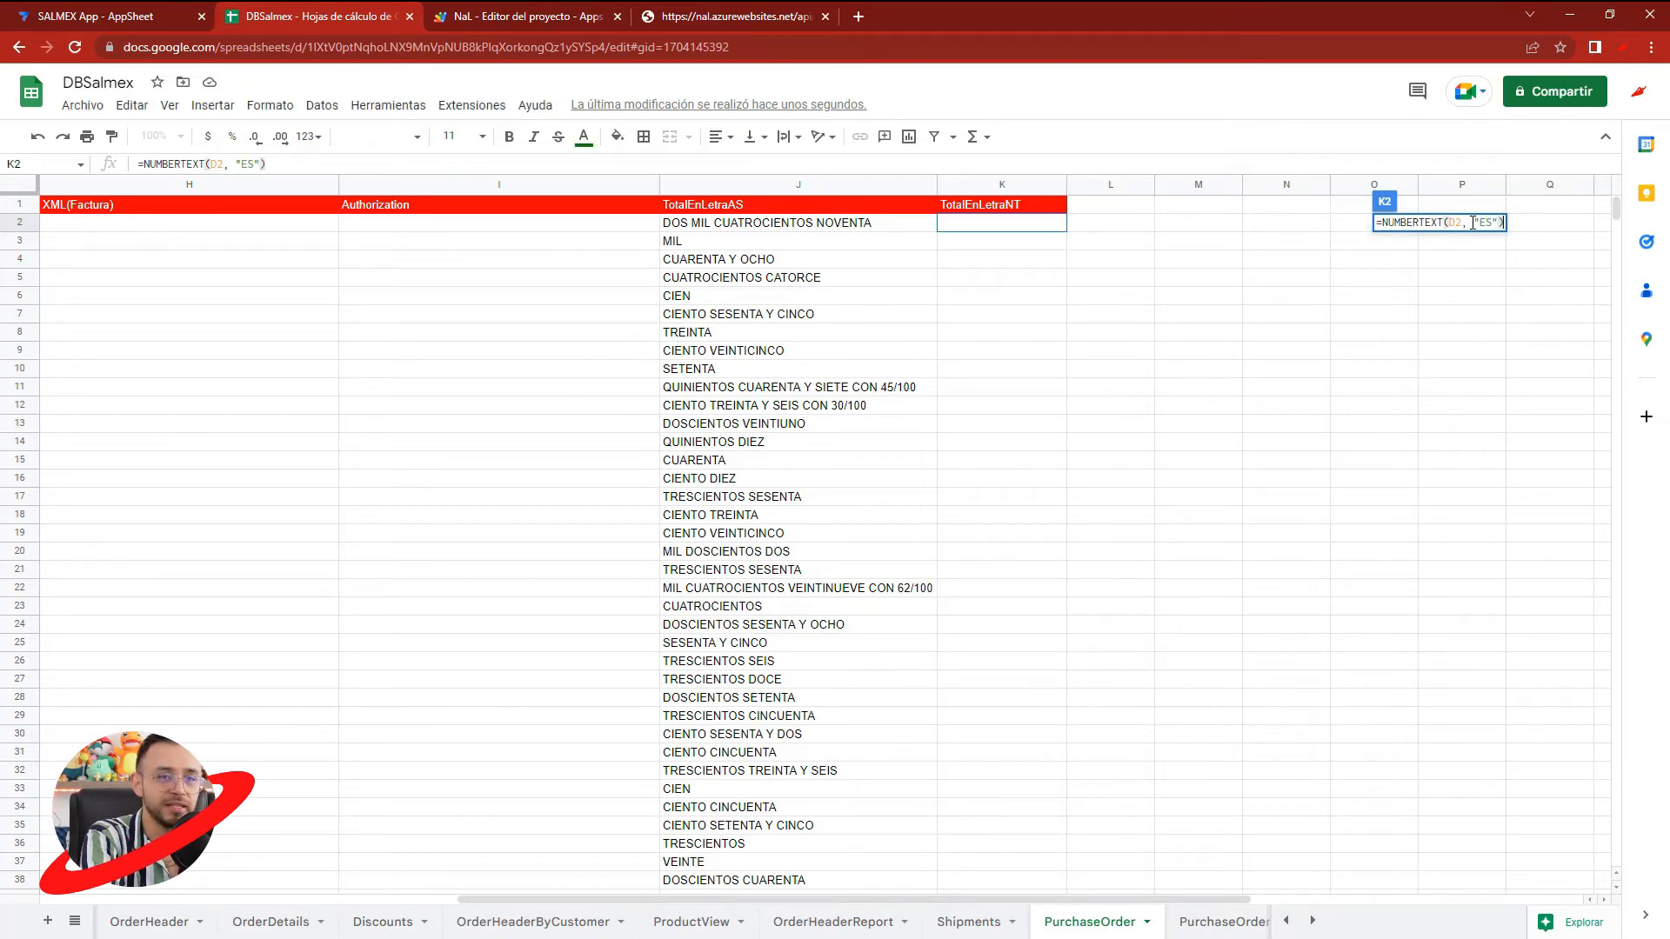
pyautogui.write('ES")')
pyautogui.press('Return')
pyautogui.doubleClick(1066, 186)
# - Try wrapping the NUMBERTEXT formula in K2 with UPPERCASE()
pyautogui.click(1055, 222)
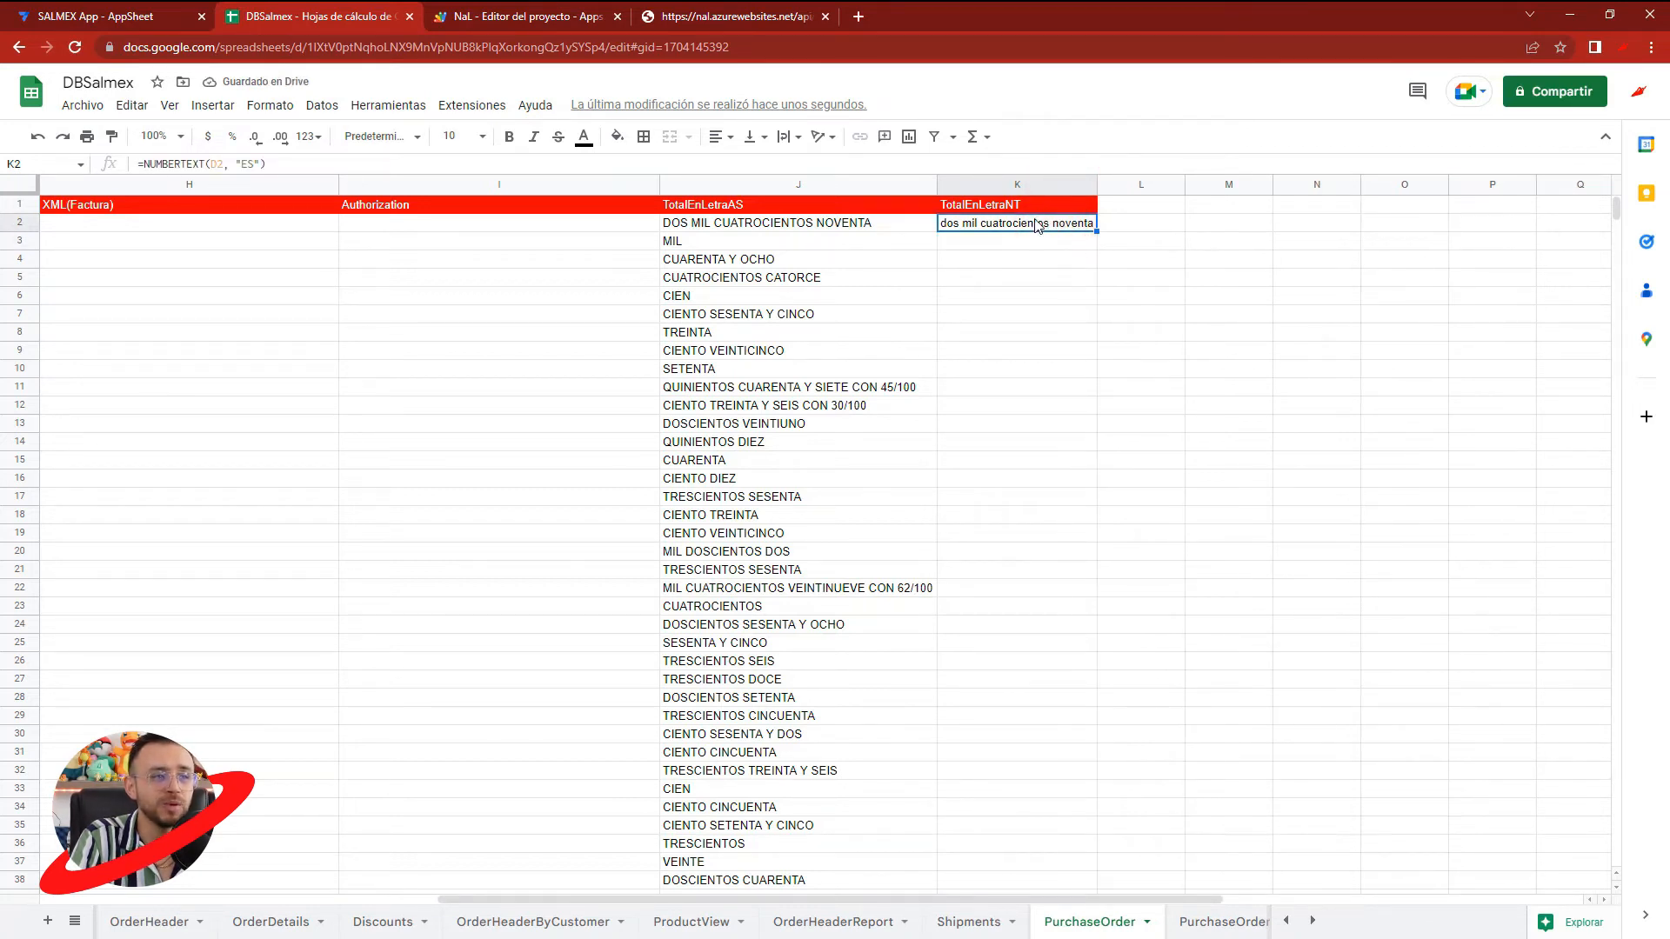
pyautogui.click(146, 164)
pyautogui.write('UPPERCA')
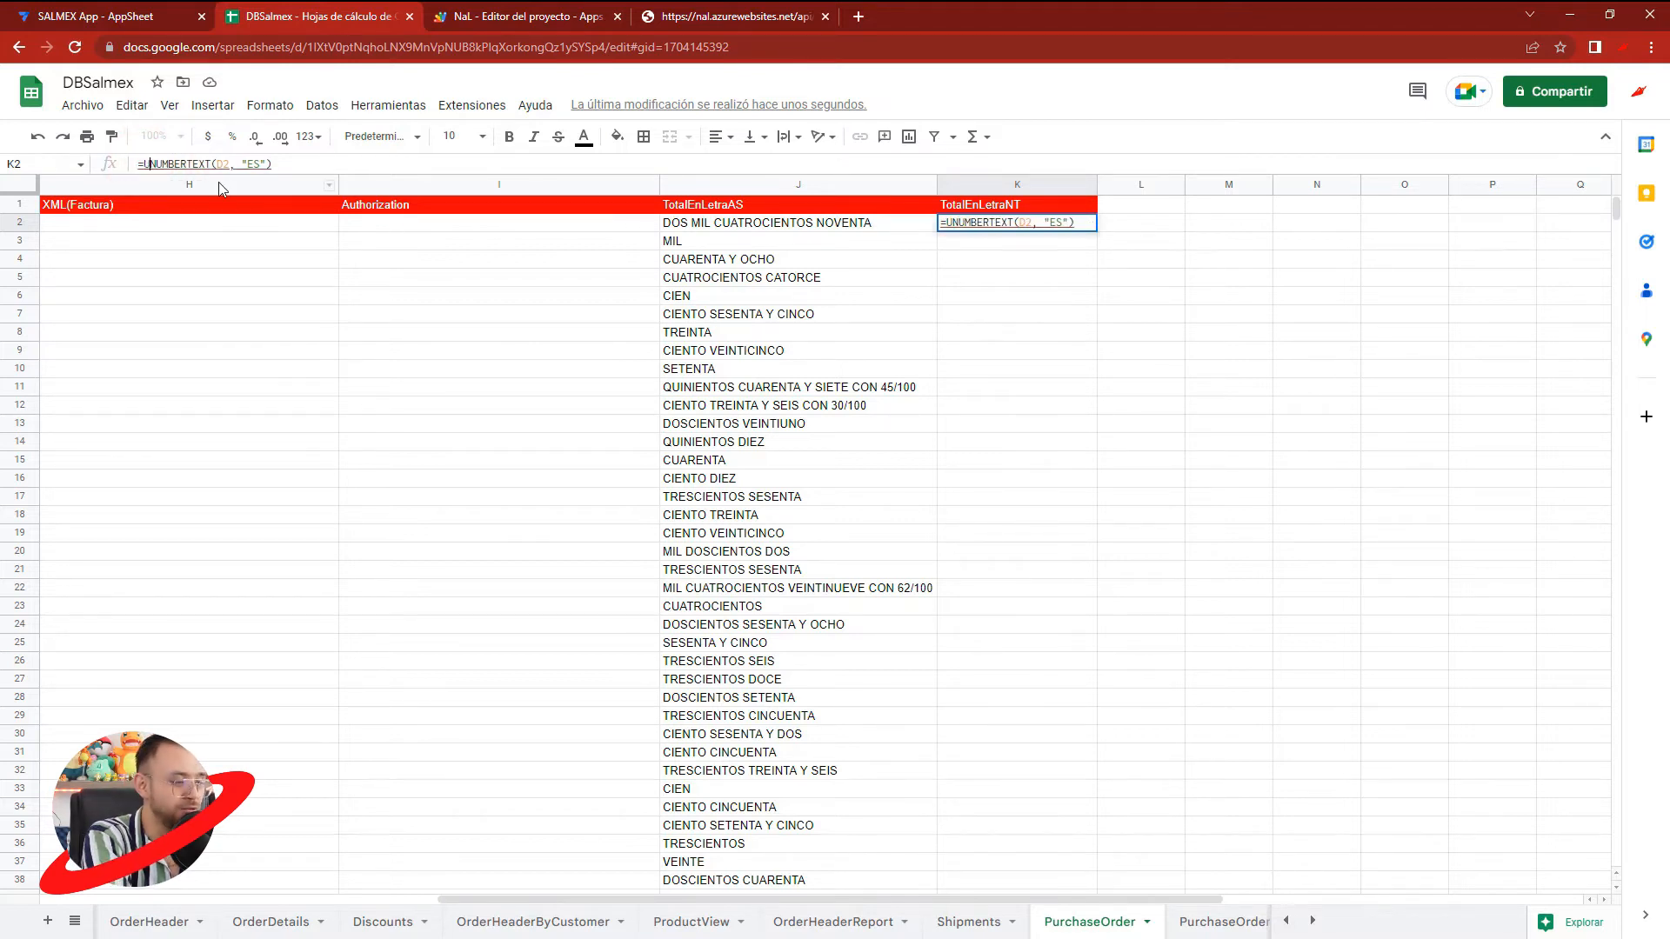
pyautogui.write('SE')
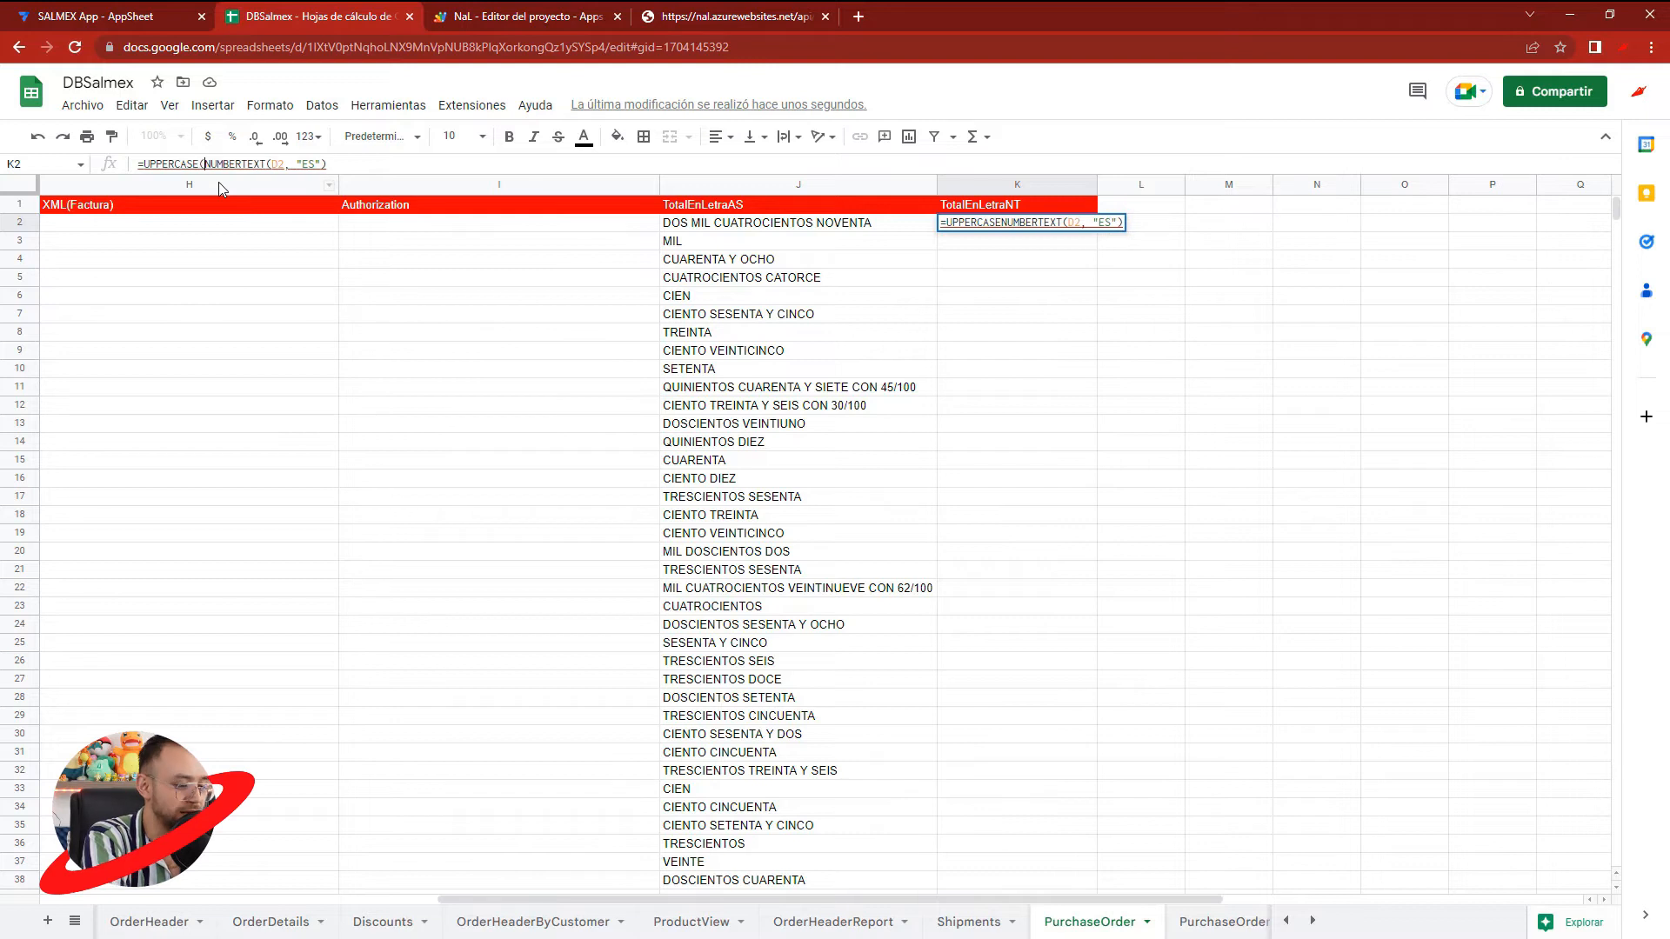
pyautogui.write('(')
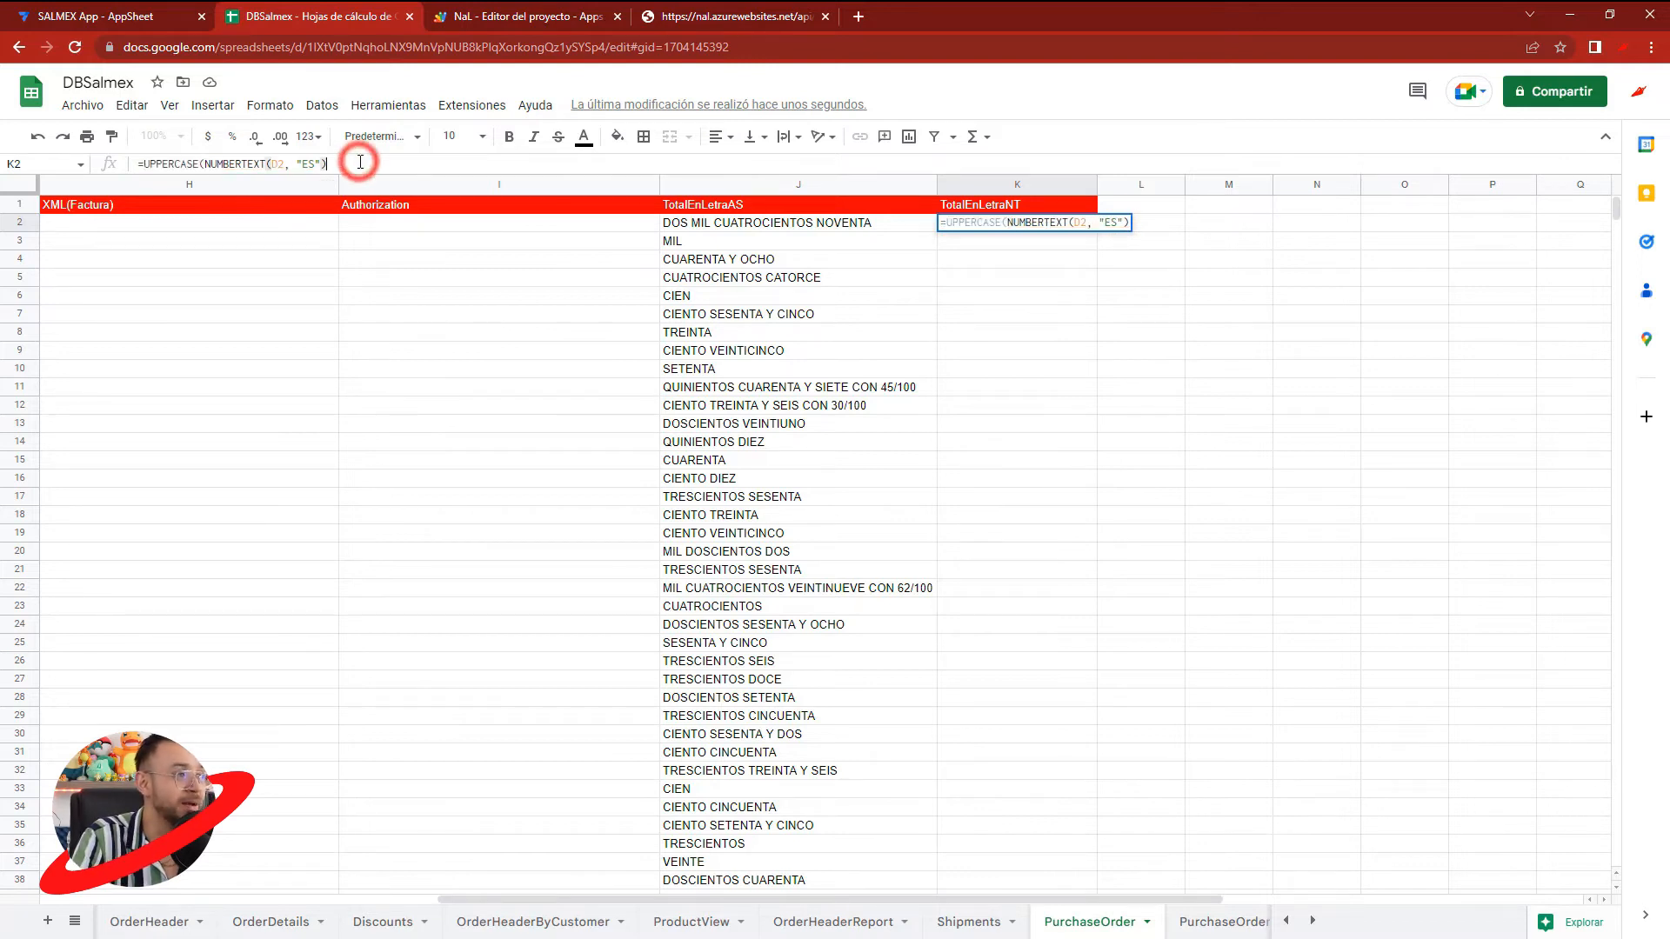
pyautogui.press('Return')
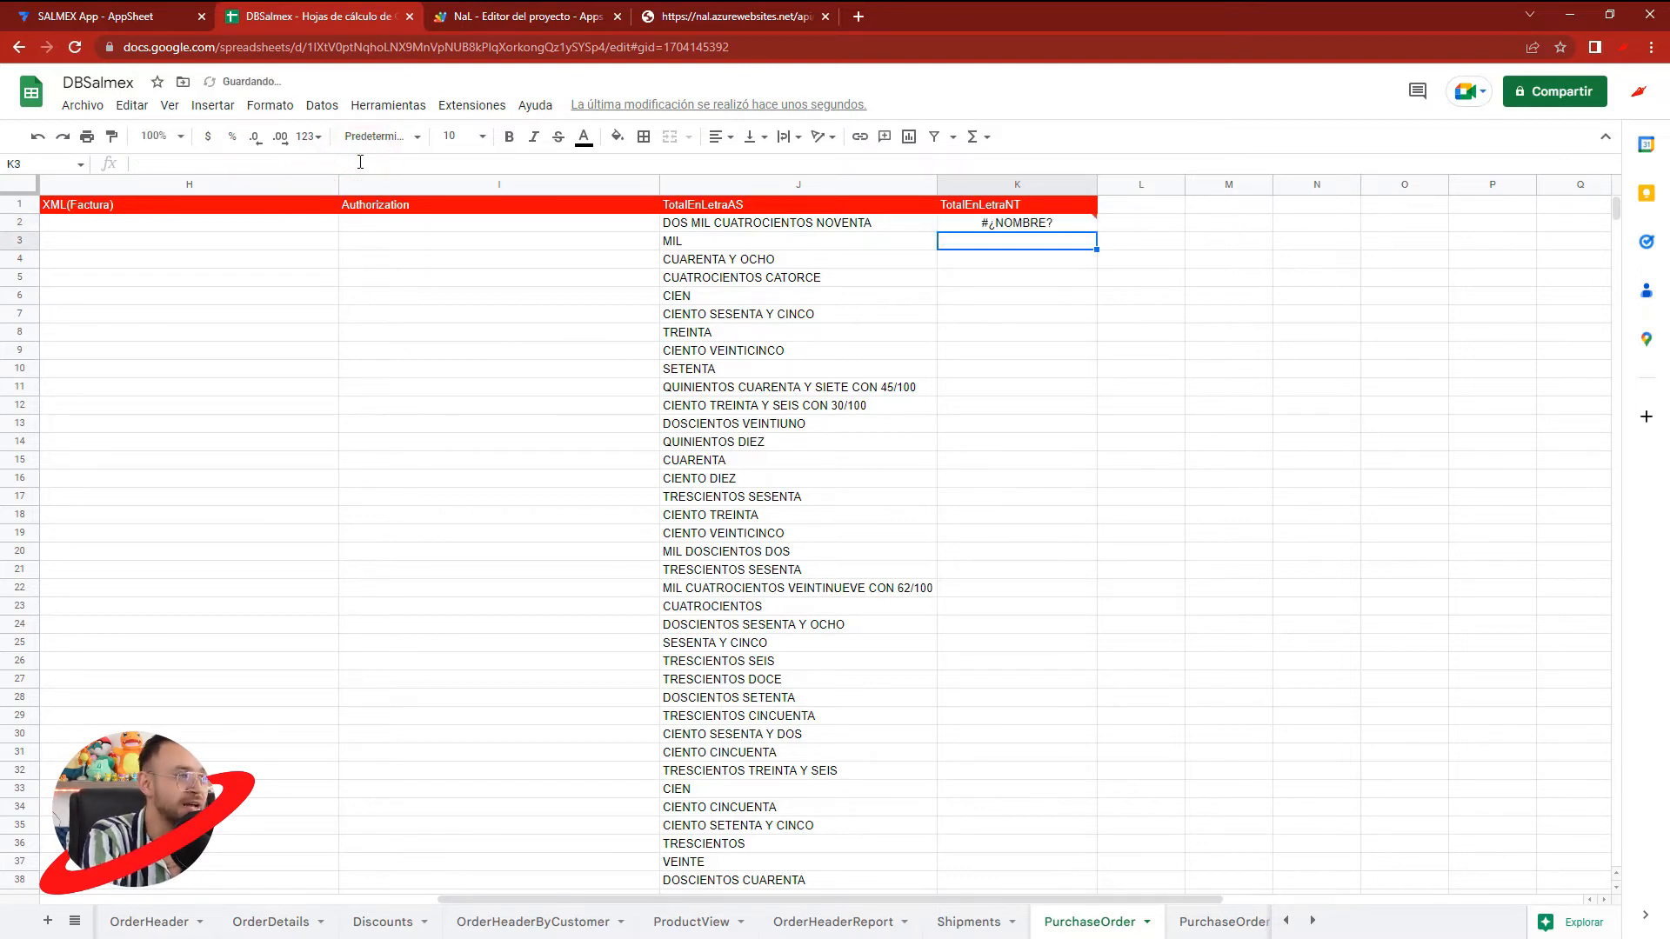
# - Remove the UPPERCASE wrapper from K2 so the formula is =NUMBERTEXT(D2, "ES")
pyautogui.doubleClick(1000, 224)
pyautogui.doubleClick(170, 164)
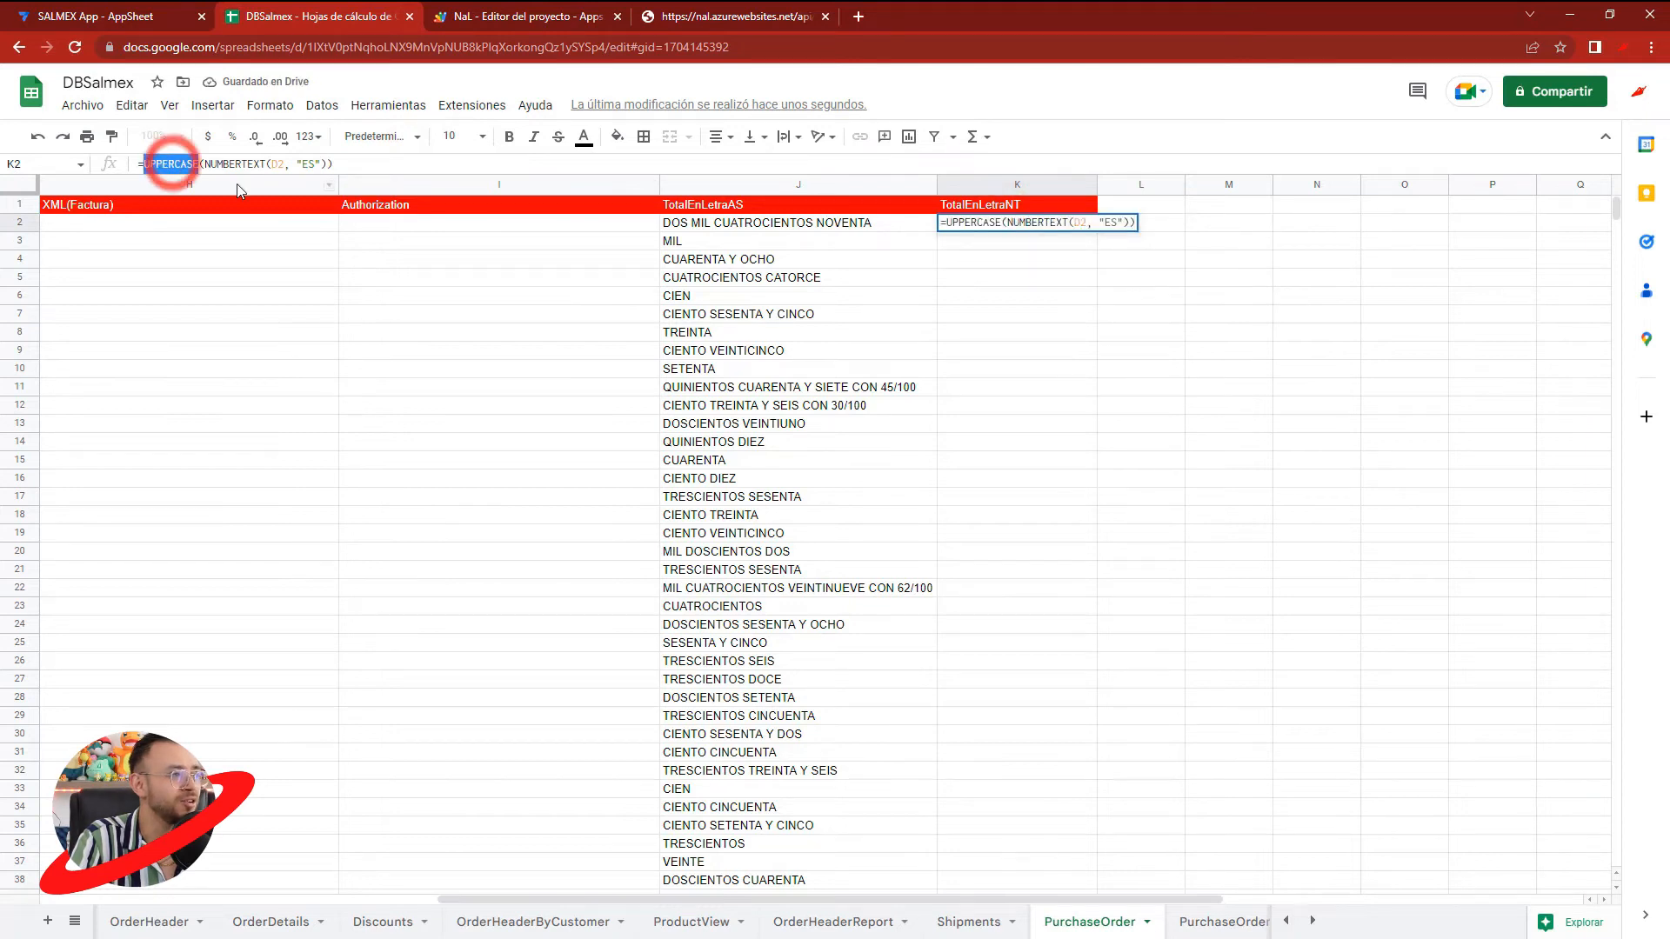
pyautogui.press('BackSpace')
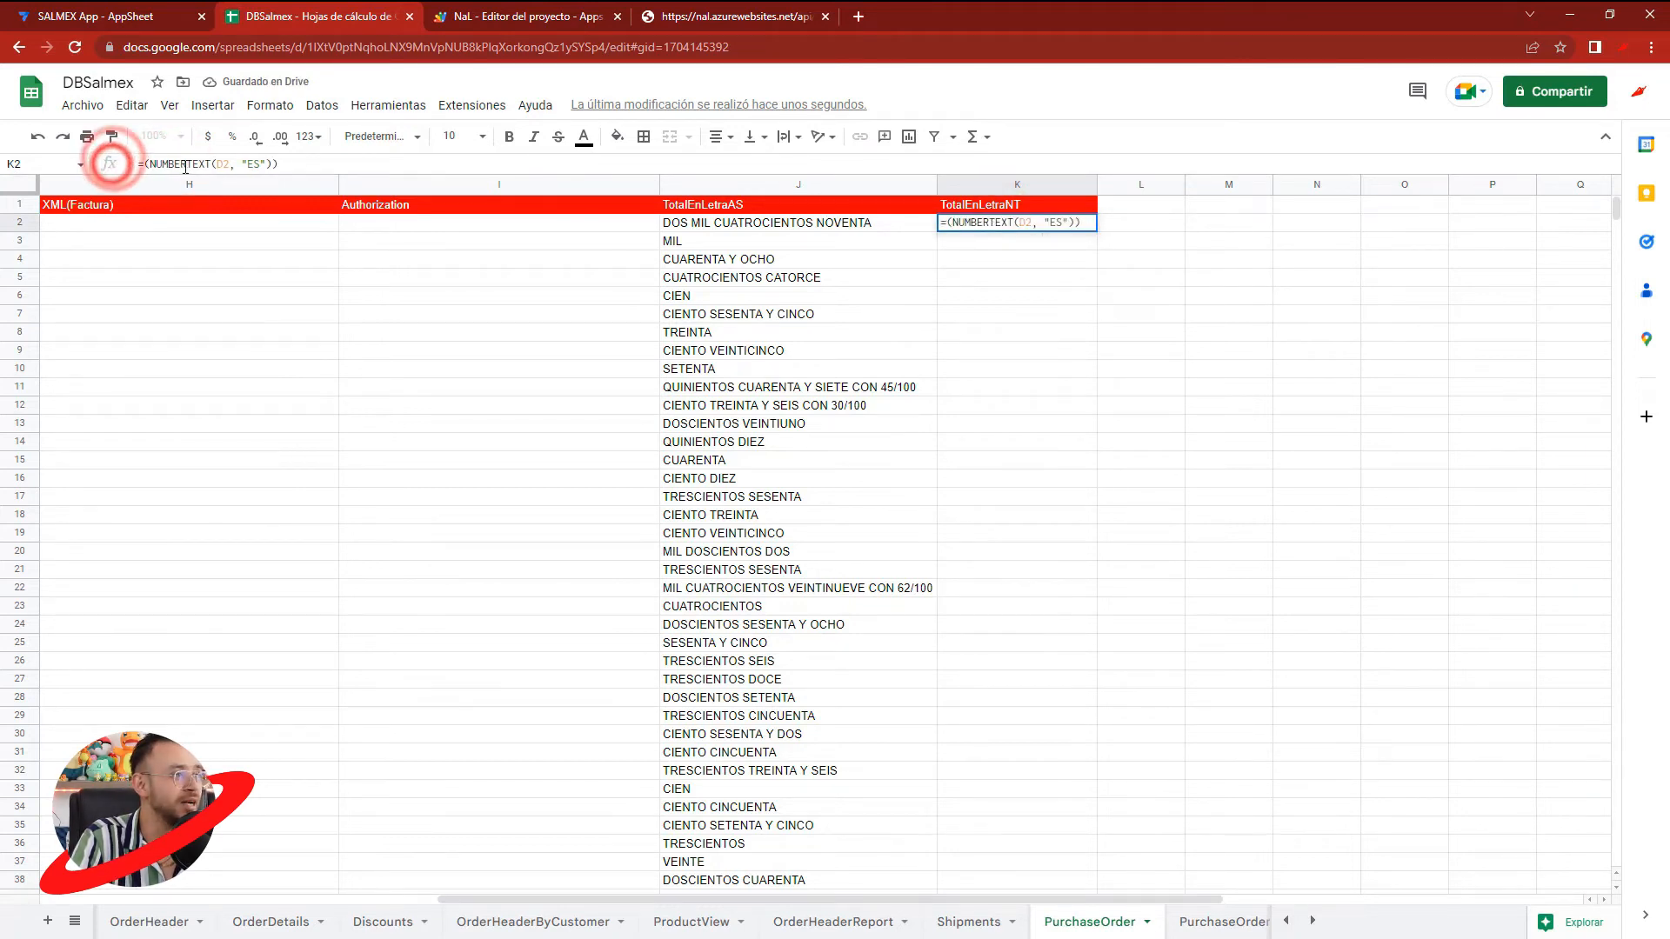
pyautogui.press('BackSpace')
pyautogui.click(273, 164)
pyautogui.press('BackSpace')
pyautogui.click(1000, 292)
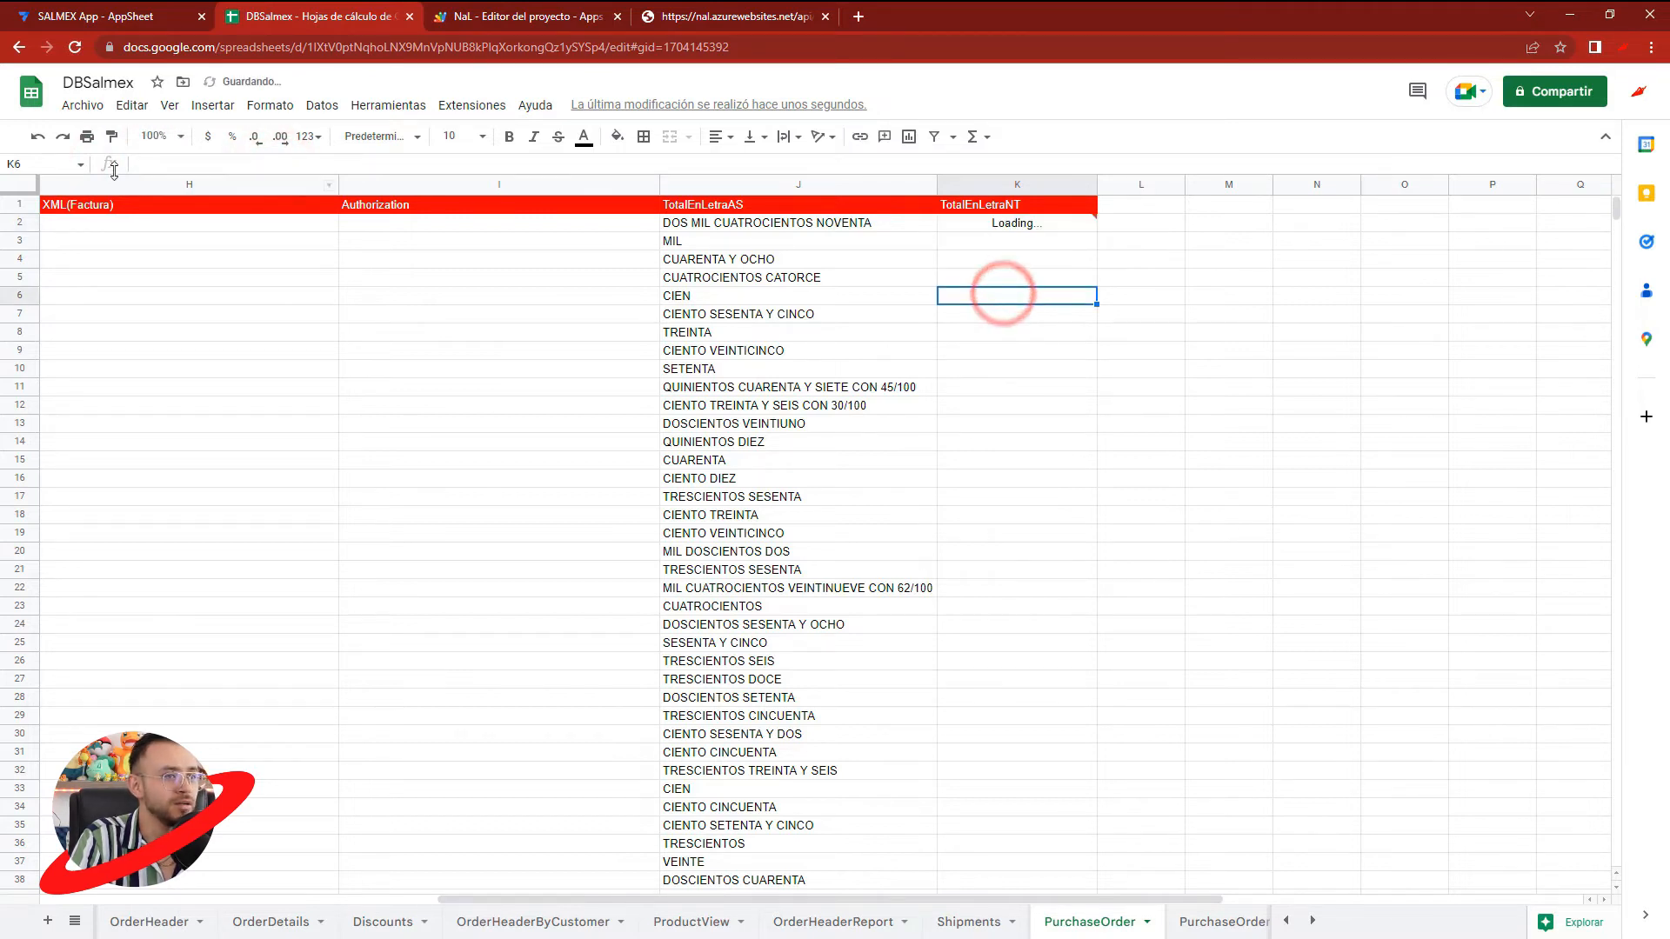
# - Search the web in a new tab for a Google Sheets uppercase function and open the first result
pyautogui.click(859, 15)
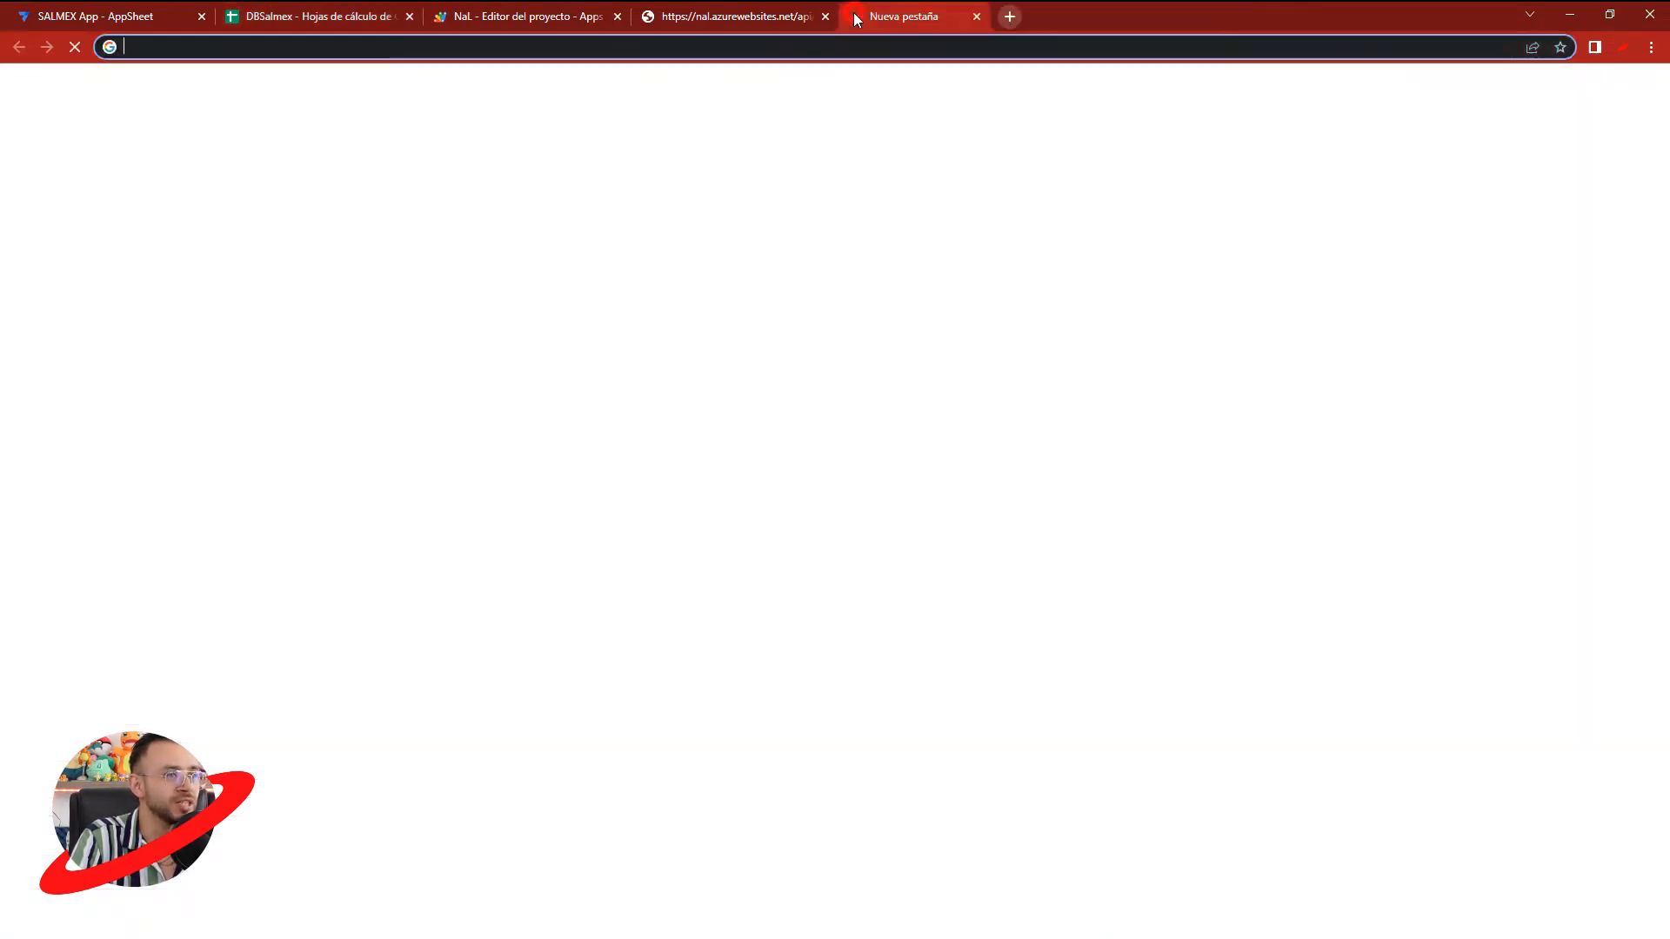
pyautogui.write('mayusculas ')
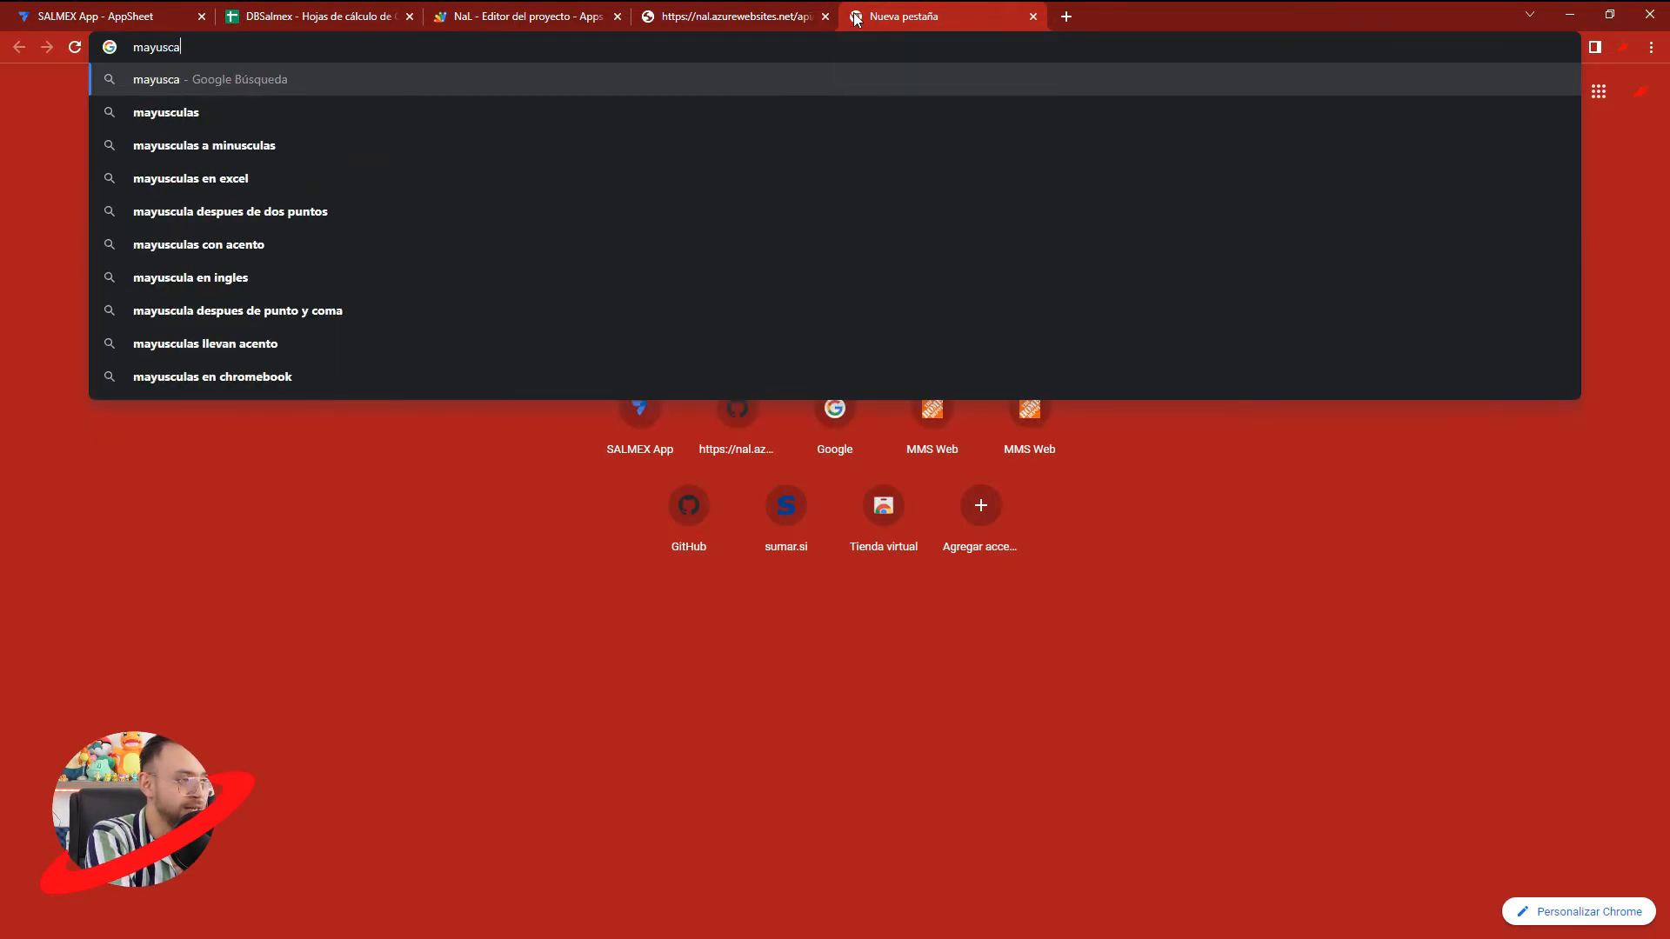
pyautogui.write('agoogle sheet')
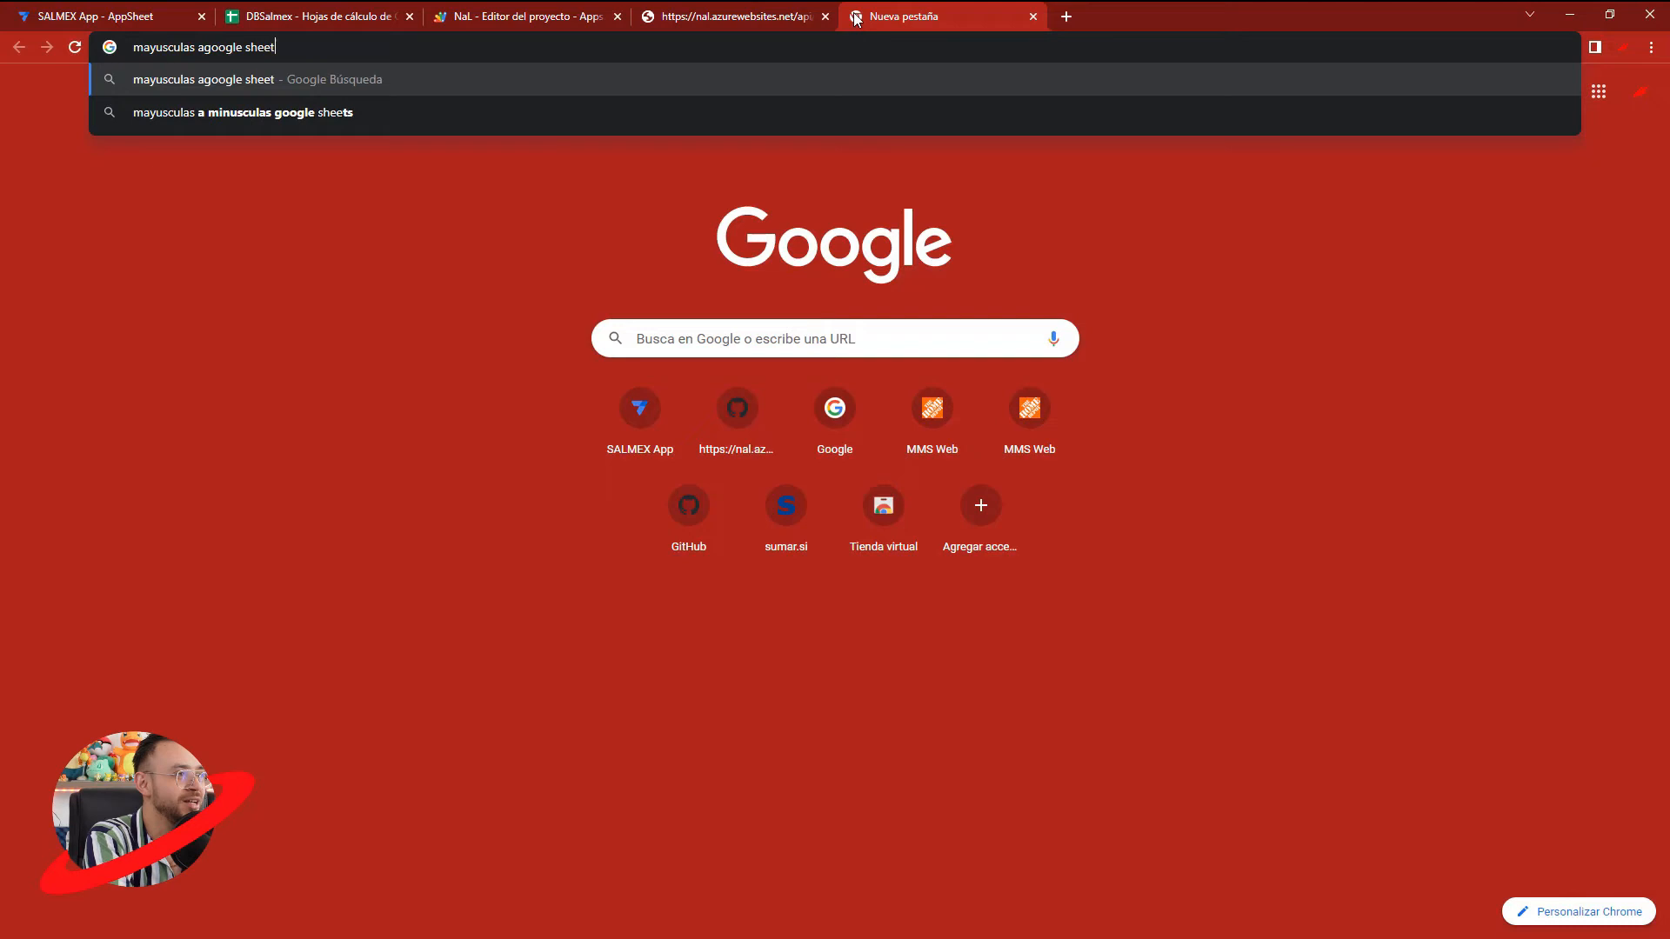
pyautogui.press('Return')
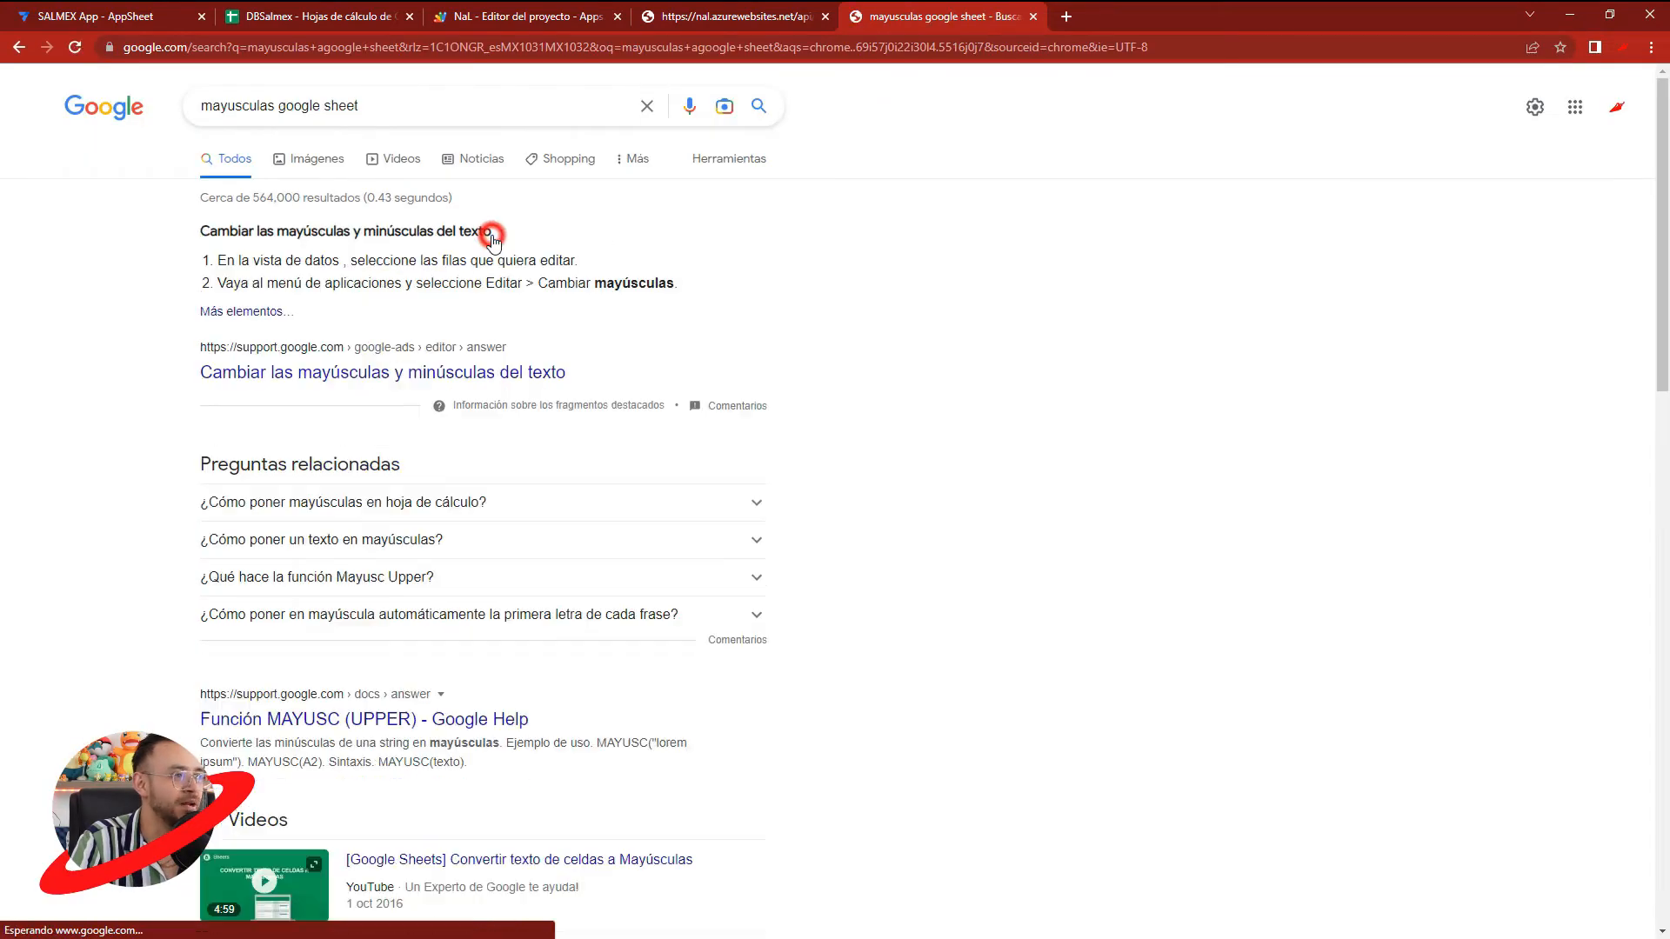
pyautogui.click(311, 381)
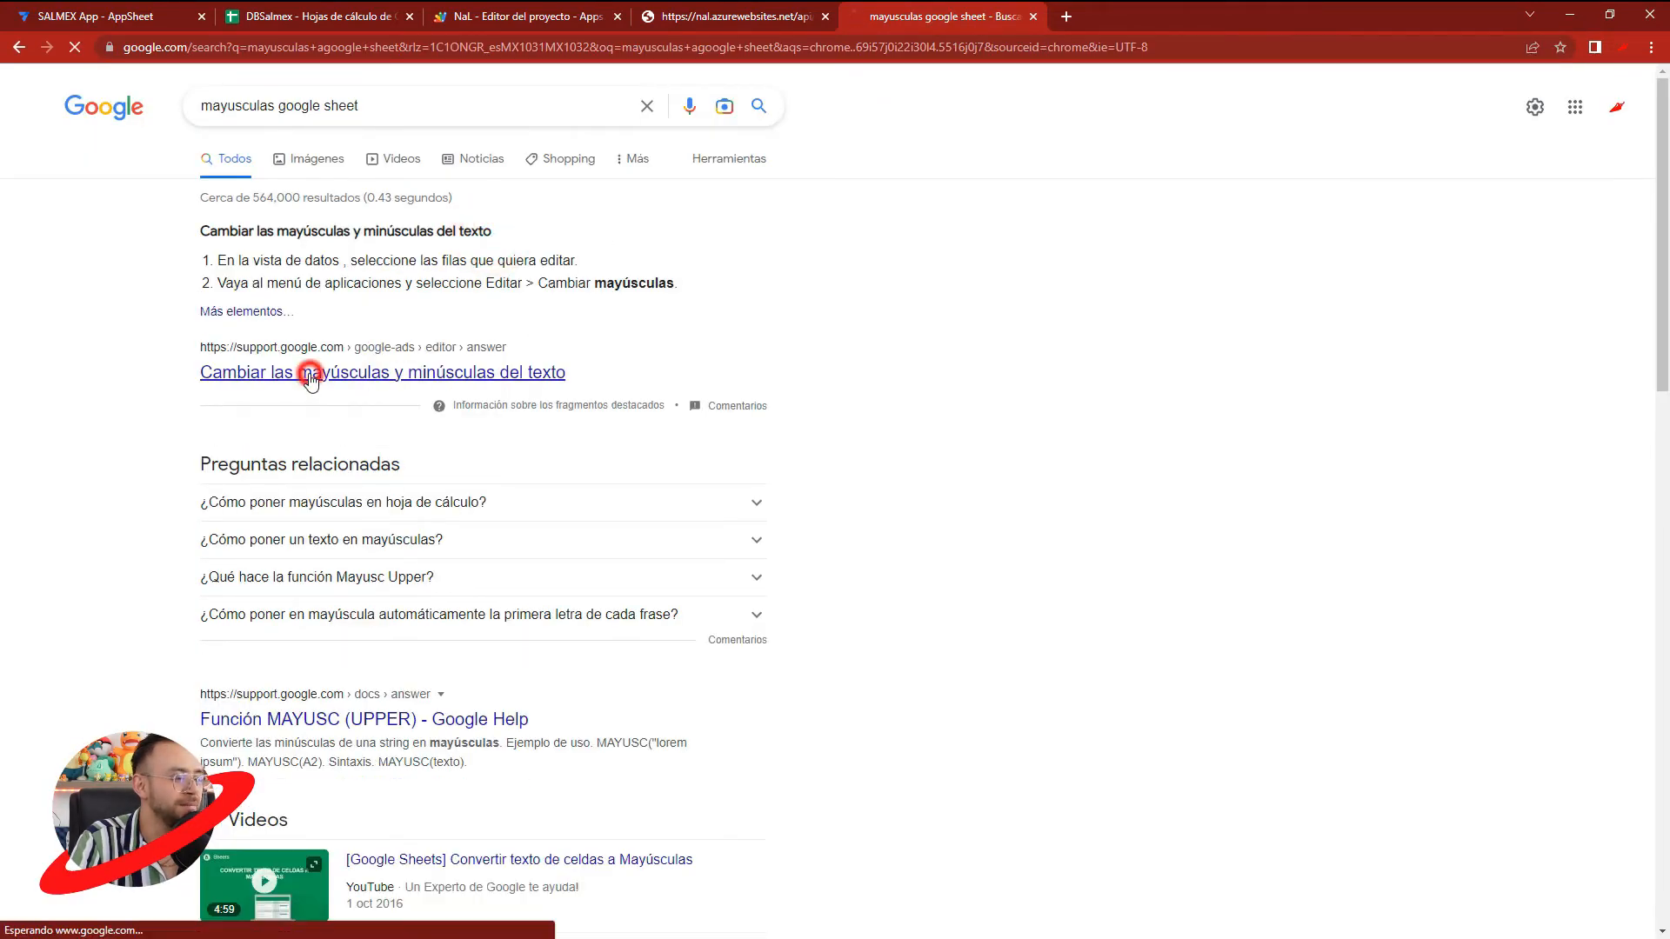
# - Return to DBSalmex, change K2's formula to =UPPER(NUMBERTEXT(D2, "ES")), and fit column K to its content
pyautogui.click(330, 9)
pyautogui.click(956, 223)
pyautogui.click(153, 165)
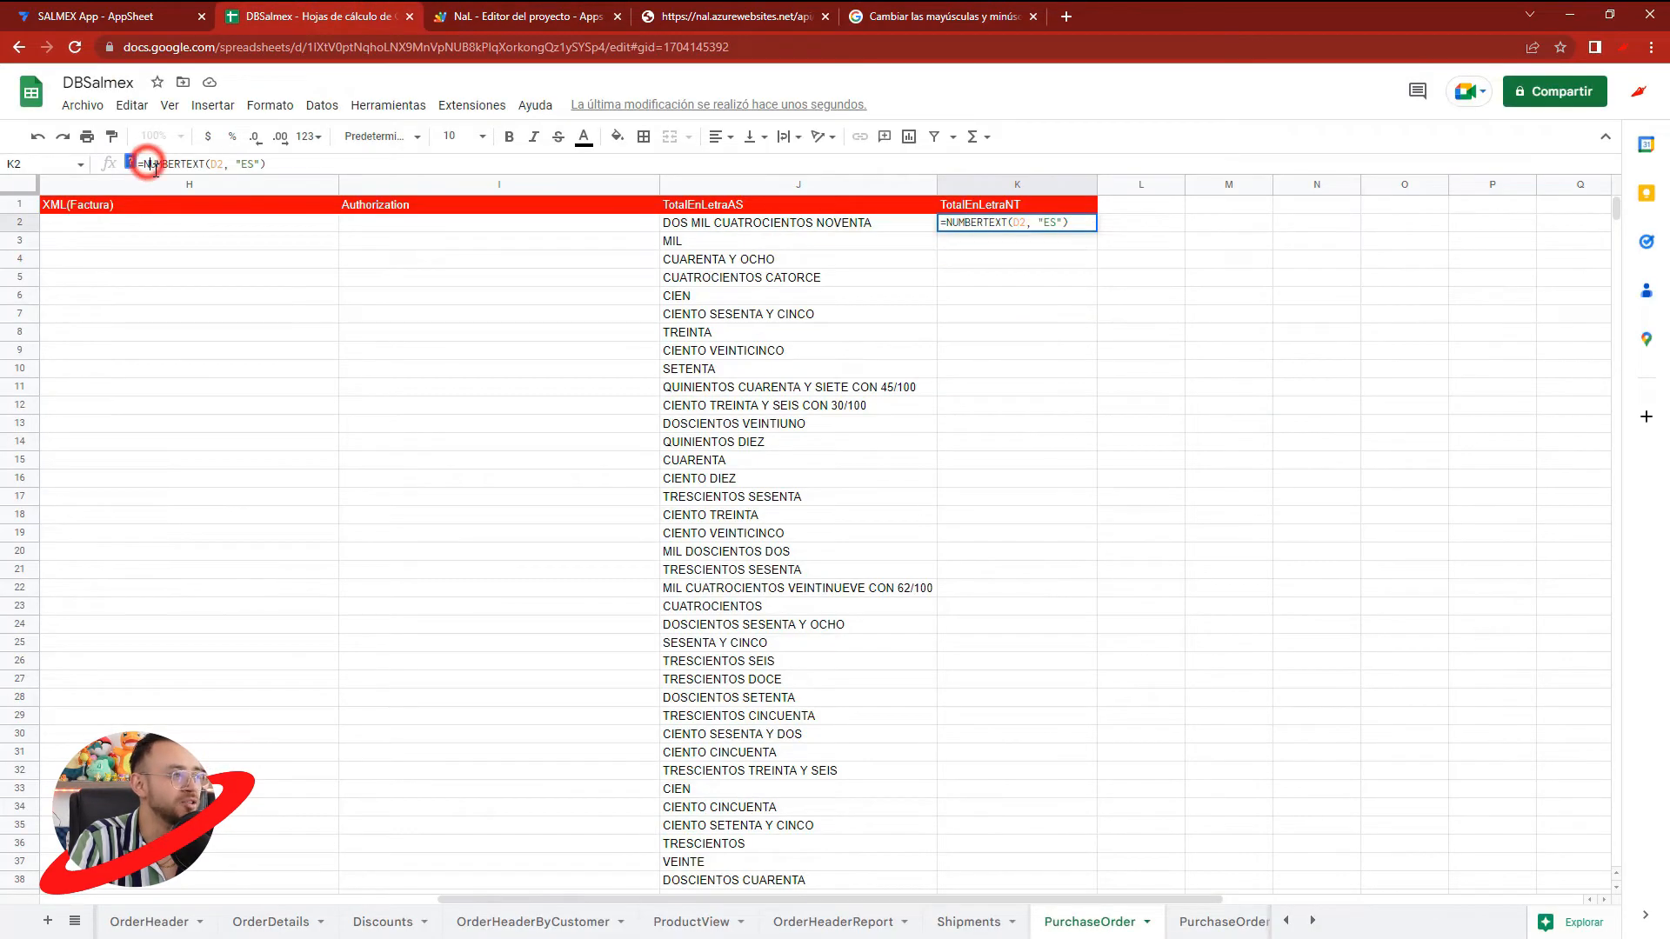
pyautogui.write('UPPER(')
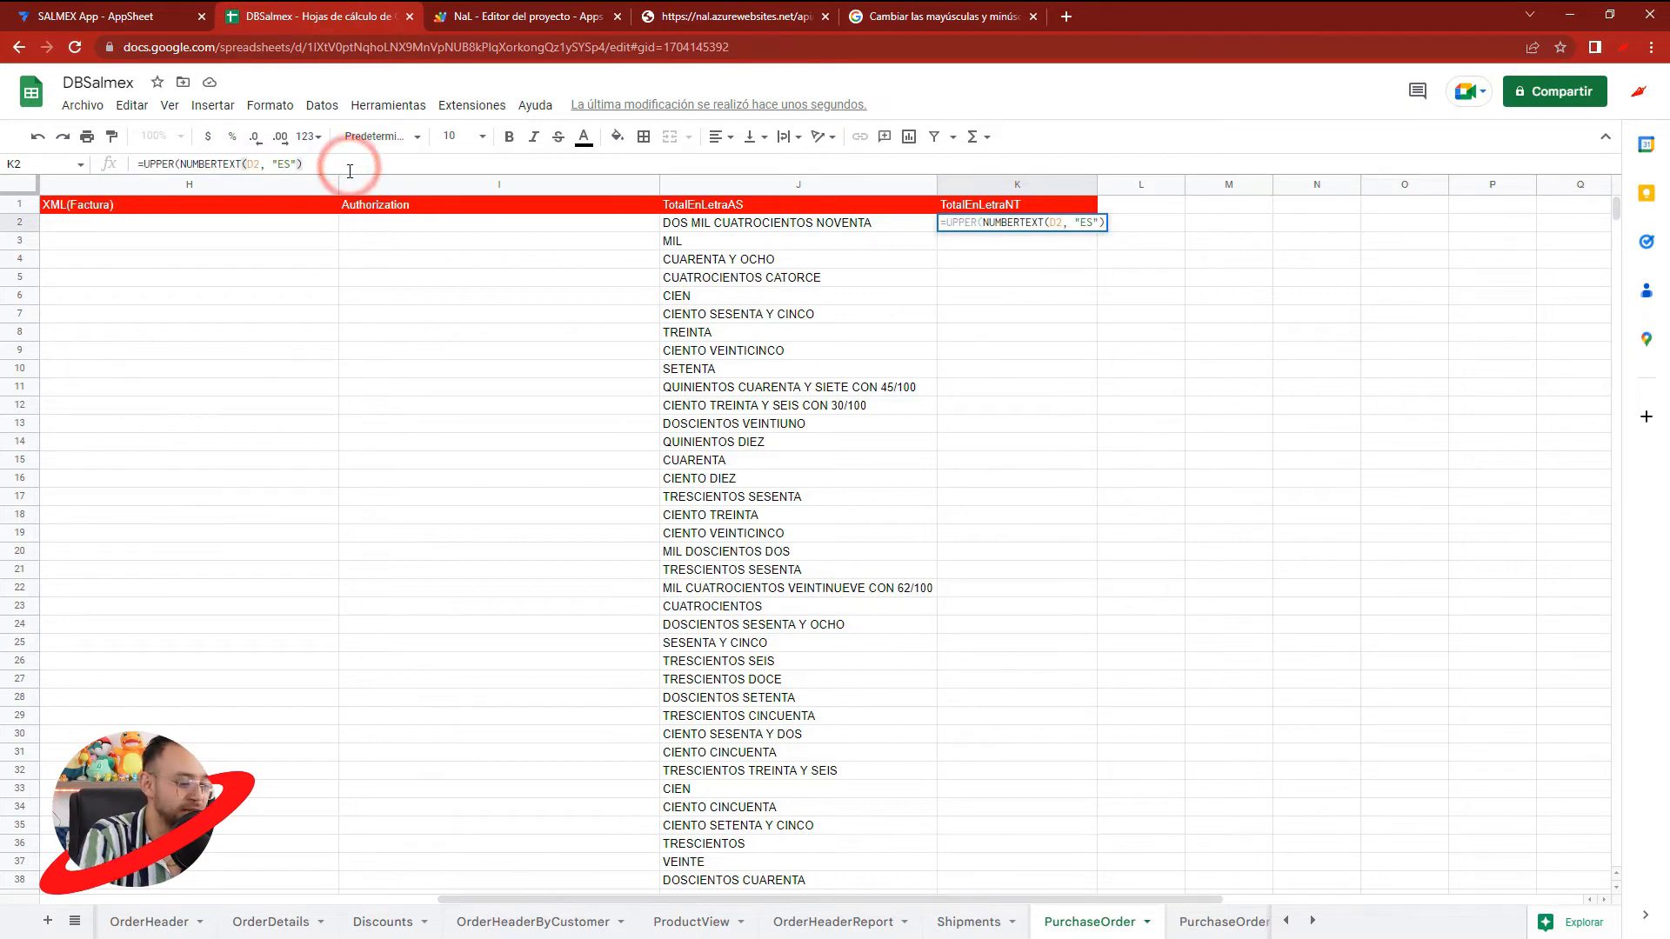
pyautogui.press('Return')
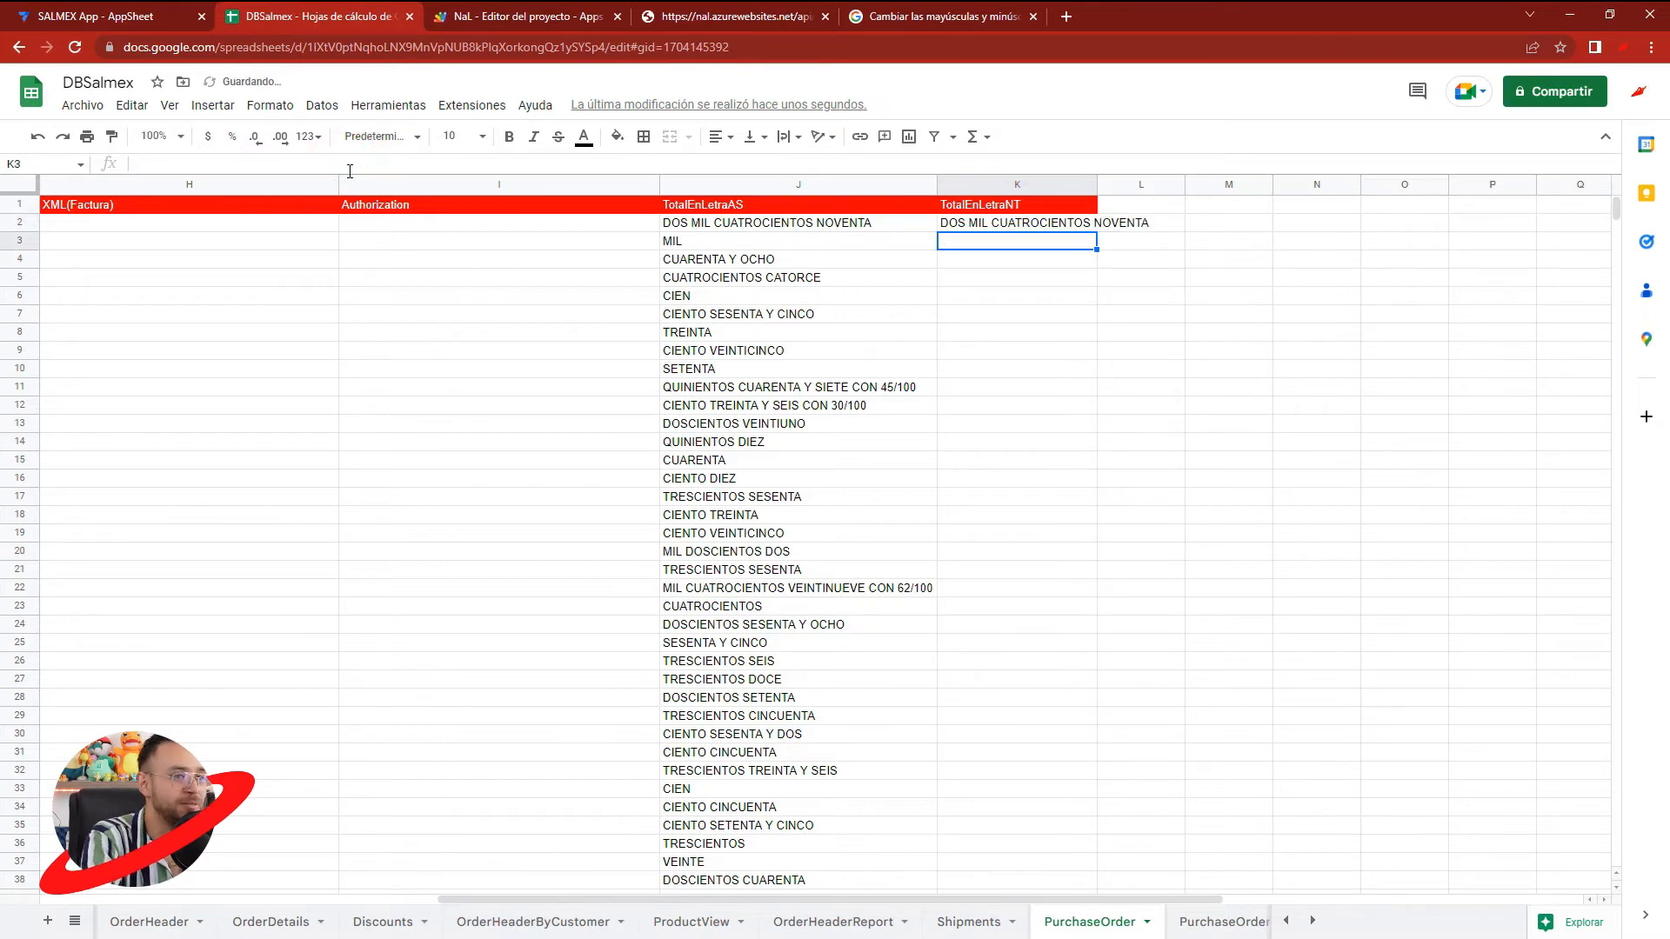
pyautogui.click(1089, 186)
pyautogui.doubleClick(1097, 184)
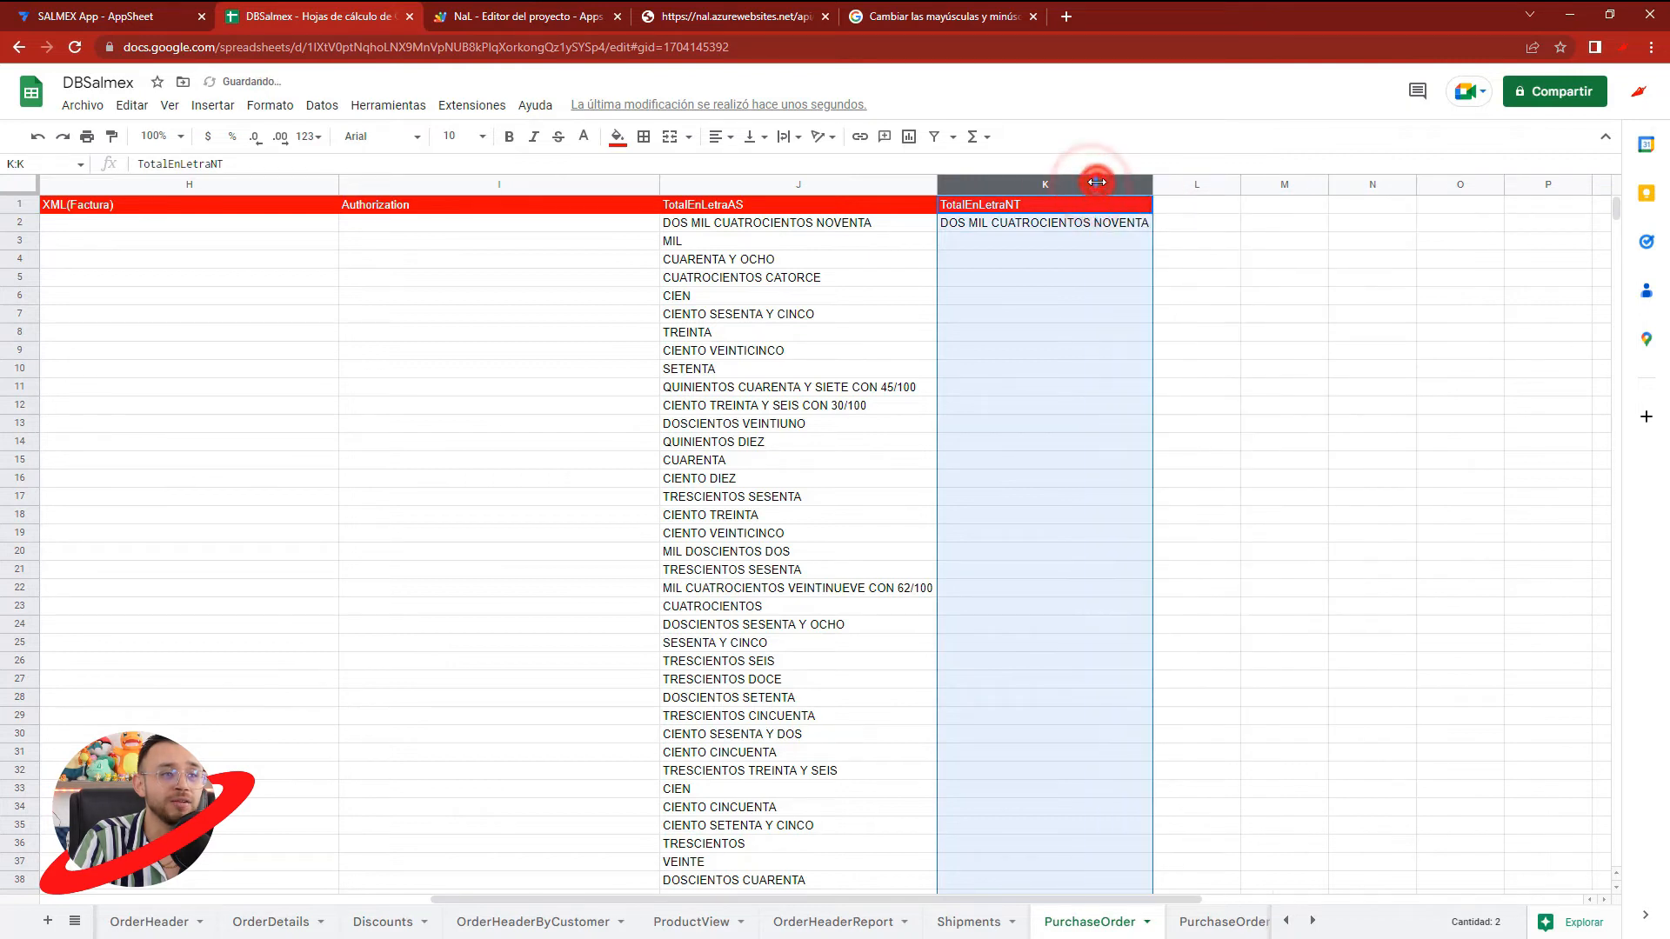
# - Copy the TotalEnLetraNT header from K1 into L1 as a backup
pyautogui.click(1069, 224)
pyautogui.hotkey('ctrl', 'c')
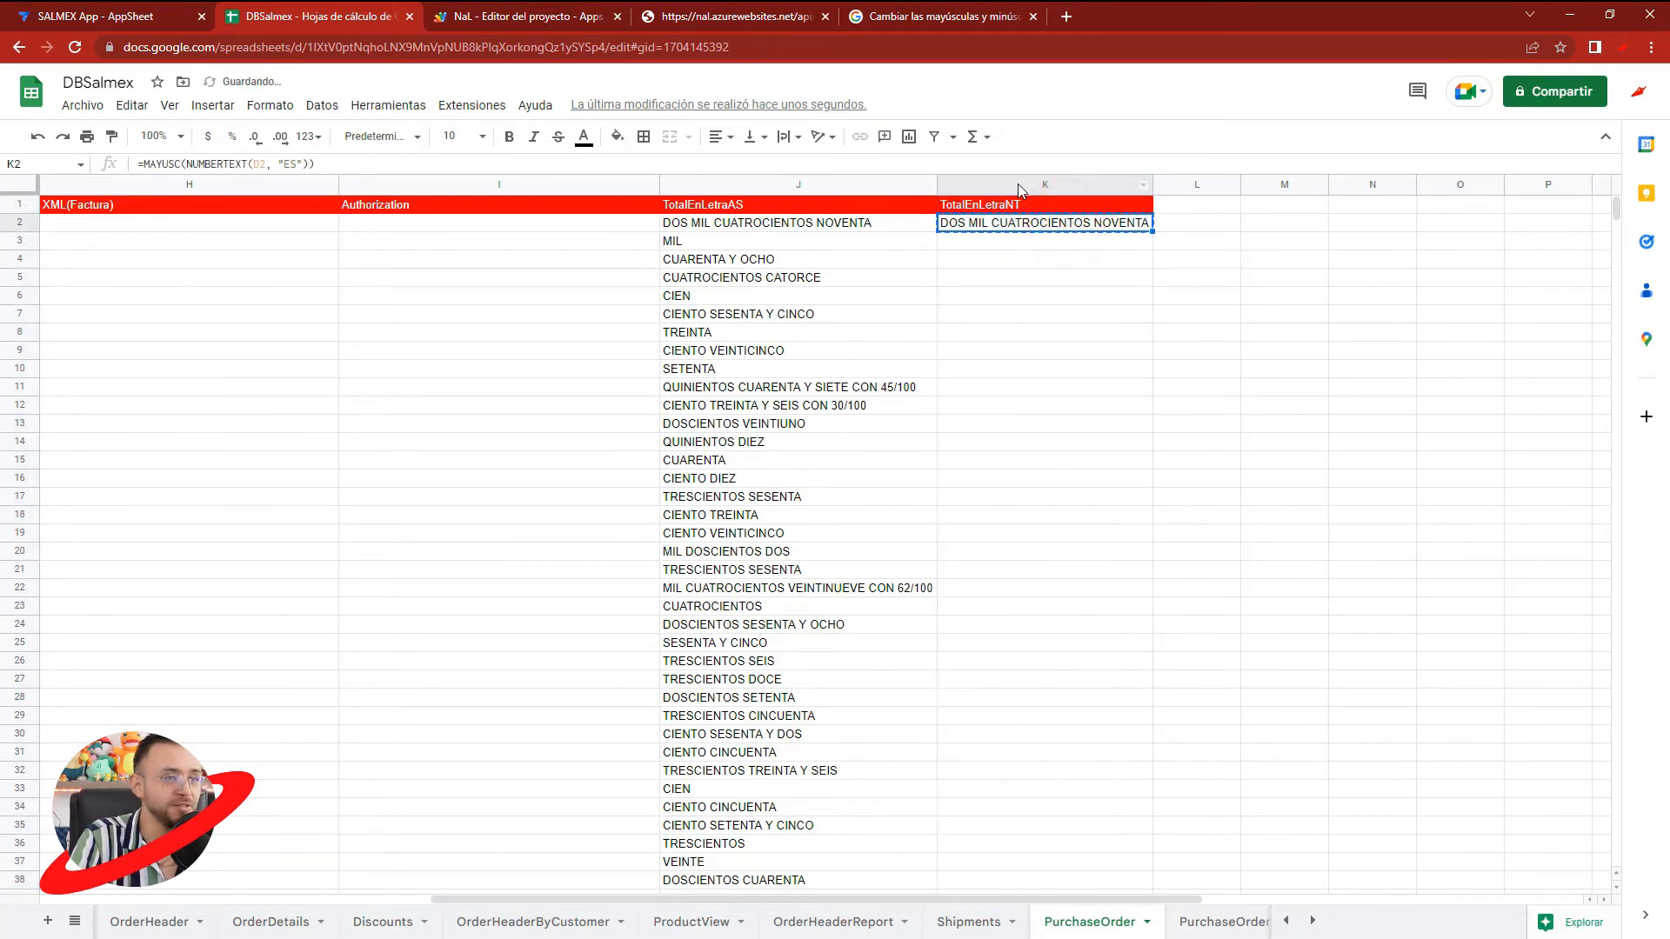
pyautogui.click(1023, 185)
pyautogui.click(1009, 207)
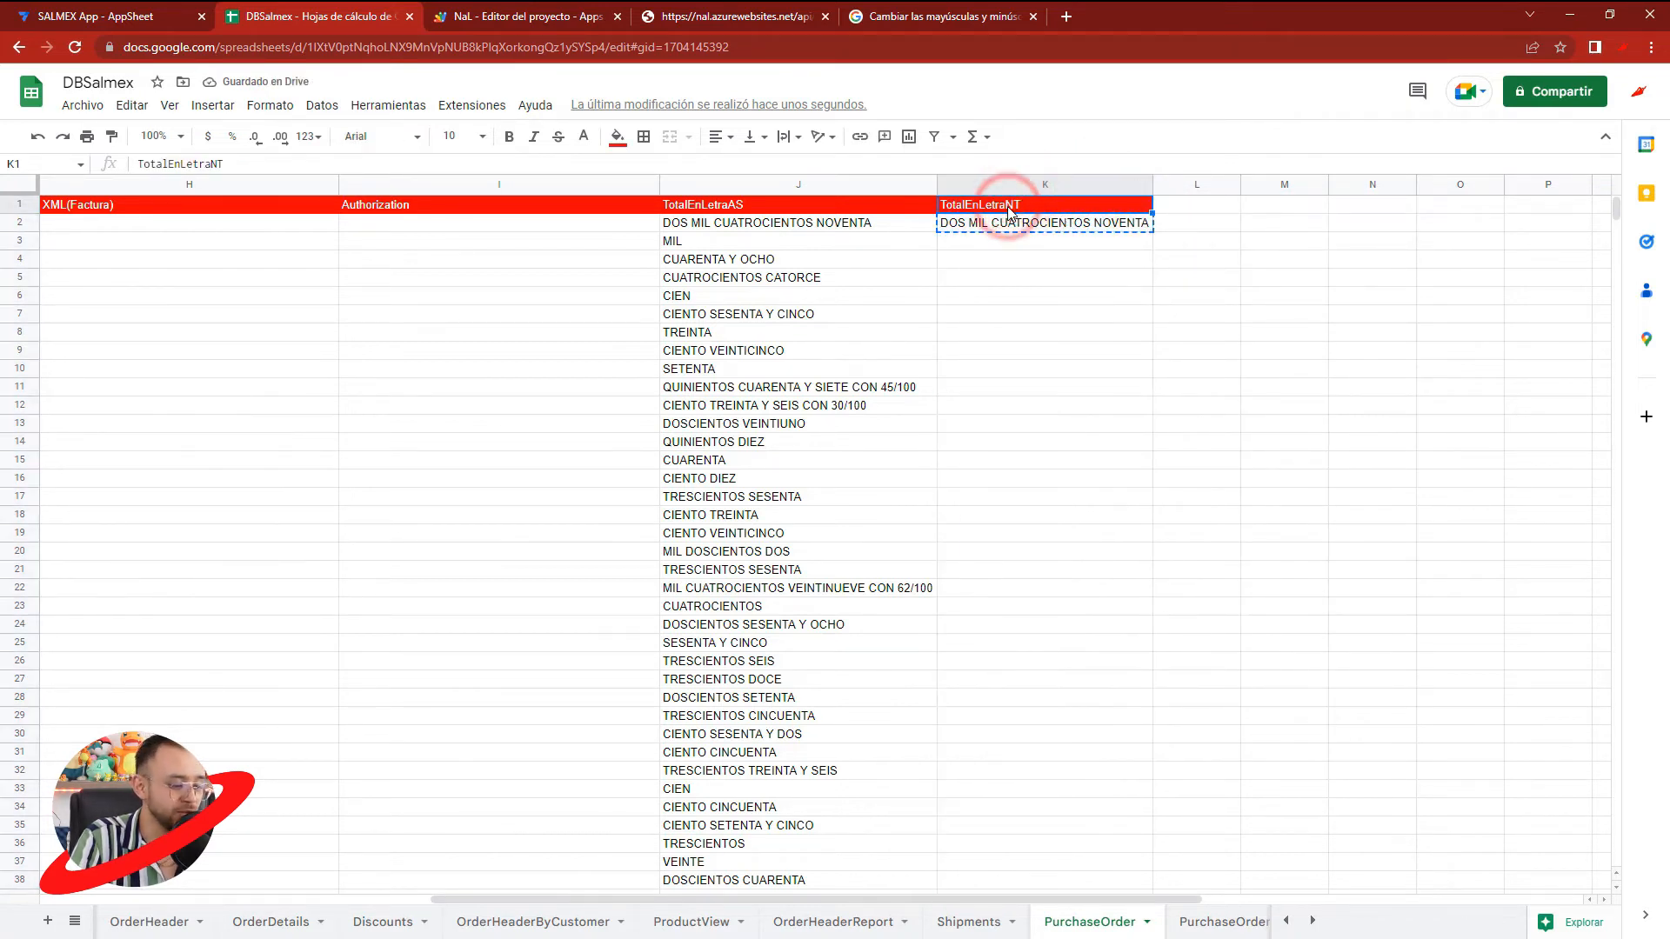
pyautogui.hotkey('ctrl', 'c')
pyautogui.click(1192, 205)
pyautogui.hotkey('ctrl', 'v')
# - Copy the K2 formula and paste it over the whole of column K
pyautogui.click(1052, 227)
pyautogui.hotkey('ctrl', 'c')
pyautogui.click(1023, 185)
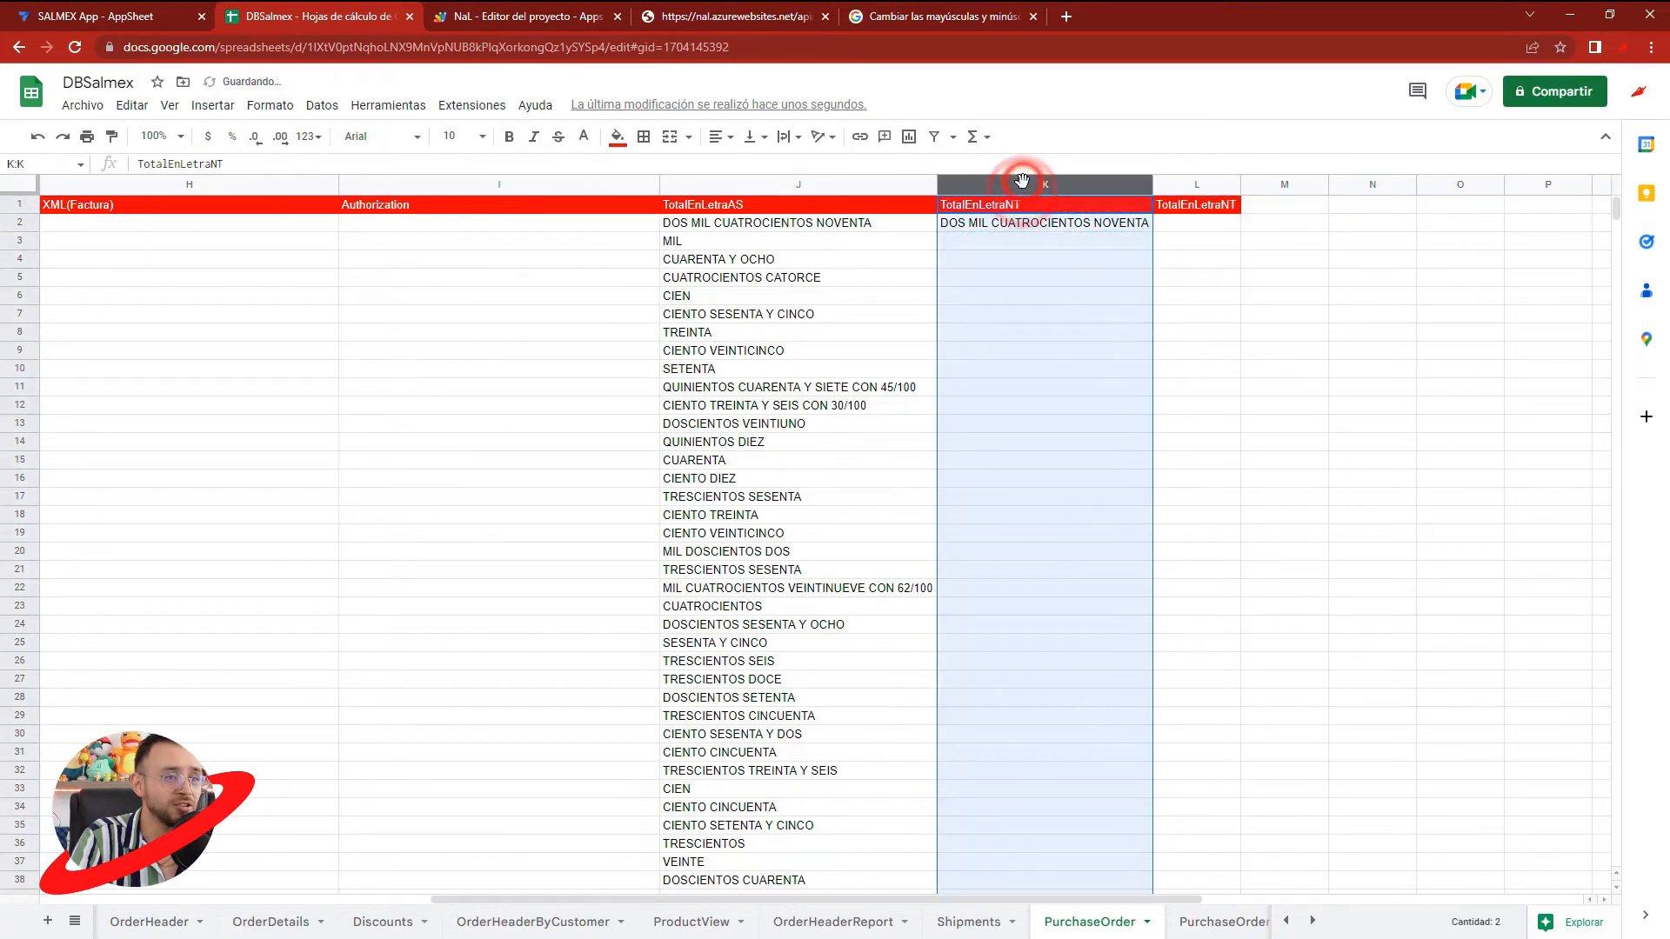
pyautogui.hotkey('ctrl', 'v')
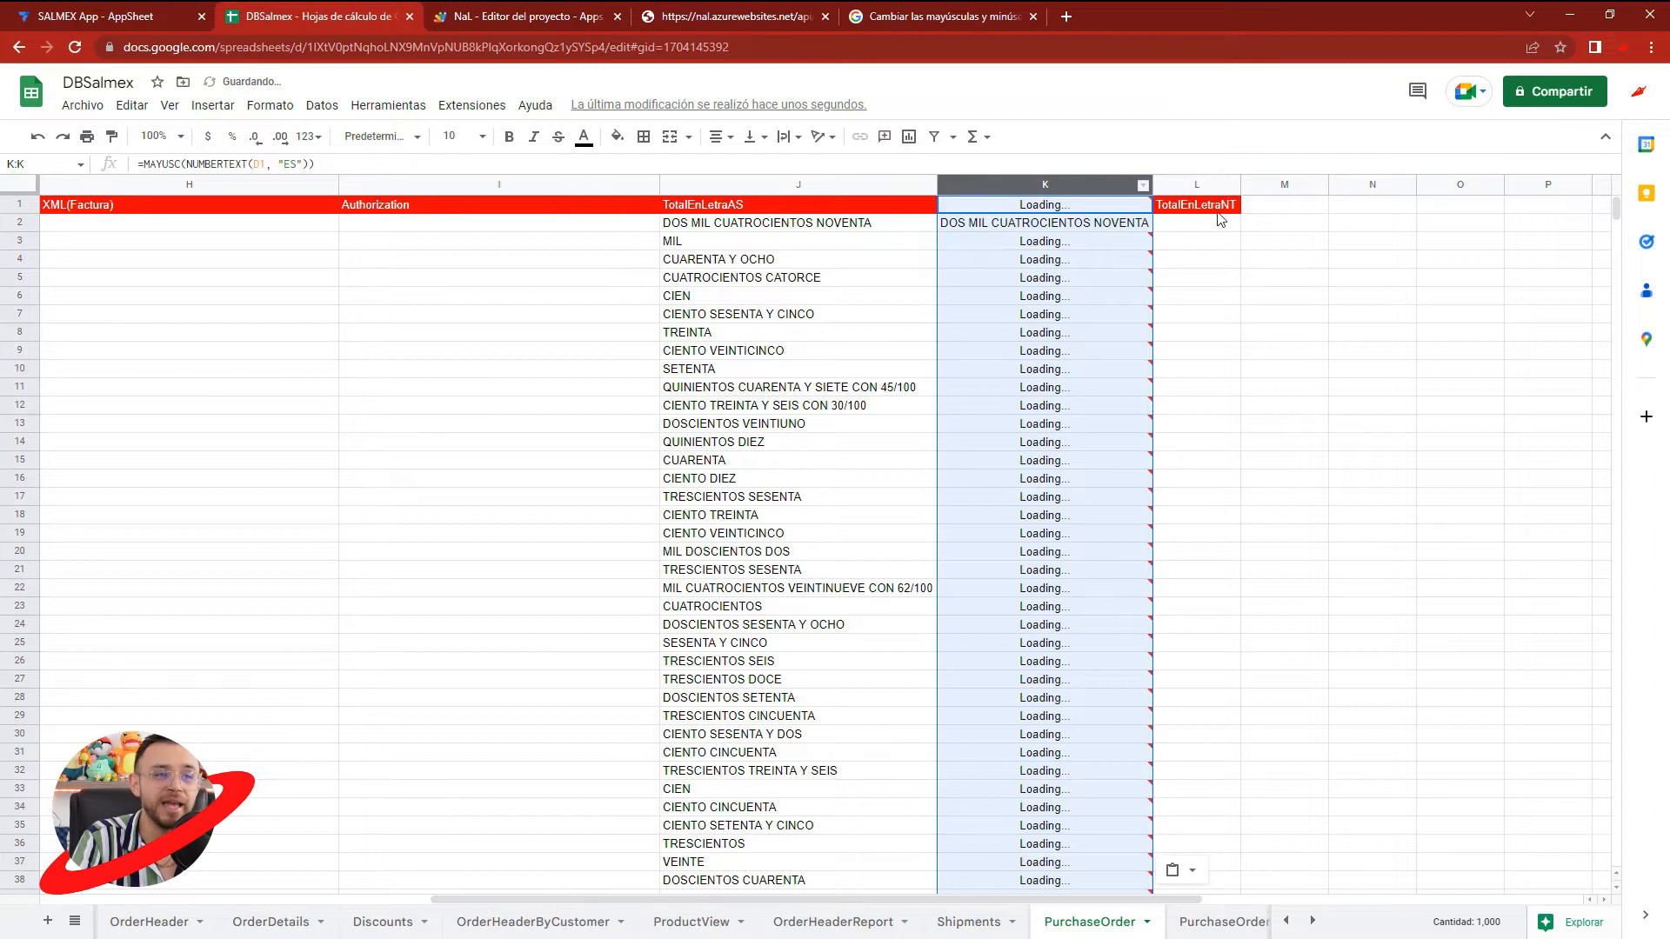
# - Put the TotalEnLetraNT header from L1 back into K1
pyautogui.click(1209, 206)
pyautogui.hotkey('ctrl', 'x')
pyautogui.click(1061, 205)
pyautogui.hotkey('ctrl', 'v')
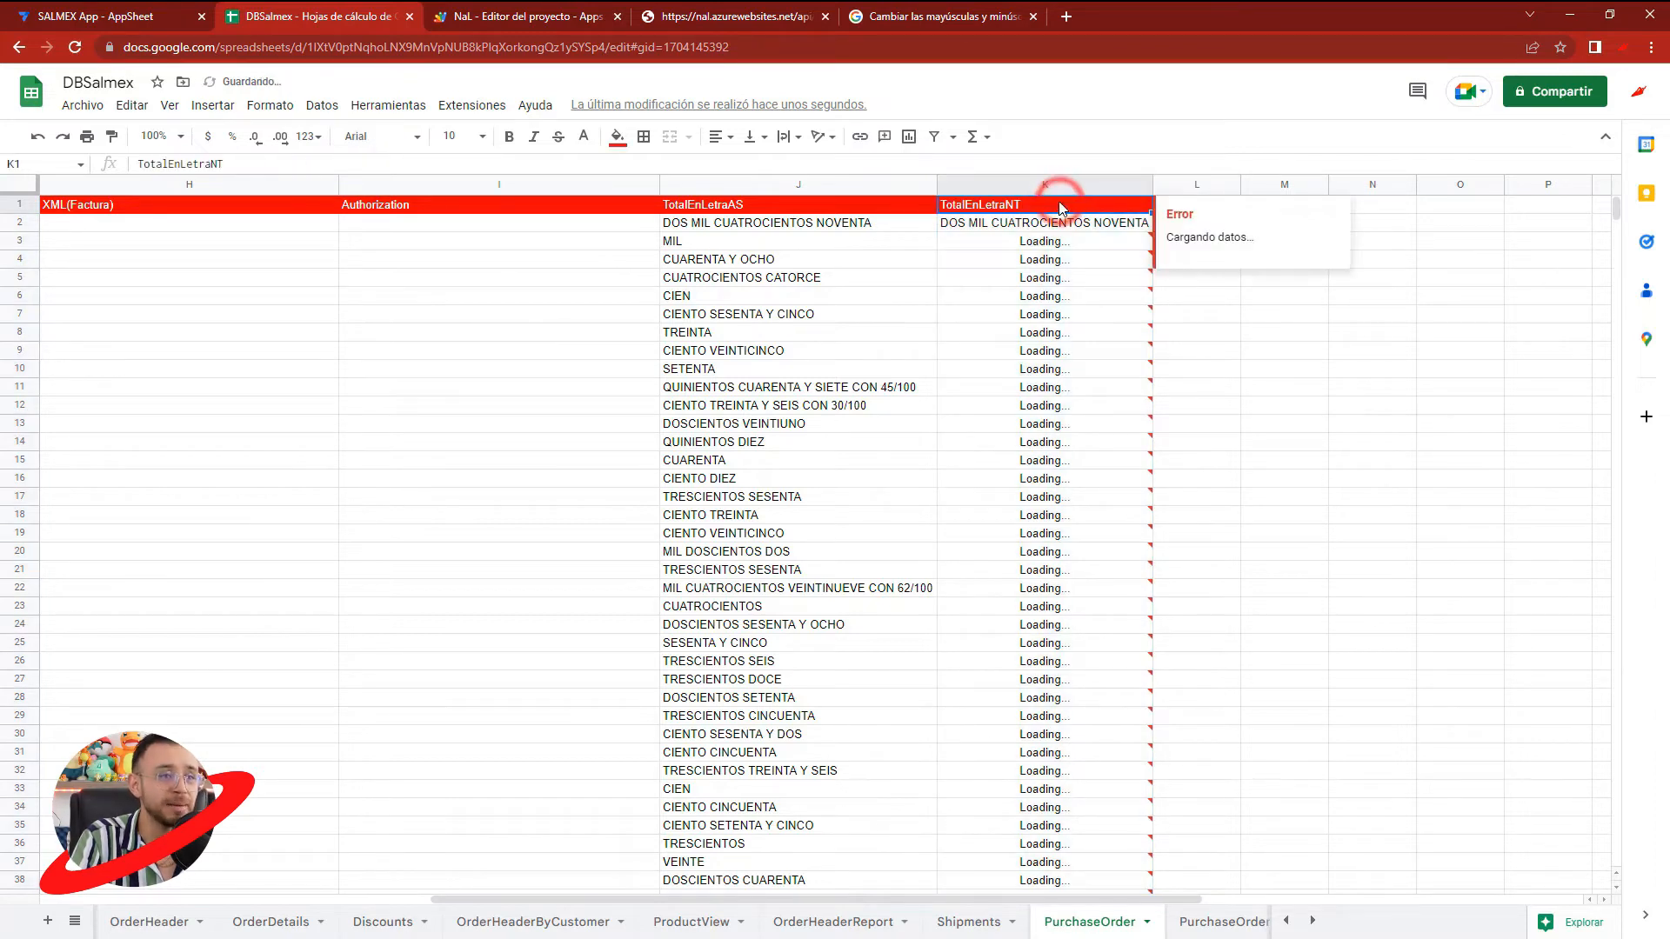
# - Delete the spare column L and widen the TotalEnLetraNT column so its longest texts fit
pyautogui.click(1280, 294)
pyautogui.rightClick(1208, 185)
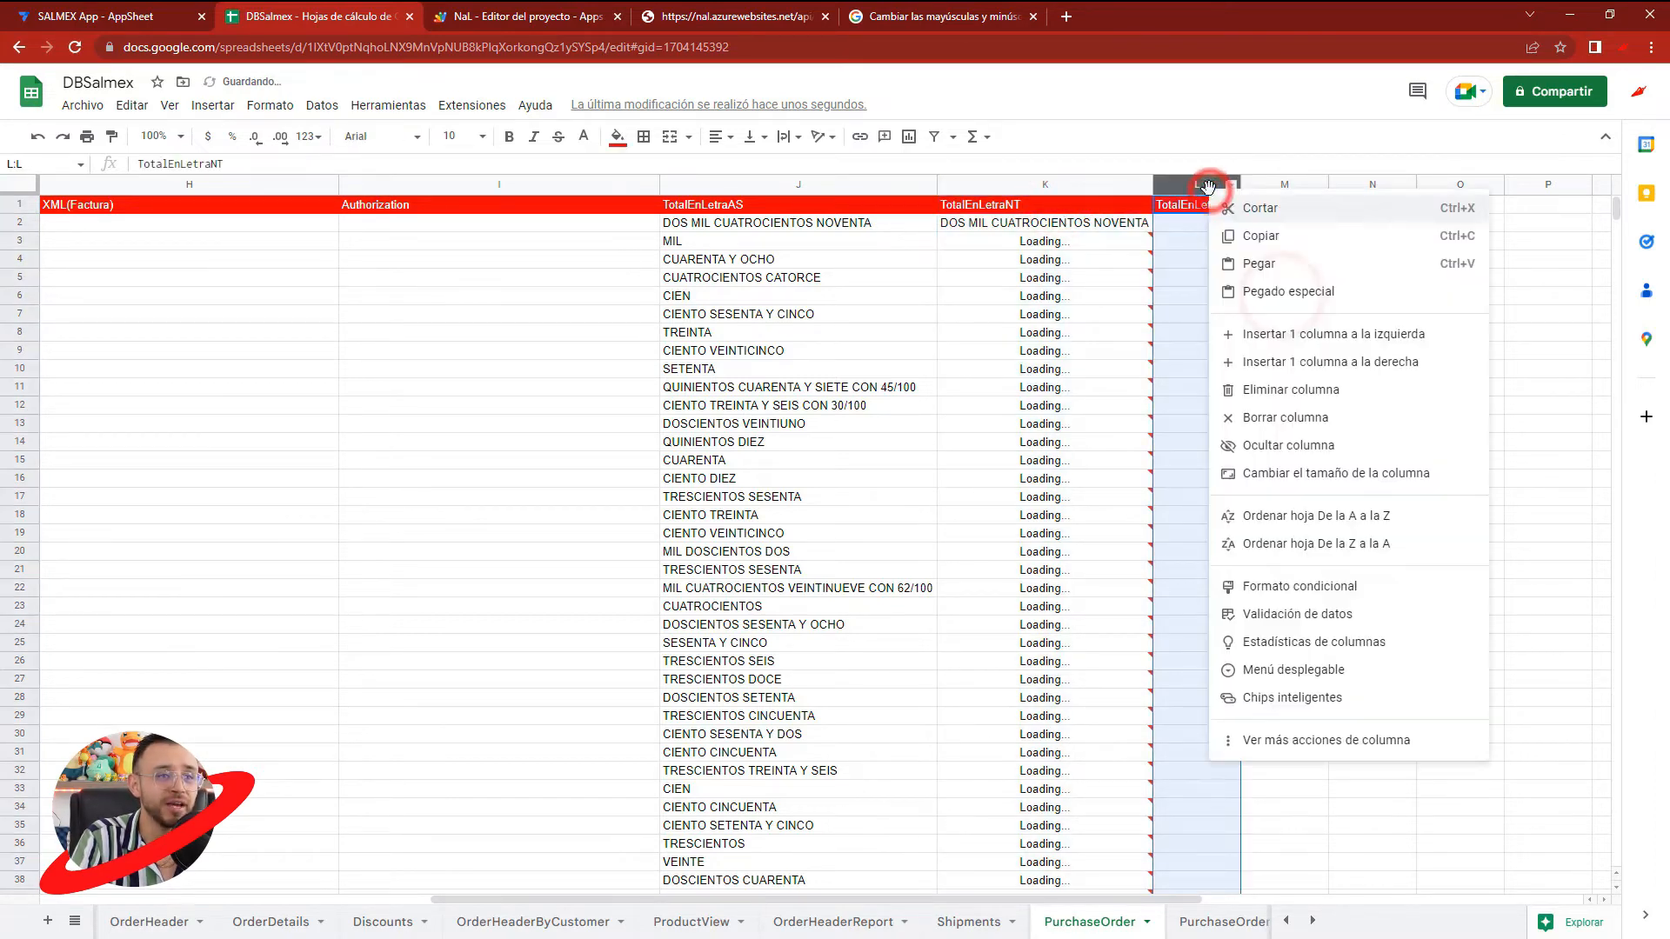
pyautogui.click(1267, 388)
pyautogui.click(1244, 349)
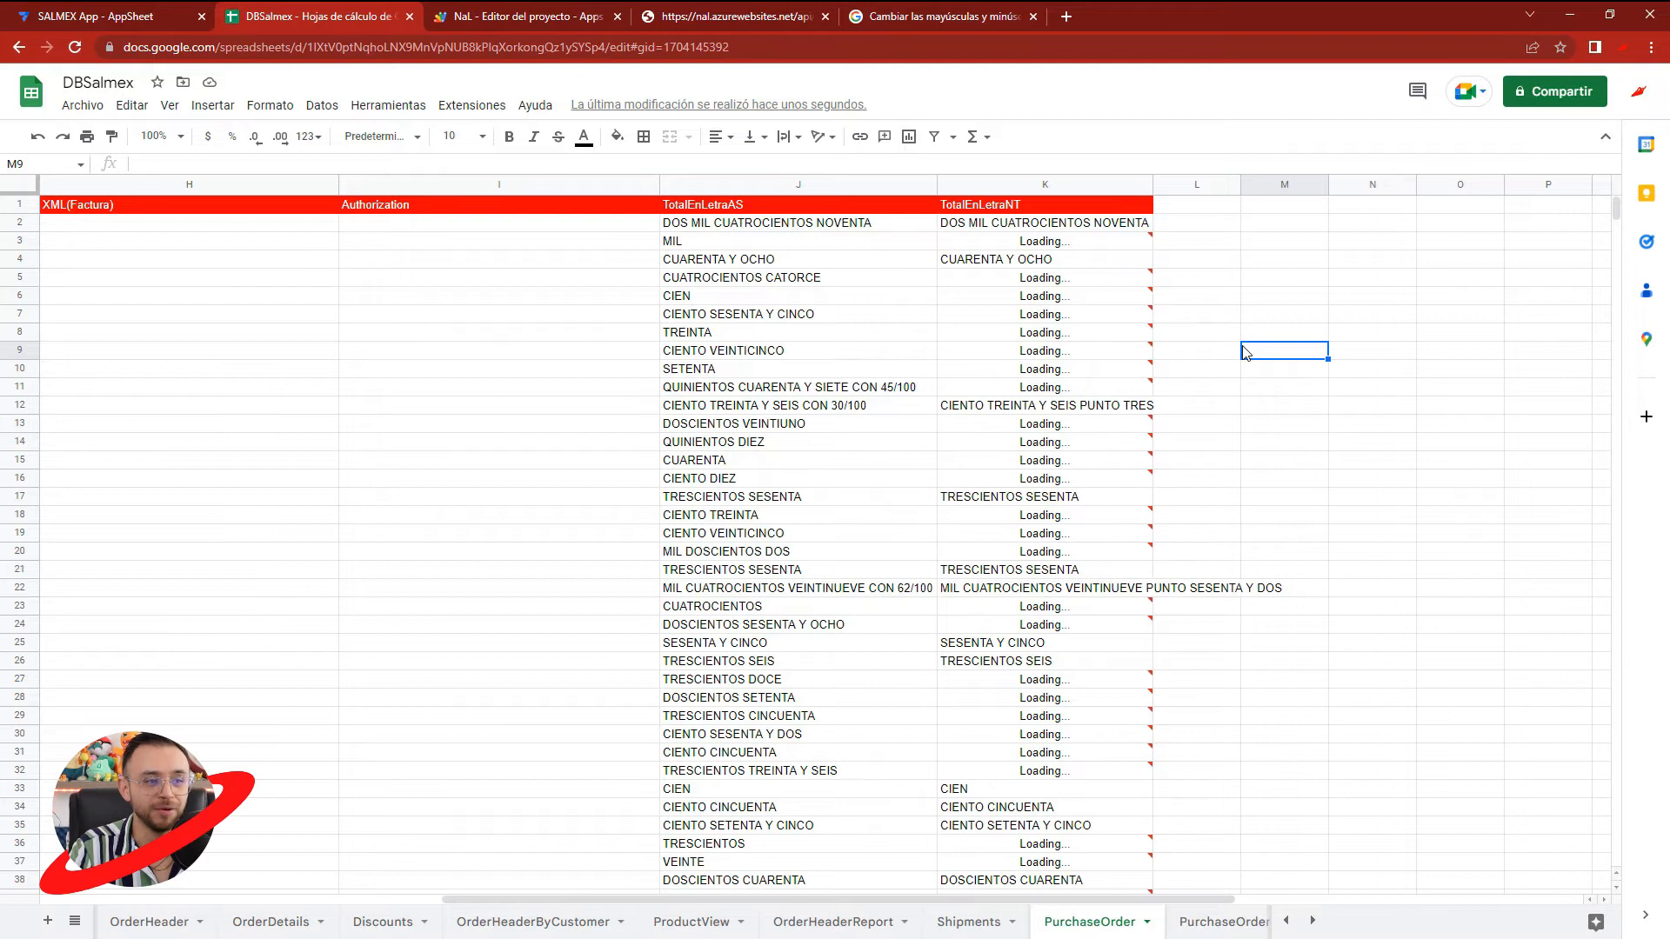
pyautogui.moveTo(1152, 186); pyautogui.dragTo(1299, 187)
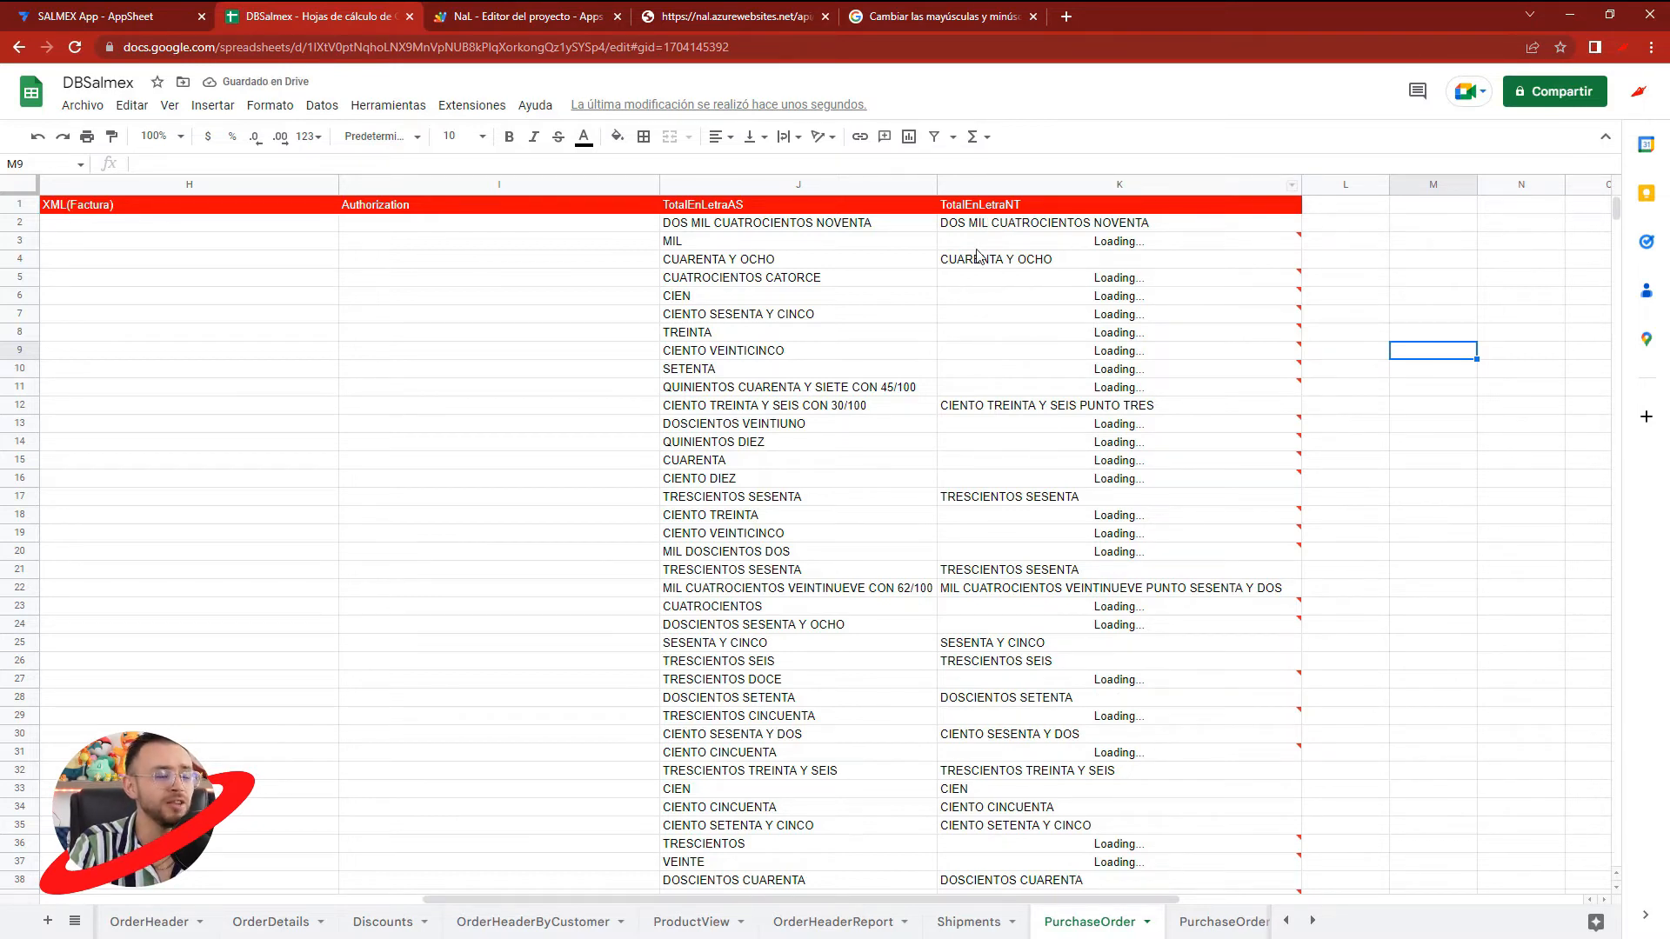
pyautogui.click(1386, 422)
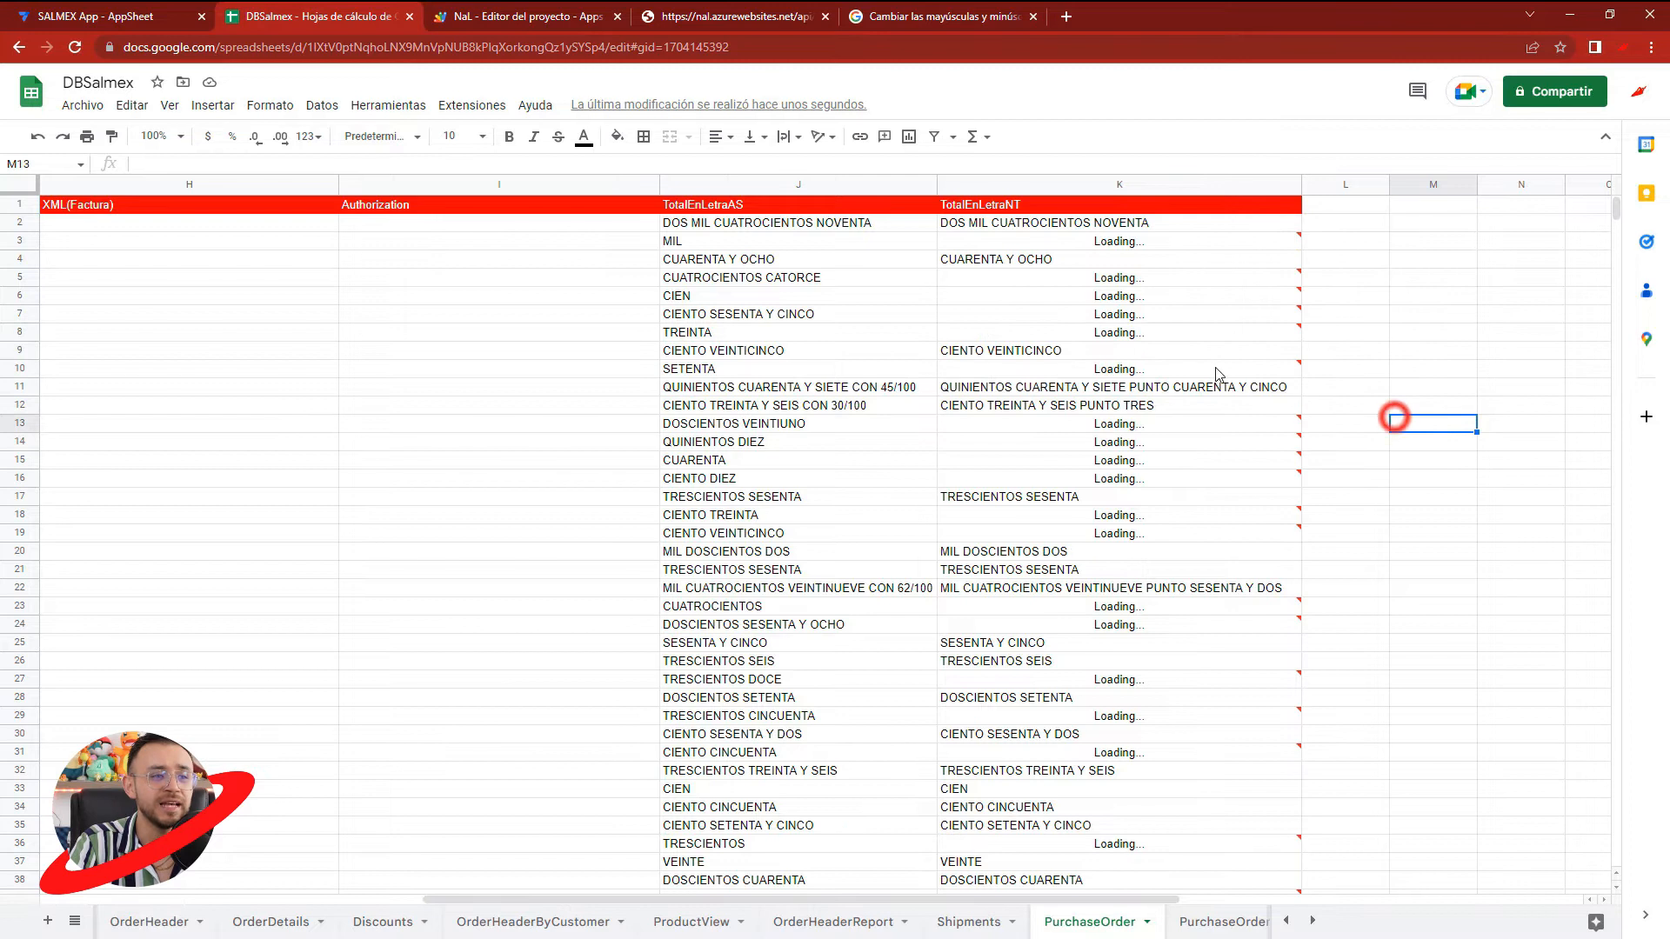
# - Examine the TotalEnLetraAS and TotalEnLetraNT headers and locate the Numbertext add-on among the spreadsheet's extensions
pyautogui.click(755, 210)
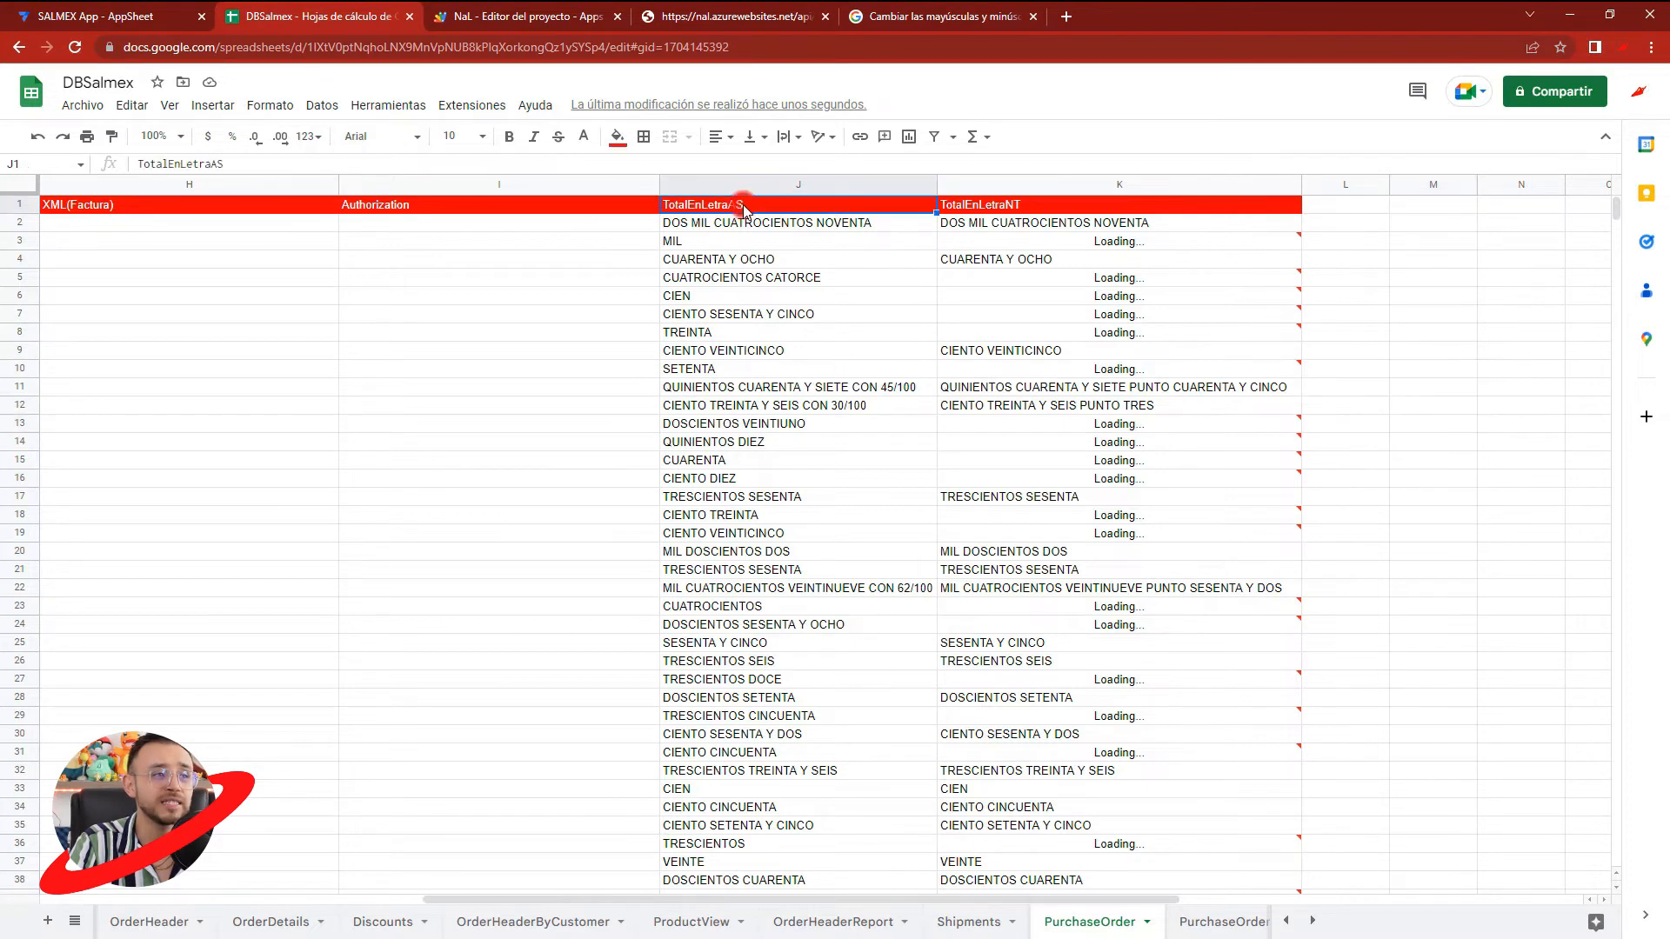
pyautogui.click(1031, 206)
pyautogui.moveTo(1027, 207); pyautogui.dragTo(1004, 208)
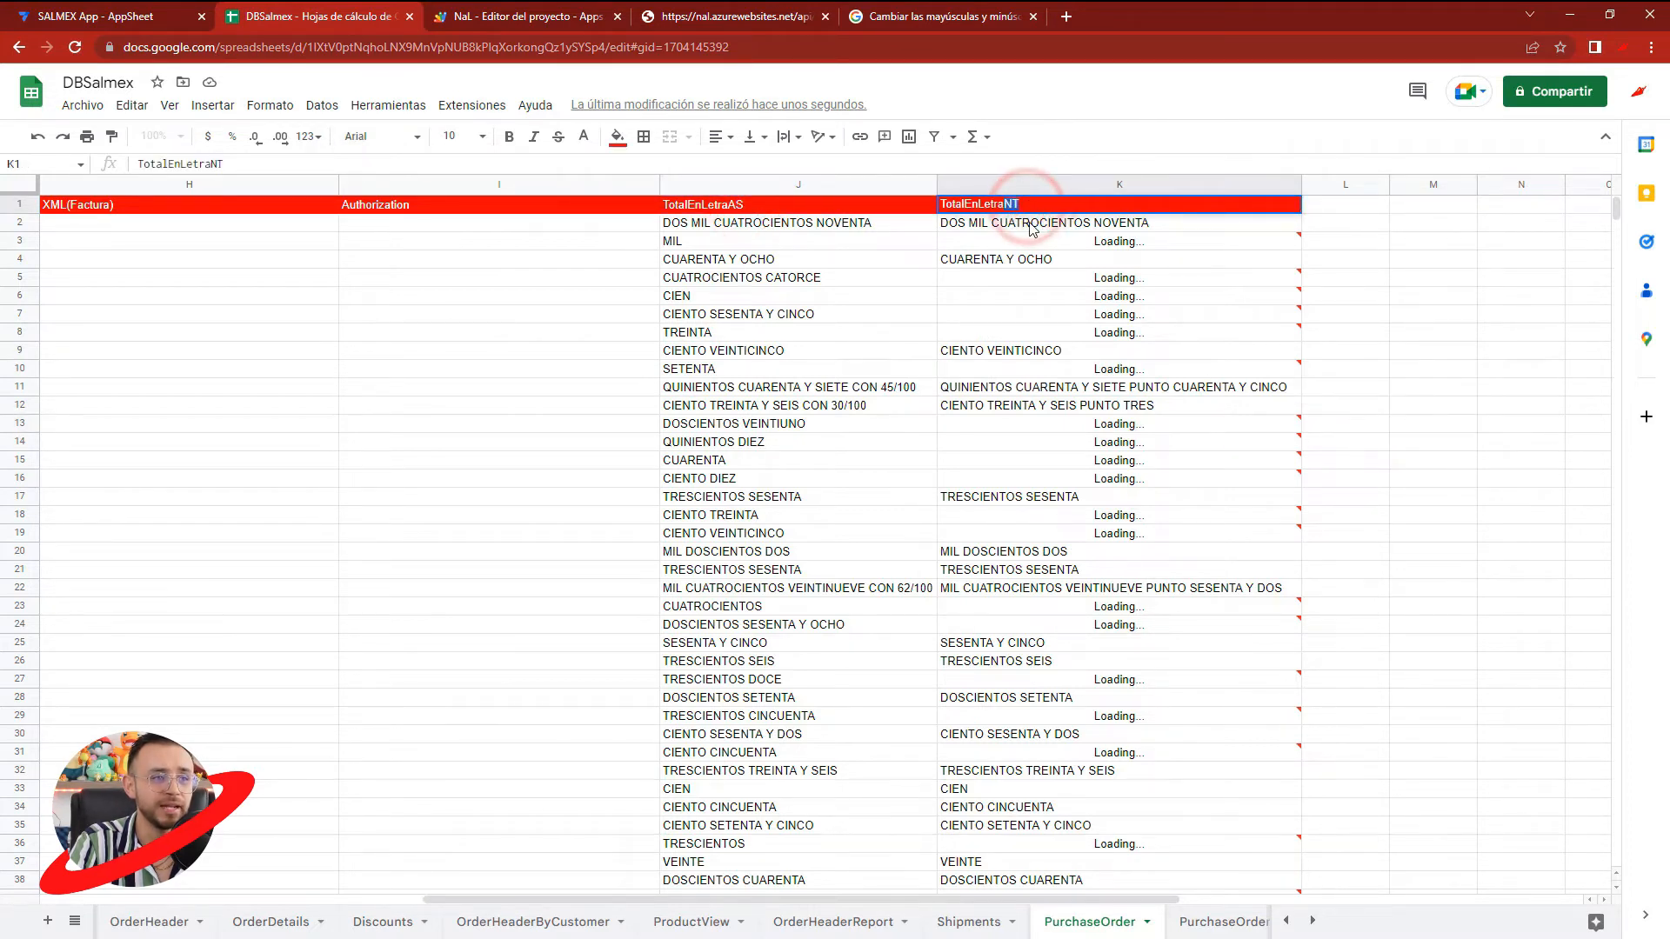
pyautogui.click(505, 105)
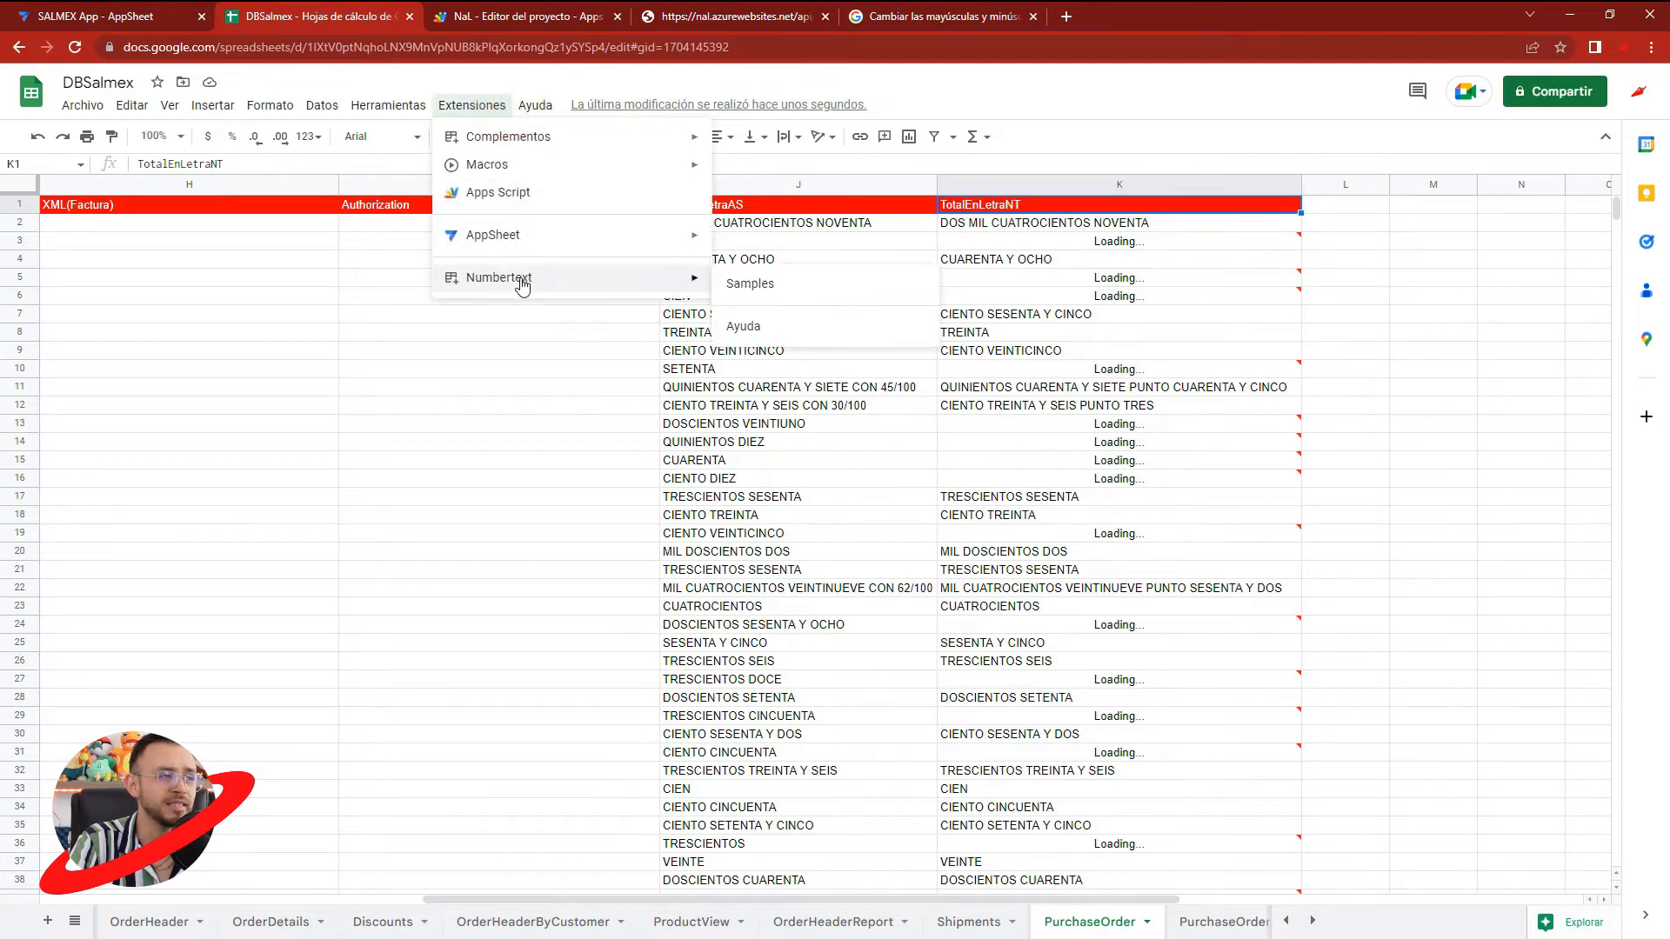
# - In the NaL script, comment out the num line that strips the $ sign in fnNaL and save the project
pyautogui.click(982, 426)
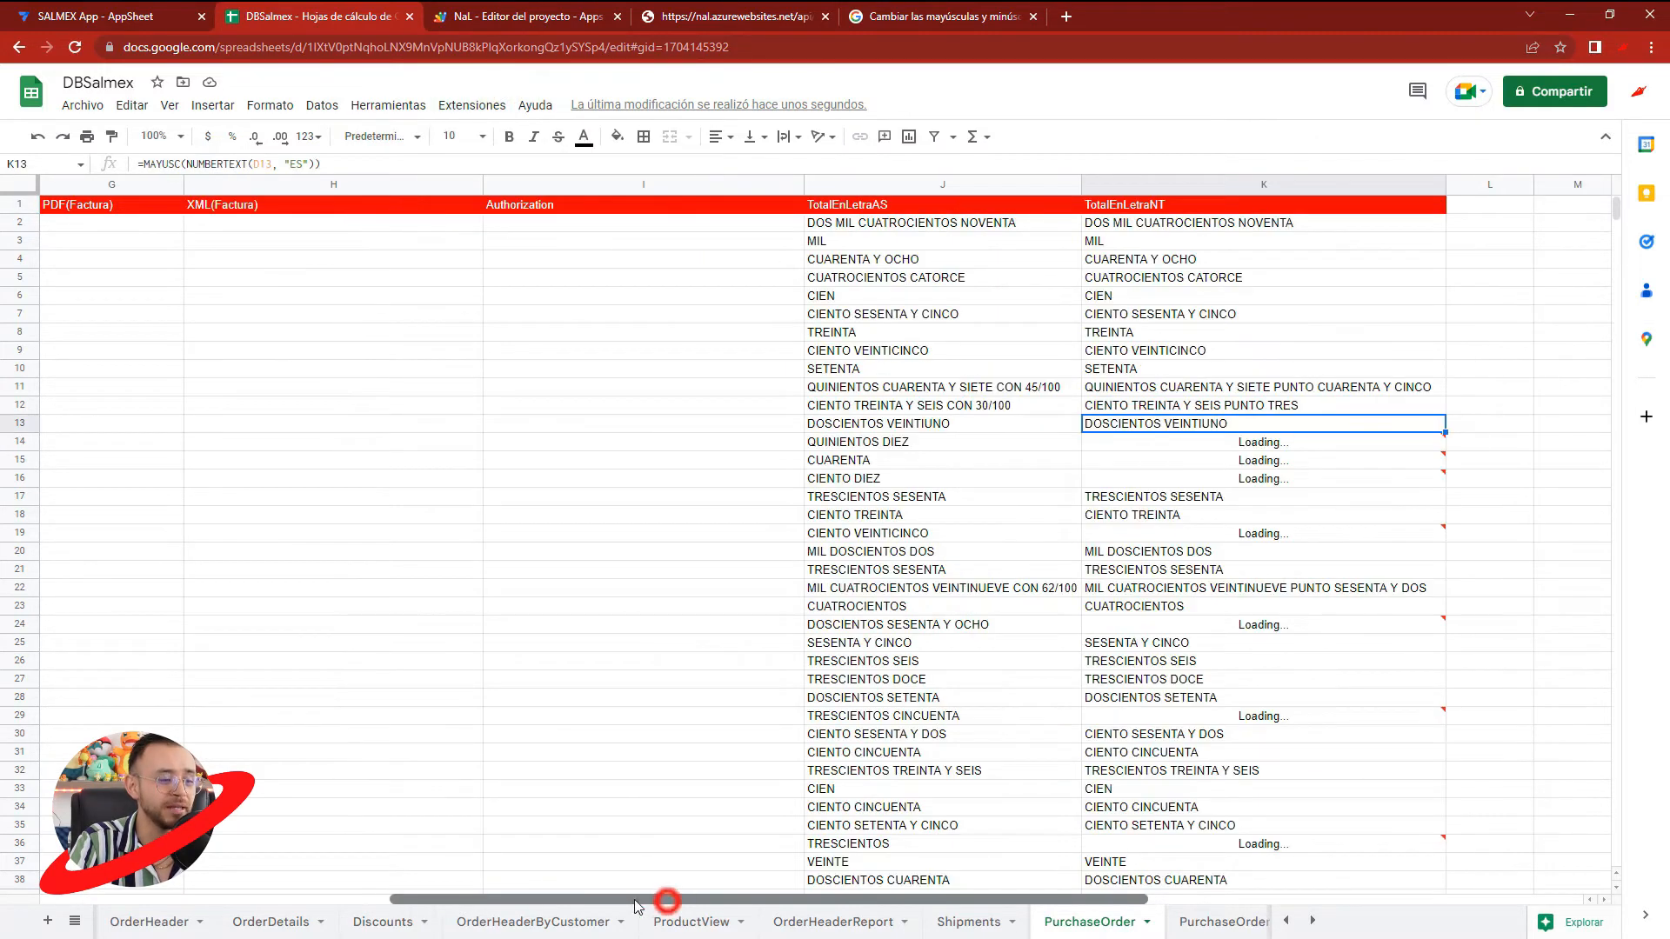
pyautogui.click(493, 16)
pyautogui.click(318, 229)
pyautogui.write('//')
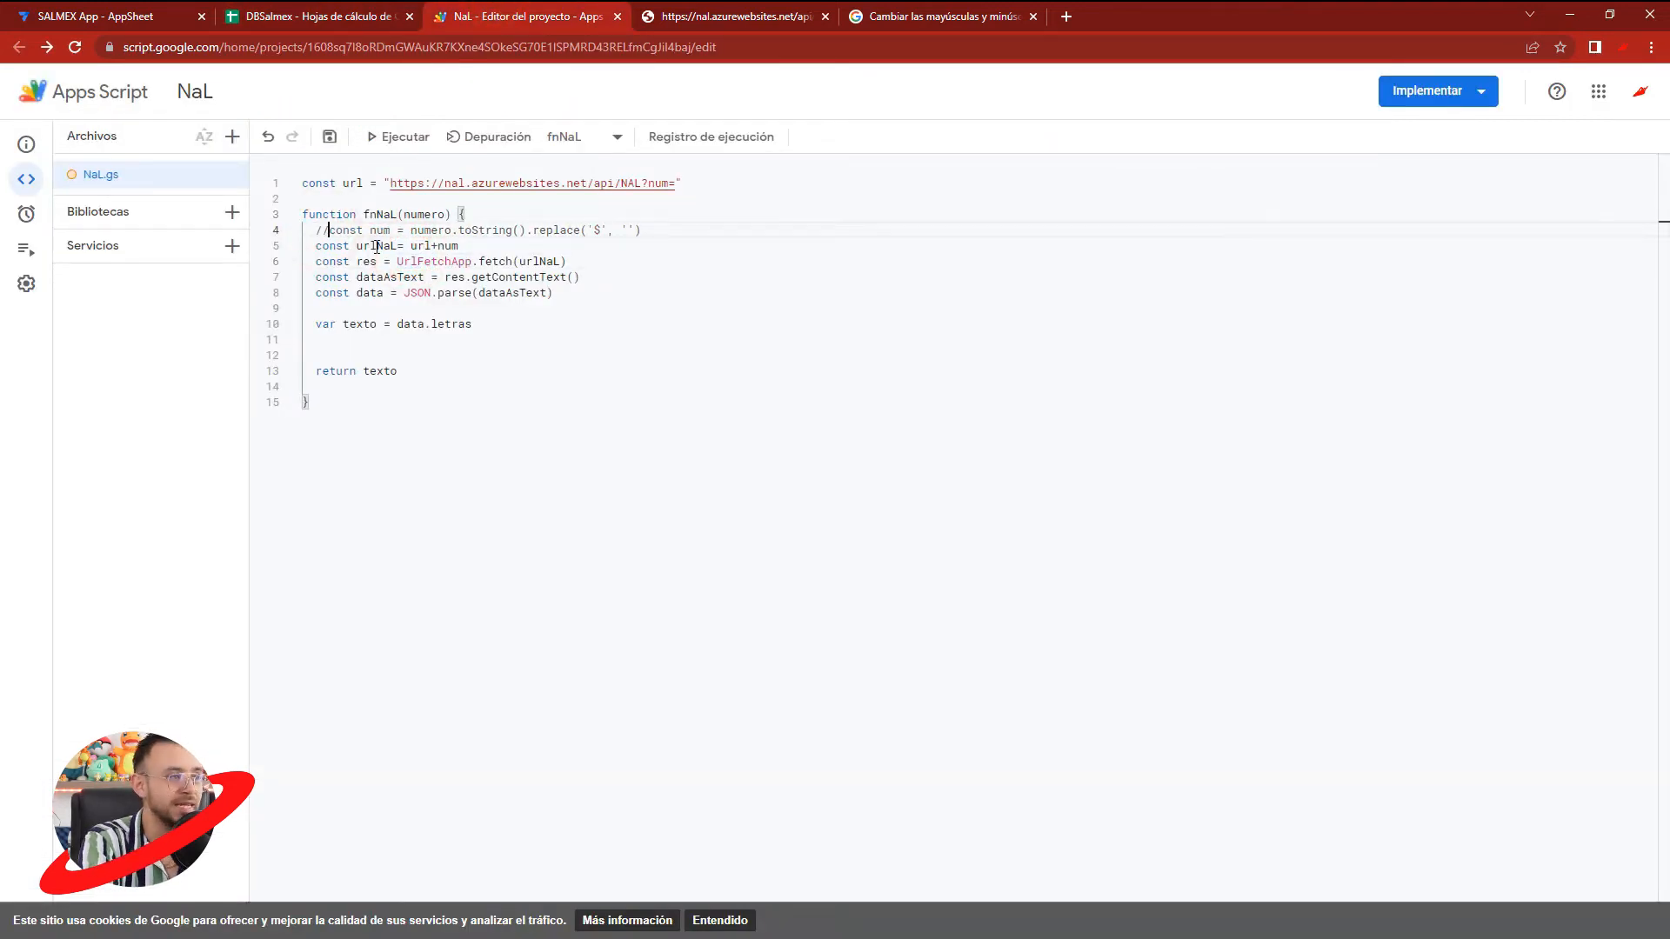
pyautogui.moveTo(404, 233); pyautogui.dragTo(660, 234)
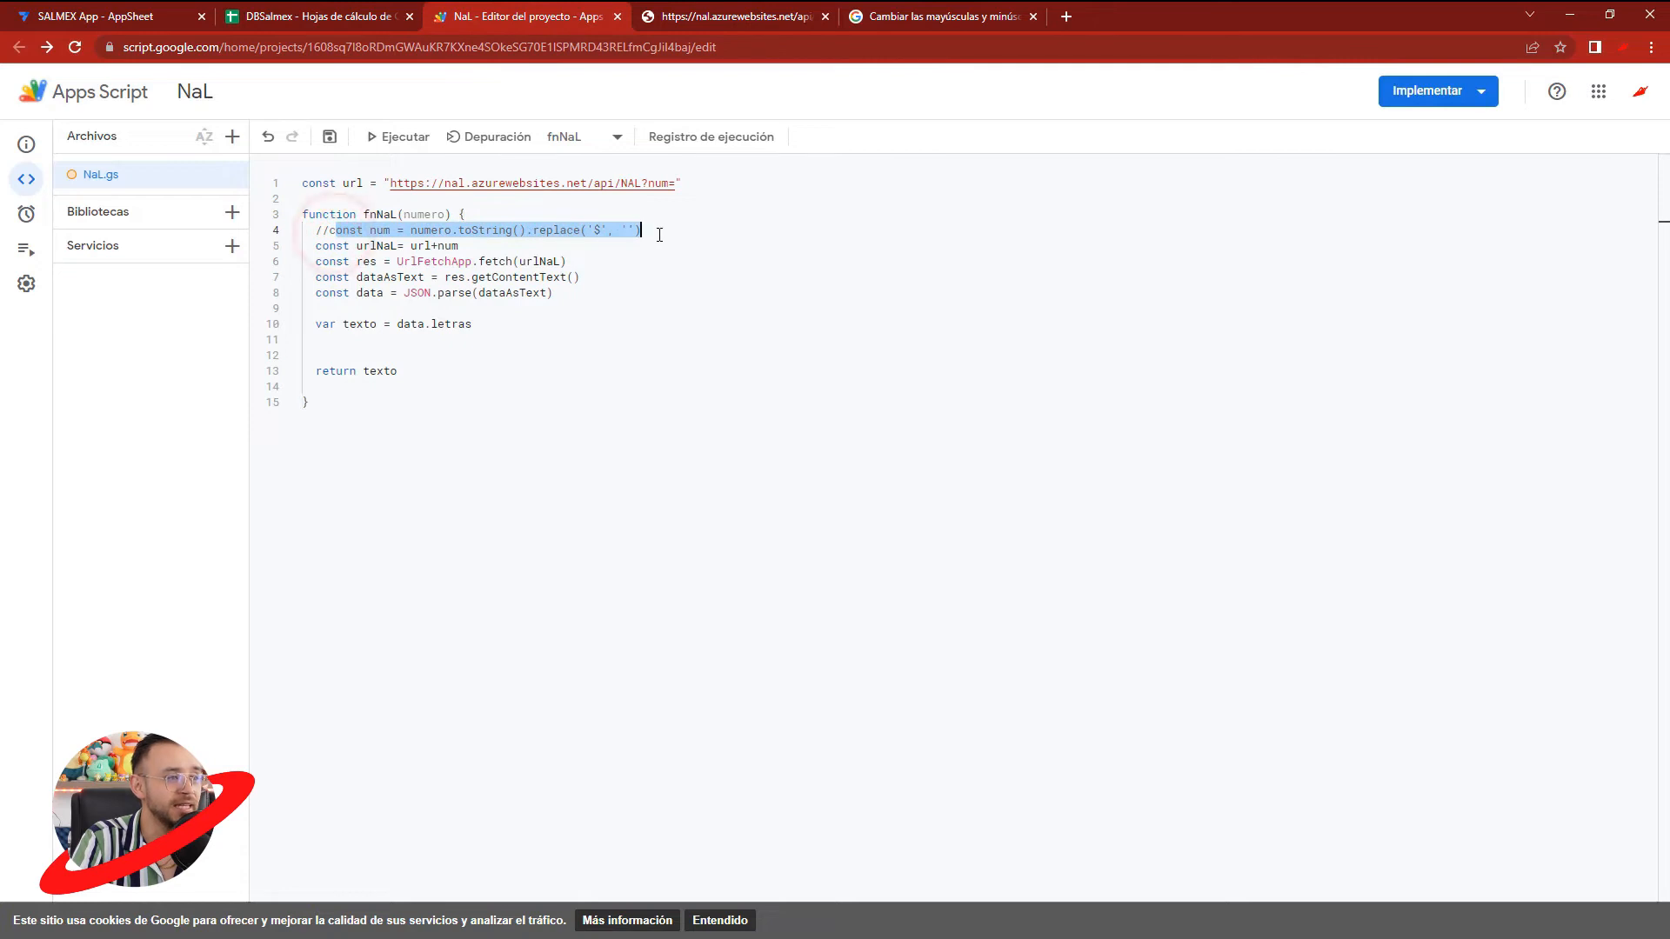
pyautogui.click(661, 234)
pyautogui.click(377, 24)
pyautogui.click(950, 311)
pyautogui.click(871, 228)
pyautogui.click(459, 14)
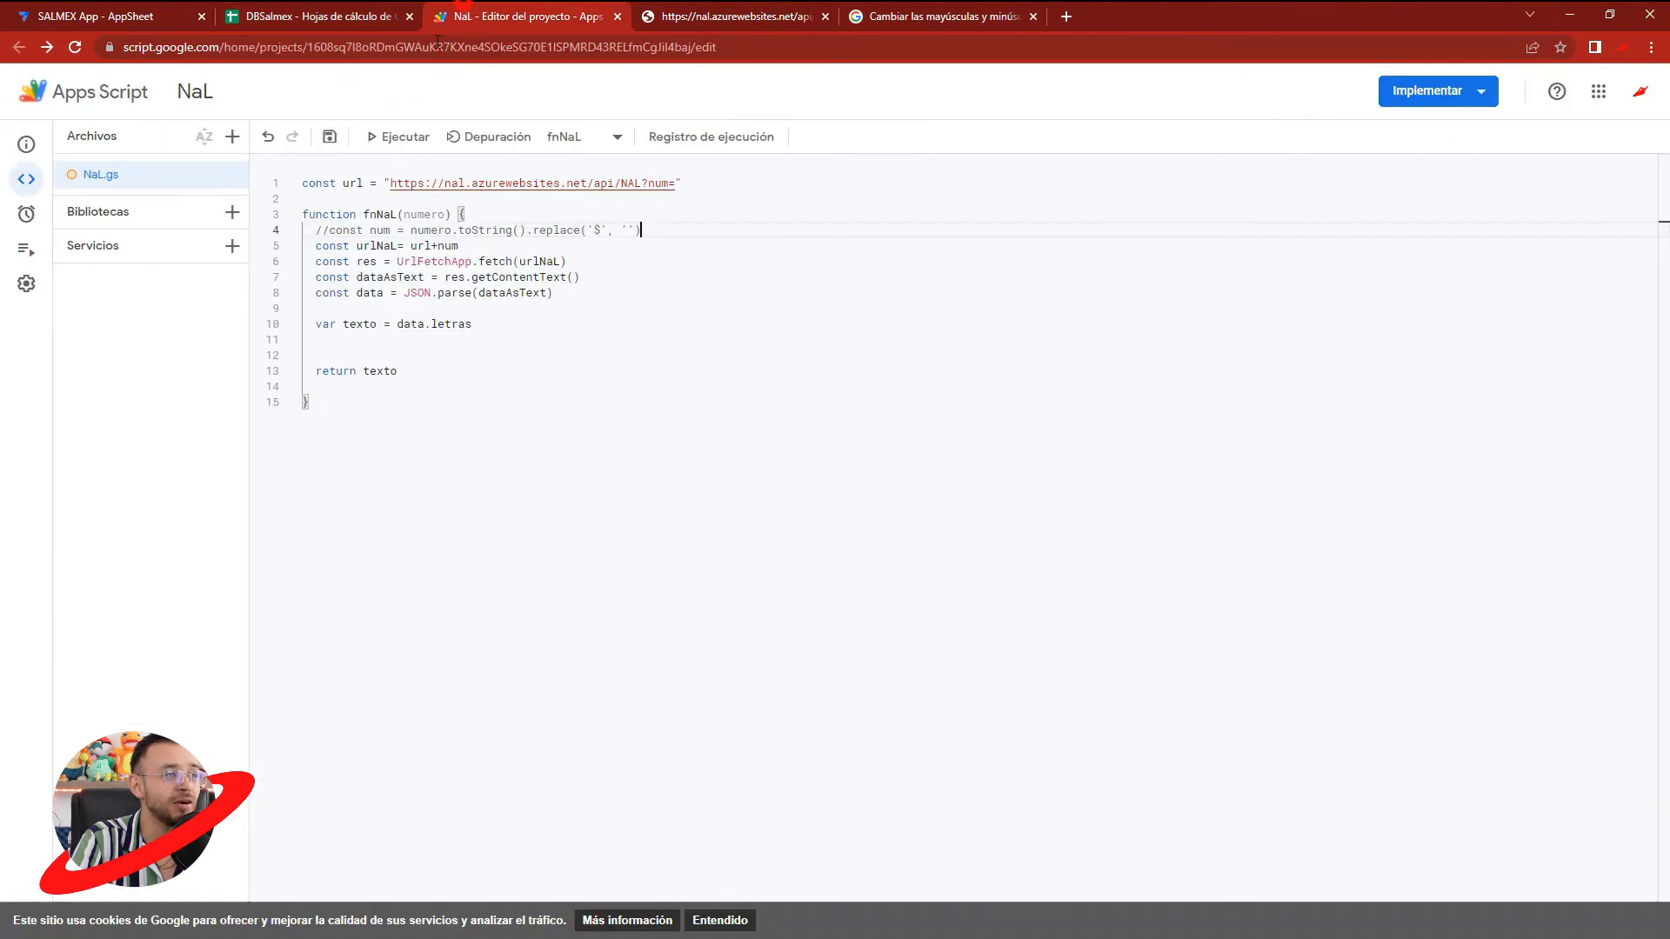
pyautogui.click(330, 137)
# - Compare the TotalNet amounts in DBSalmex with their TotalEnLetraAS texts, checking the raw D2 value and the J2 formula
pyautogui.hotkey('ctrl', 'shift', 'Tab')
pyautogui.click(851, 288)
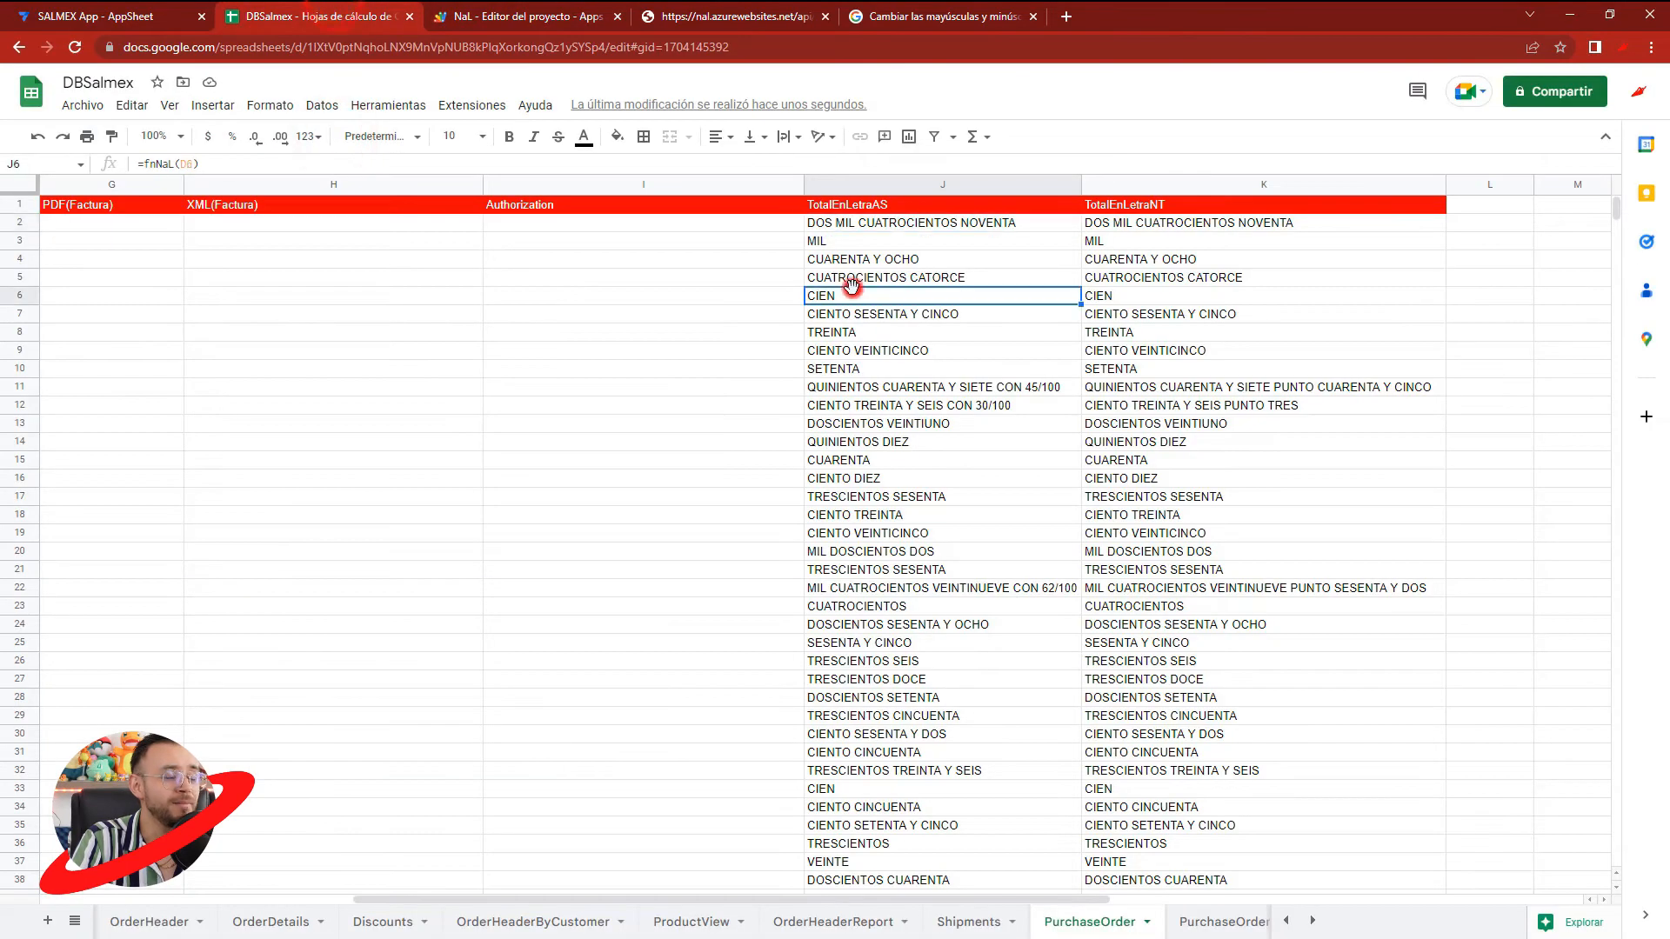
pyautogui.moveTo(702, 900); pyautogui.dragTo(383, 900)
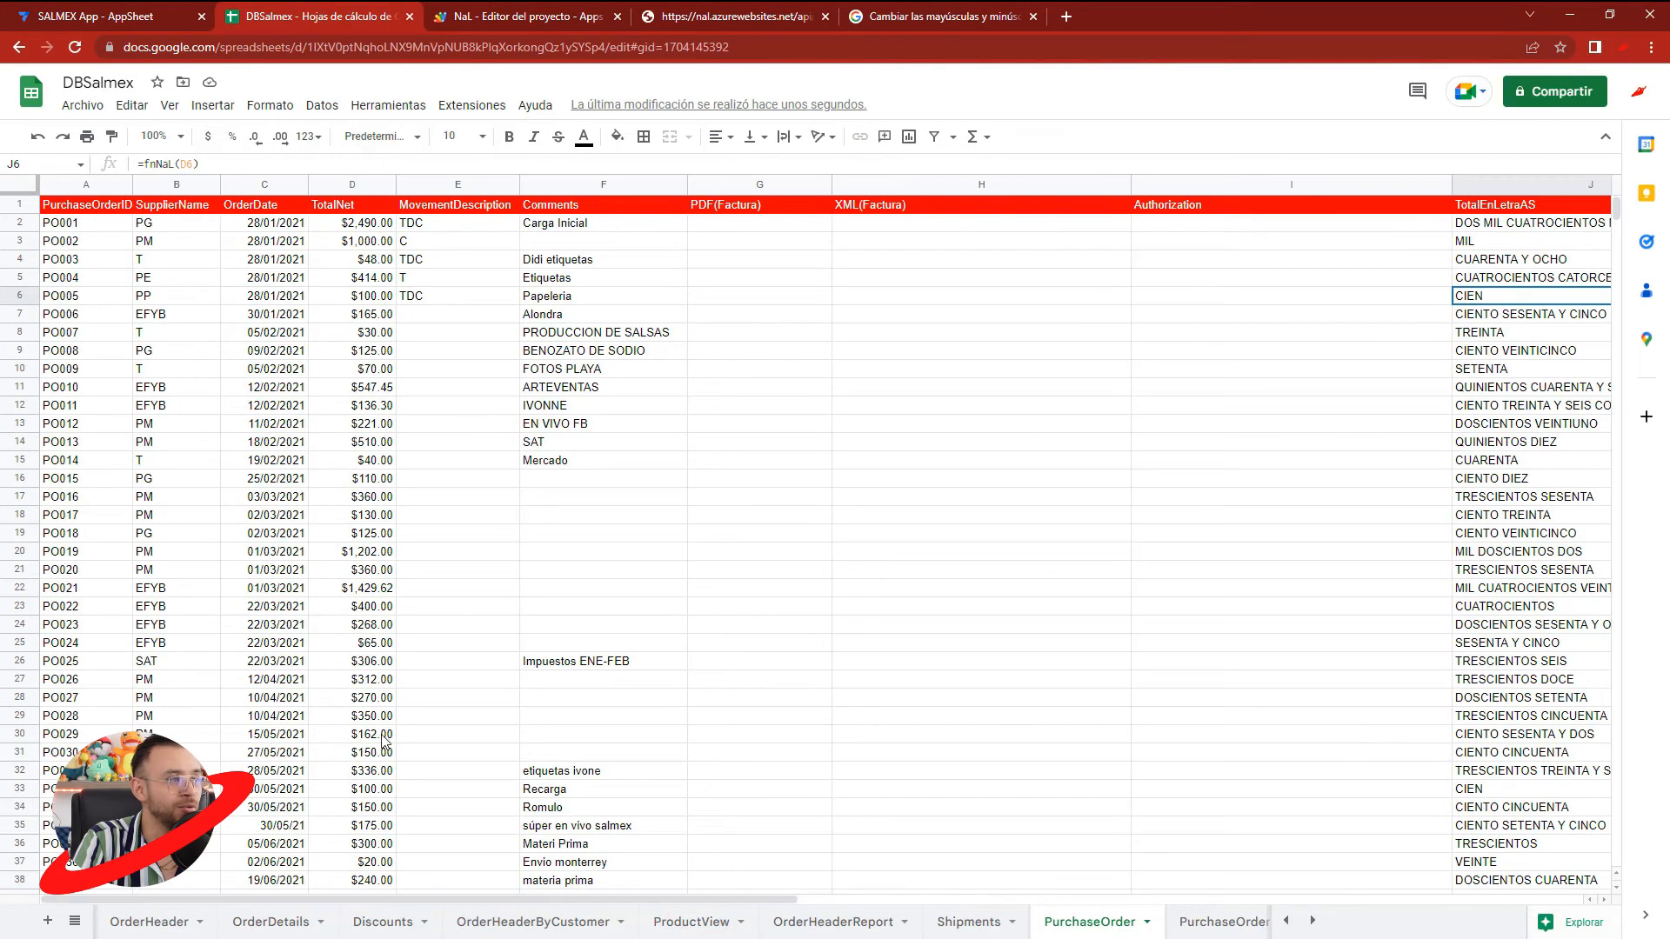
pyautogui.doubleClick(369, 224)
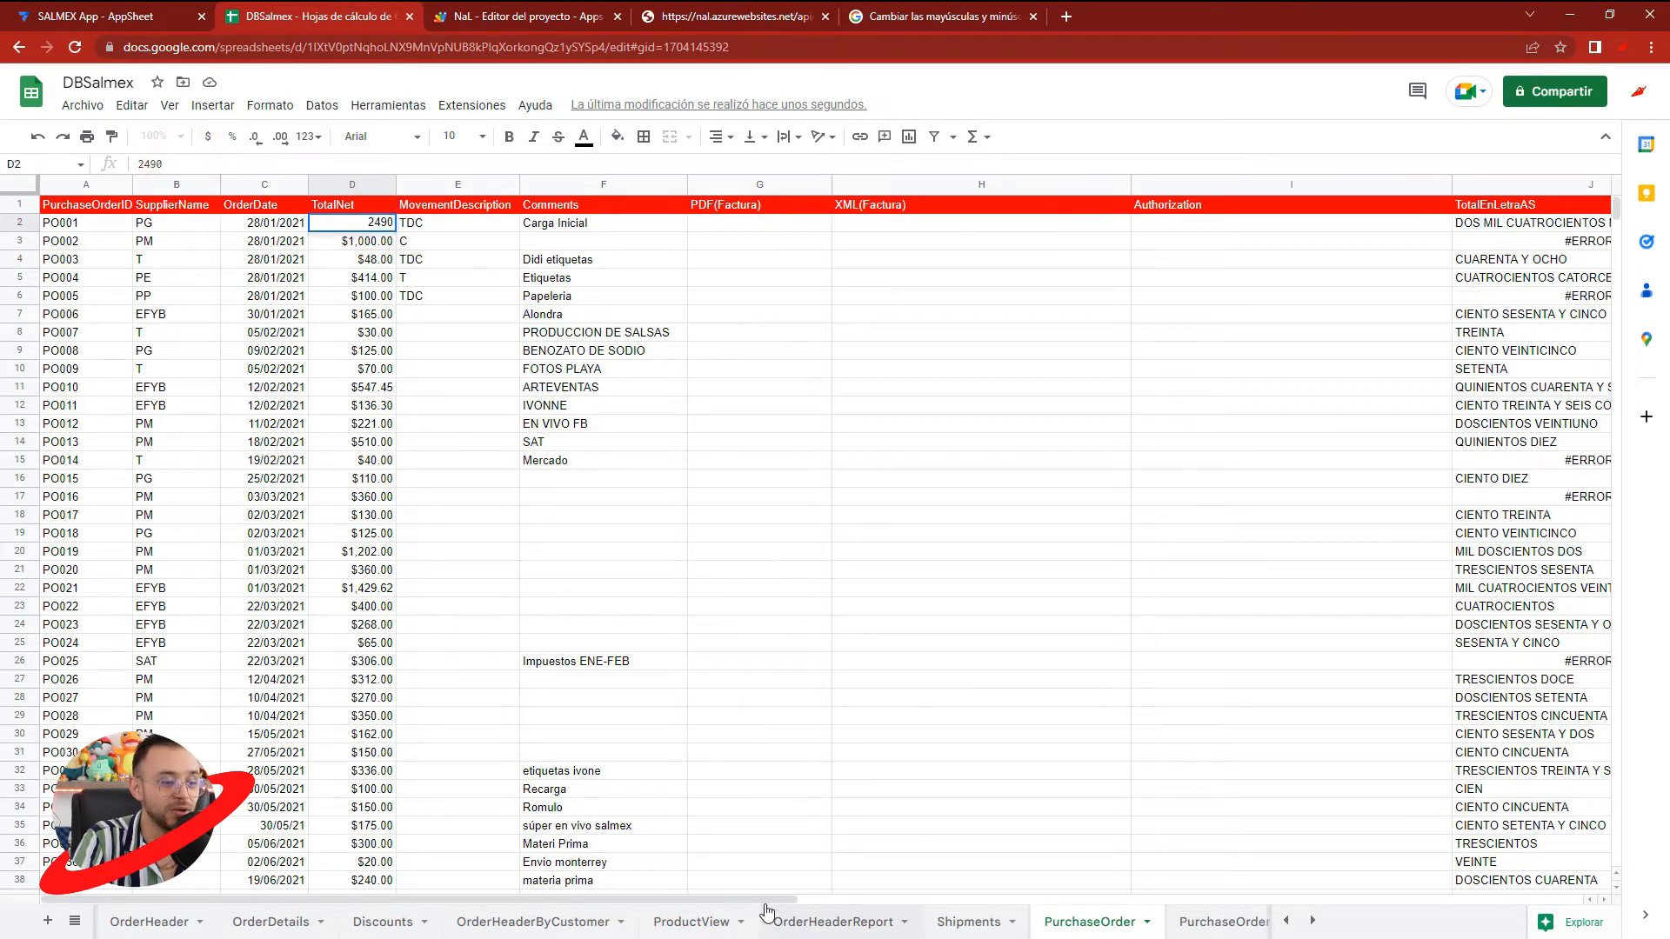
pyautogui.hscroll(5, 766, 911)
pyautogui.click(1195, 240)
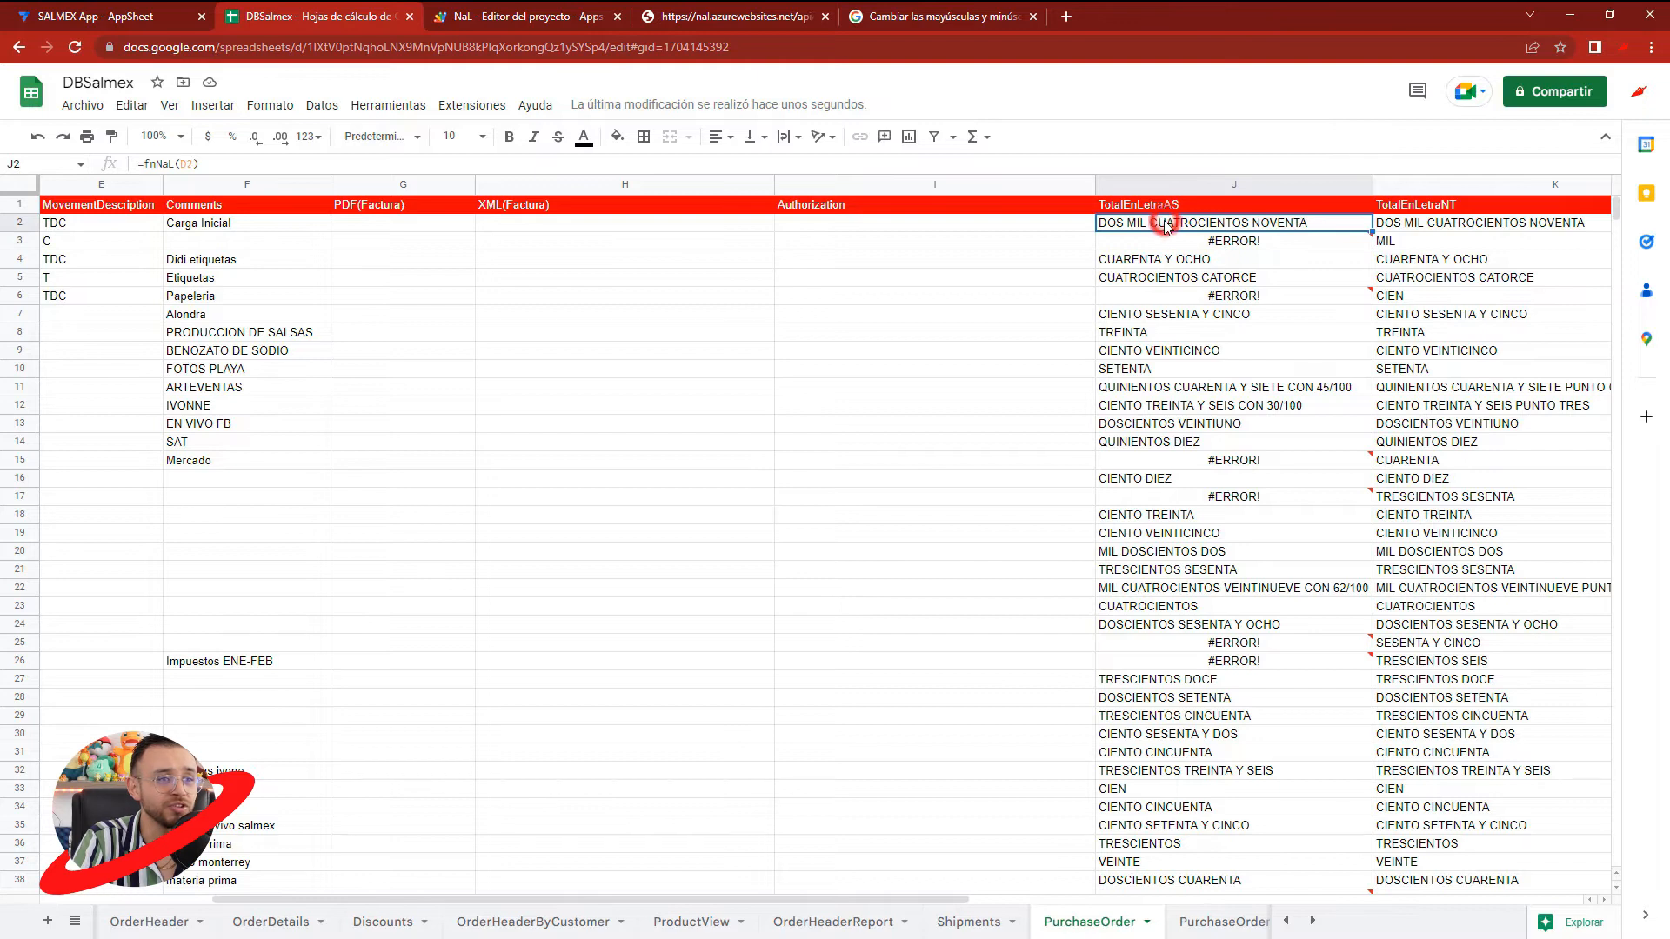
# - Uncomment the num line in fnNaL, save the NaL project and recheck the TotalEnLetraAS cells in DBSalmex
pyautogui.click(529, 16)
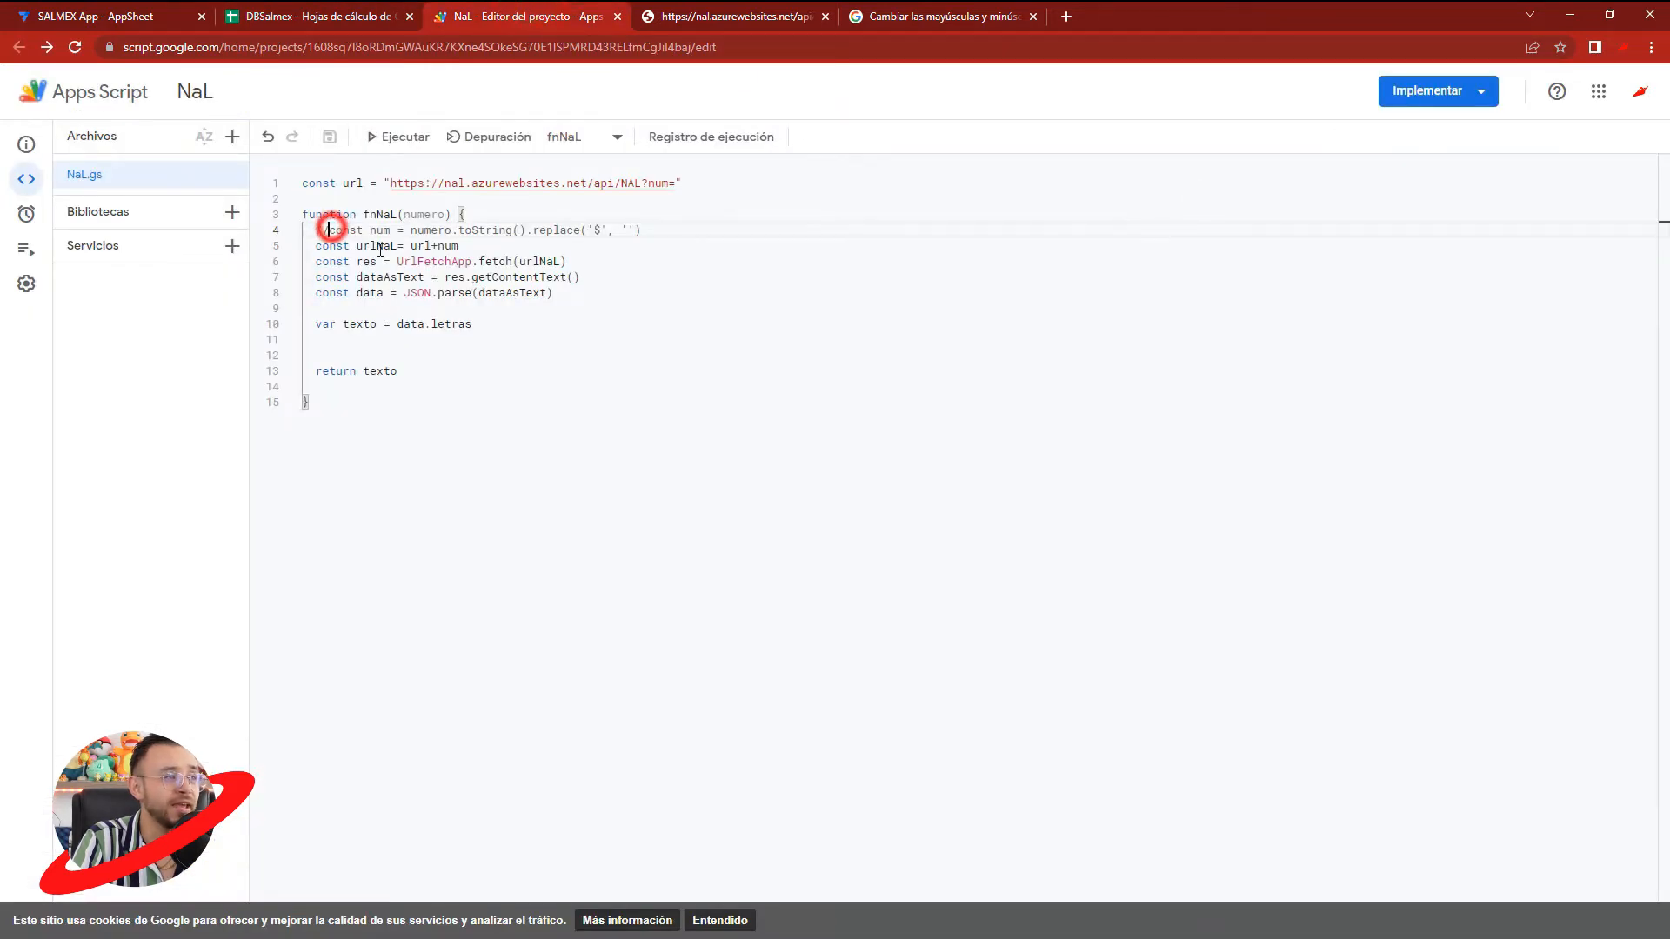
pyautogui.press('BackSpace')
pyautogui.press('BackSpace')
pyautogui.moveTo(641, 229); pyautogui.dragTo(519, 230)
pyautogui.moveTo(403, 229); pyautogui.dragTo(588, 230)
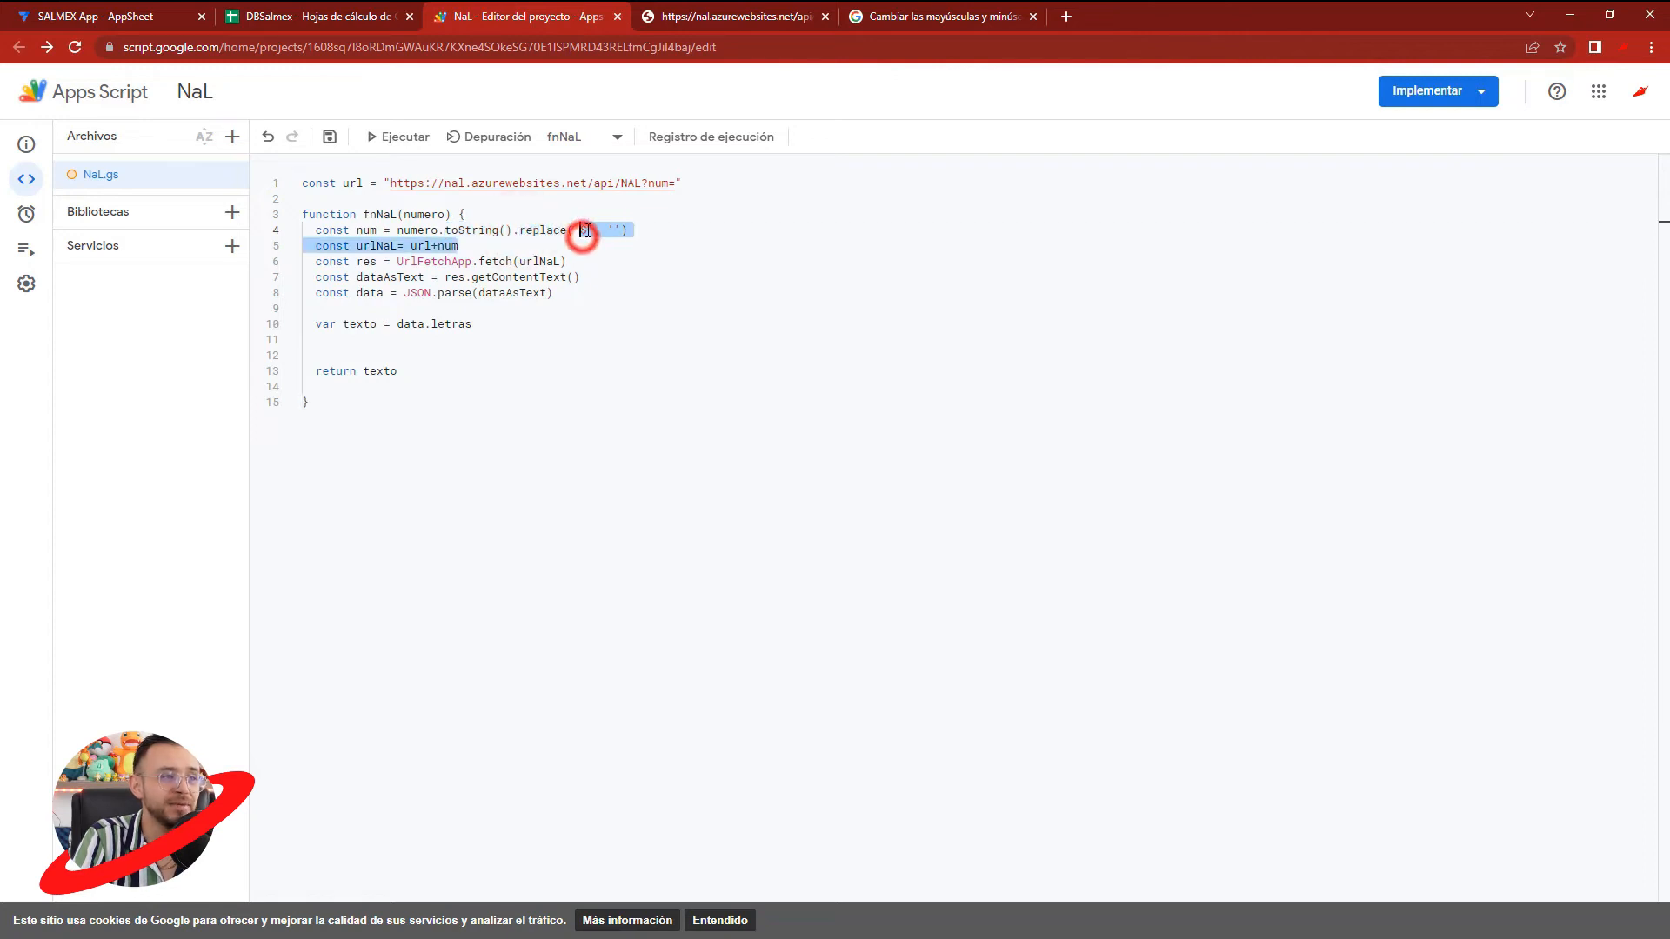
pyautogui.click(586, 231)
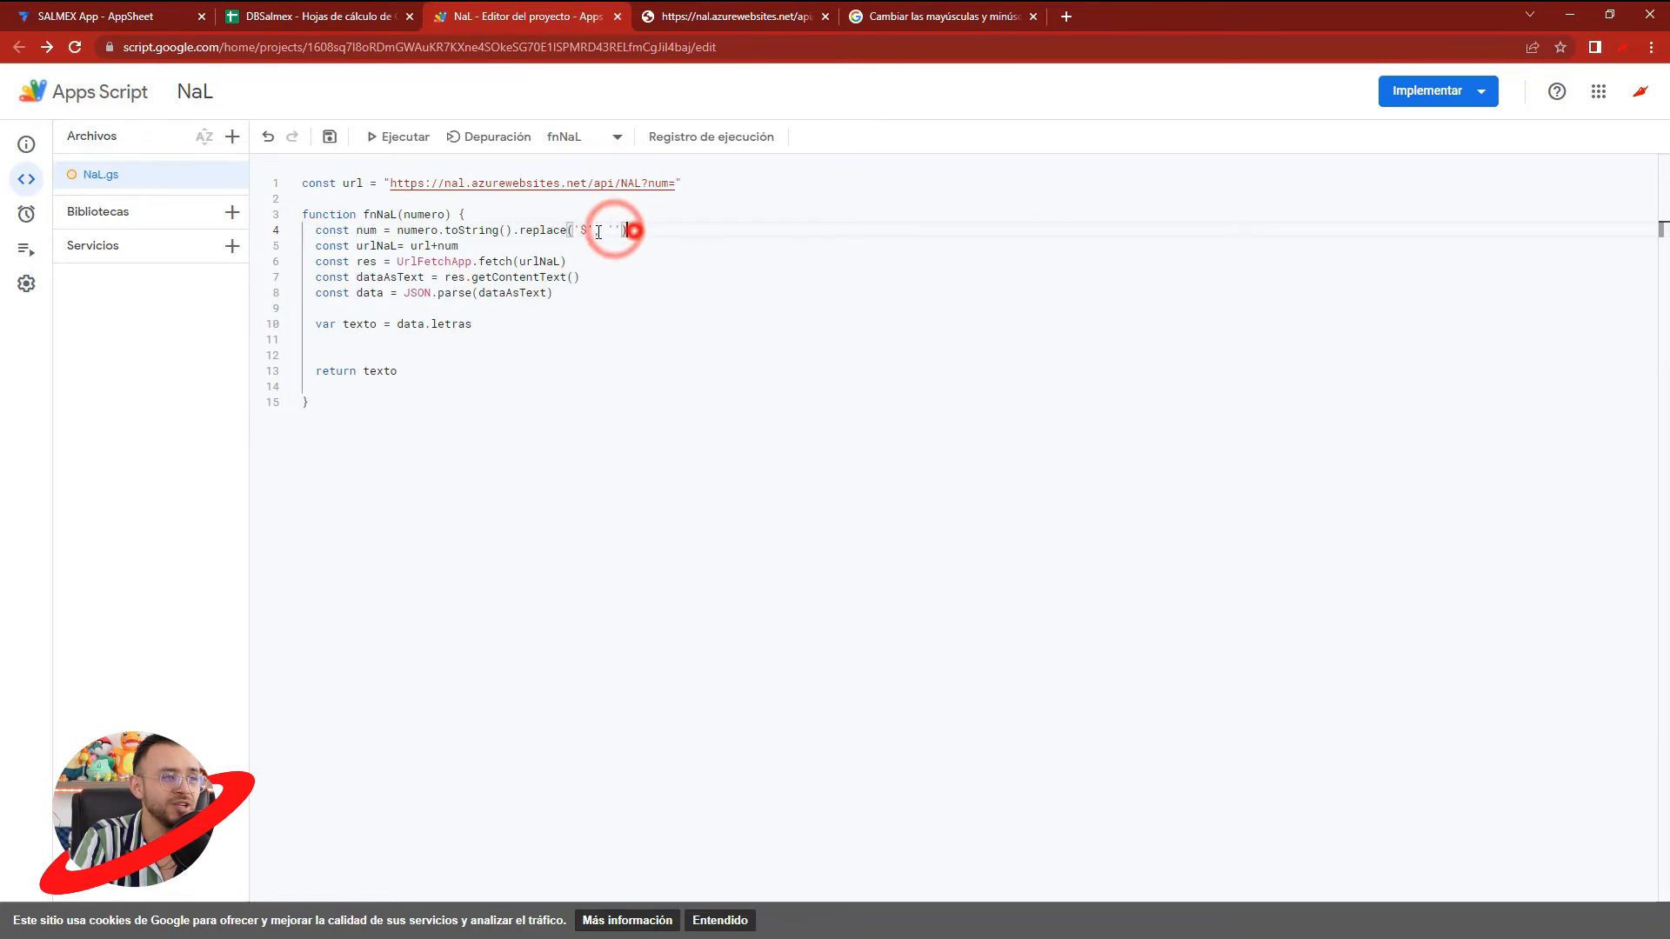
pyautogui.click(320, 16)
pyautogui.click(1202, 261)
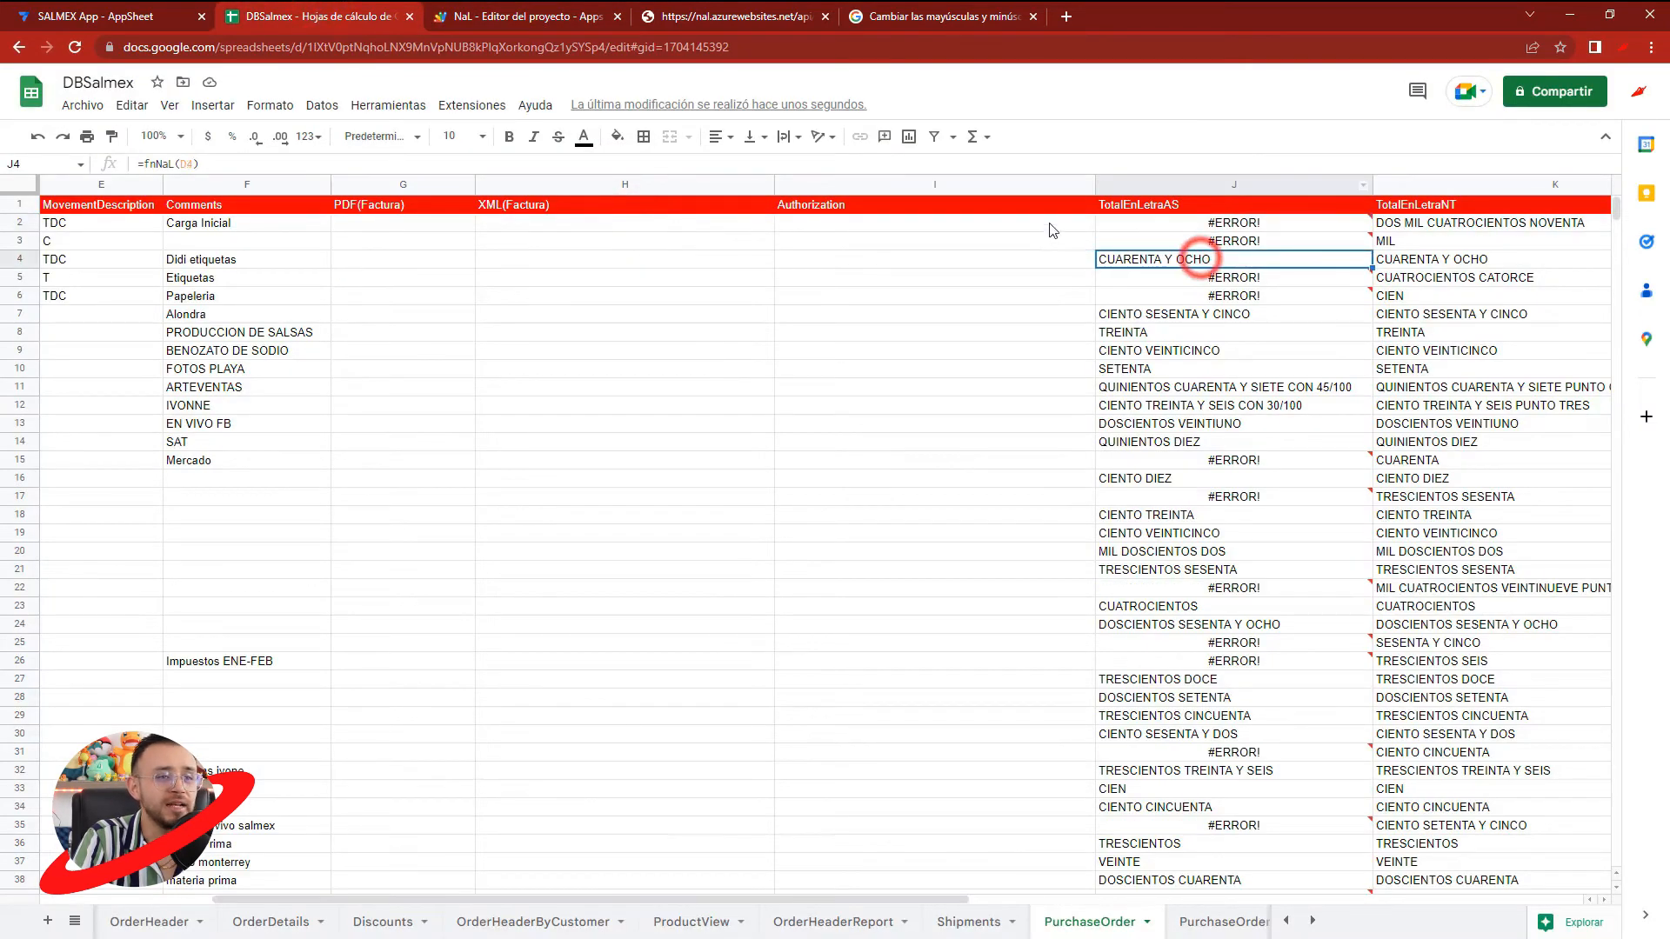
pyautogui.click(467, 16)
pyautogui.click(330, 136)
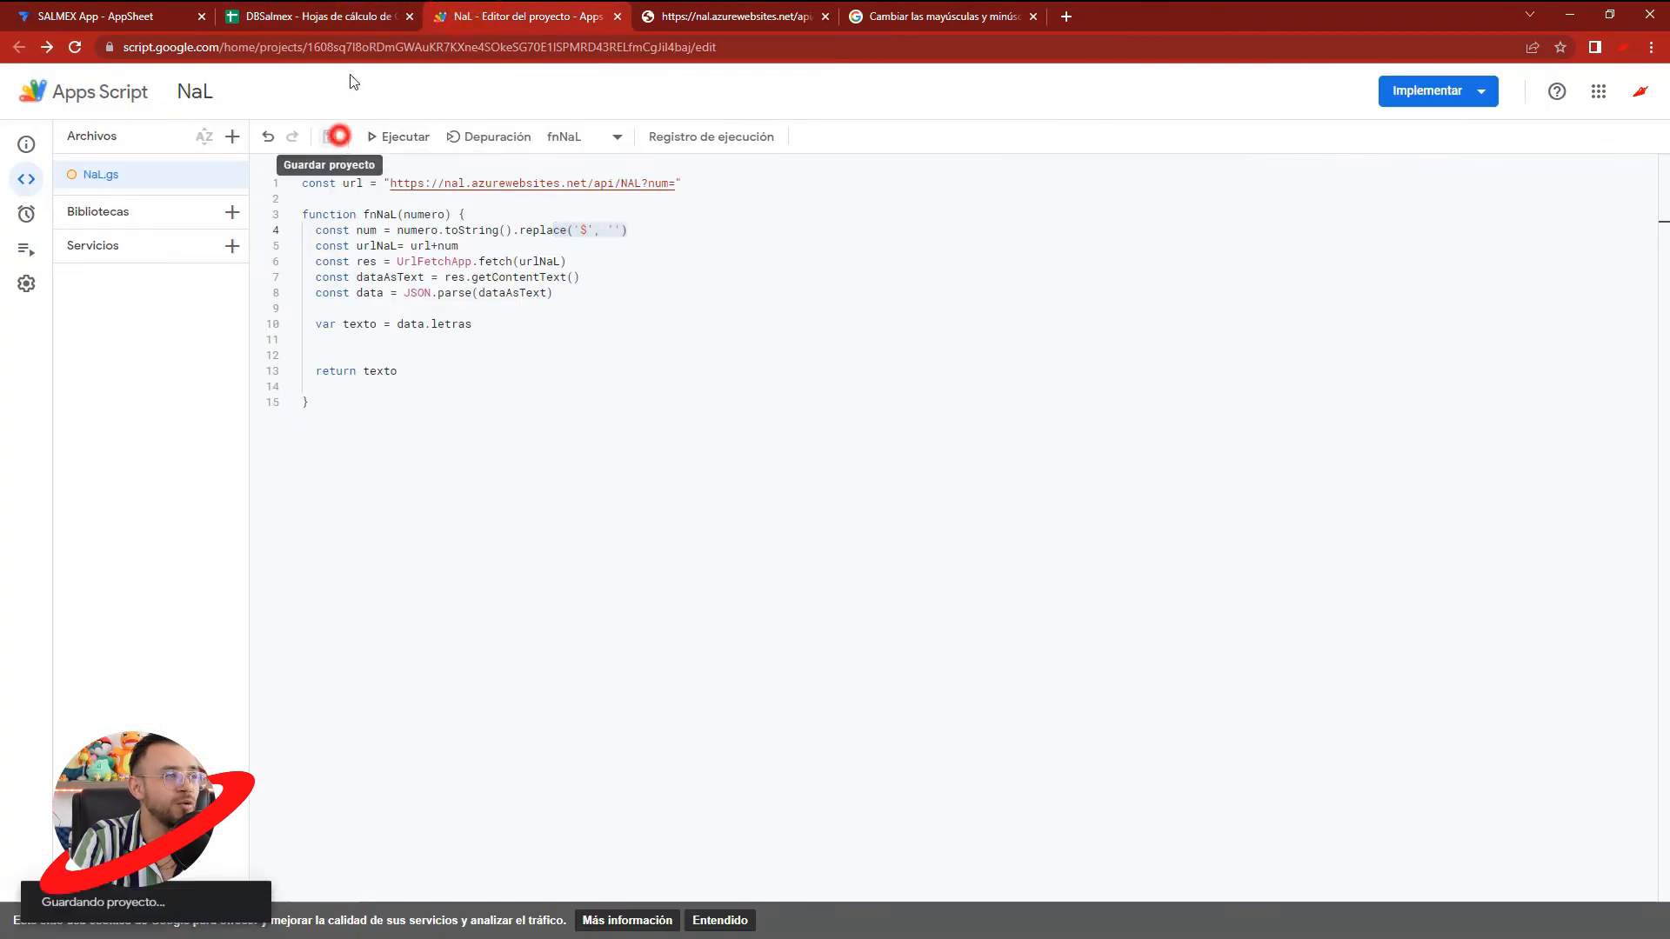
pyautogui.click(341, 17)
pyautogui.click(1155, 298)
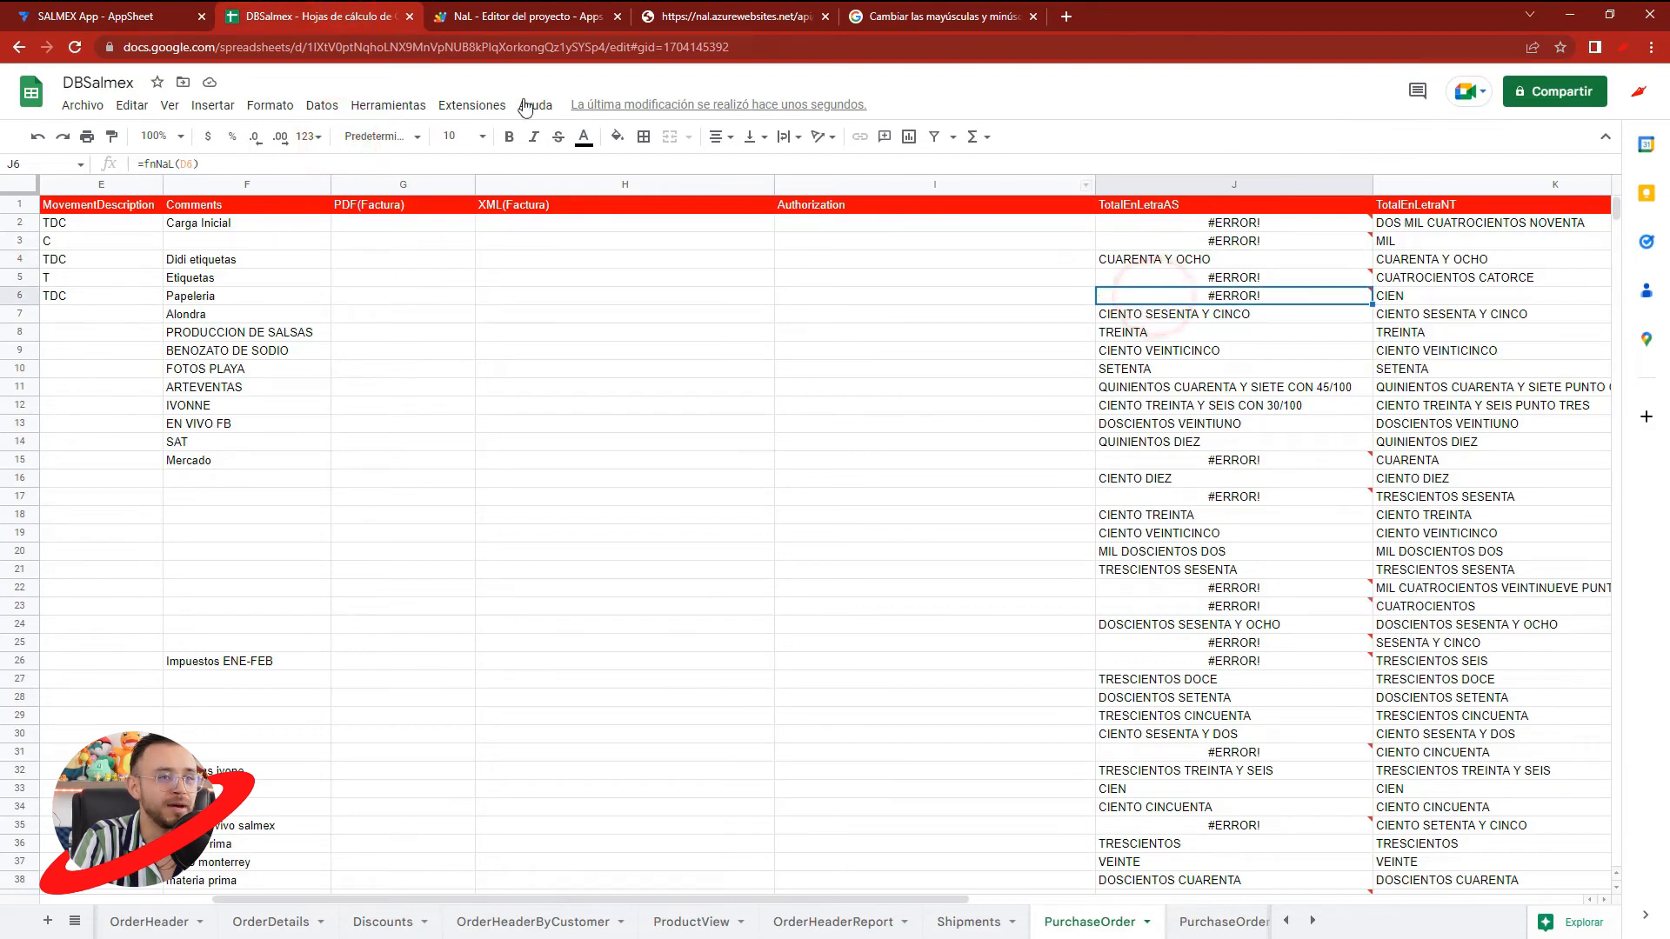
# - Switch to the SALMEX AppSheet editor and regenerate the PurchaseOrder table's schema
pyautogui.click(143, 13)
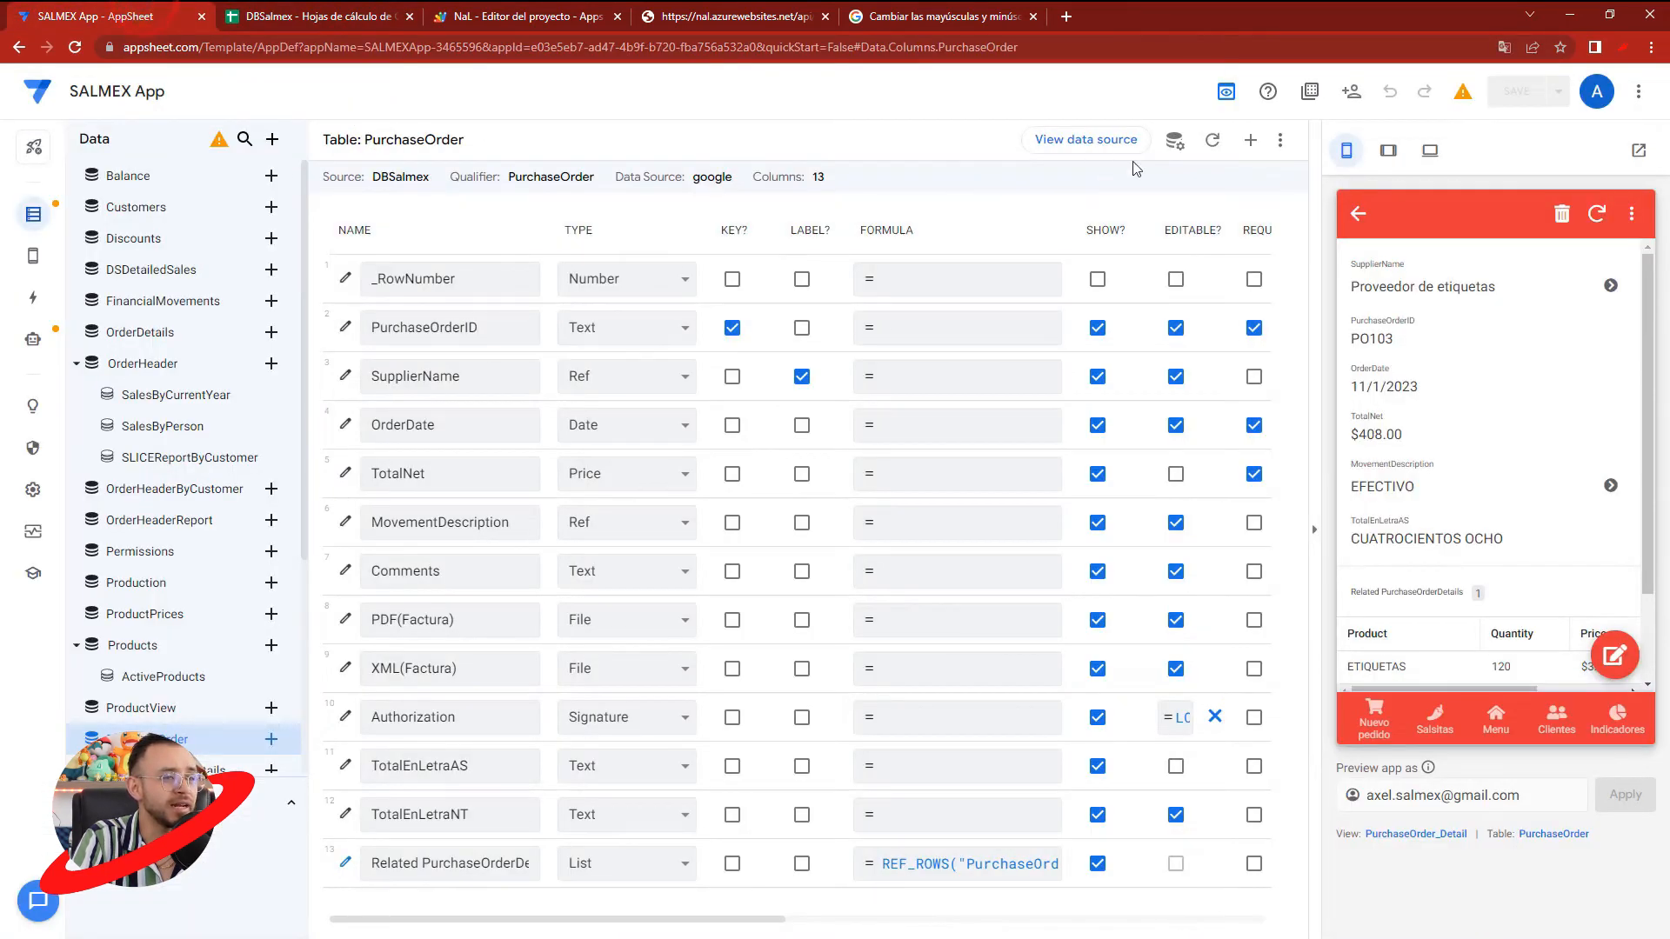
pyautogui.click(1212, 141)
pyautogui.click(1029, 233)
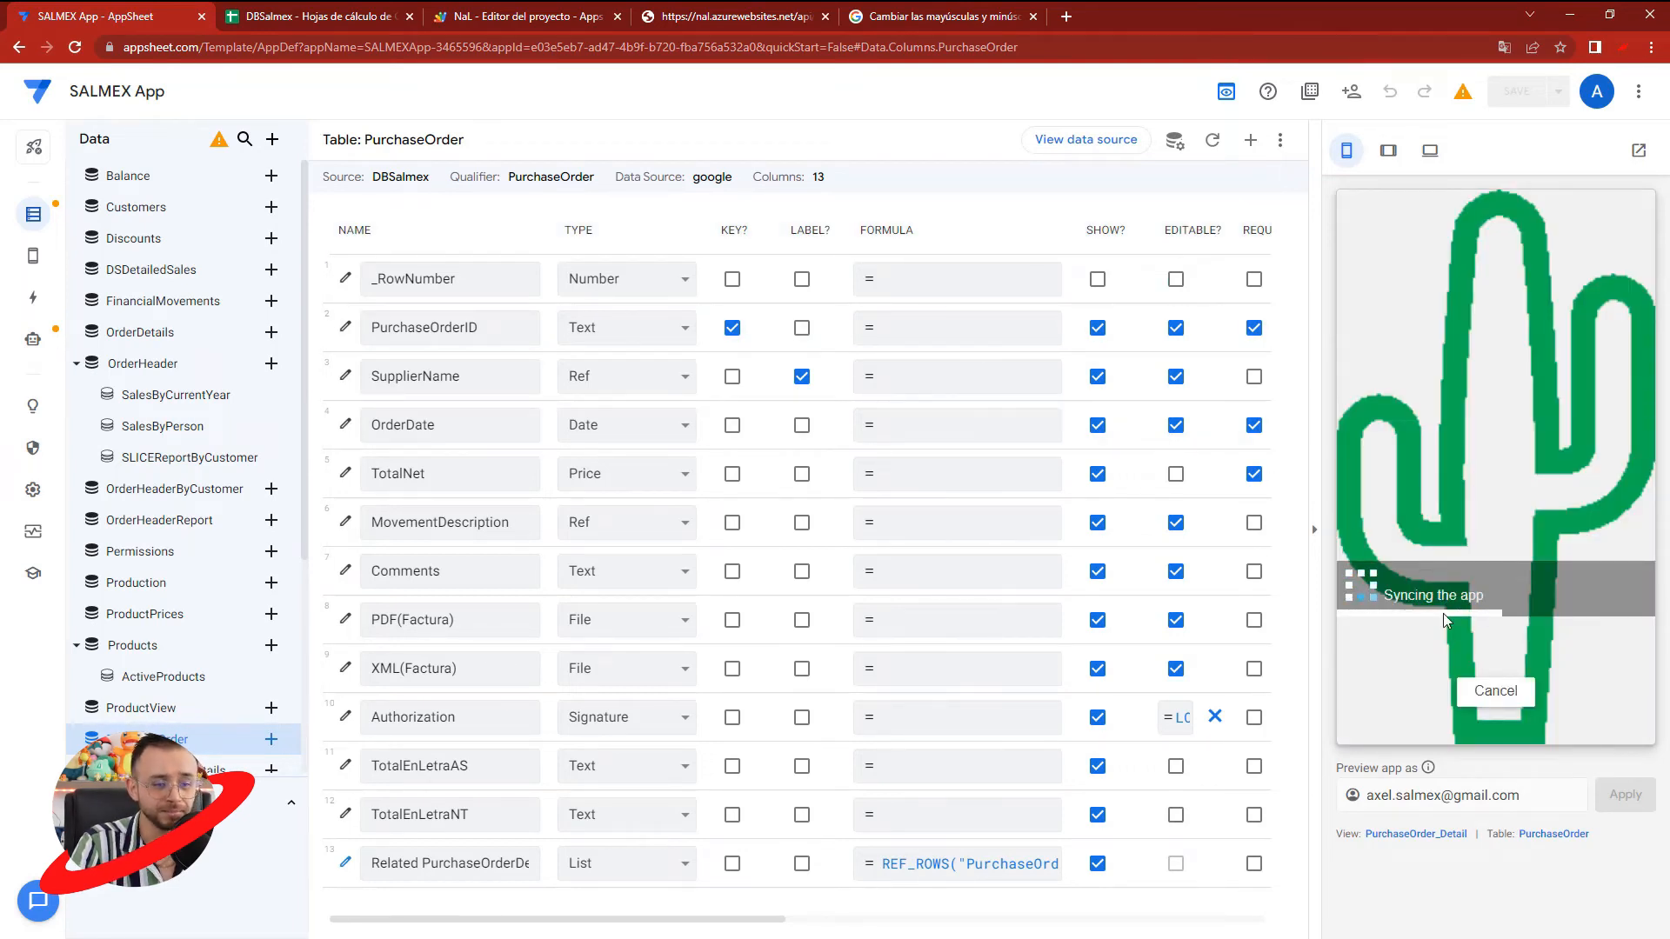
# - Examine the spreadsheet formula in the TotalEnLetraNT column's auto compute settings
pyautogui.click(345, 813)
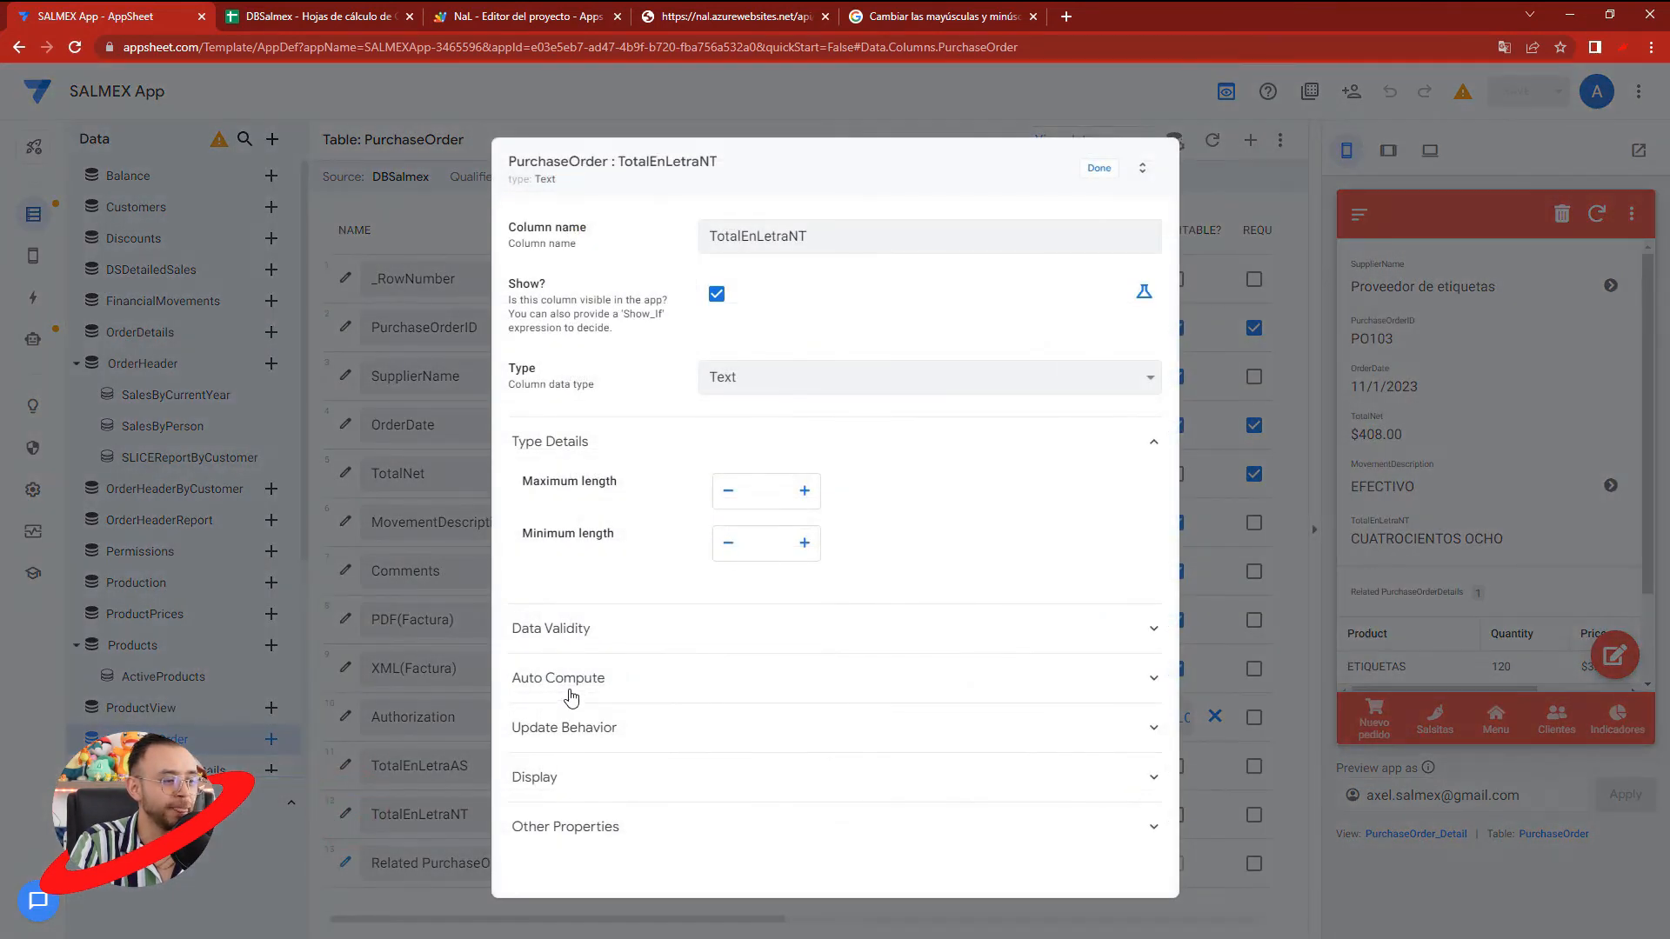
pyautogui.click(581, 686)
pyautogui.scroll(-3, 581, 679)
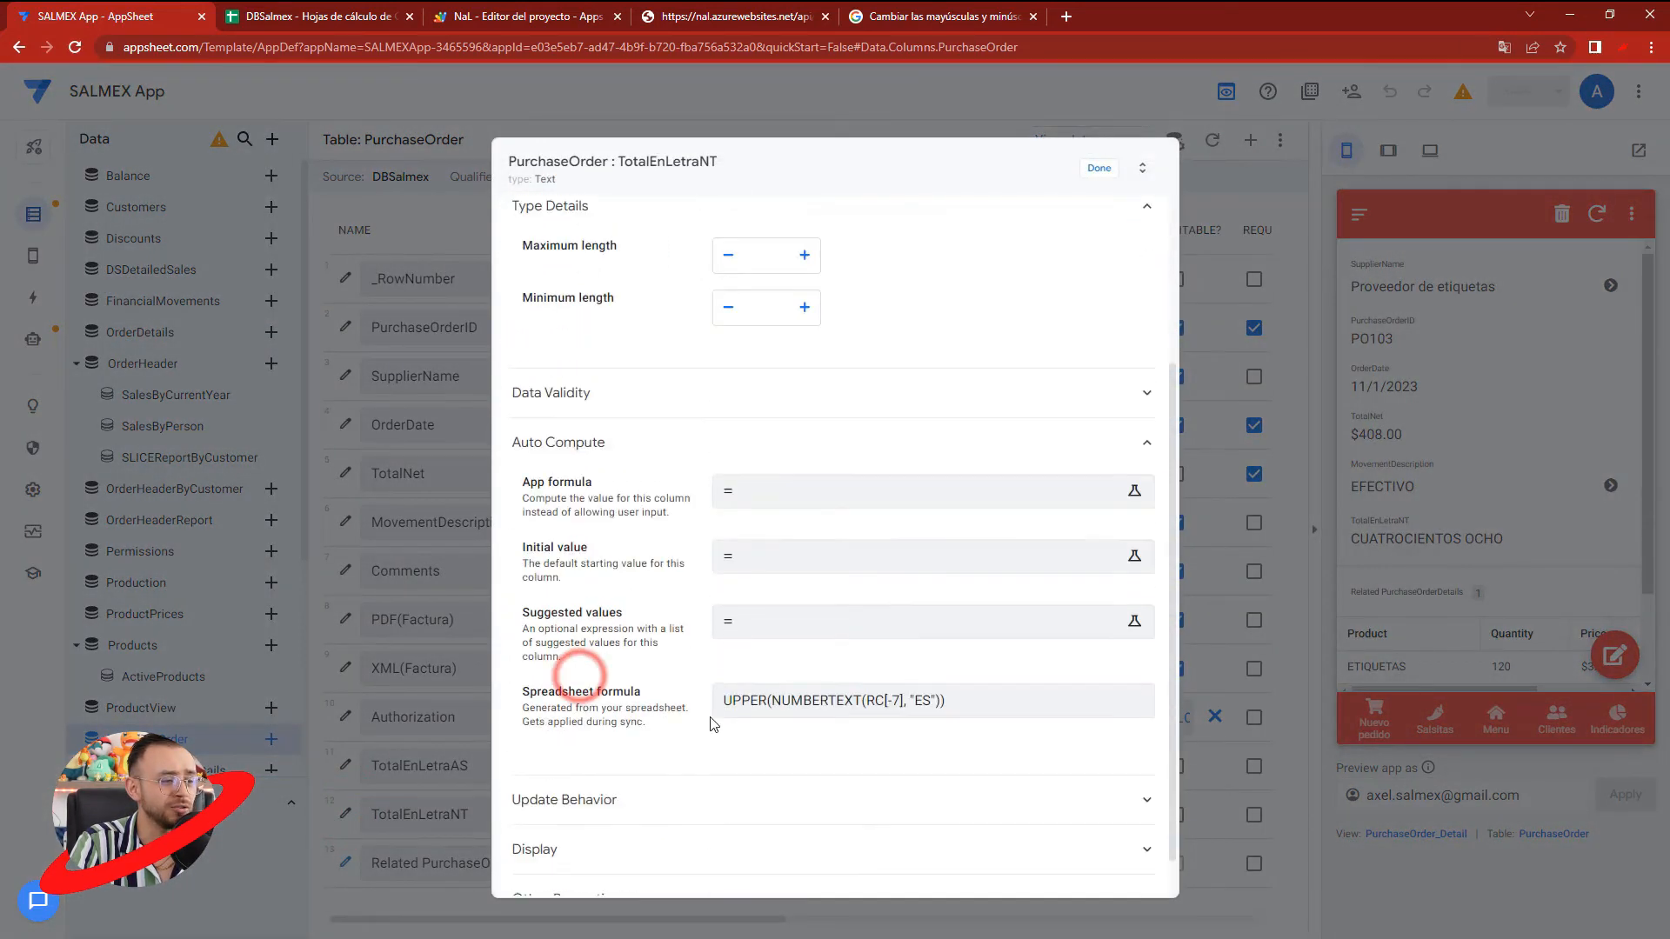
pyautogui.doubleClick(746, 675)
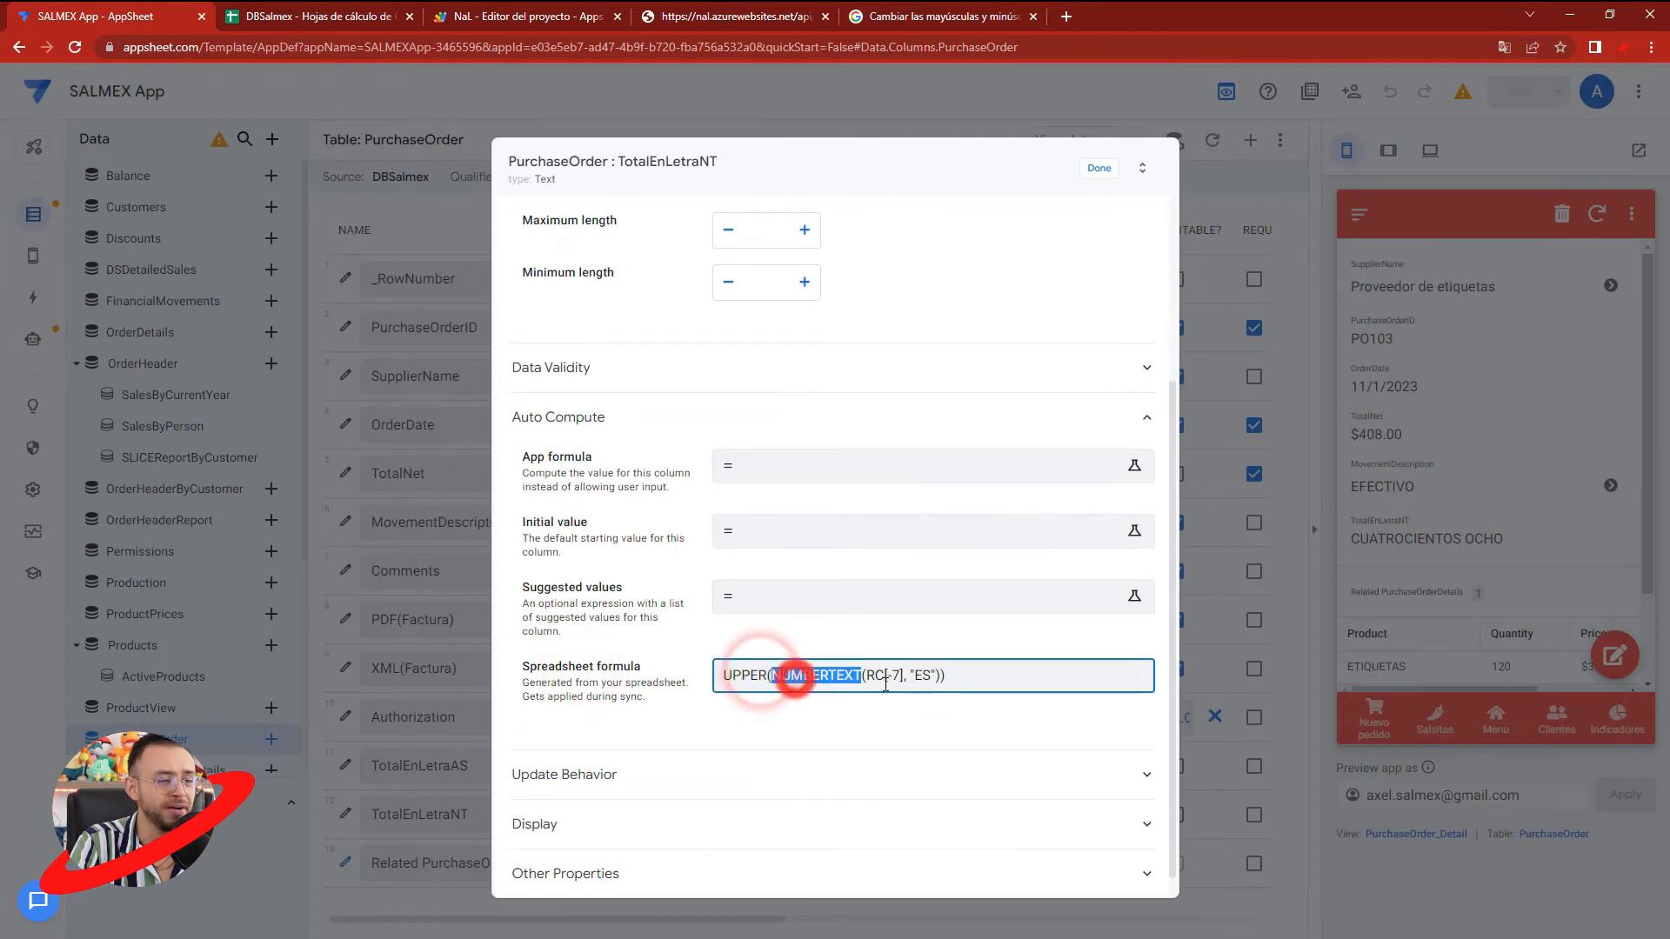
pyautogui.moveTo(874, 676); pyautogui.dragTo(977, 677)
pyautogui.click(1099, 168)
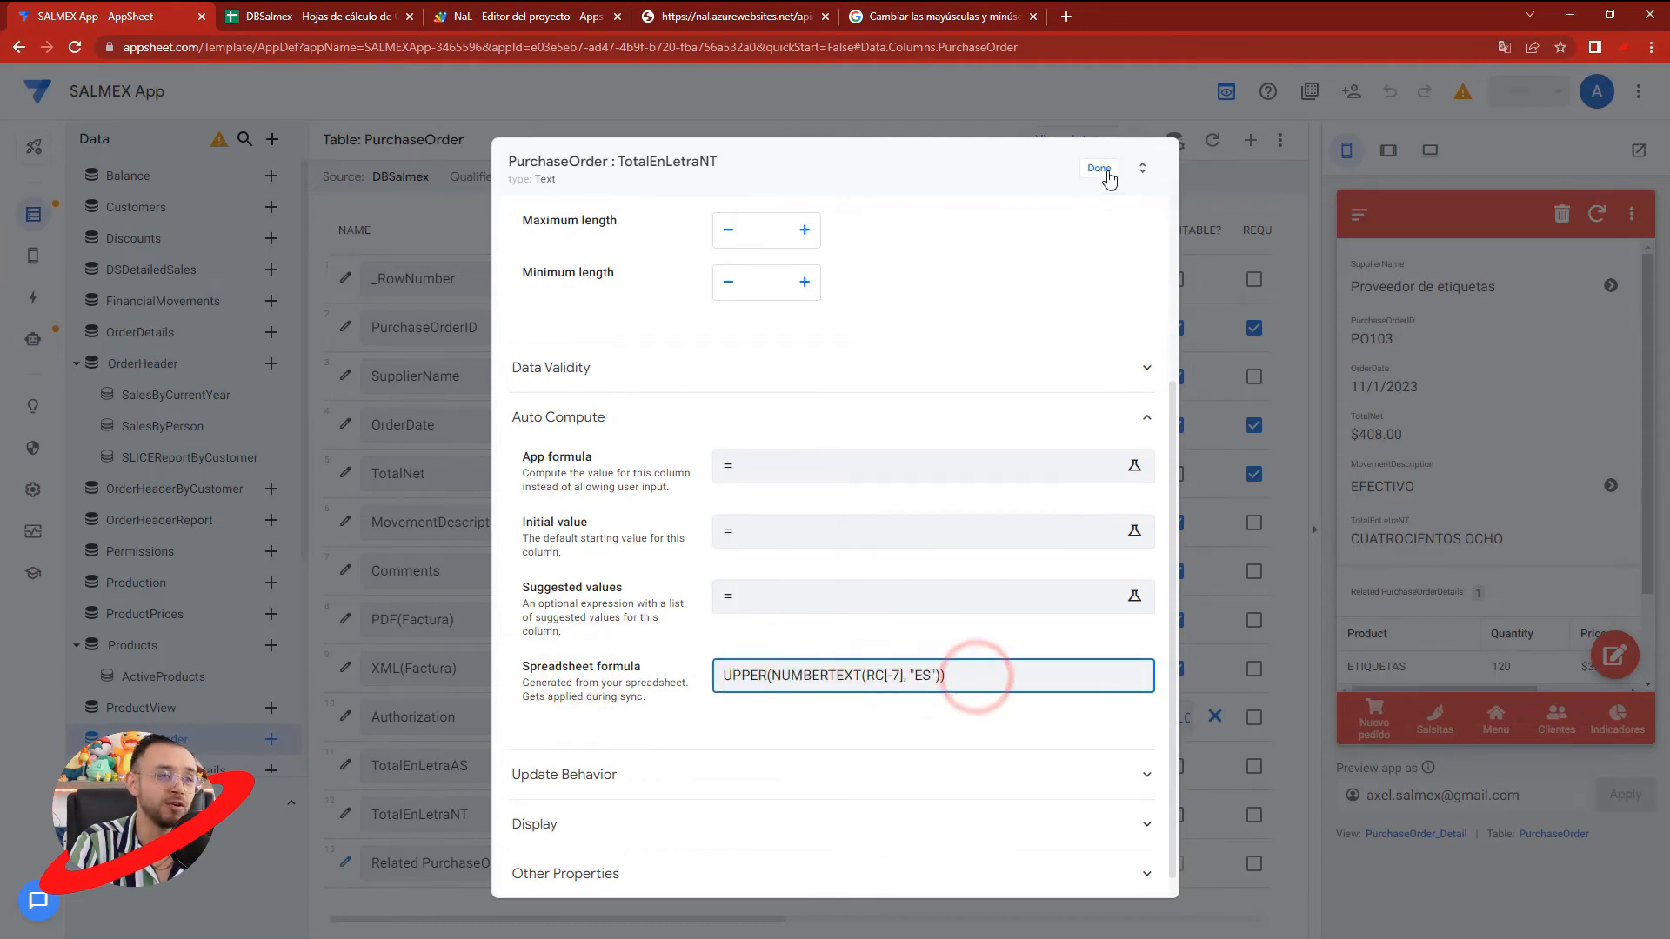
# - Examine the spreadsheet formula in the TotalEnLetraAS column's auto compute settings
pyautogui.click(345, 765)
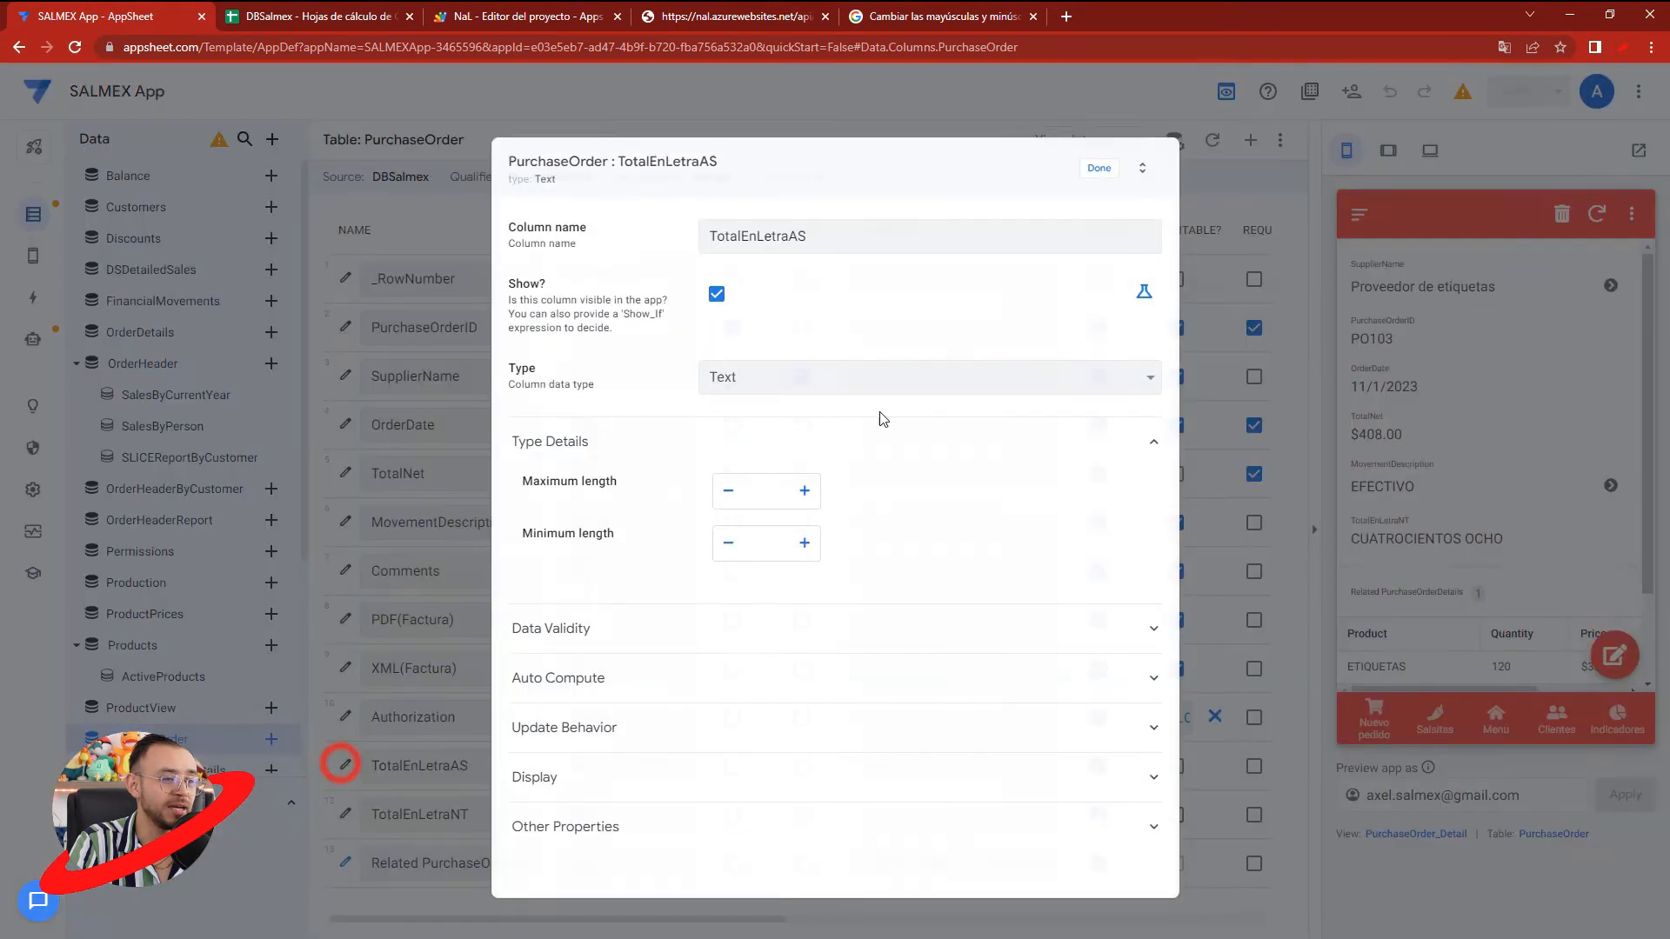
pyautogui.click(574, 680)
pyautogui.scroll(-3, 727, 734)
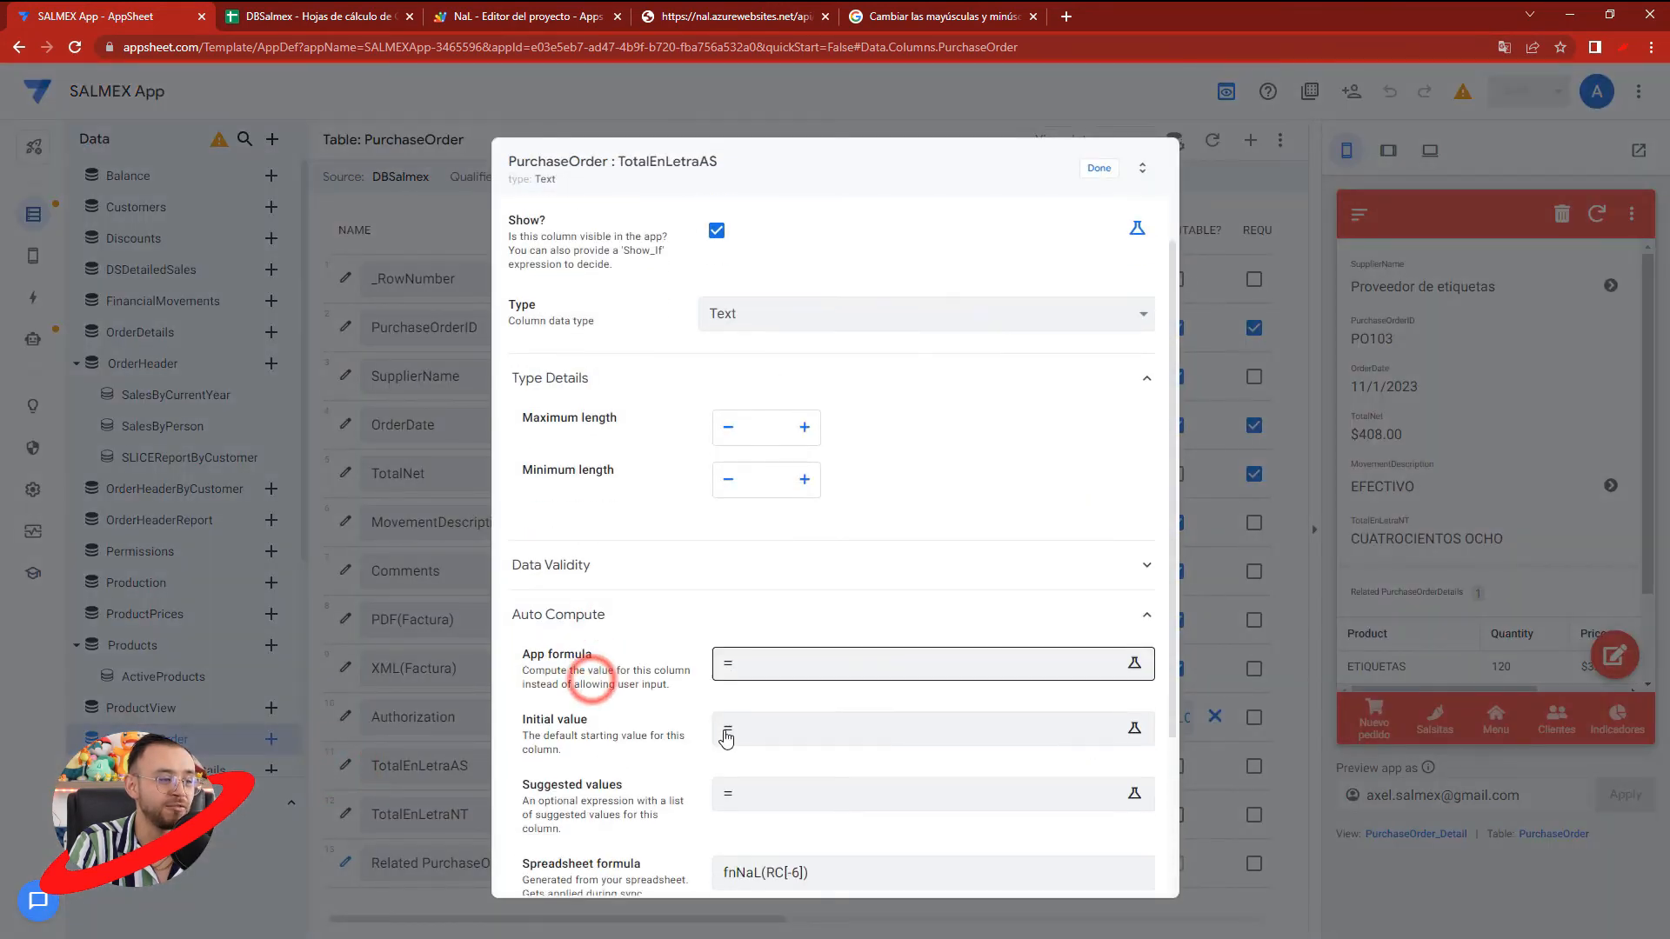
pyautogui.tripleClick(820, 677)
pyautogui.click(1099, 168)
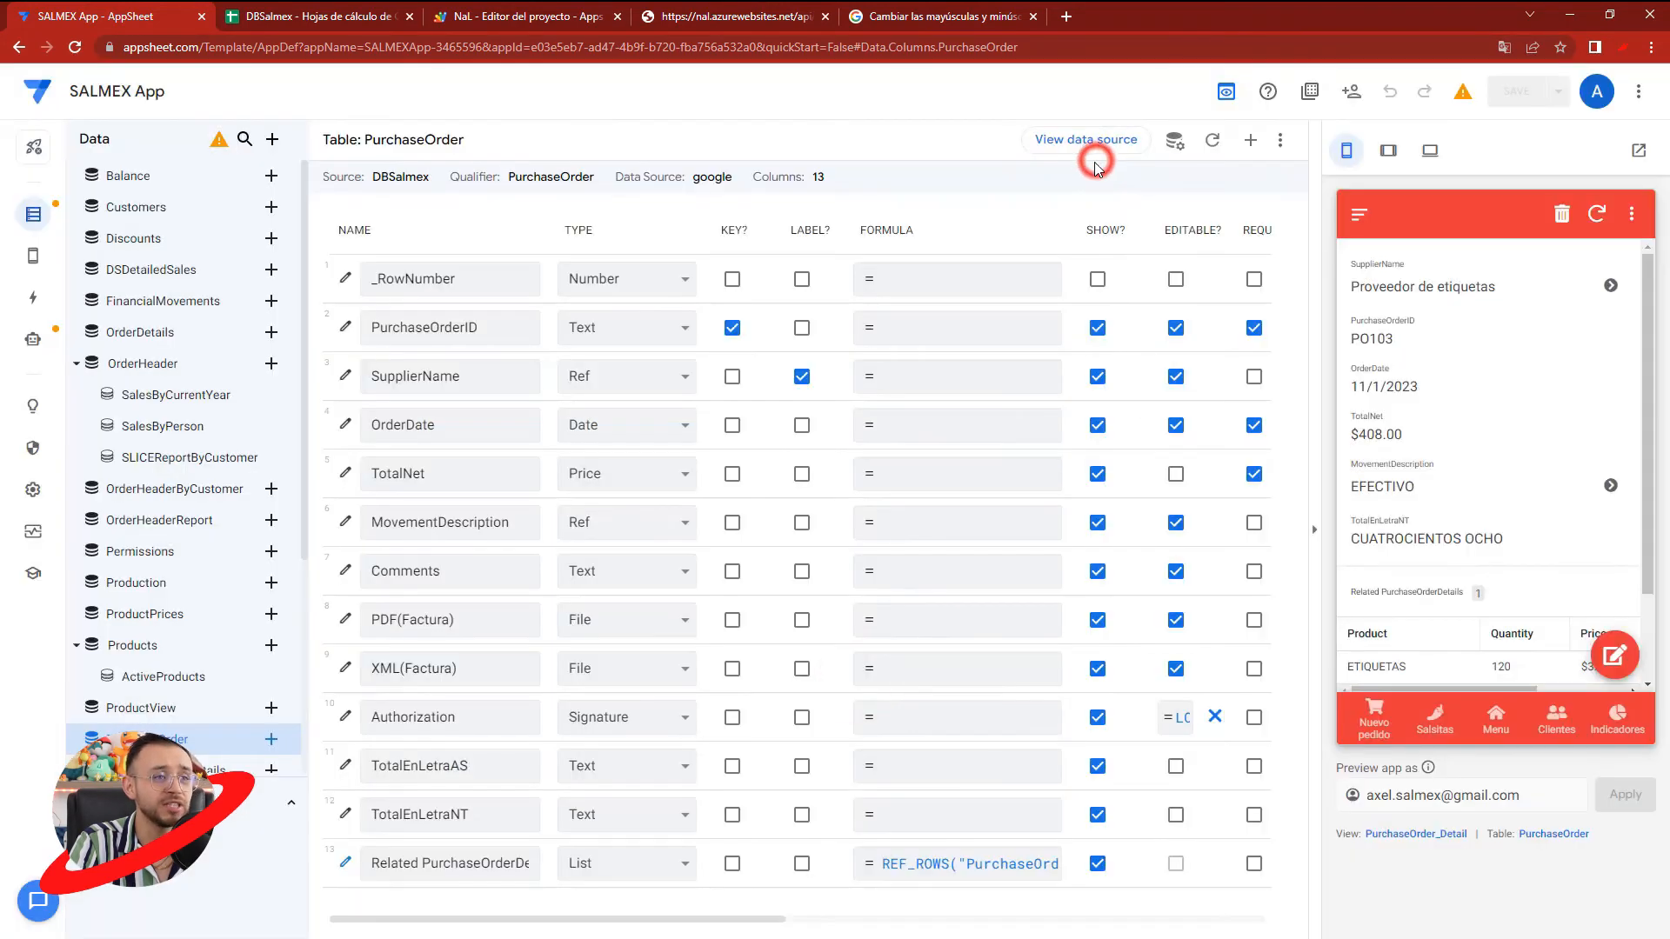
# - Create a new automation bot and rename it BOTPO
pyautogui.click(29, 300)
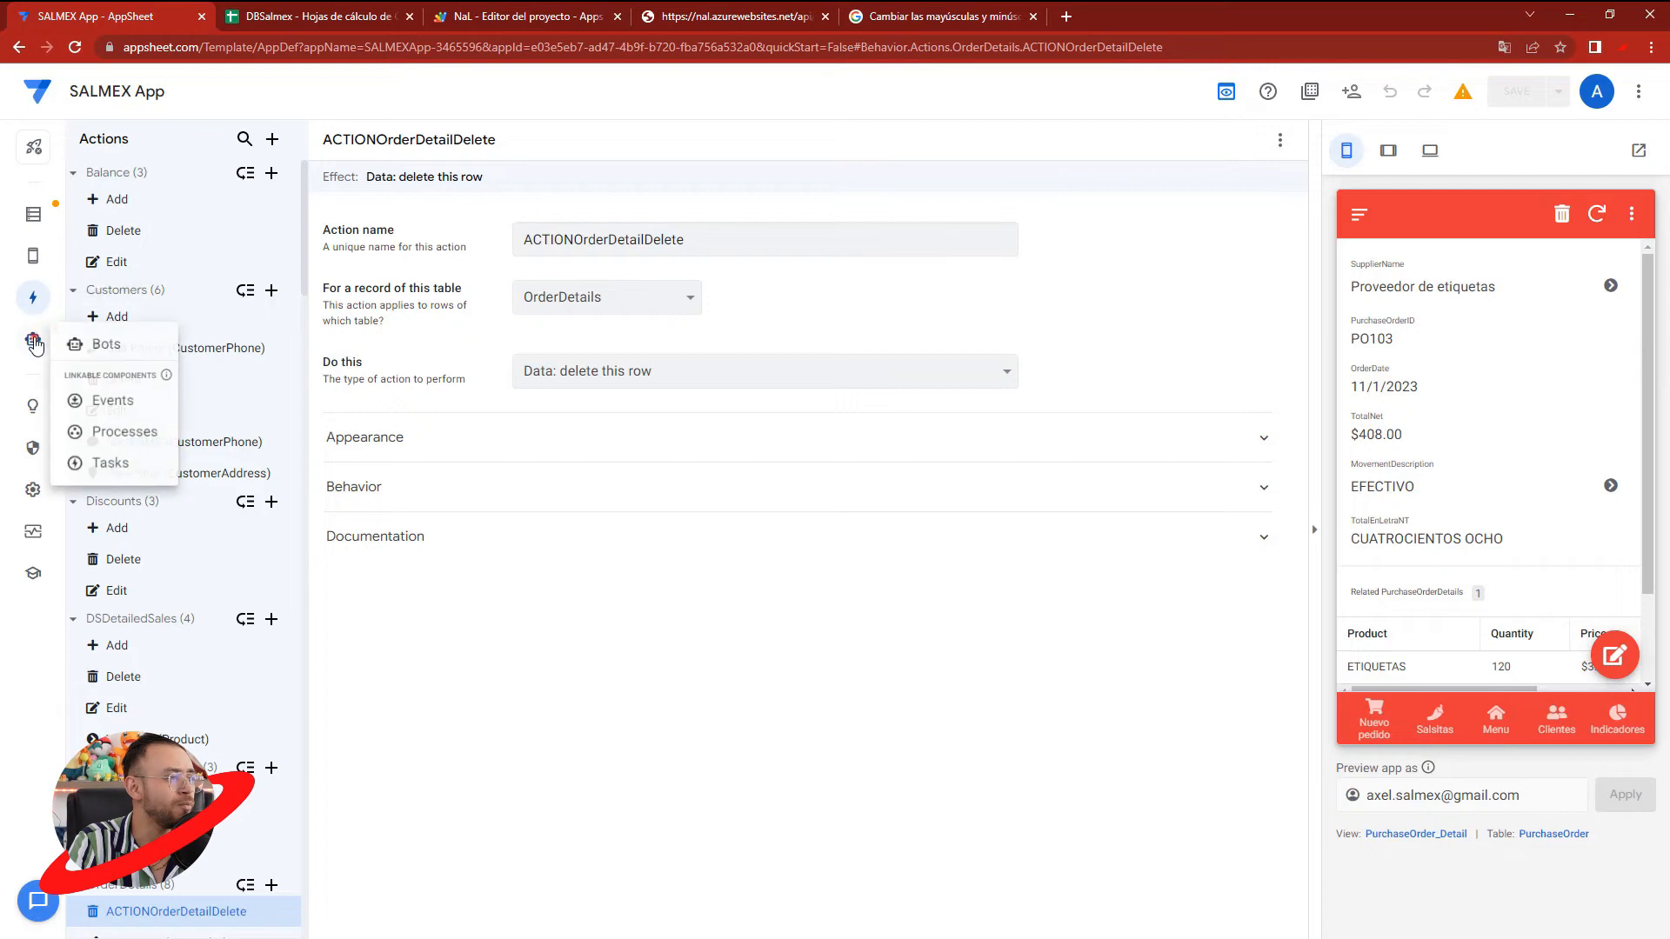
pyautogui.click(32, 338)
pyautogui.click(85, 340)
pyautogui.click(273, 139)
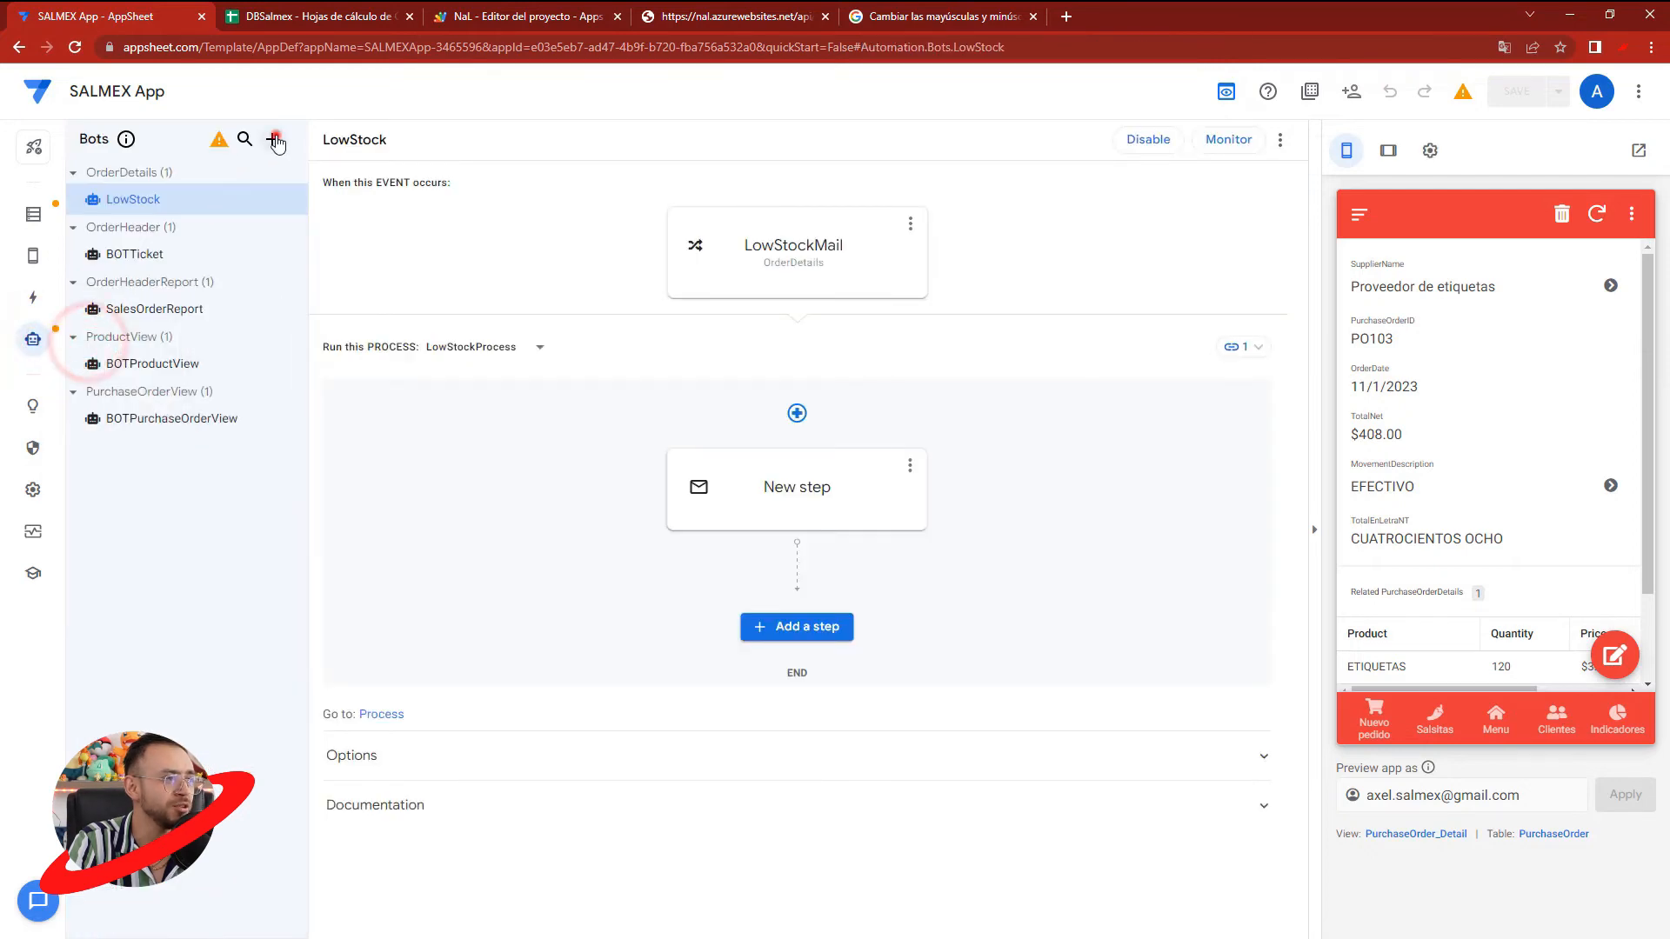
pyautogui.click(577, 630)
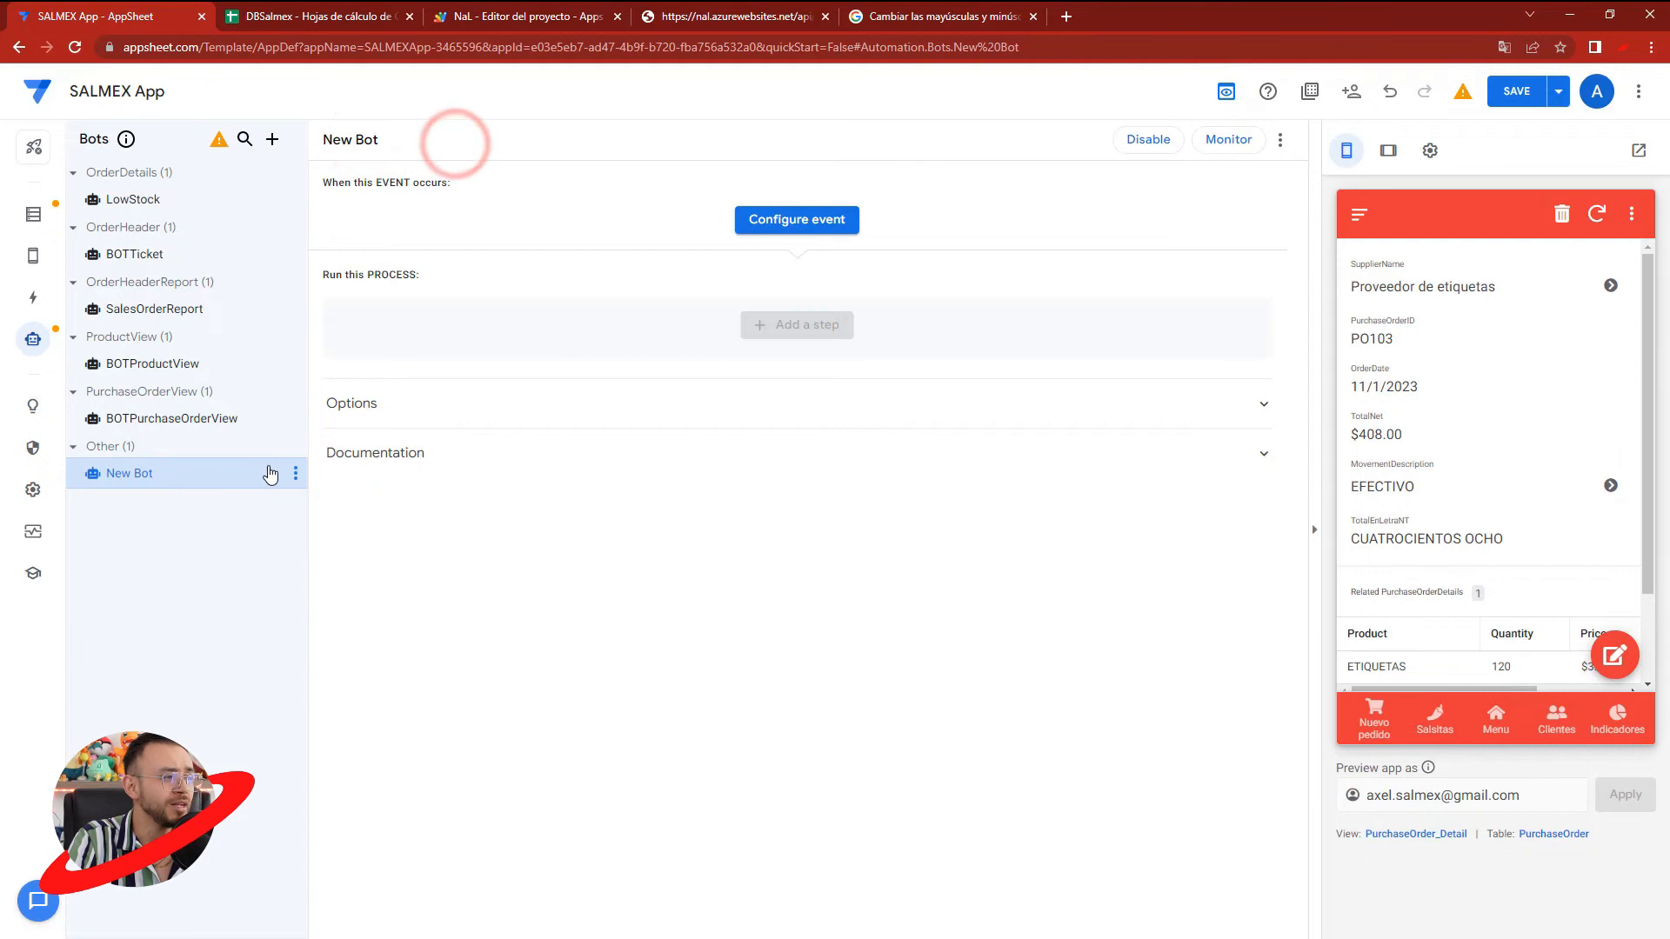
pyautogui.click(295, 471)
pyautogui.click(326, 512)
pyautogui.press('BackSpace')
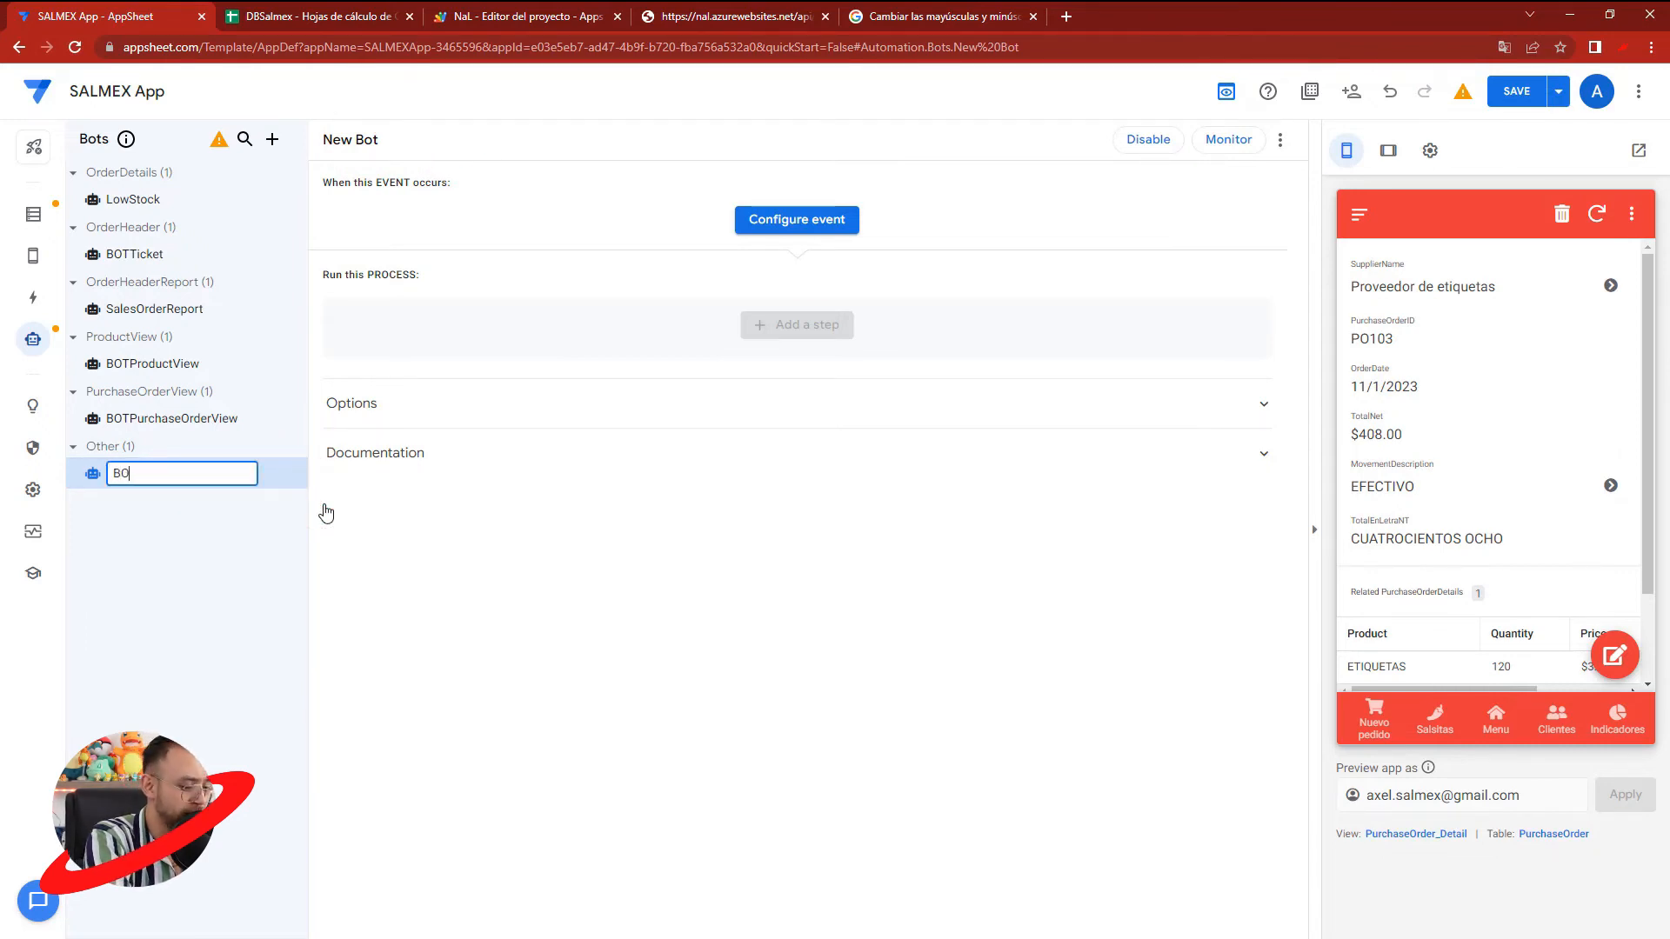
pyautogui.write('BOTPO')
pyautogui.click(459, 554)
# - Add a custom event named EVENTPO to BOTPO and set its table to PurchaseOrder
pyautogui.click(789, 222)
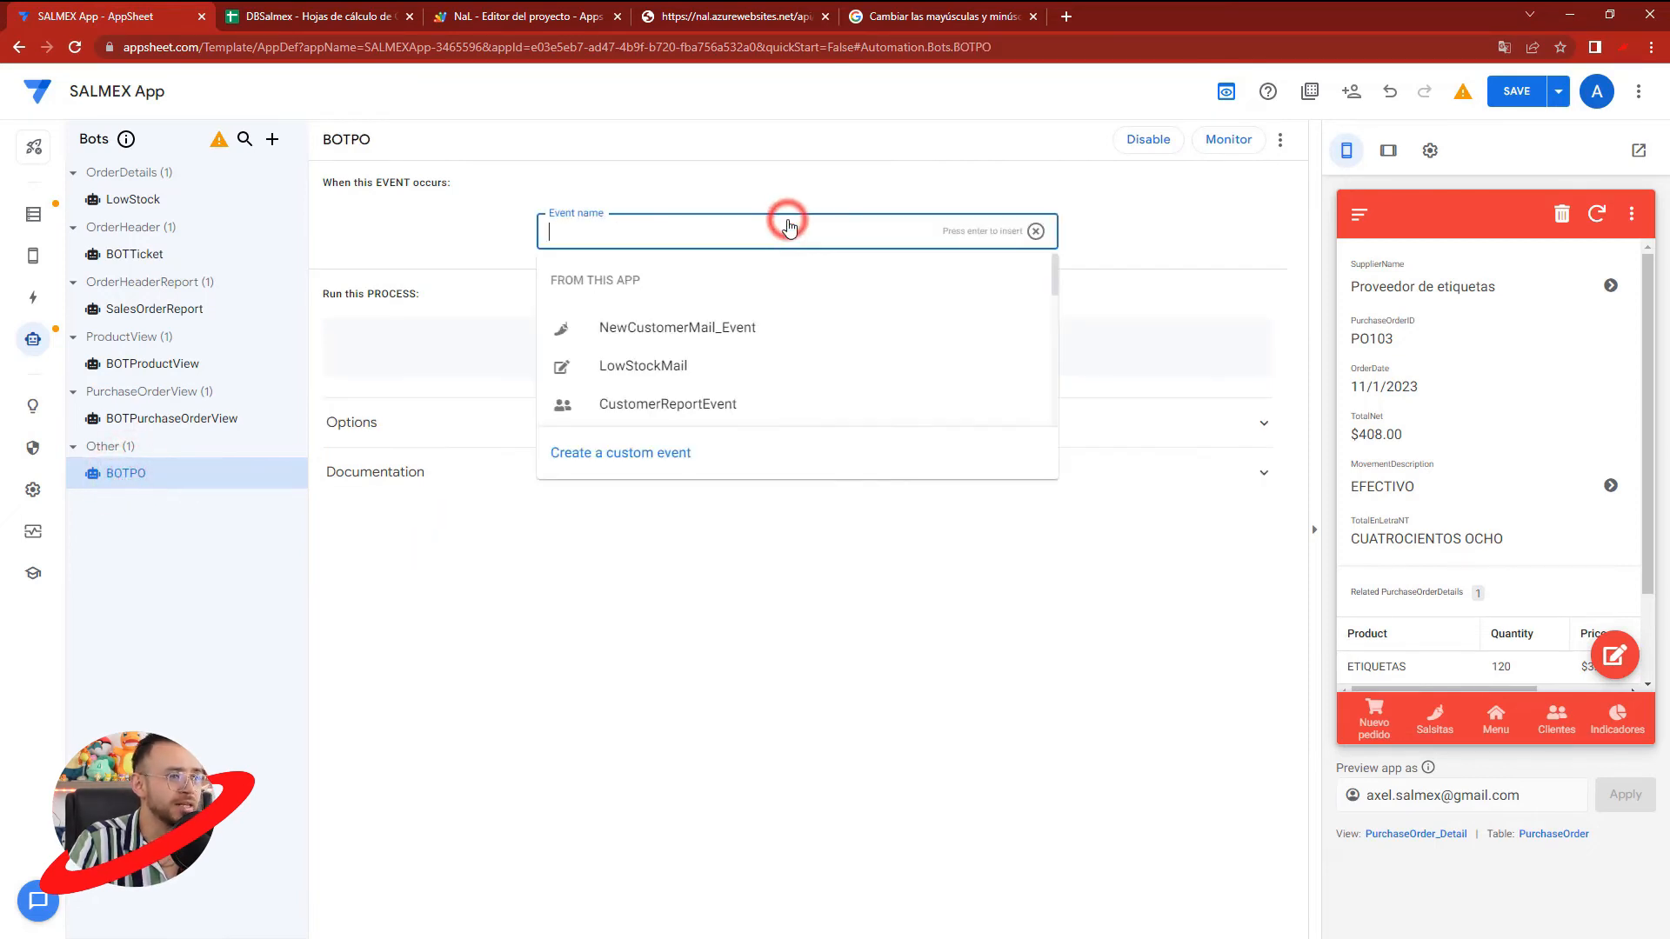
pyautogui.write('EVENTPO')
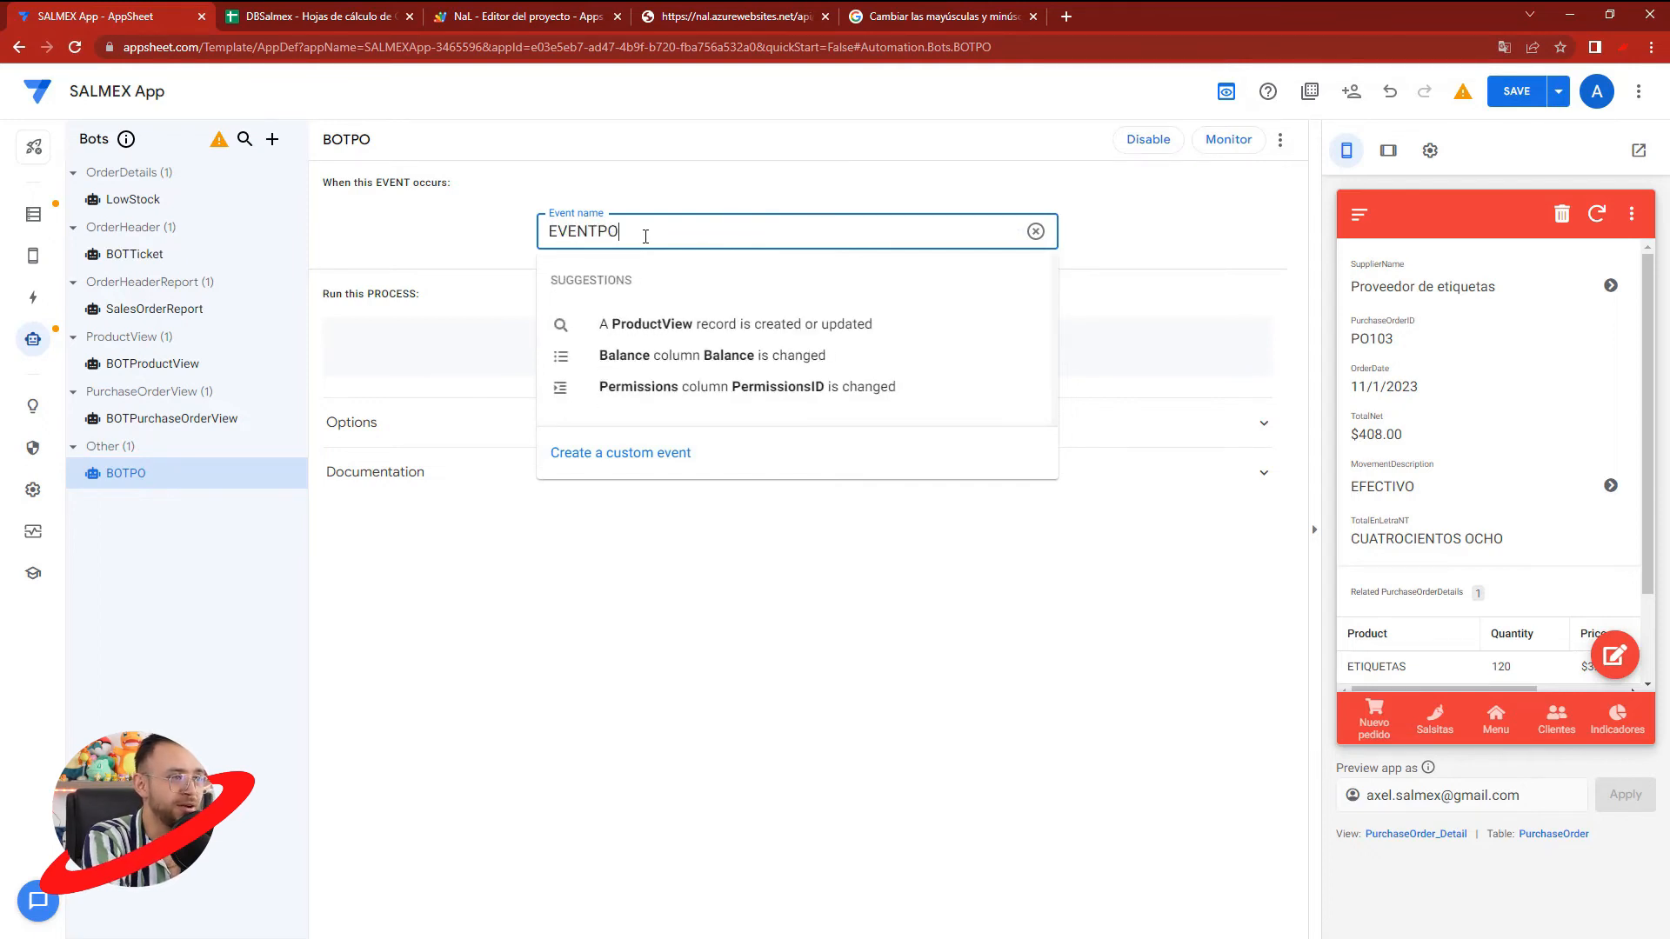
pyautogui.click(666, 450)
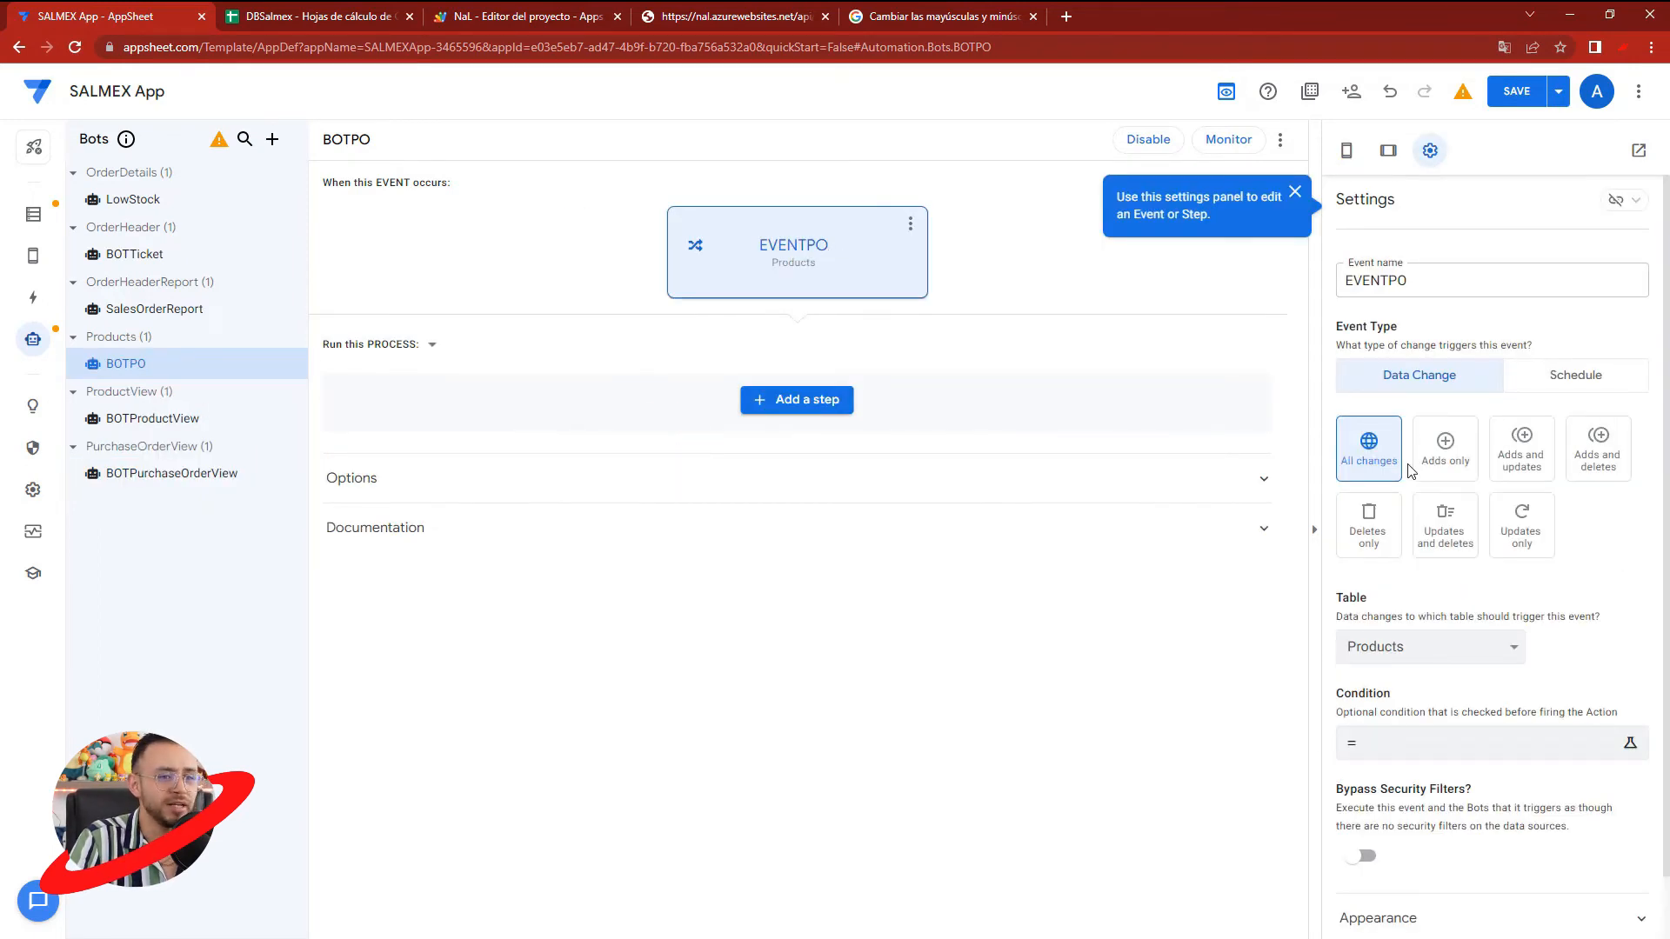
pyautogui.click(1439, 652)
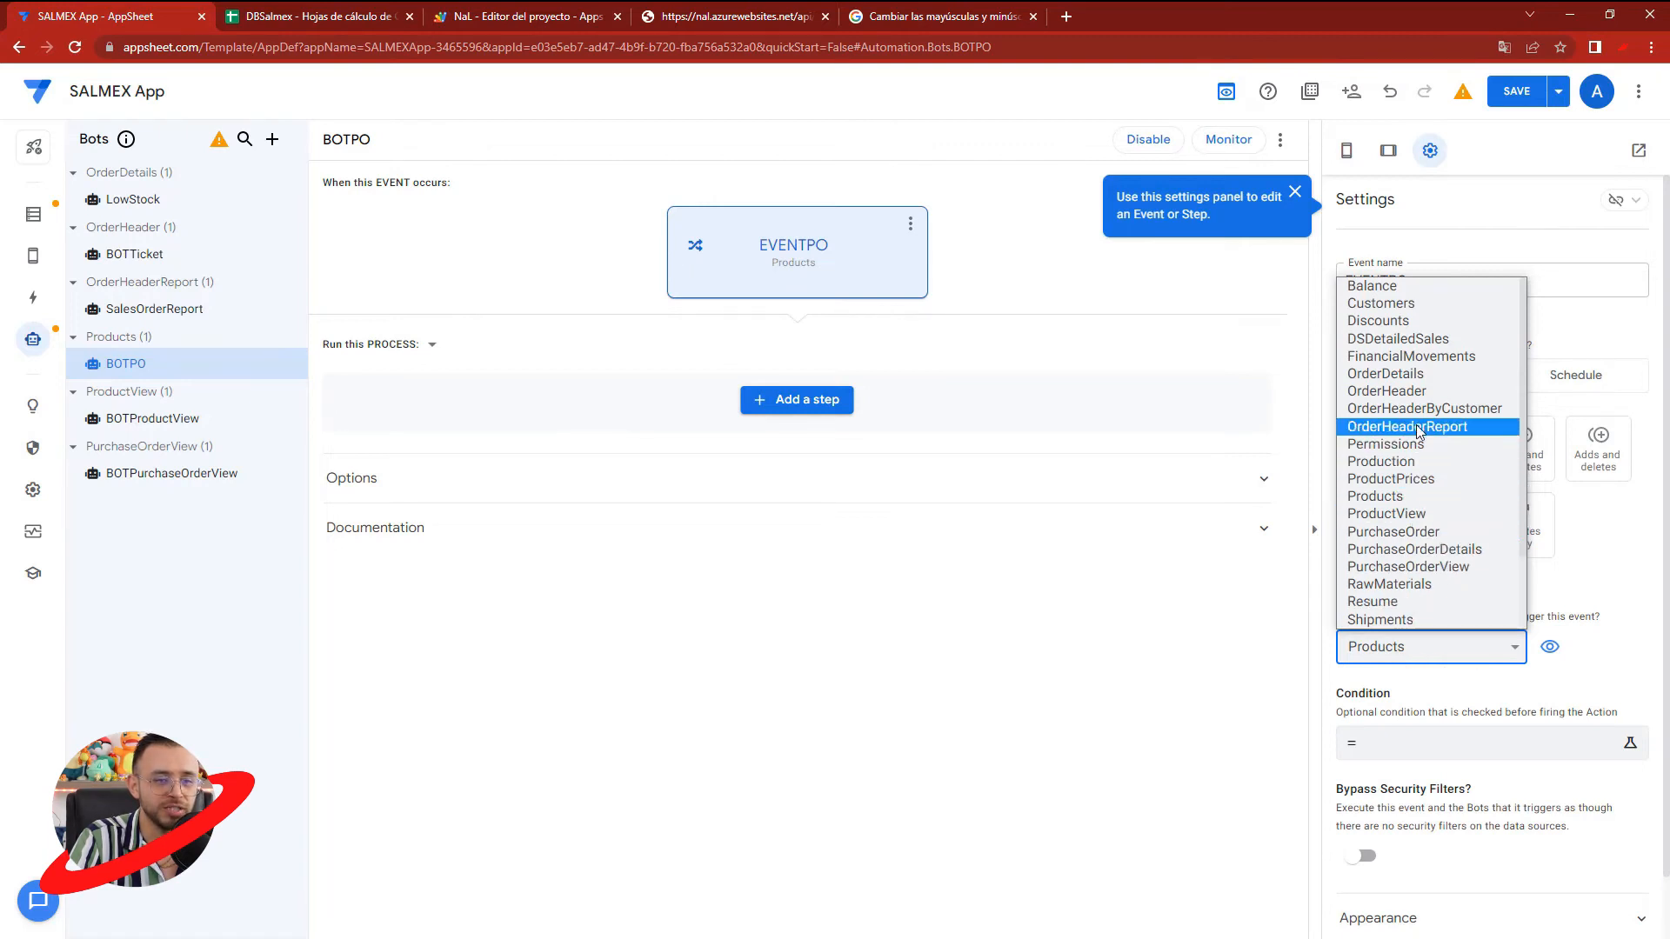
pyautogui.click(1411, 531)
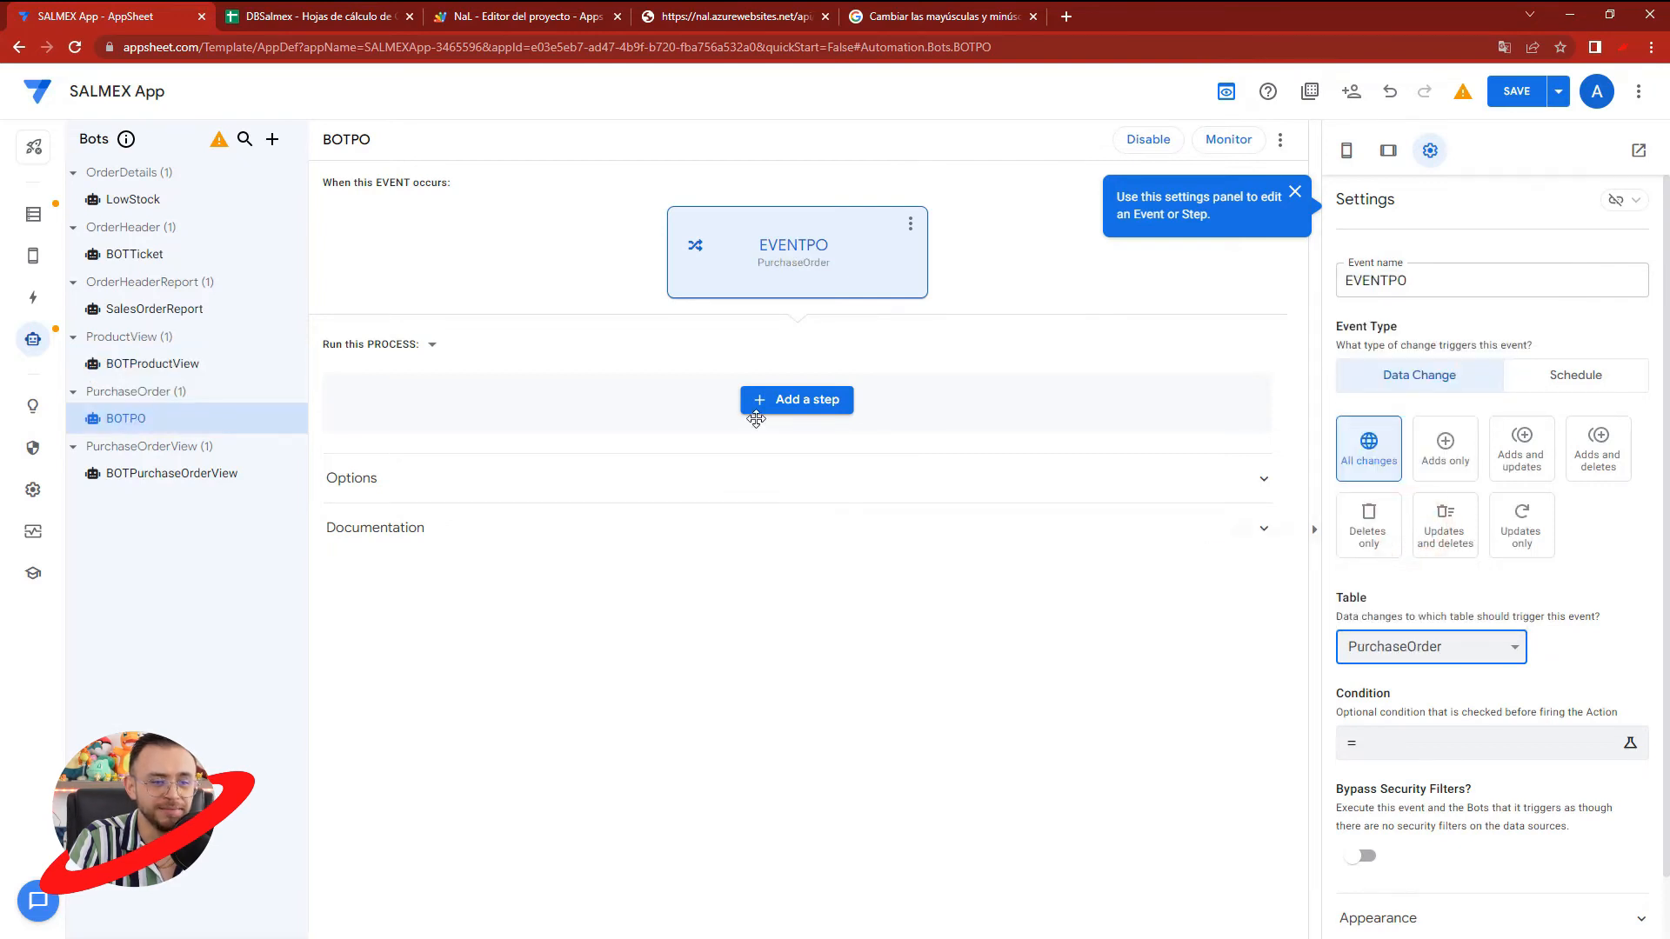
# - Add a custom step named STEPPO to the BOTPO process and make its task create a new file
pyautogui.click(807, 401)
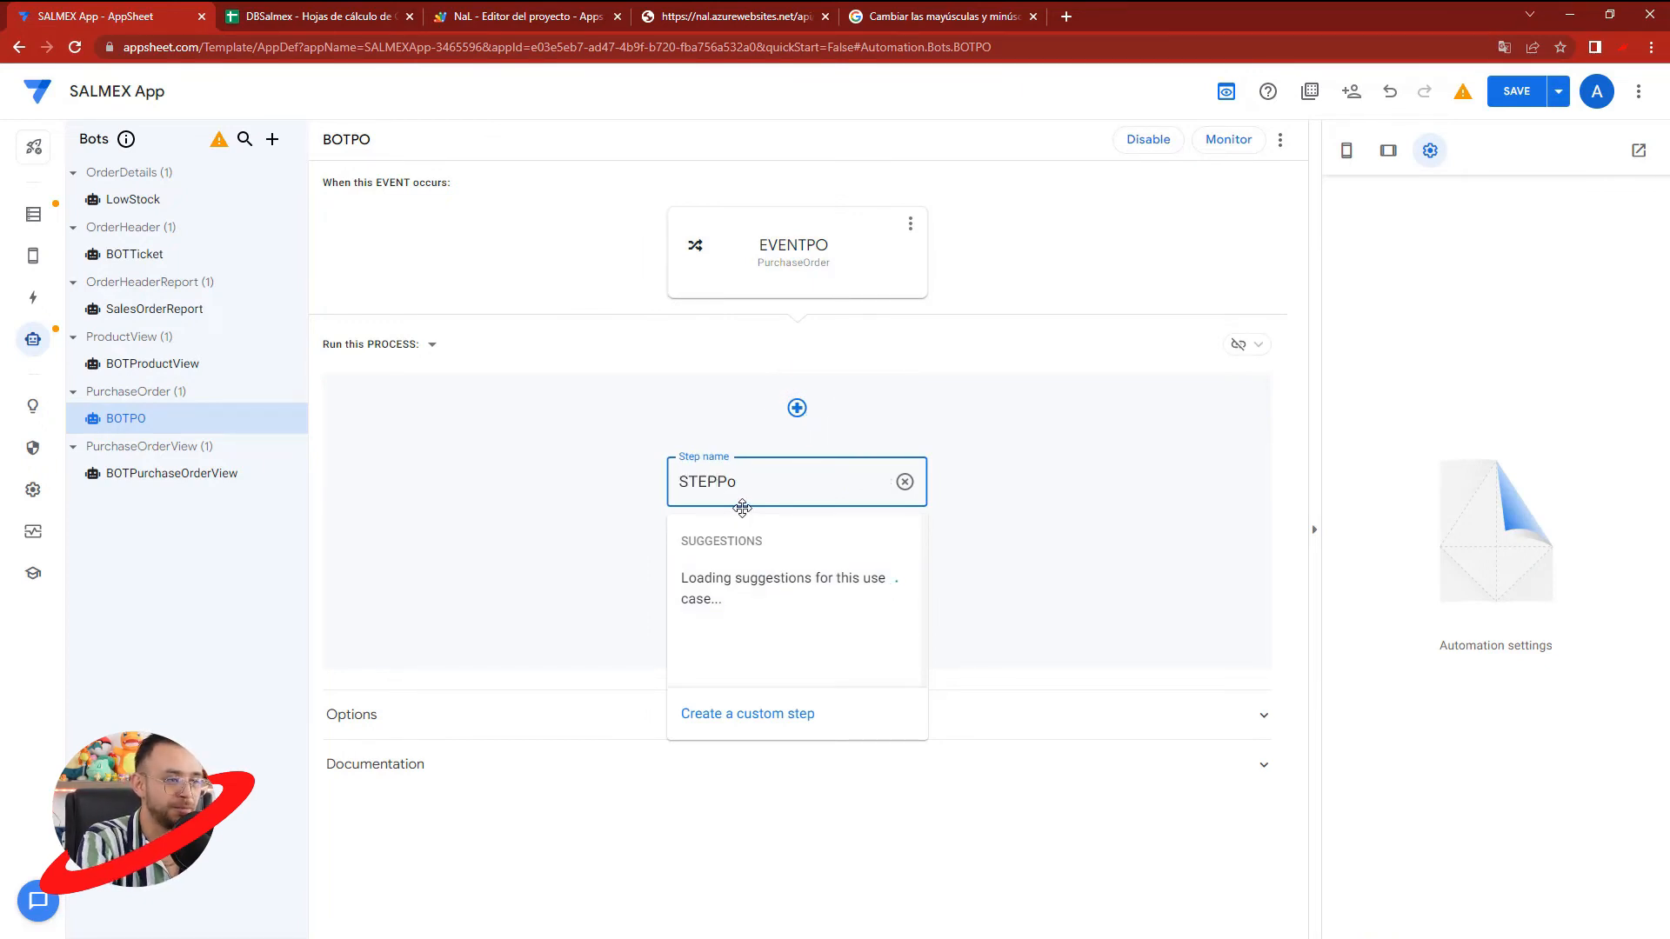
pyautogui.click(736, 716)
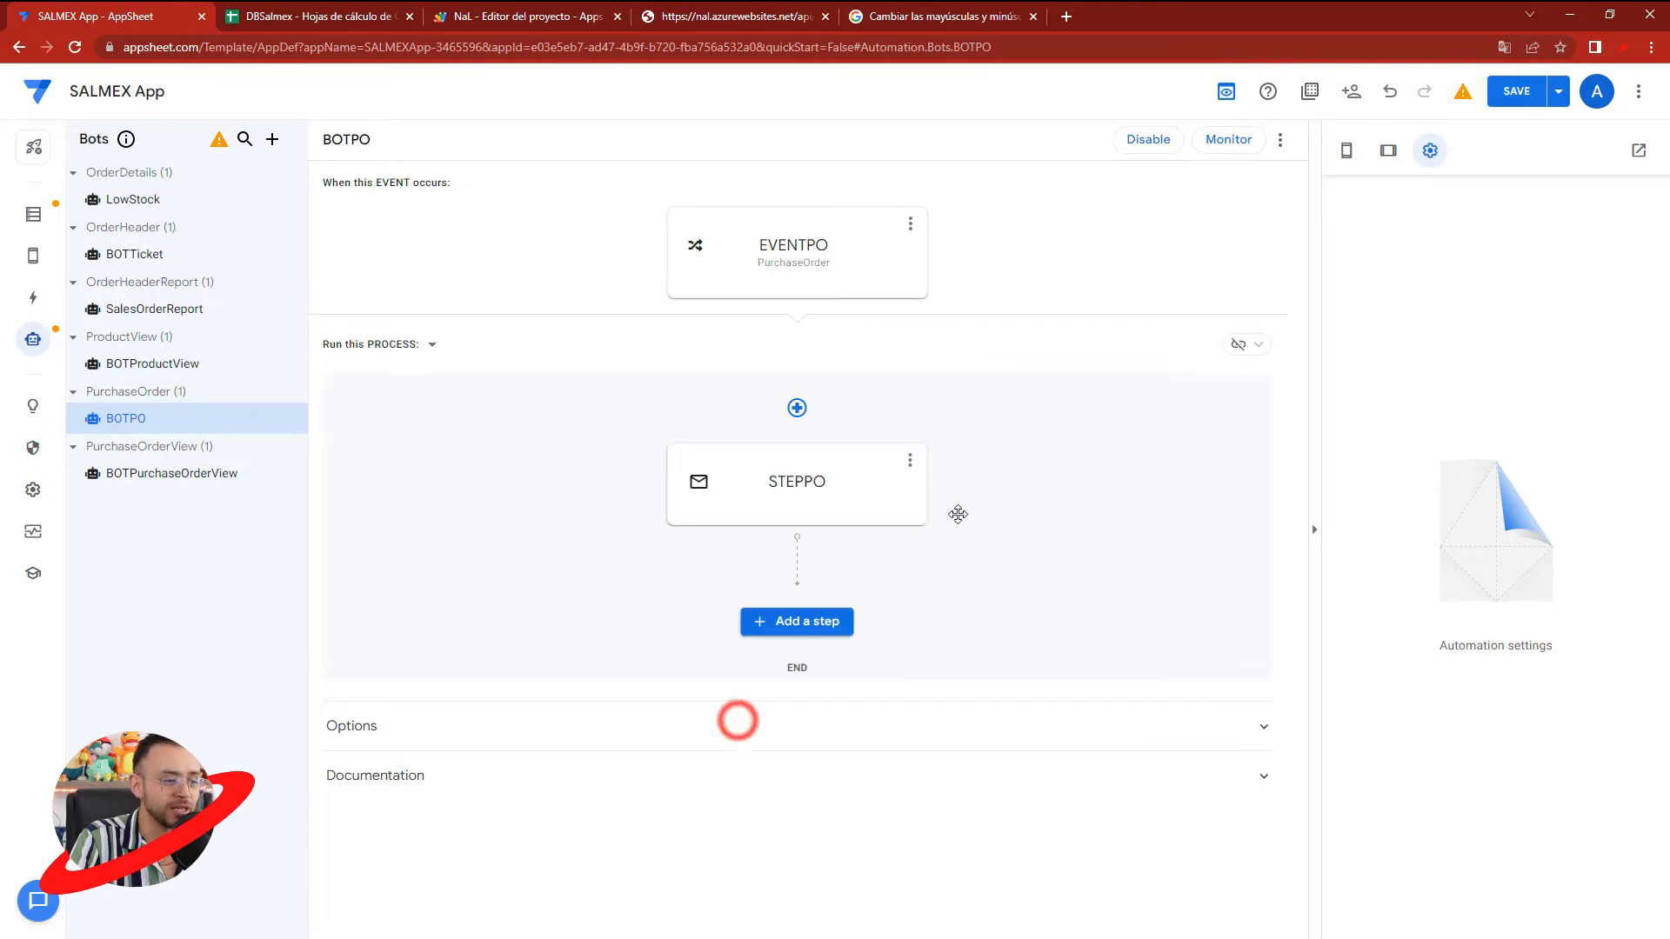
pyautogui.click(815, 474)
pyautogui.click(1372, 361)
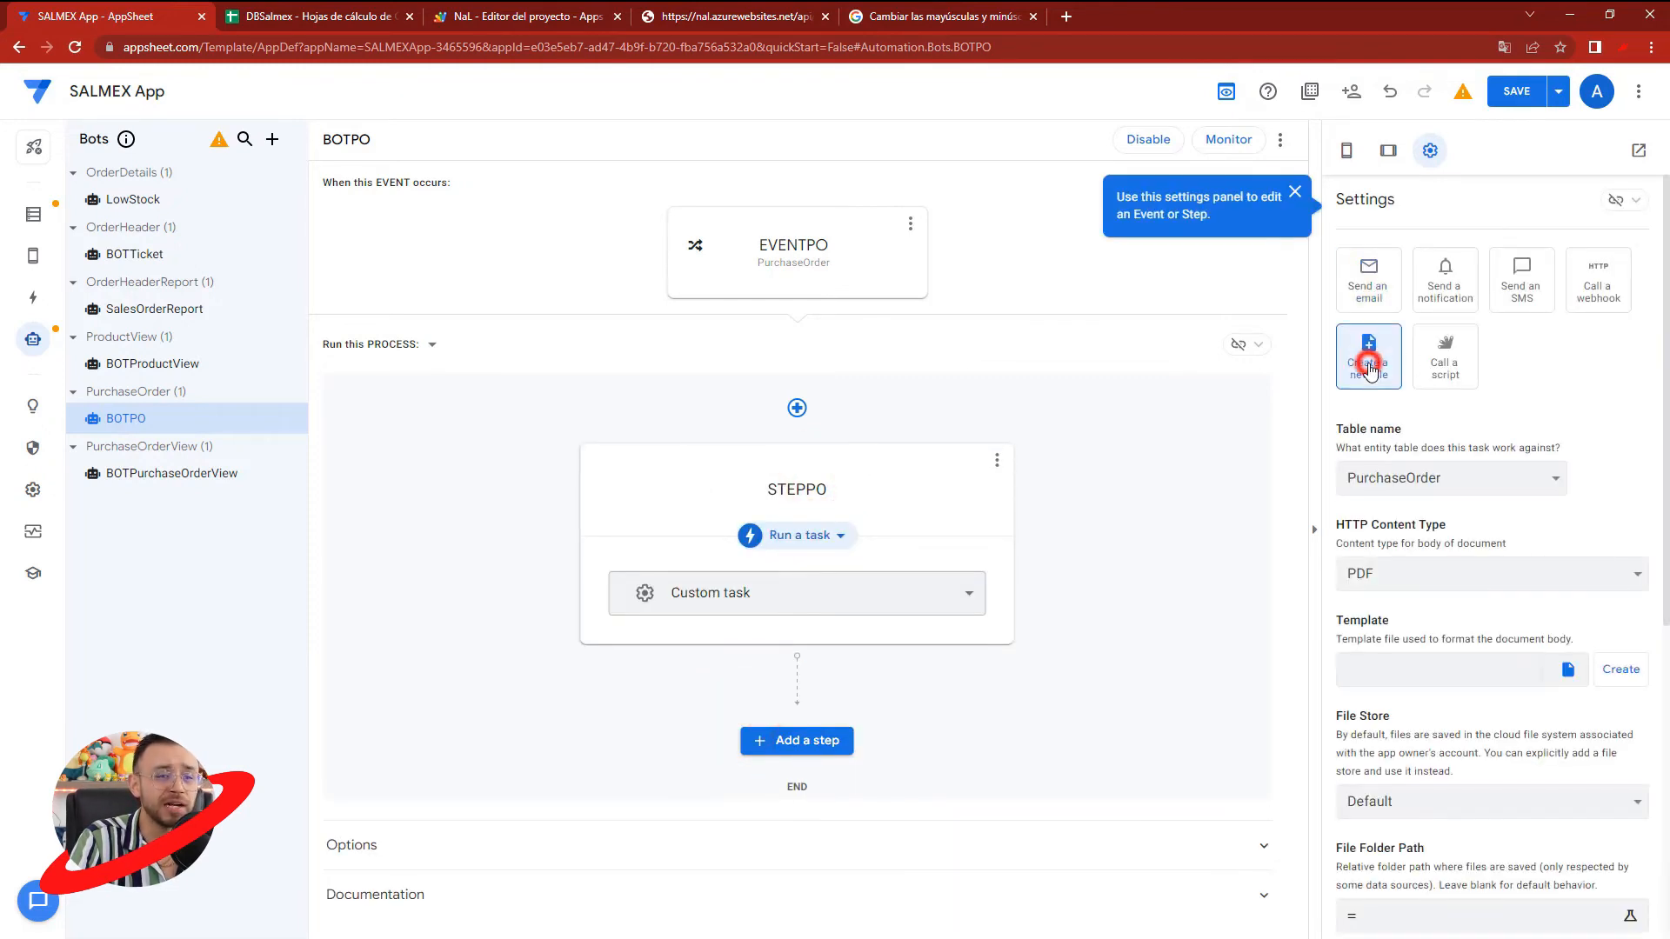
# - Create a body template for STEPPO's new-file task
pyautogui.scroll(-1, 1617, 565)
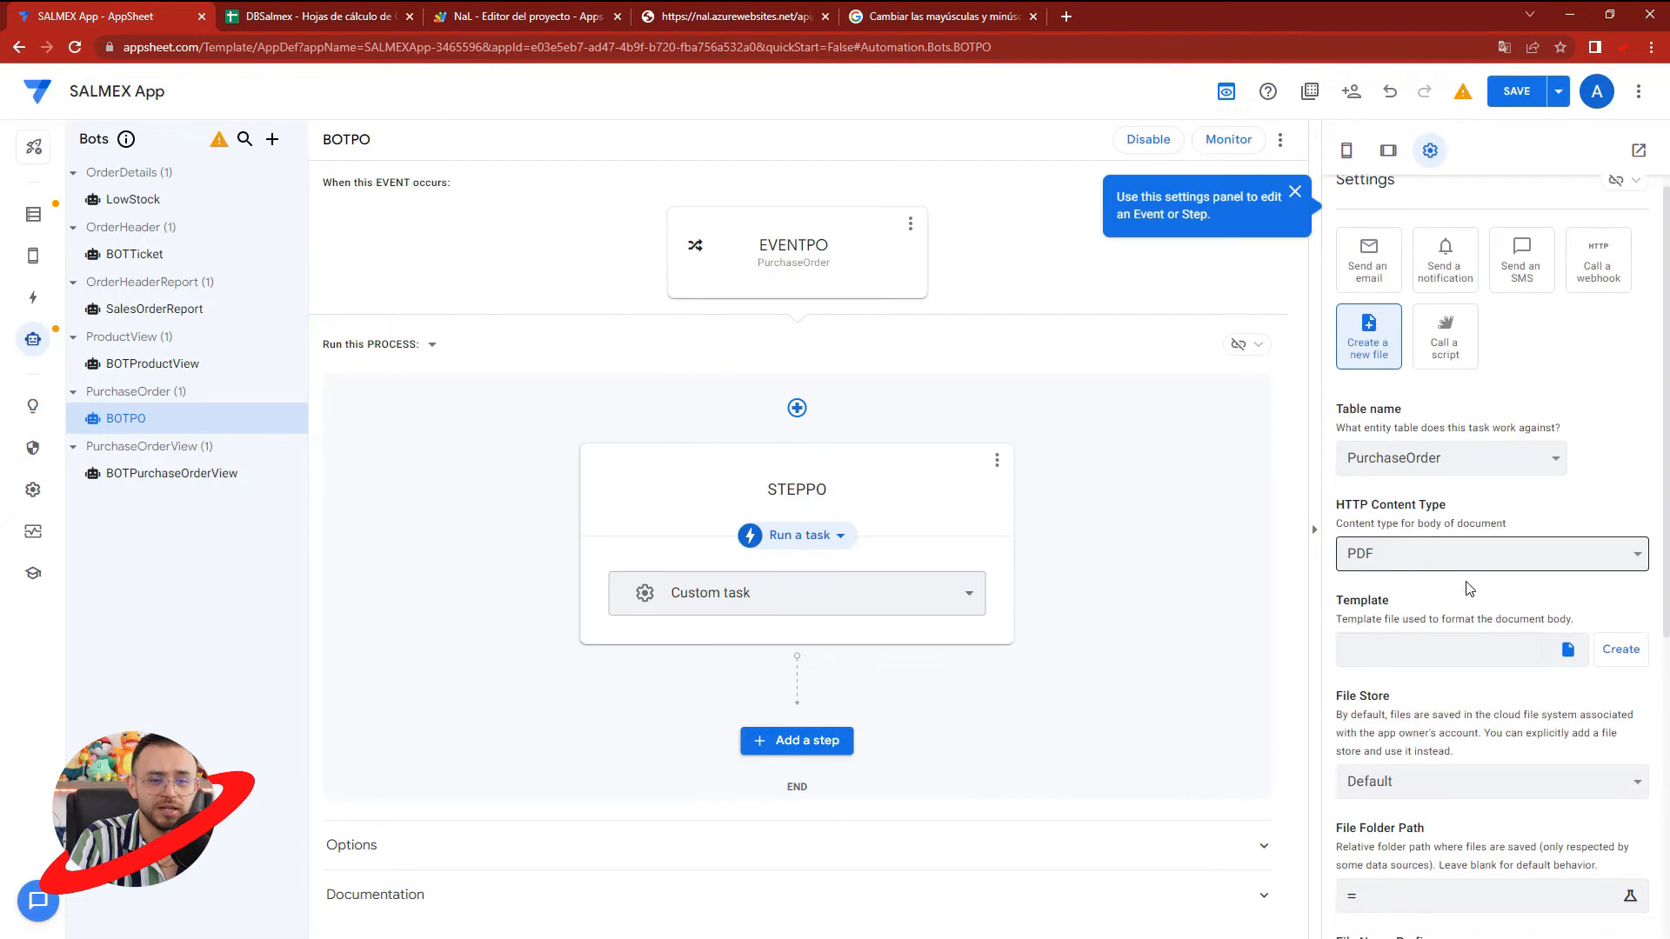
pyautogui.scroll(-1, 1436, 640)
pyautogui.click(1602, 498)
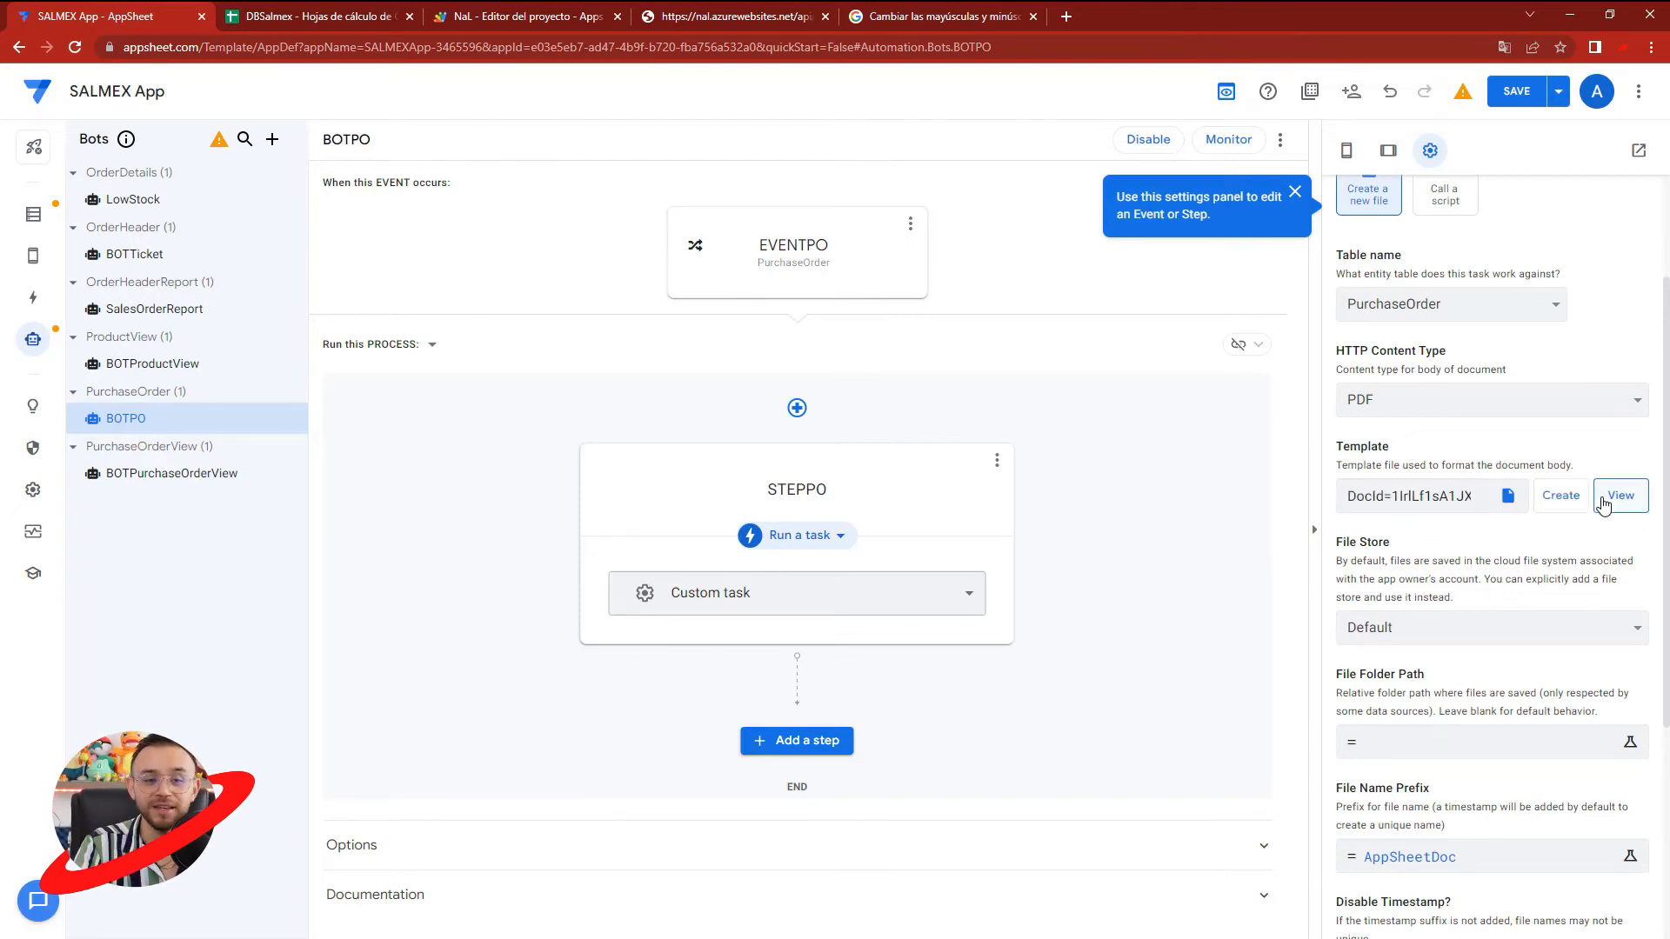
# - Open the generated template in Google Docs and check its TotalEnLetraAS and TotalEnLetraNT placeholders
pyautogui.click(1614, 496)
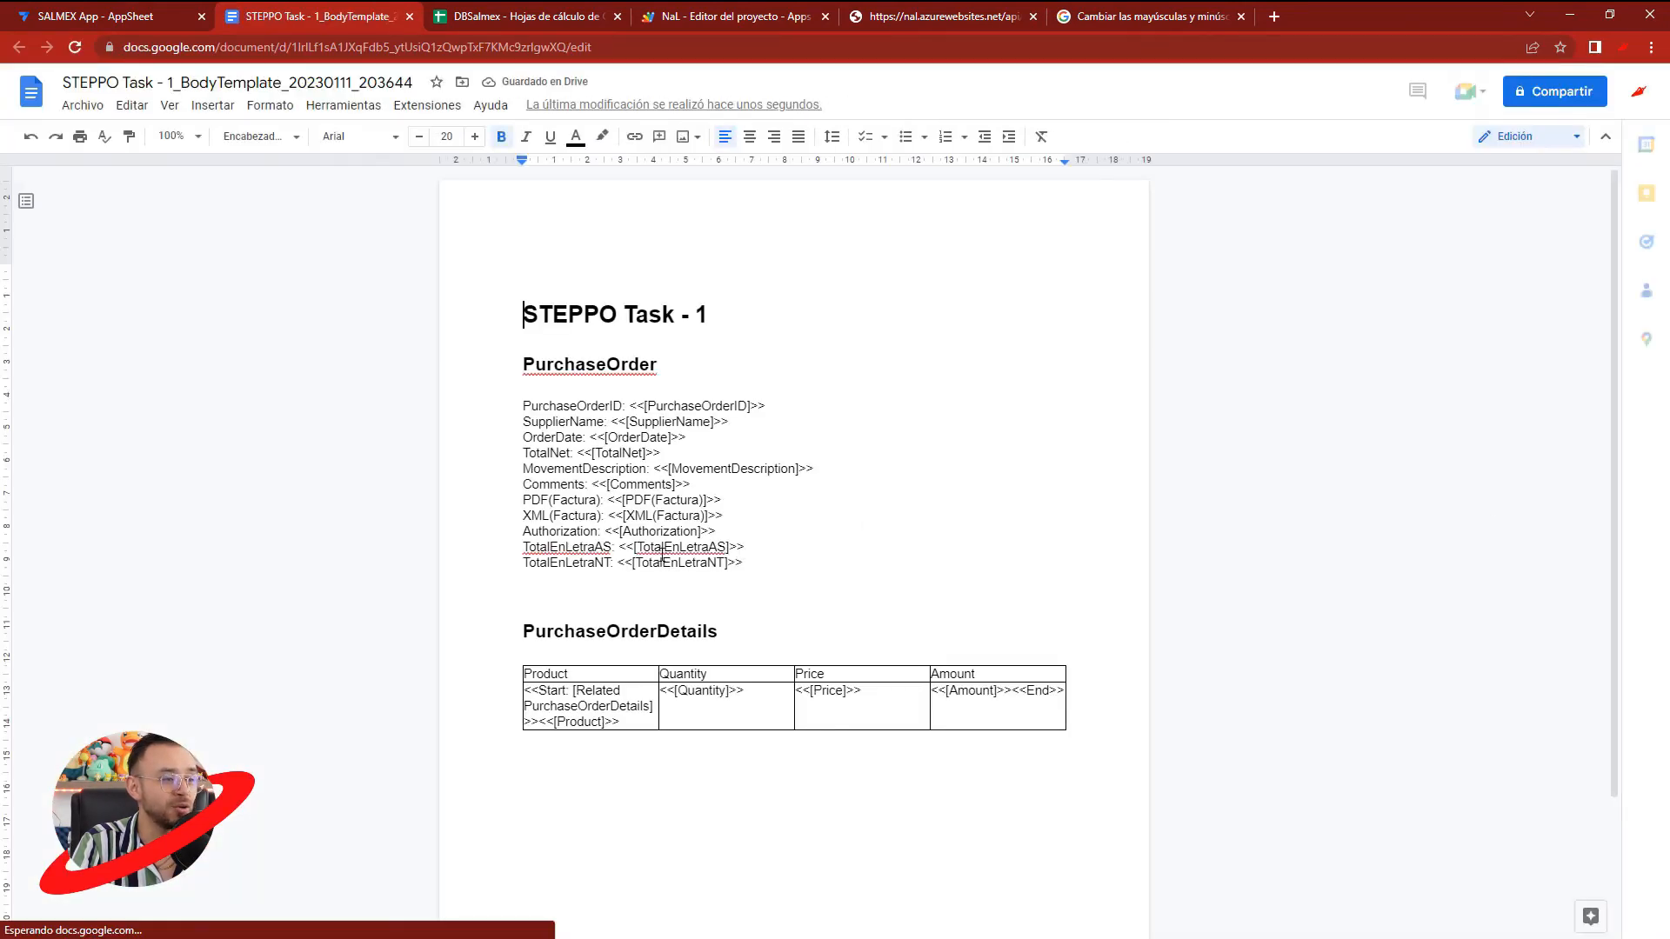
pyautogui.moveTo(657, 548); pyautogui.dragTo(728, 548)
pyautogui.click(728, 561)
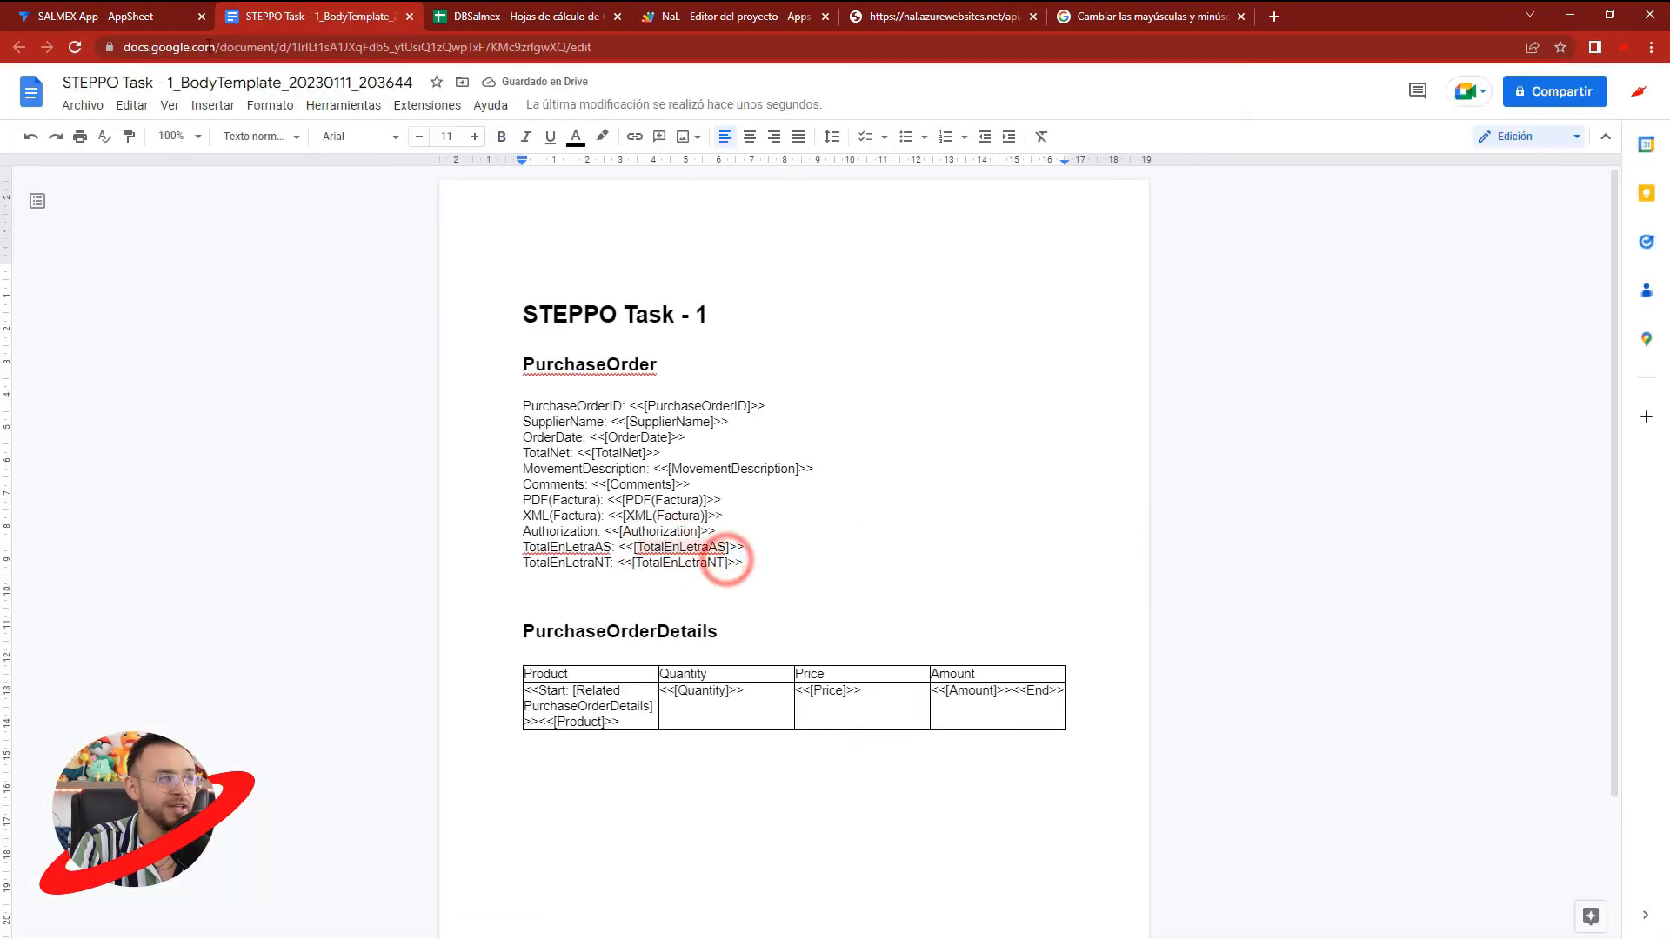
# - Return to the AppSheet editor and save the app with the BOTPO automation
pyautogui.click(96, 12)
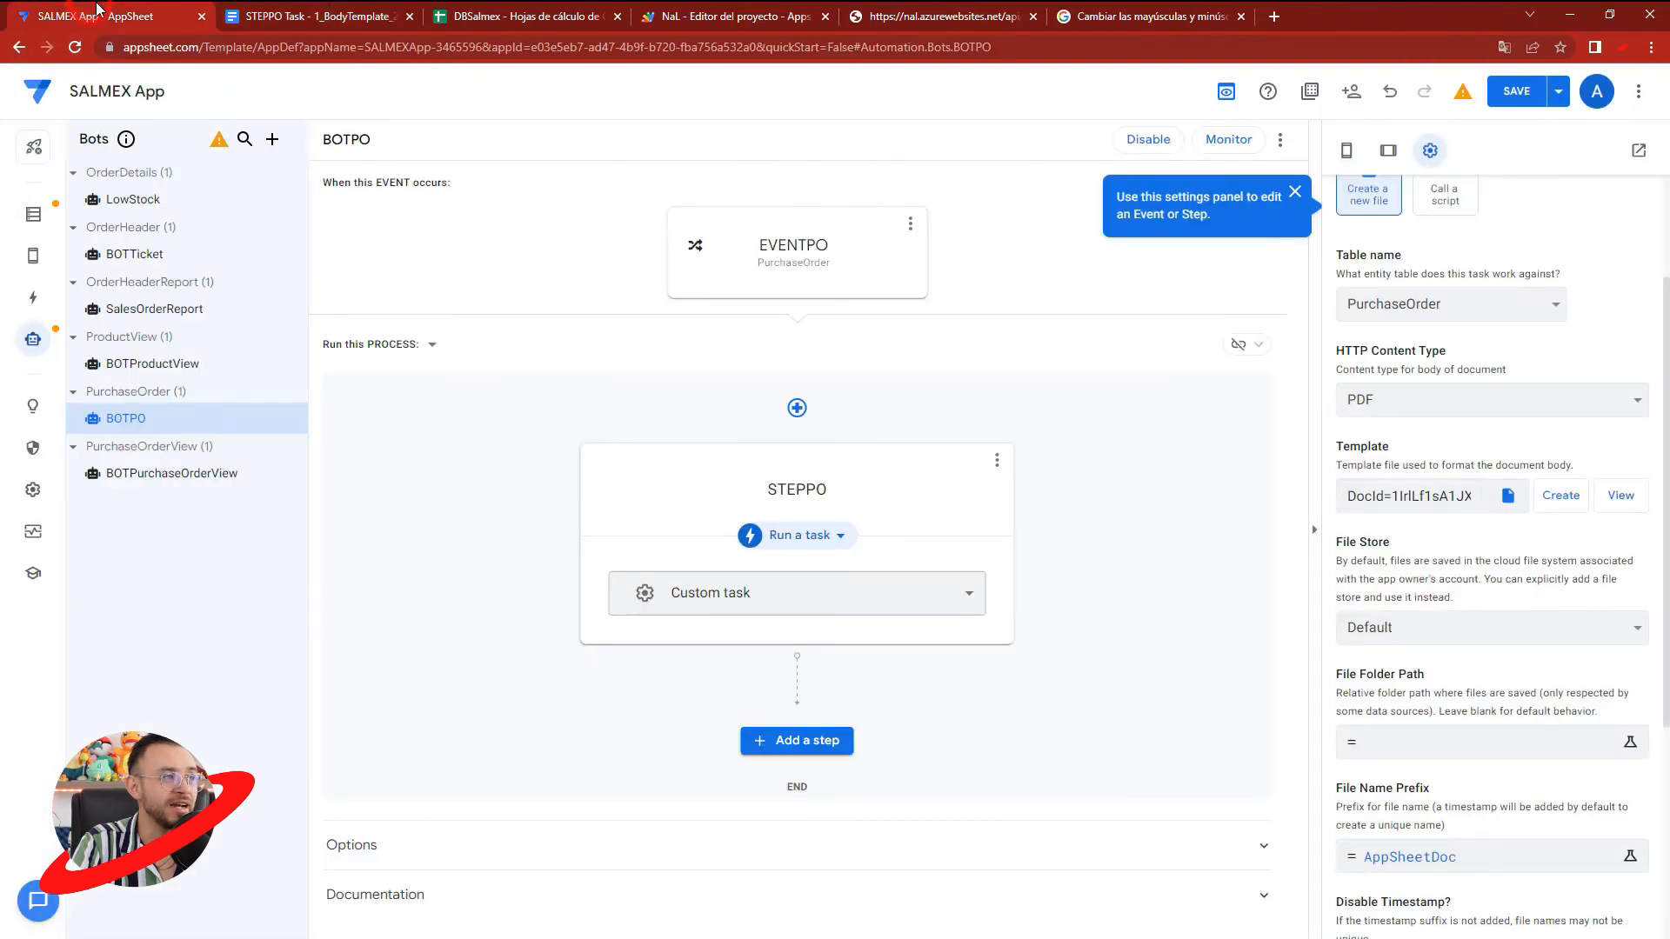
pyautogui.click(1509, 96)
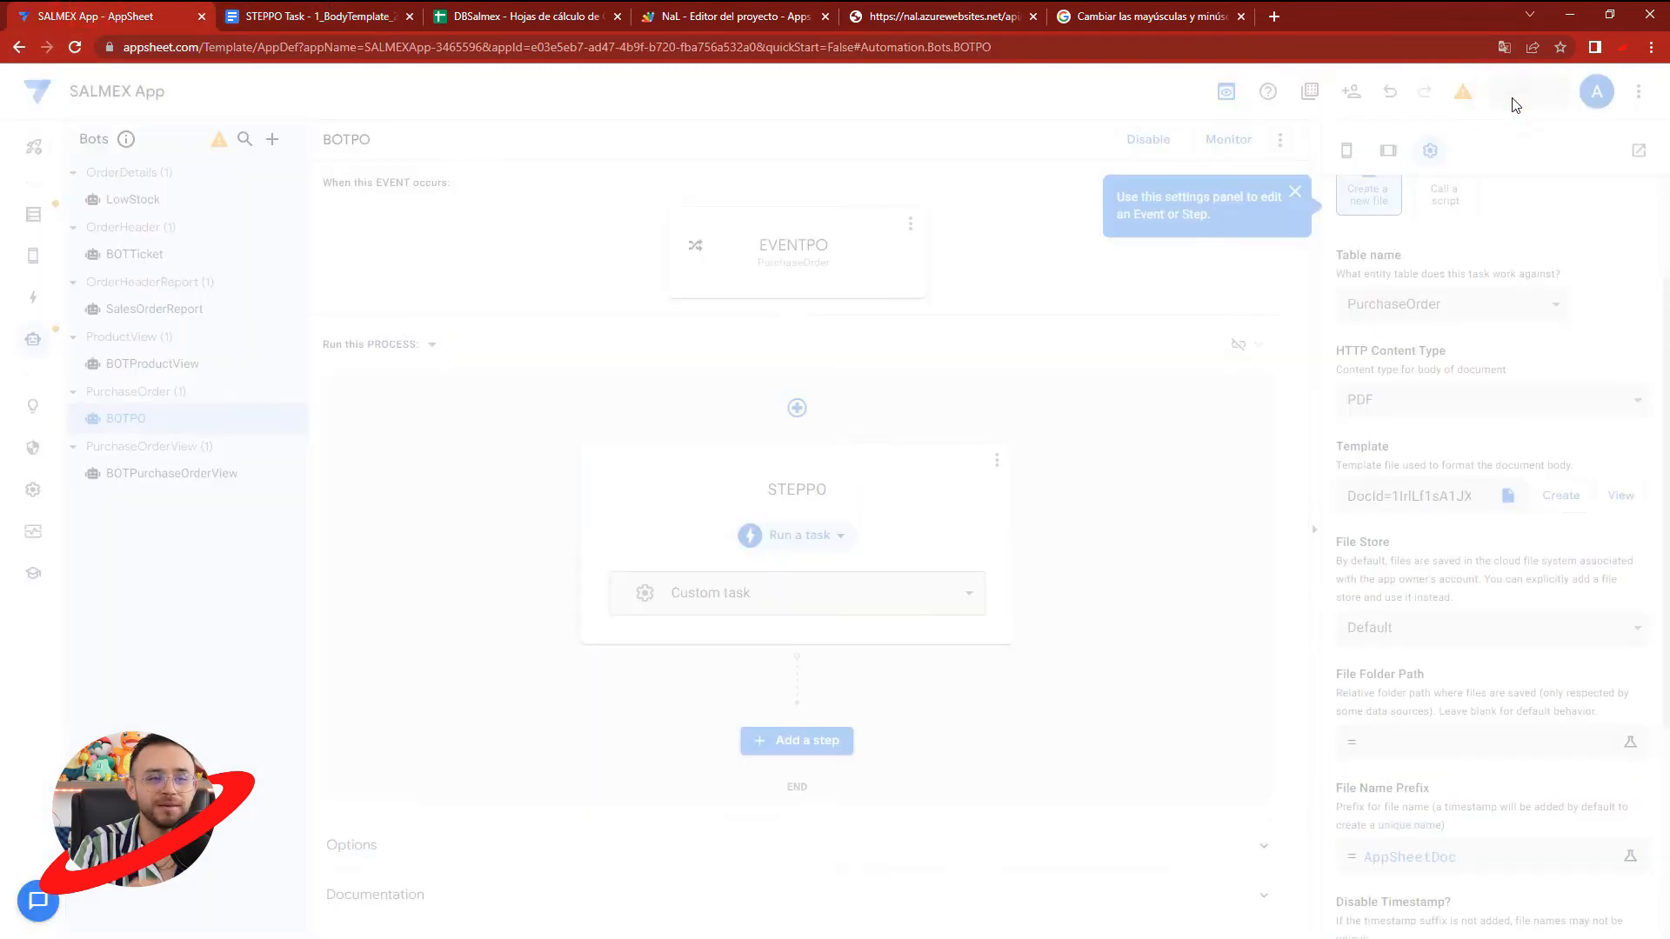
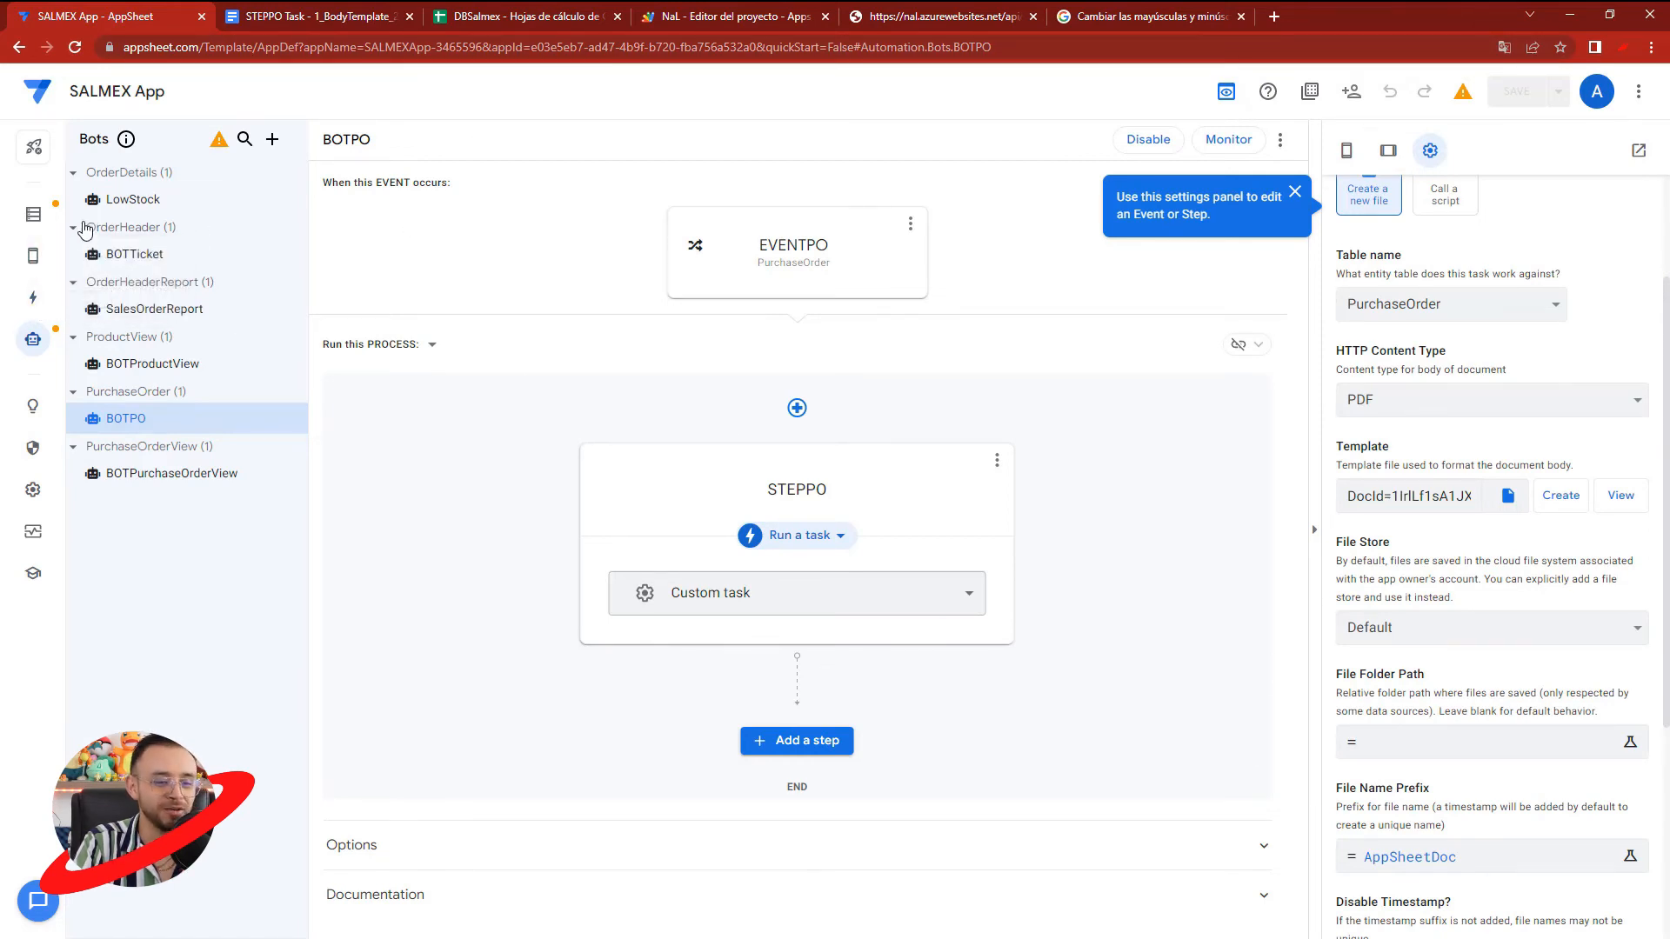
# - Start a new purchase order in the app preview with supplier Proveedor de mercado and movement description EFECTIVO
pyautogui.click(33, 214)
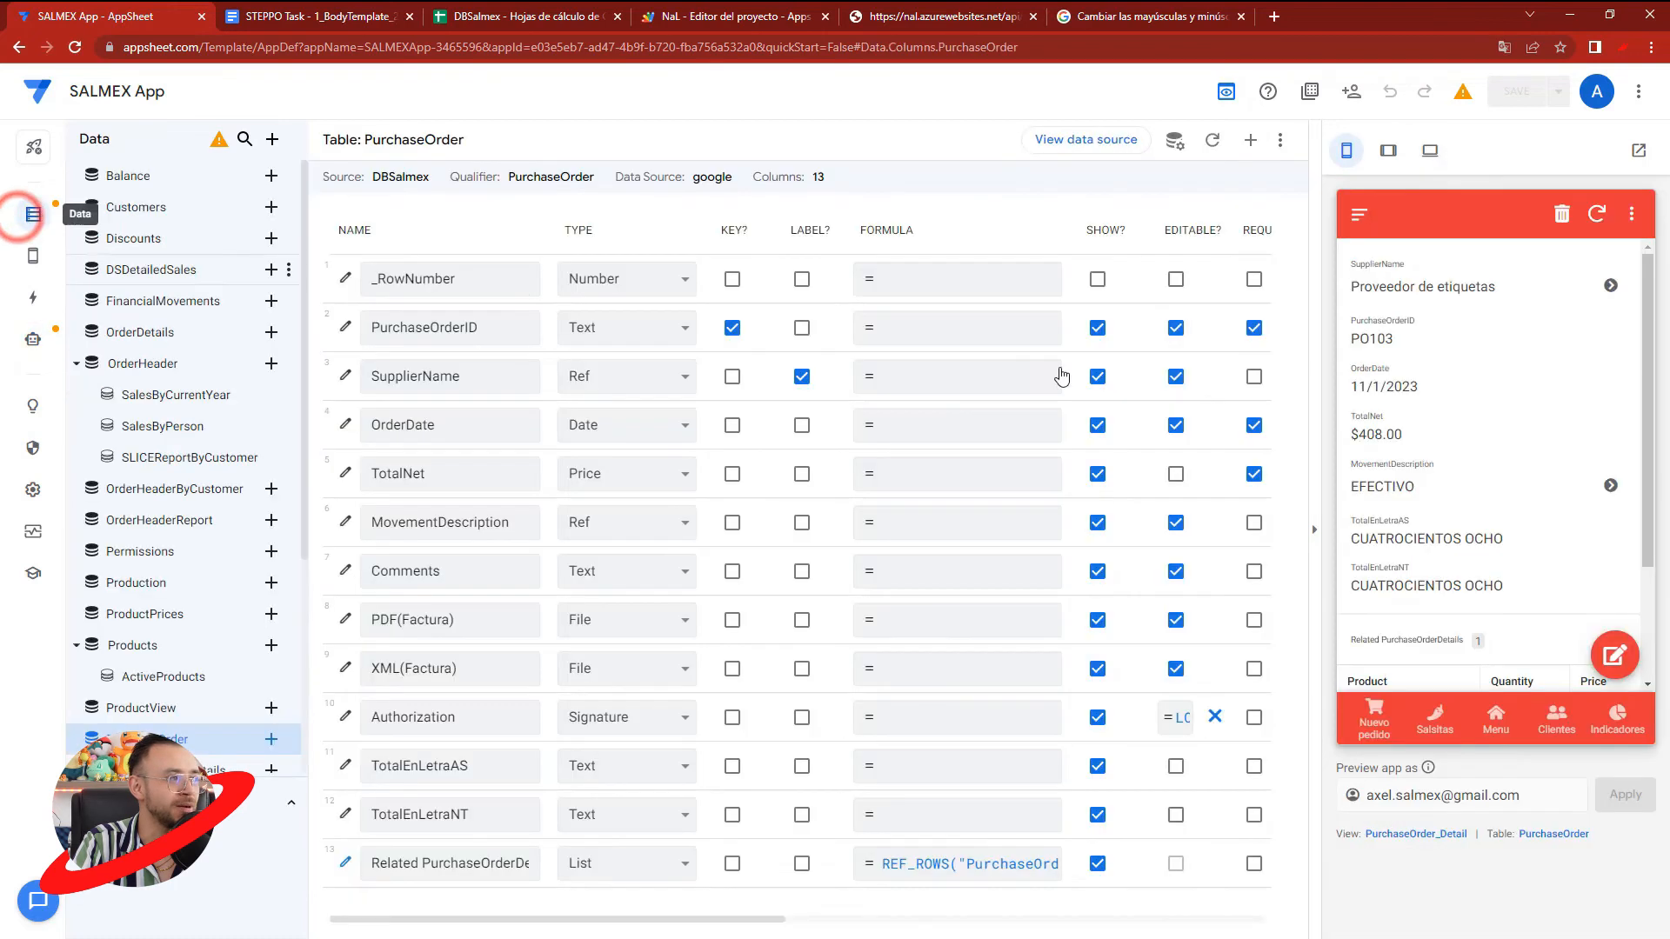
pyautogui.click(1483, 725)
pyautogui.click(1422, 534)
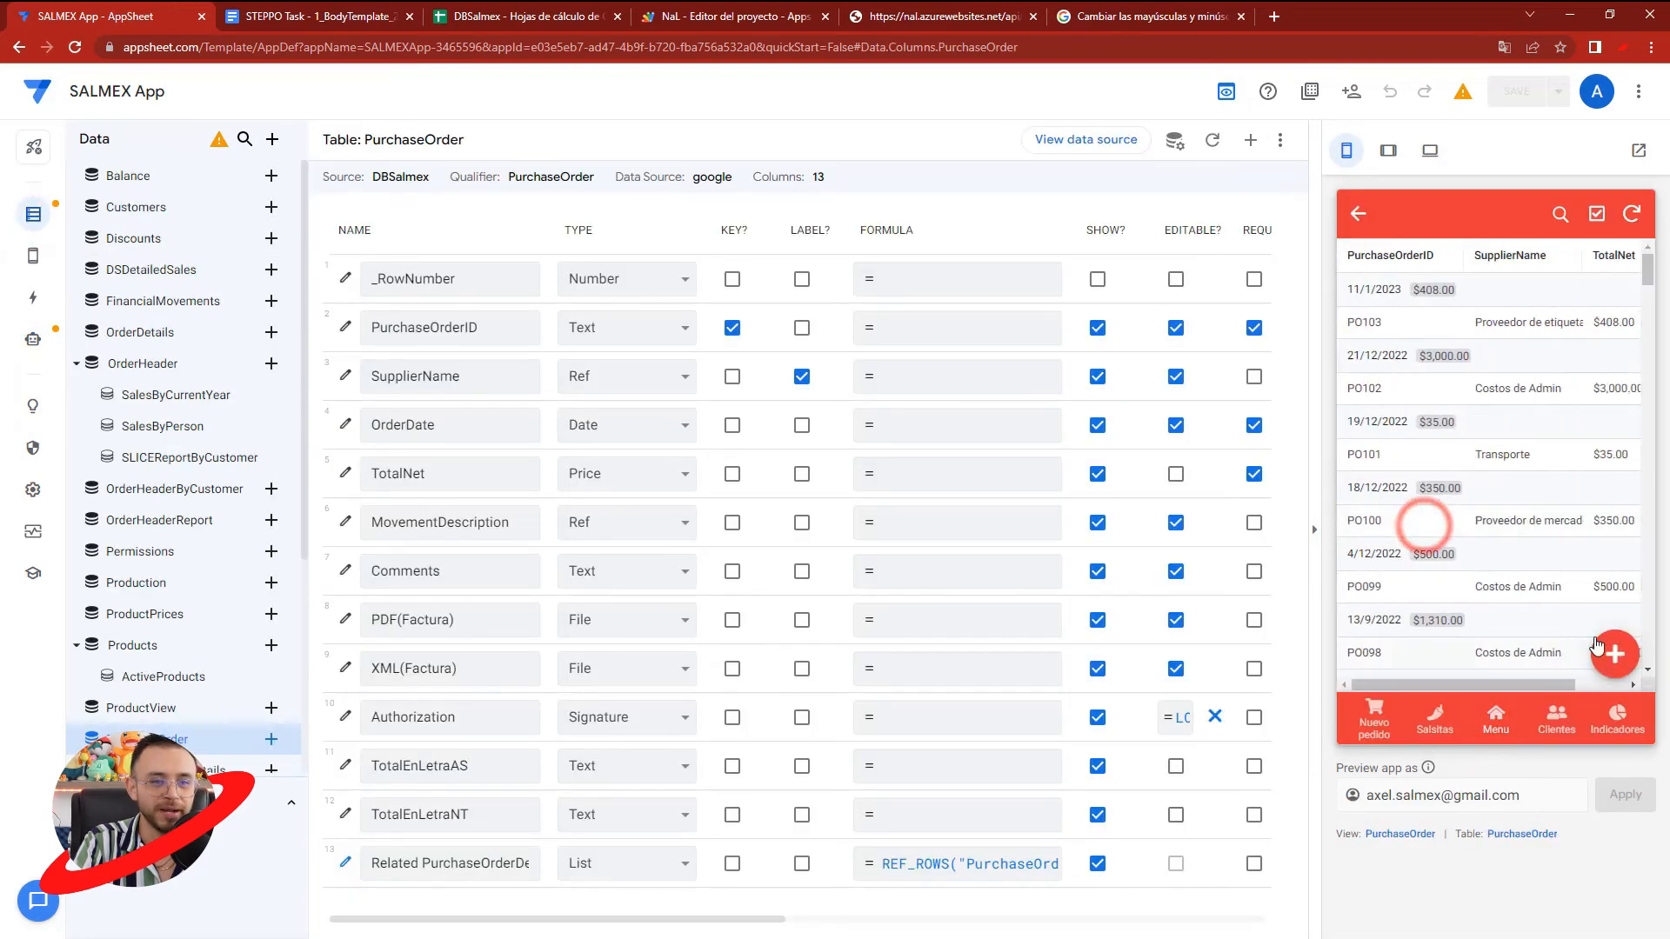
pyautogui.click(1597, 645)
pyautogui.click(1426, 407)
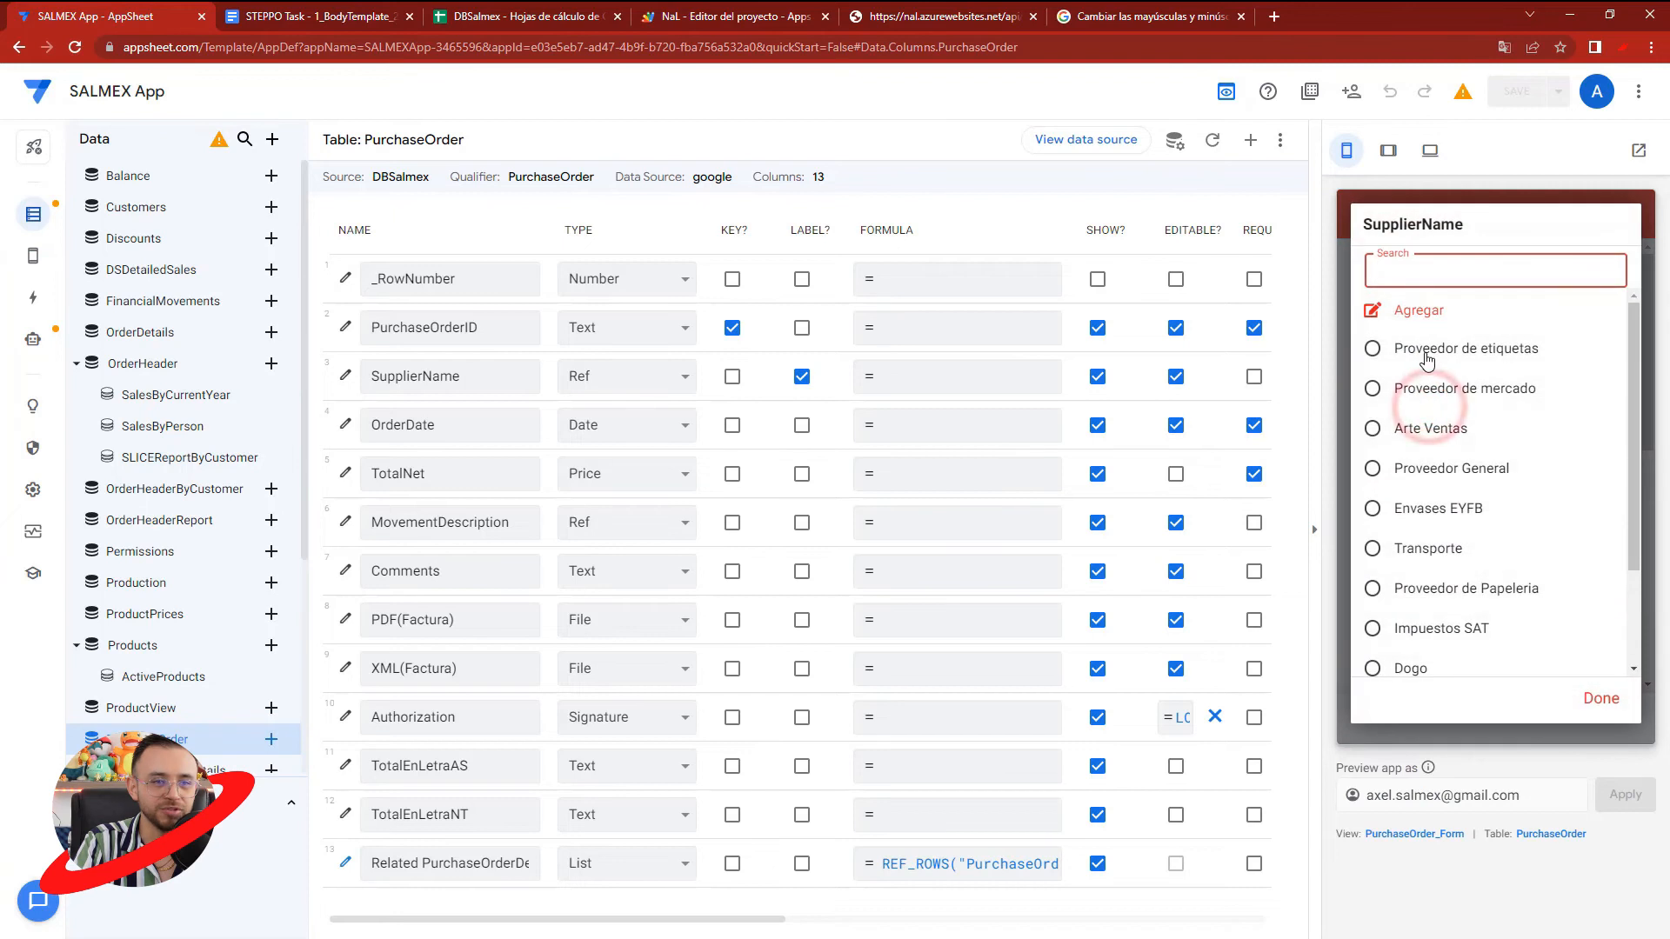
pyautogui.click(1427, 388)
pyautogui.click(1444, 576)
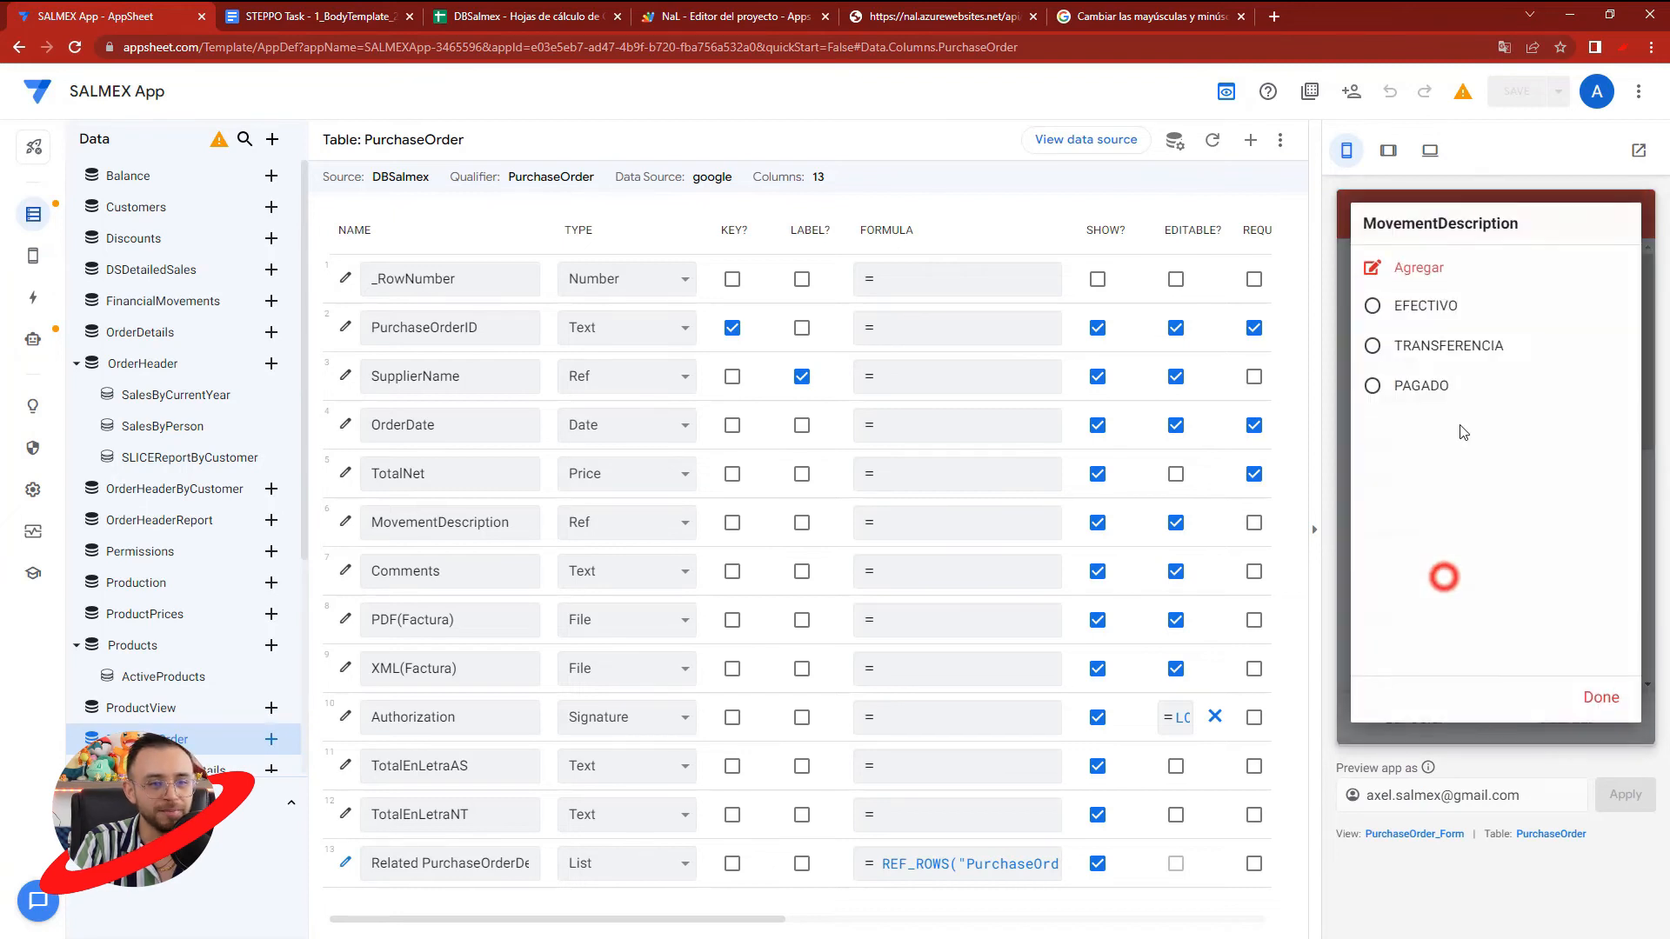
pyautogui.click(1424, 315)
pyautogui.scroll(-7, 1459, 580)
# - Add a detail line to the purchase order for product MERCADO with quantity 1 and price 250
pyautogui.click(1484, 648)
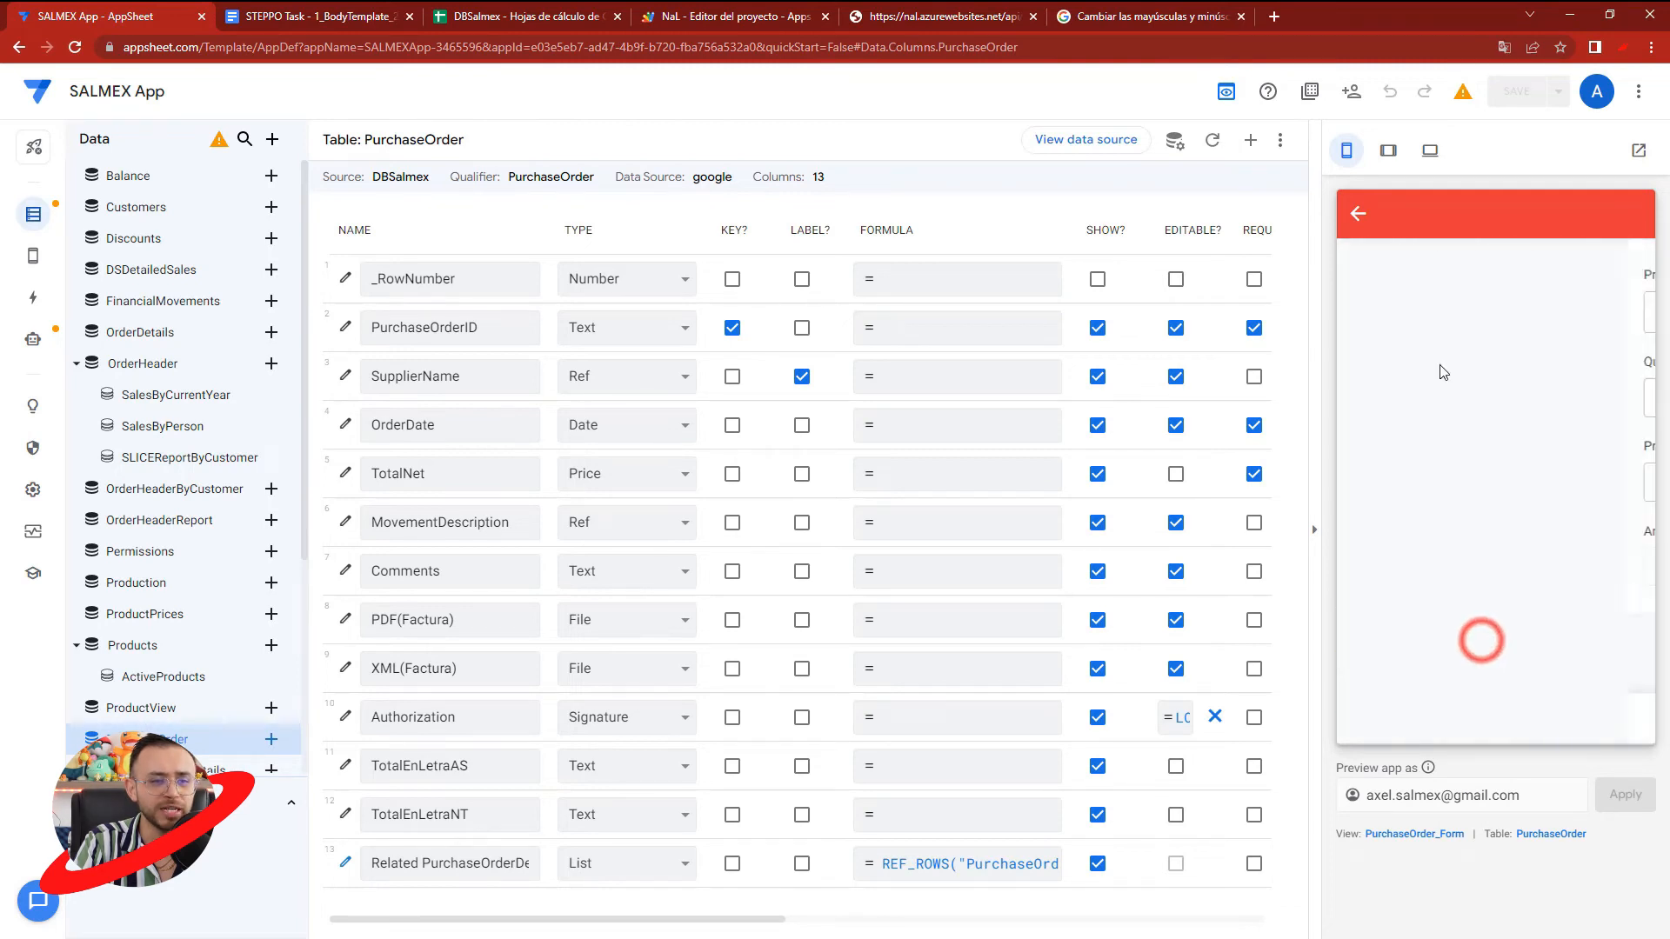
pyautogui.click(1483, 315)
pyautogui.scroll(-3, 1420, 470)
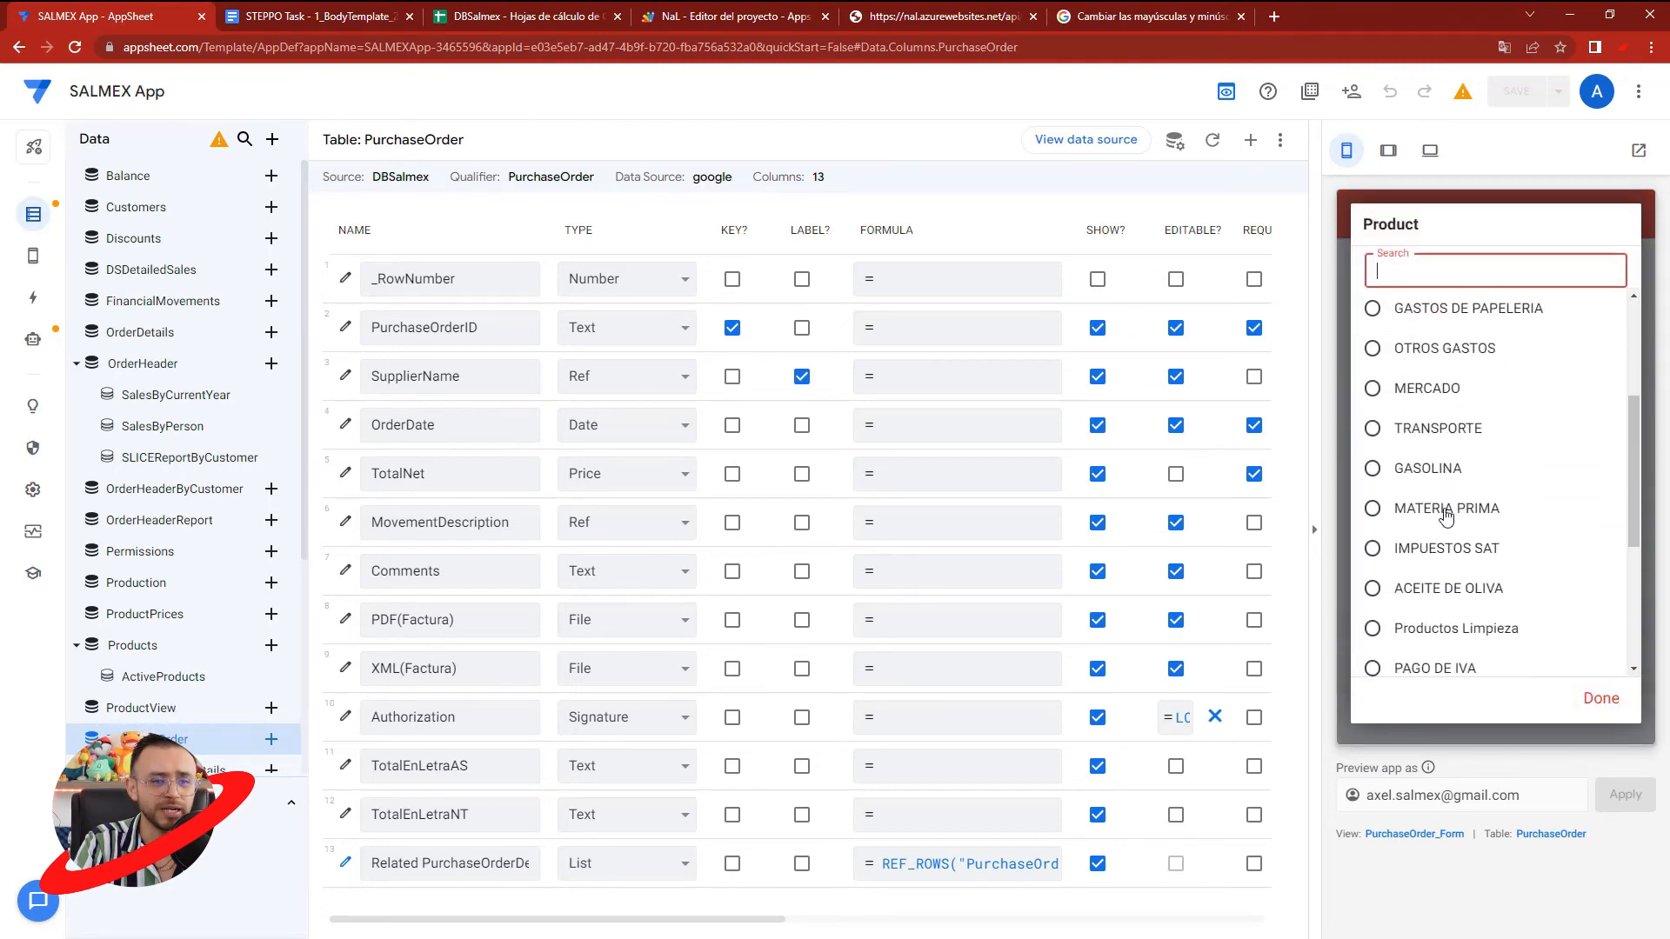
pyautogui.click(1420, 363)
pyautogui.click(1403, 400)
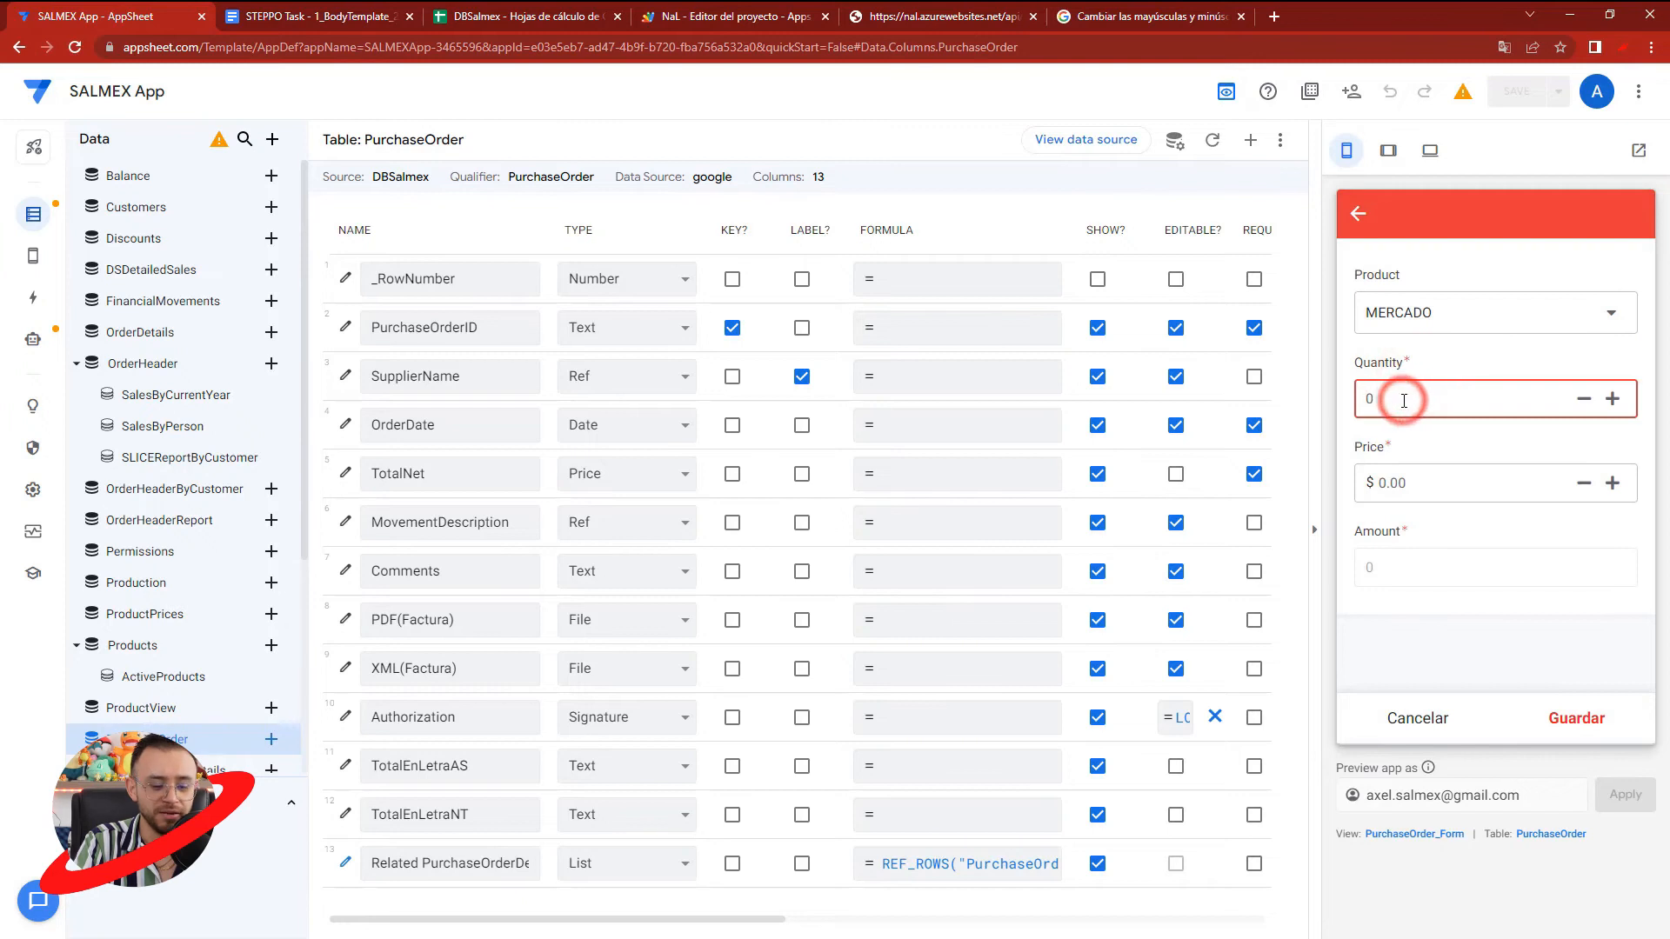
pyautogui.click(1445, 520)
pyautogui.doubleClick(1414, 398)
pyautogui.click(1427, 485)
pyautogui.write('25')
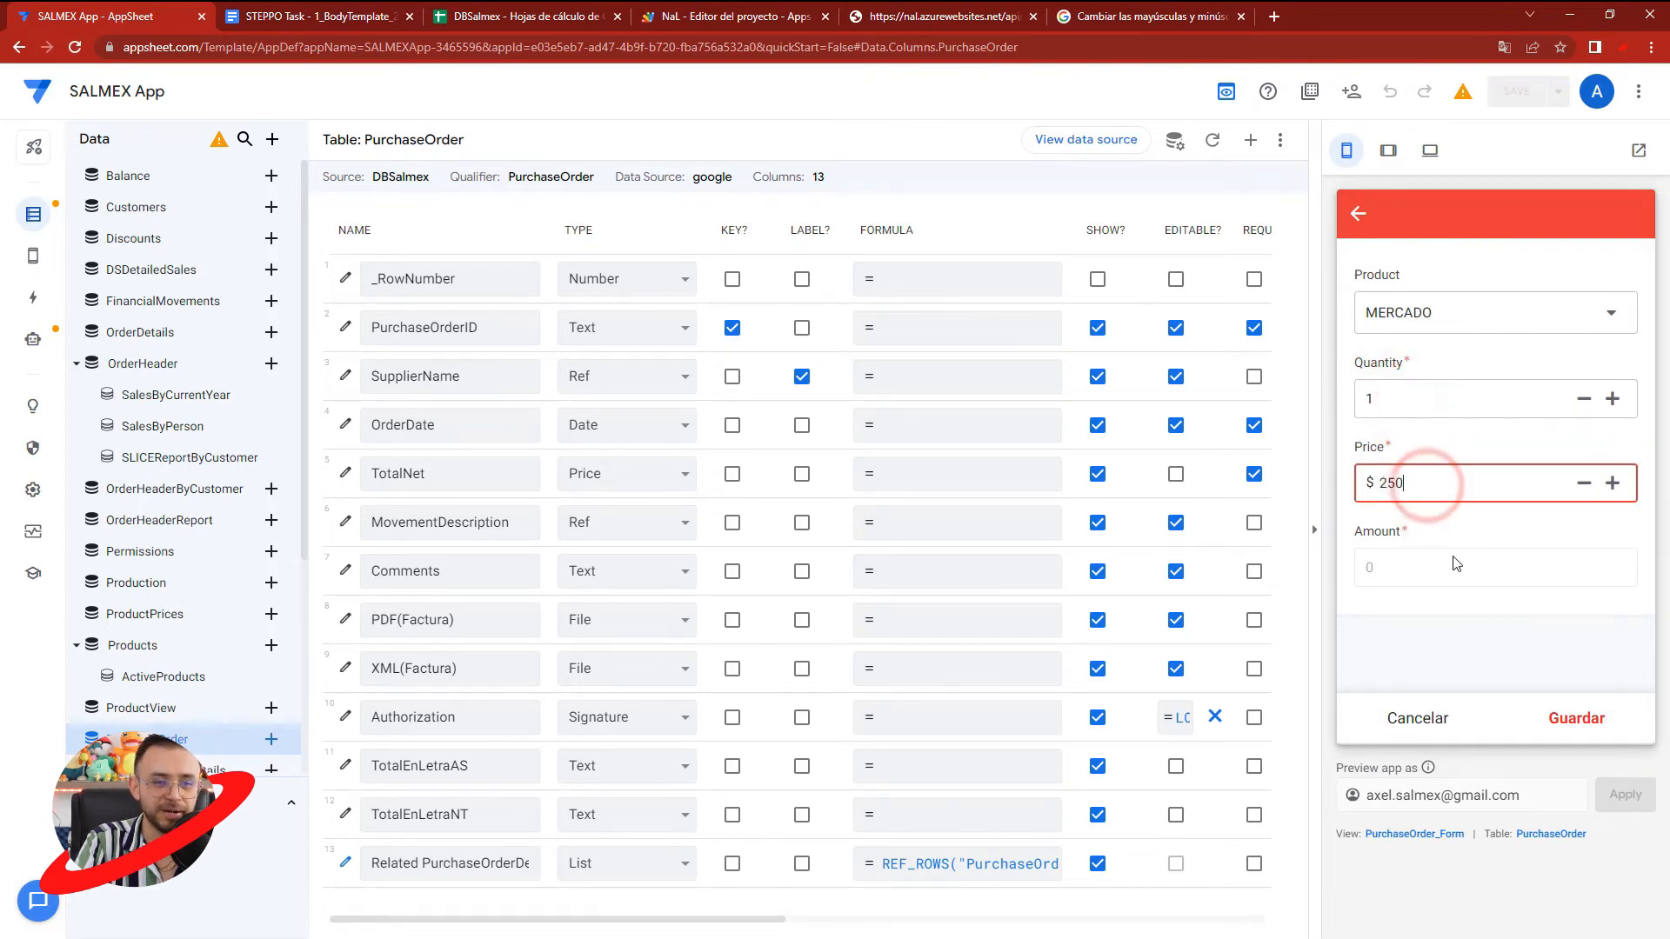
pyautogui.click(1576, 717)
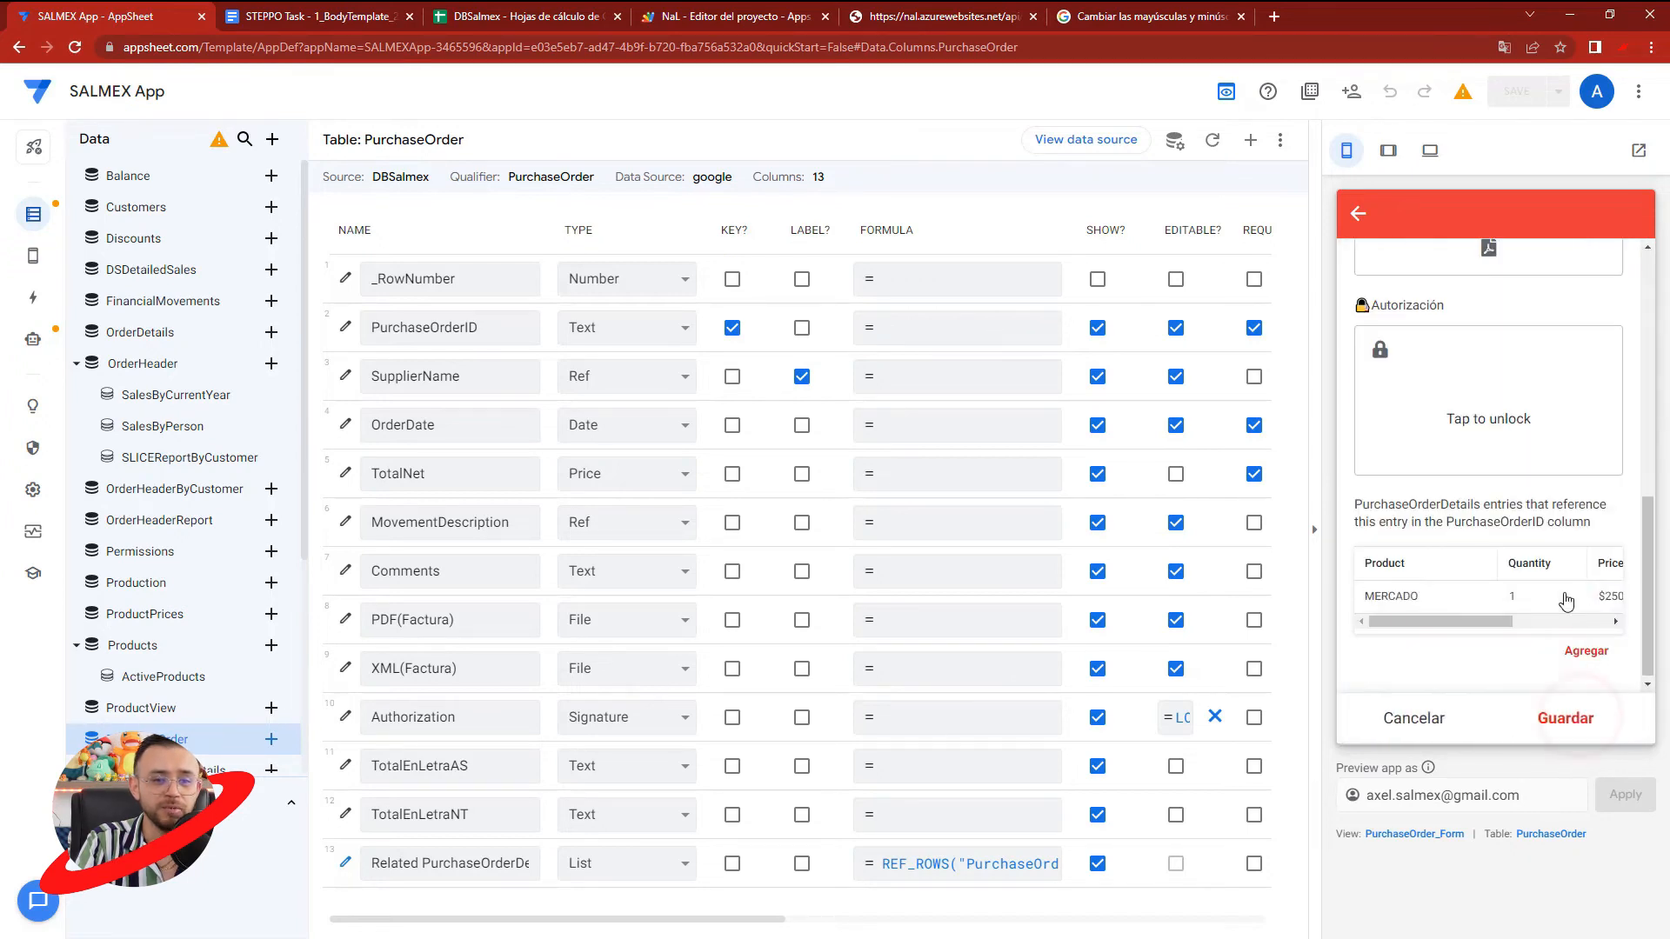
# - Add a second detail line for MATERIA PRIMA with quantity 2 and its price, and save the purchase order
pyautogui.click(1586, 652)
pyautogui.click(1440, 311)
pyautogui.scroll(-3, 1452, 559)
pyautogui.scroll(-1, 1452, 558)
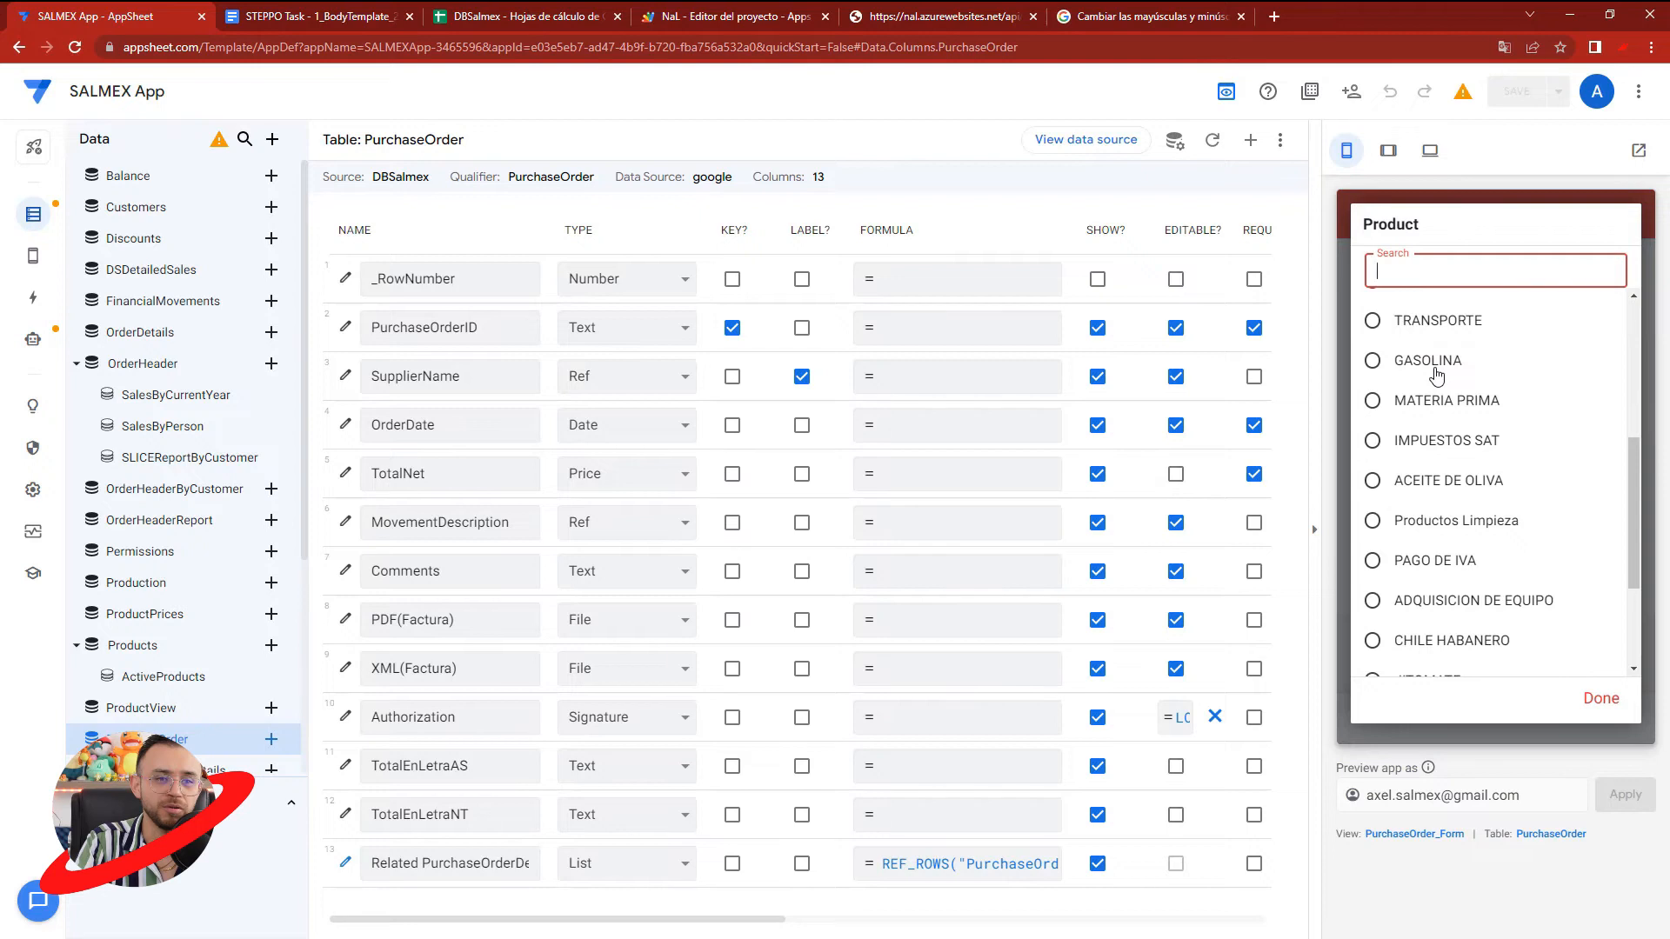
pyautogui.click(1434, 400)
pyautogui.click(1431, 399)
pyautogui.write('2')
pyautogui.click(1413, 482)
pyautogui.write('2')
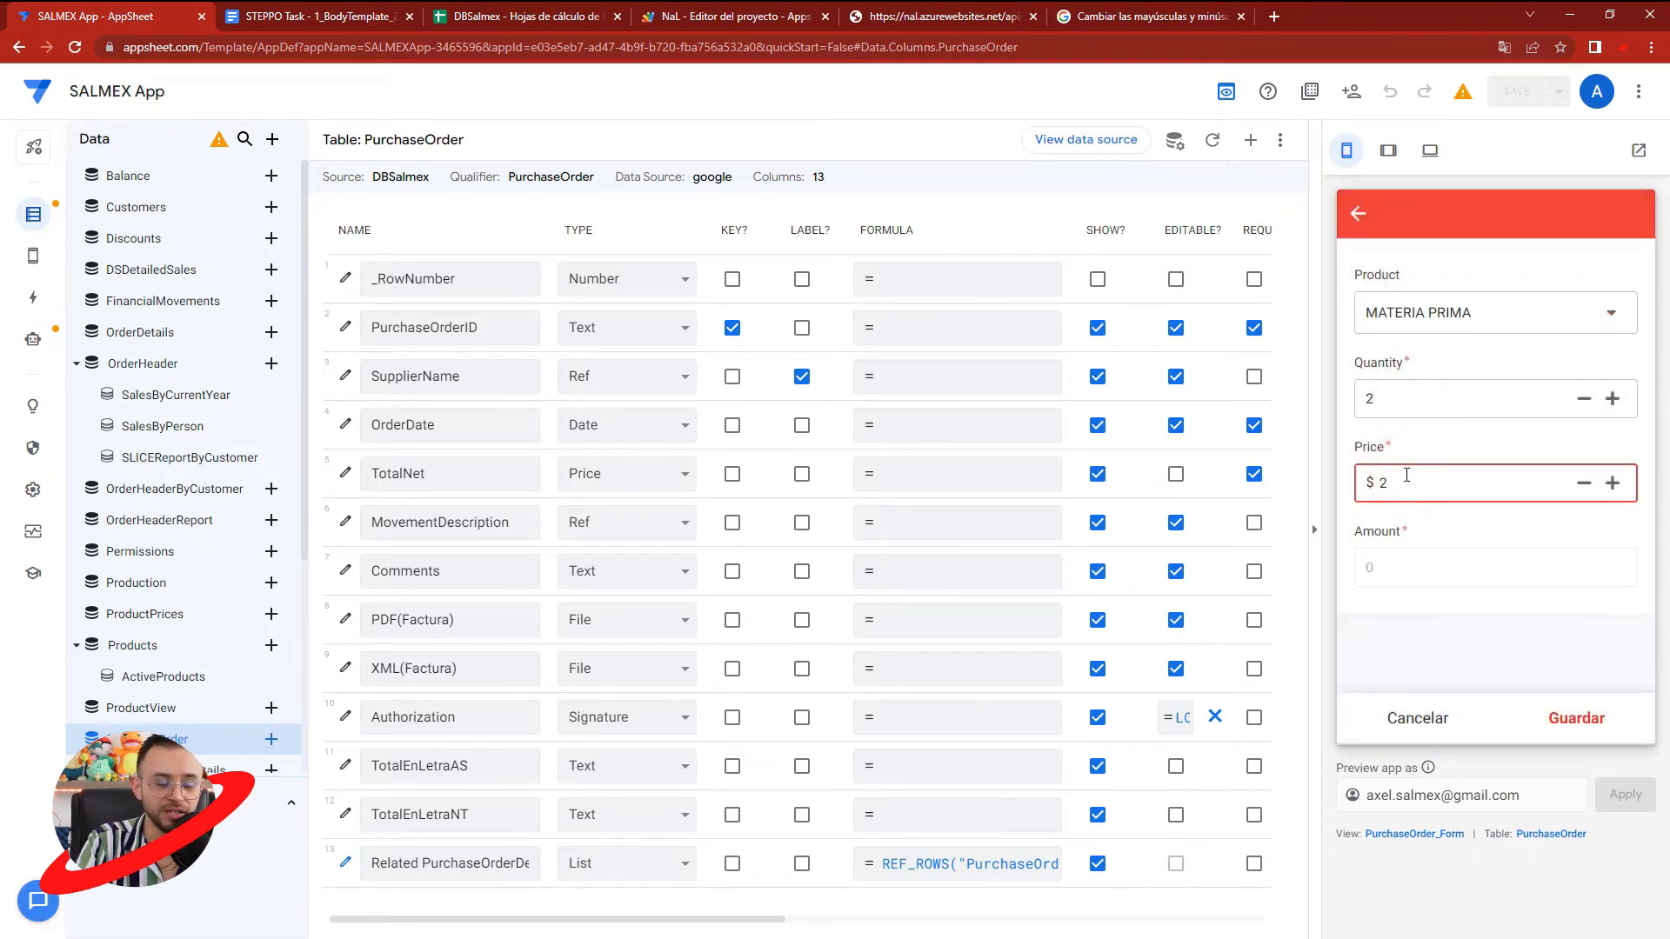
pyautogui.click(1428, 536)
pyautogui.click(1566, 718)
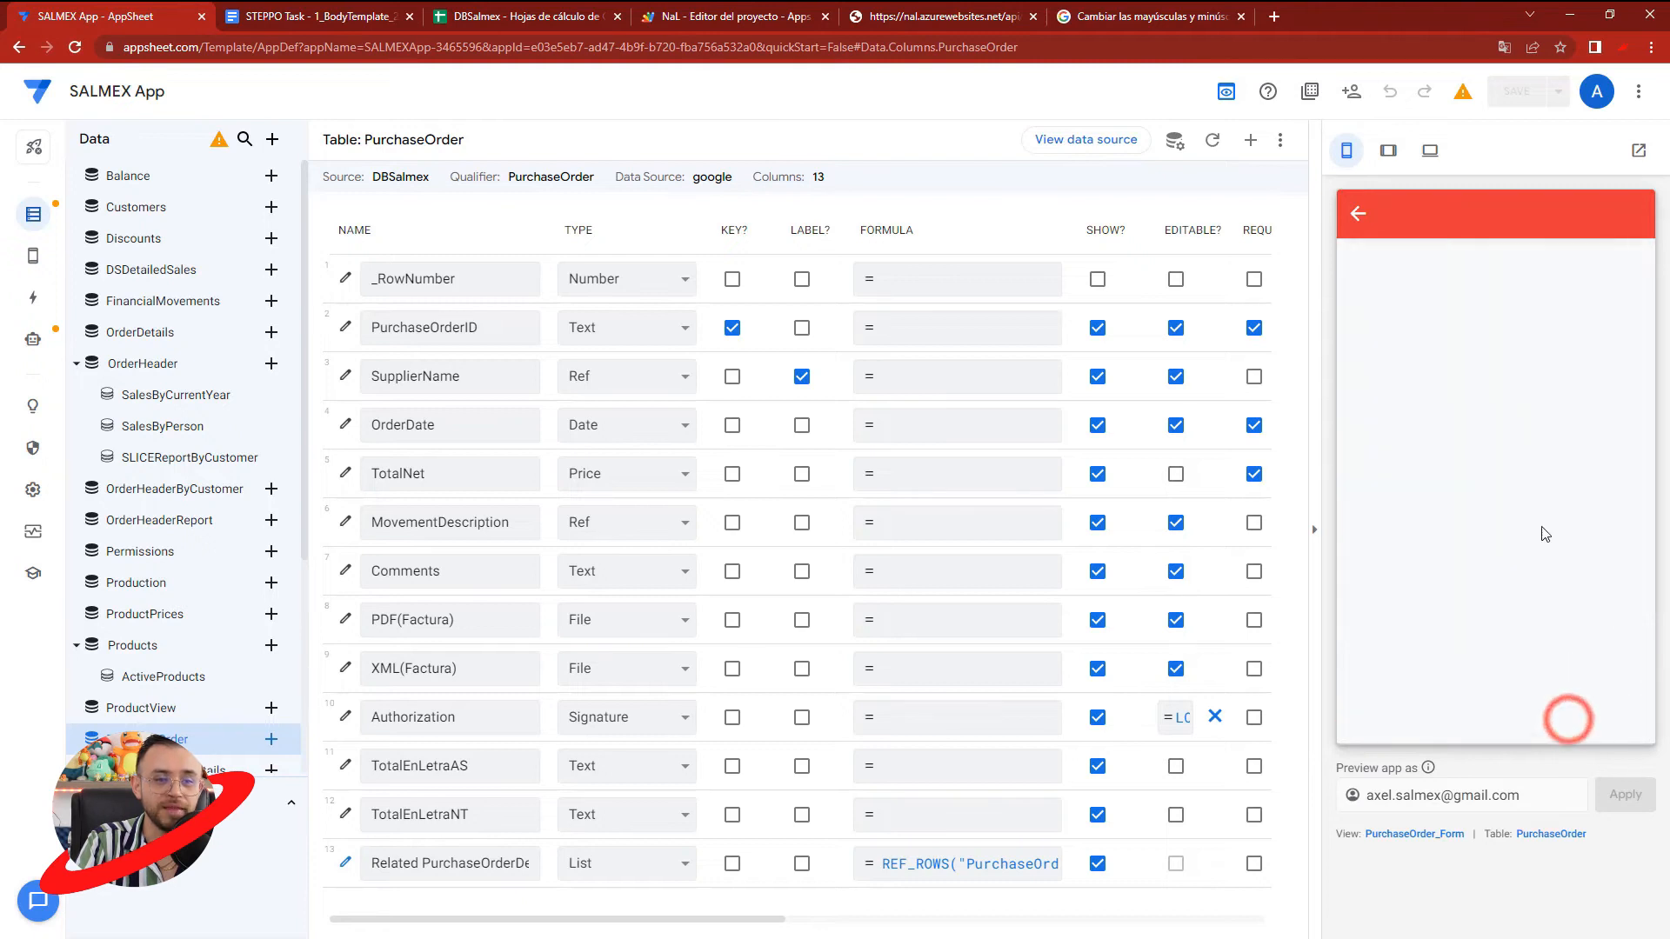
pyautogui.click(1566, 720)
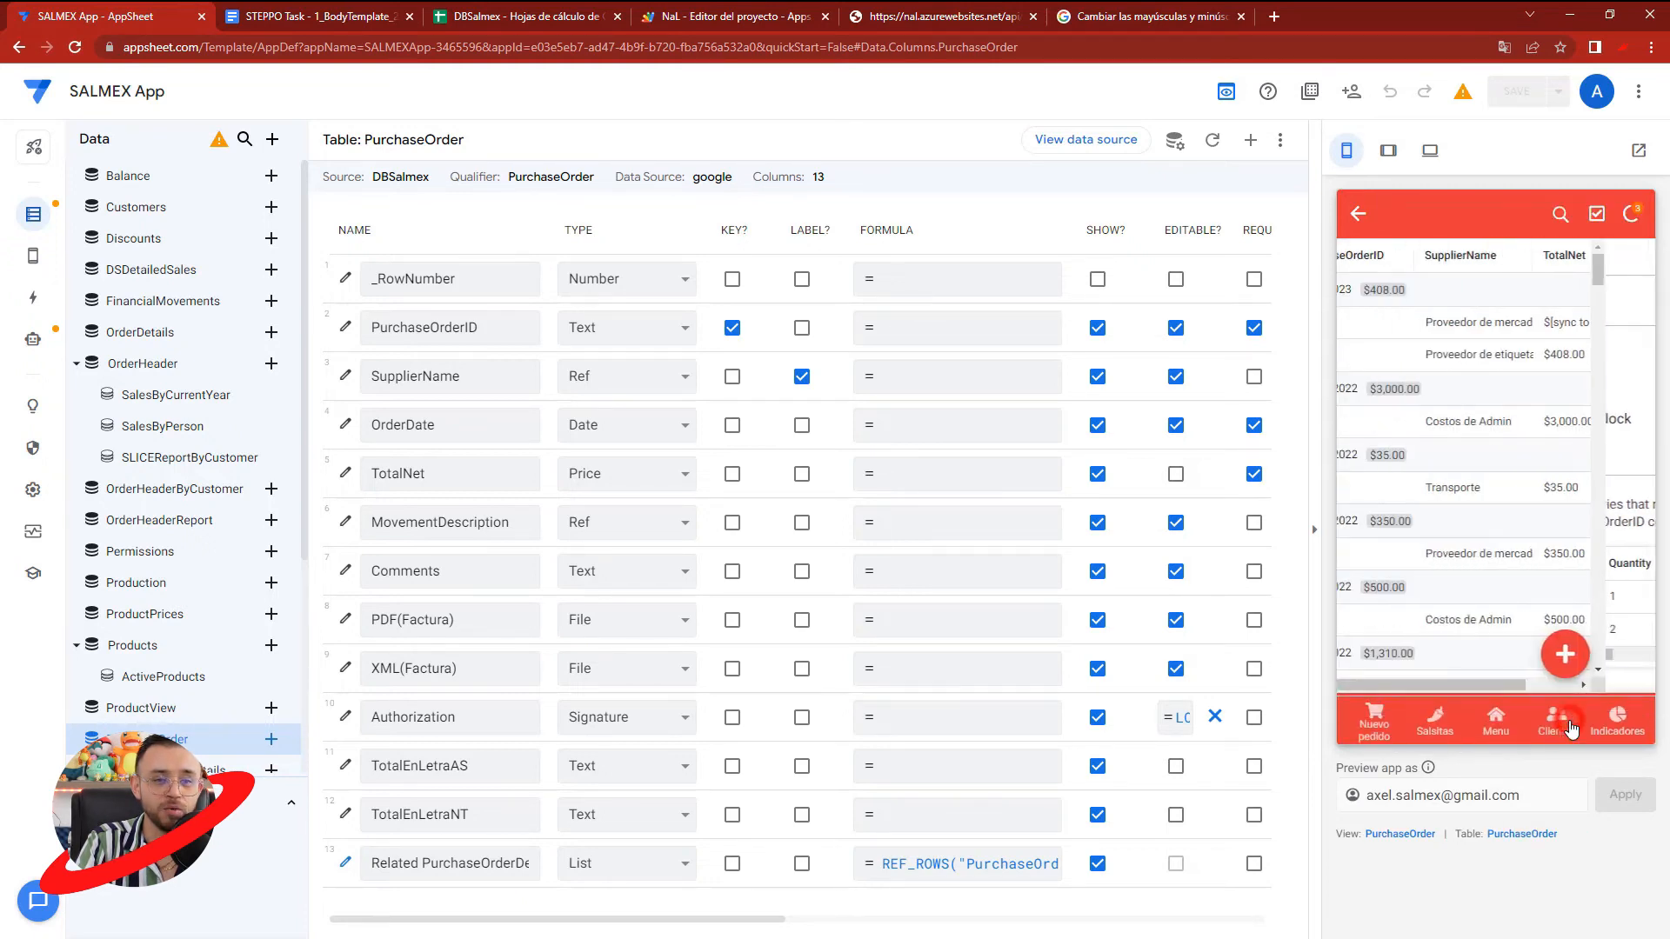
# - Replace the open help page with Google's home page, sign in, and open Google Drive
pyautogui.click(1205, 19)
pyautogui.click(157, 48)
pyautogui.write('google.com.mx')
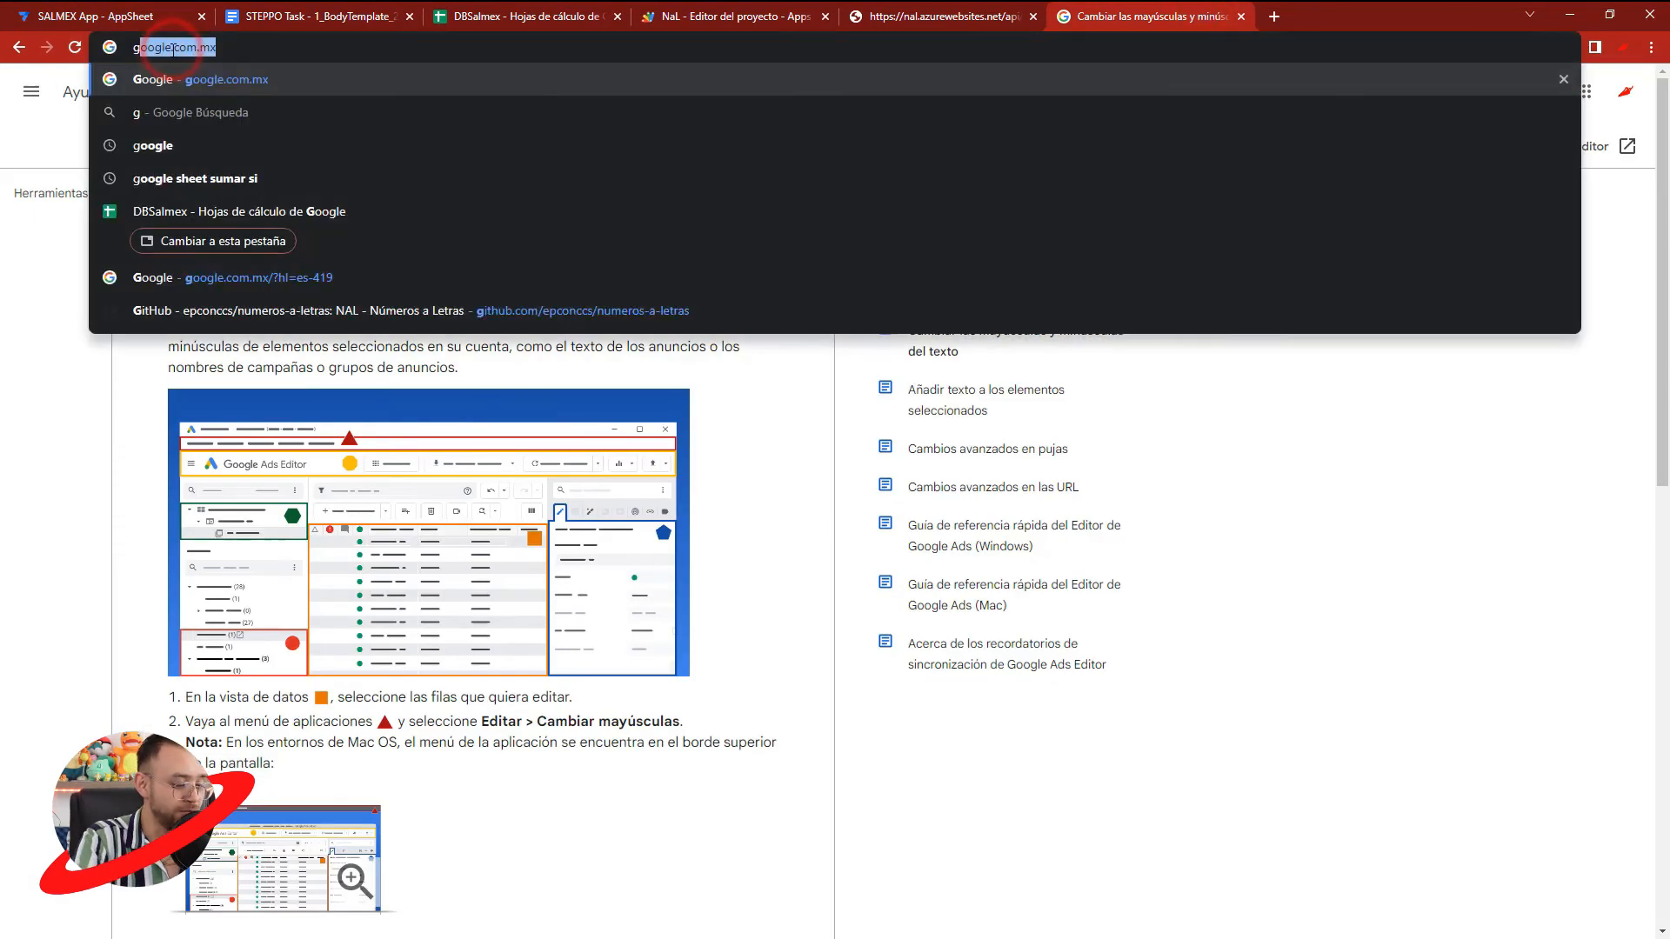
pyautogui.press('Return')
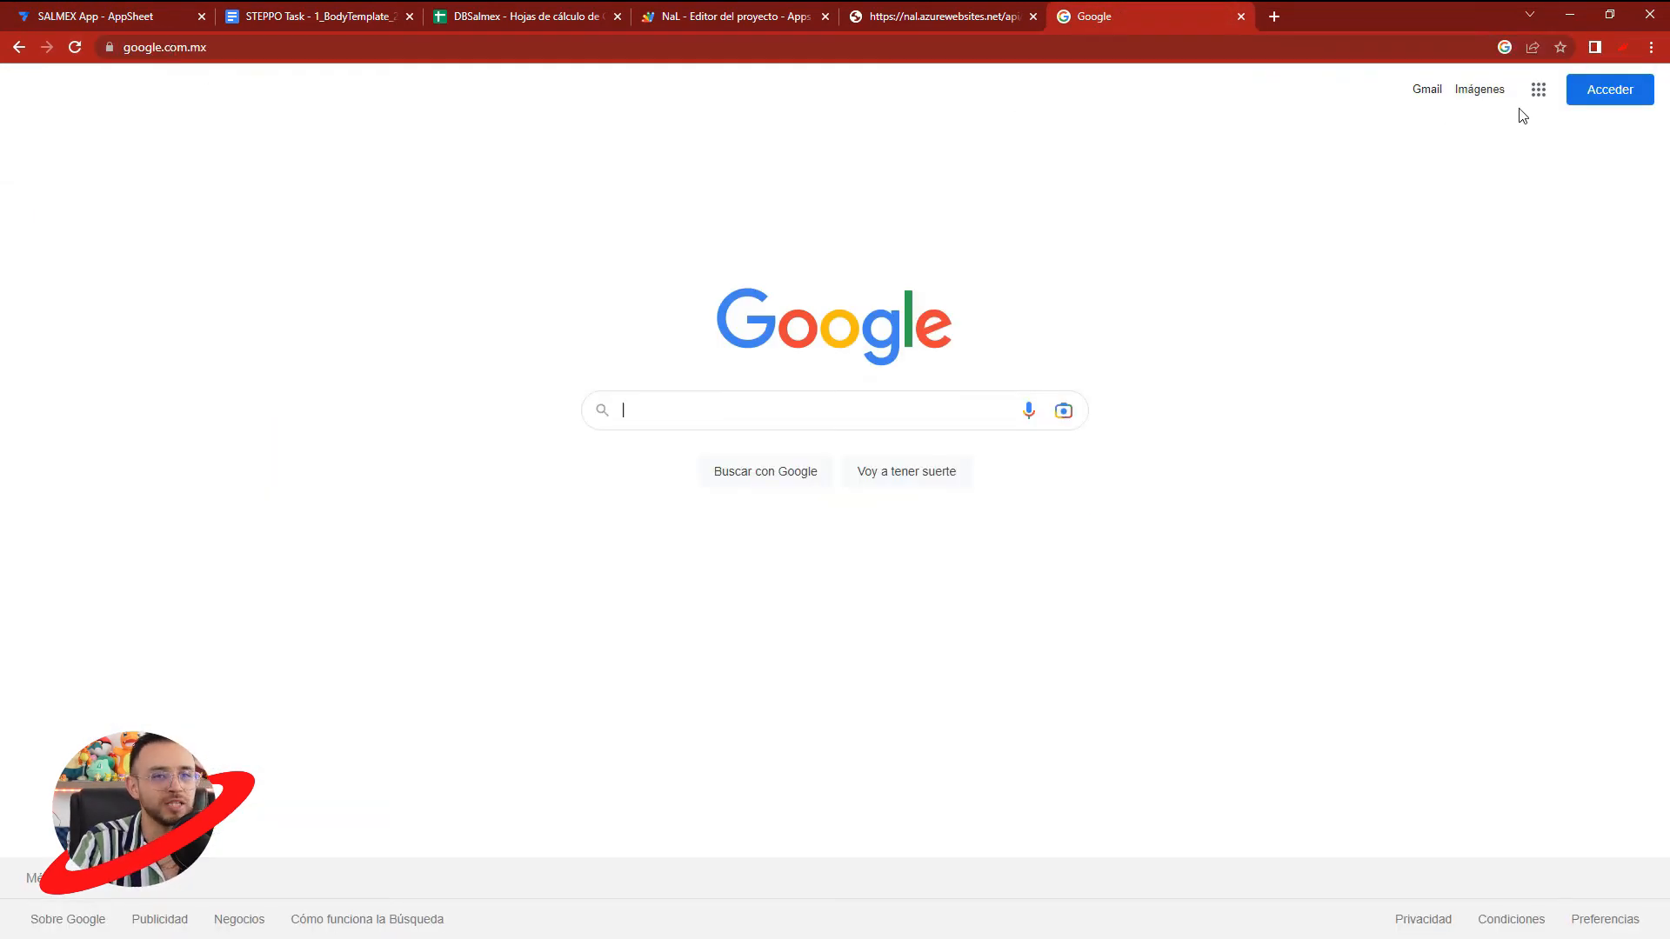
pyautogui.click(1578, 97)
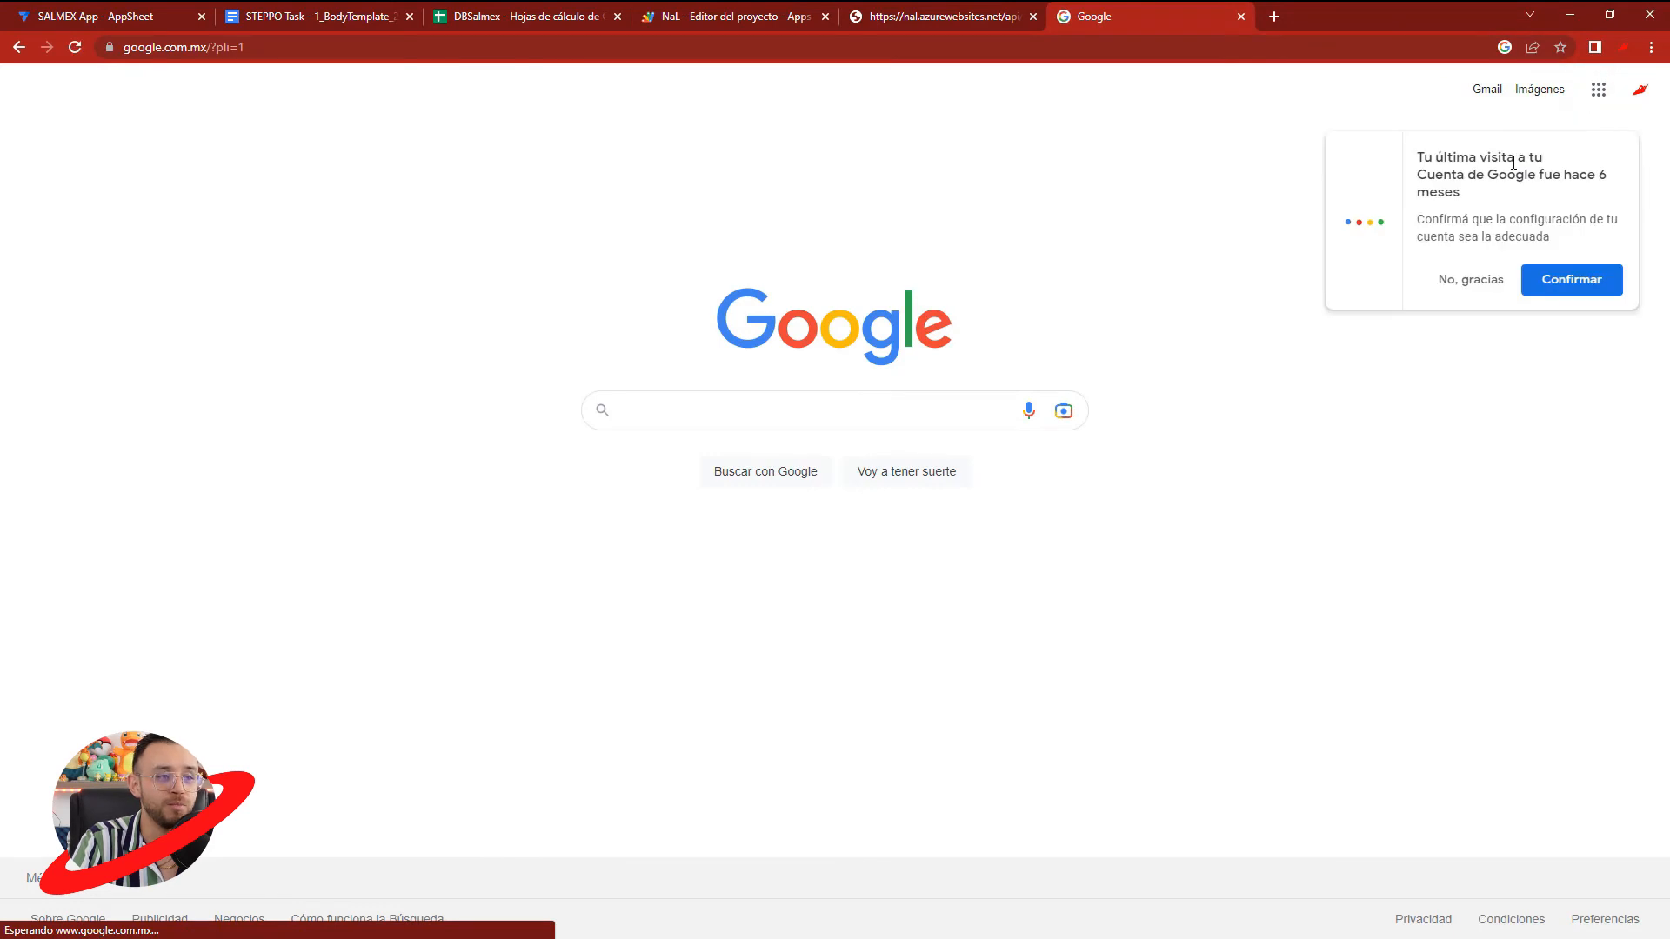
pyautogui.click(1598, 91)
pyautogui.scroll(-2, 1579, 353)
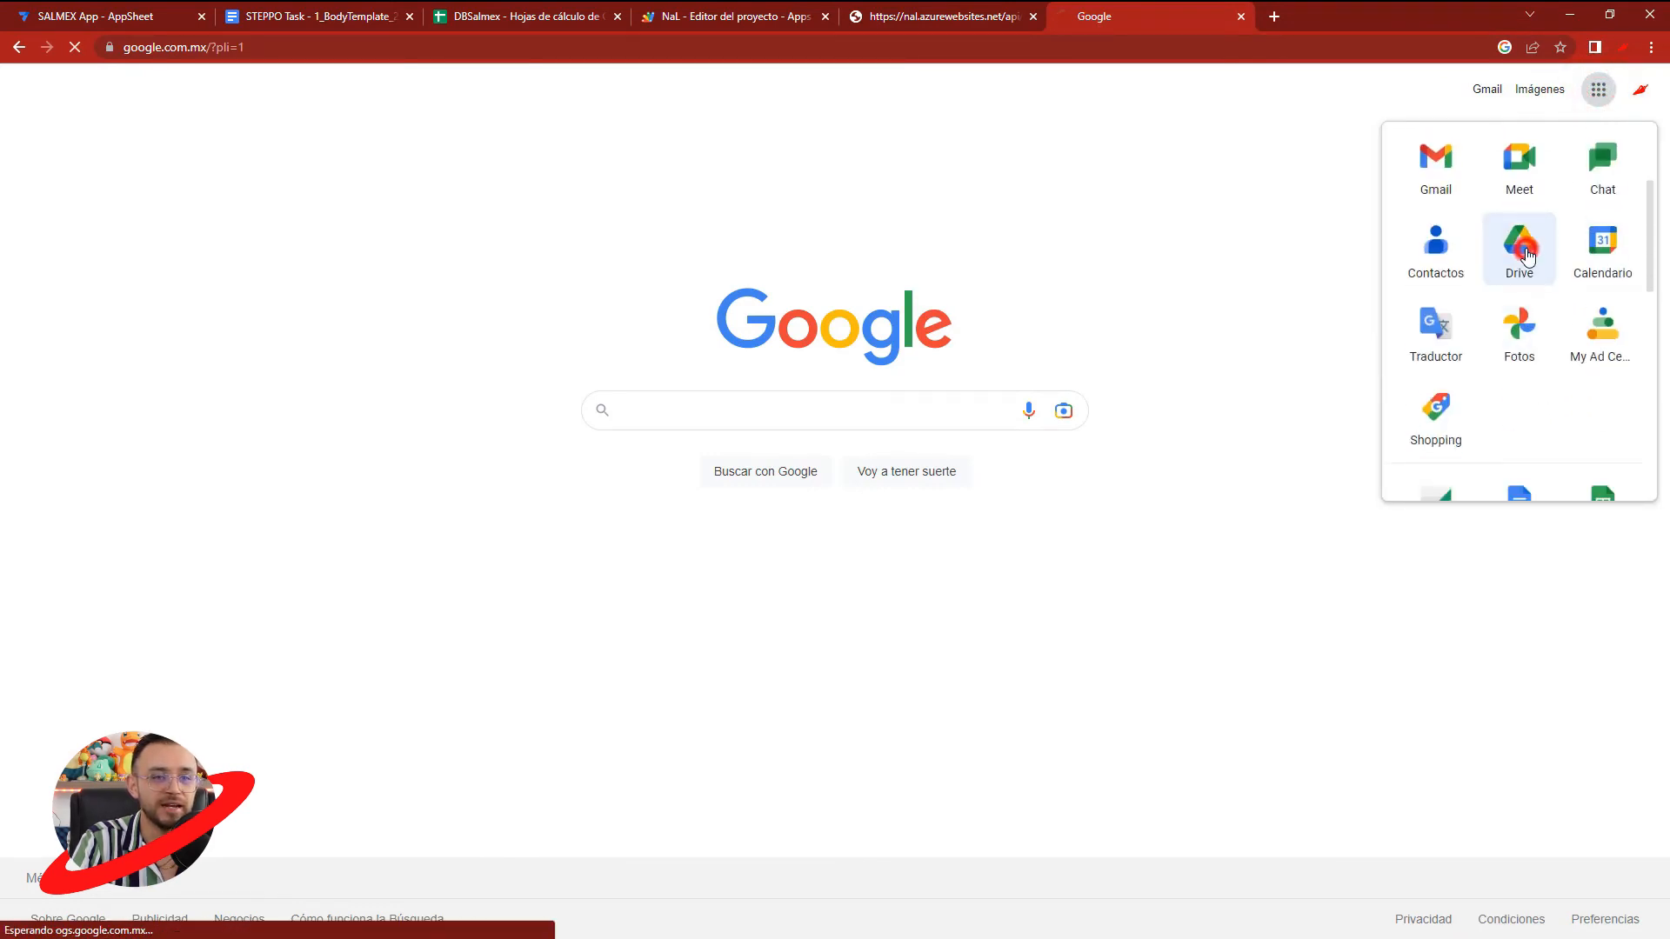
pyautogui.click(1528, 254)
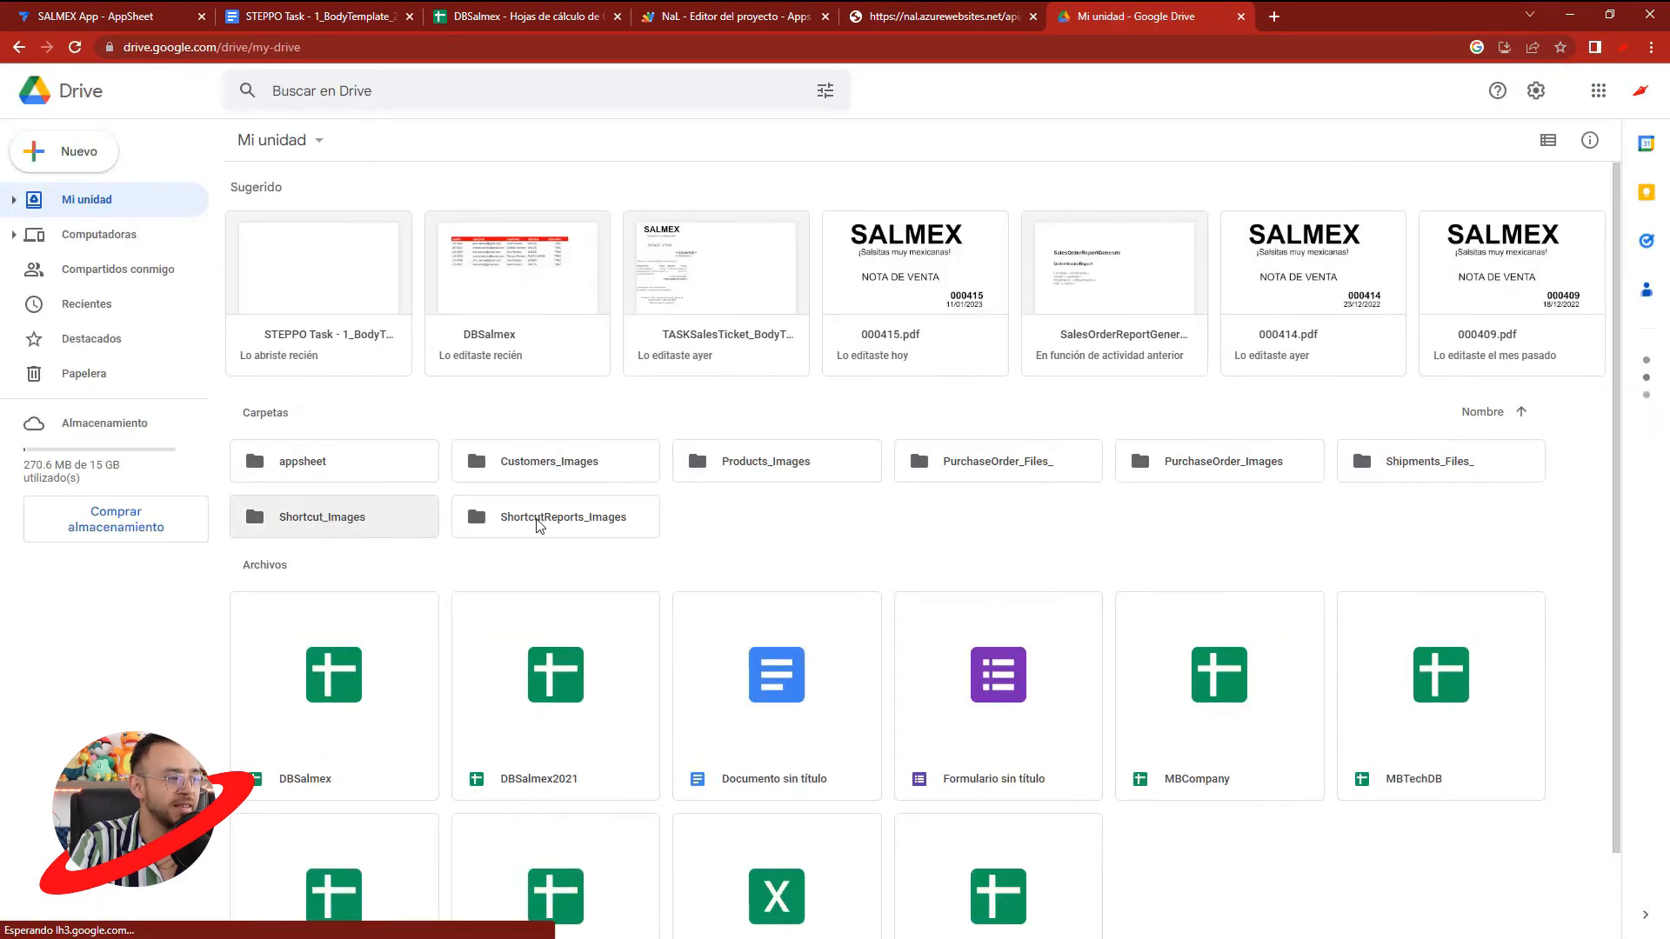
# - Check the PurchaseOrder_Files_ folder in Drive and browse to appsheet > data > SALMEXApp-3465596 for the generated file
pyautogui.click(1239, 475)
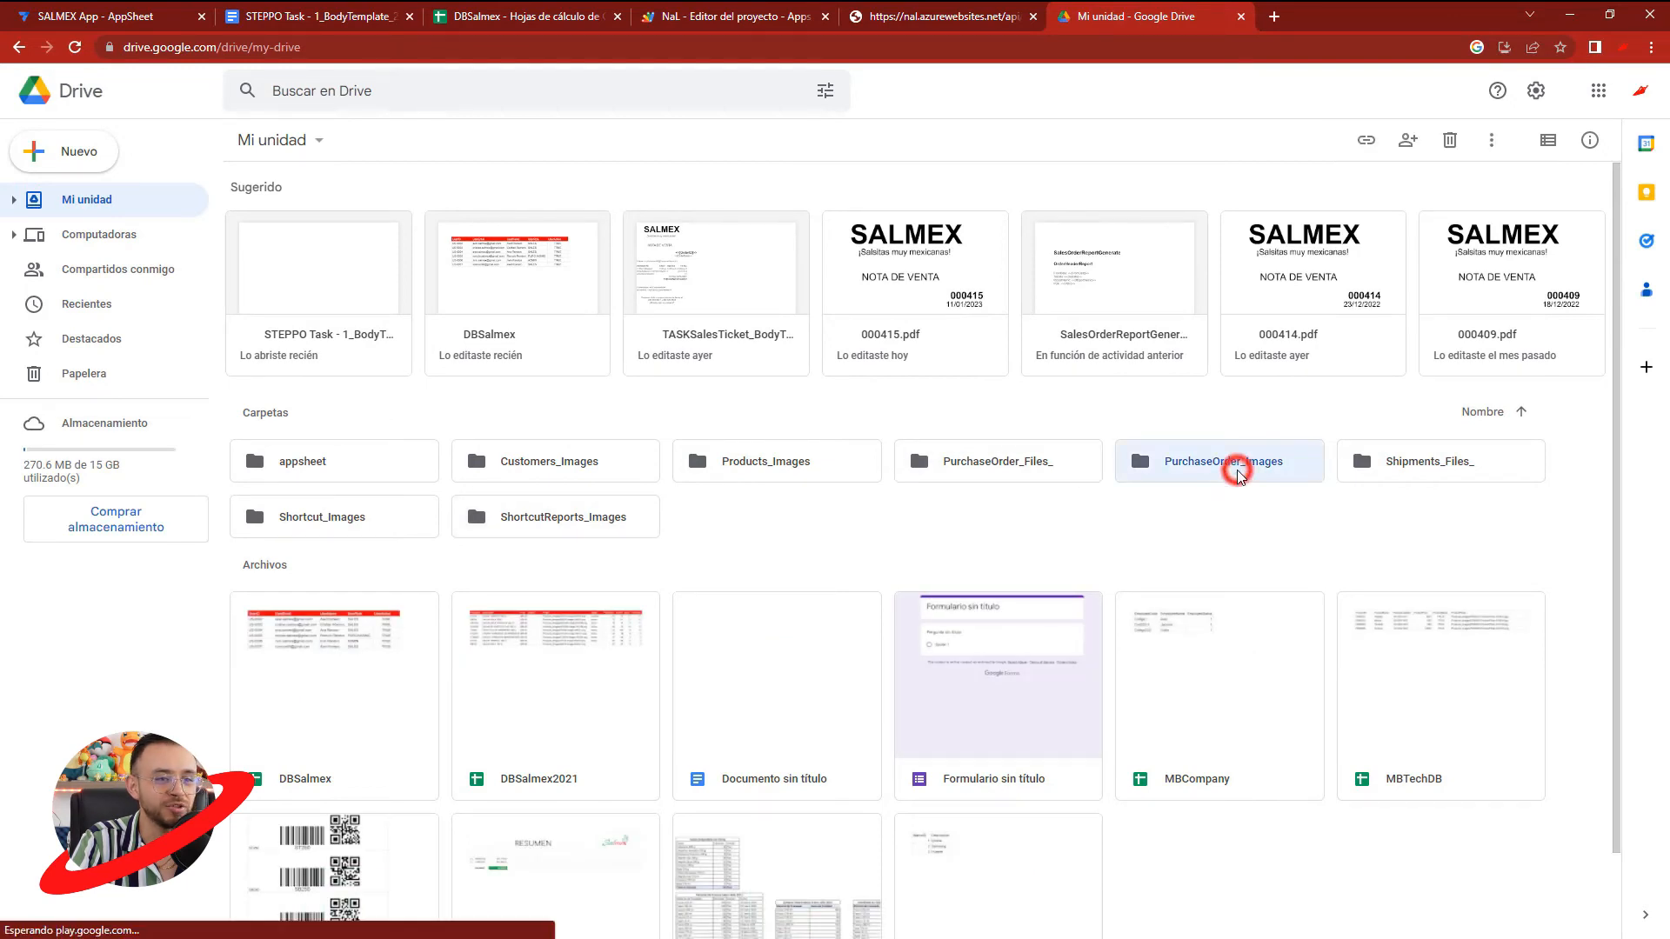
pyautogui.click(1016, 467)
pyautogui.doubleClick(1015, 467)
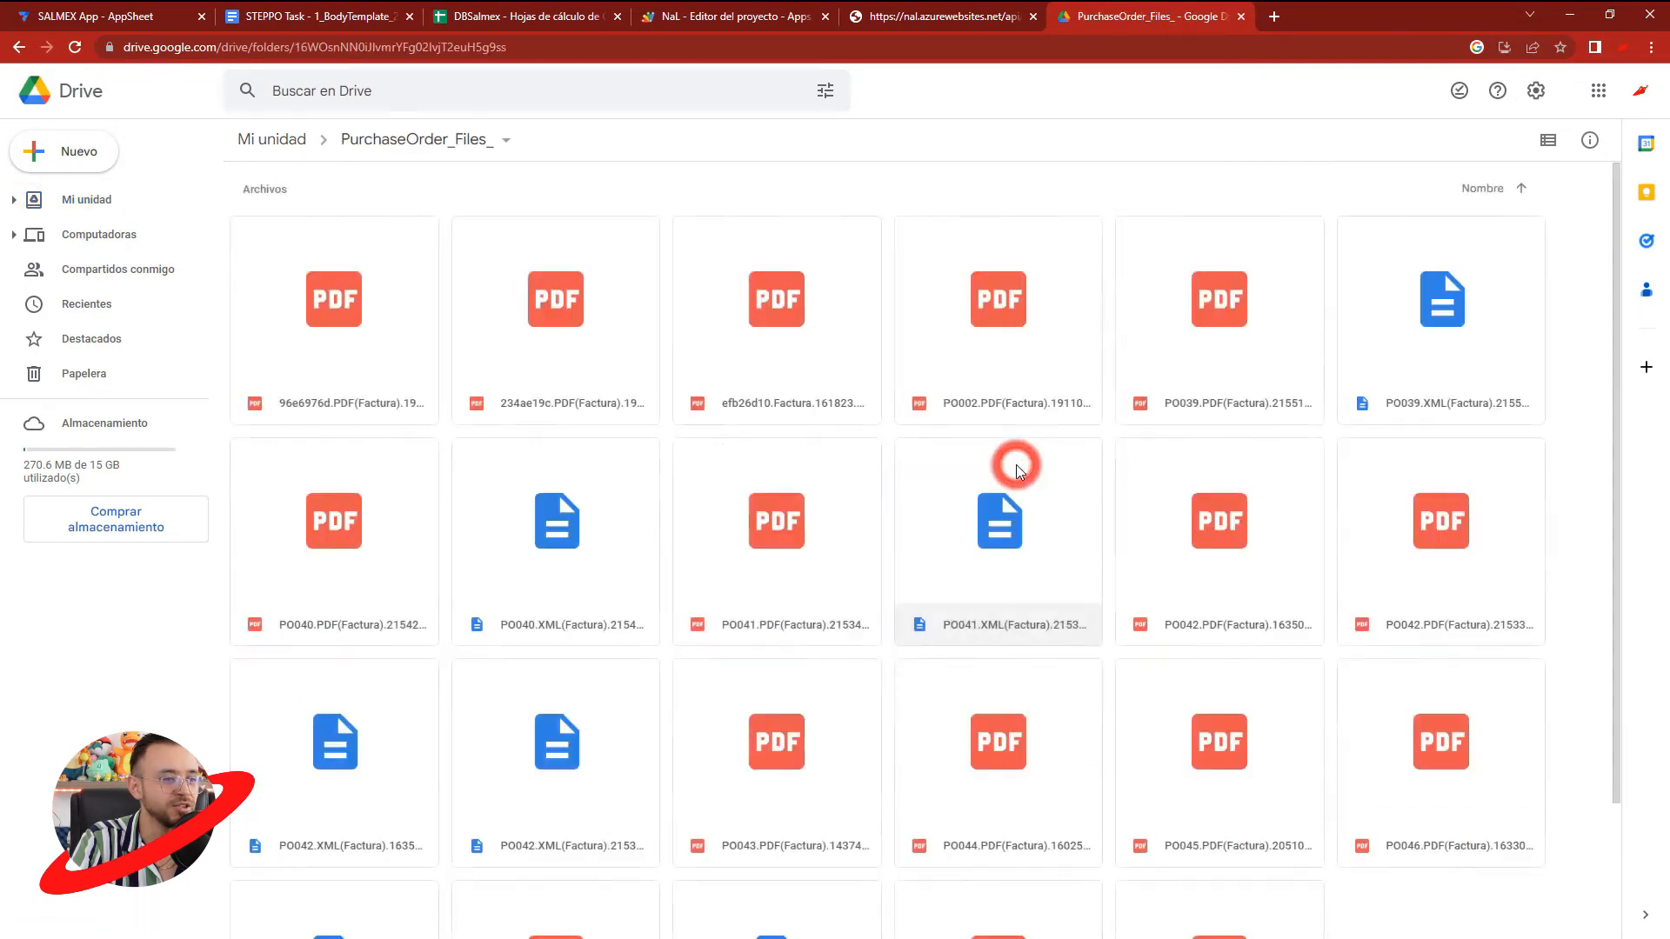
pyautogui.click(19, 47)
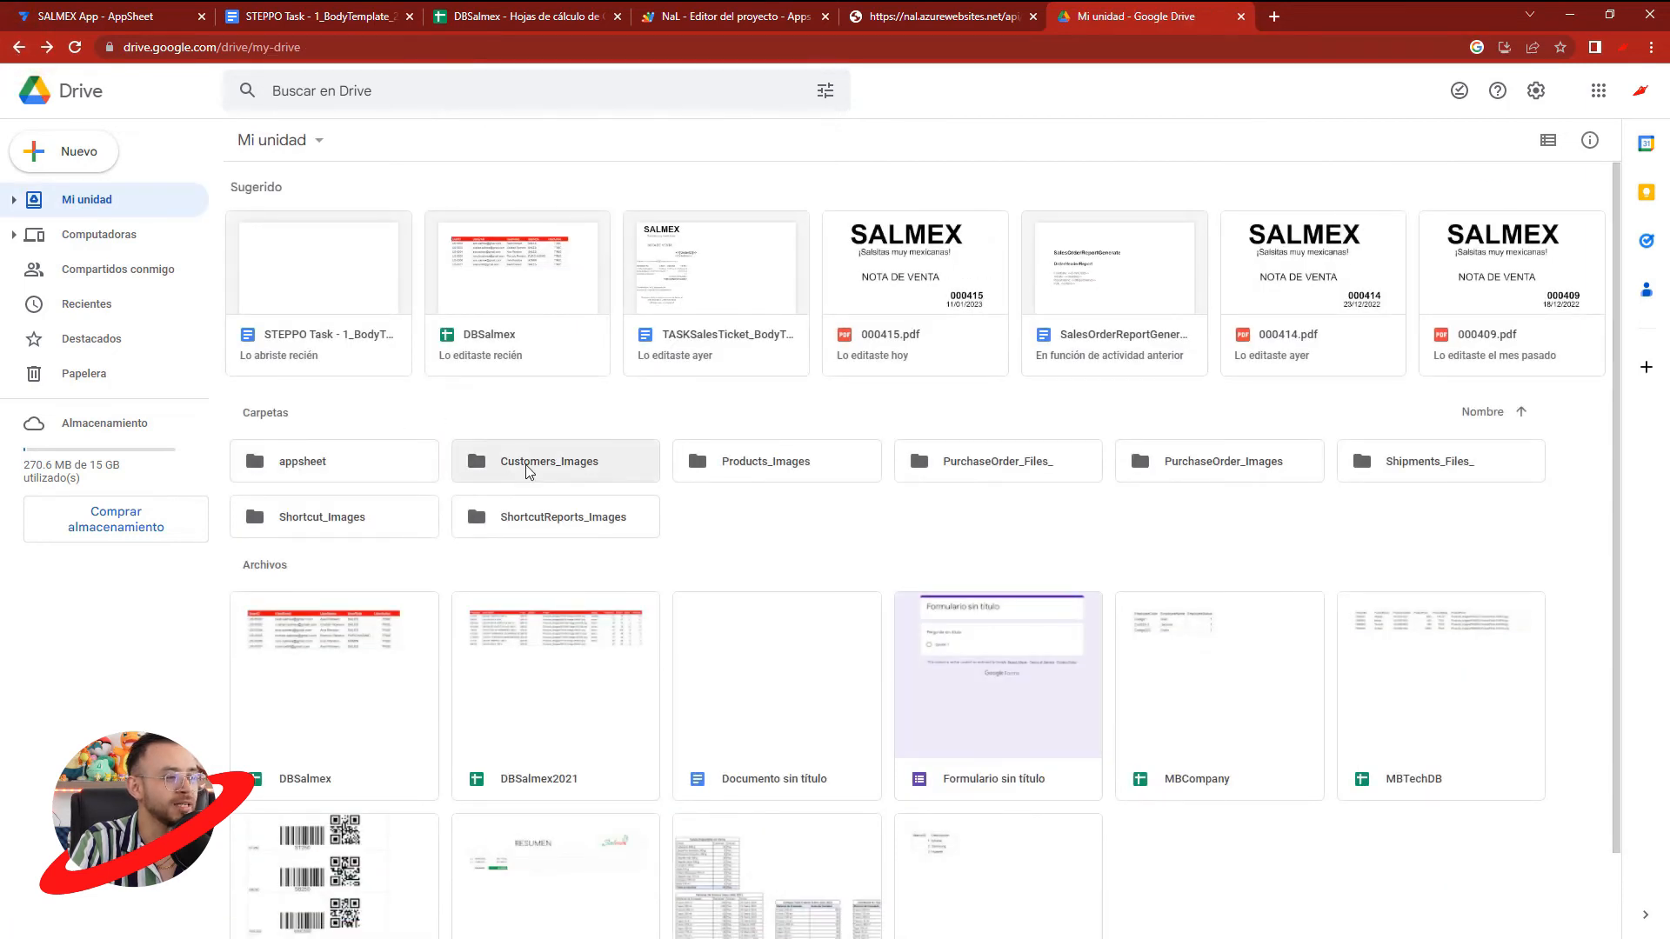
pyautogui.doubleClick(340, 461)
pyautogui.doubleClick(346, 237)
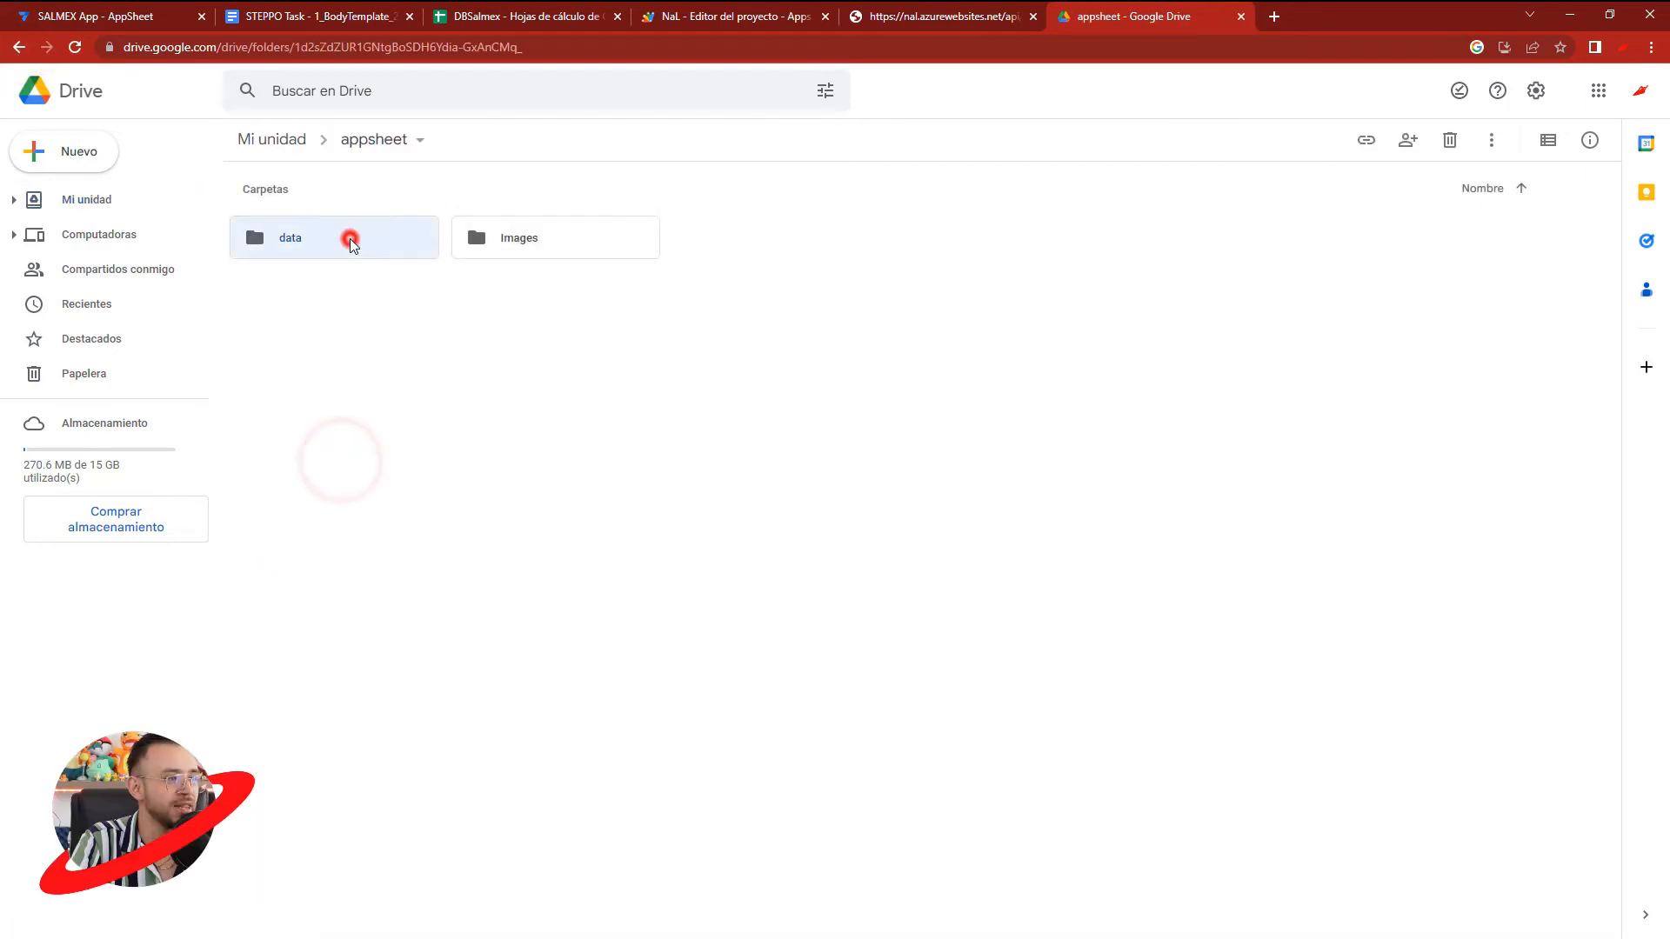
pyautogui.doubleClick(597, 237)
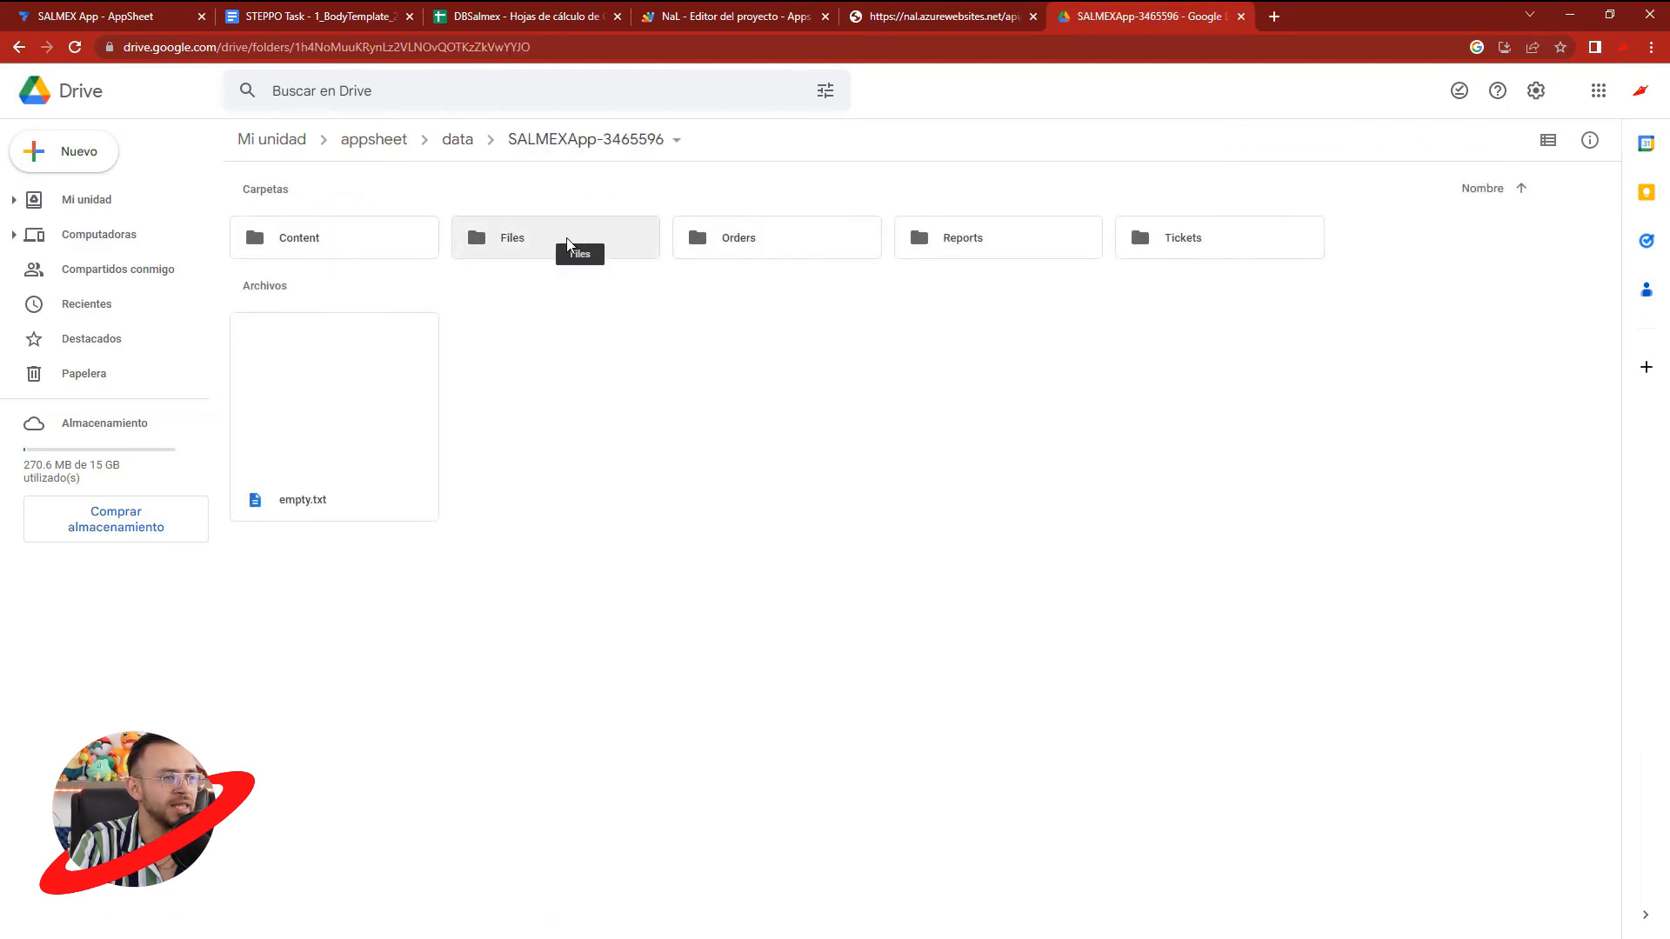
# - Return to the AppSheet editor and set the file name prefix of BOTPO's STEPPO task to [PurchaseOrderID]
pyautogui.click(135, 16)
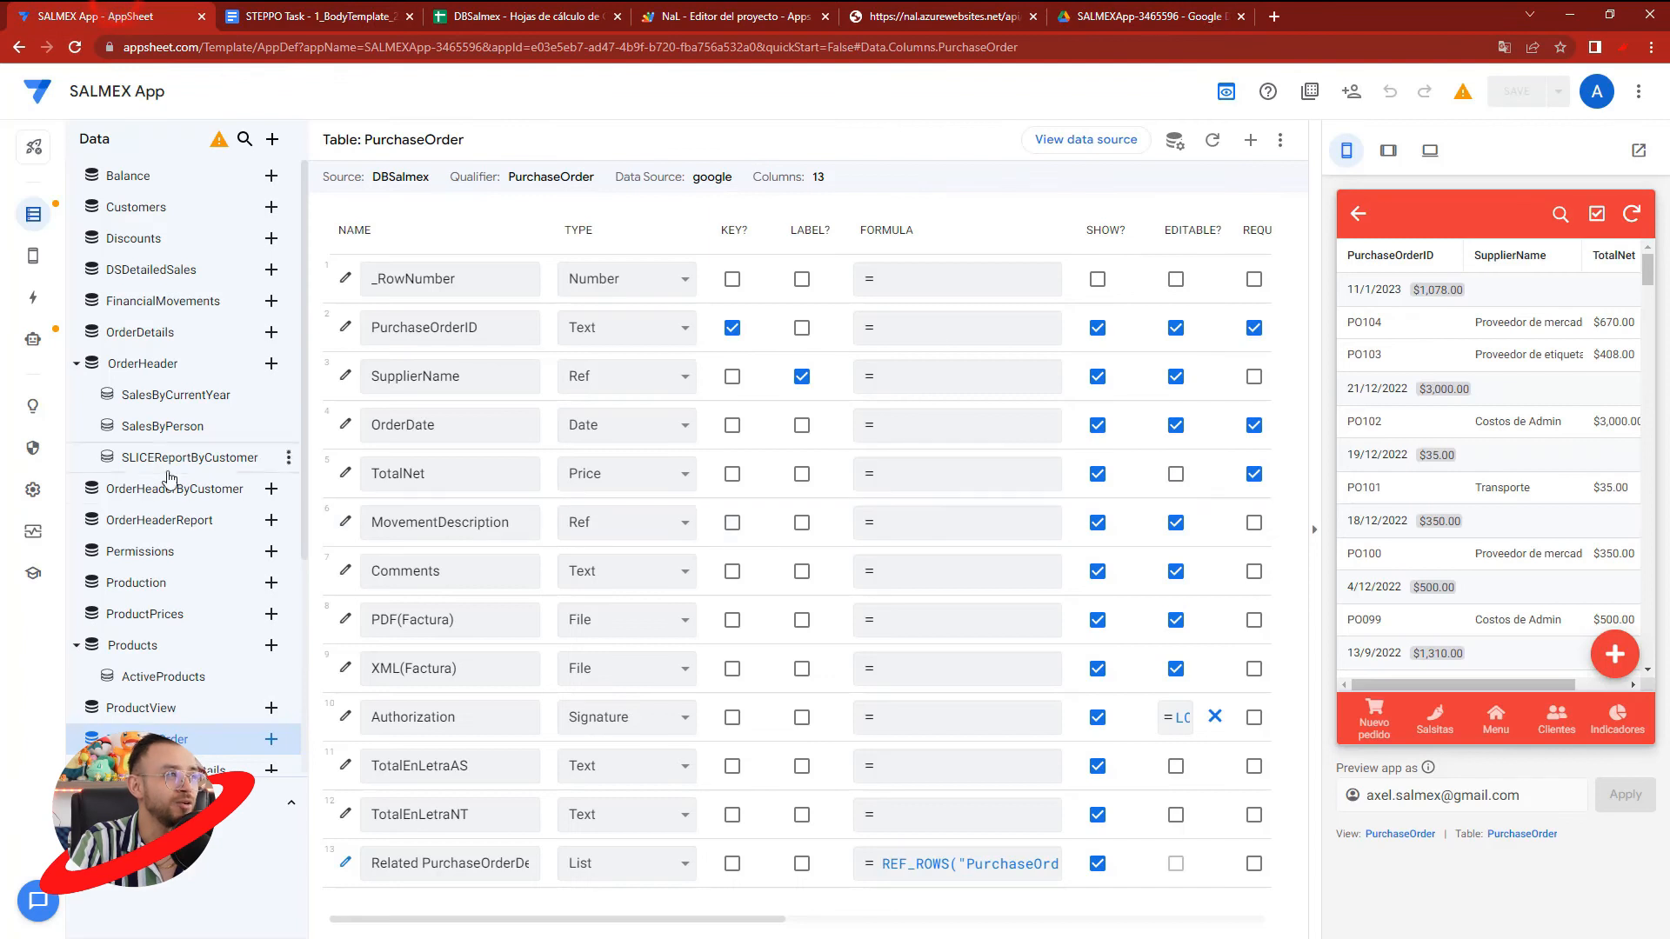
pyautogui.click(33, 337)
pyautogui.click(804, 492)
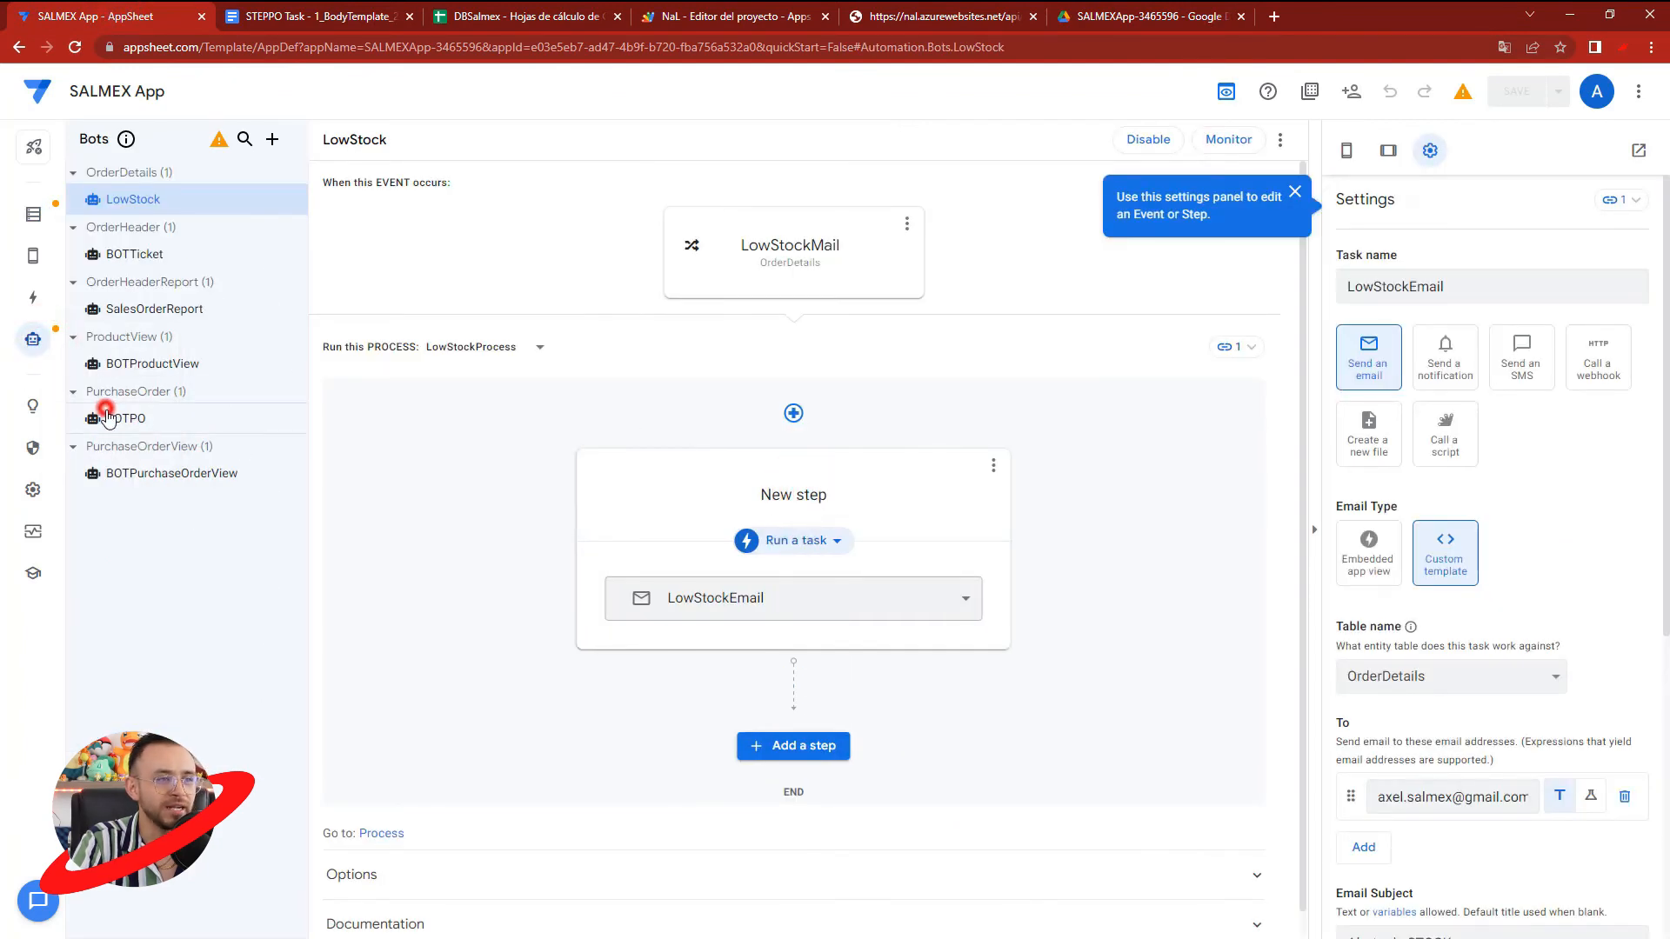
pyautogui.click(108, 418)
pyautogui.click(803, 485)
pyautogui.scroll(-2, 1458, 678)
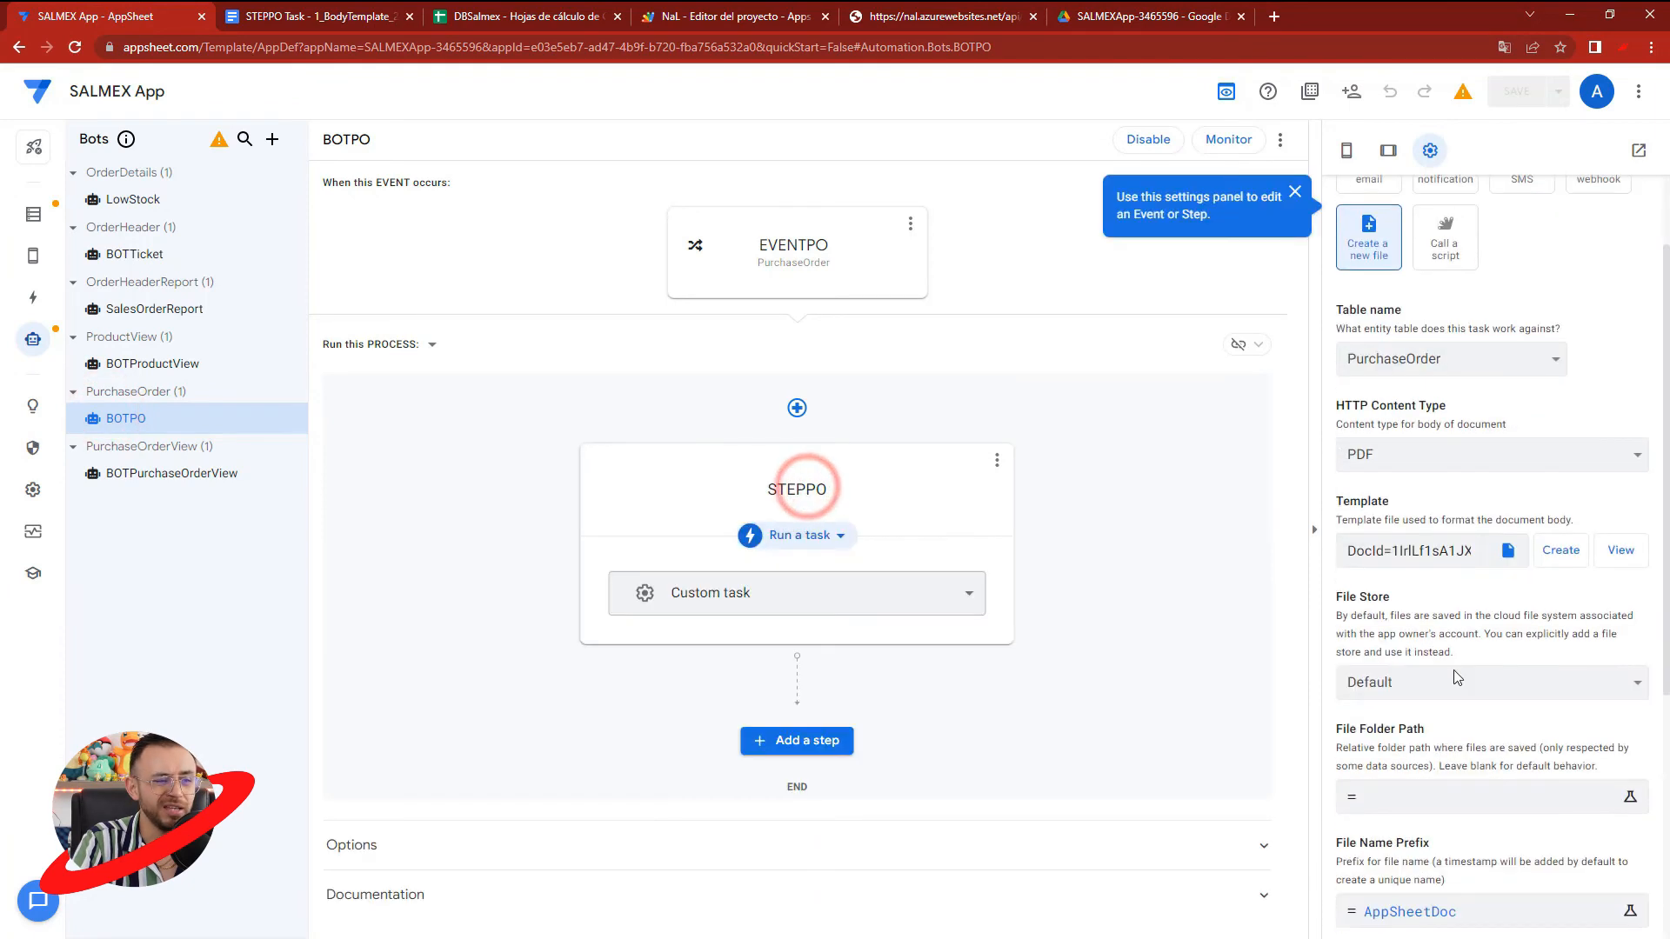
pyautogui.scroll(-2, 1444, 675)
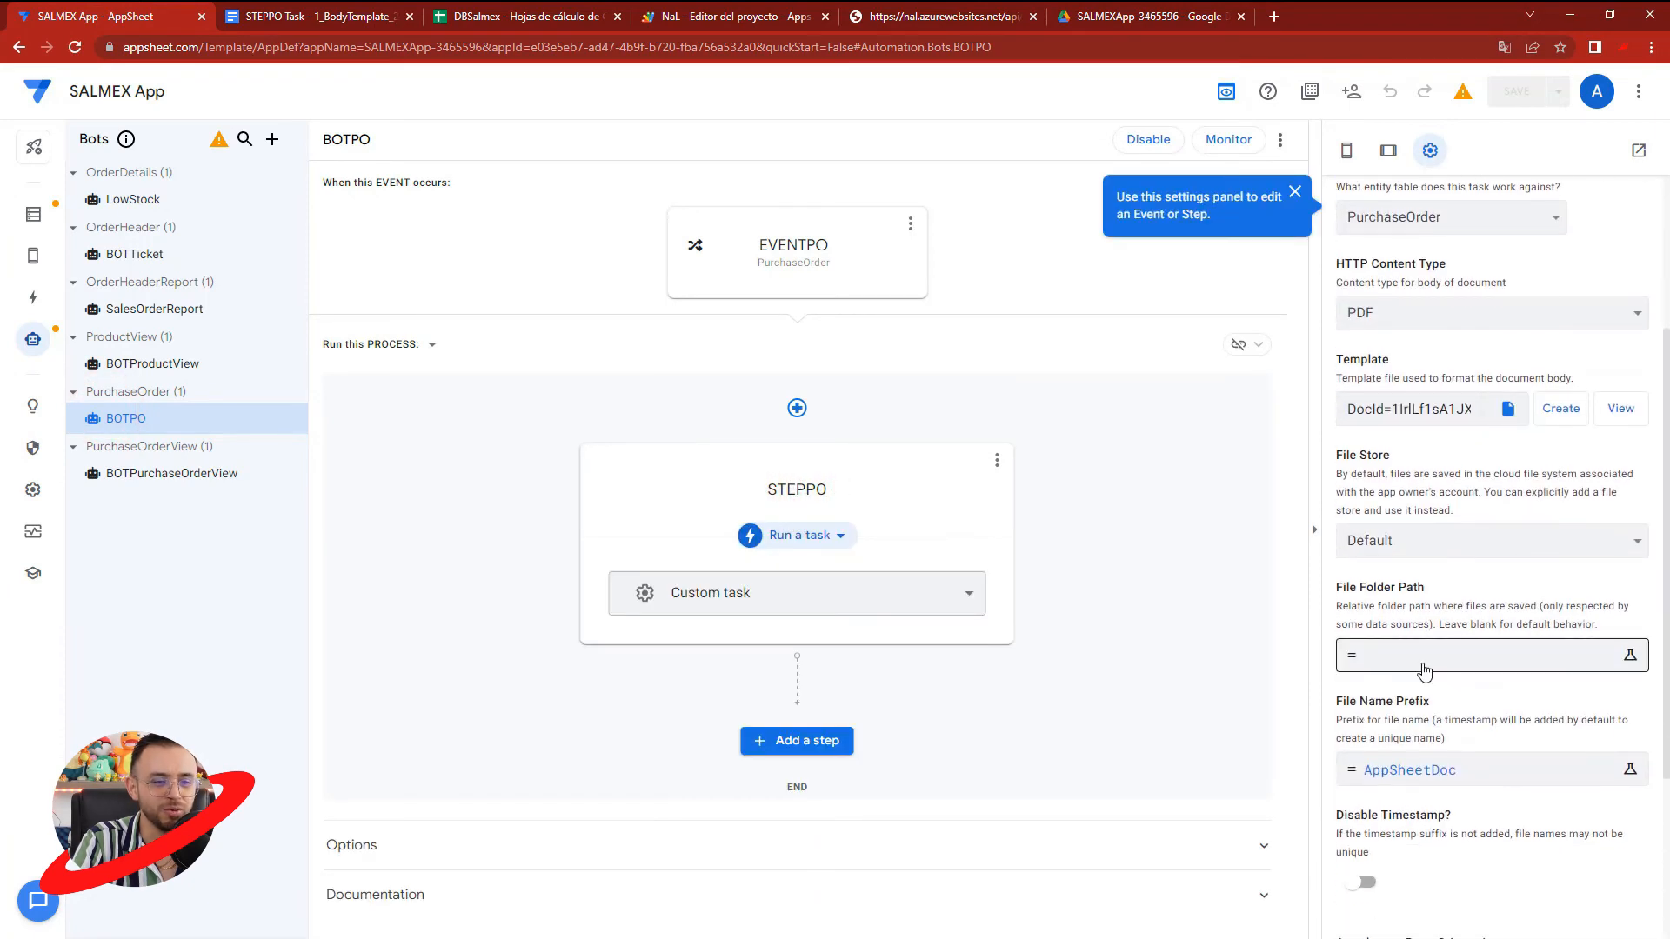
pyautogui.click(1483, 770)
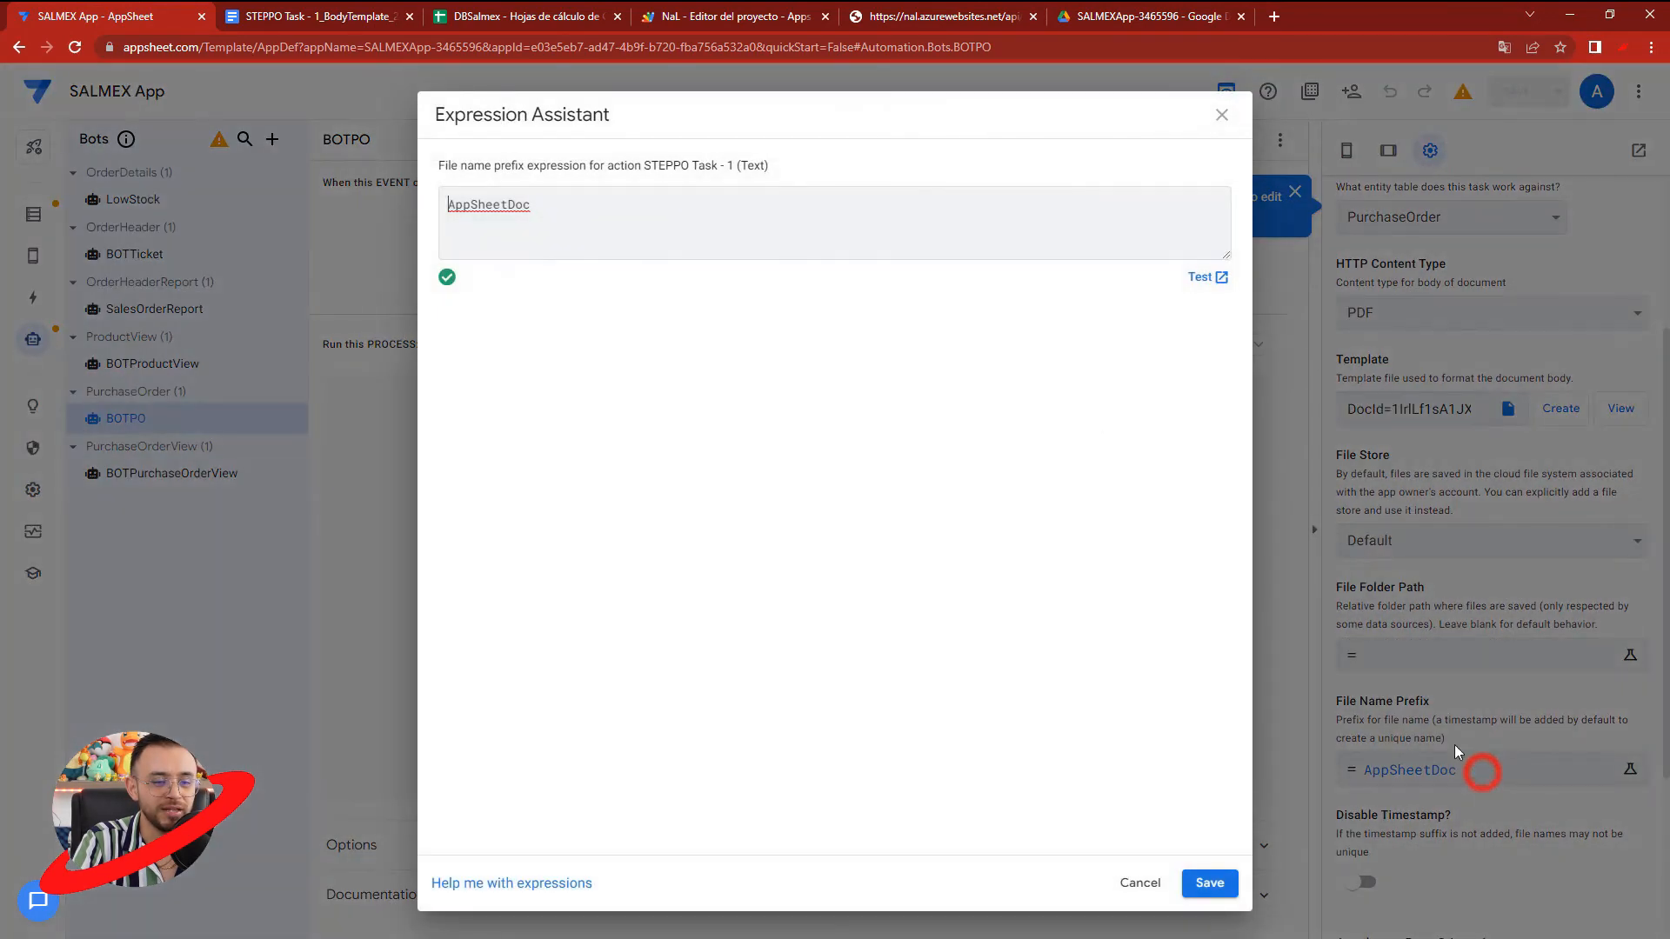
pyautogui.tripleClick(664, 217)
pyautogui.press('BackSpace')
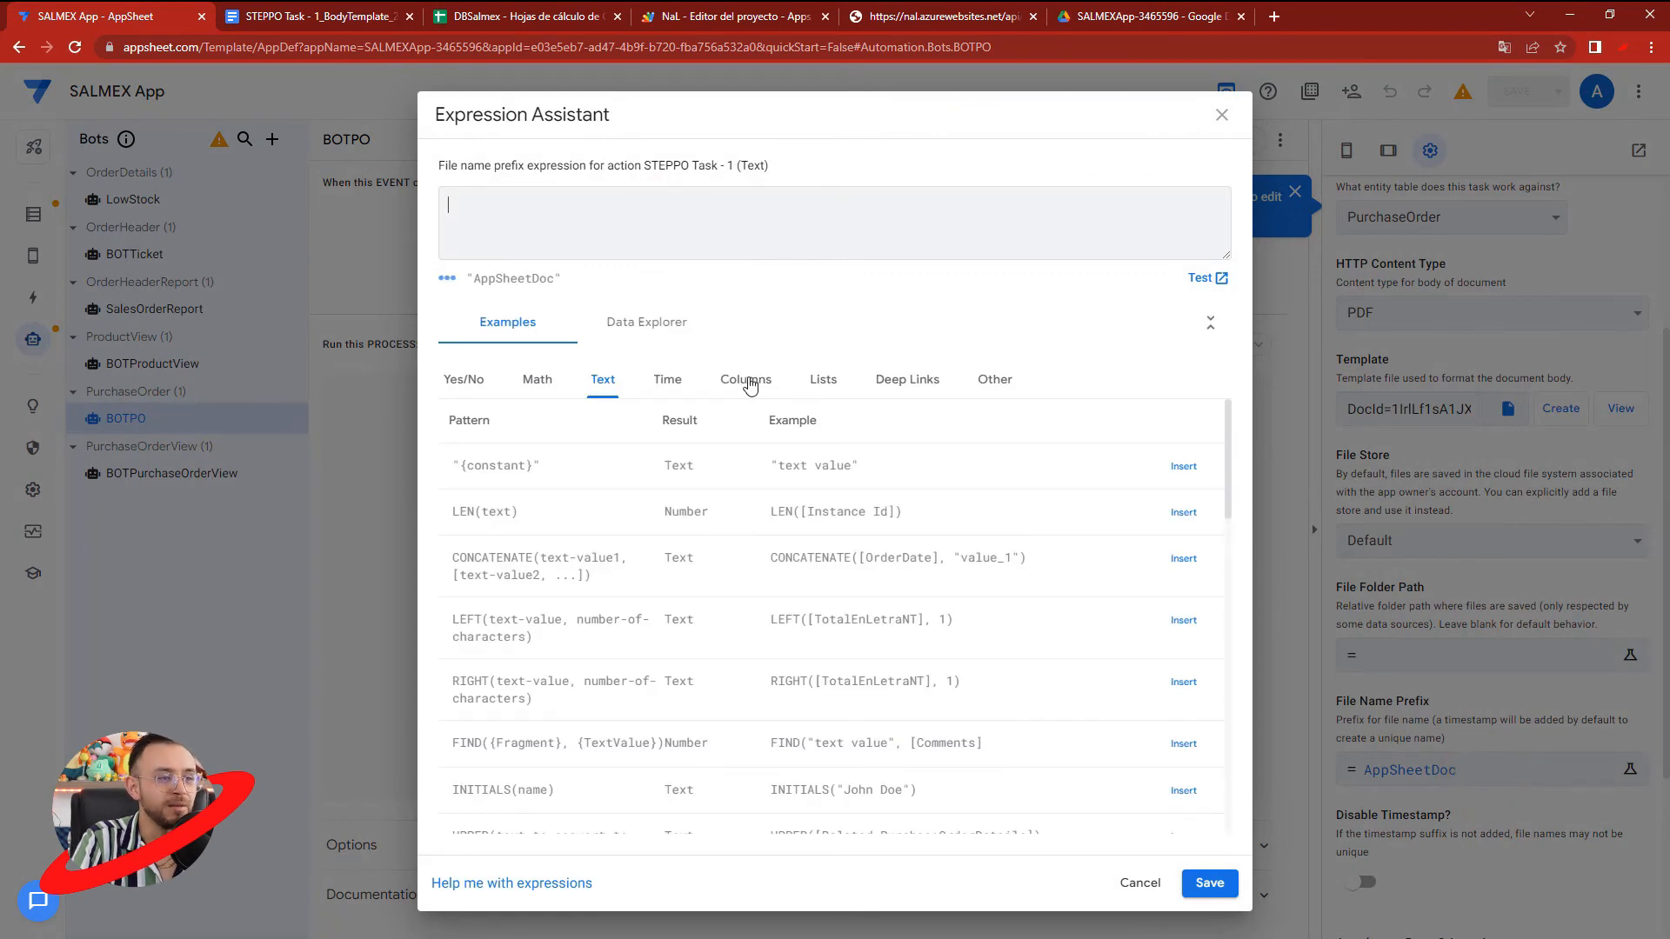
pyautogui.click(748, 381)
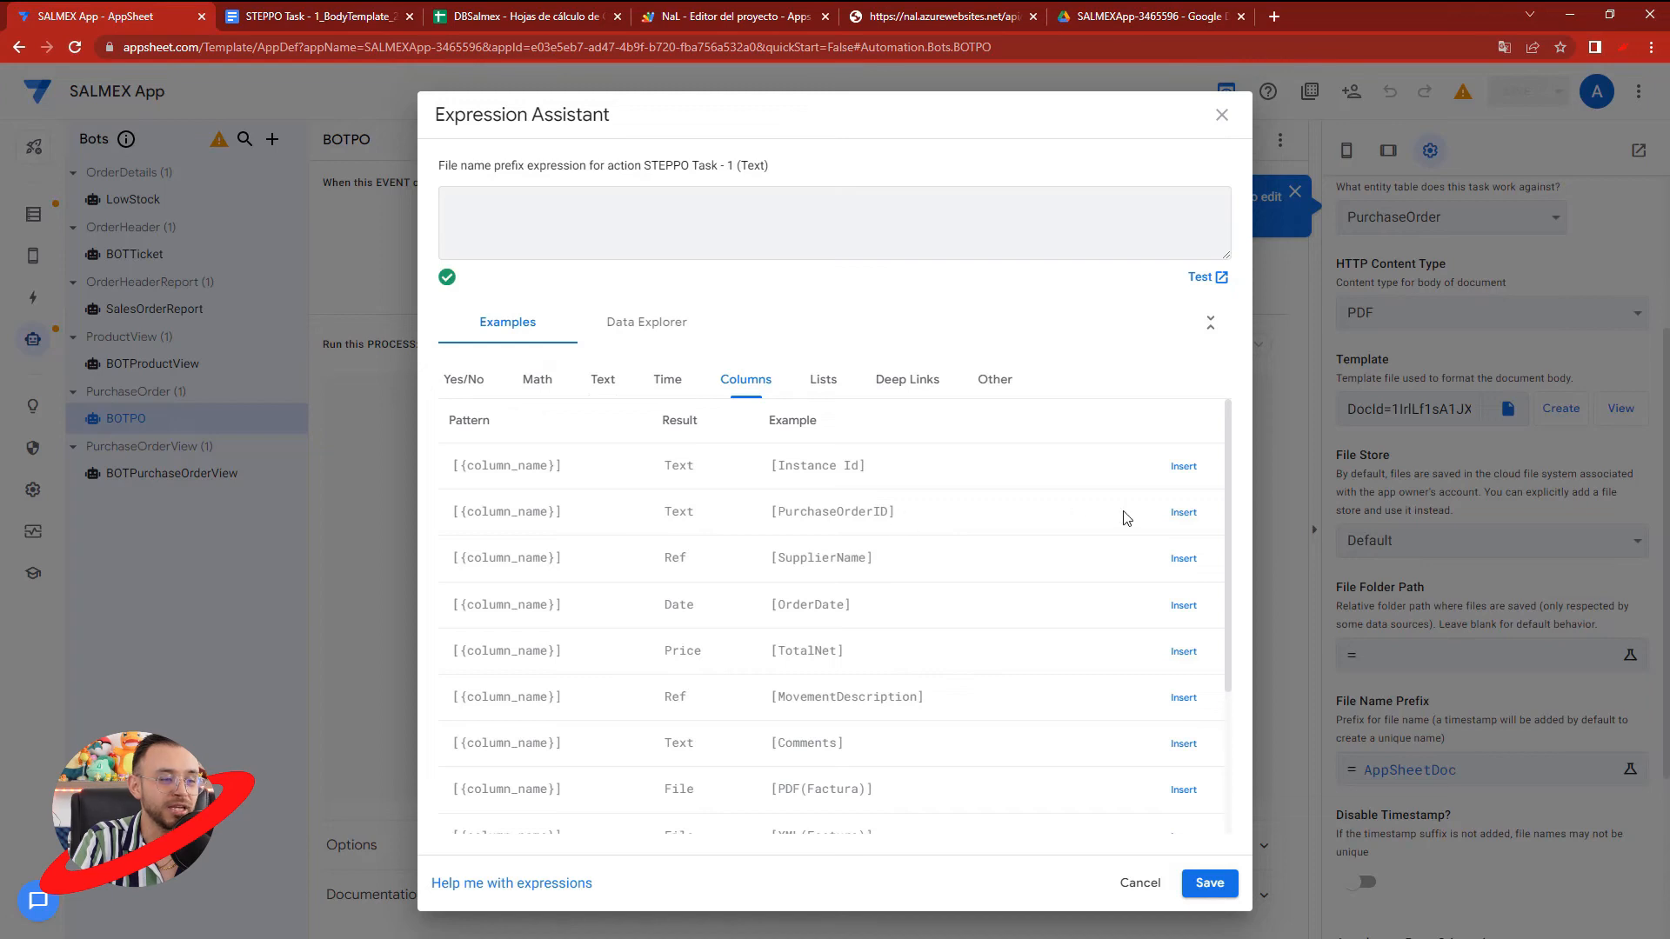
pyautogui.click(1209, 883)
# - Set the STEPPO task's file folder path to "/PurchaseOrder/" and save the app
pyautogui.click(1382, 658)
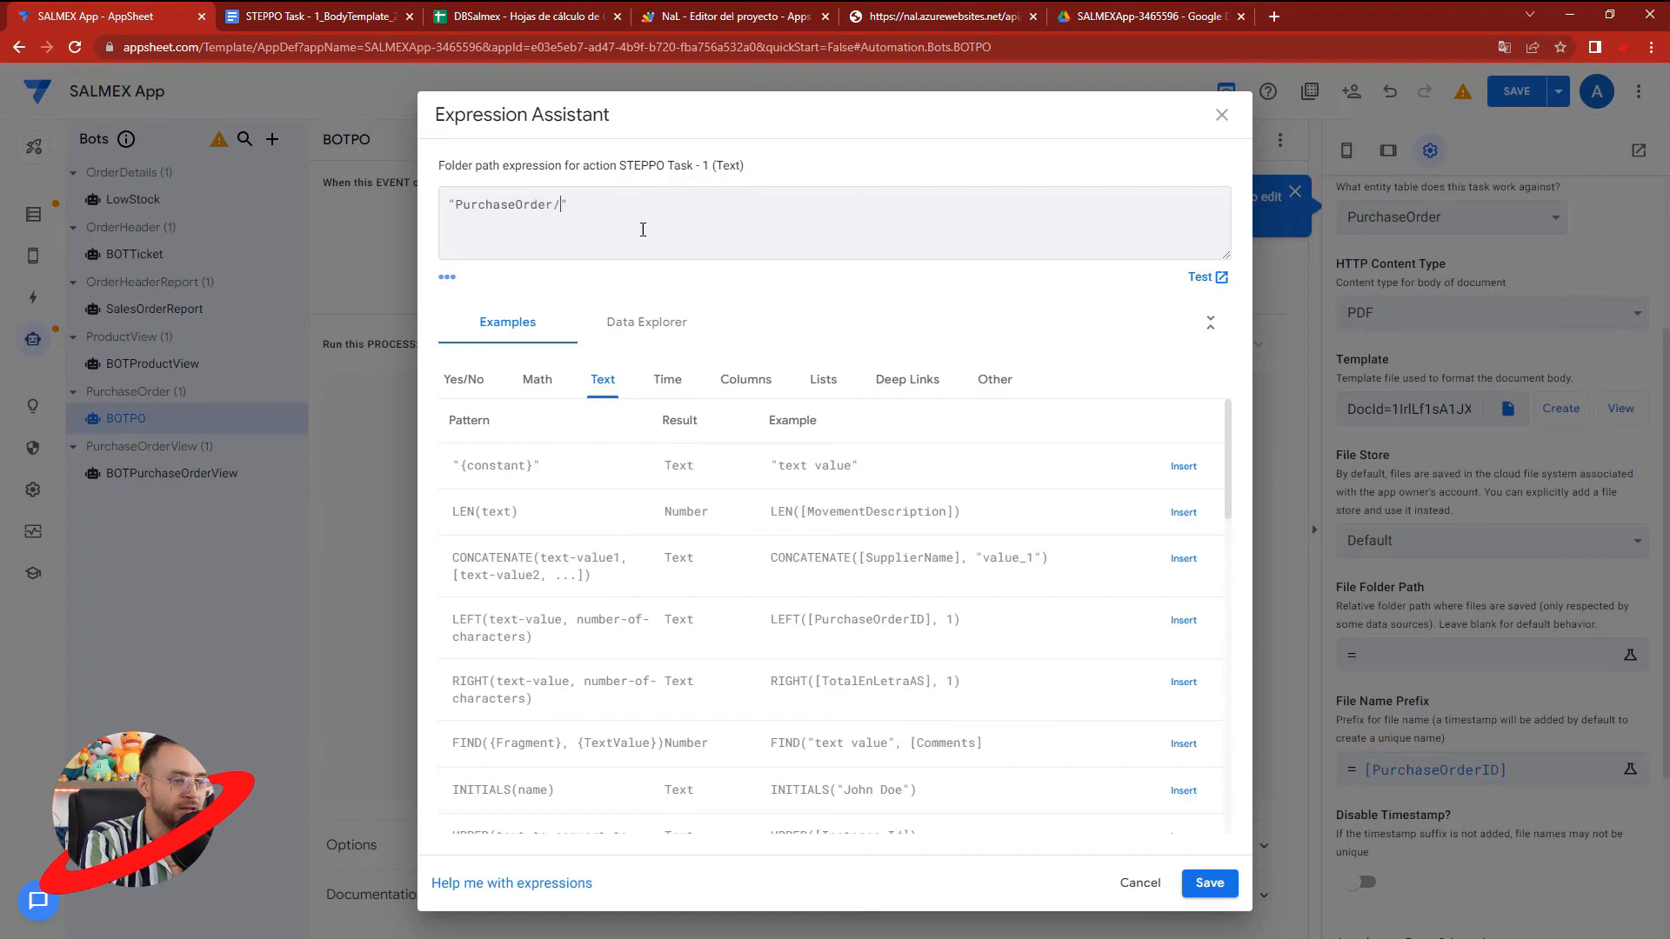
pyautogui.click(456, 206)
pyautogui.write('/')
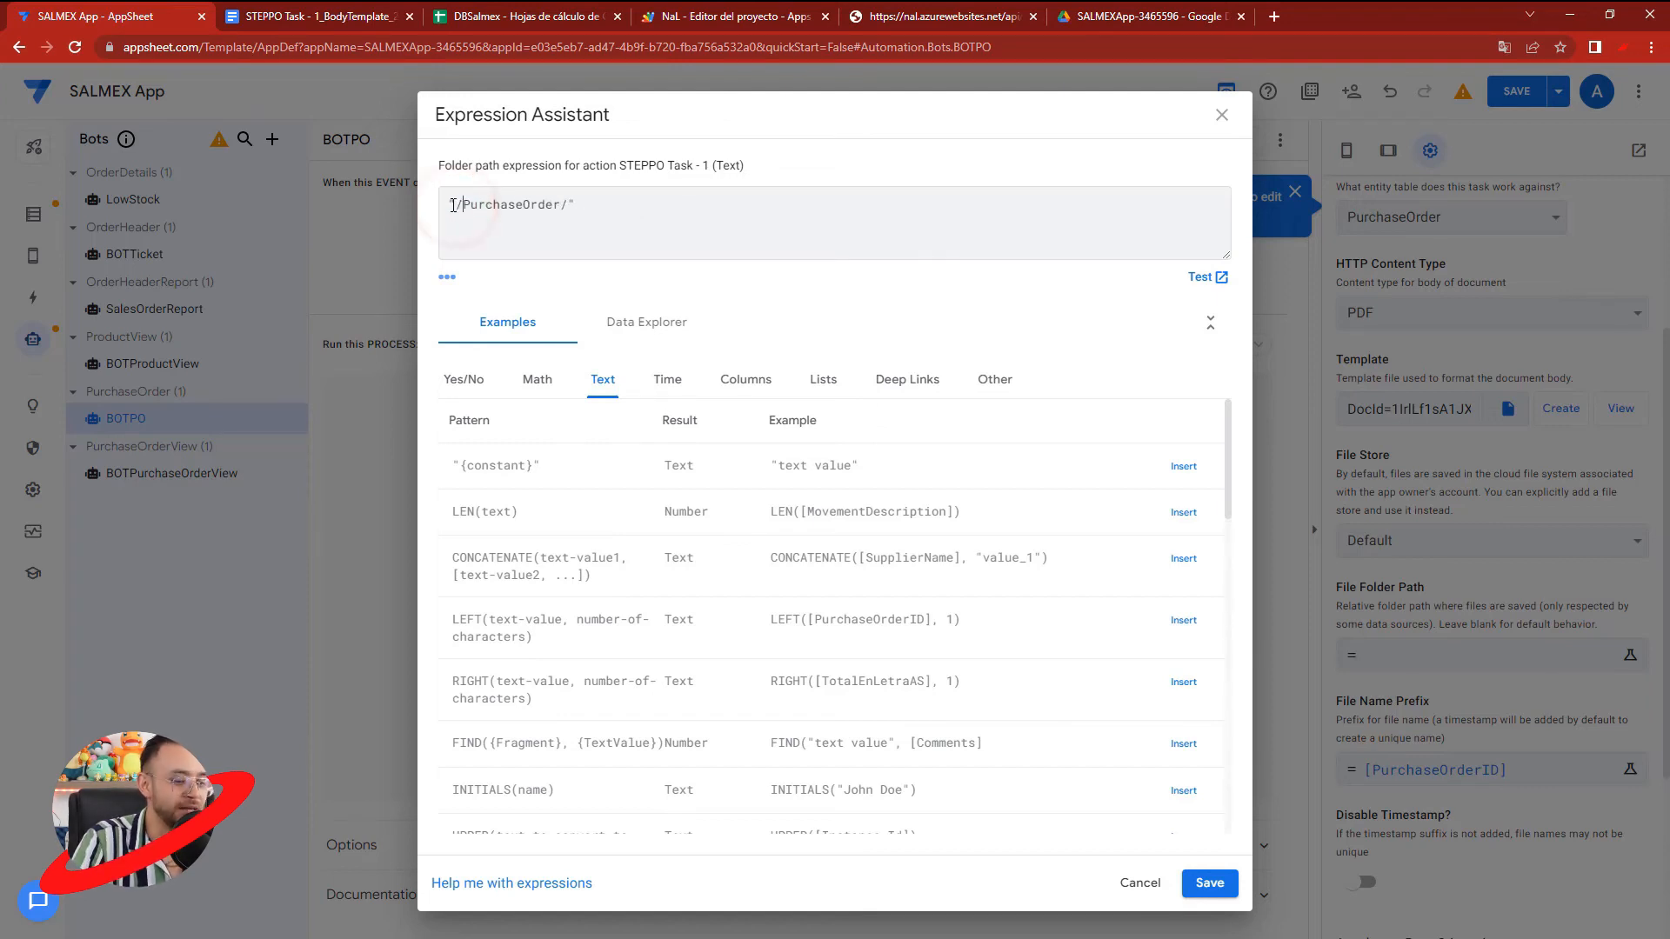
pyautogui.click(1209, 882)
pyautogui.click(1516, 91)
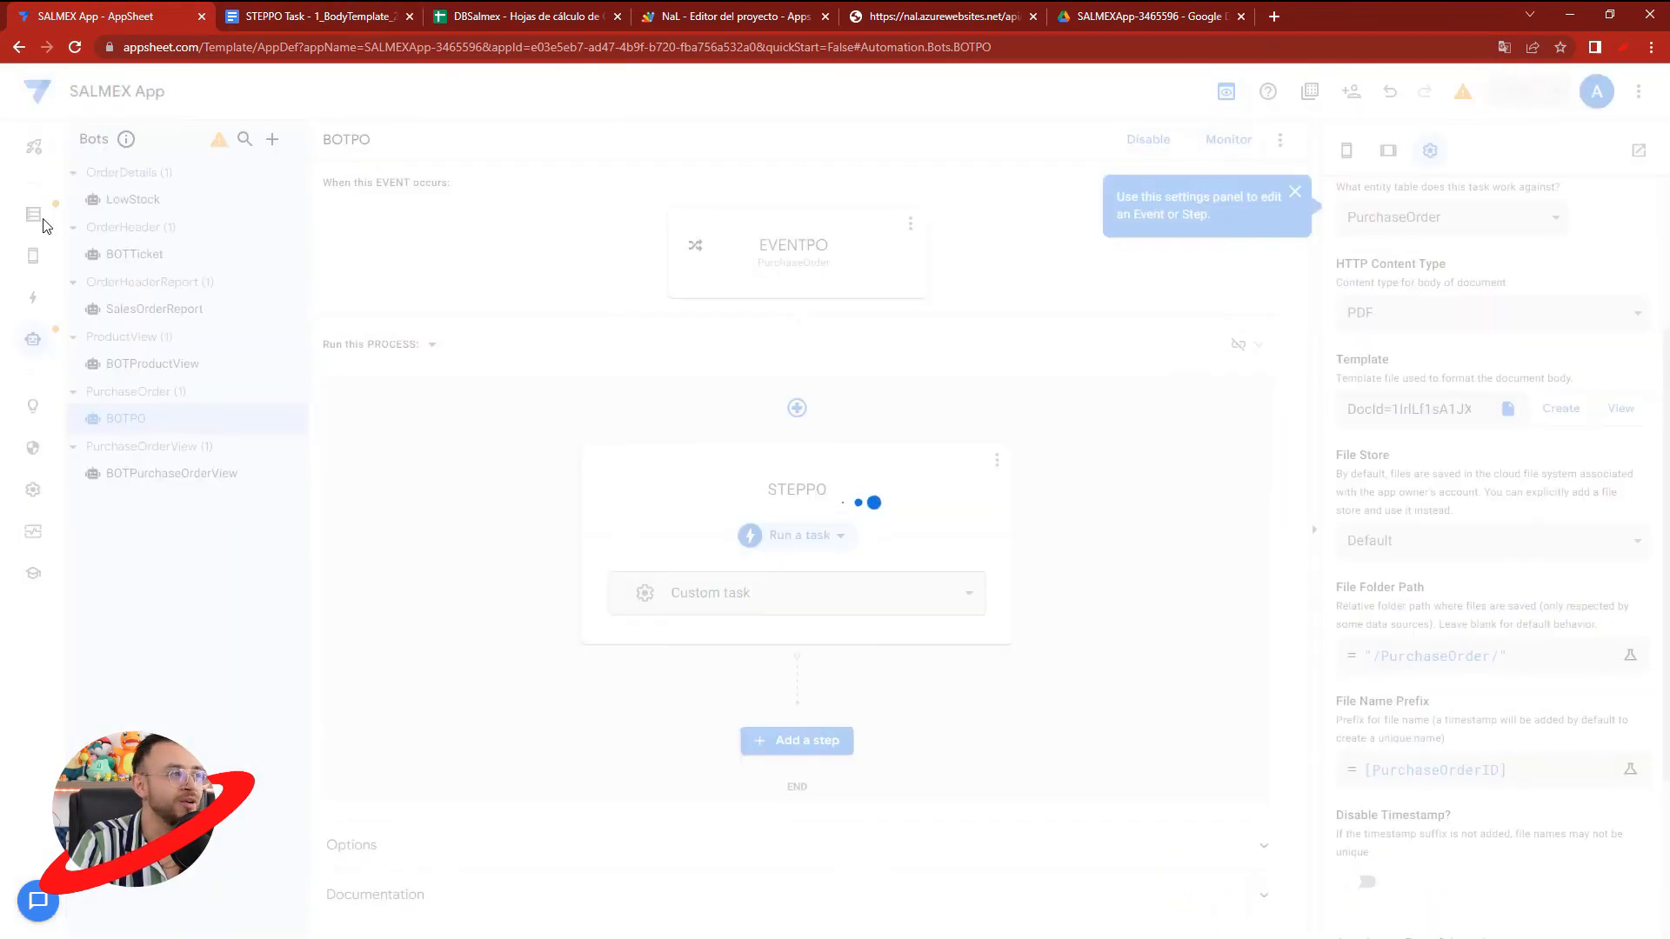
# - Close the STEPPO template document and switch to the SALMEXApp-3465596 folder in Google Drive
pyautogui.click(313, 18)
pyautogui.click(409, 17)
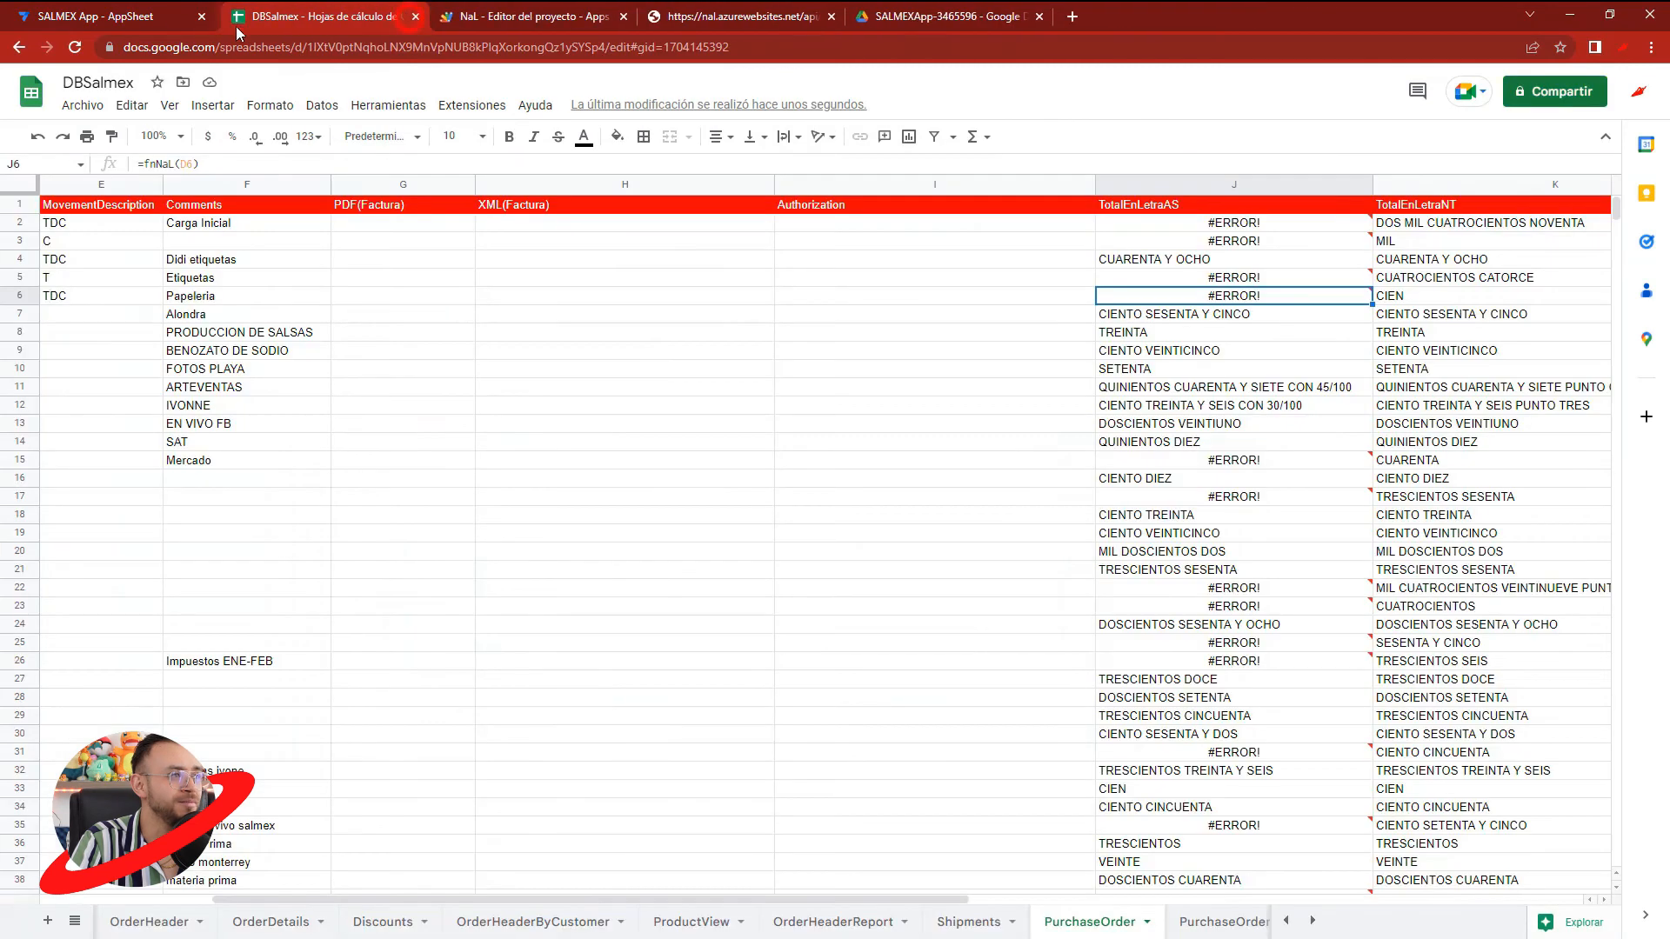
pyautogui.click(106, 19)
pyautogui.click(988, 13)
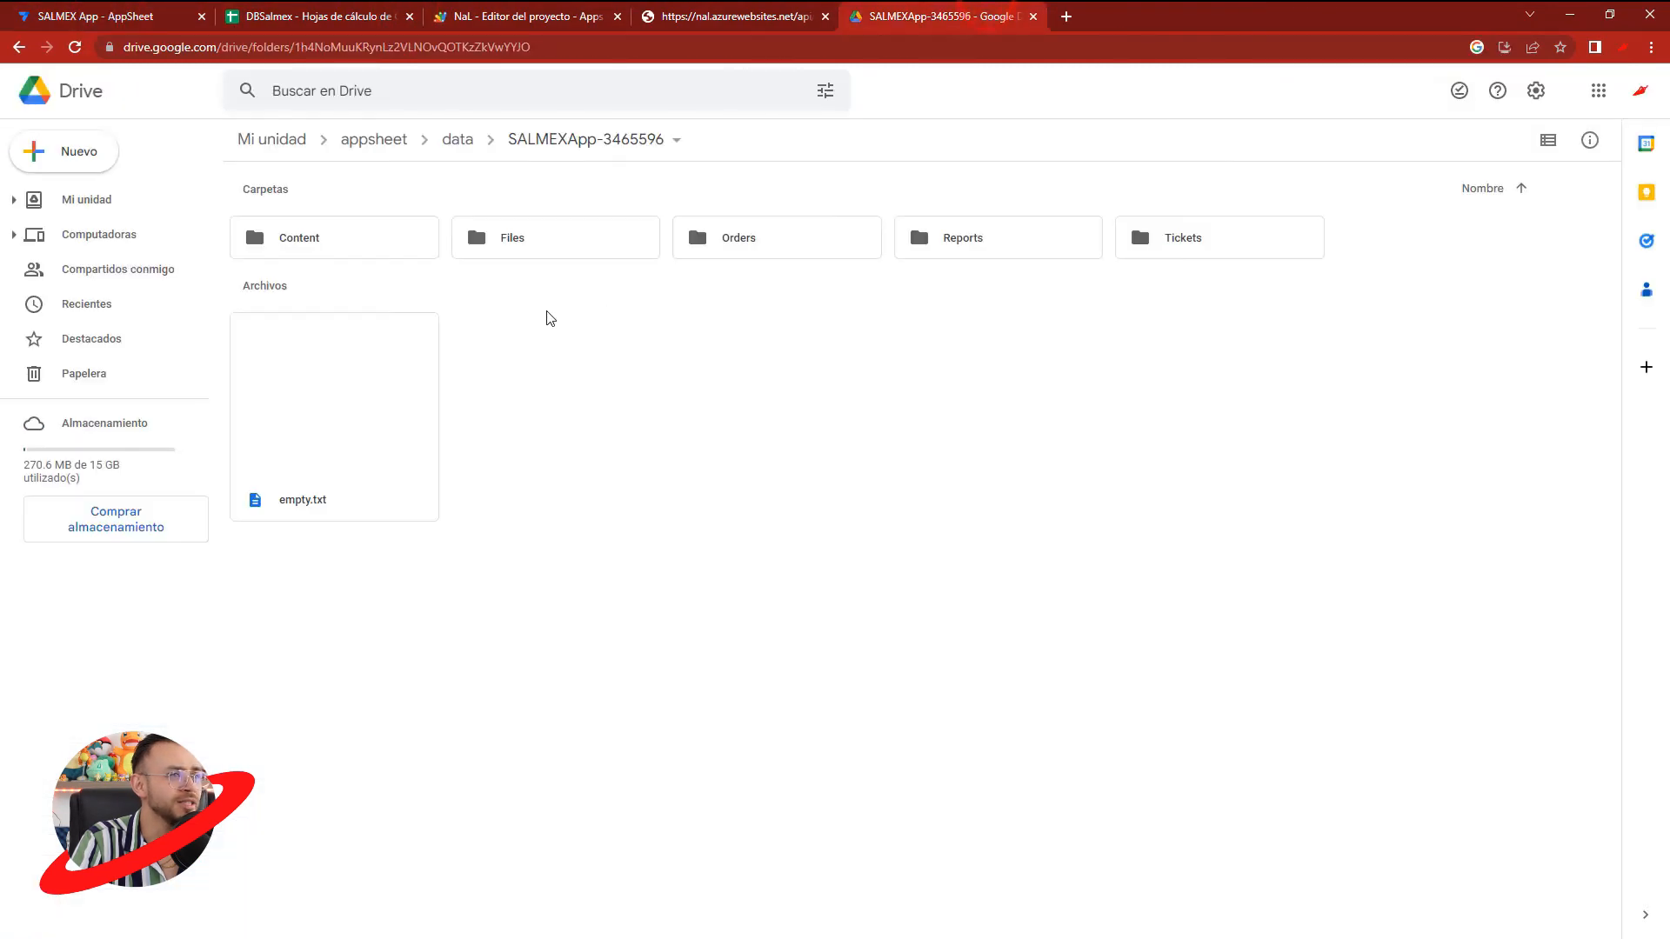
# - Return to the AppSheet editor and delete purchase orders PO104 and PO103 in the PurchaseOrder preview
pyautogui.click(90, 200)
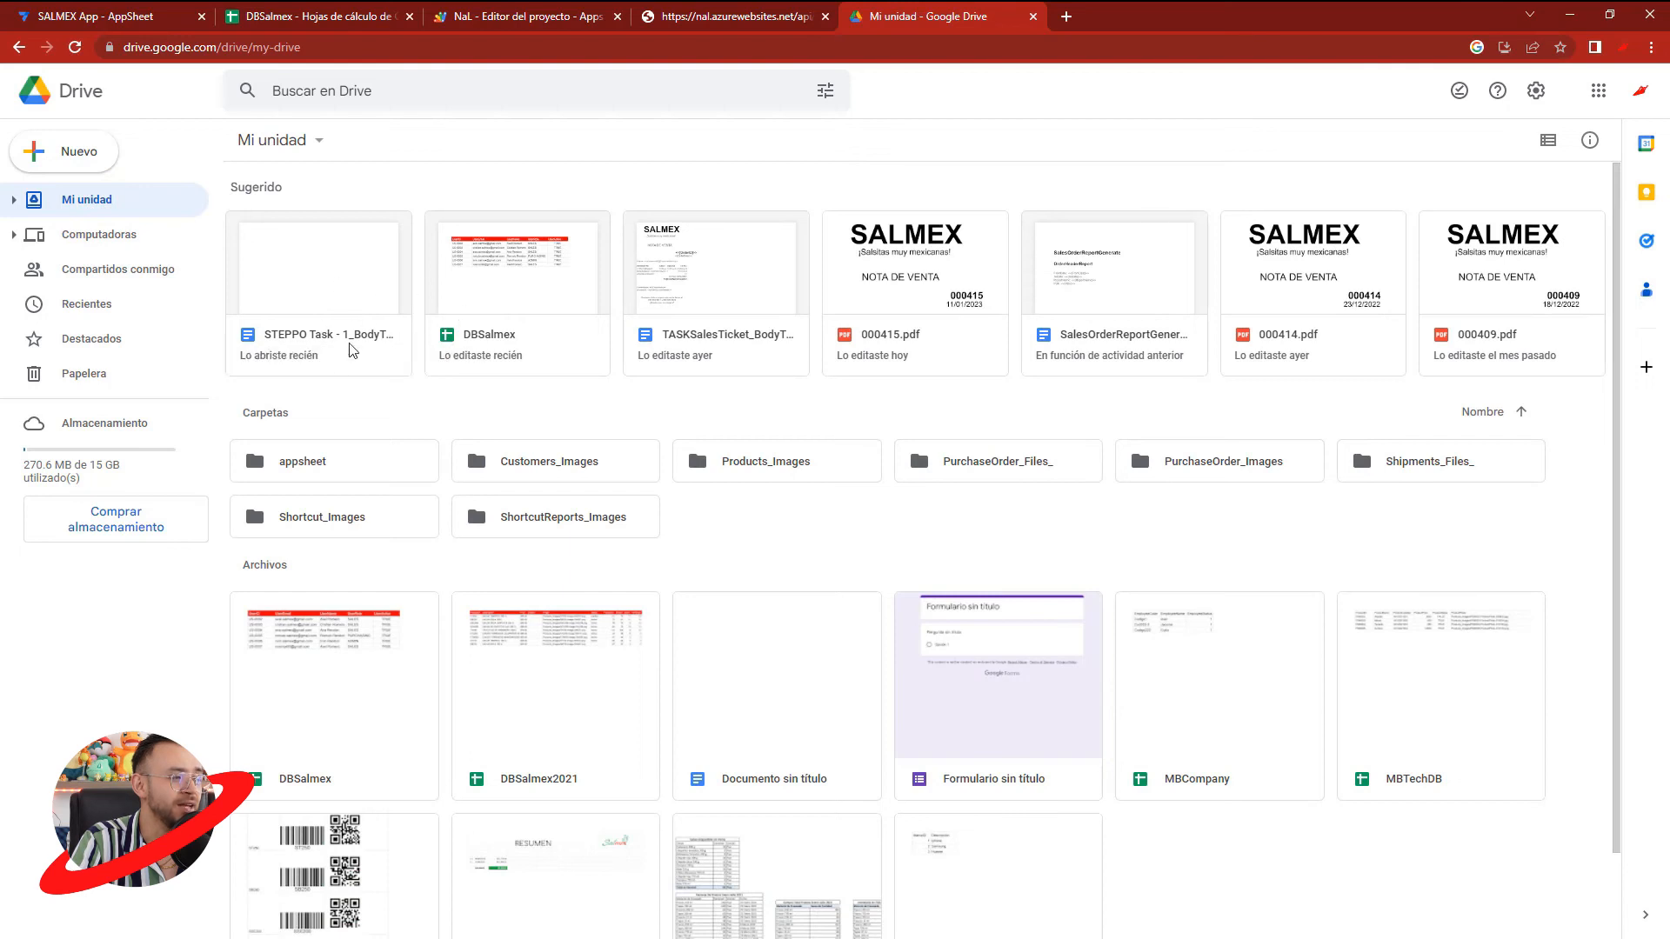
pyautogui.click(150, 15)
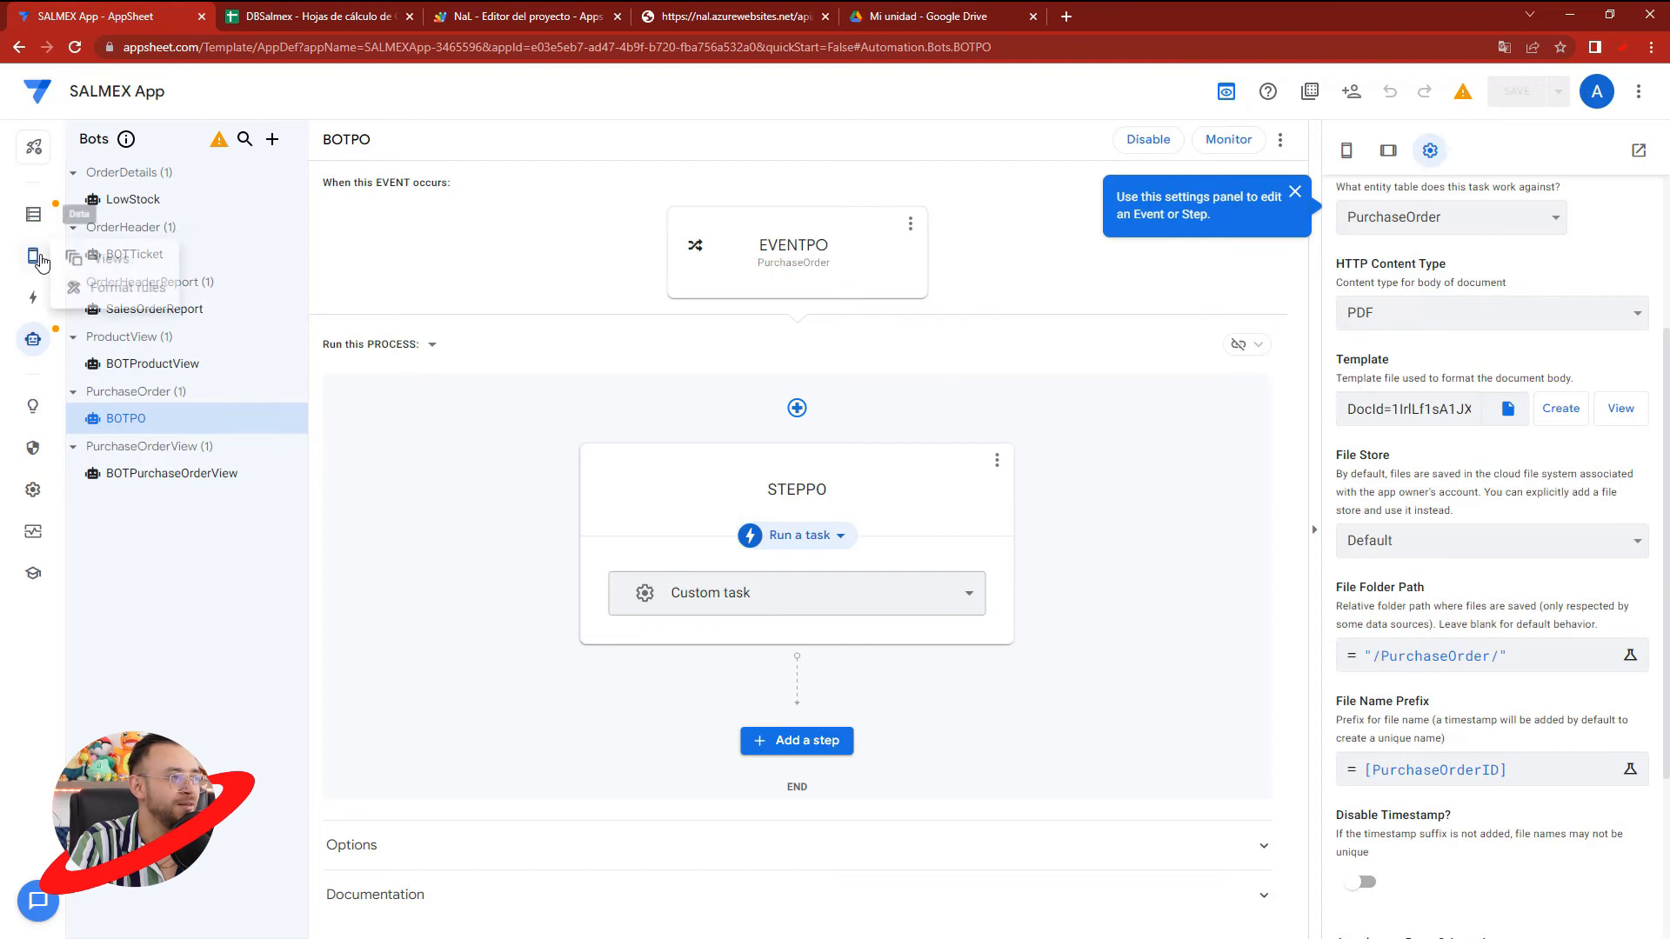
pyautogui.click(35, 217)
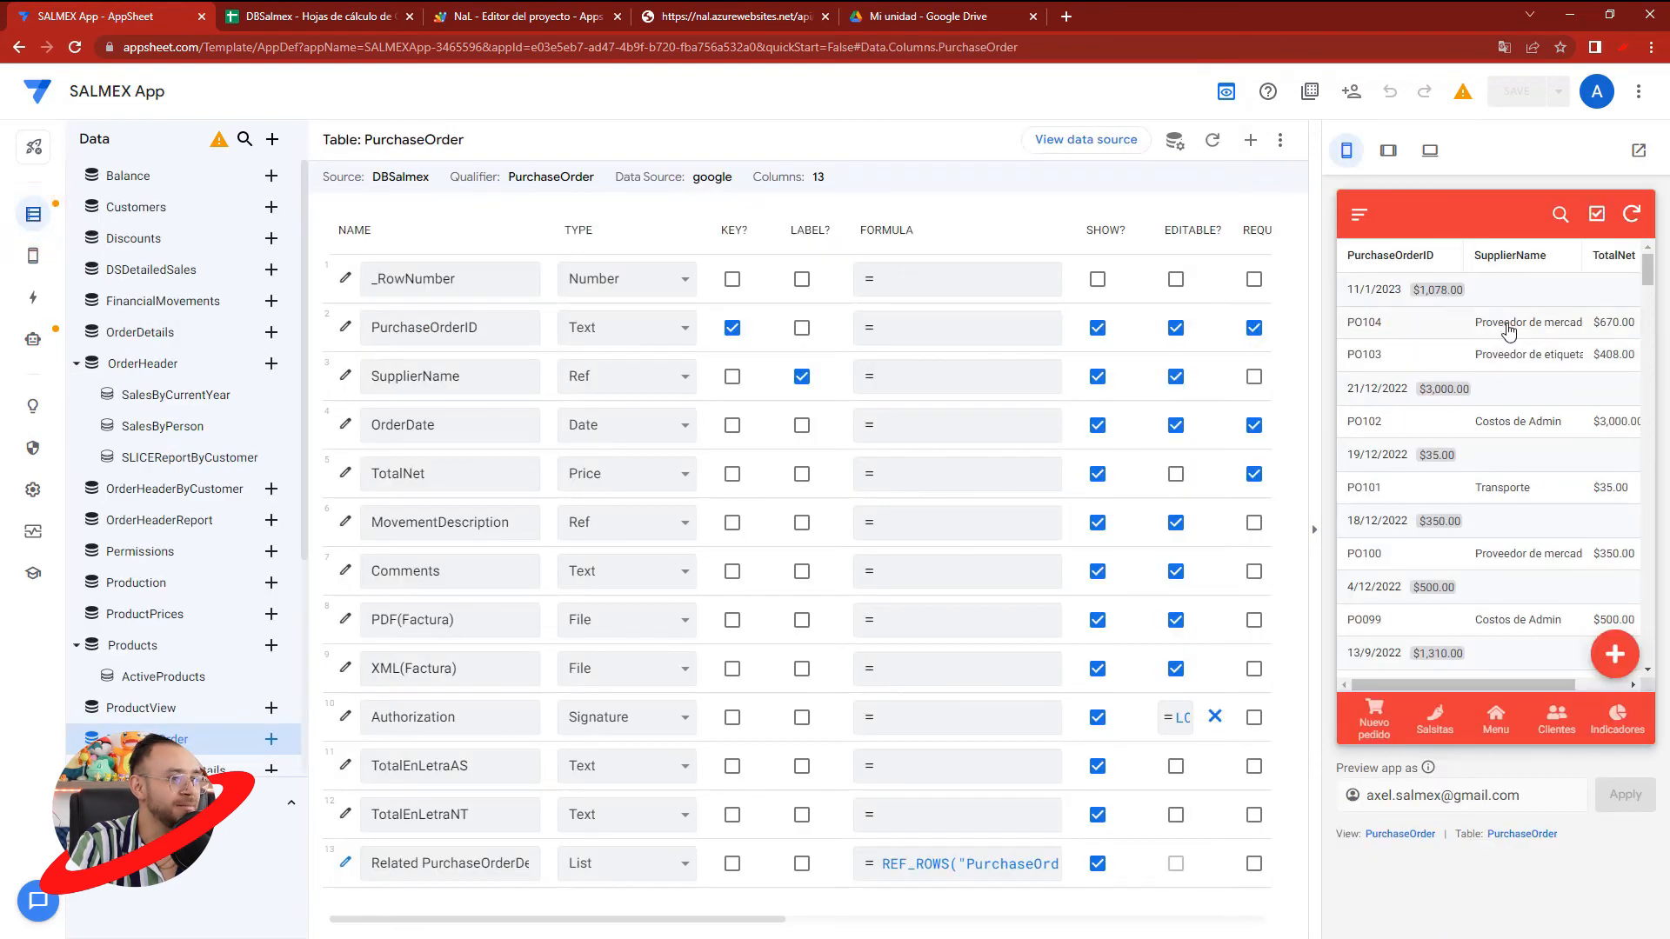
pyautogui.click(1597, 214)
pyautogui.click(1354, 323)
pyautogui.click(1353, 354)
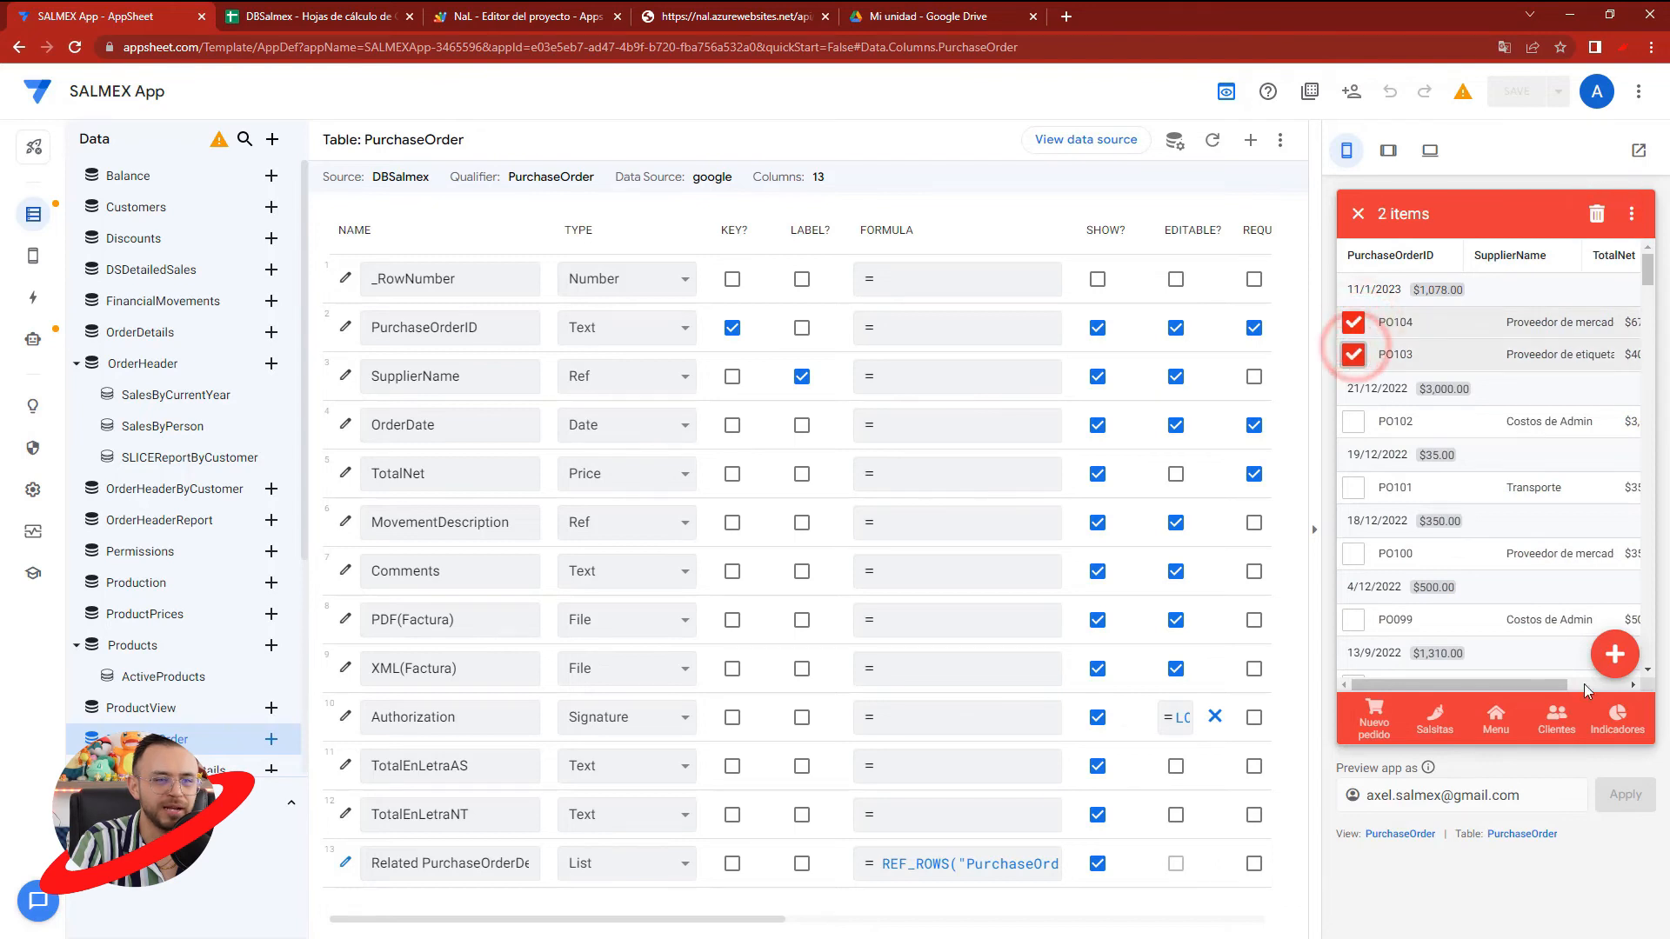
pyautogui.click(1607, 229)
pyautogui.click(1588, 443)
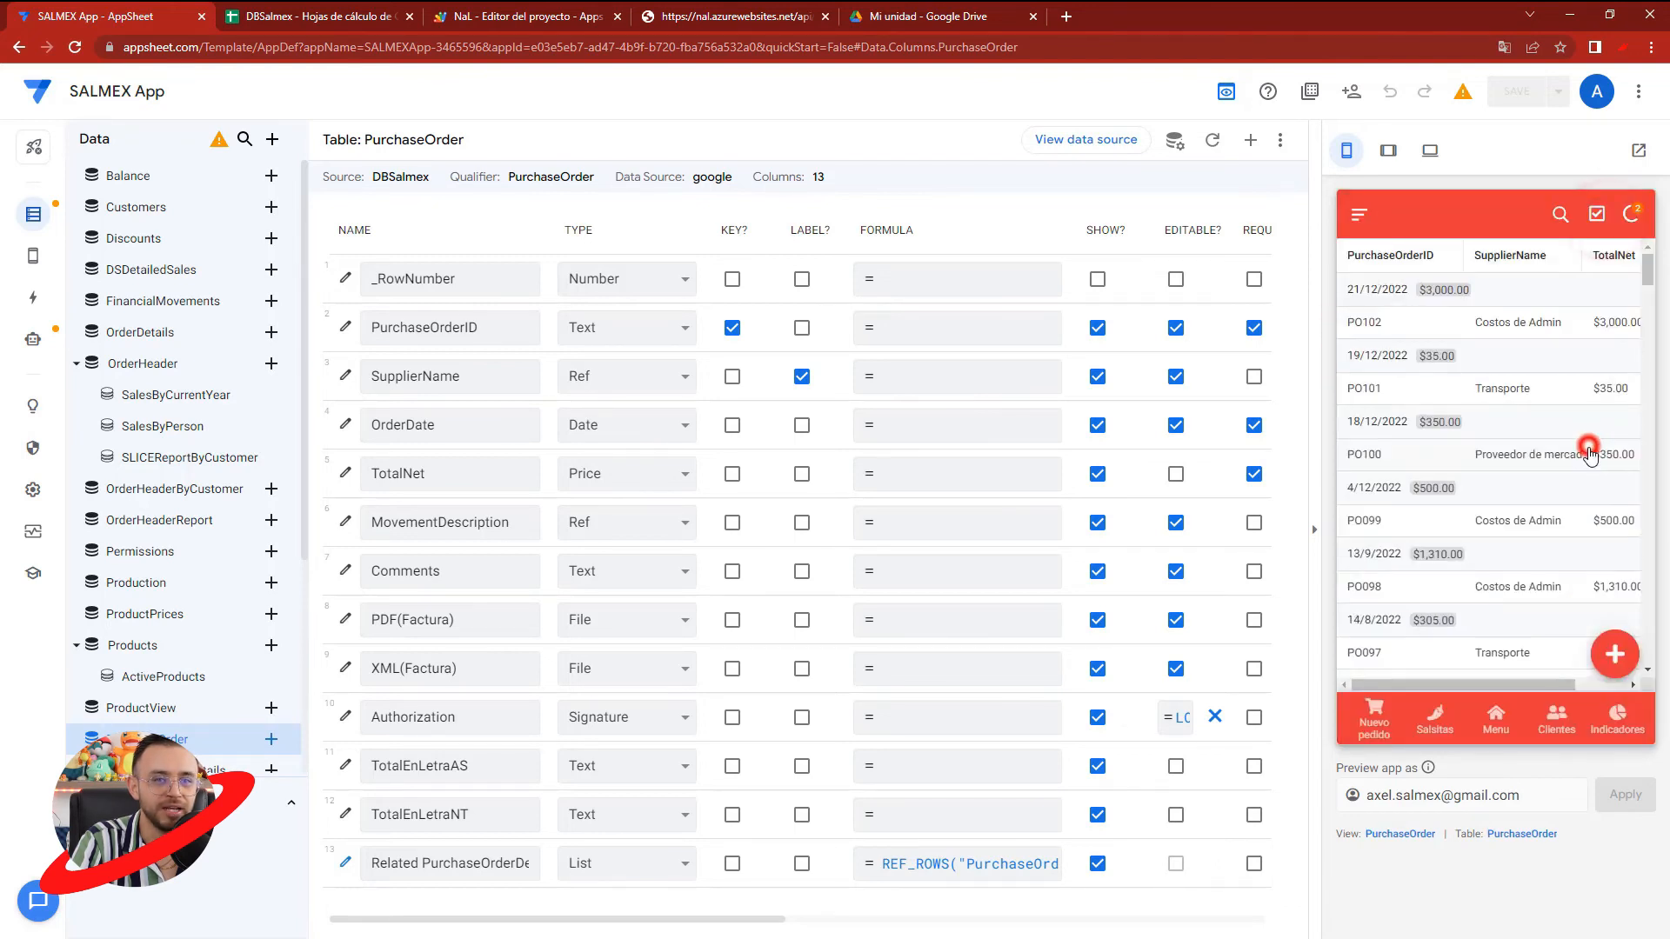
pyautogui.click(1520, 735)
pyautogui.click(1395, 513)
pyautogui.click(1612, 658)
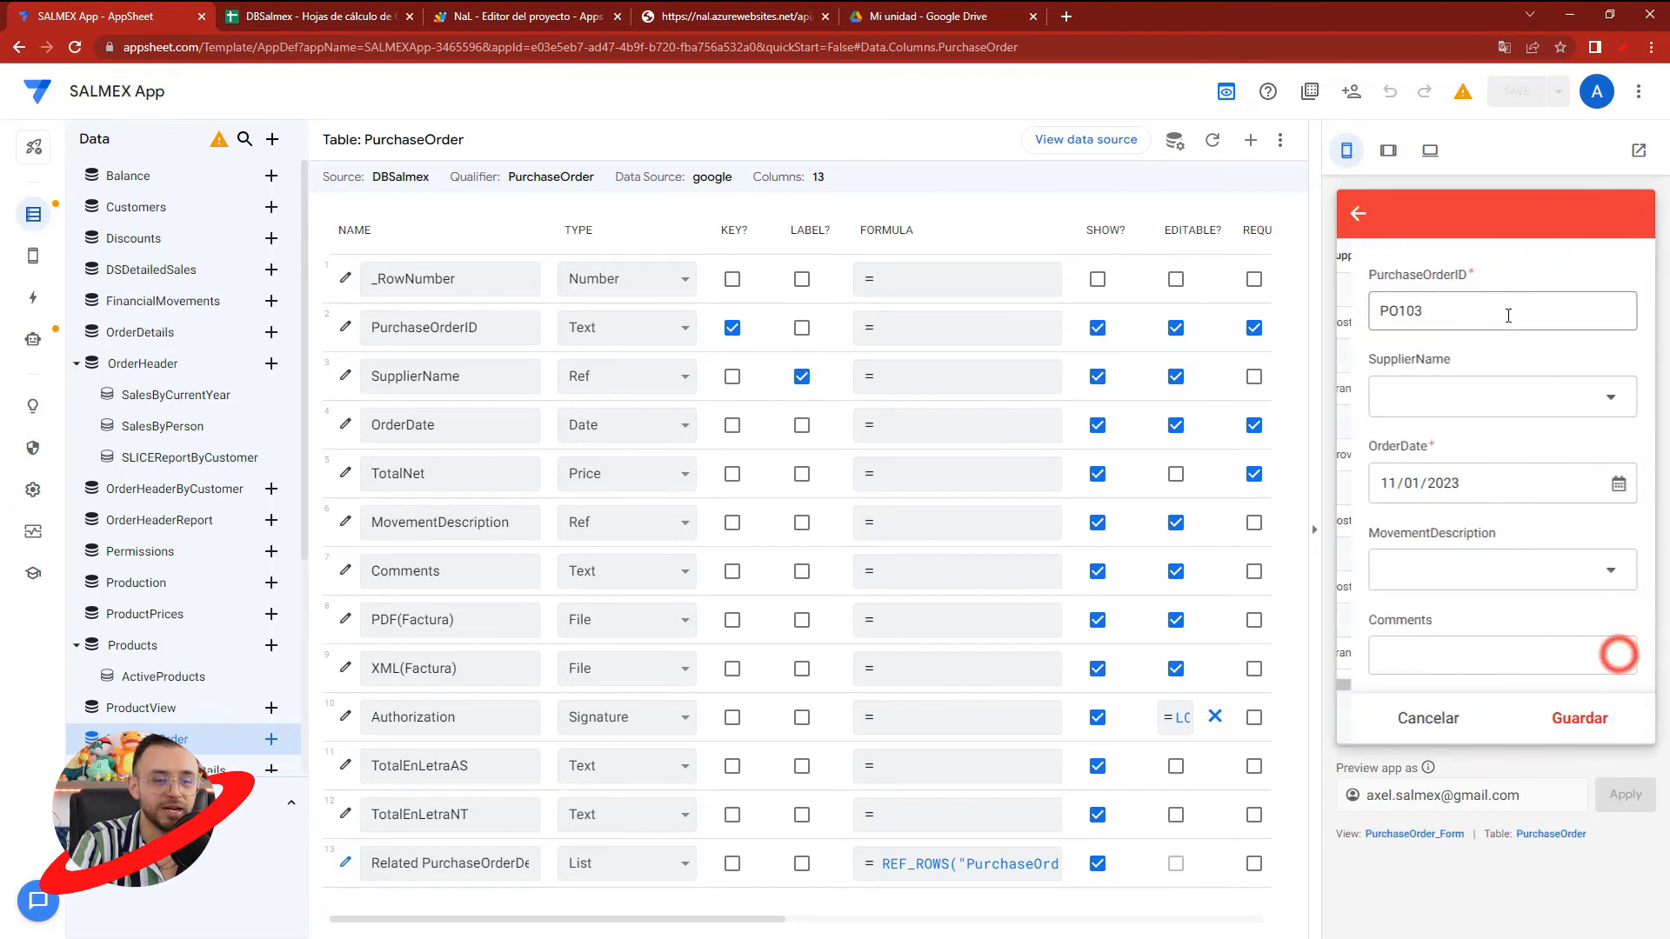
pyautogui.click(1412, 388)
pyautogui.click(1426, 351)
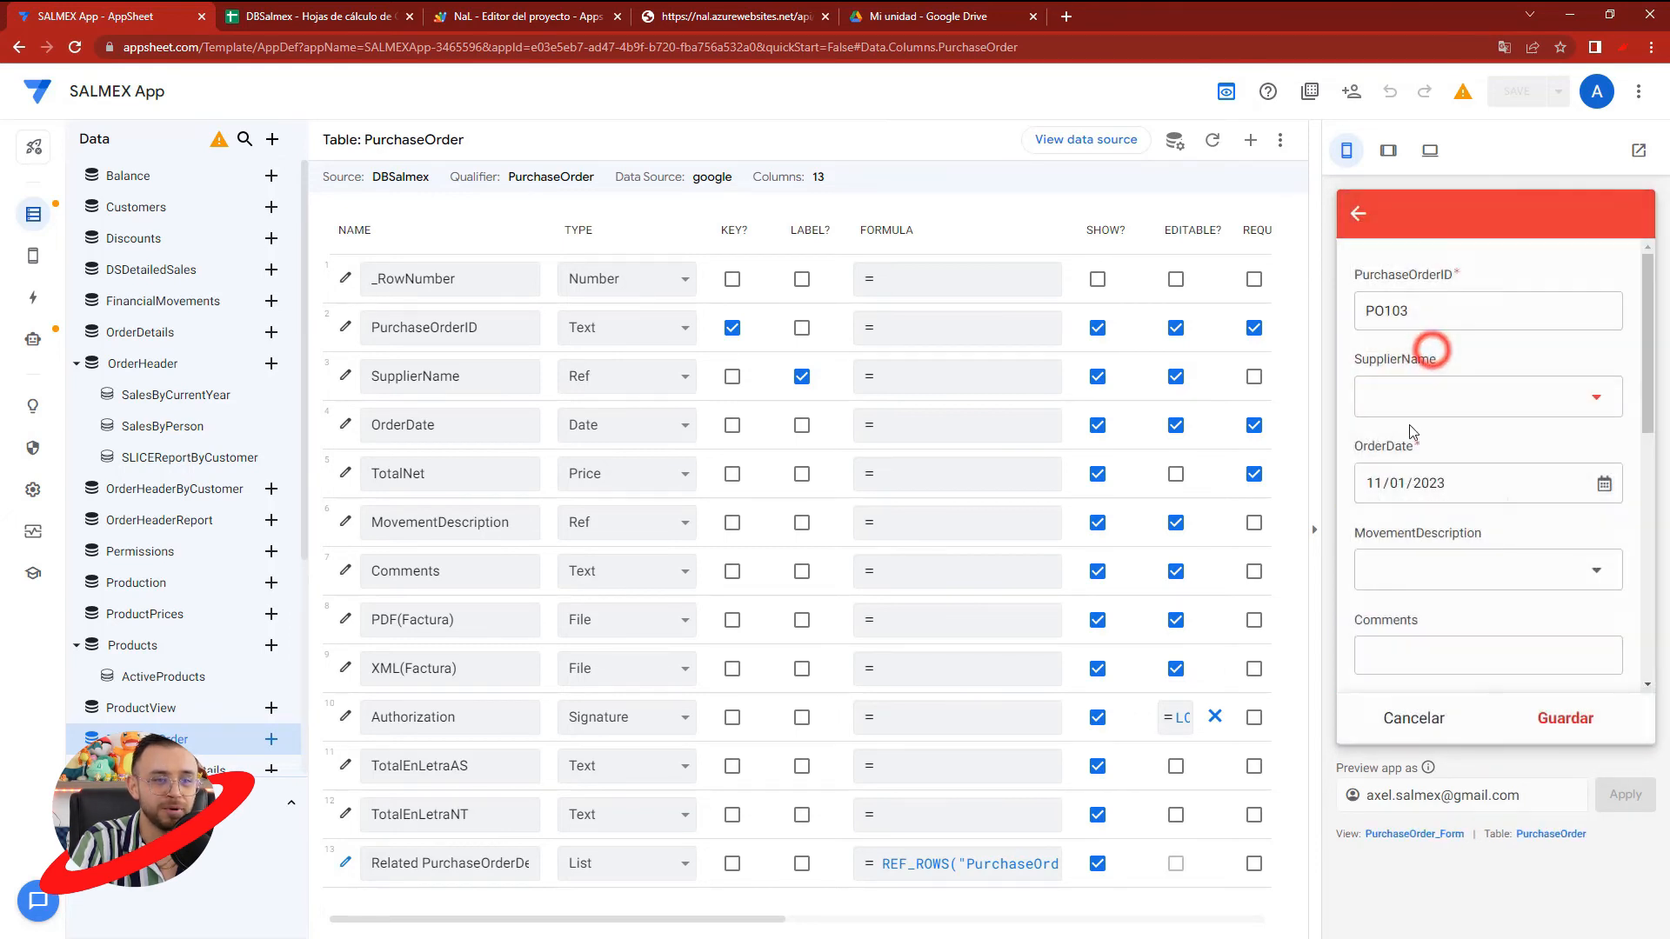
pyautogui.click(1401, 573)
pyautogui.click(1424, 383)
pyautogui.click(1446, 559)
pyautogui.click(1425, 336)
pyautogui.scroll(-5, 1489, 608)
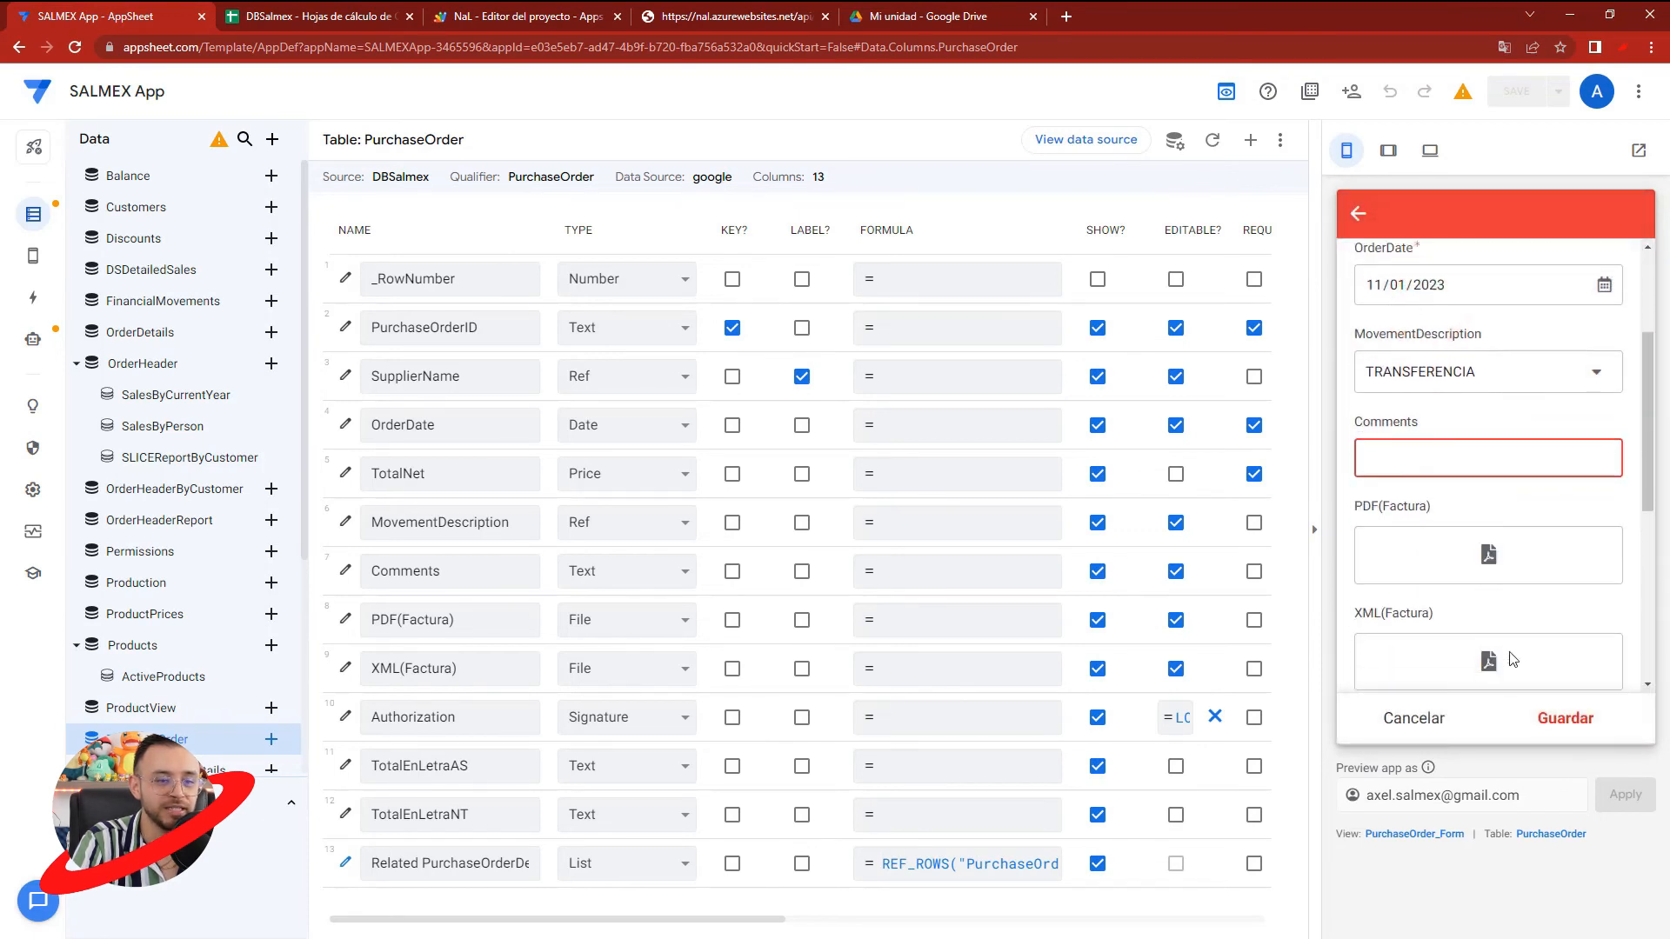
pyautogui.scroll(-1, 1489, 684)
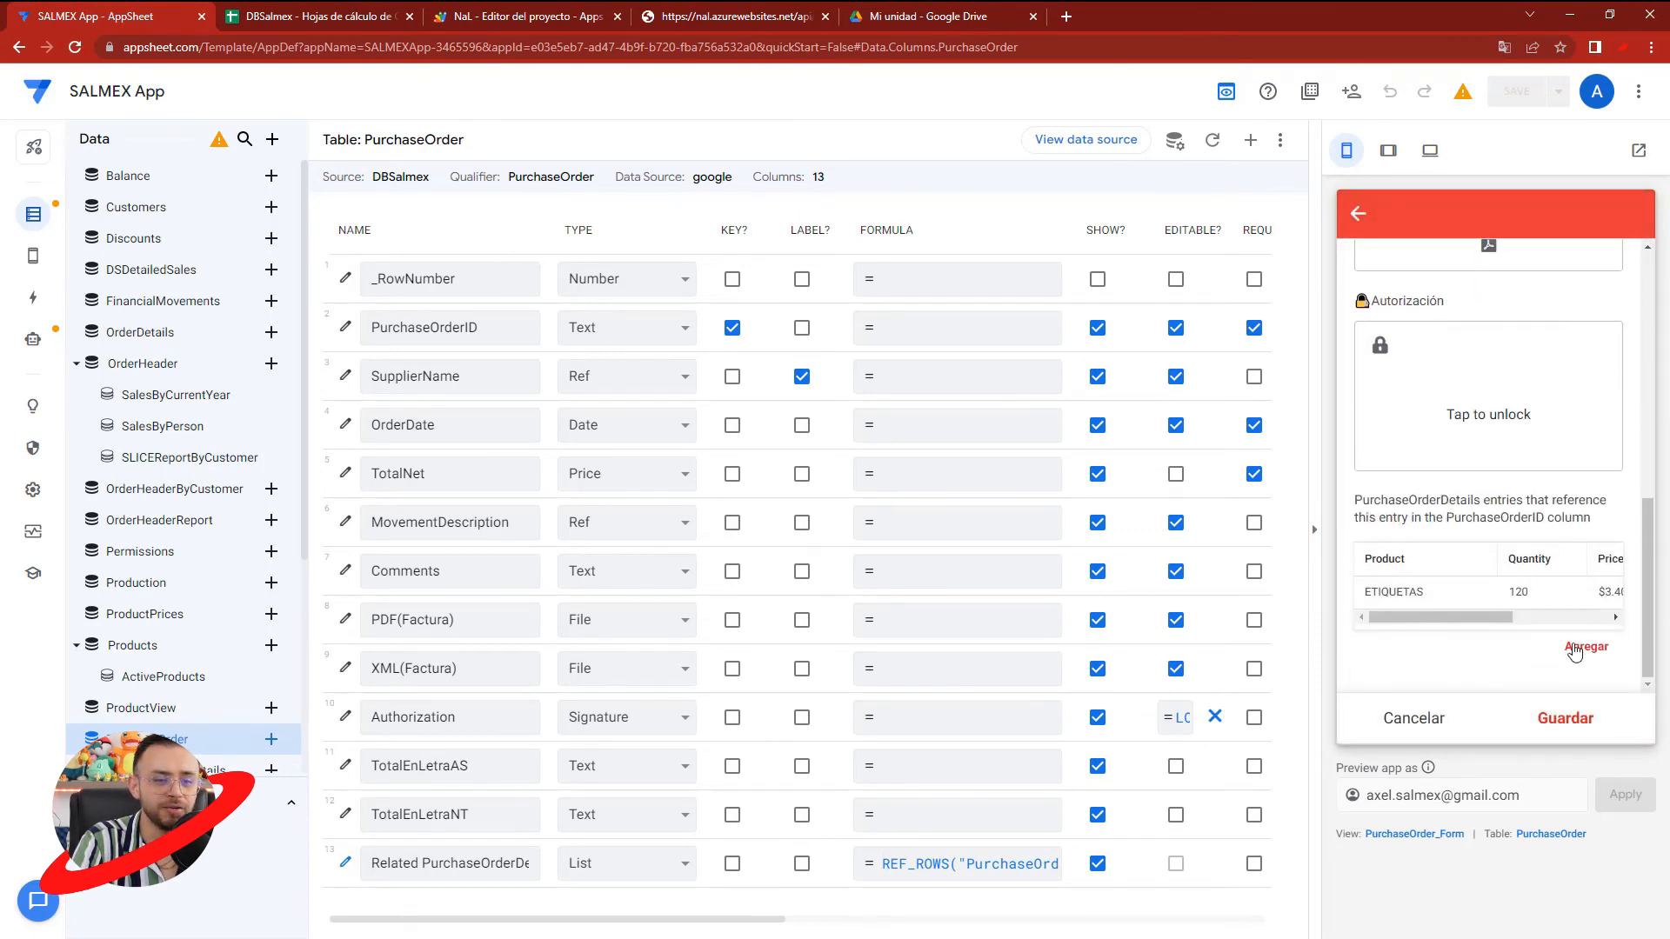
pyautogui.click(1429, 718)
pyautogui.click(1578, 442)
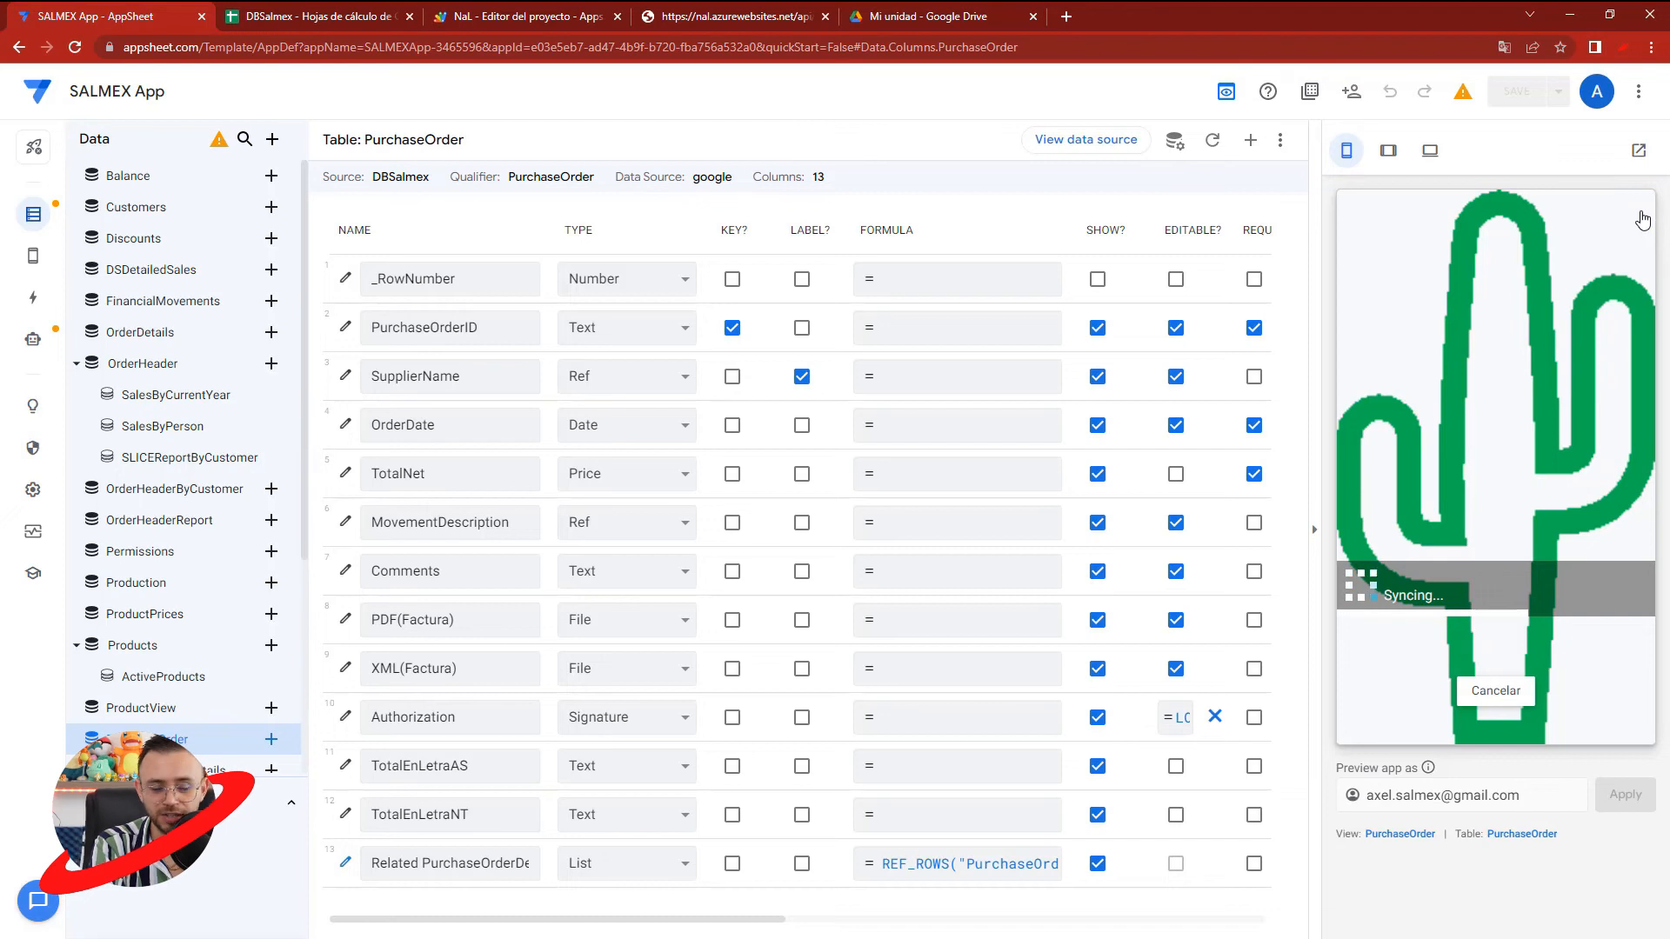
# - Close the NAL API response and the NaL Apps Script project, and bring up the DBSalmex spreadsheet
pyautogui.click(679, 18)
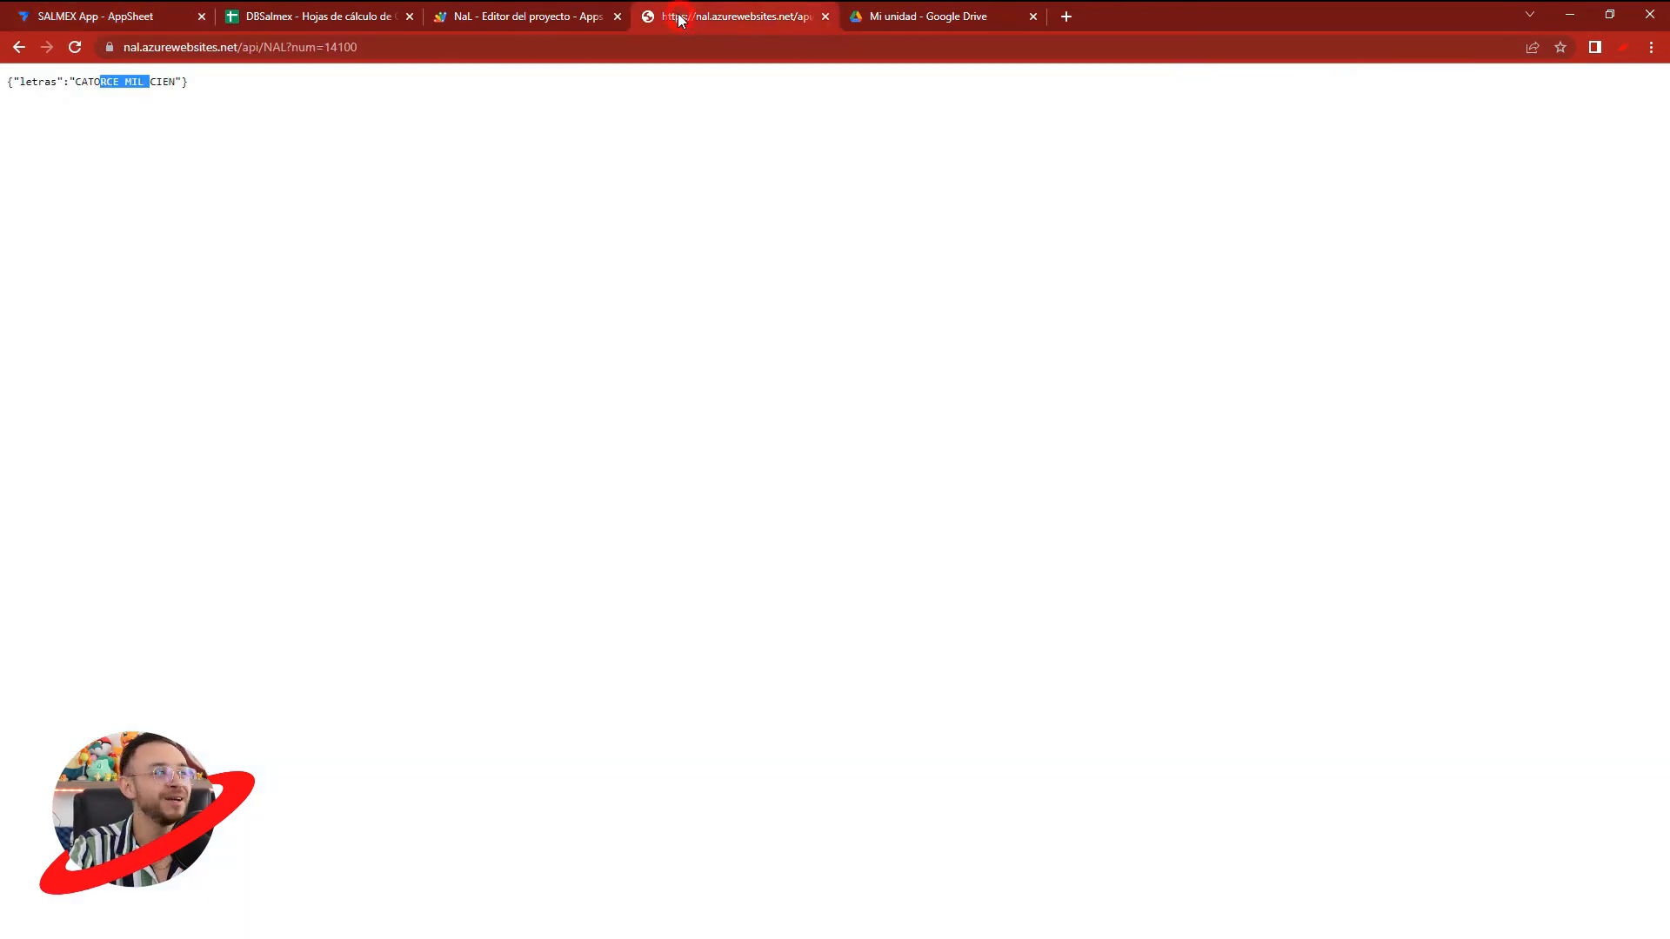
pyautogui.click(825, 17)
pyautogui.click(567, 16)
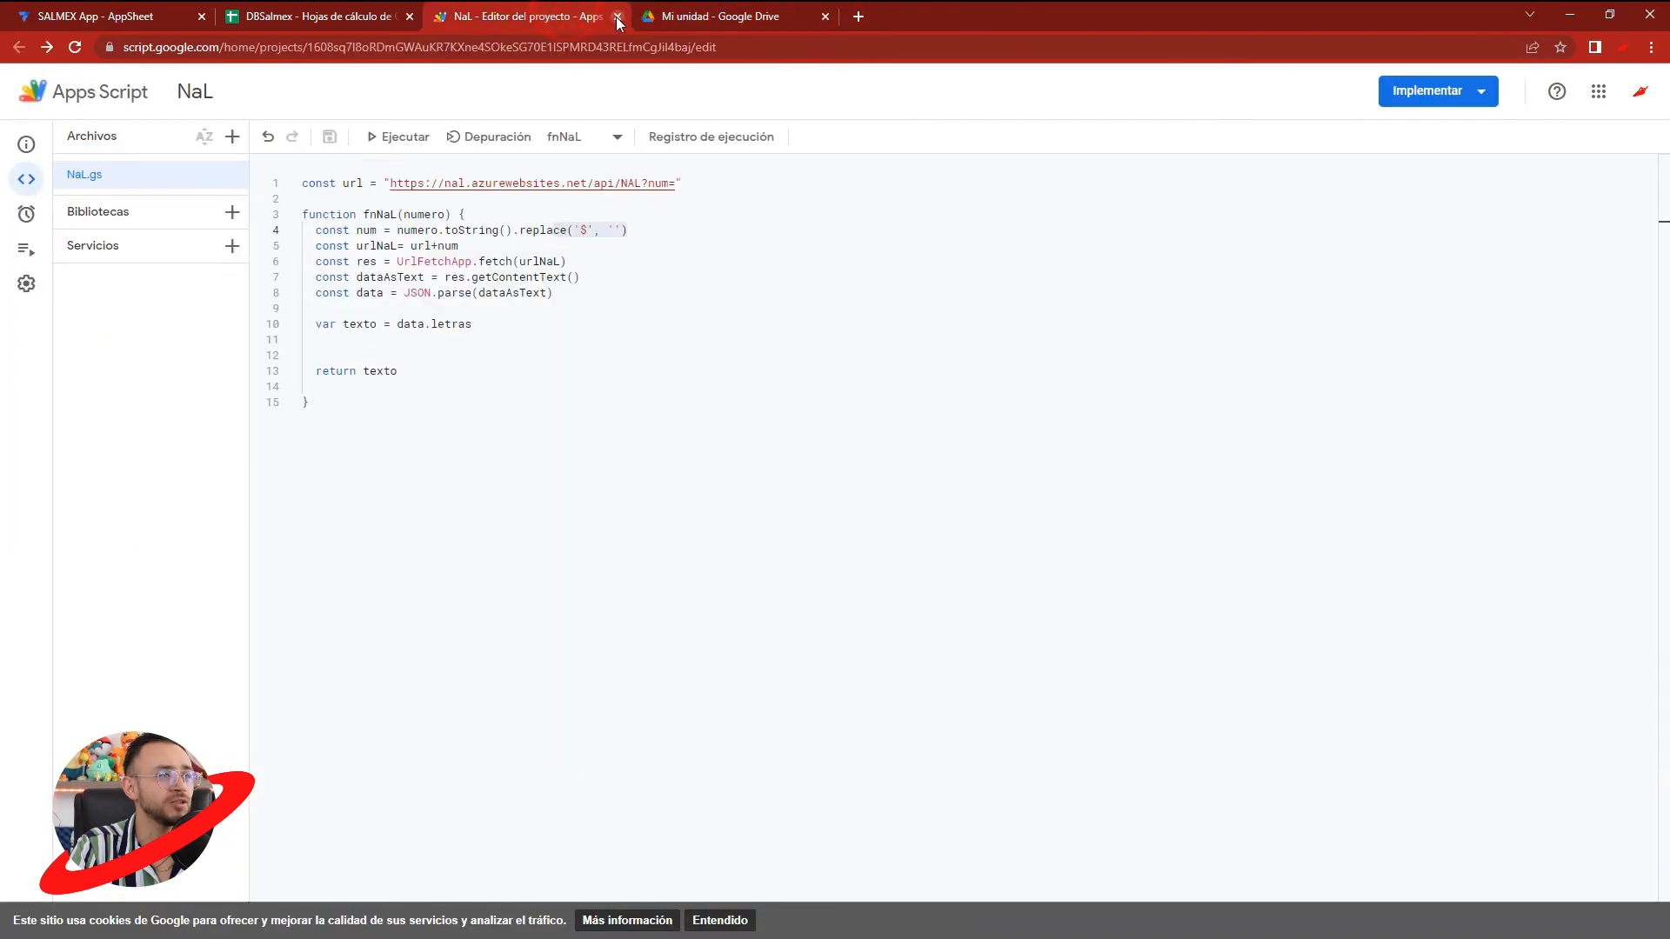
pyautogui.click(617, 17)
pyautogui.click(330, 13)
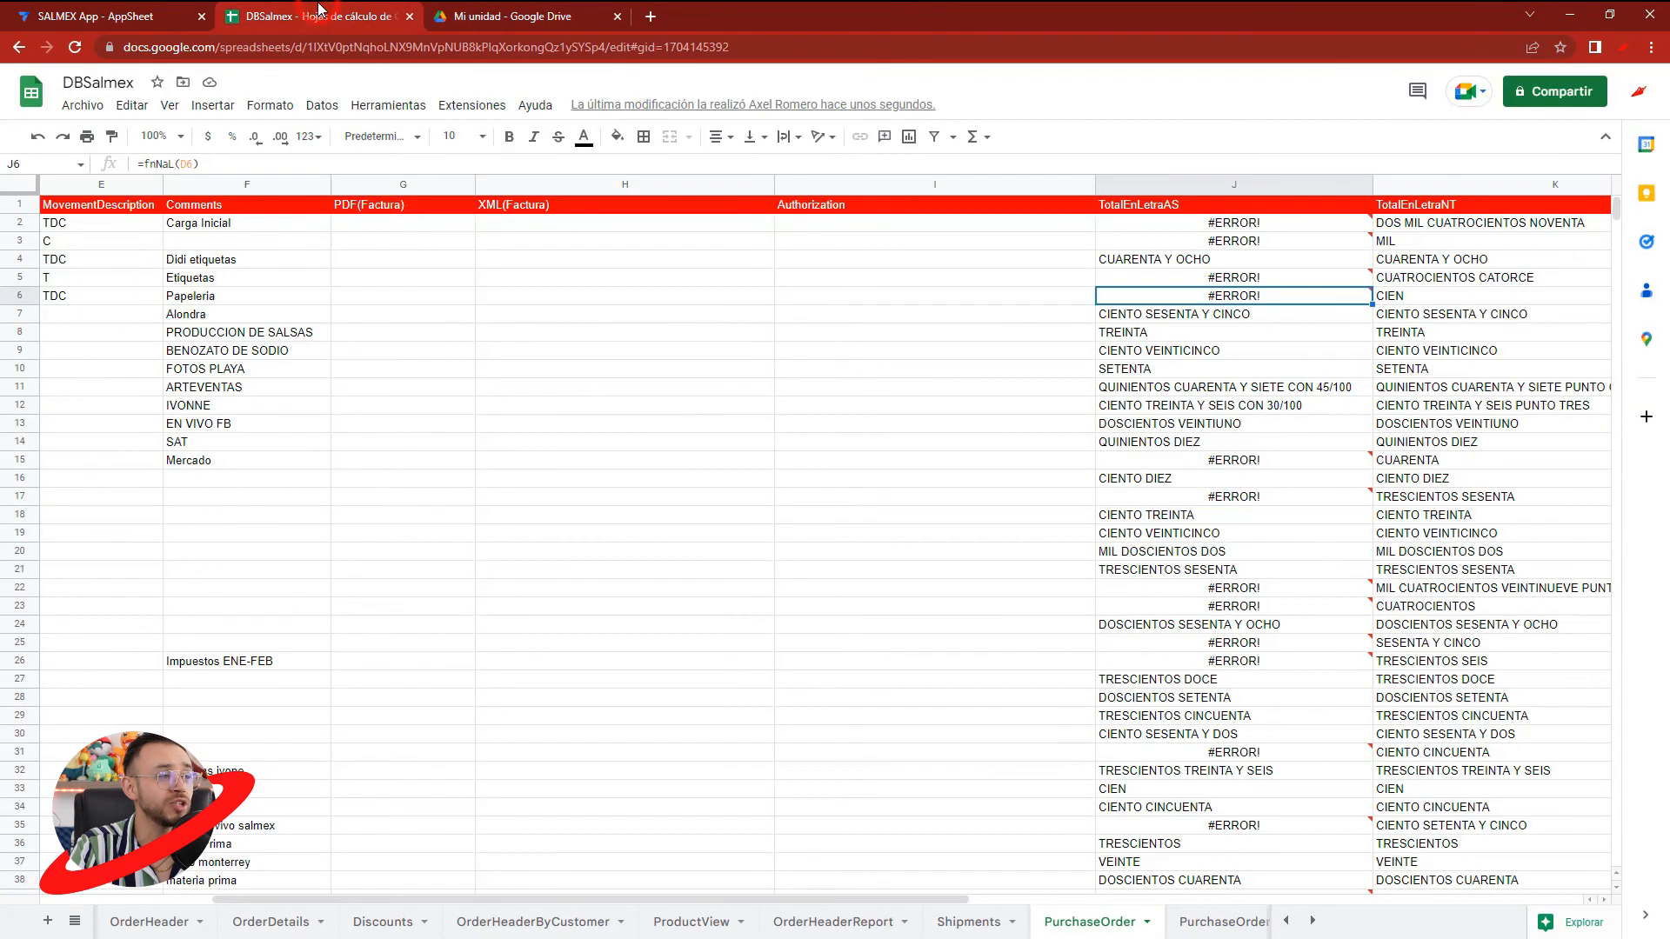
# - Return to AppSheet and start a new purchase order under Compras with supplier Proveedor de mercado and MovementDescription EFECTIVO
pyautogui.click(118, 13)
pyautogui.click(1496, 720)
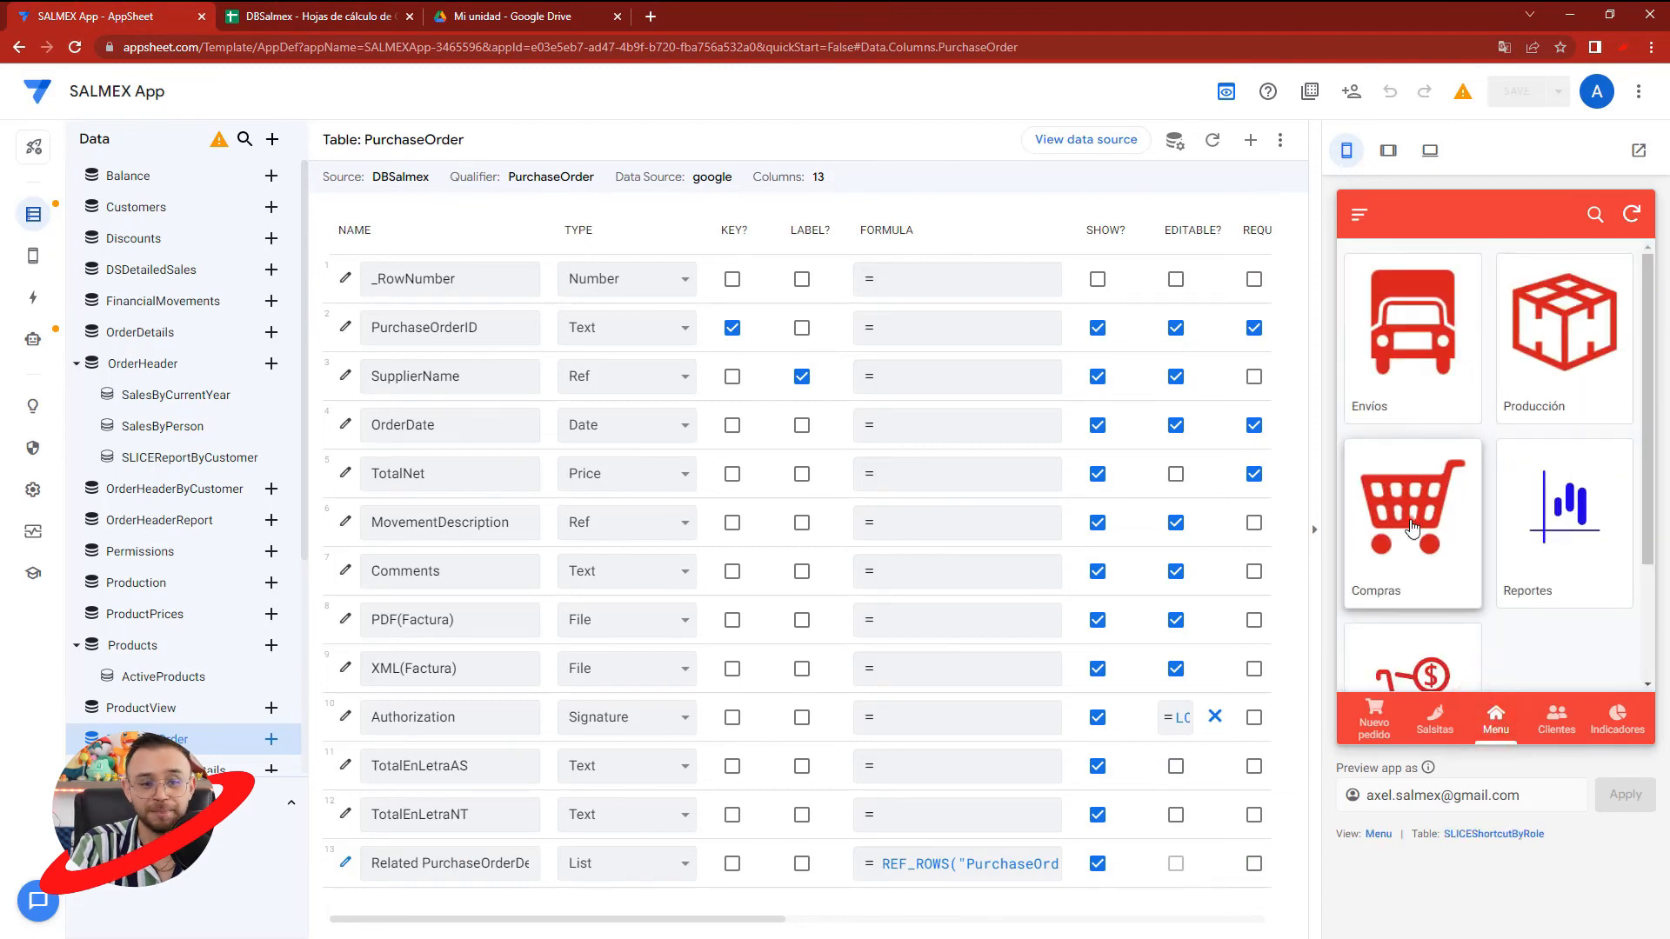
pyautogui.click(1412, 528)
pyautogui.click(1615, 656)
pyautogui.click(1456, 398)
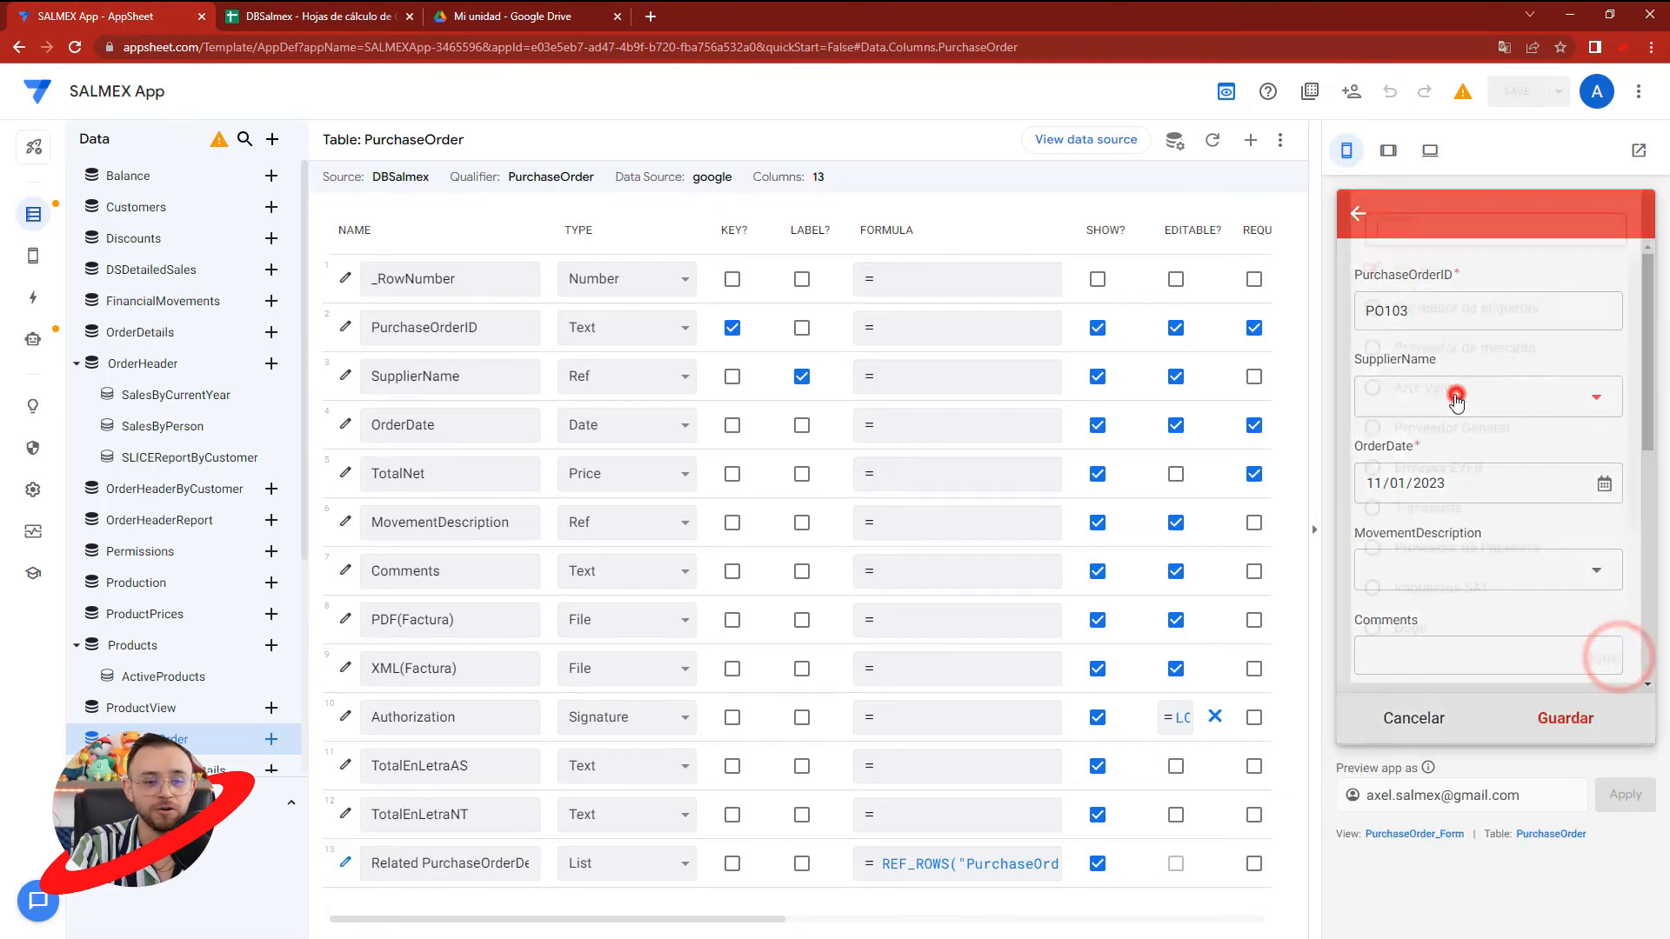
pyautogui.click(1420, 383)
pyautogui.click(1422, 571)
pyautogui.click(1427, 316)
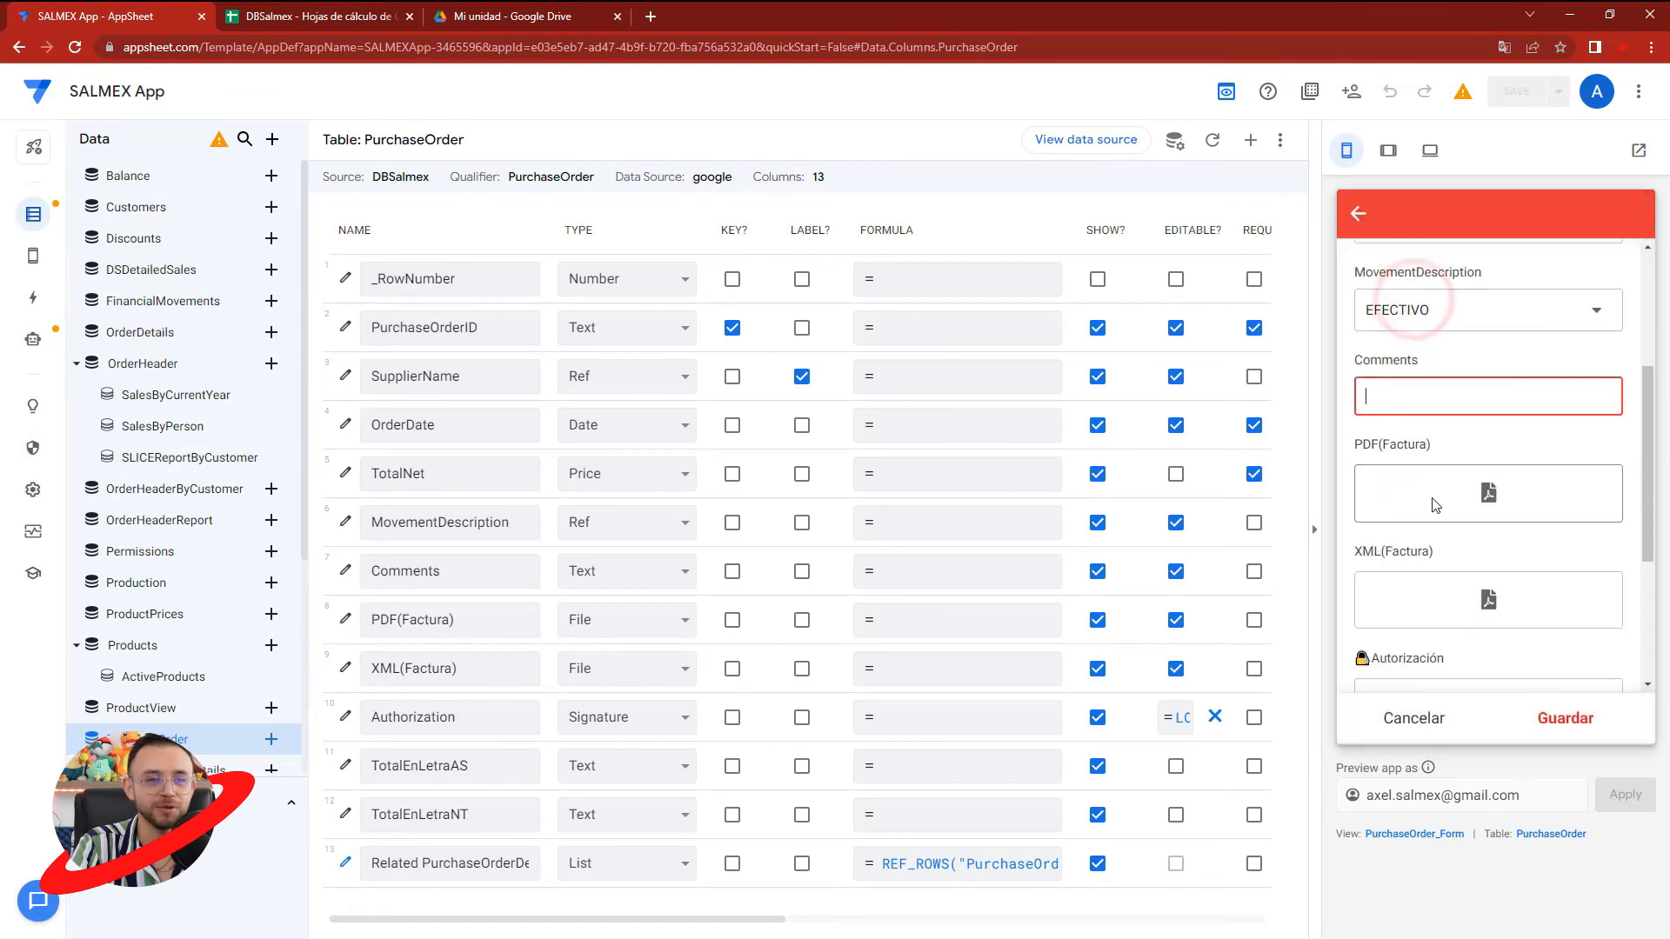
# - Add a detail line to the purchase order for TAPA 200 GR with quantity 10 and price $5
pyautogui.scroll(-5, 1483, 591)
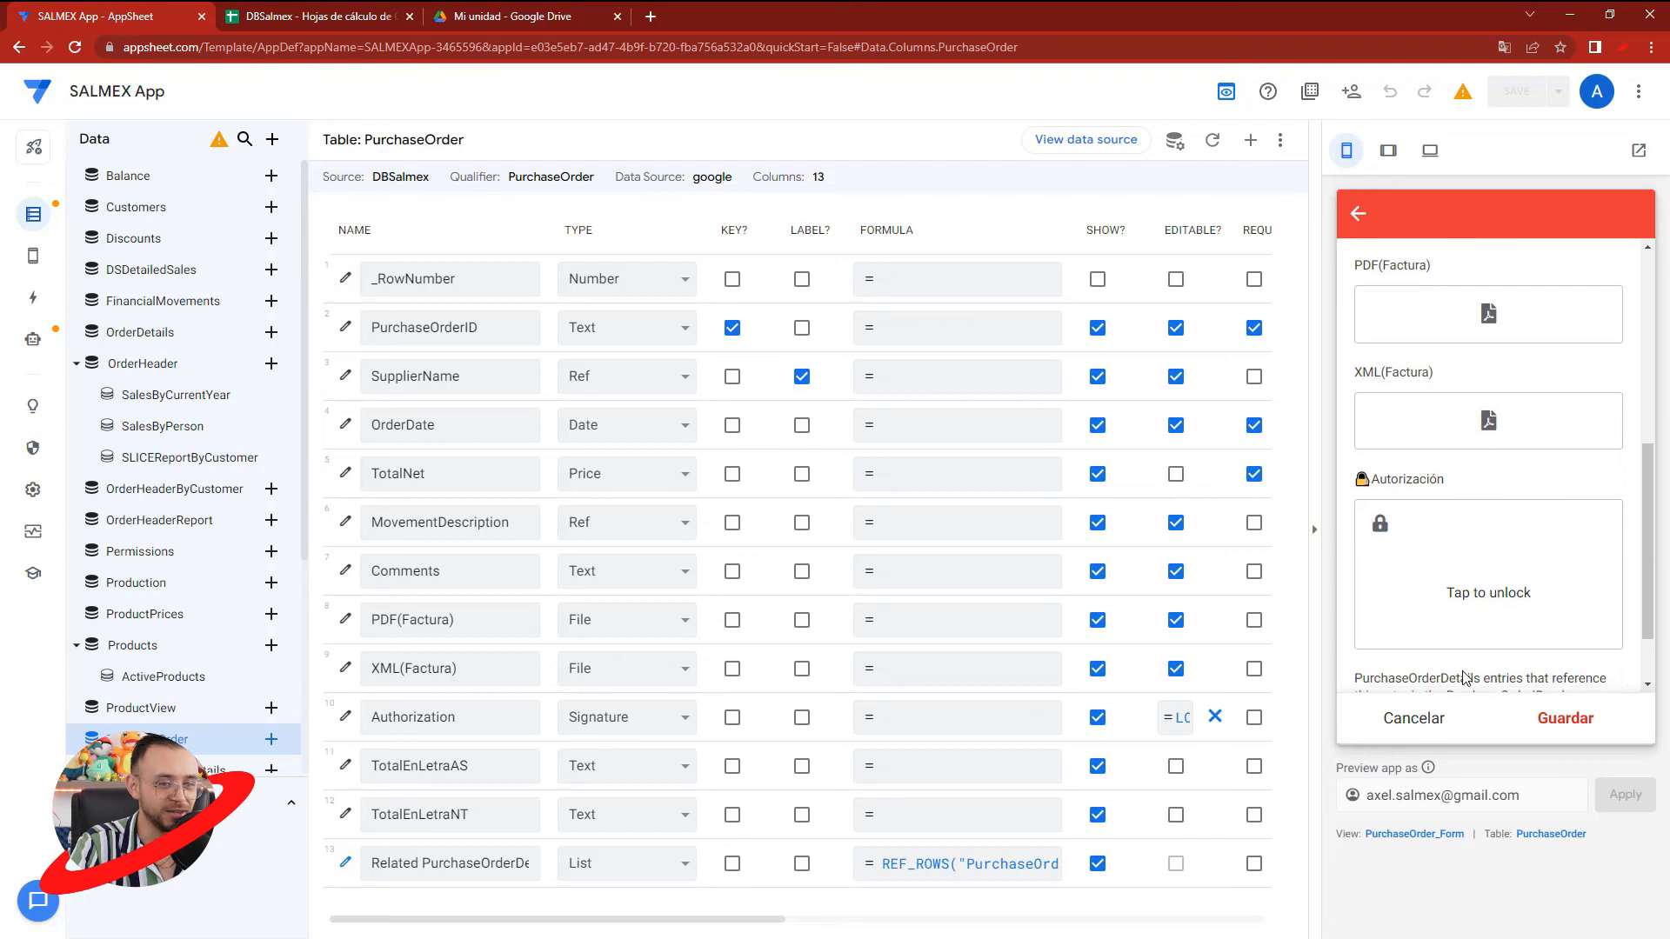
pyautogui.click(1474, 658)
pyautogui.click(1449, 320)
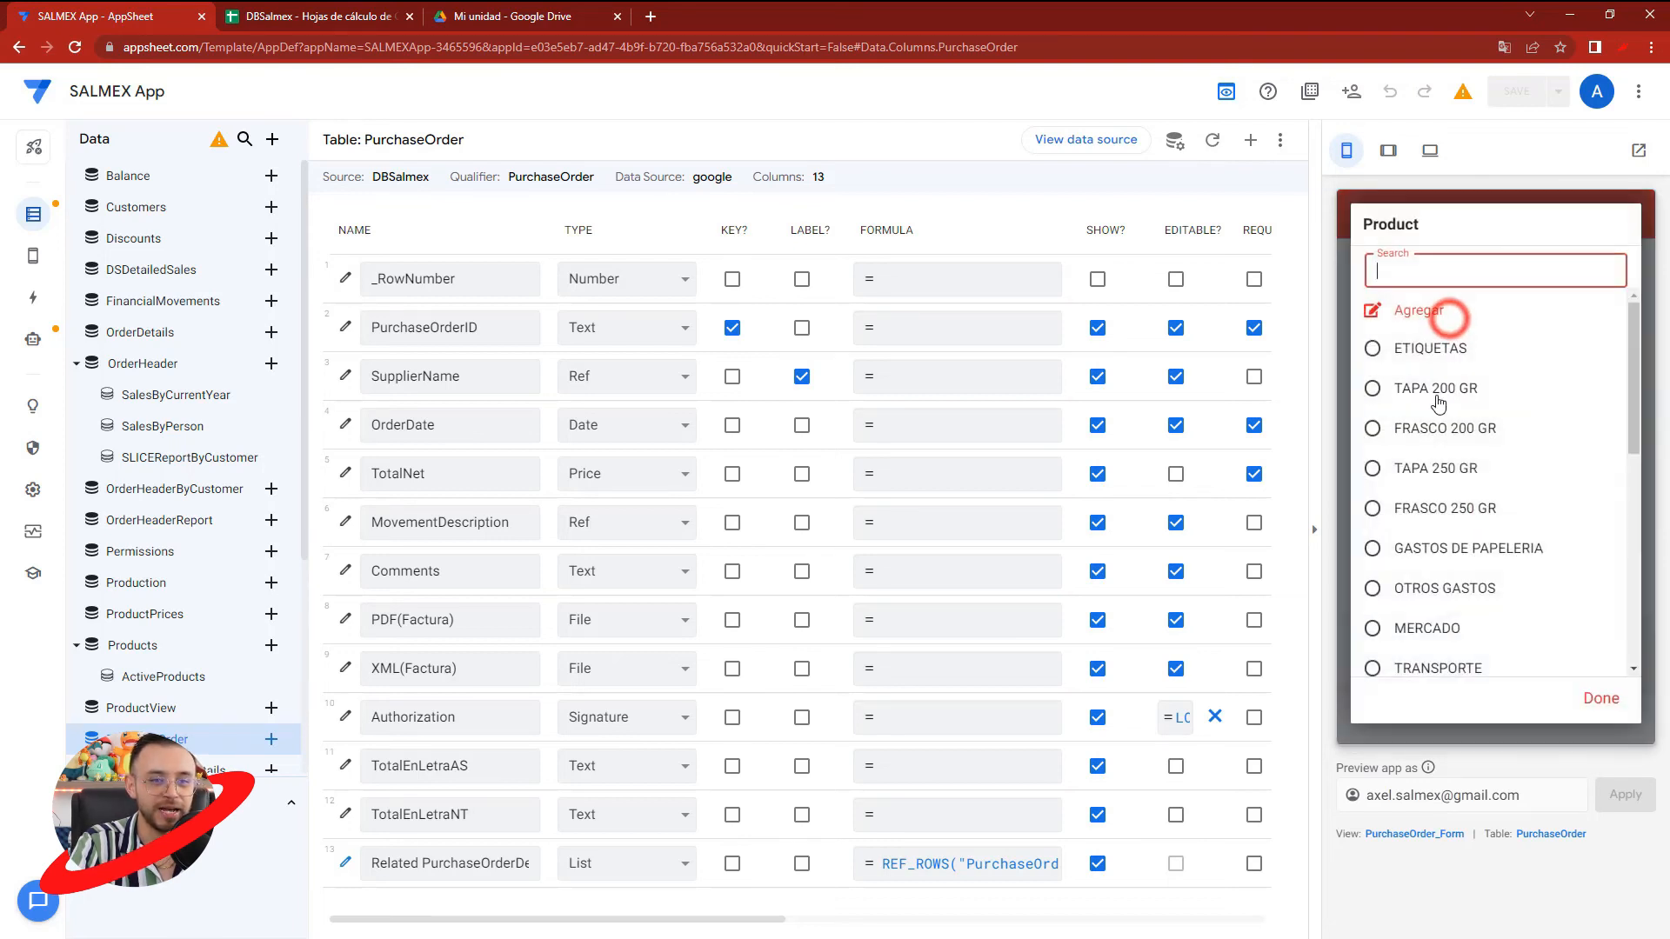
pyautogui.click(1434, 392)
pyautogui.write('10')
pyautogui.click(1417, 485)
pyautogui.write('5')
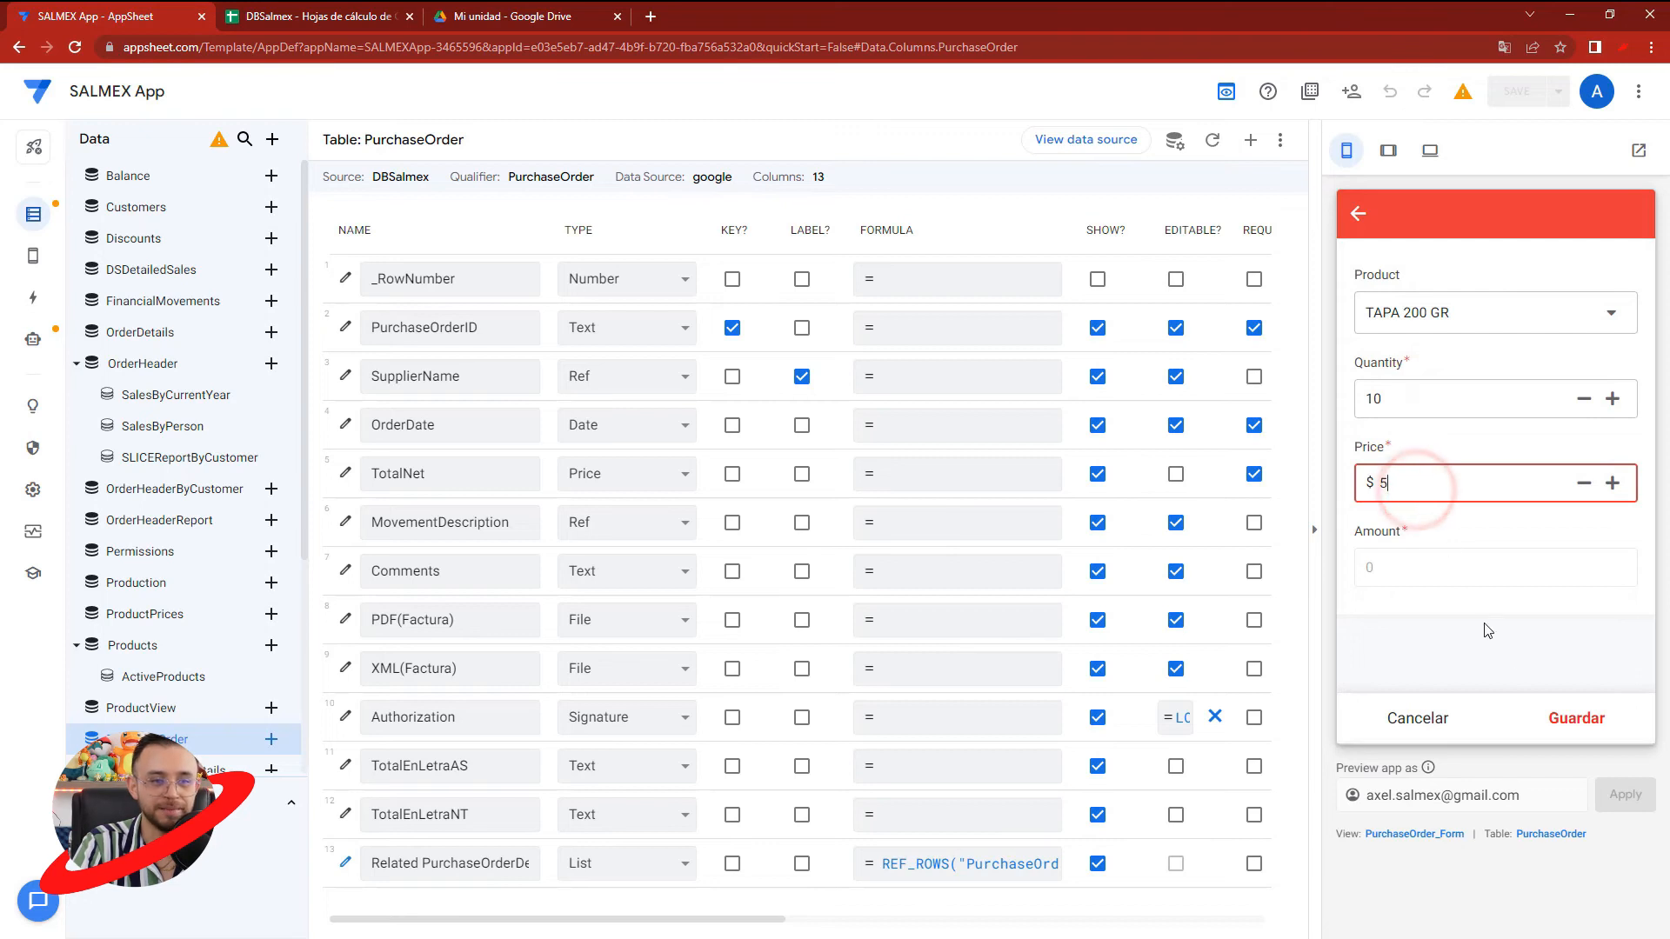
pyautogui.click(1565, 718)
# - Add a second detail line for FRASCO 250 GR with quantity 5 and price $10, and save the purchase order
pyautogui.scroll(-2, 1529, 586)
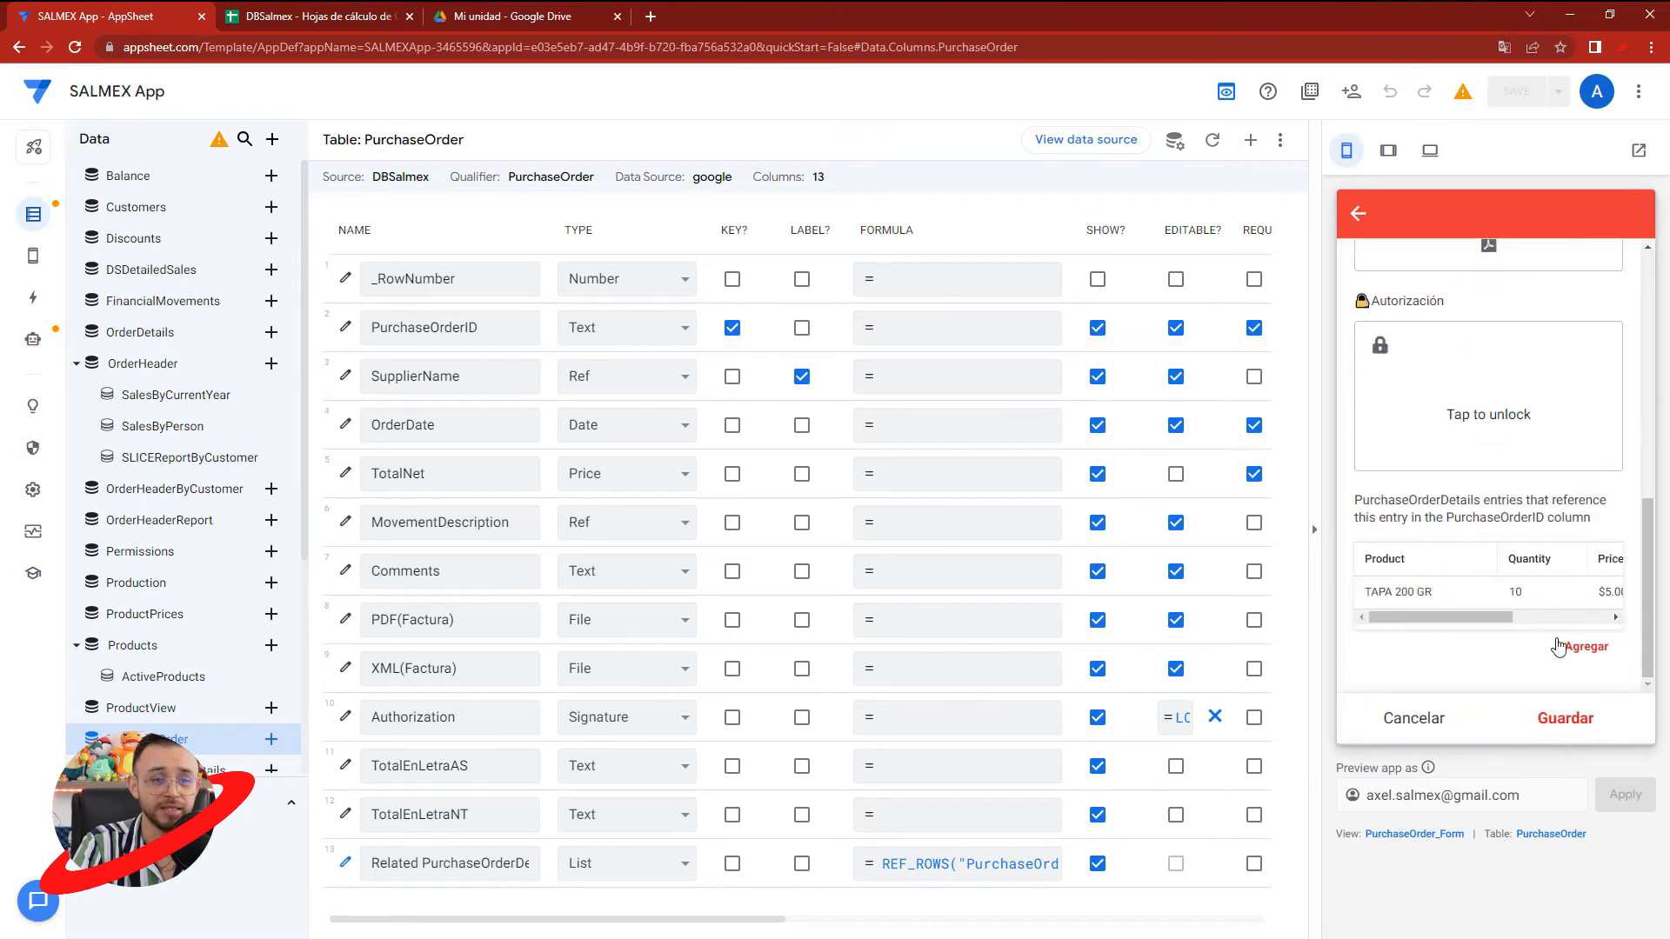
pyautogui.click(1581, 641)
pyautogui.click(1451, 321)
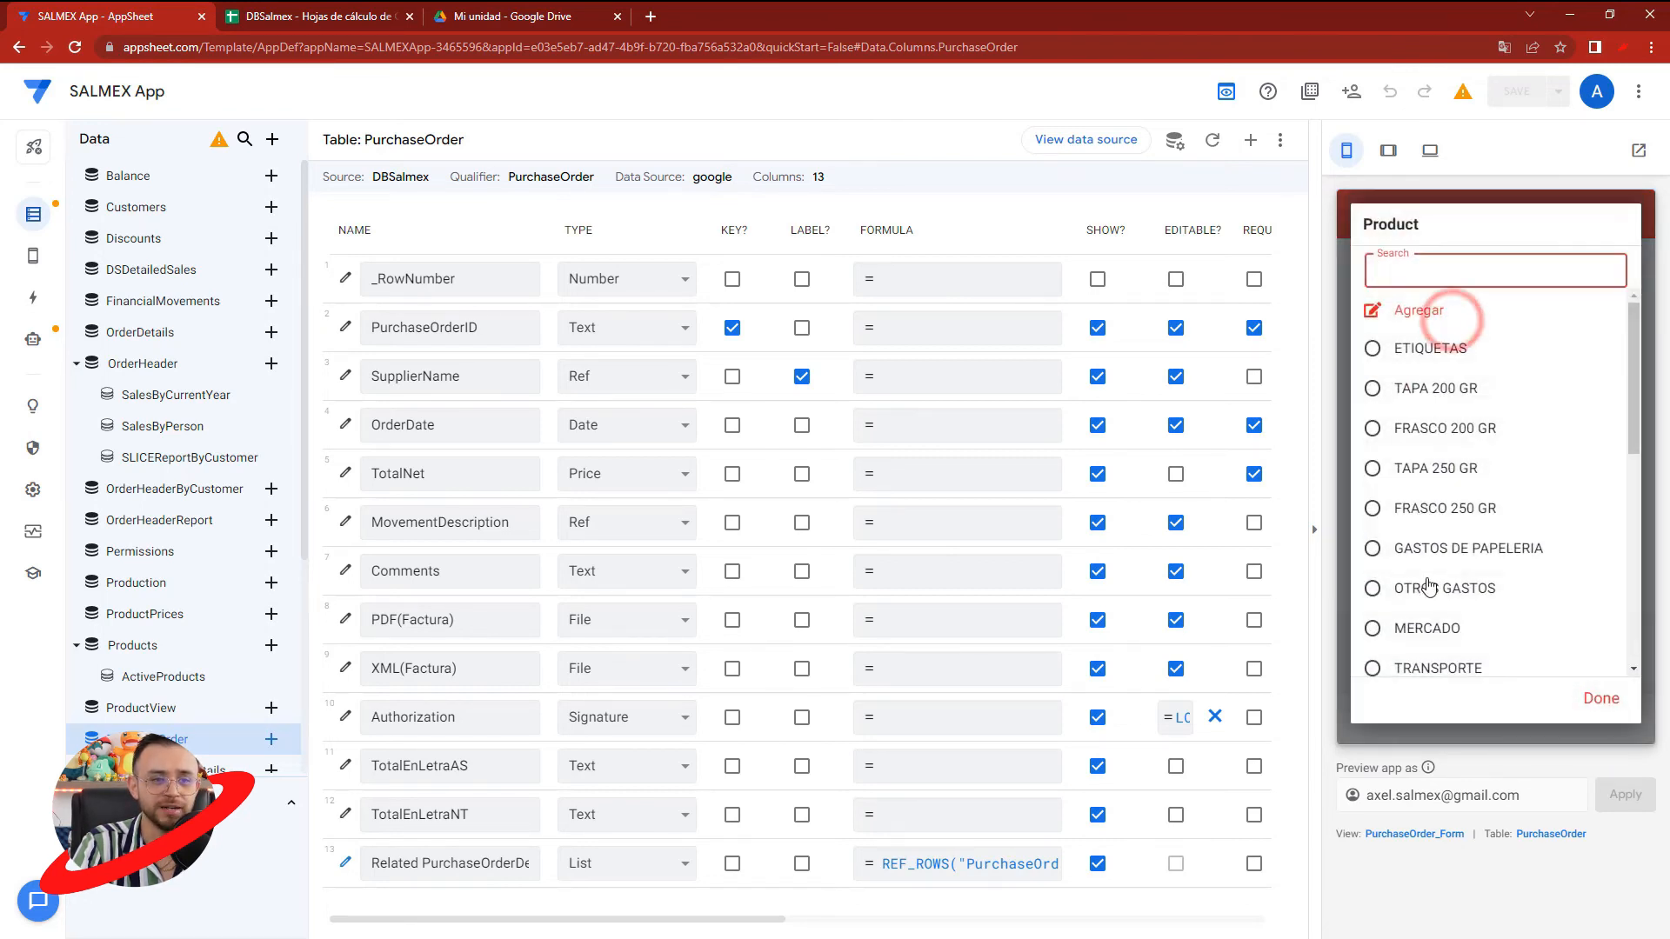
pyautogui.click(1417, 509)
pyautogui.click(1408, 397)
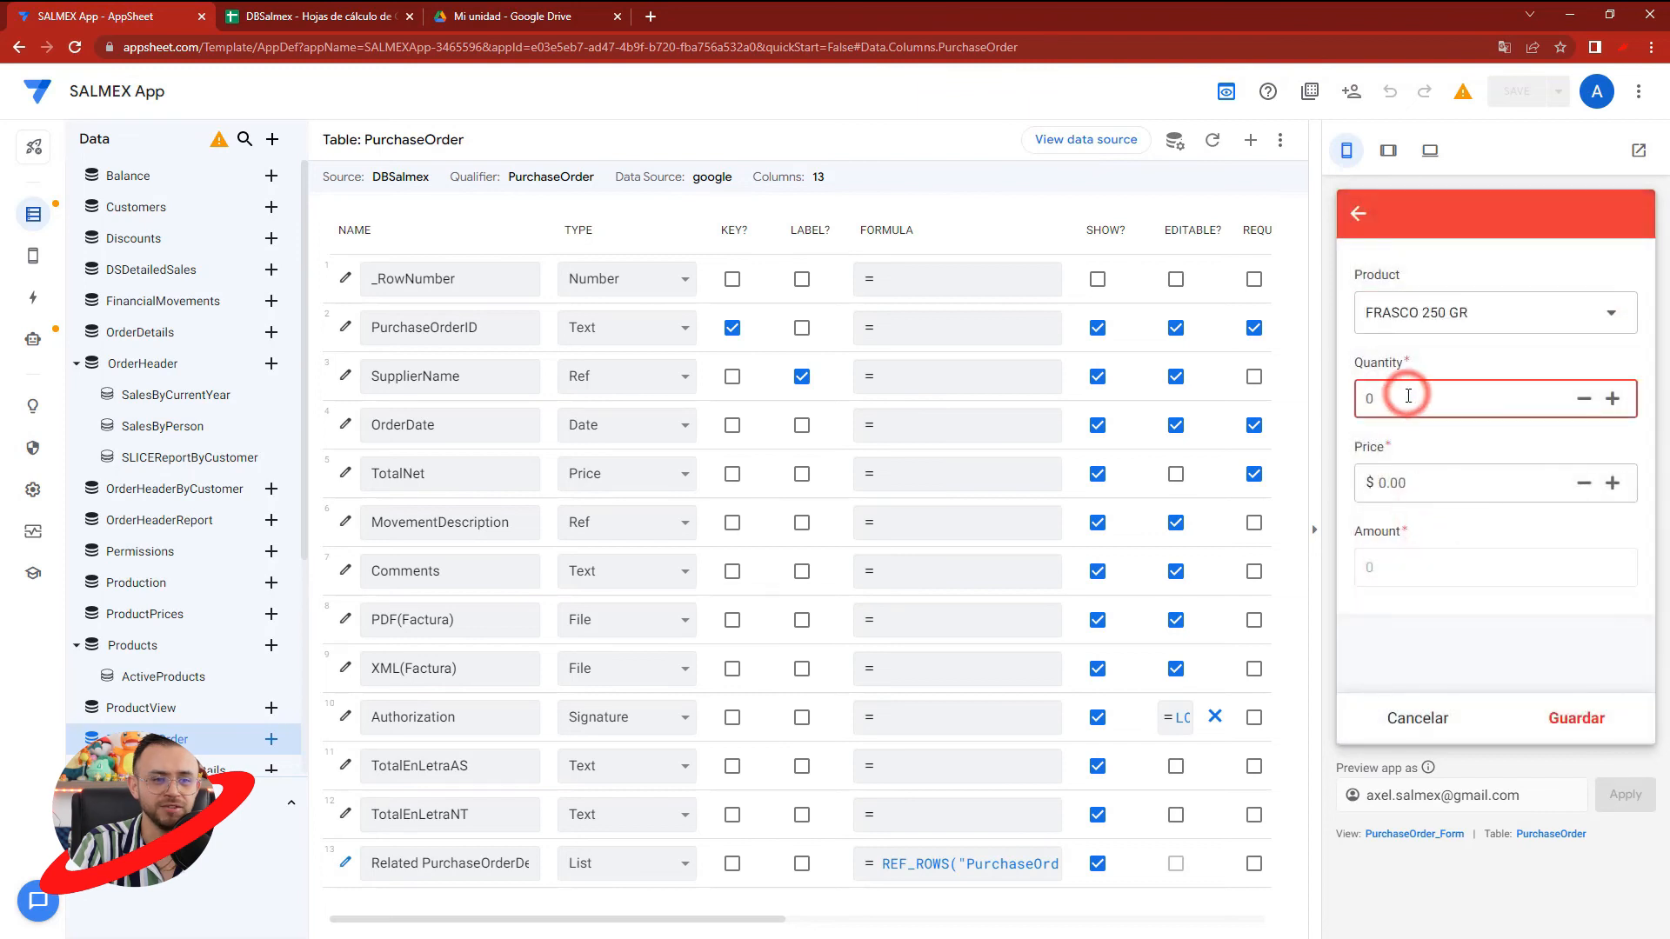
pyautogui.click(1402, 483)
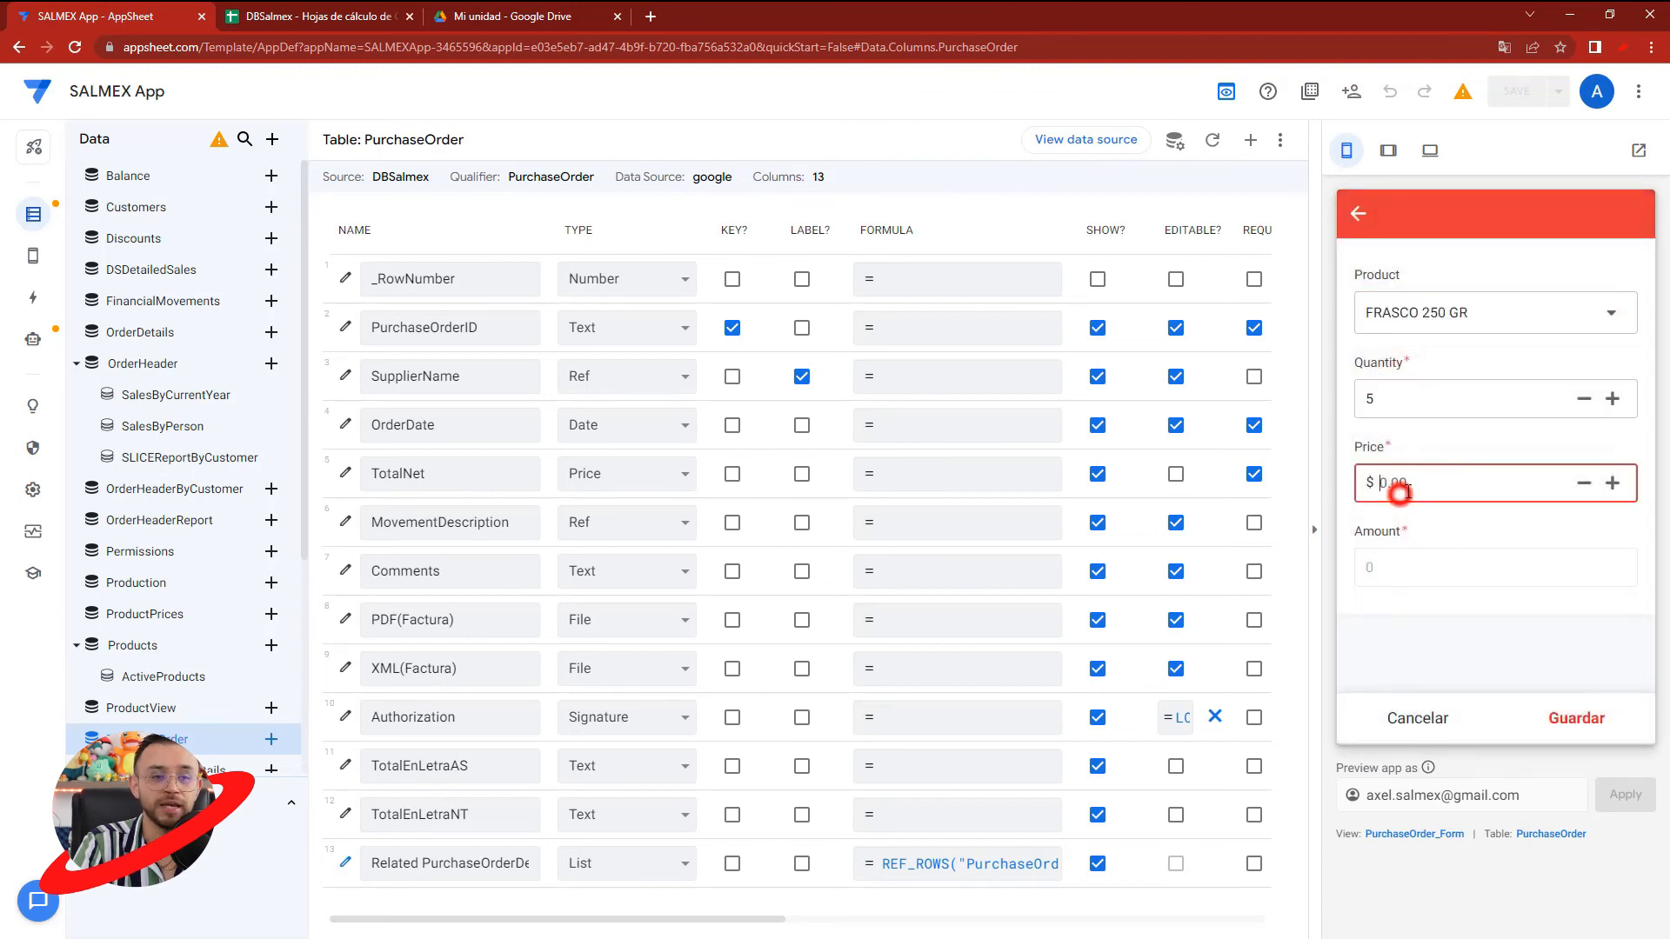
pyautogui.write('10')
pyautogui.click(1464, 558)
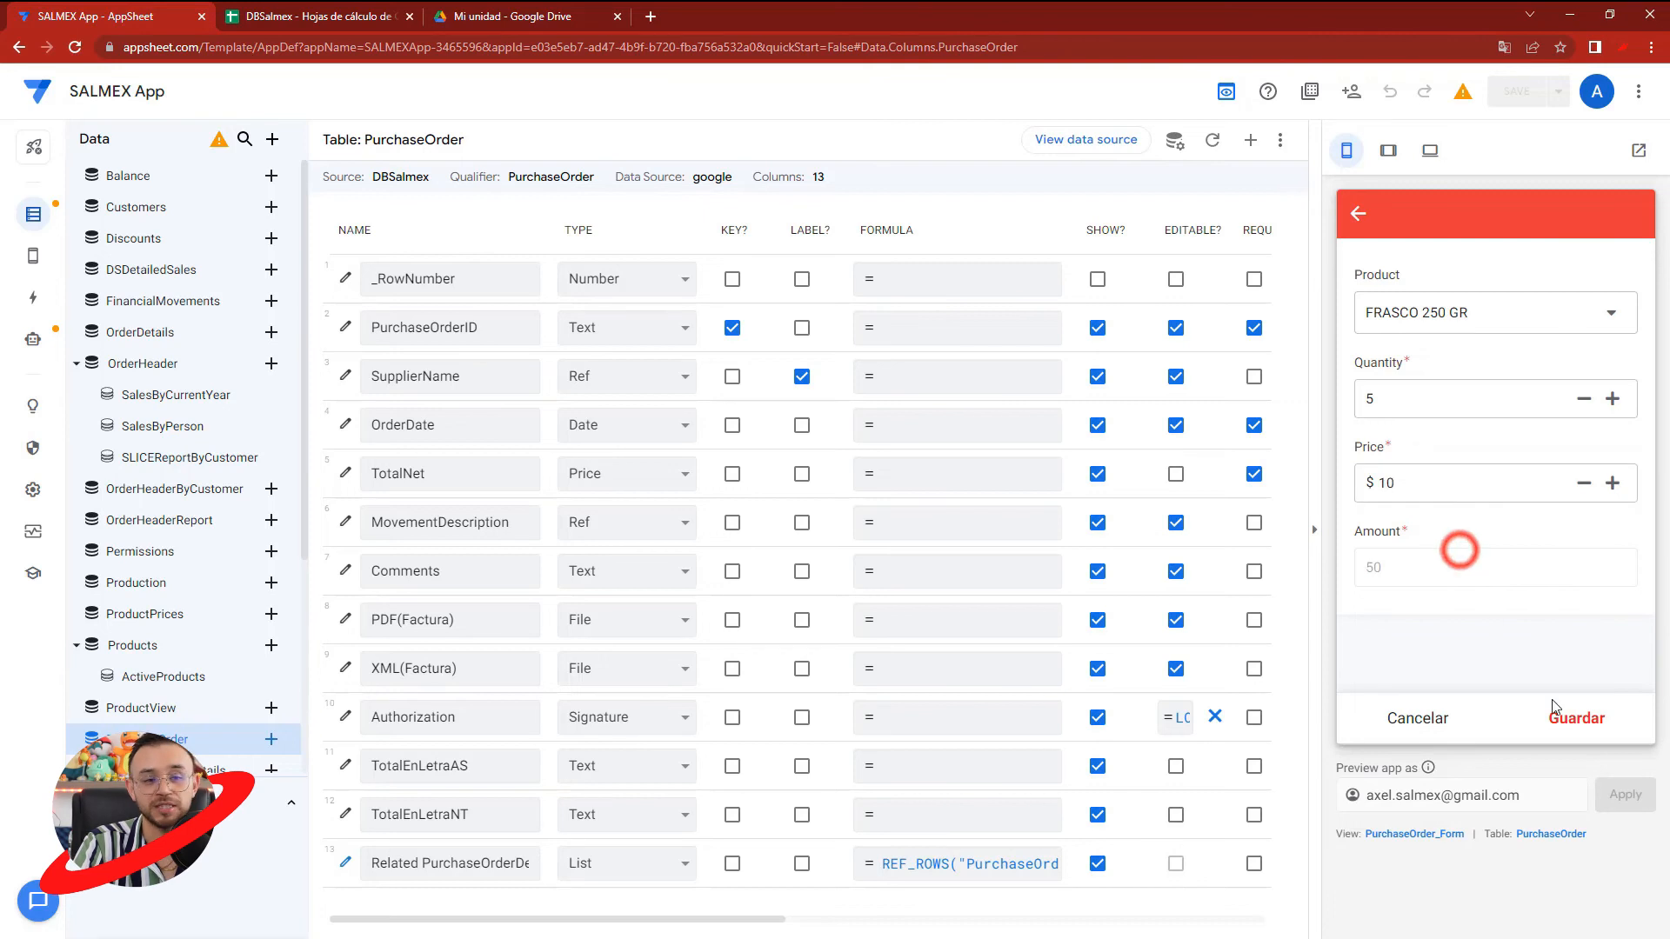
pyautogui.click(1565, 719)
pyautogui.click(1570, 720)
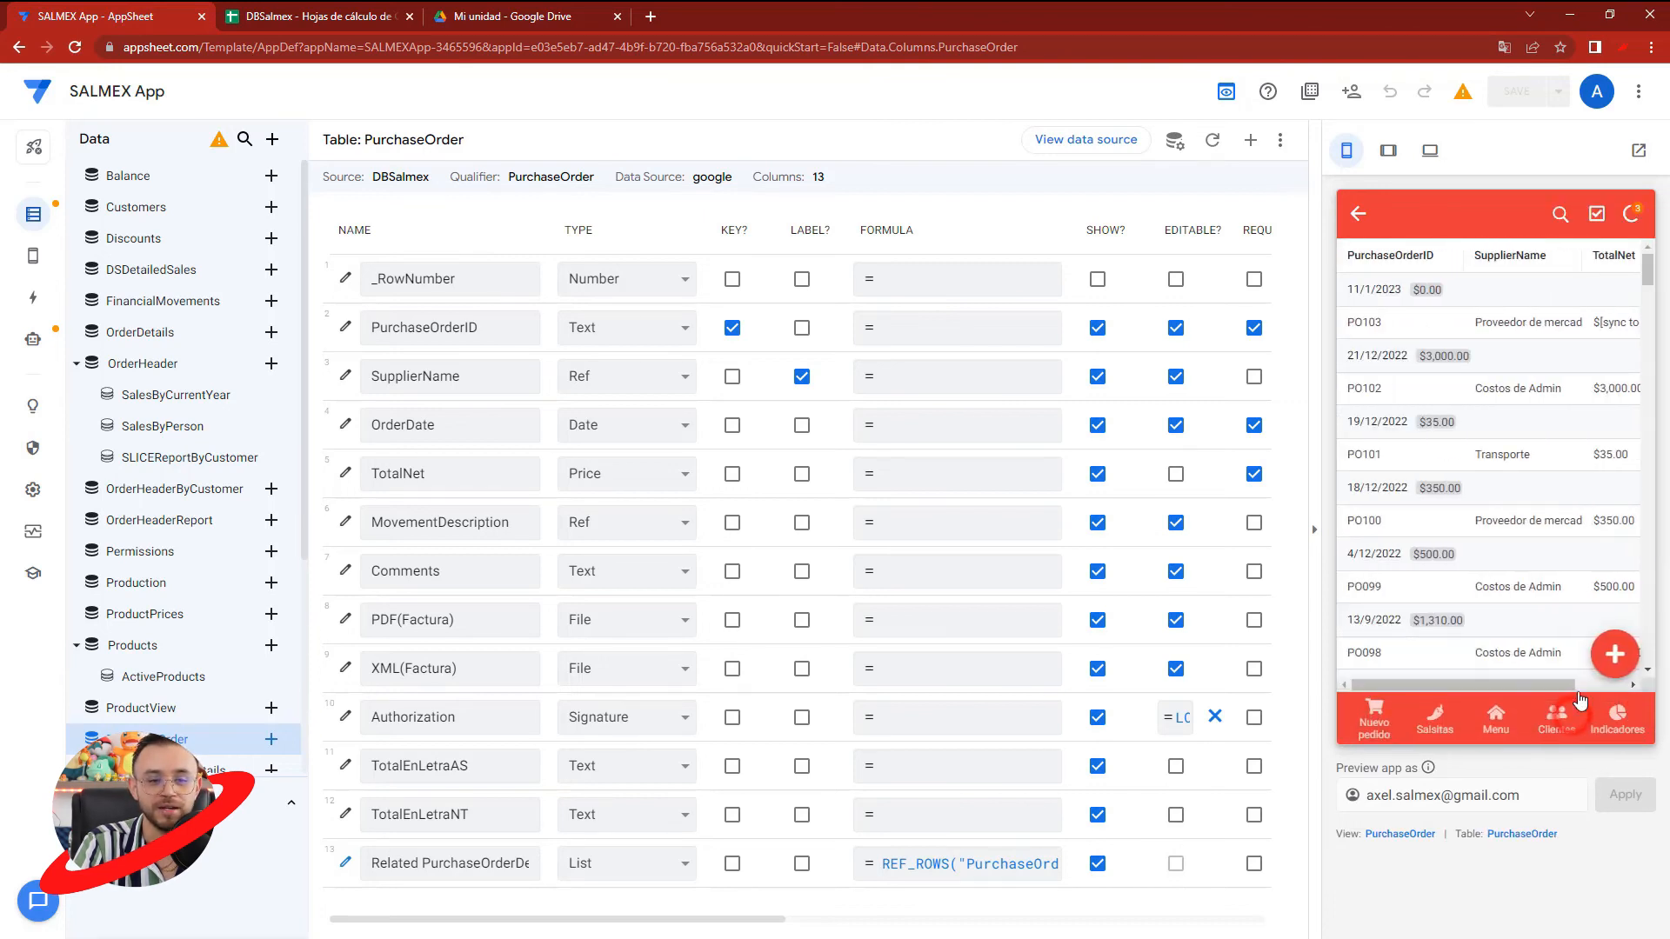
# - Switch to Google Drive, refresh Mi unidad and check the PurchaseOrder_Files_ folder for the generated PDF
pyautogui.click(526, 16)
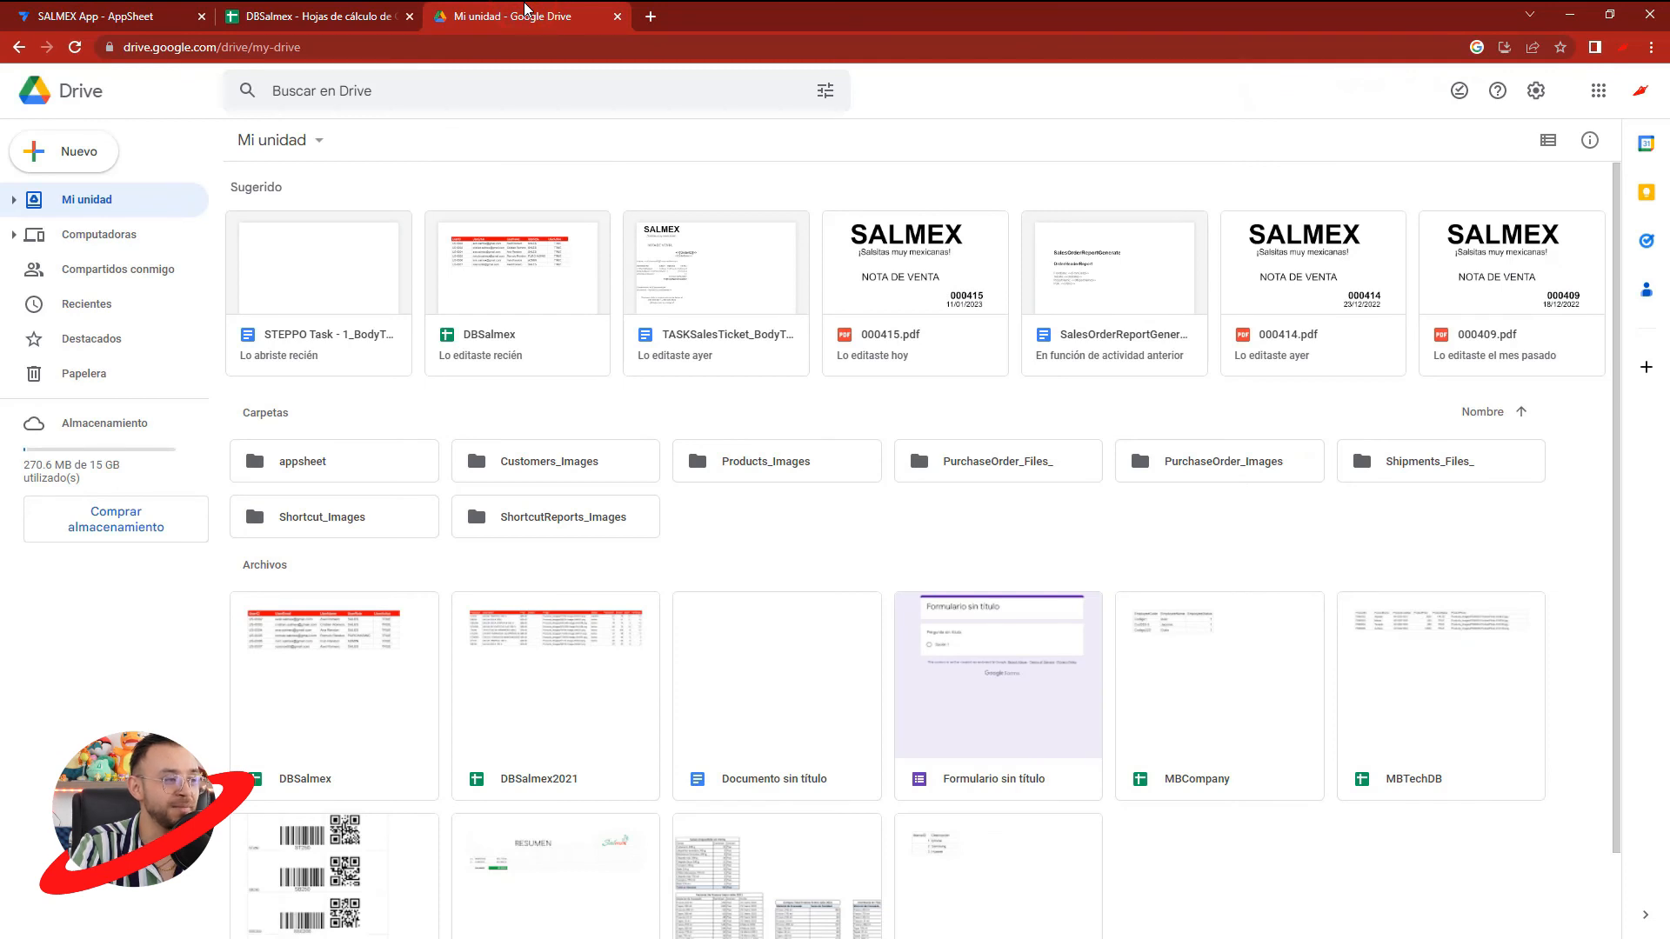
pyautogui.click(98, 15)
pyautogui.click(453, 10)
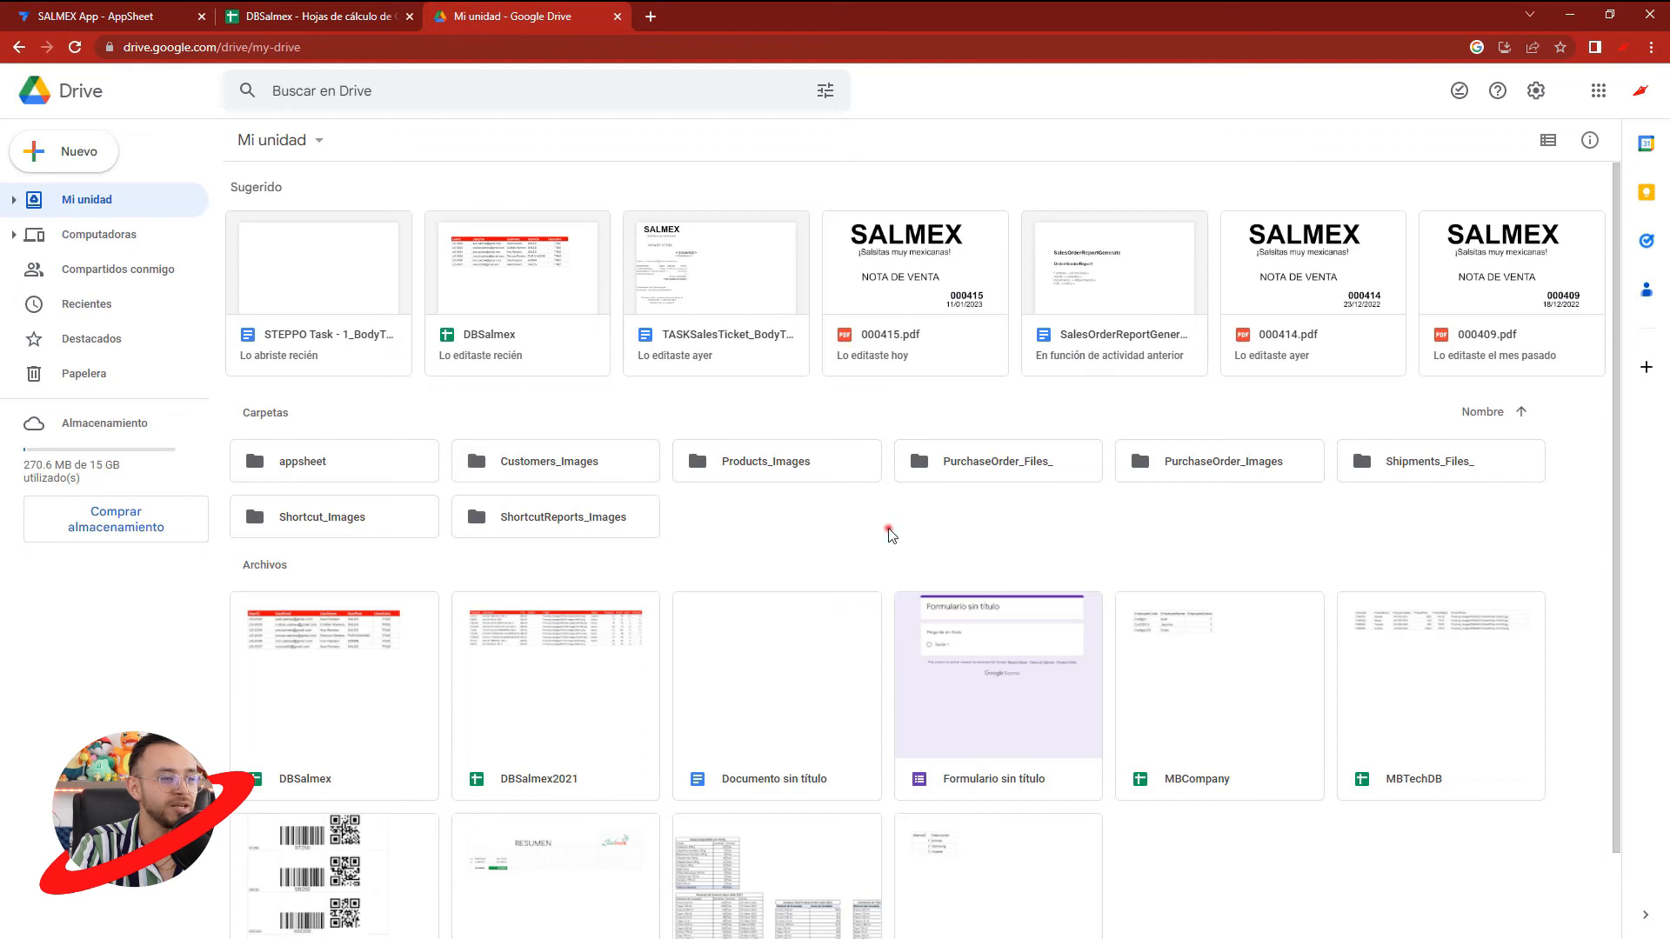
pyautogui.press('F5')
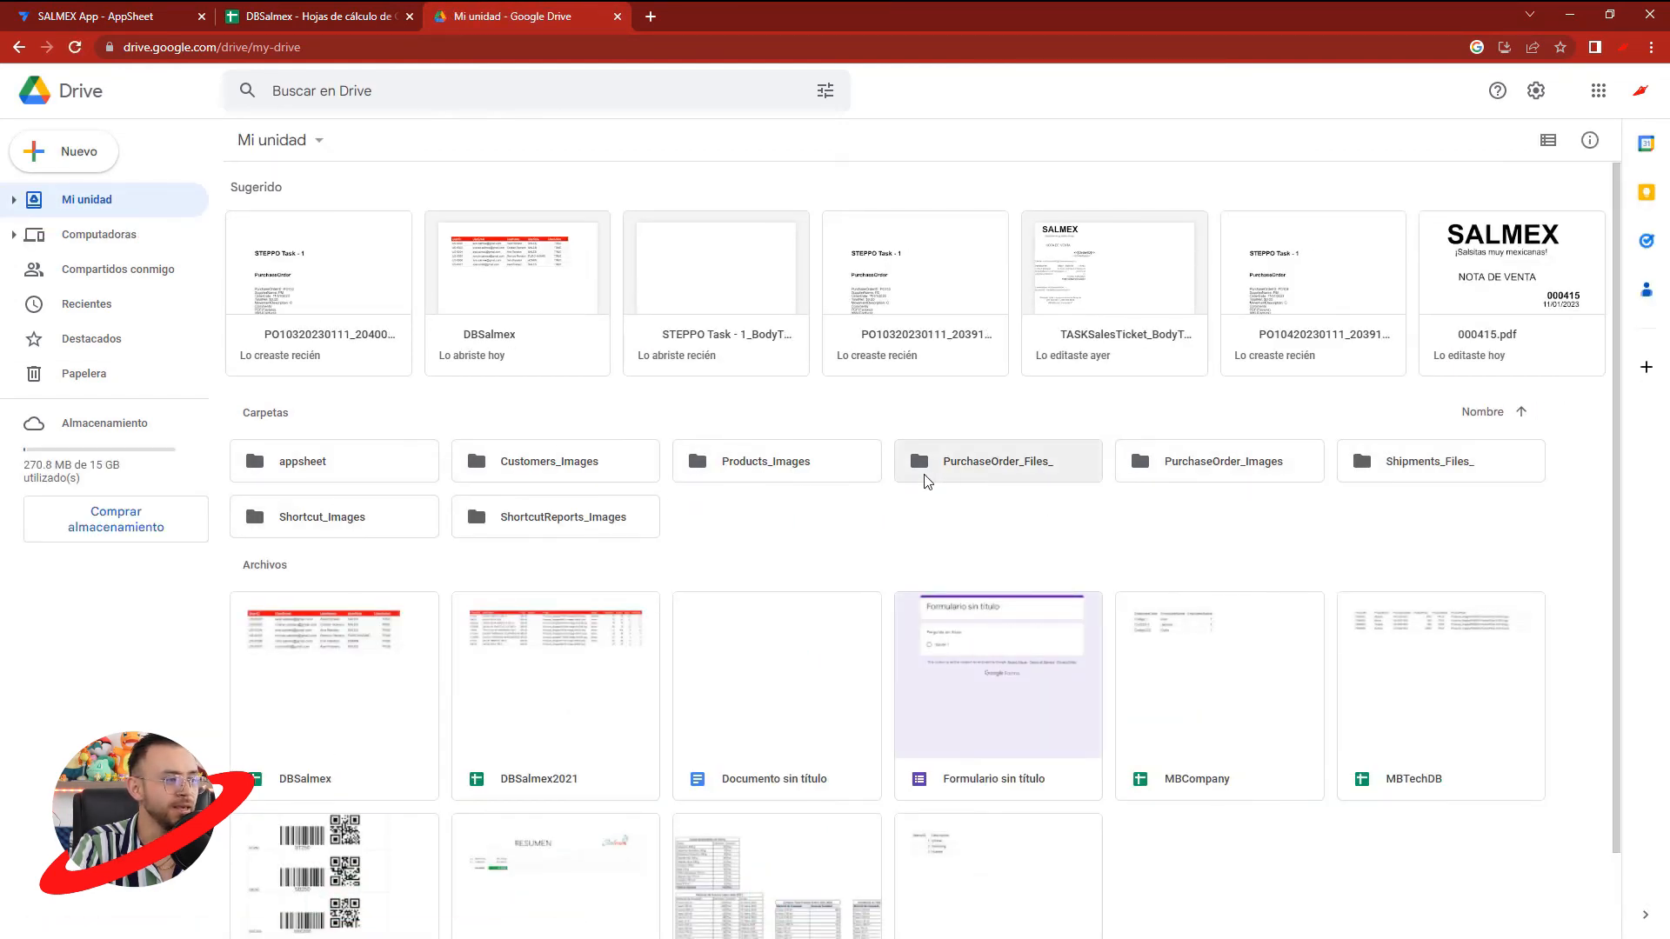
pyautogui.click(984, 462)
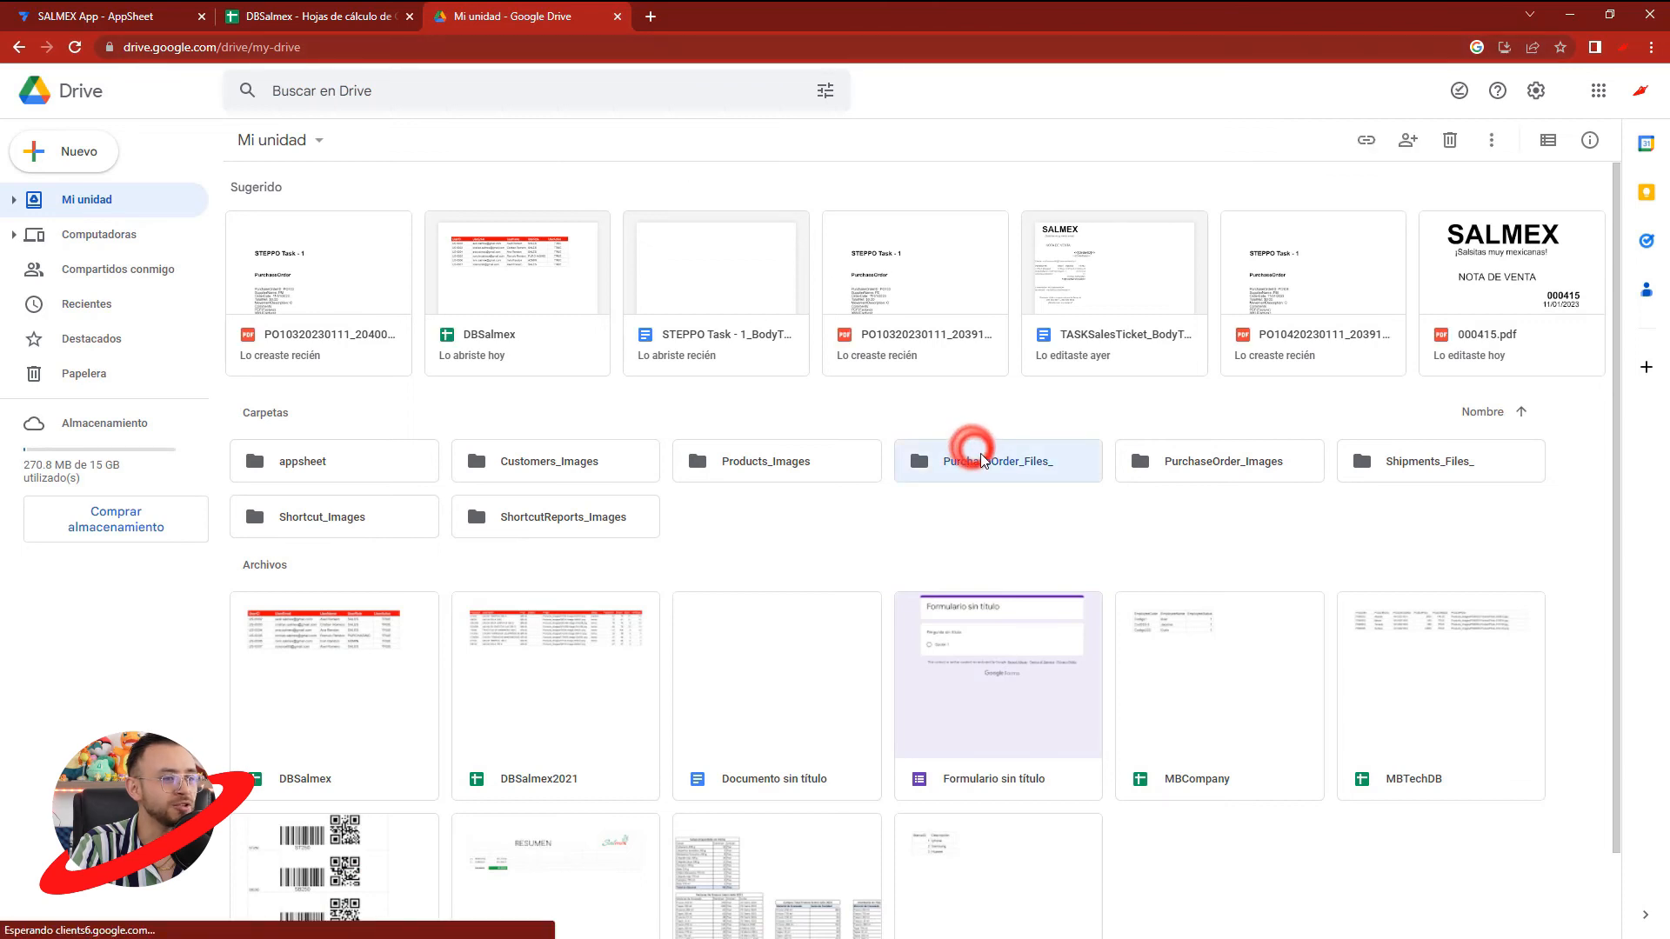
pyautogui.doubleClick(987, 464)
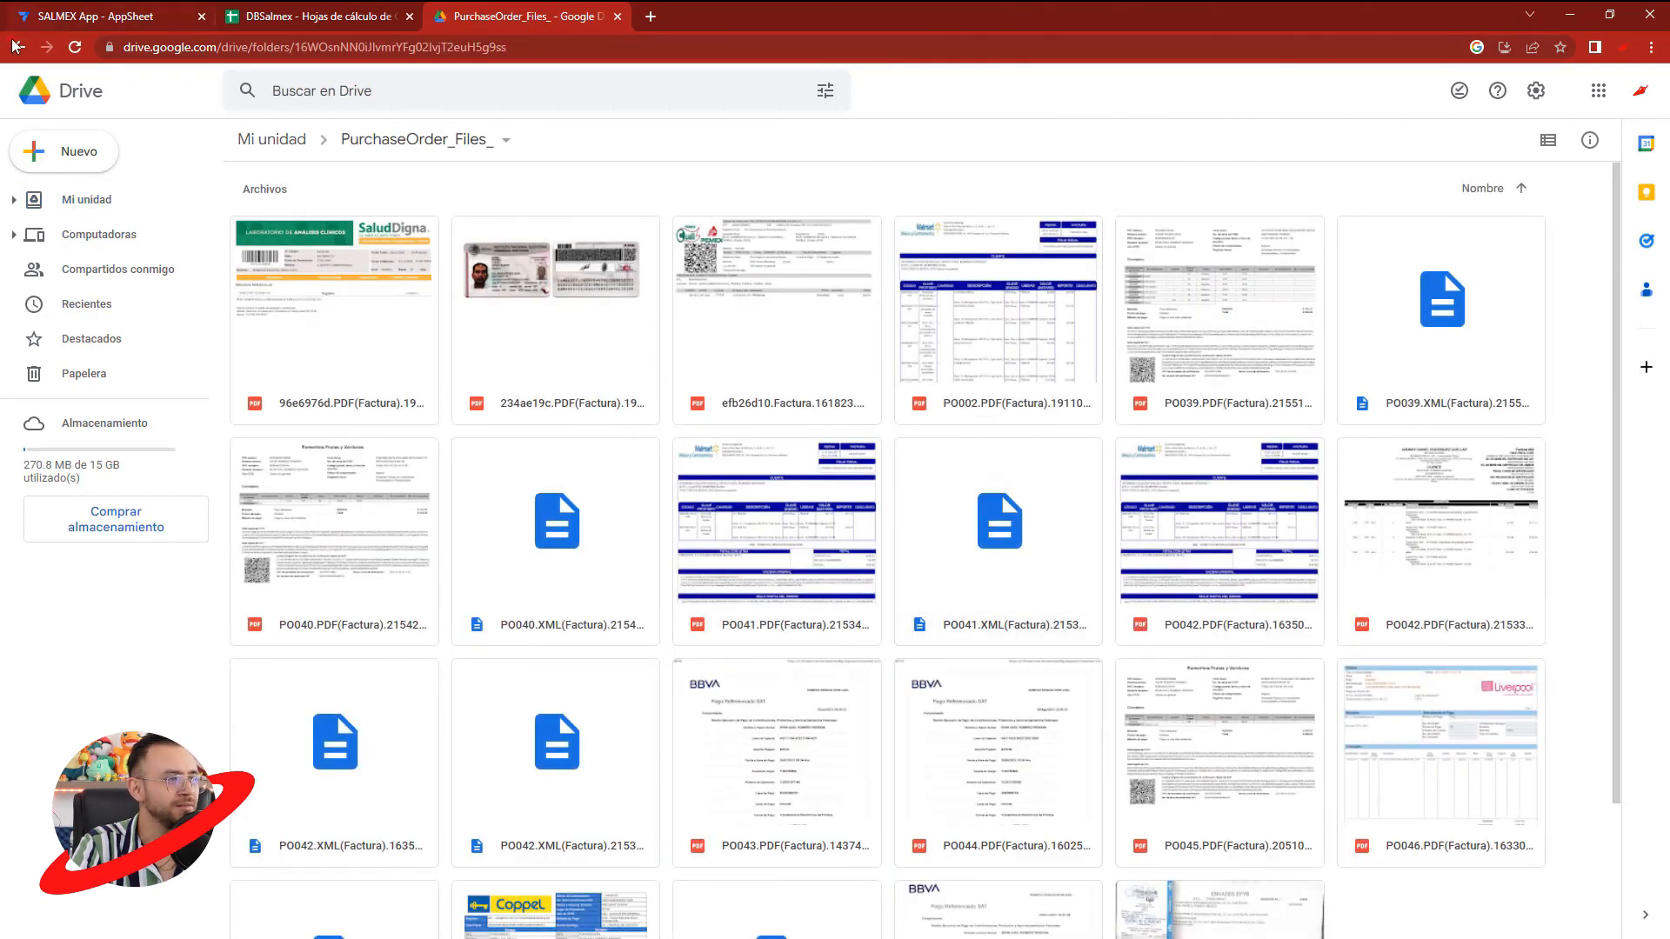
pyautogui.click(18, 46)
pyautogui.click(126, 16)
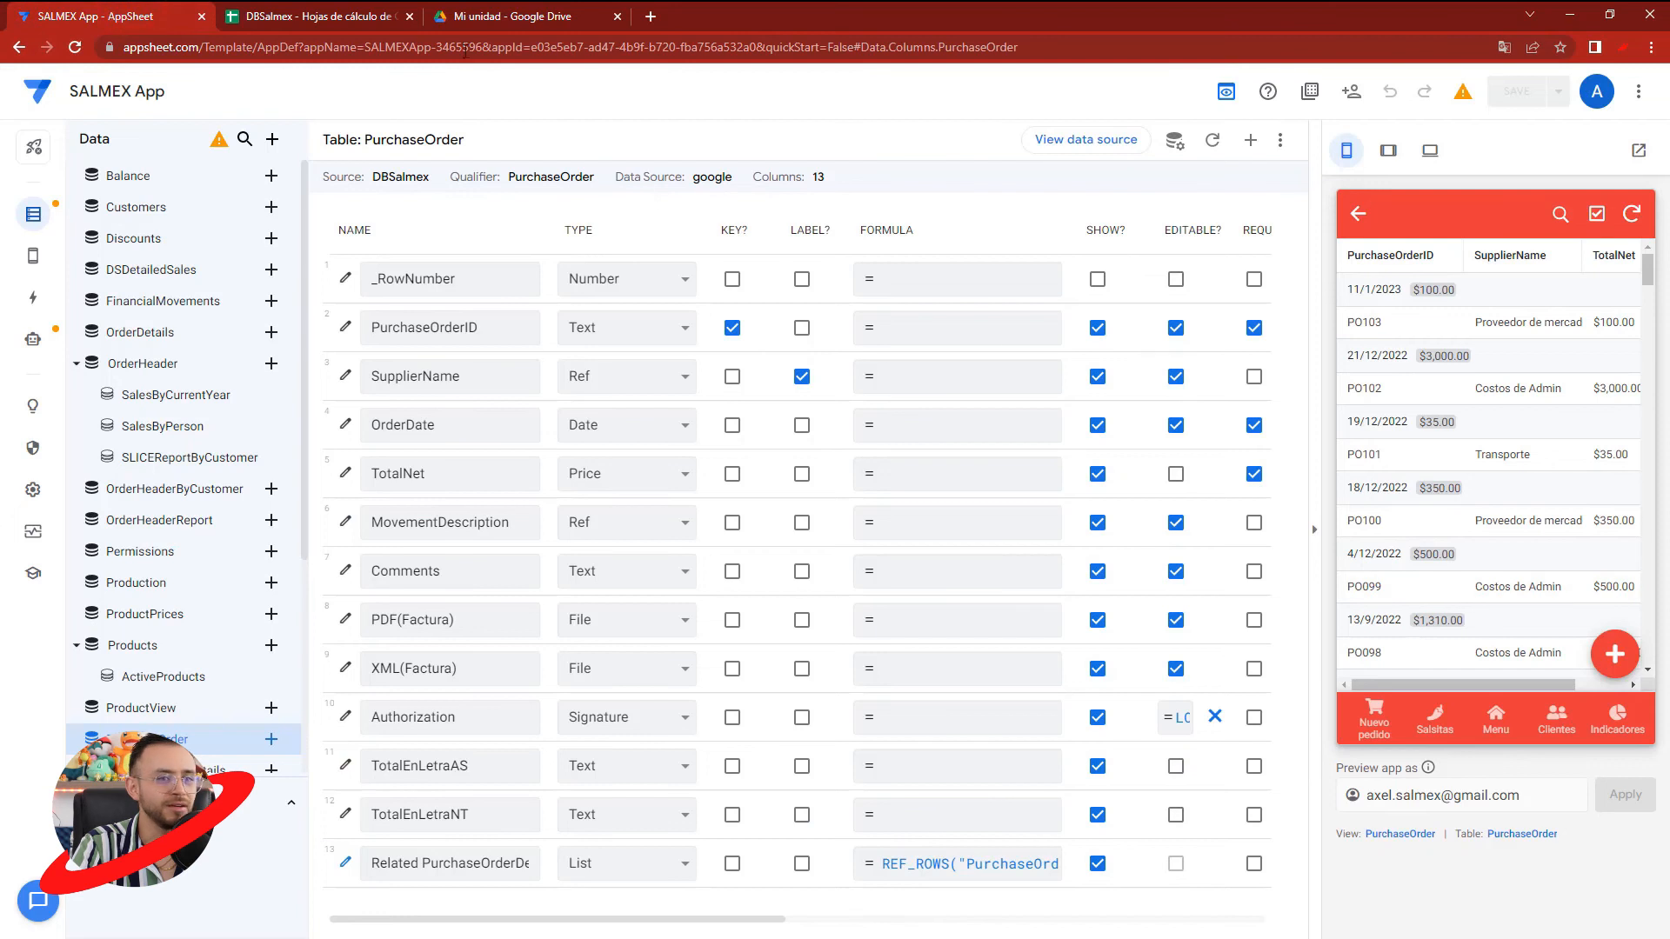
pyautogui.click(487, 15)
# - Browse to the folder appsheet > data > SALMEXApp-3465596 > PurchaseOrder
pyautogui.click(360, 449)
pyautogui.doubleClick(361, 449)
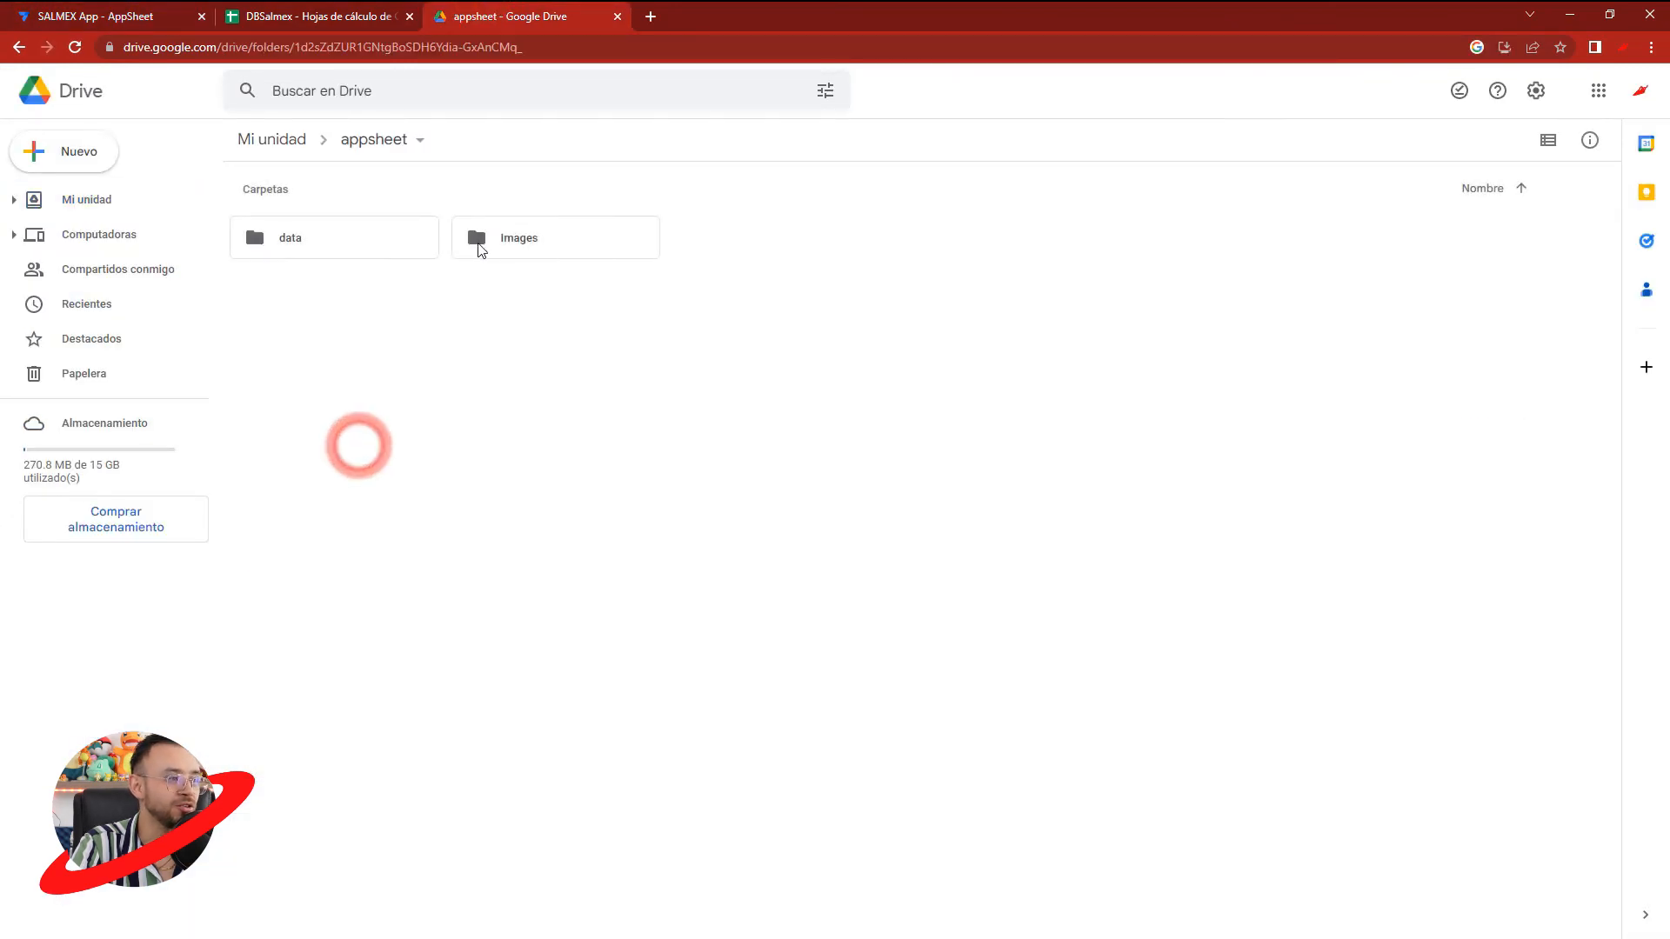
pyautogui.doubleClick(362, 235)
pyautogui.doubleClick(599, 234)
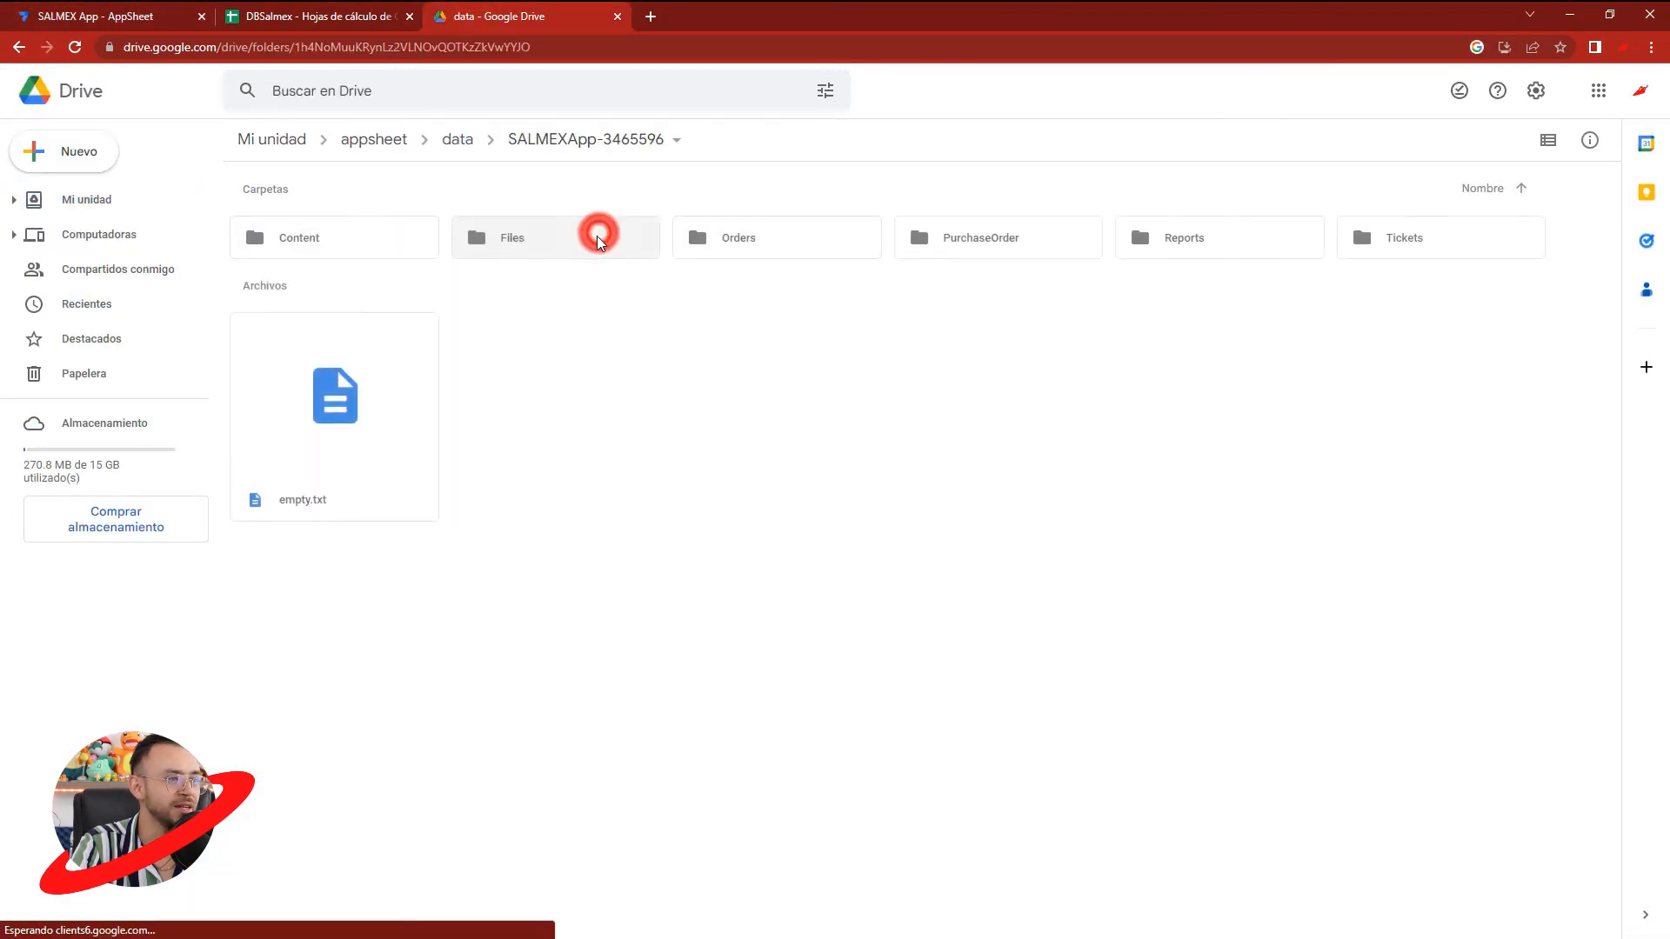
pyautogui.doubleClick(1002, 241)
# - Preview the three generated purchase order PDFs in the PurchaseOrder folder one after another
pyautogui.doubleClick(365, 318)
pyautogui.click(694, 517)
pyautogui.click(512, 534)
pyautogui.click(434, 398)
pyautogui.doubleClick(485, 329)
pyautogui.click(441, 559)
pyautogui.doubleClick(760, 343)
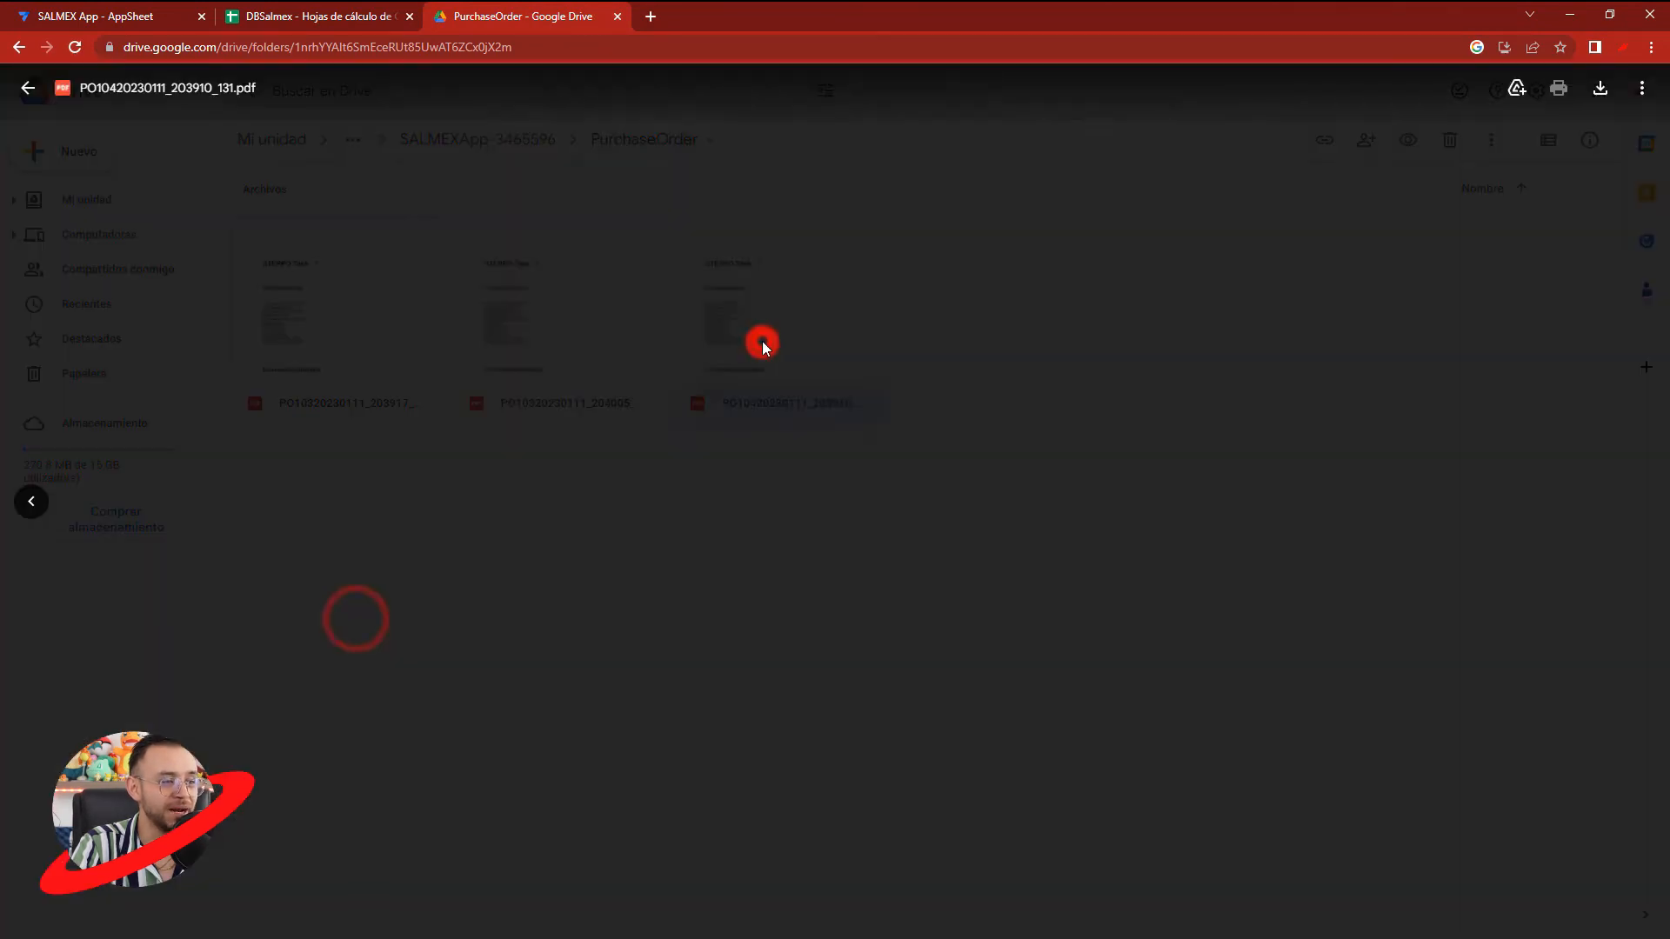
pyautogui.click(387, 546)
pyautogui.click(337, 327)
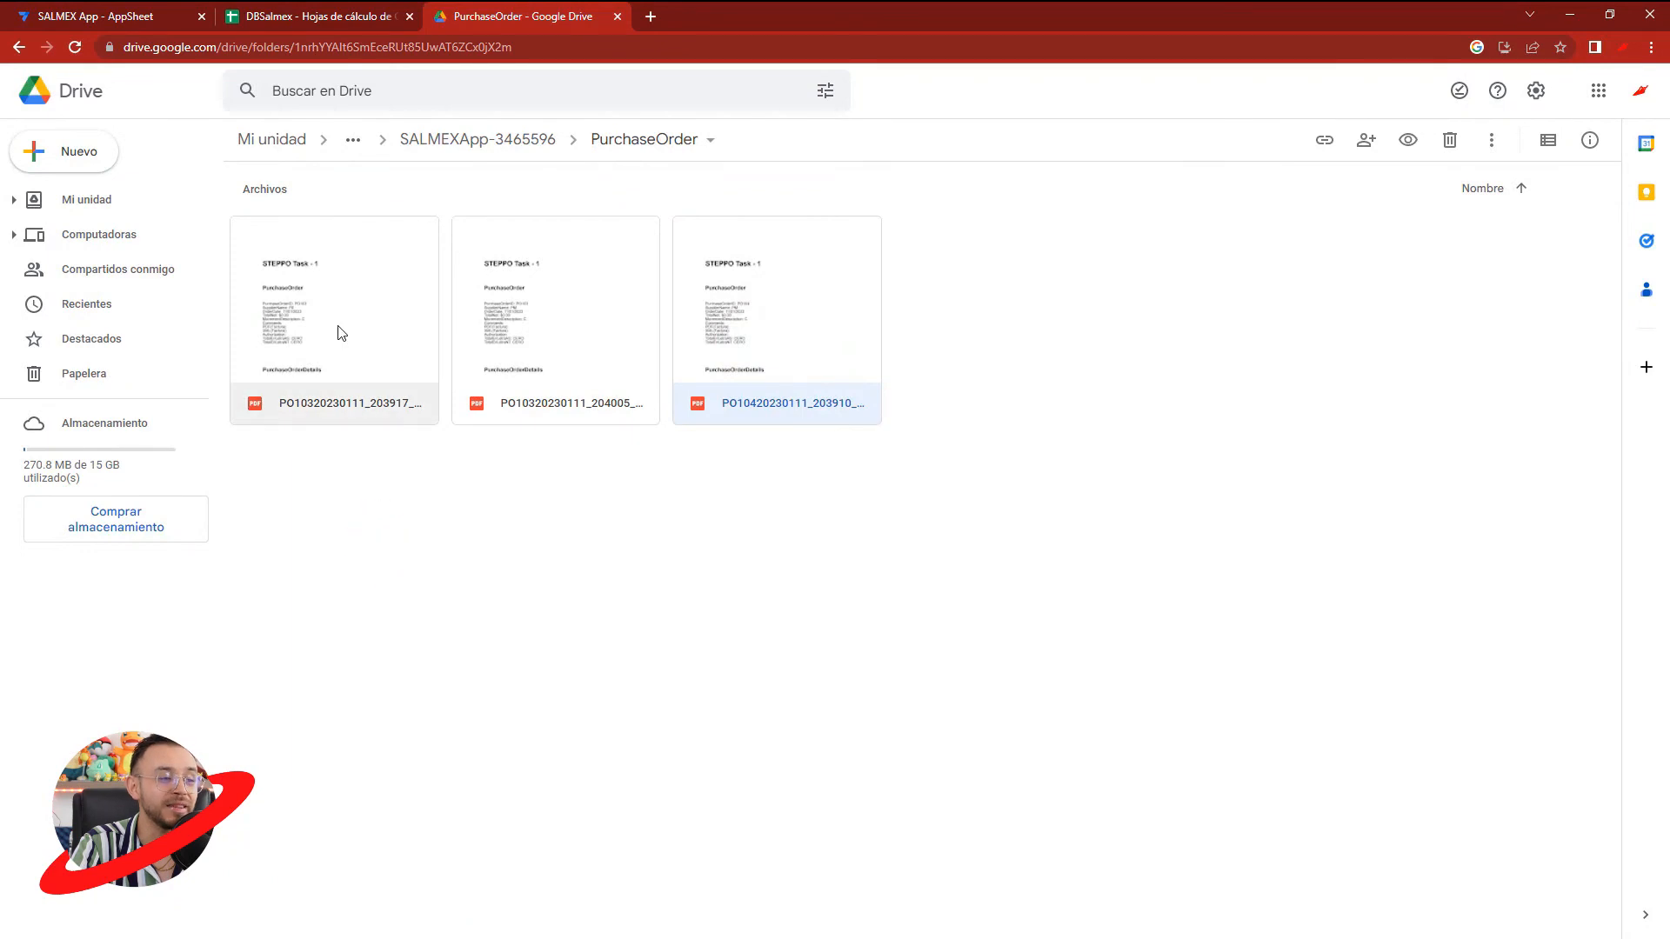
# - Delete all three generated PDFs from the PurchaseOrder folder in Drive
pyautogui.moveTo(932, 541); pyautogui.dragTo(438, 338)
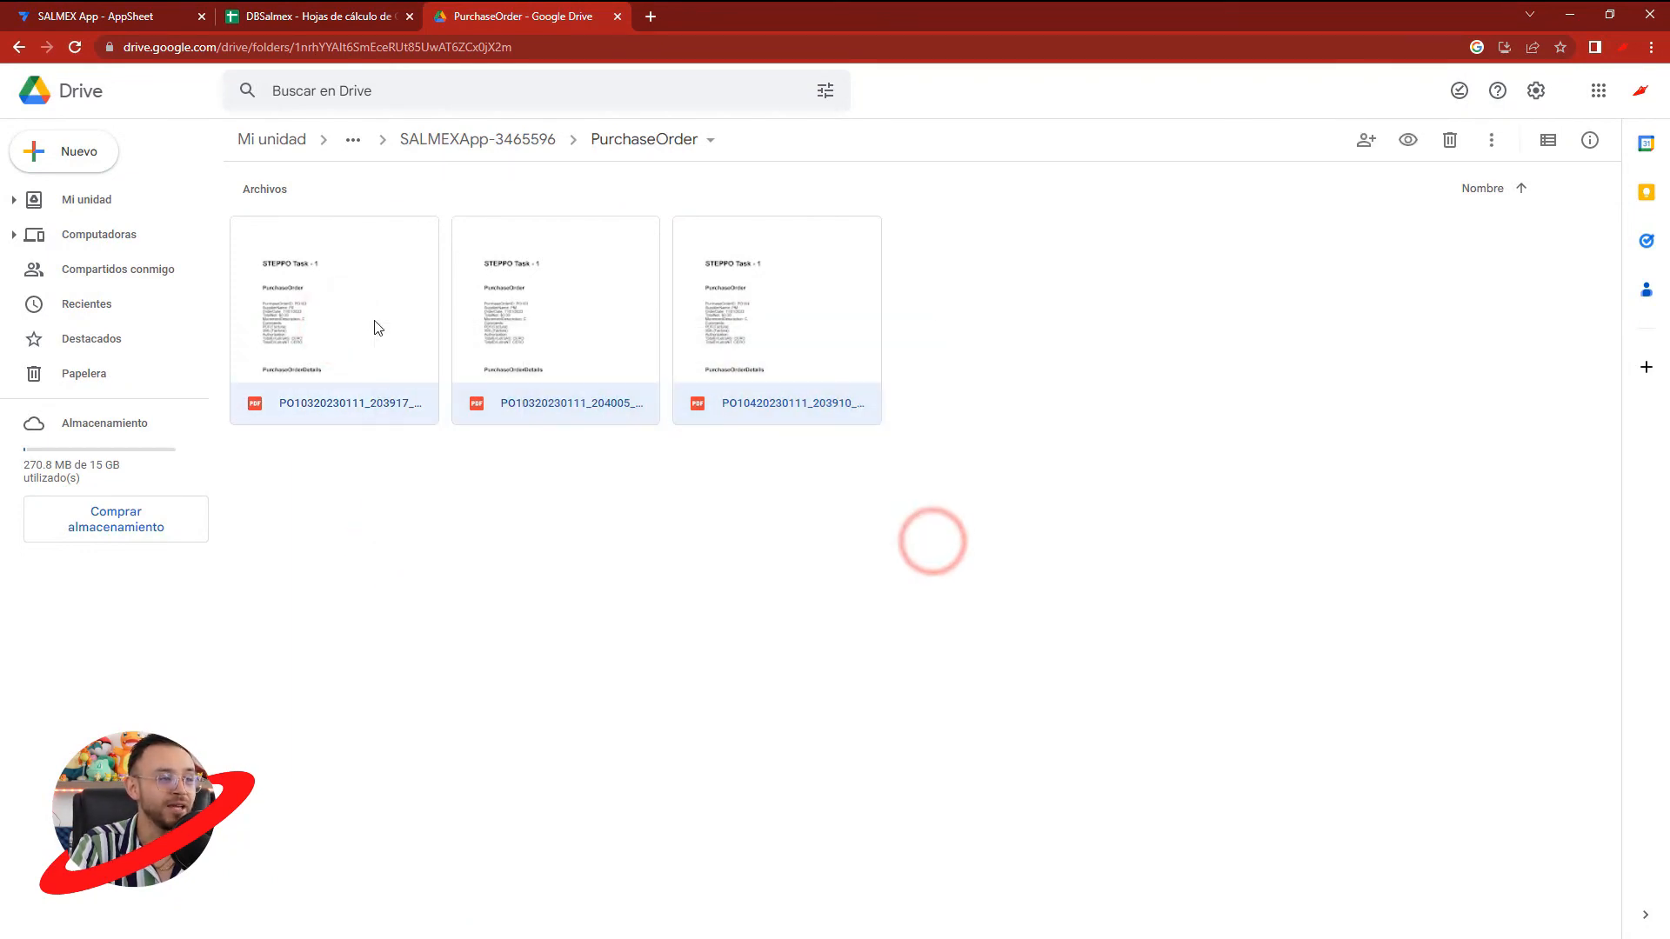
pyautogui.press('Delete')
# - In AppSheet, edit purchase order PO103, set its OrderDate to 12/01/2023, save it and sync the app
pyautogui.click(126, 24)
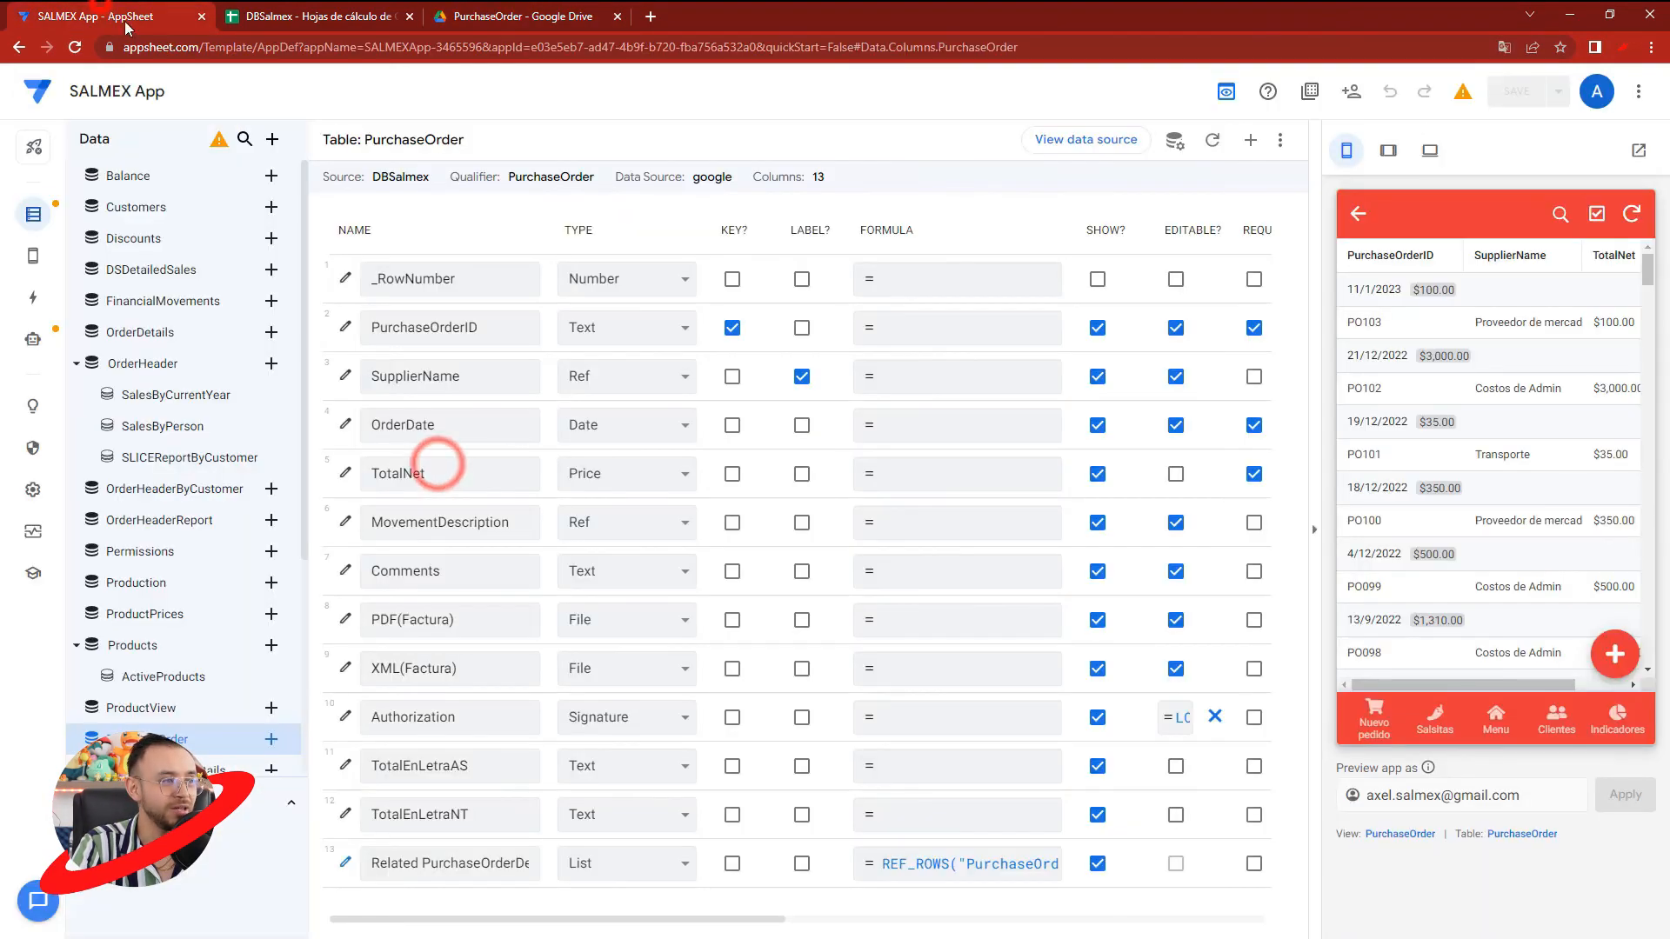
pyautogui.click(1423, 329)
pyautogui.click(1607, 657)
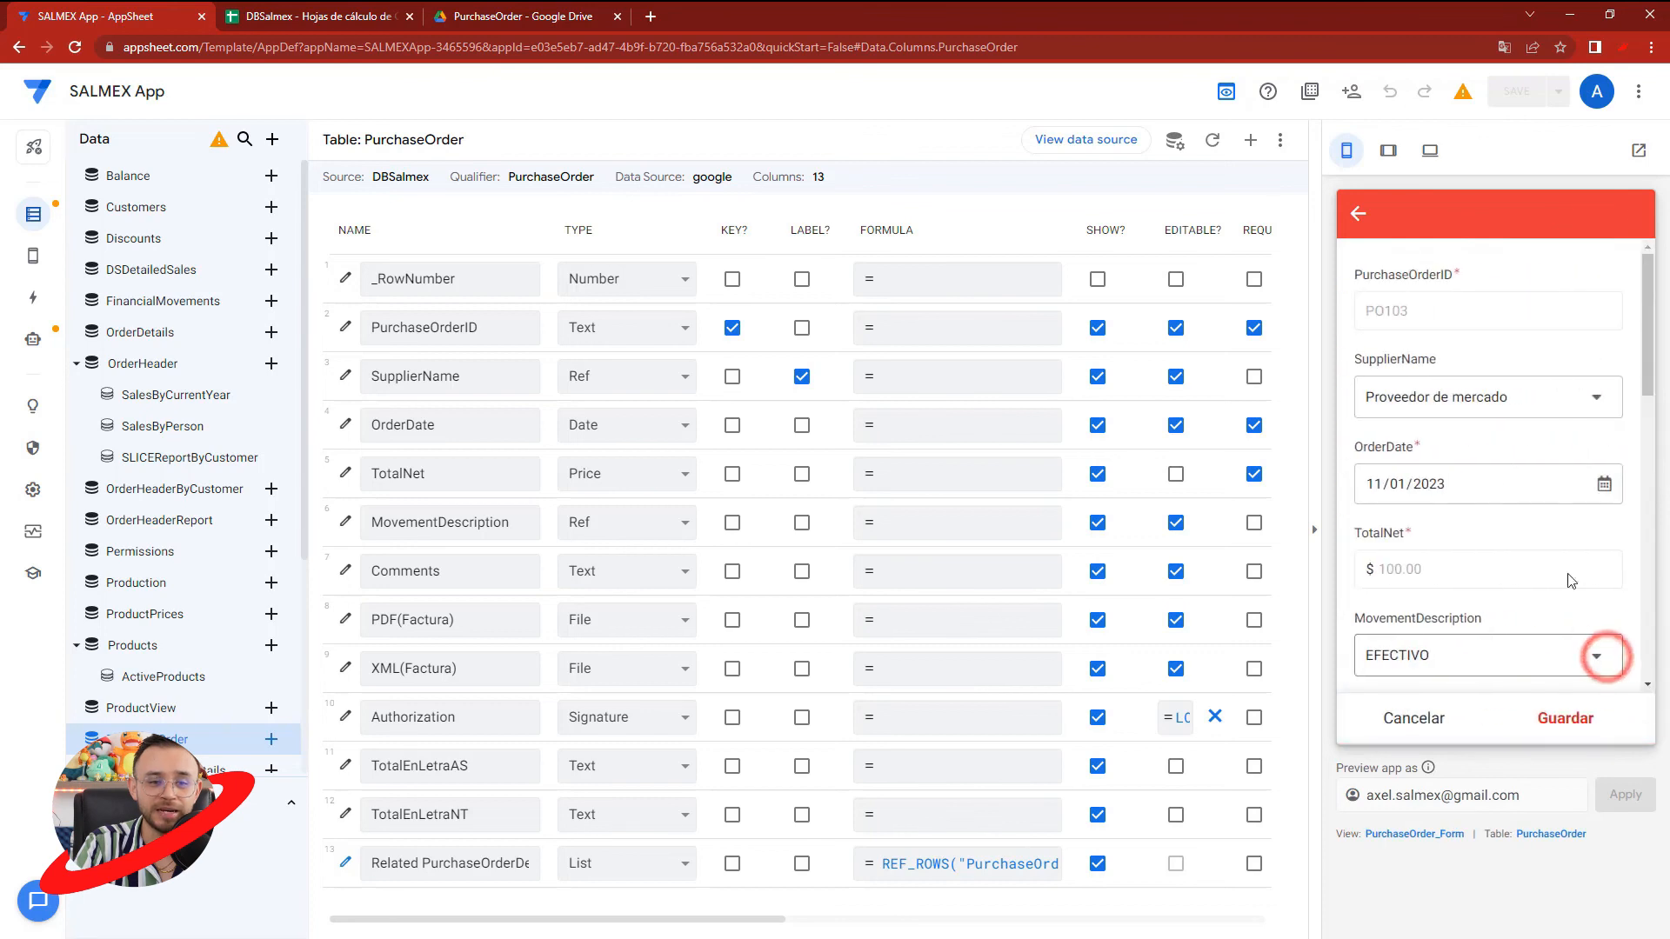
pyautogui.click(1603, 484)
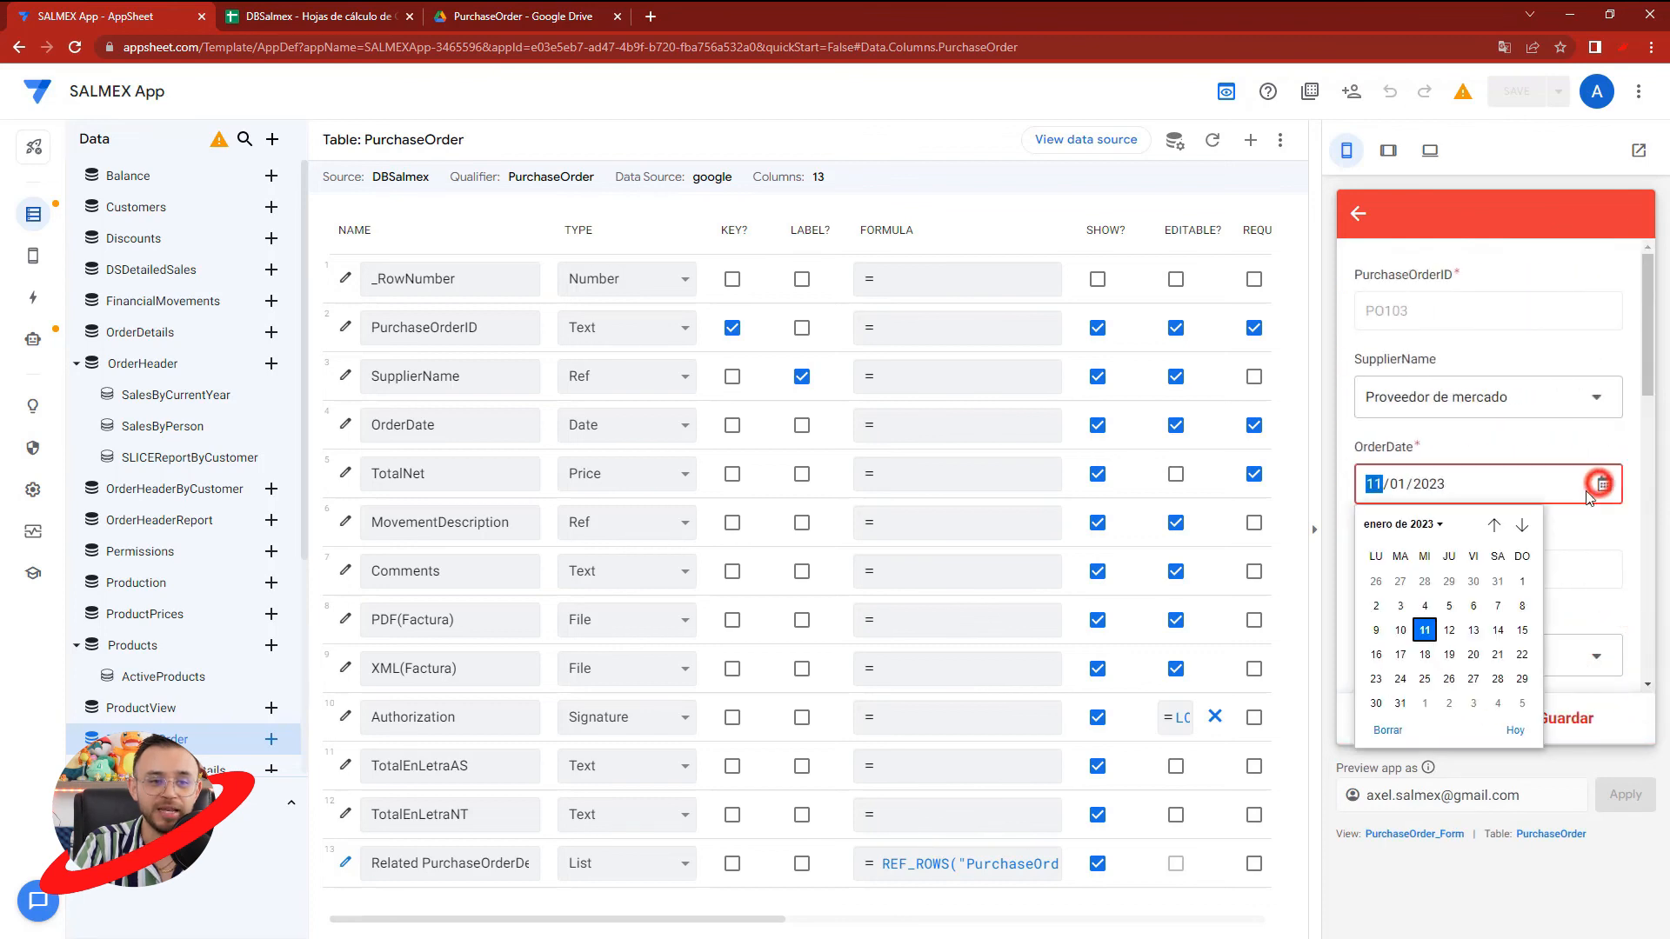
pyautogui.click(1446, 631)
pyautogui.click(1557, 724)
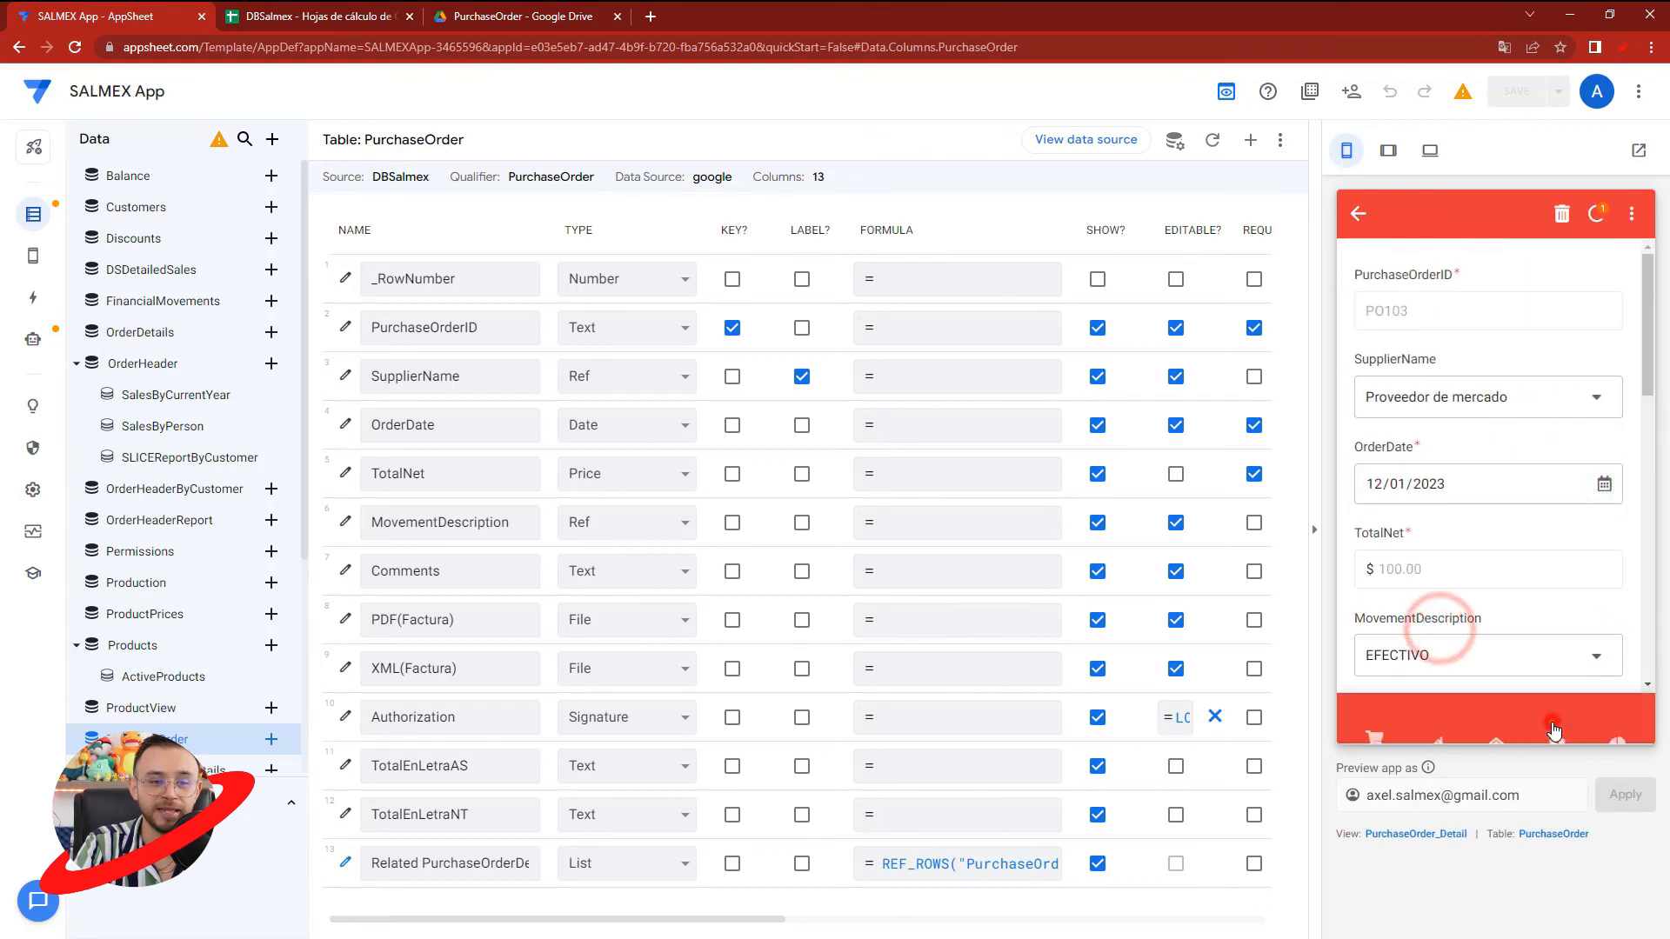
pyautogui.click(1599, 228)
# - Check the PurchaseOrder folder in Google Drive until the new PDF arrives, and preview its TotalEnLetraAS and TotalEnLetraNT fields
pyautogui.click(532, 16)
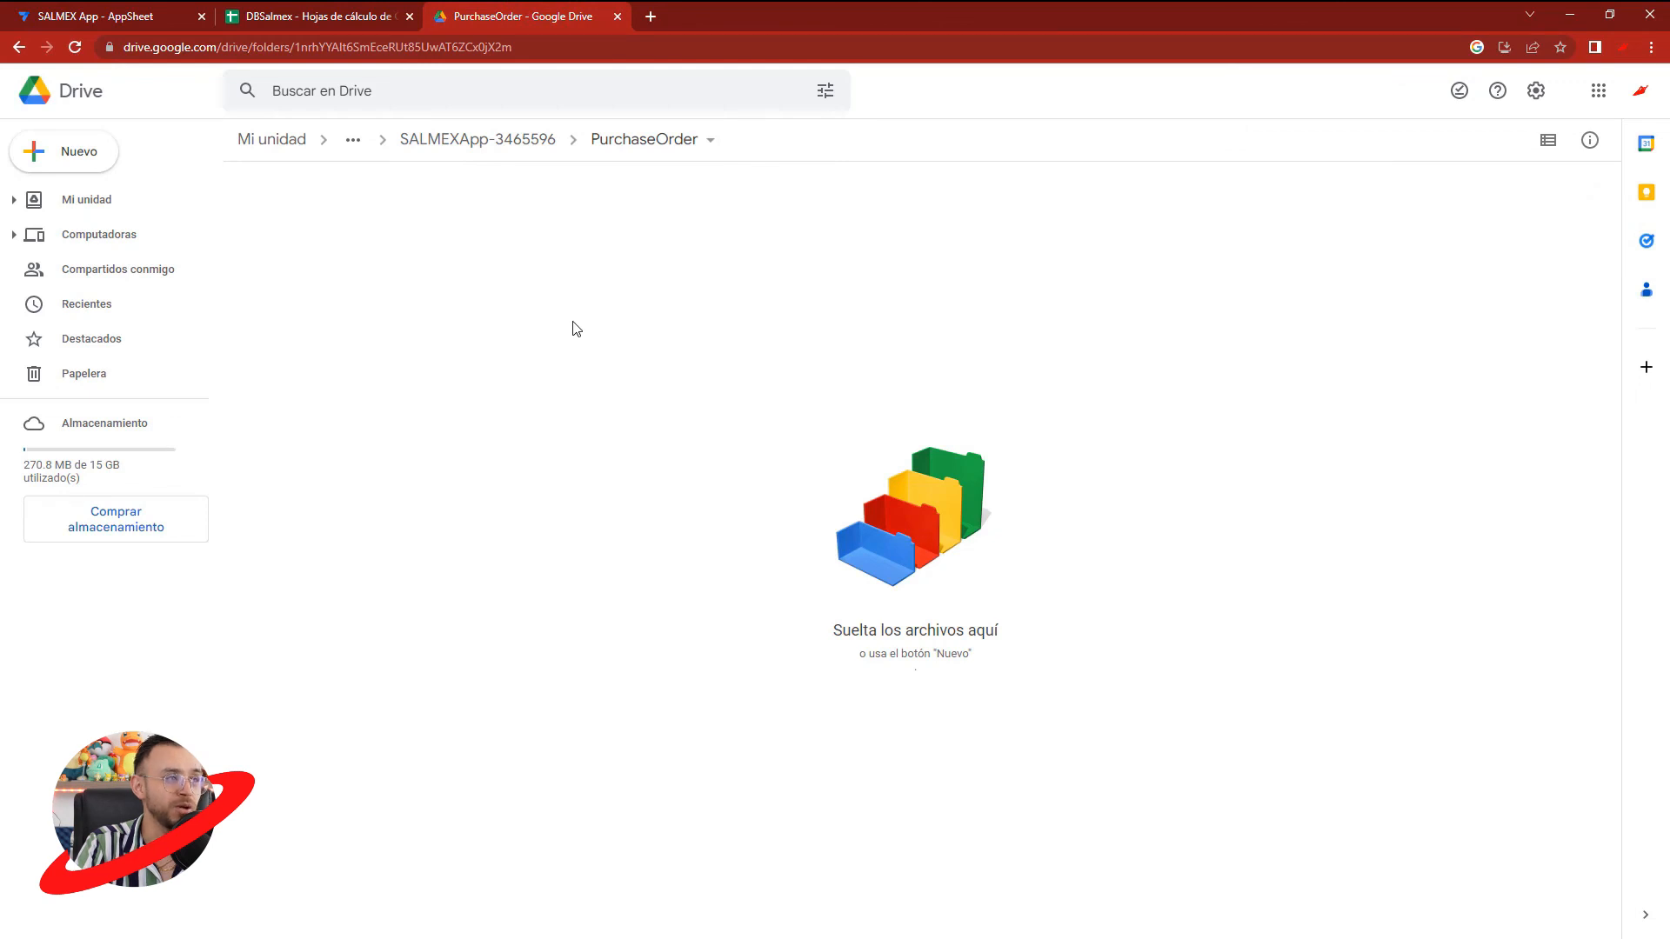
pyautogui.click(88, 11)
pyautogui.click(550, 16)
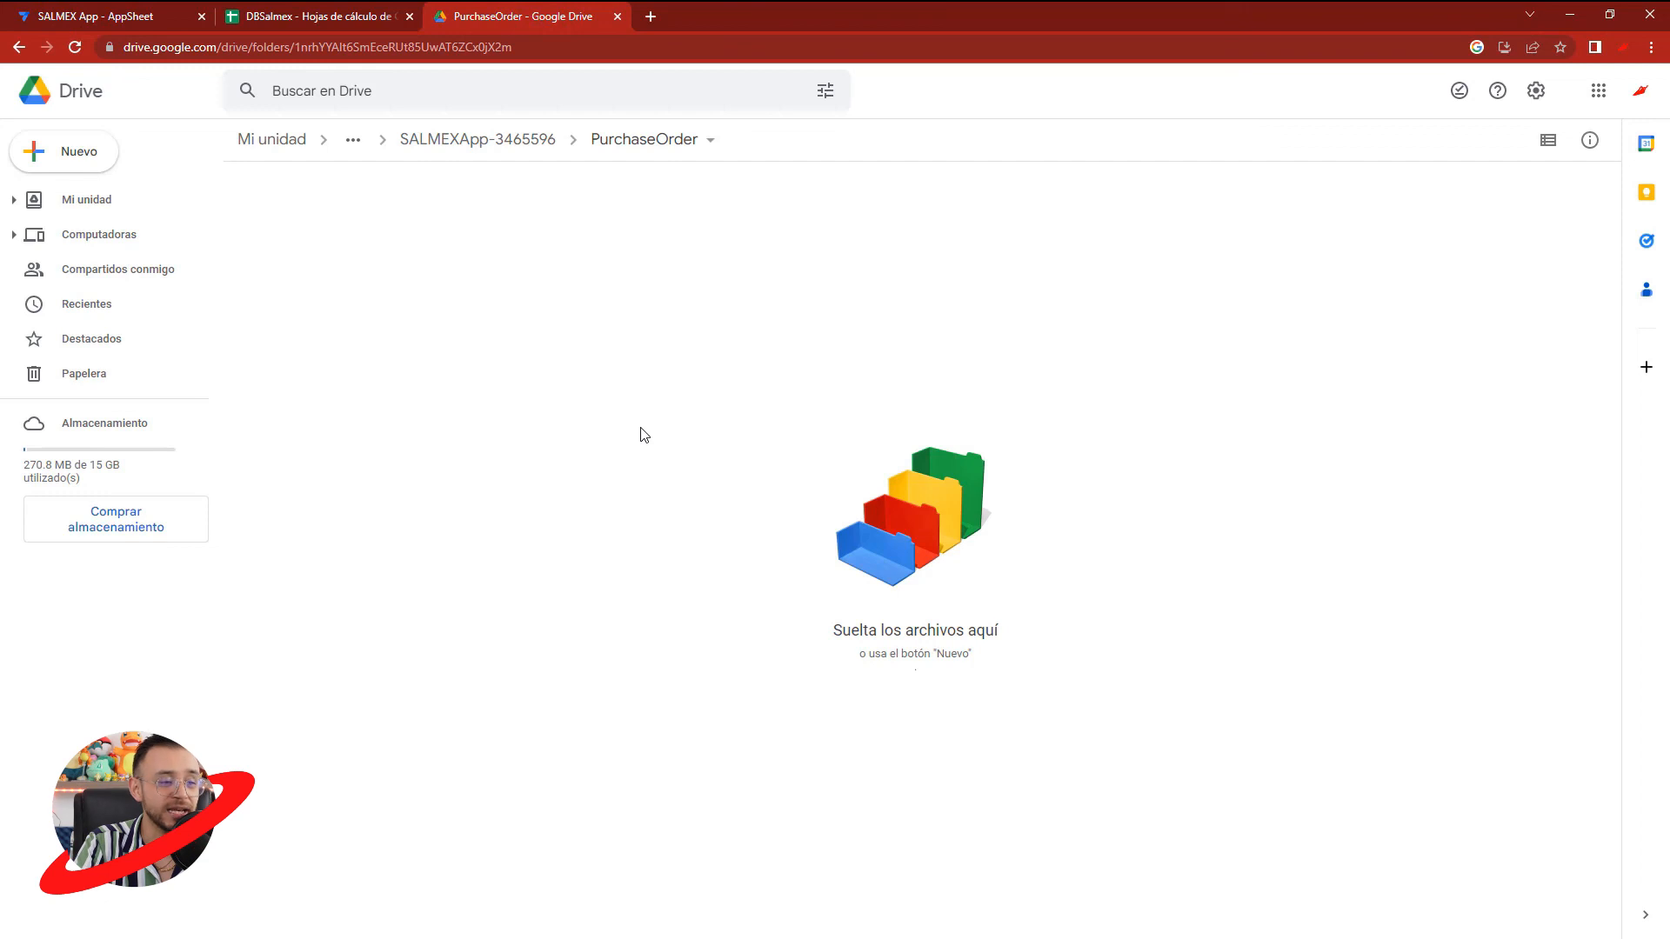
pyautogui.click(197, 6)
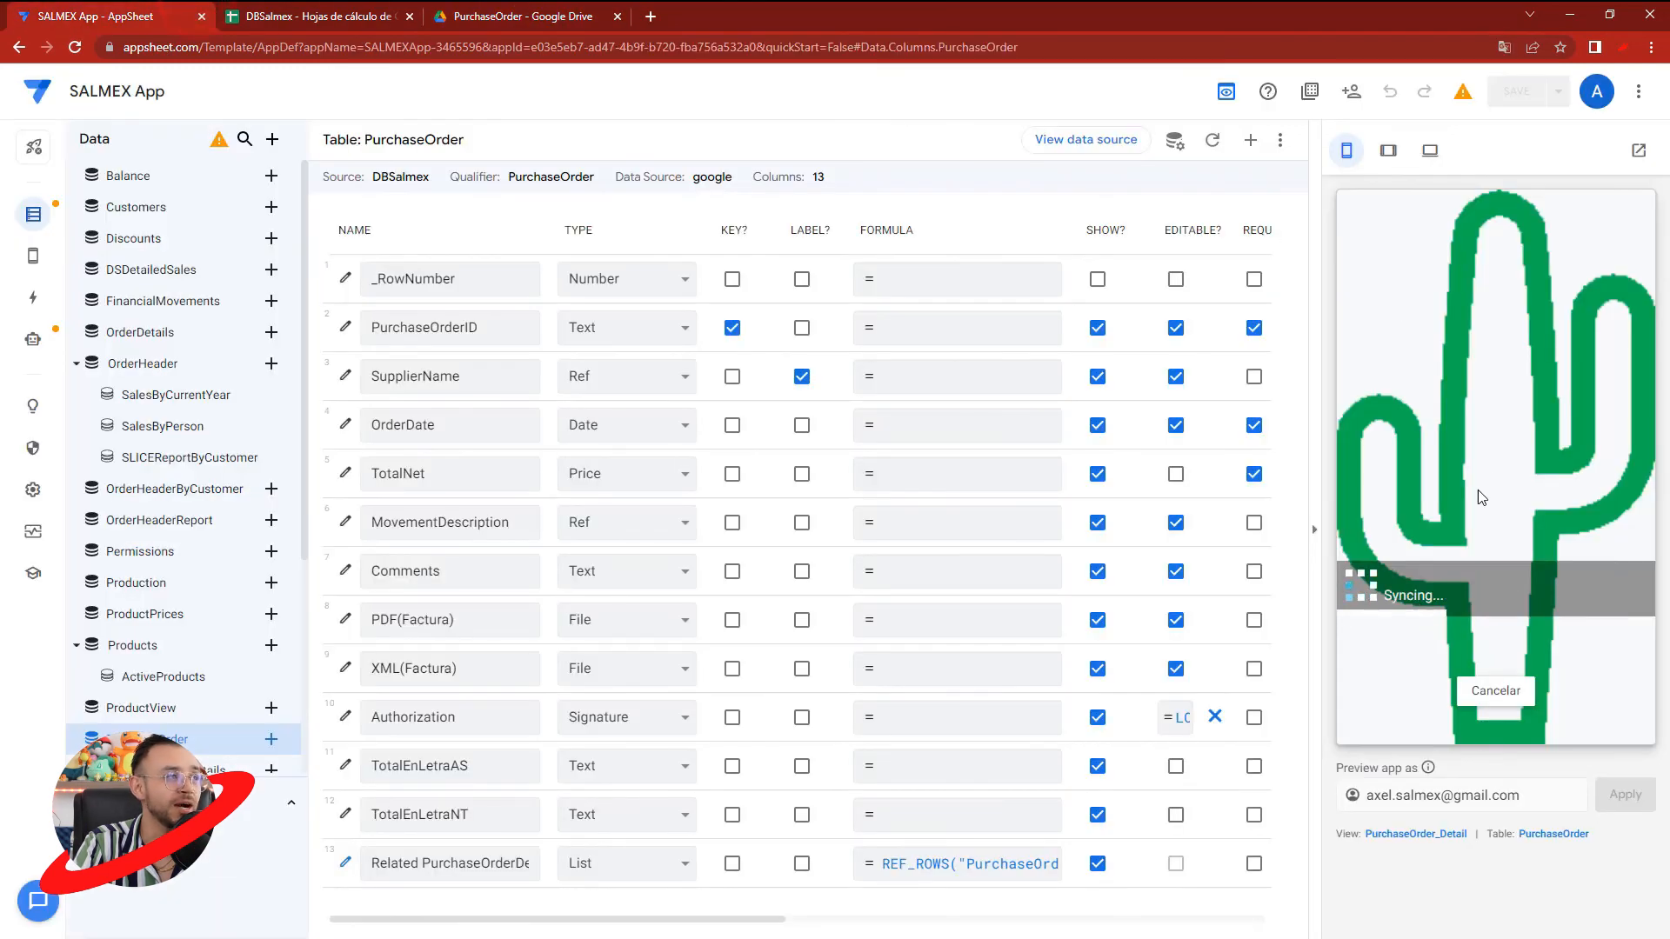
pyautogui.click(528, 11)
pyautogui.doubleClick(316, 306)
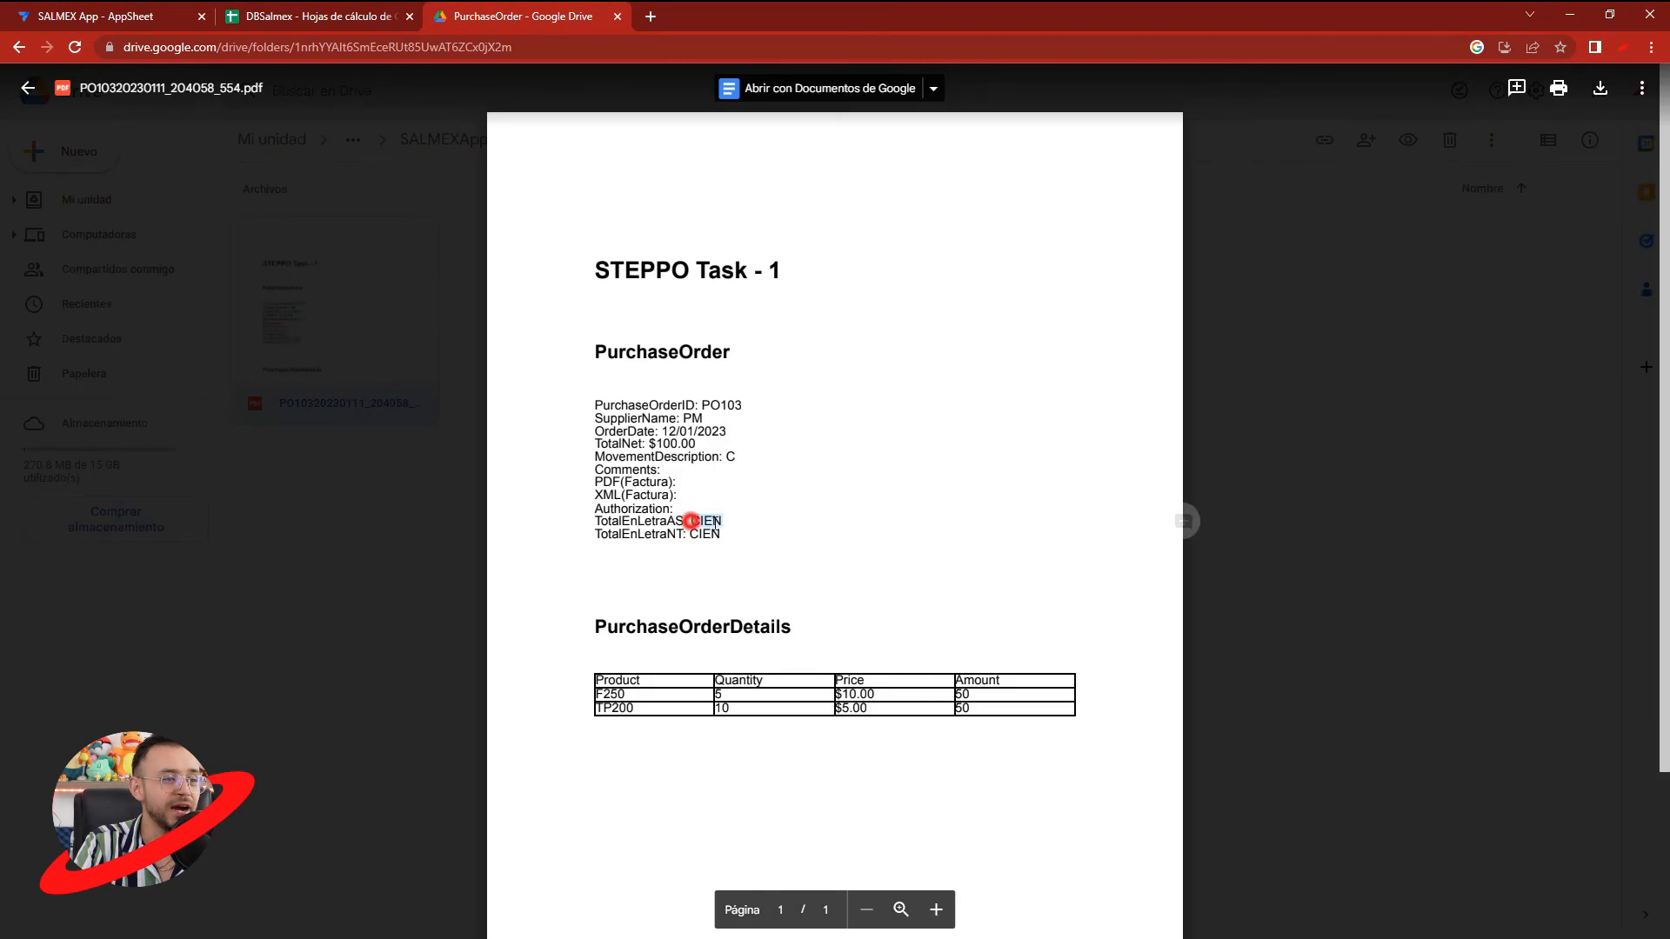
pyautogui.click(723, 524)
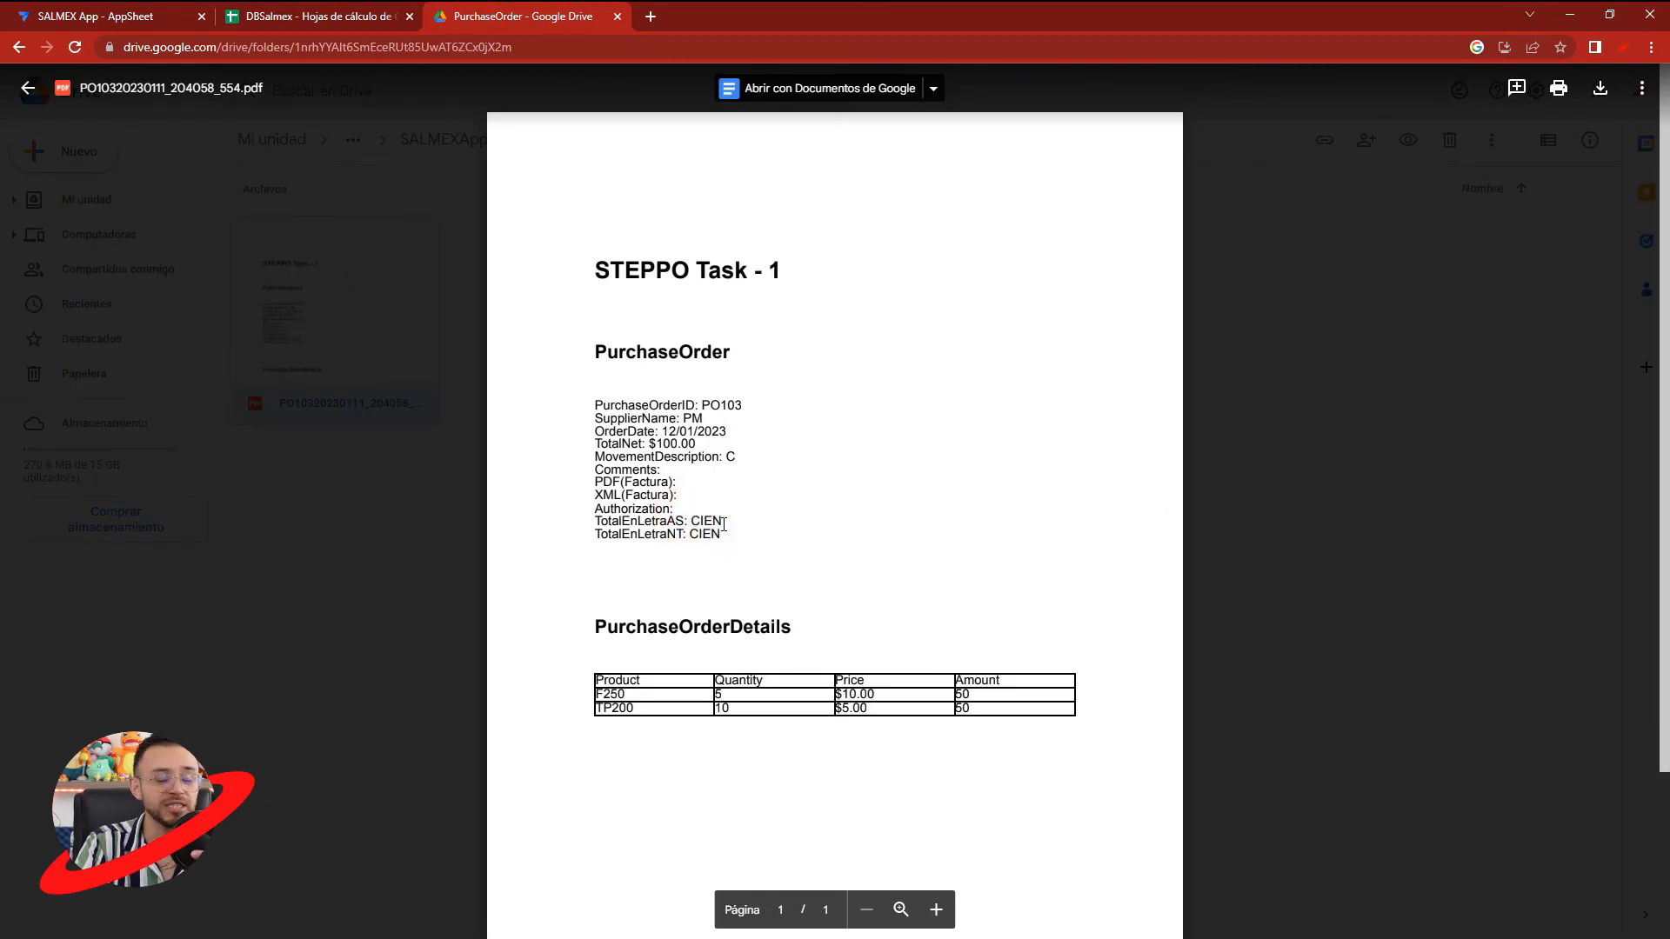
# - Return to AppSheet, go to the automation bots and open the settings of BOTPO's EVENTPO event
pyautogui.click(173, 6)
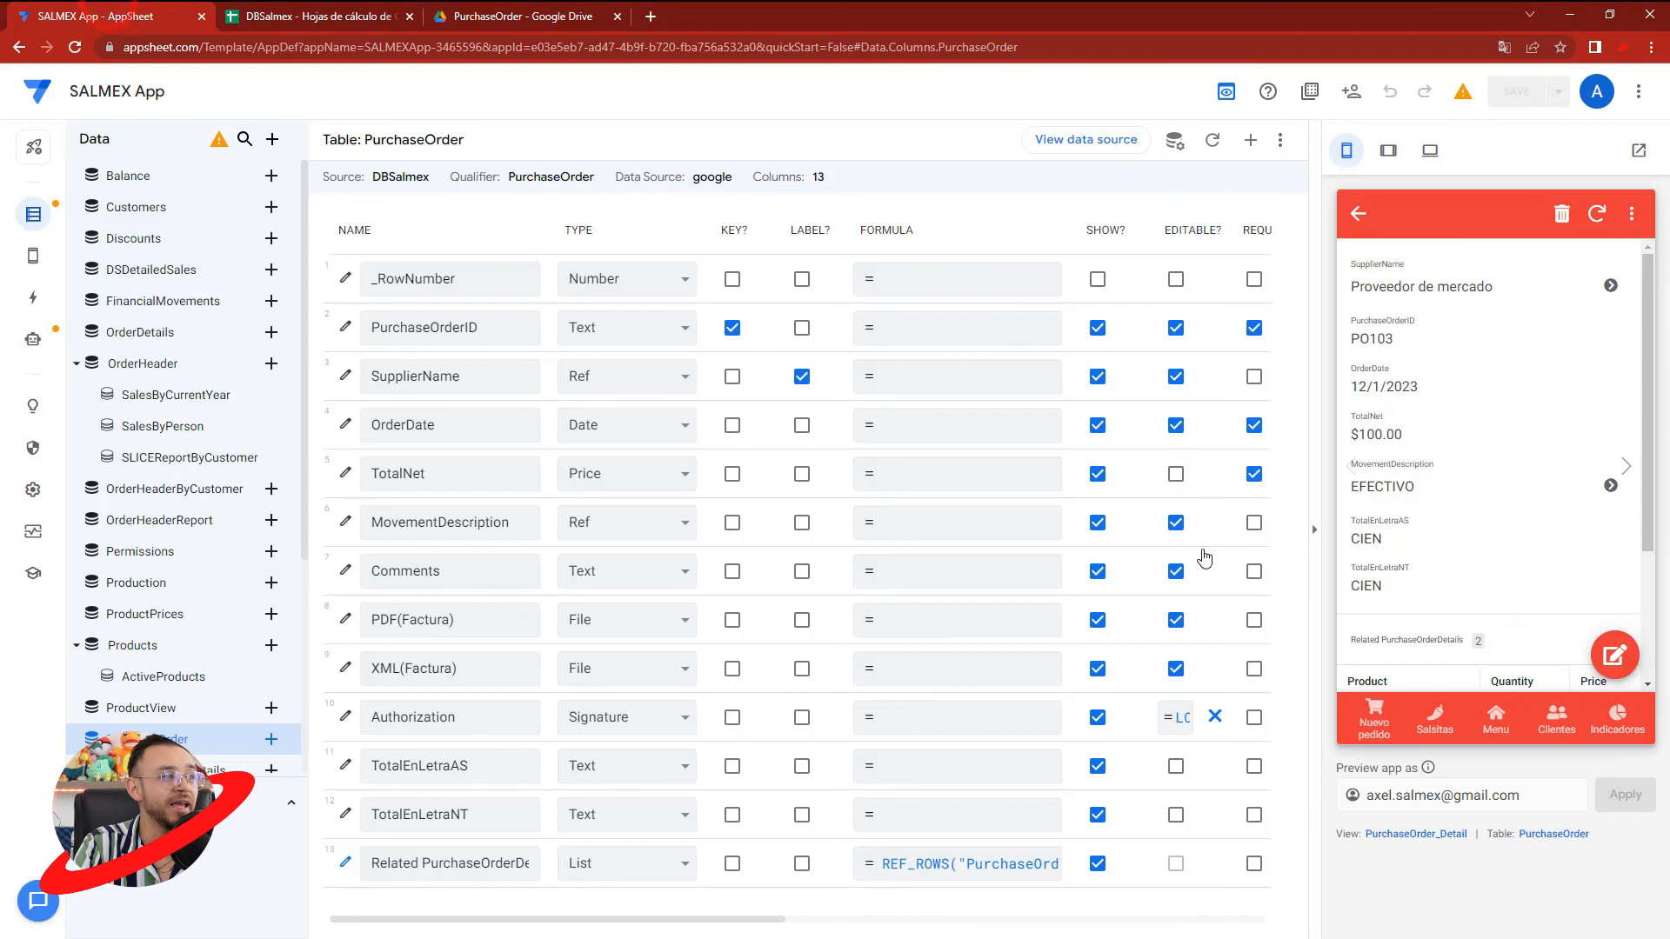
pyautogui.click(20, 343)
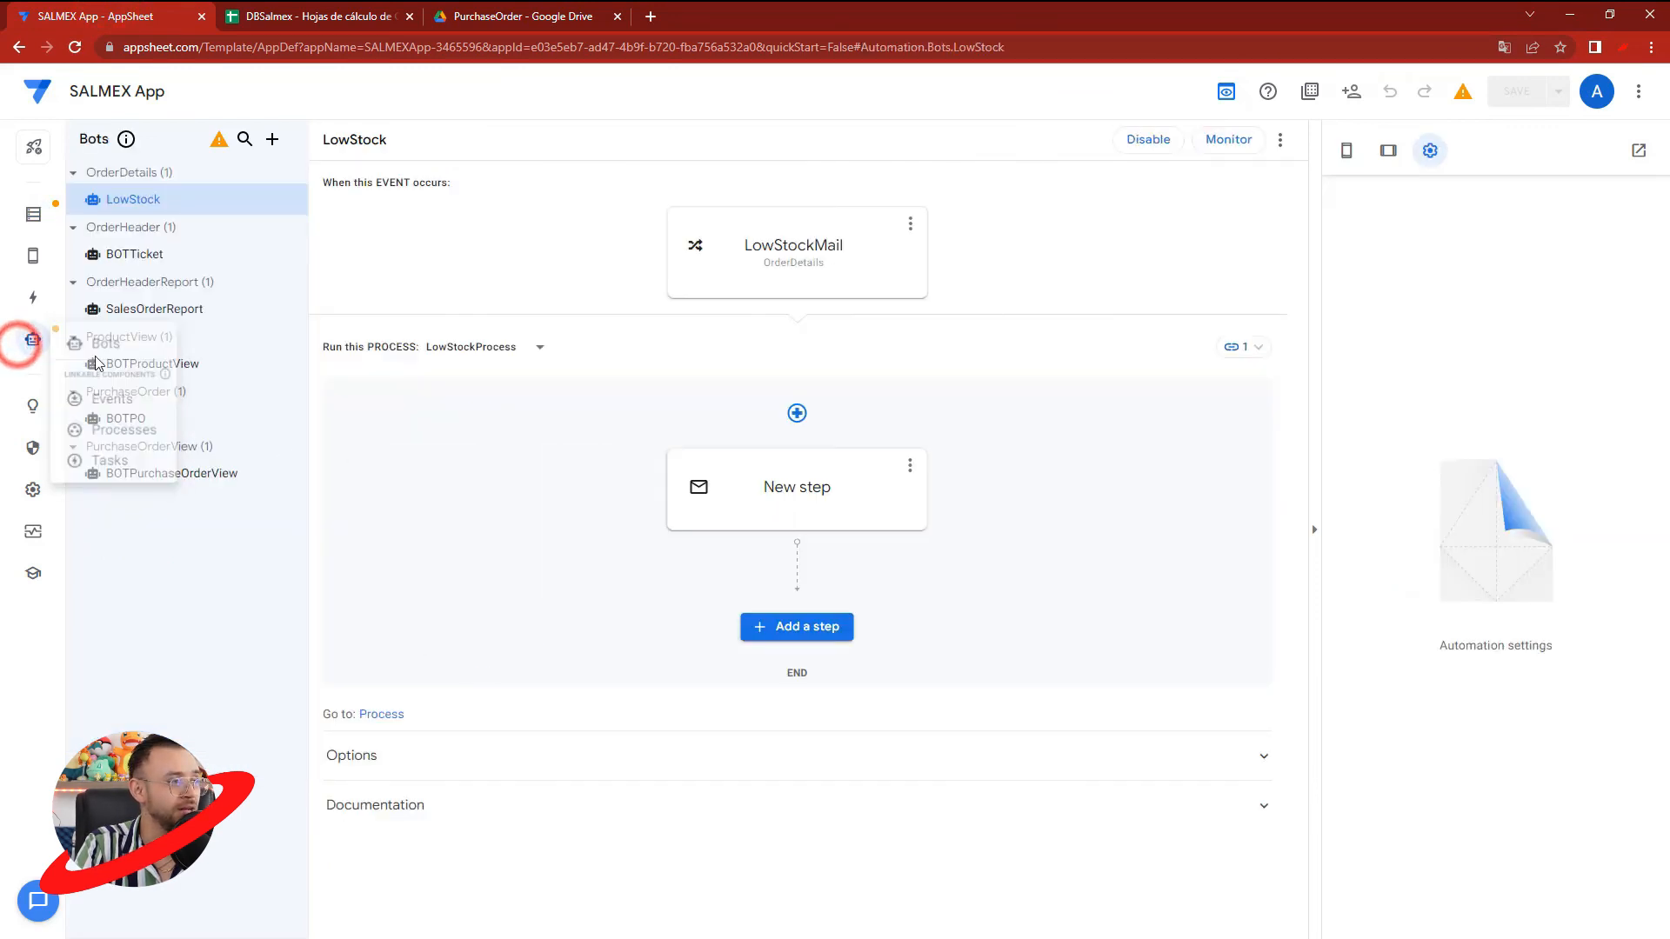
pyautogui.moveTo(96, 363); pyautogui.dragTo(31, 340)
pyautogui.click(100, 353)
pyautogui.click(28, 341)
pyautogui.click(104, 343)
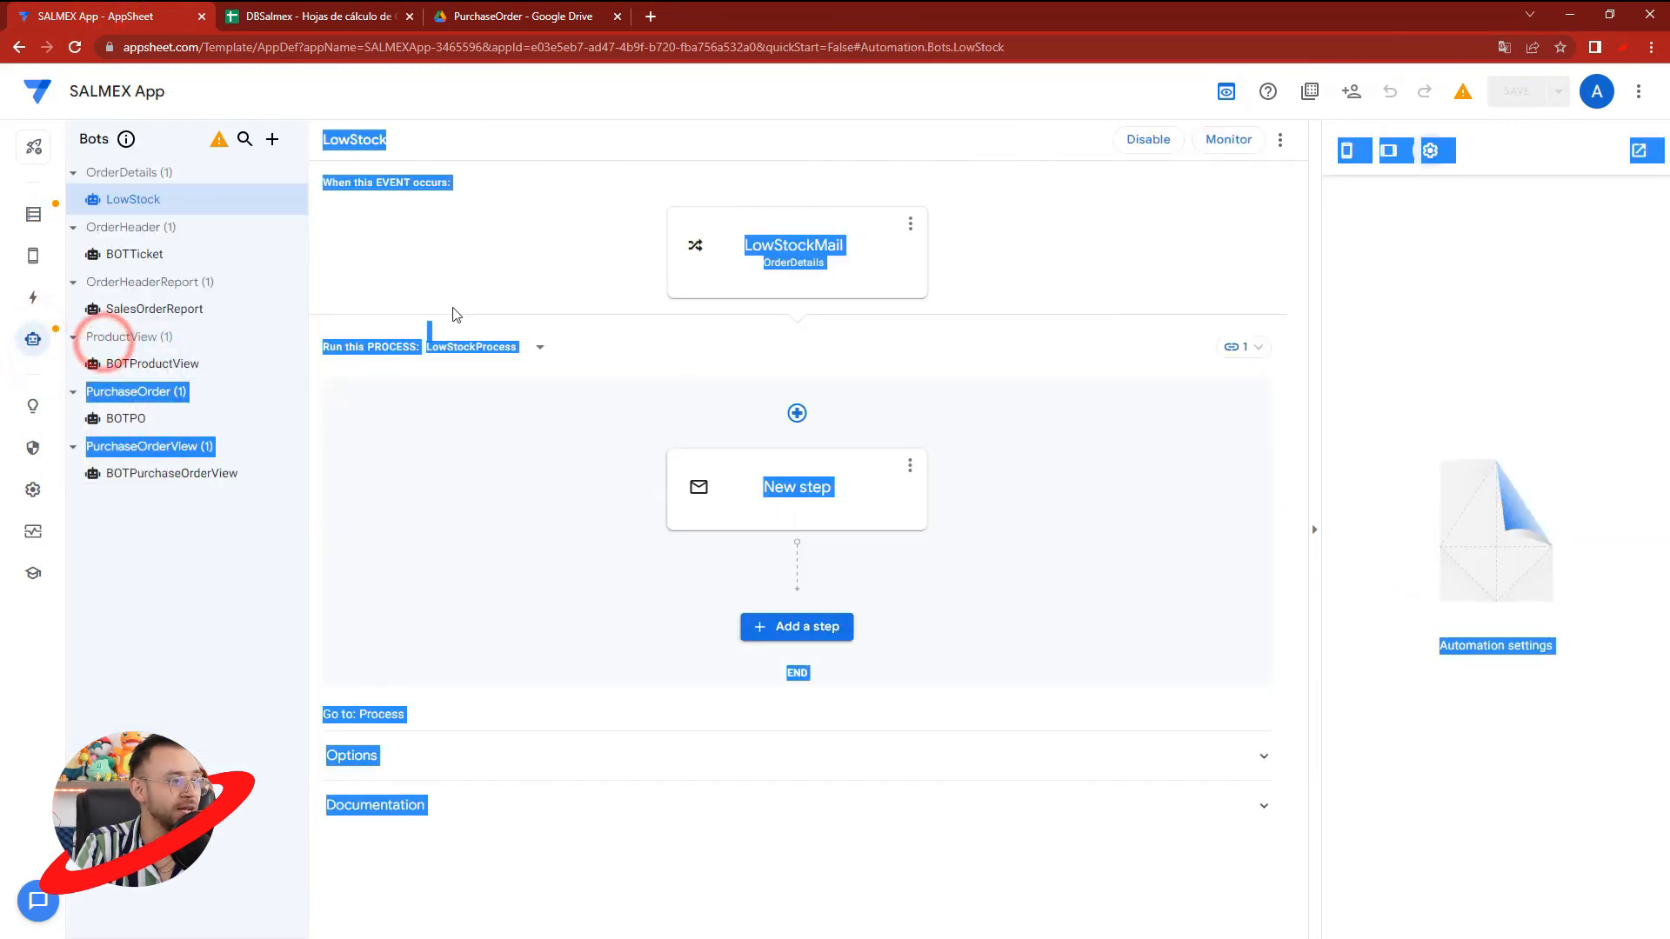
pyautogui.click(855, 254)
pyautogui.click(125, 415)
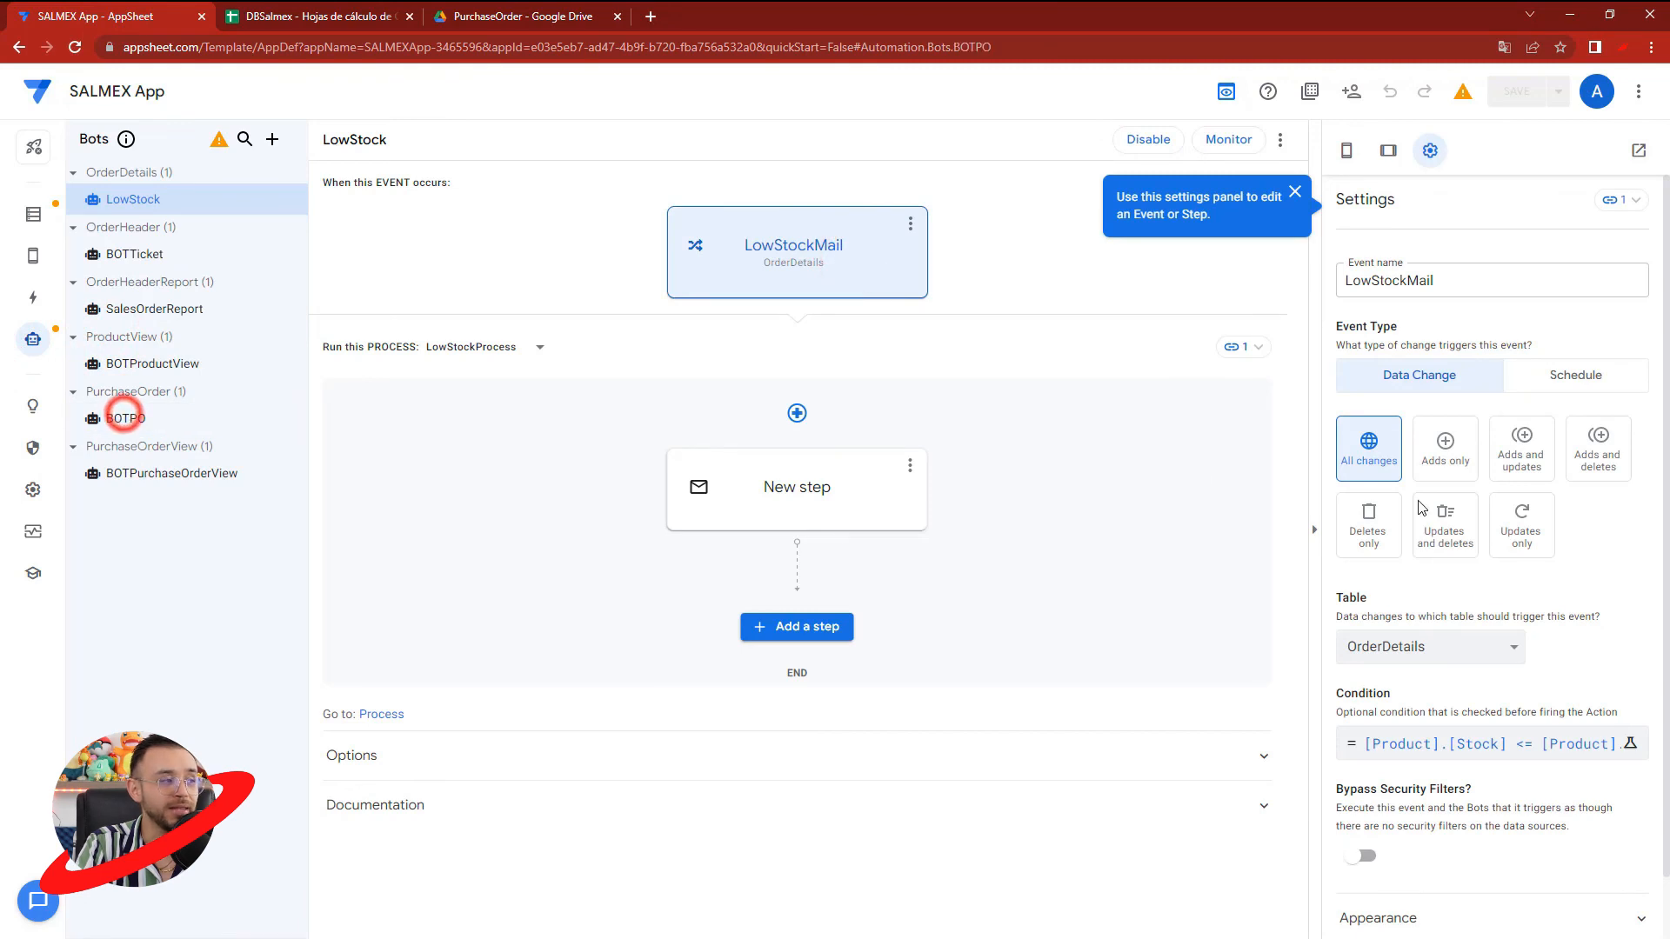
pyautogui.click(822, 274)
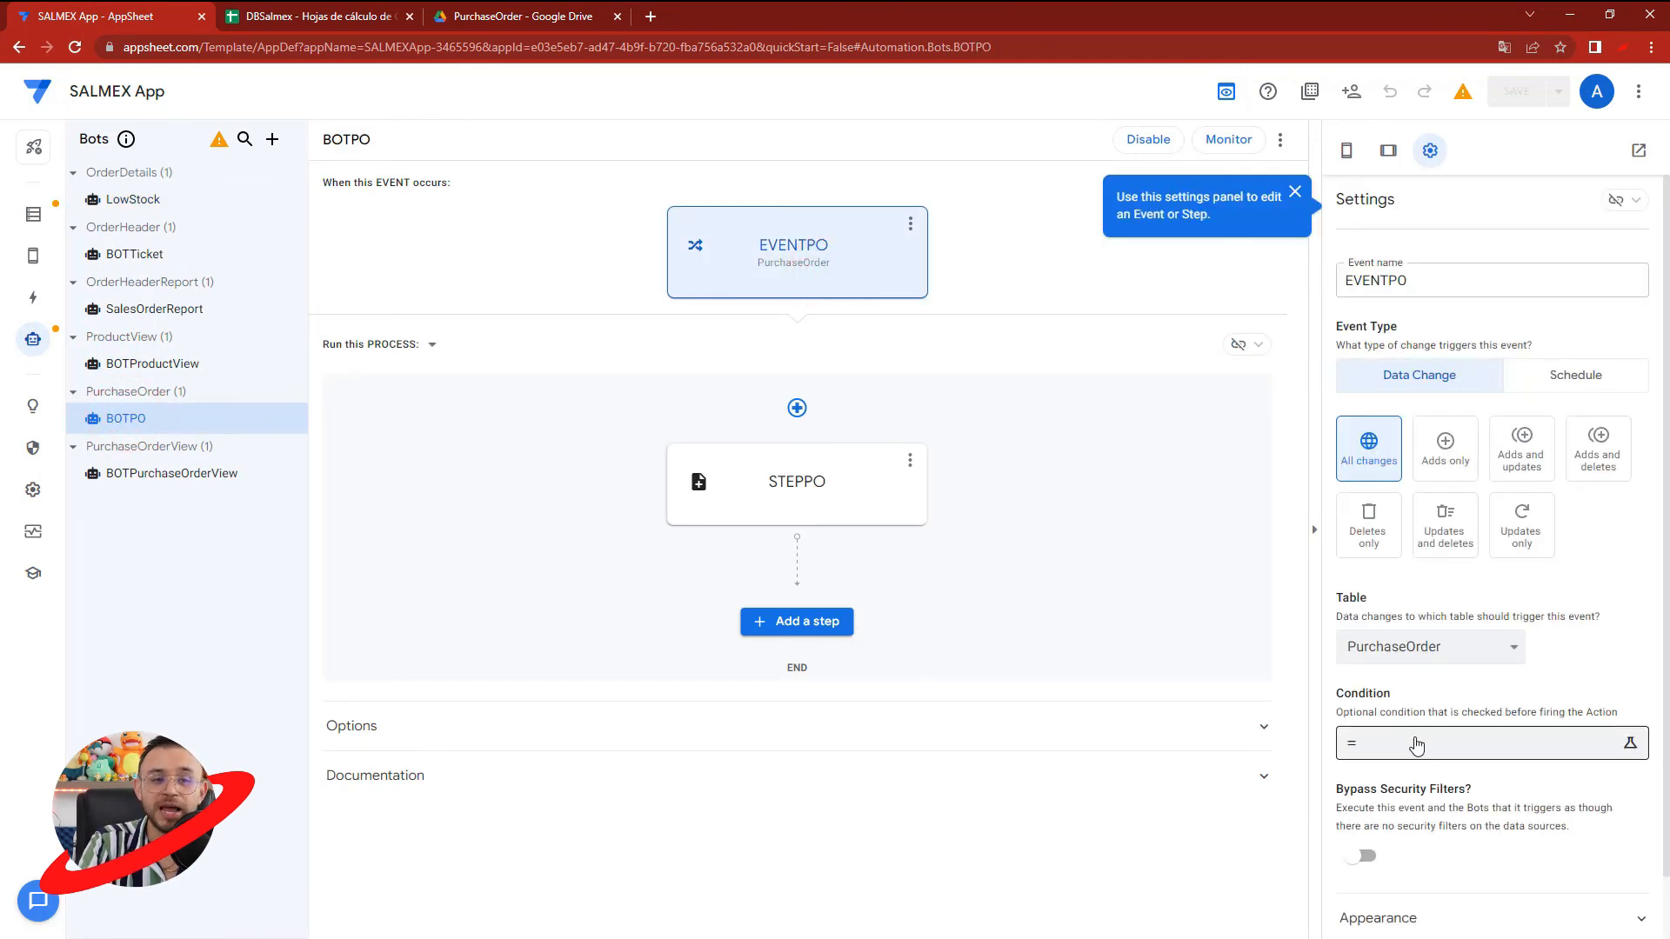
# - Examine the condition expression of BOTTicket's EVENTTicket event, keep it as written, and save the app
pyautogui.click(134, 254)
pyautogui.click(772, 247)
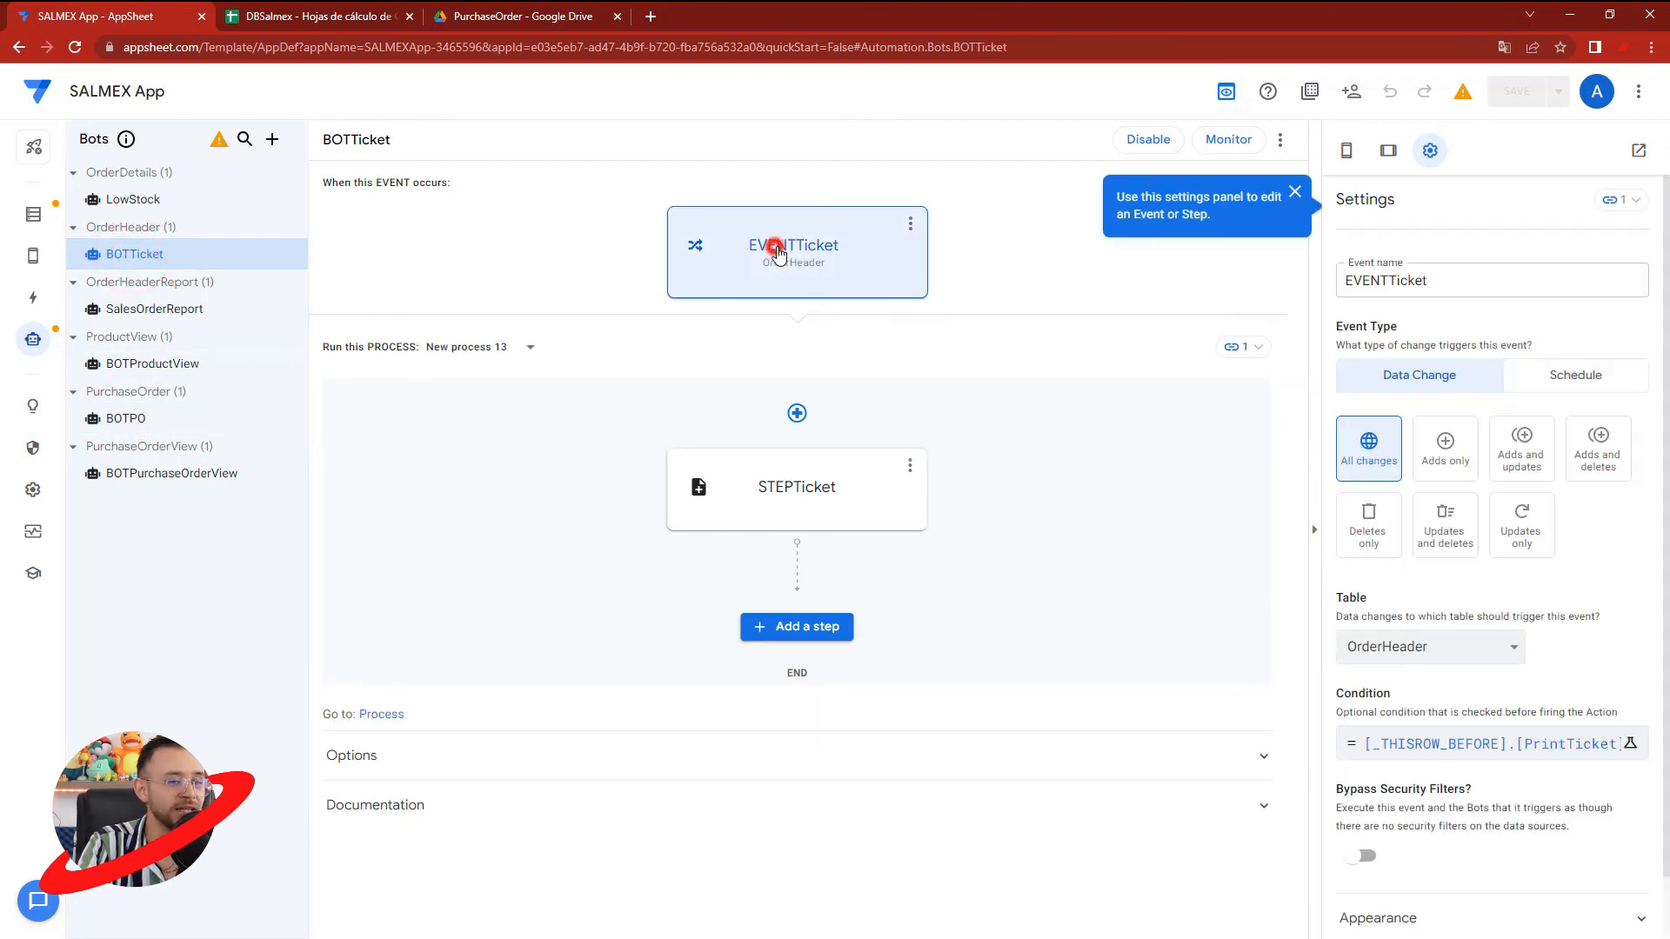
pyautogui.click(1491, 741)
pyautogui.moveTo(954, 203); pyautogui.dragTo(484, 212)
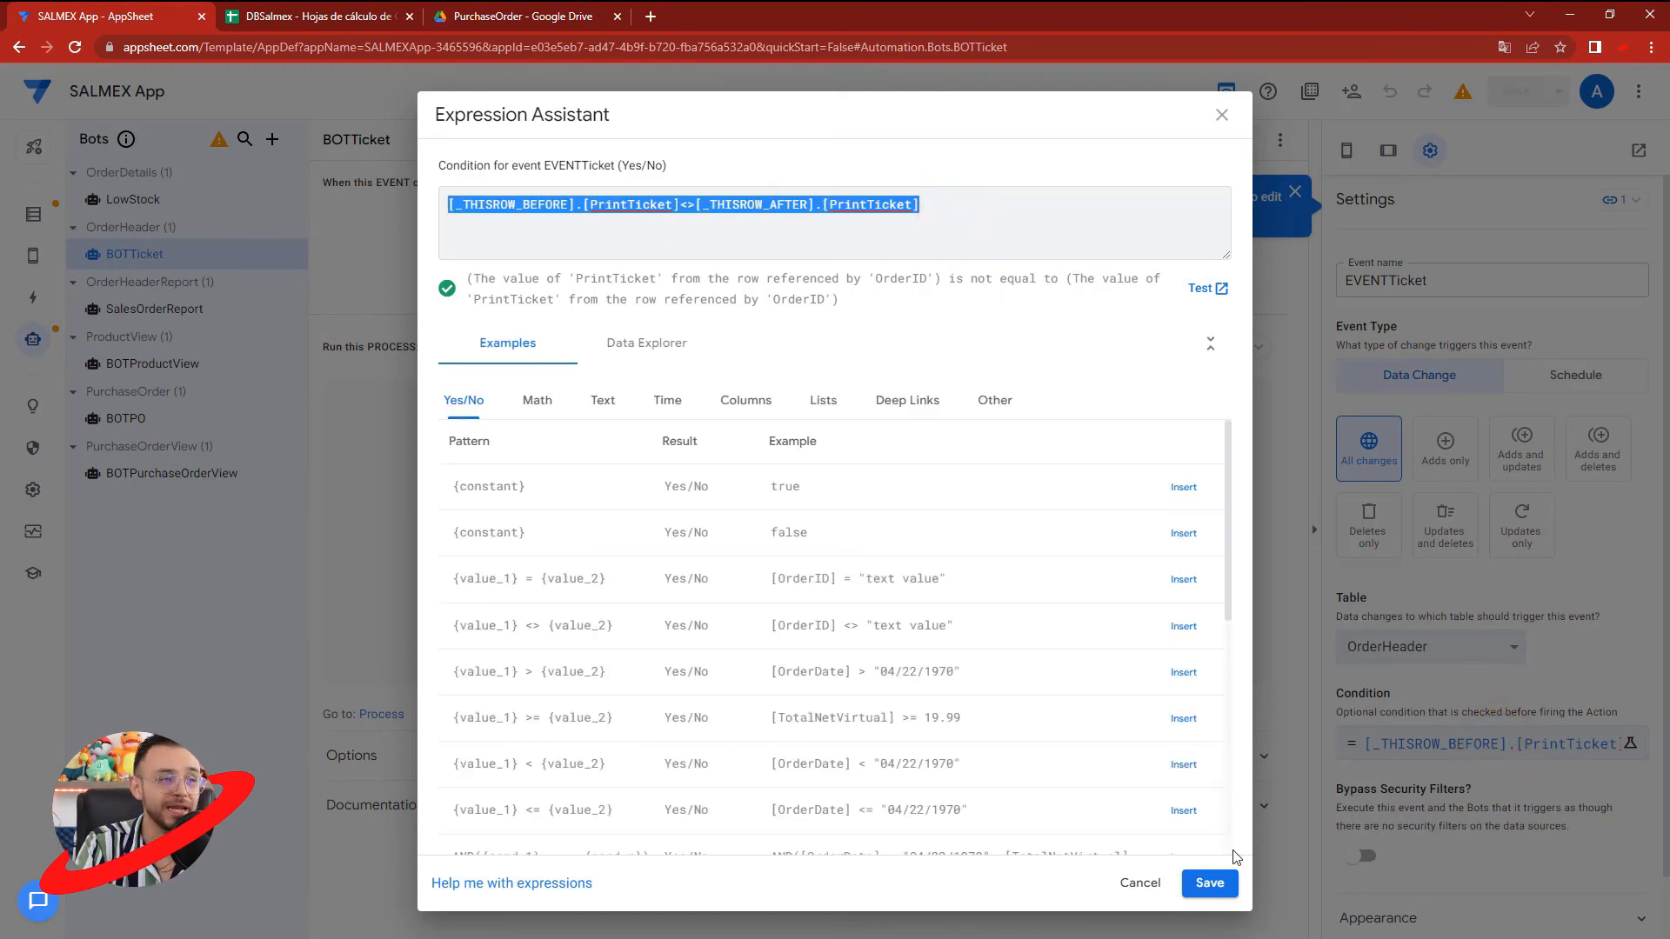
pyautogui.click(1223, 889)
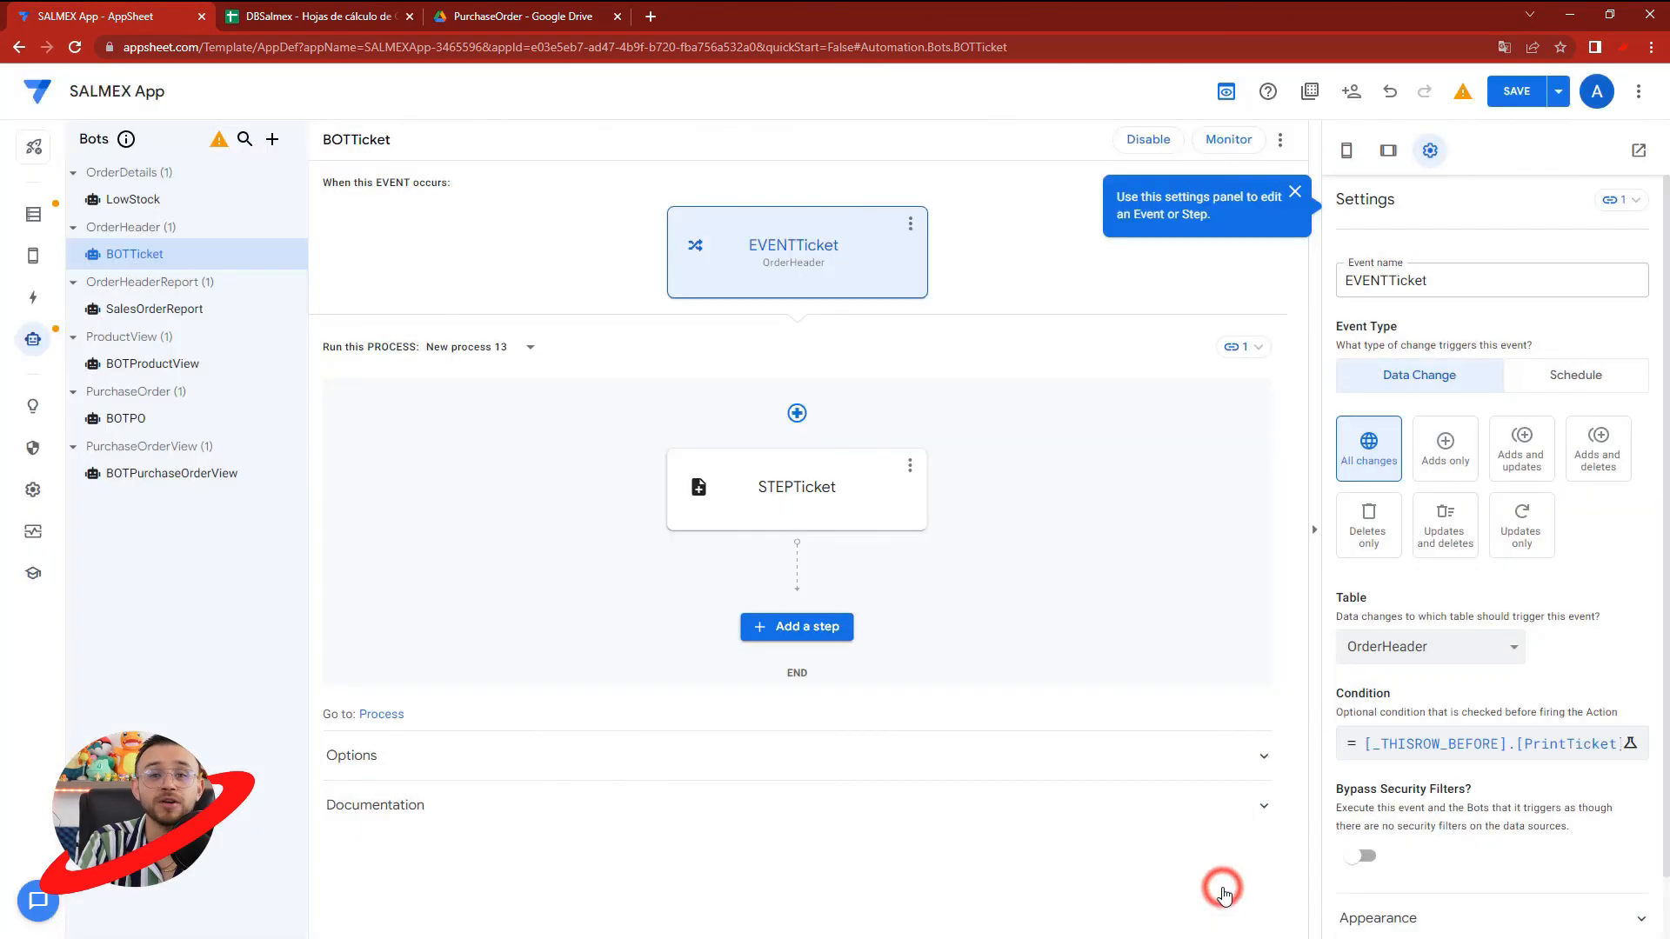
pyautogui.click(1518, 91)
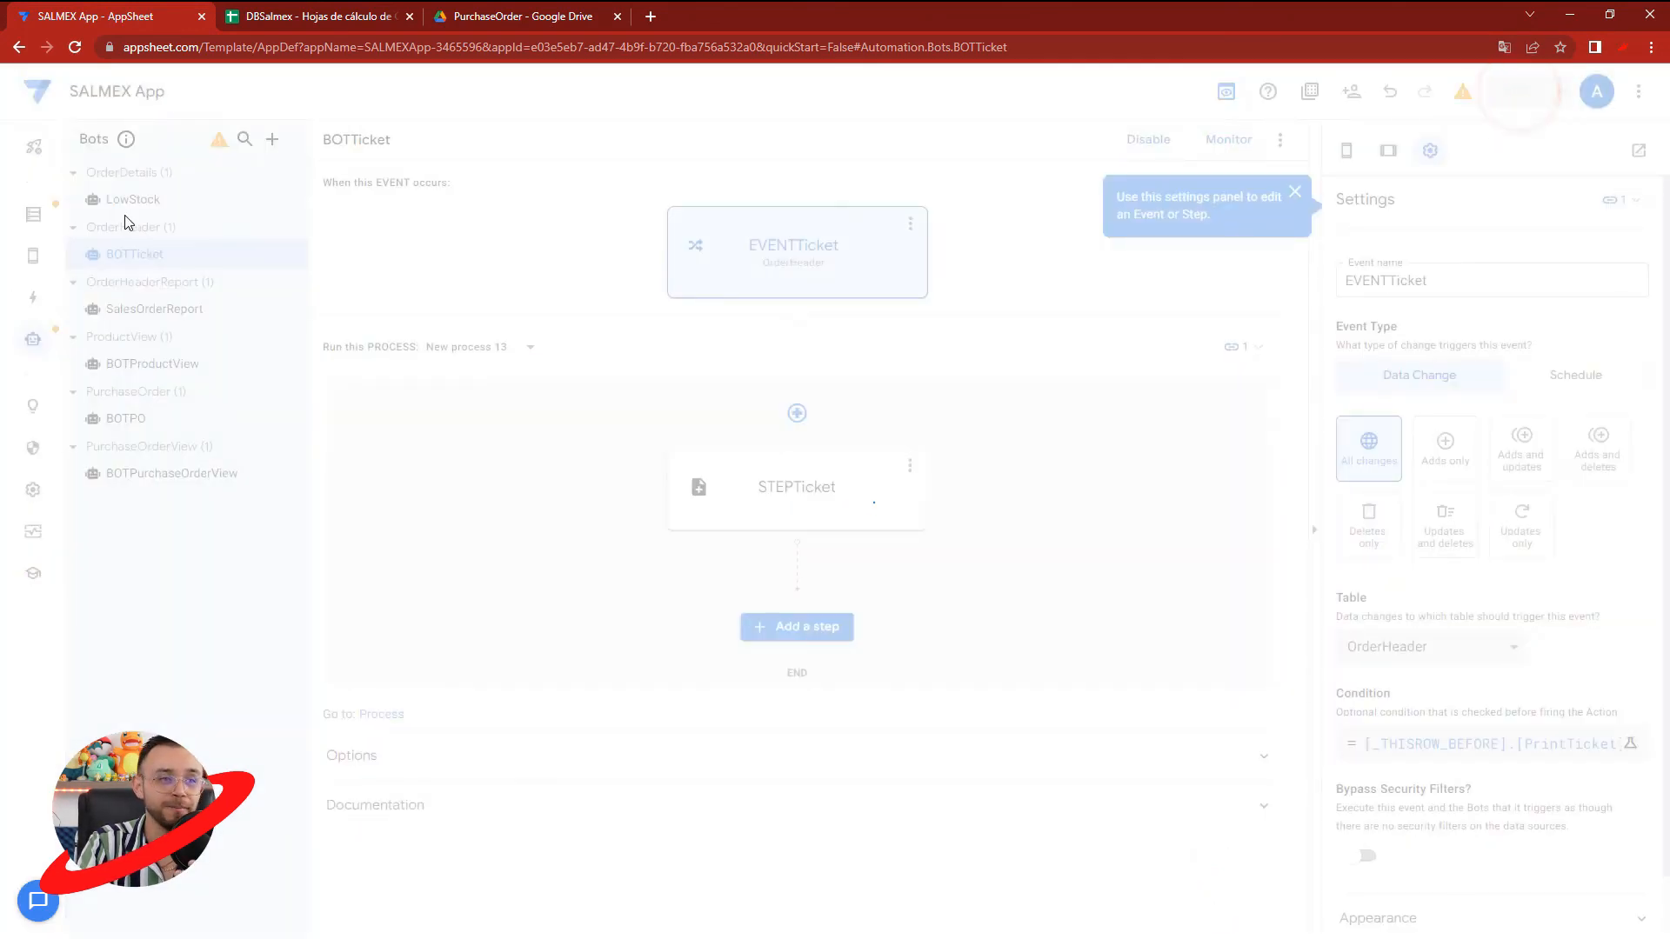
# - Check the PurchaseOrder sheet in the DBSalmex spreadsheet and return to the AppSheet editor
pyautogui.click(275, 16)
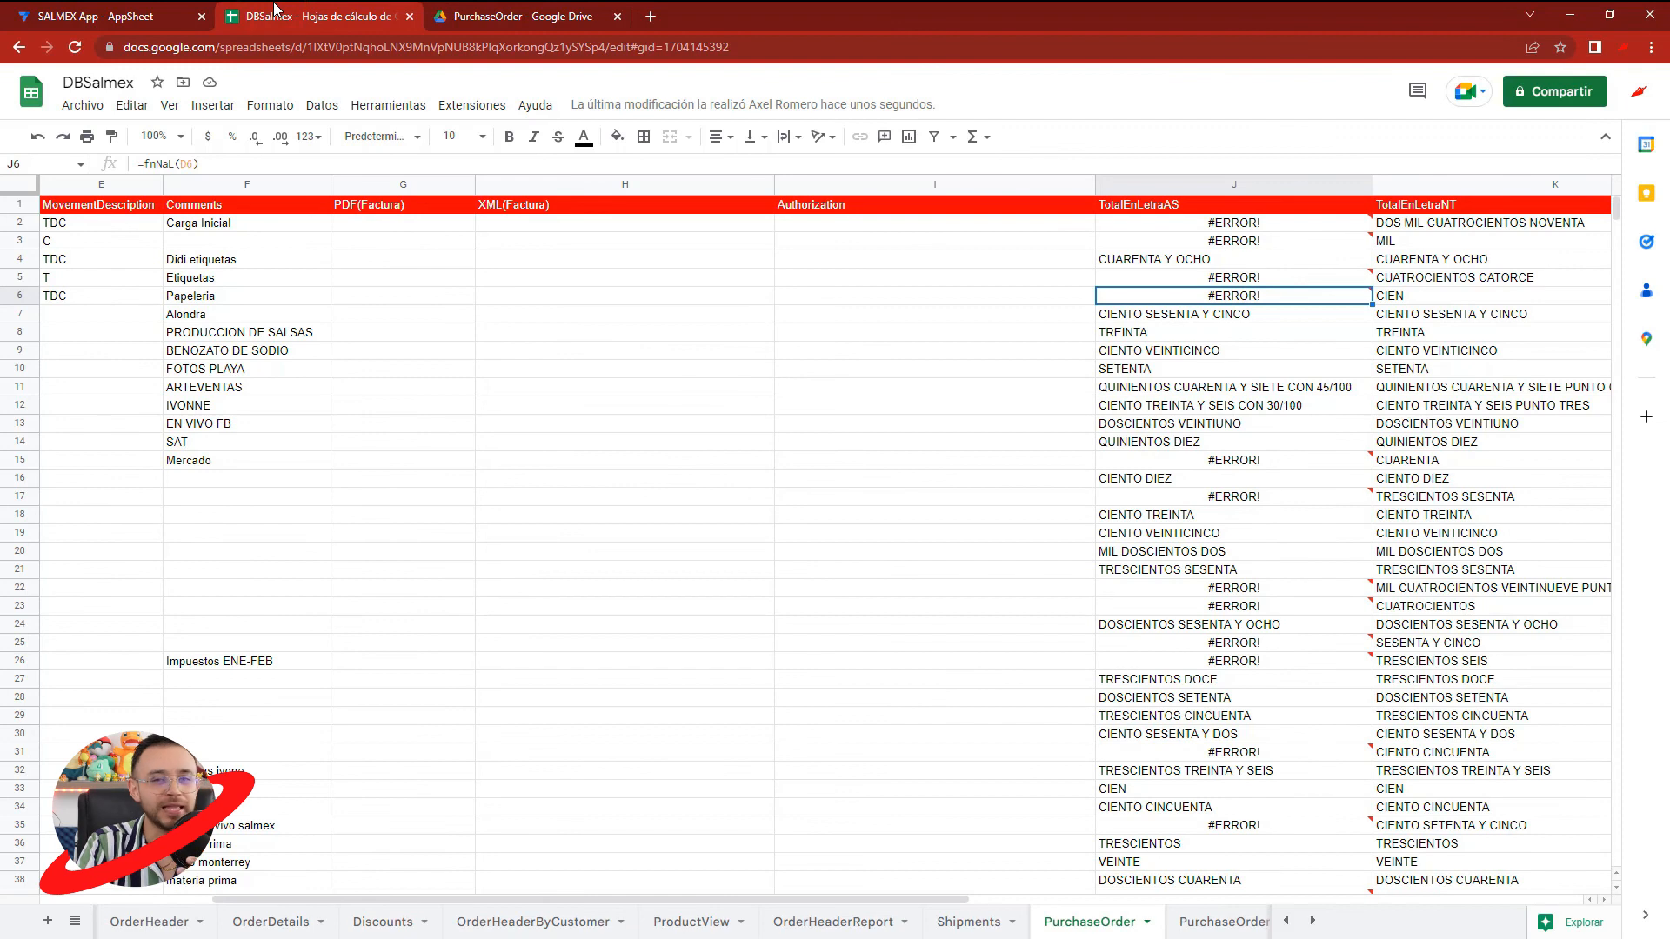
pyautogui.click(127, 10)
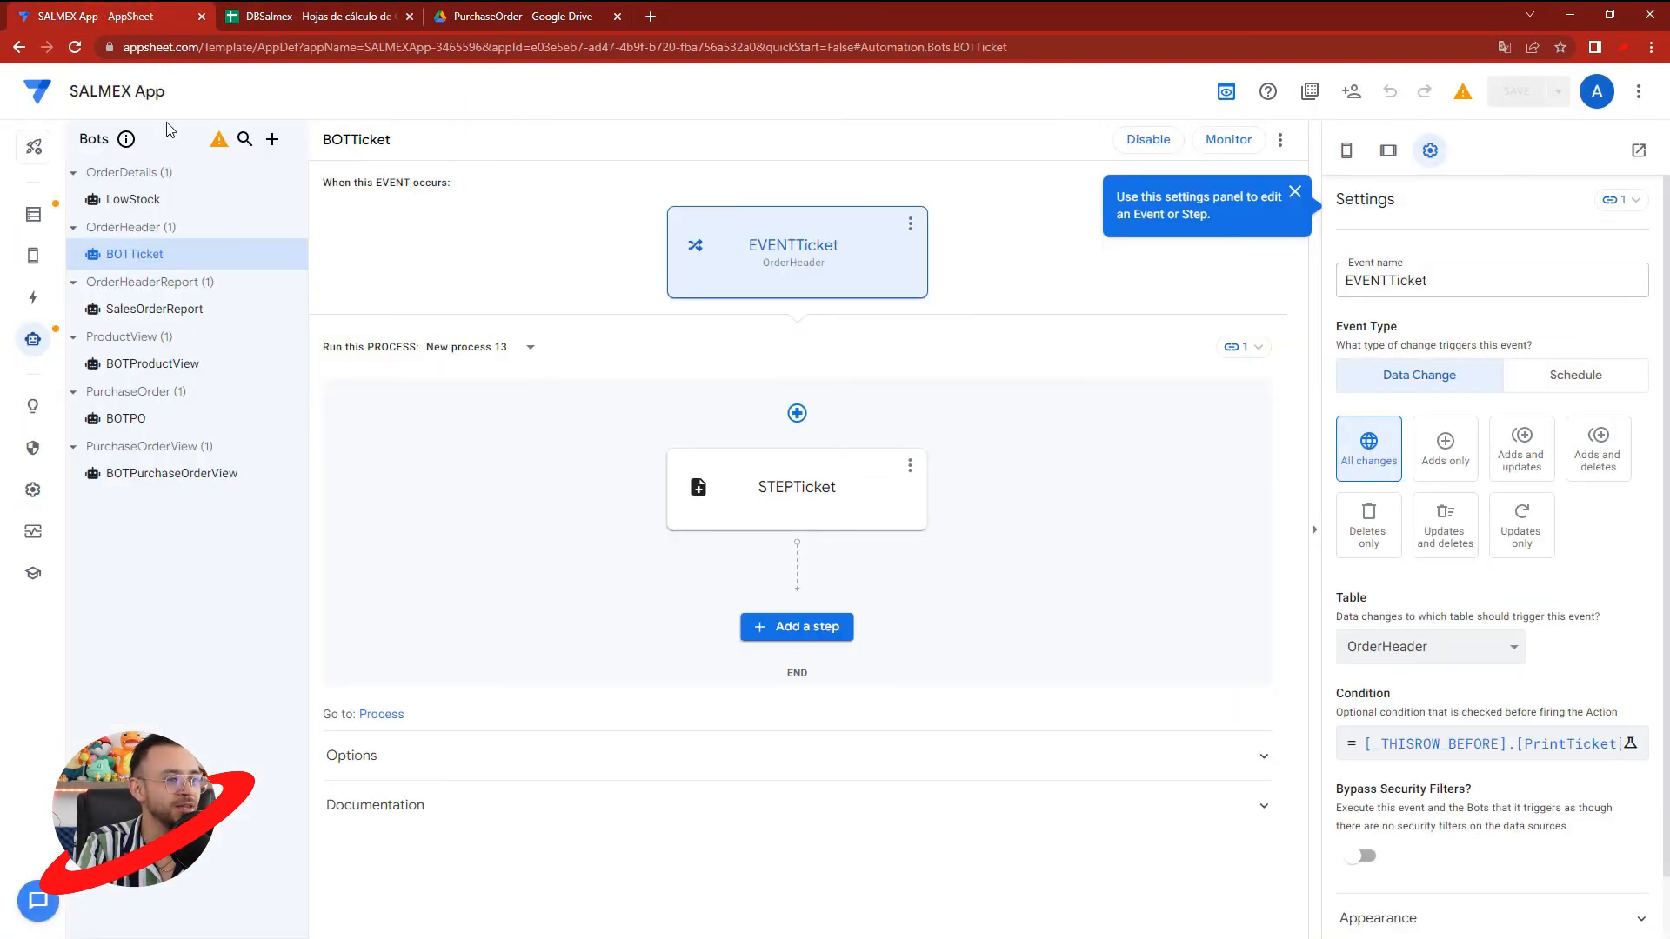